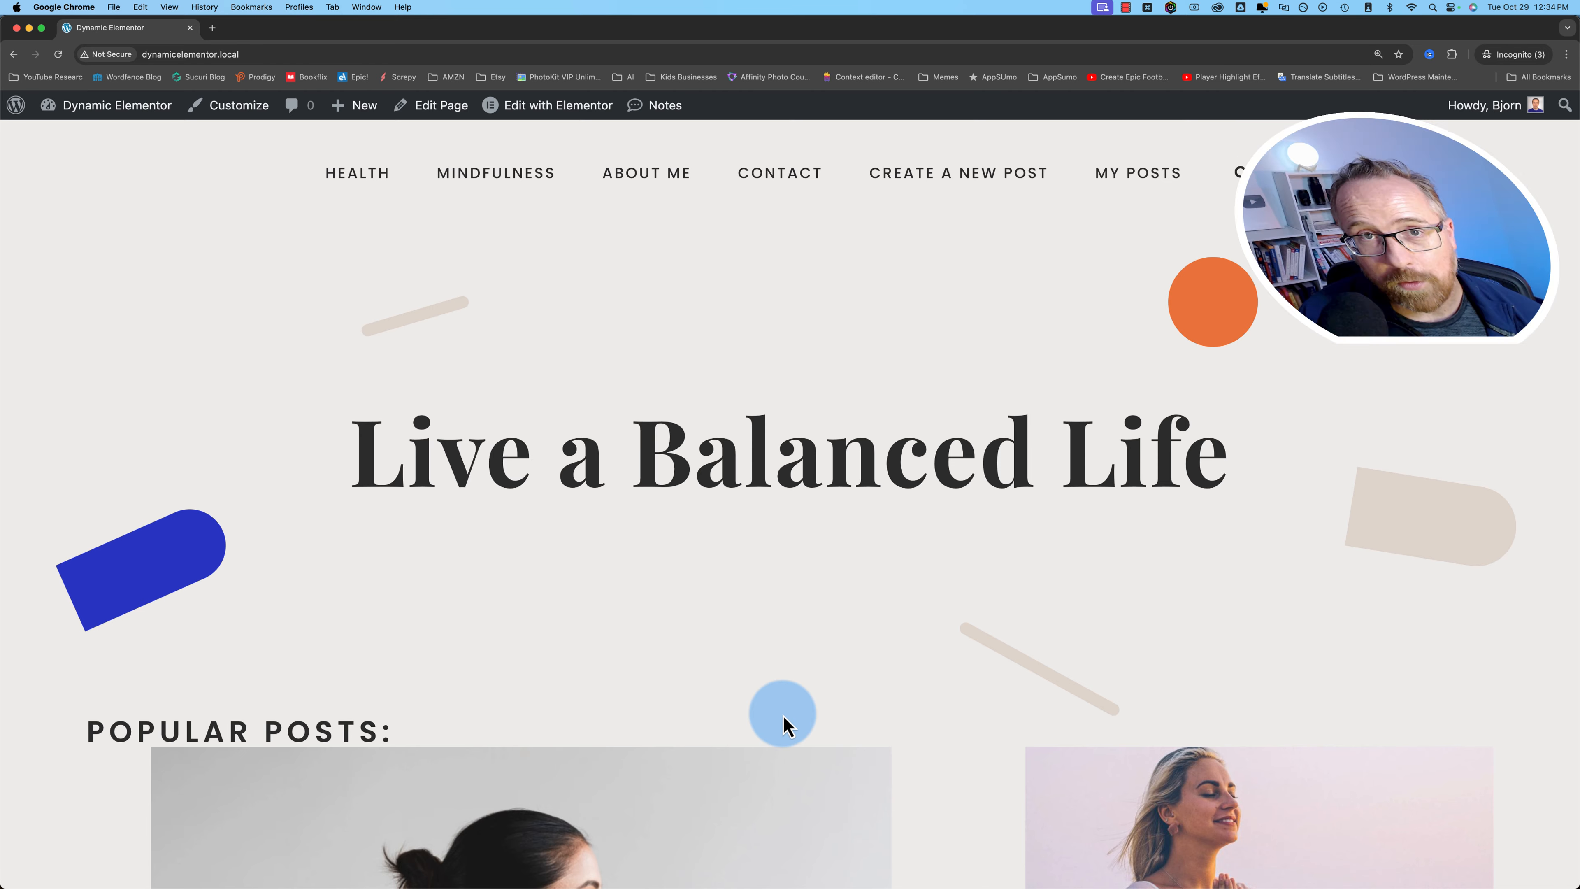
- Scroll down to the 5 Brain Strengthening exercises post and open its Edit Post form
scroll(784, 722, "down", 7)
scroll(884, 688, "down", 2)
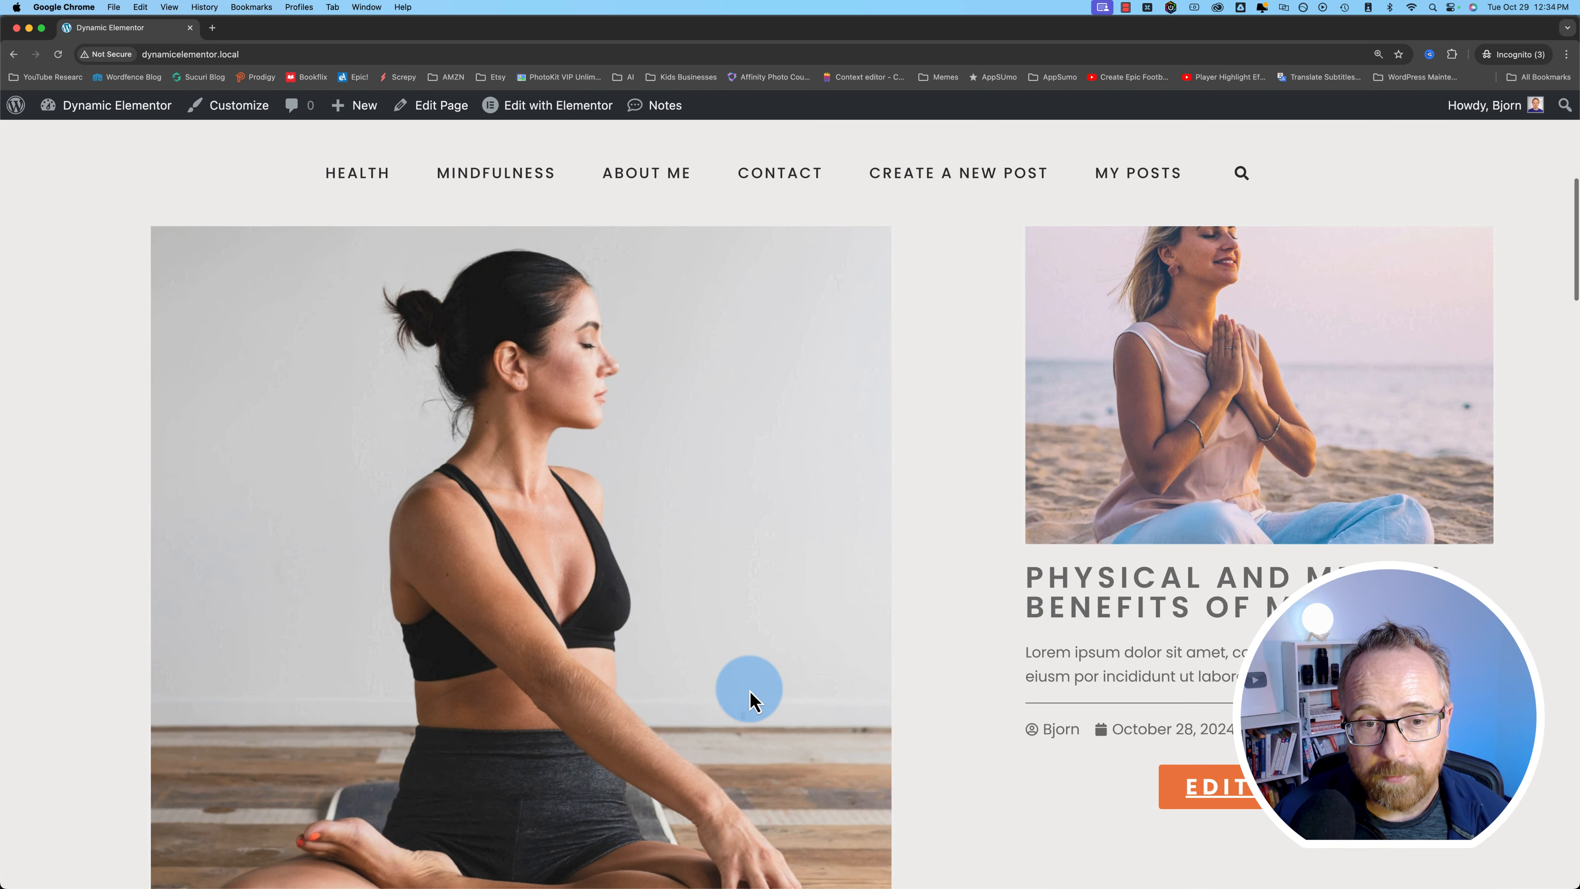
scroll(934, 731, "down", 6)
scroll(934, 730, "down", 3)
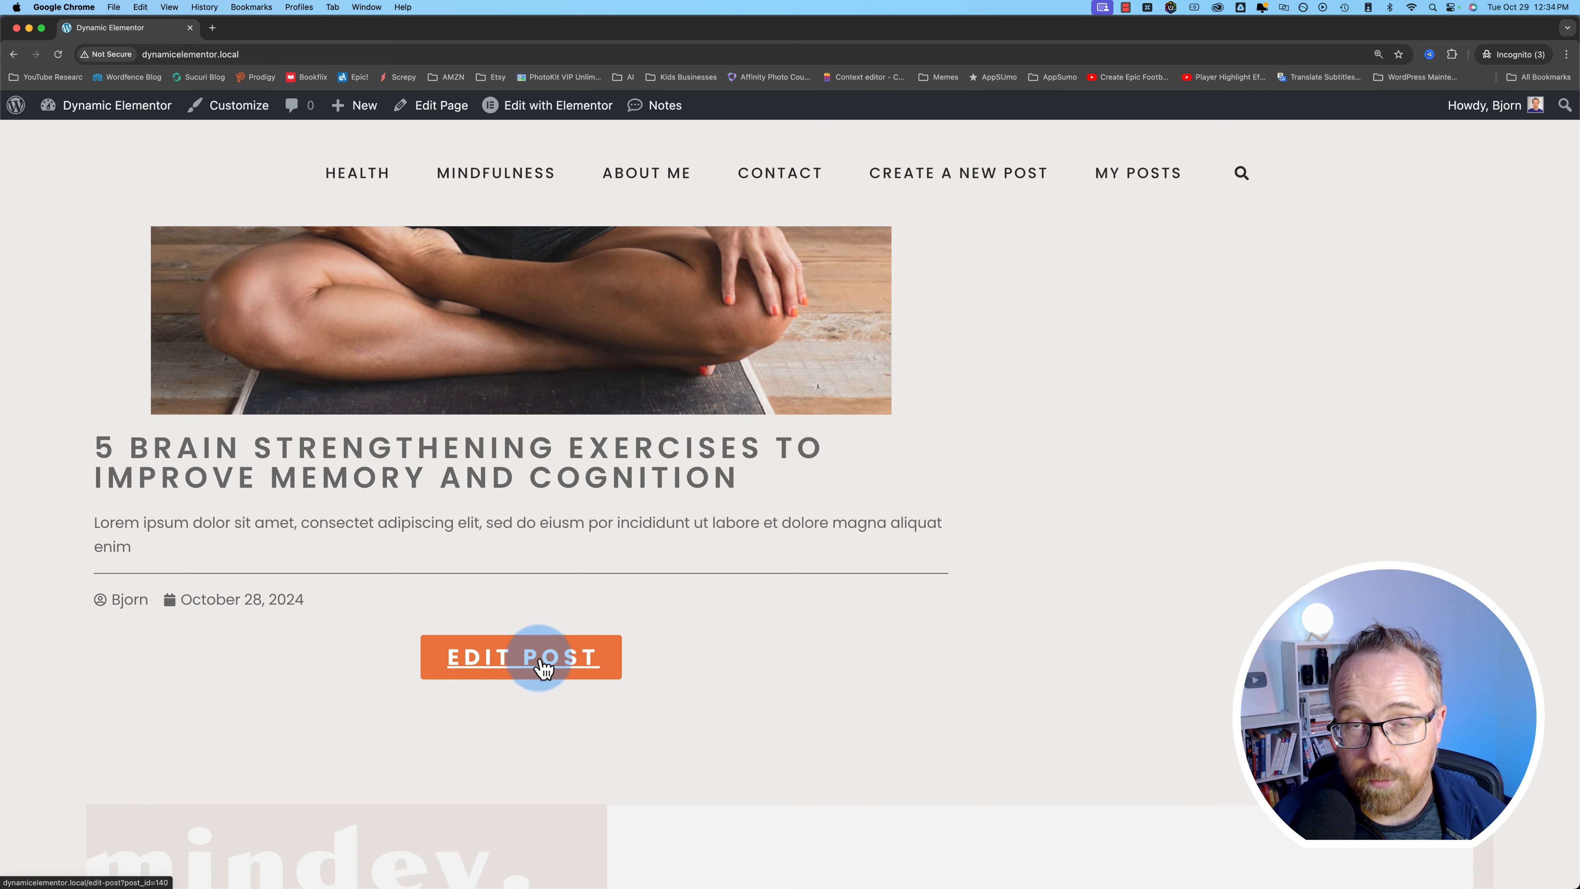
left_click(522, 668)
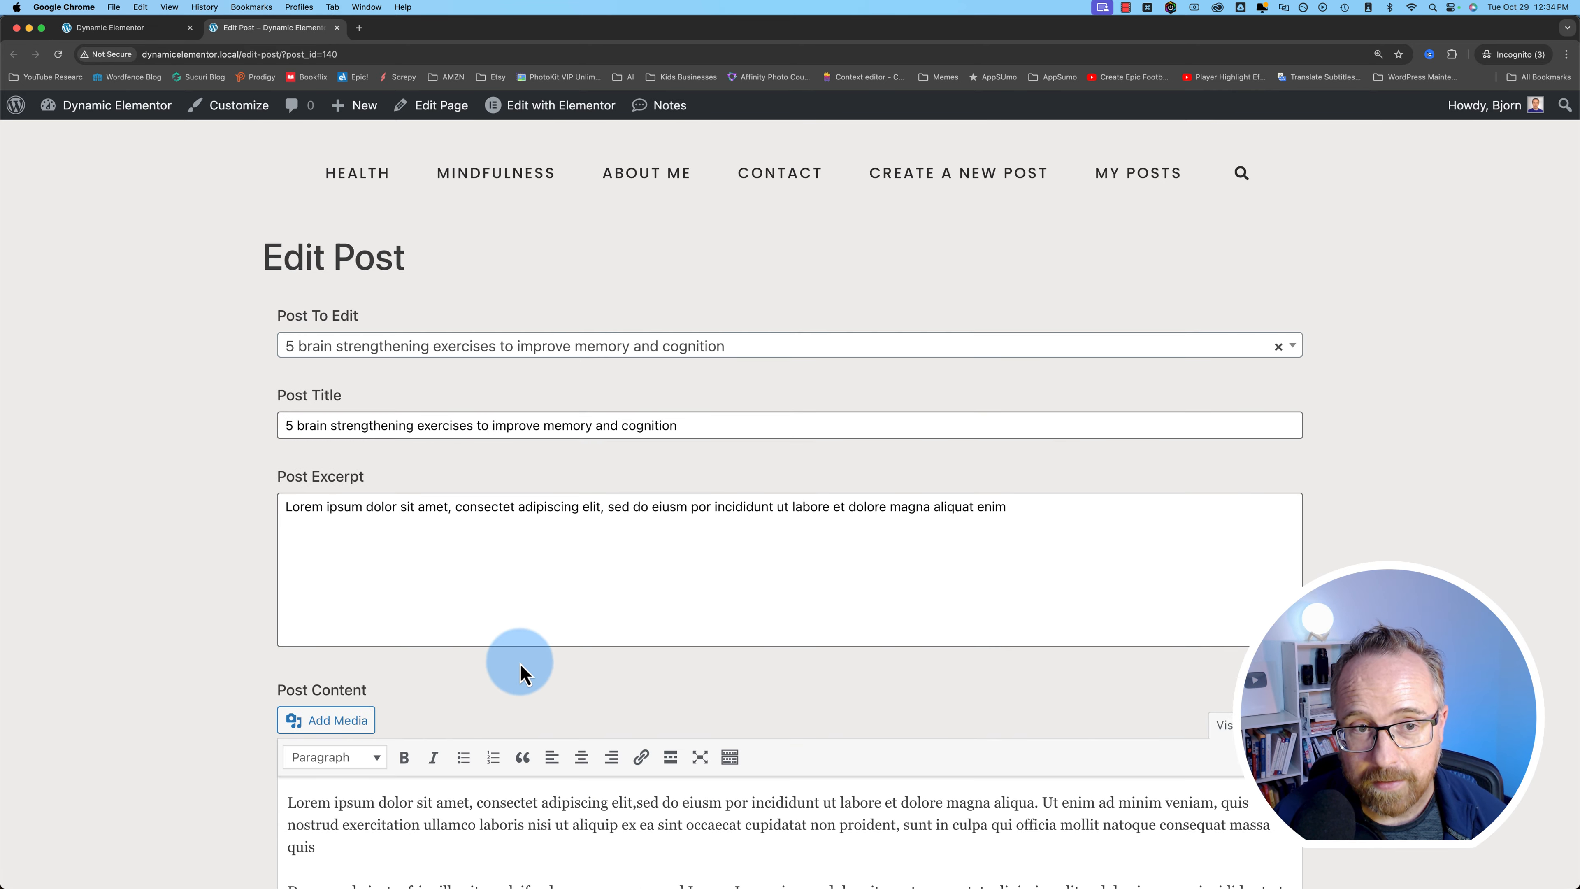
- Scroll through the Edit Post form to review its fields
scroll(238, 556, "down", 10)
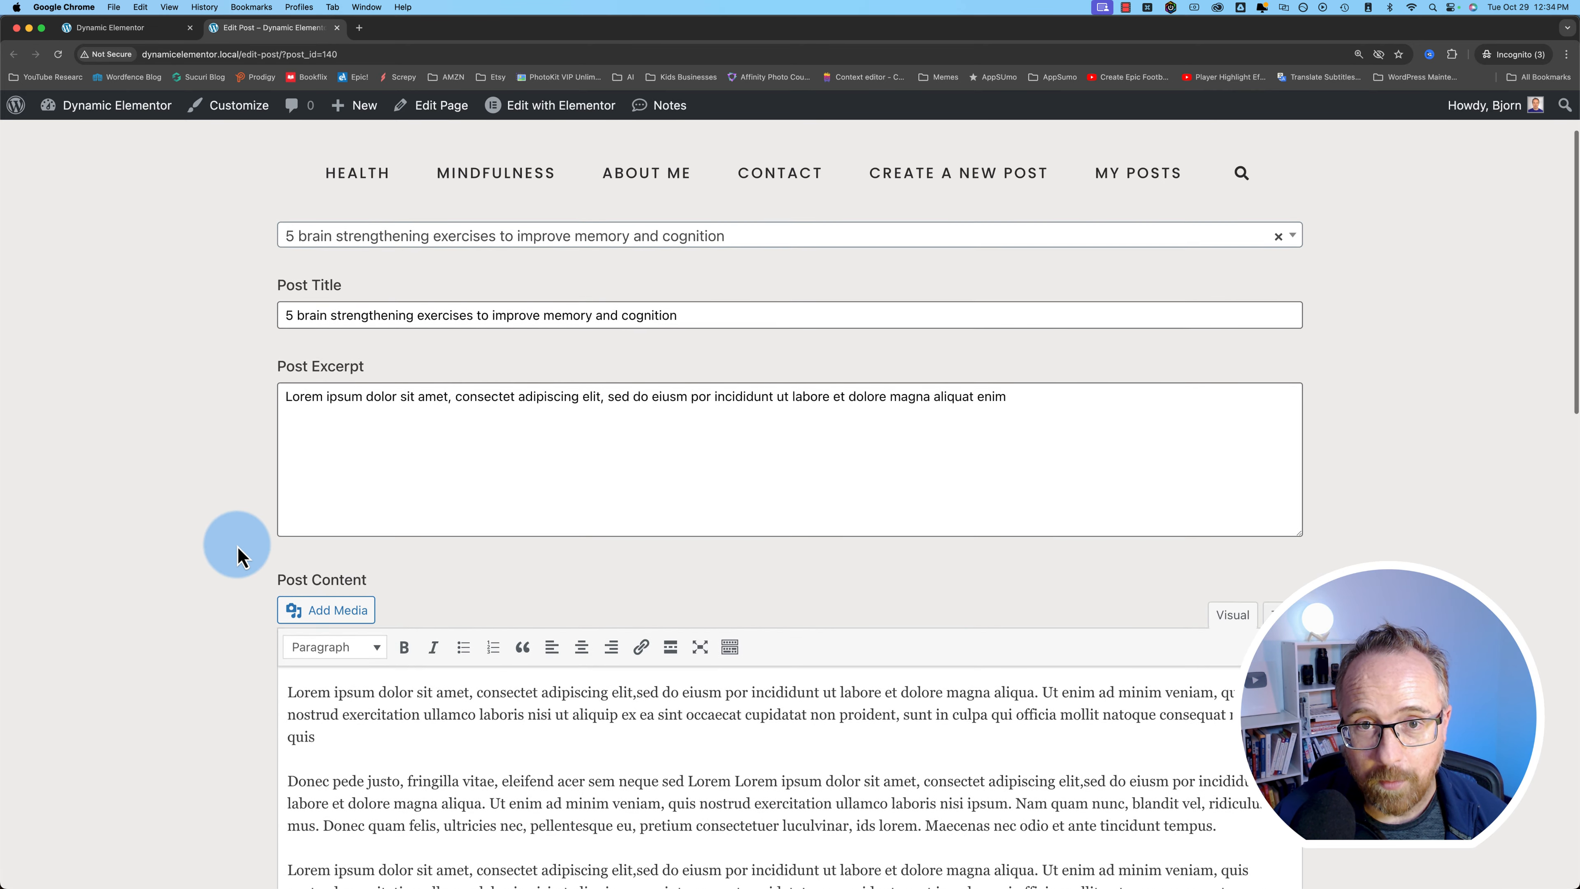
scroll(238, 556, "down", 5)
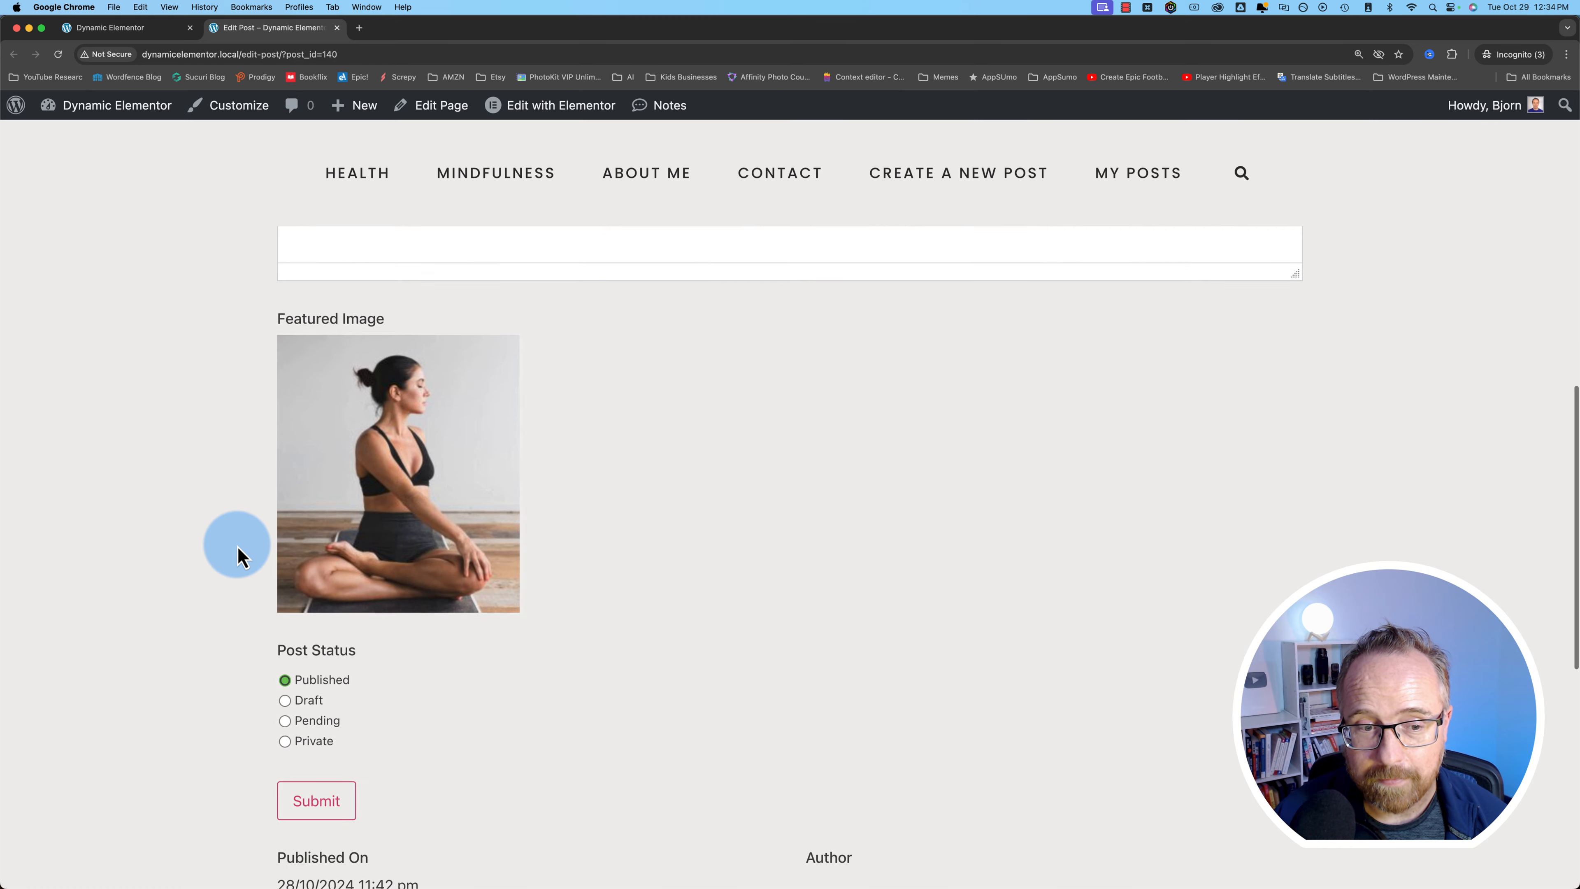
scroll(238, 556, "up", 10)
scroll(238, 556, "up", 5)
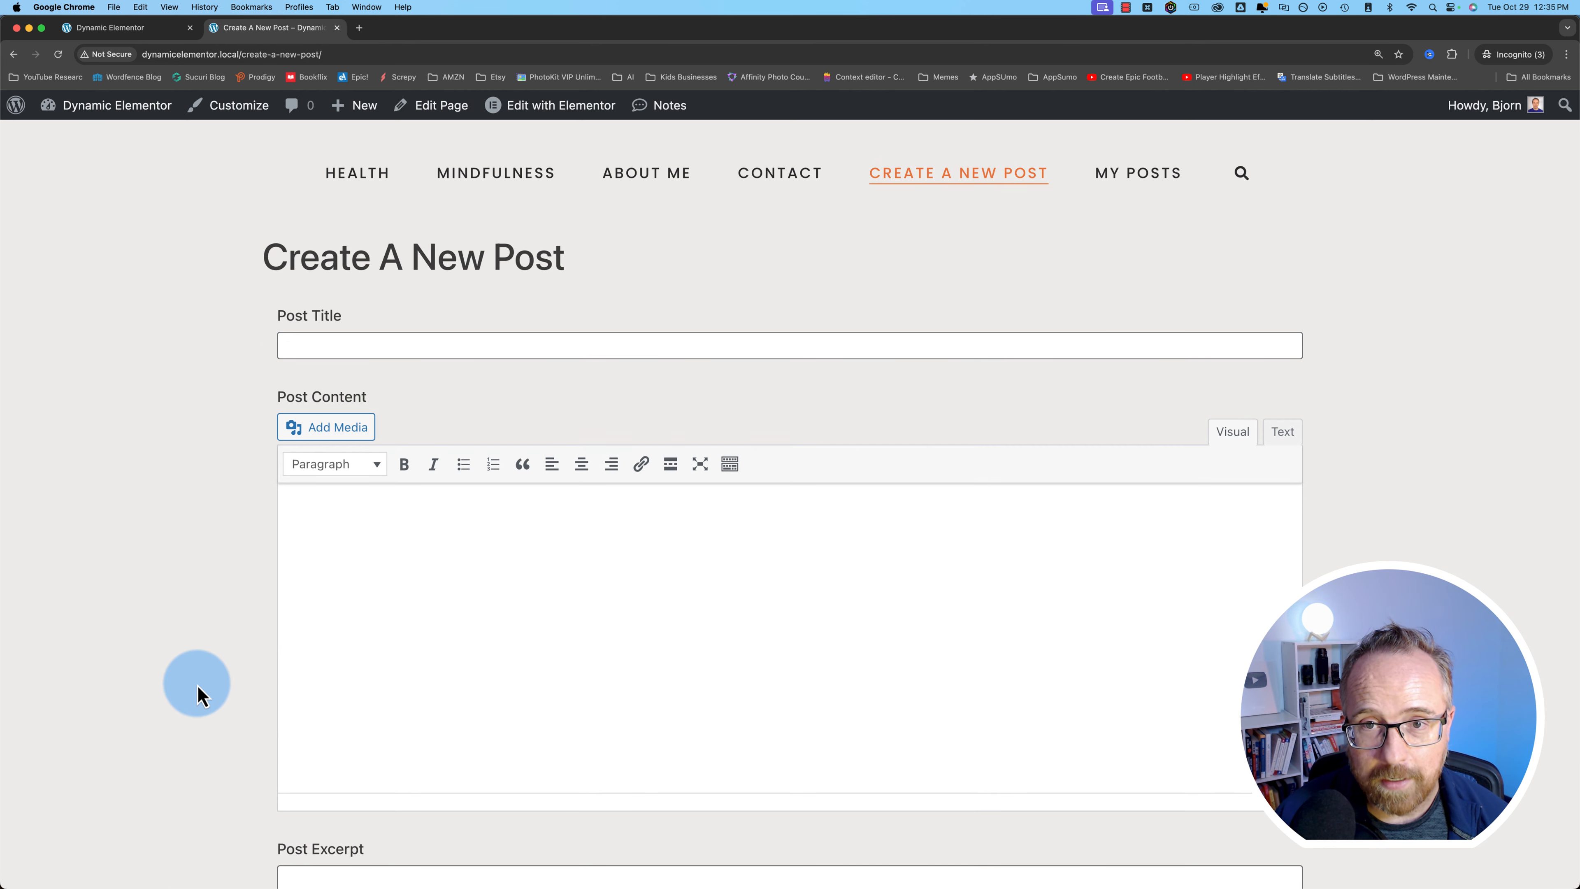
- Go to the My Posts page from the site menu
scroll(197, 695, "down", 5)
scroll(197, 695, "up", 5)
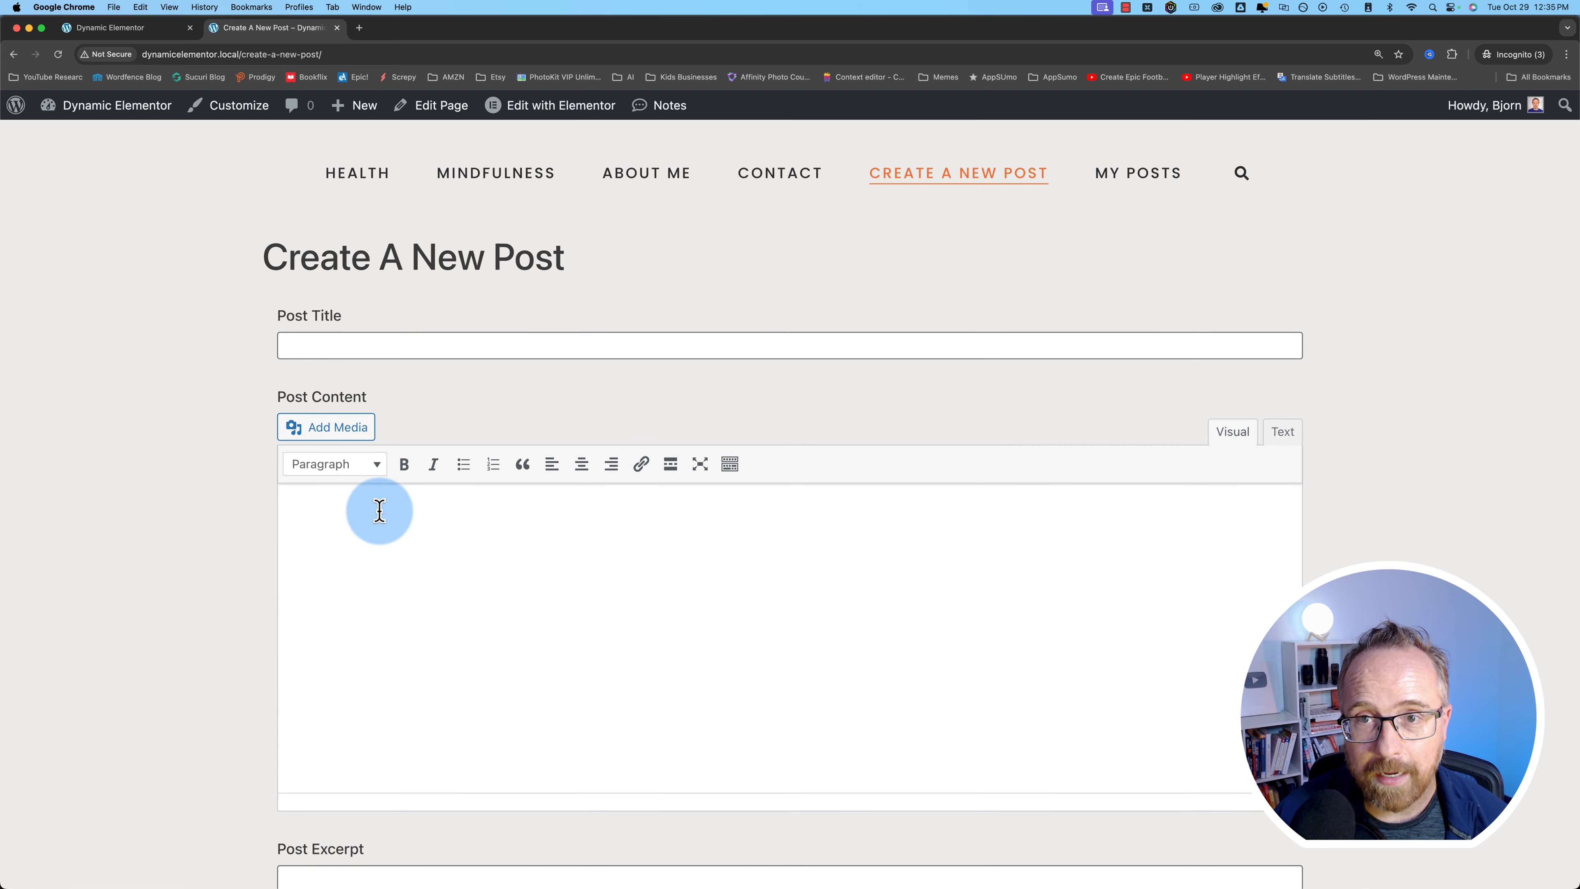
left_click(1142, 182)
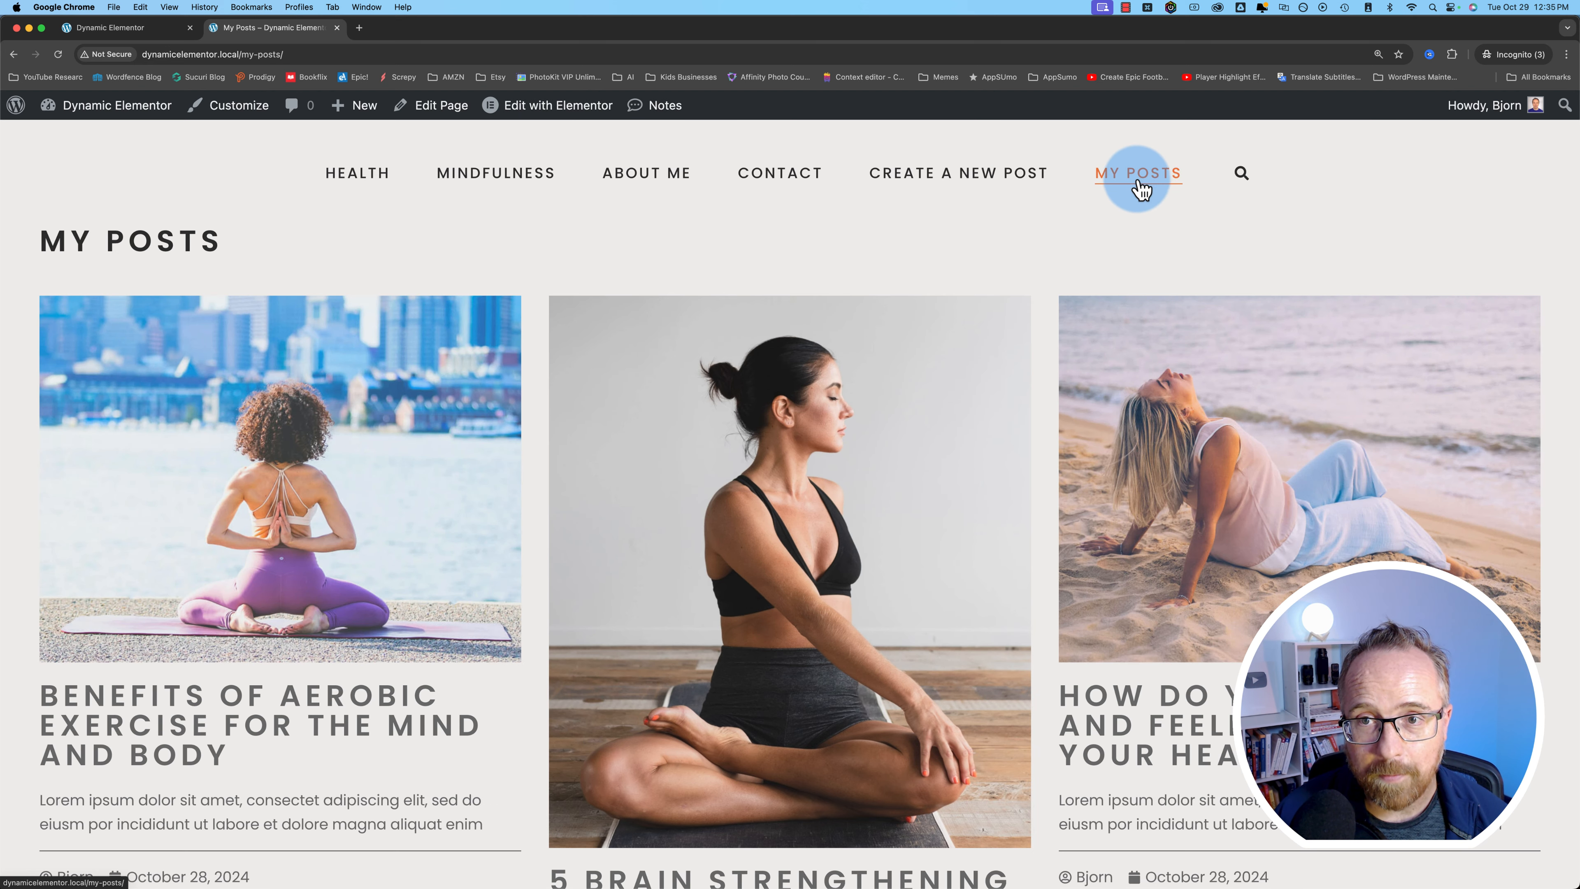
- Open the Edit Post form for the aerobic exercise post and scroll through it
scroll(539, 368, "down", 2)
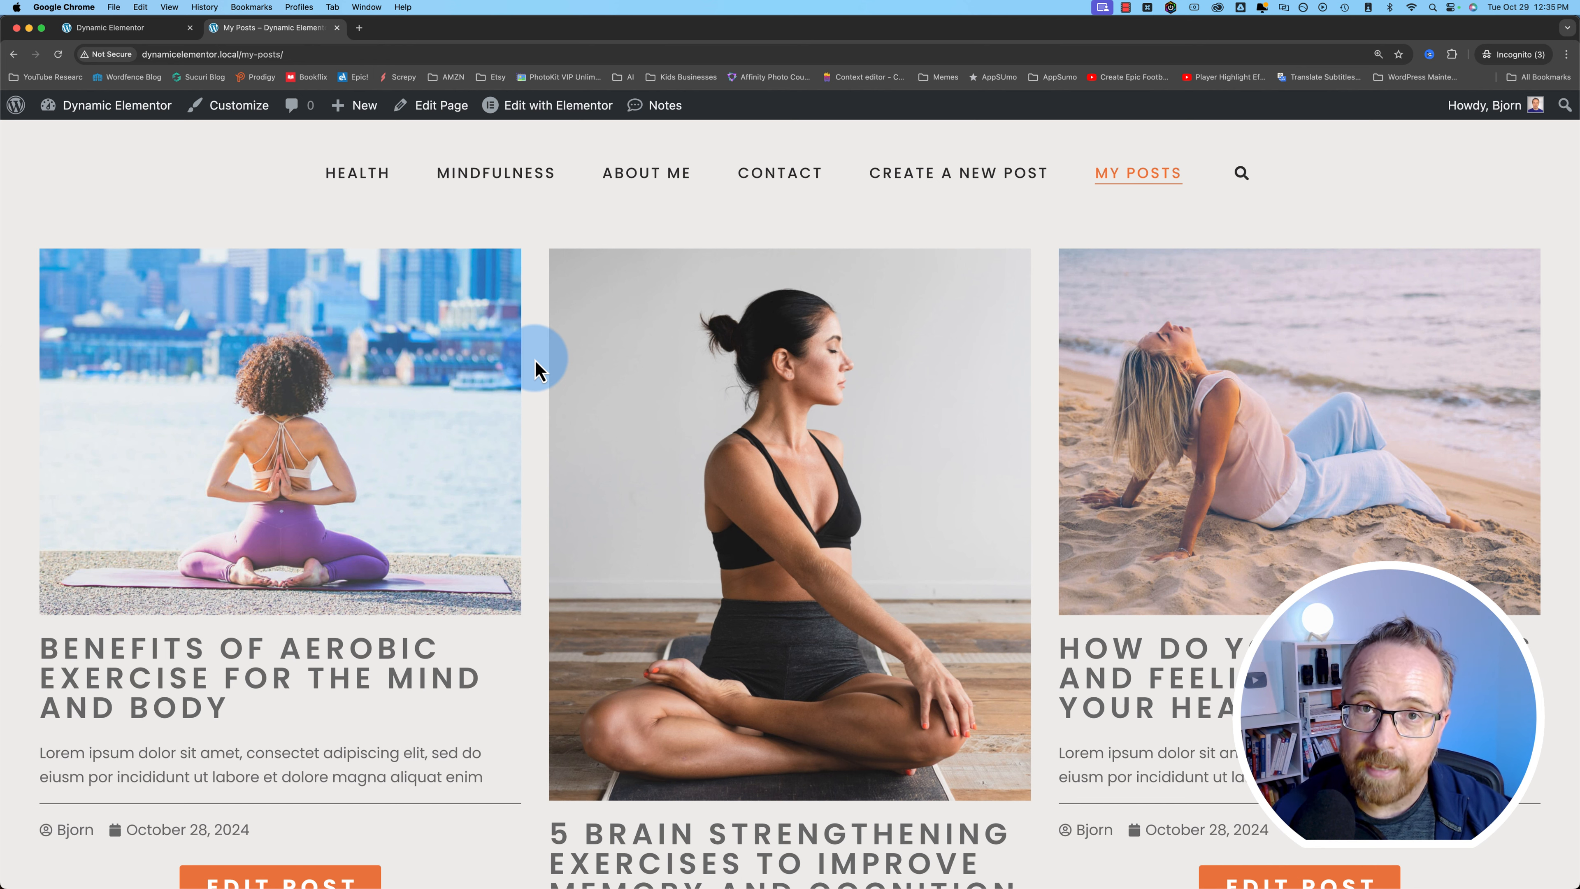
scroll(539, 369, "down", 1)
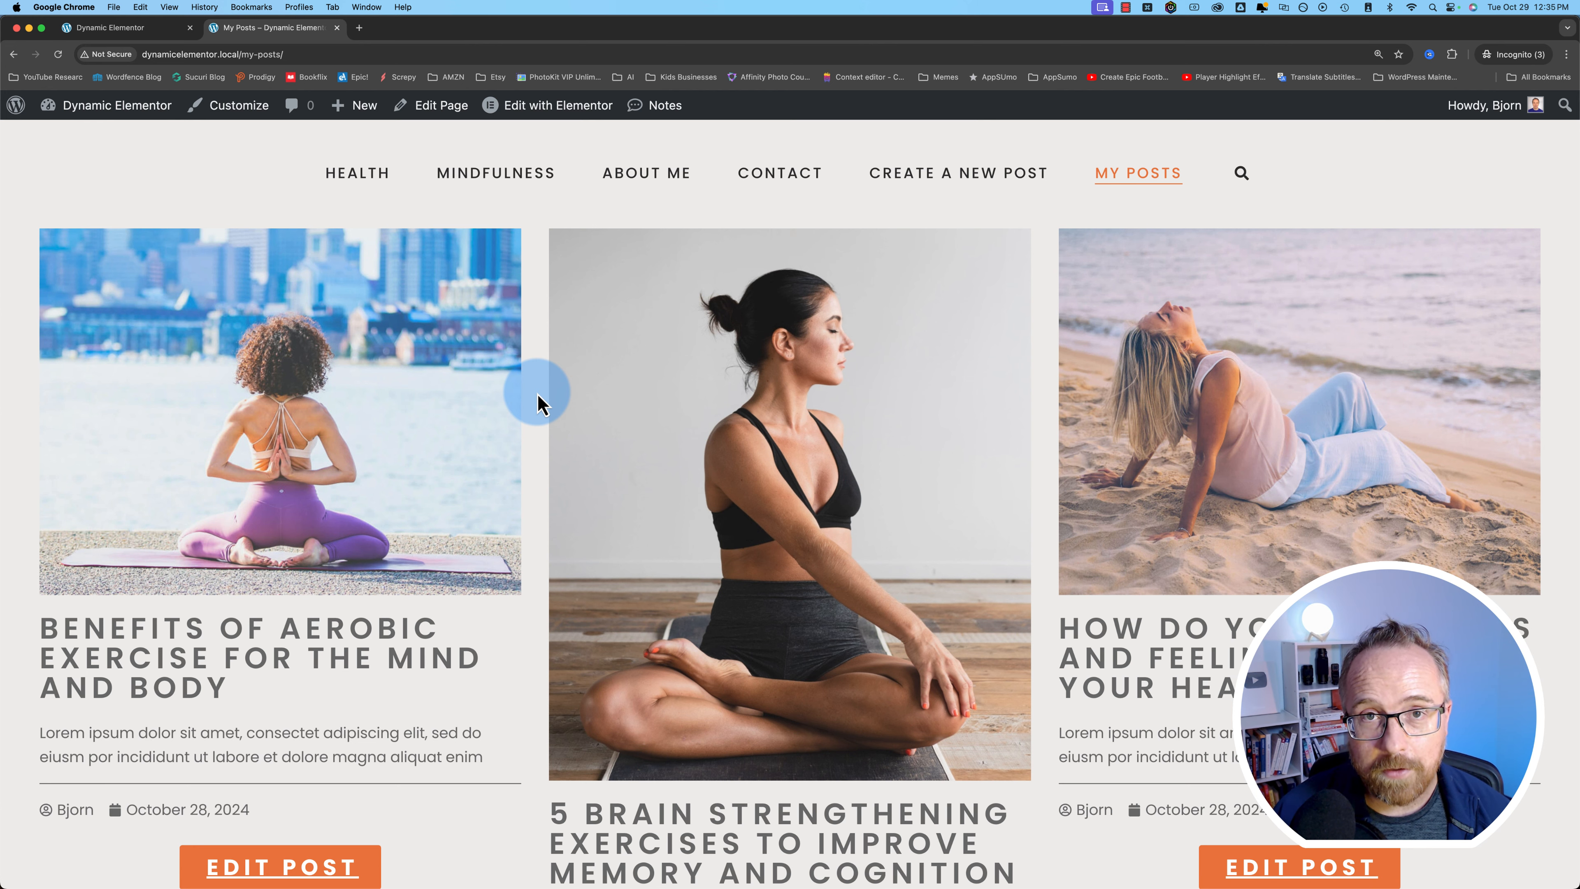
scroll(538, 405, "down", 5)
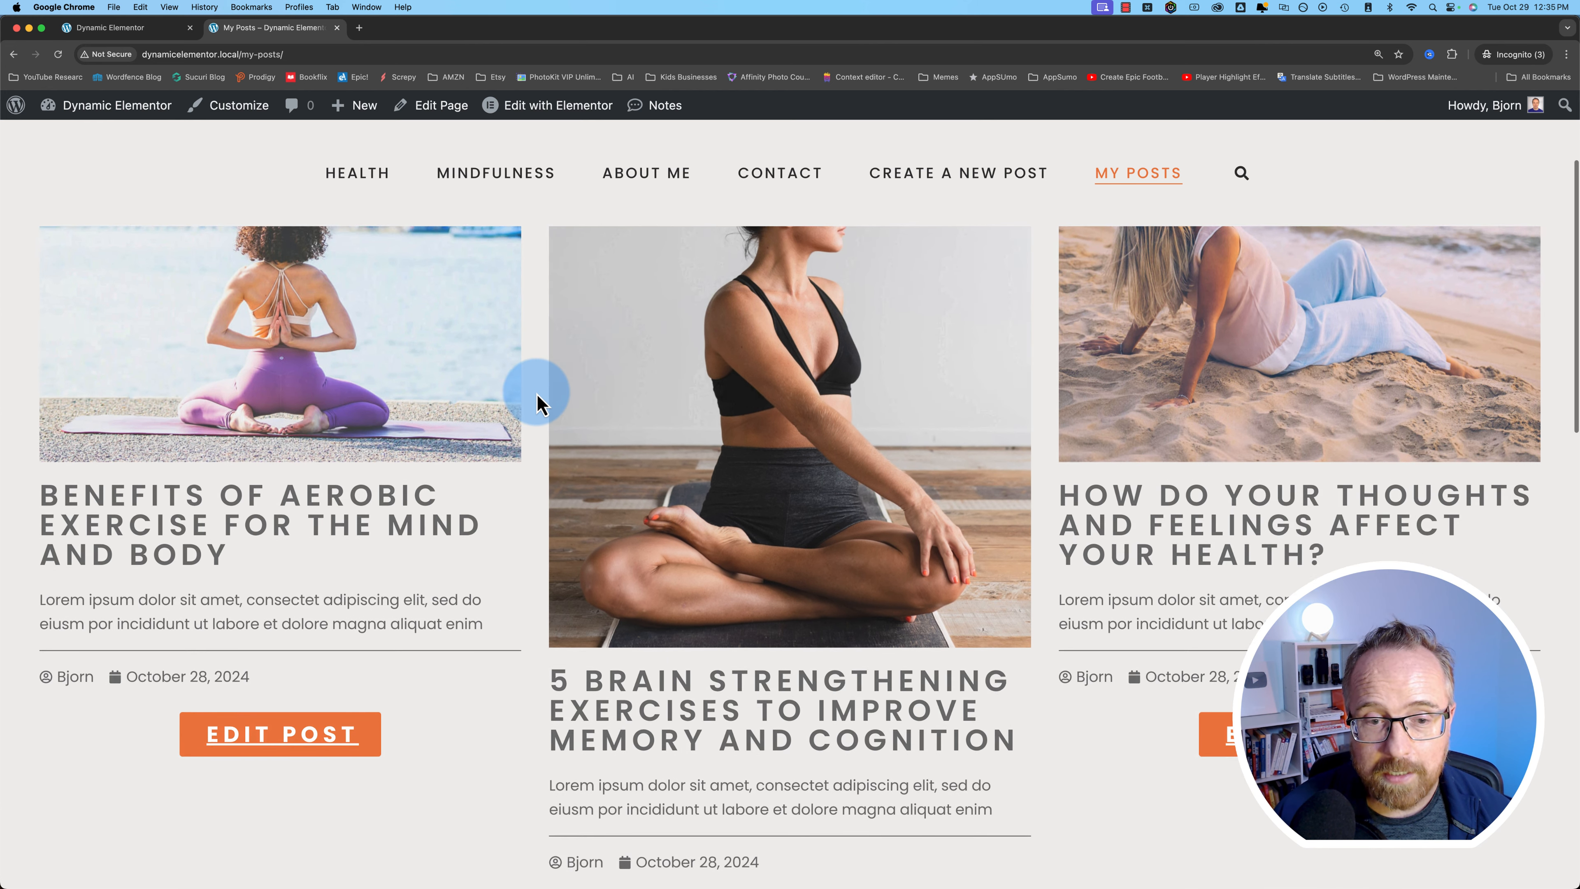
left_click(274, 657)
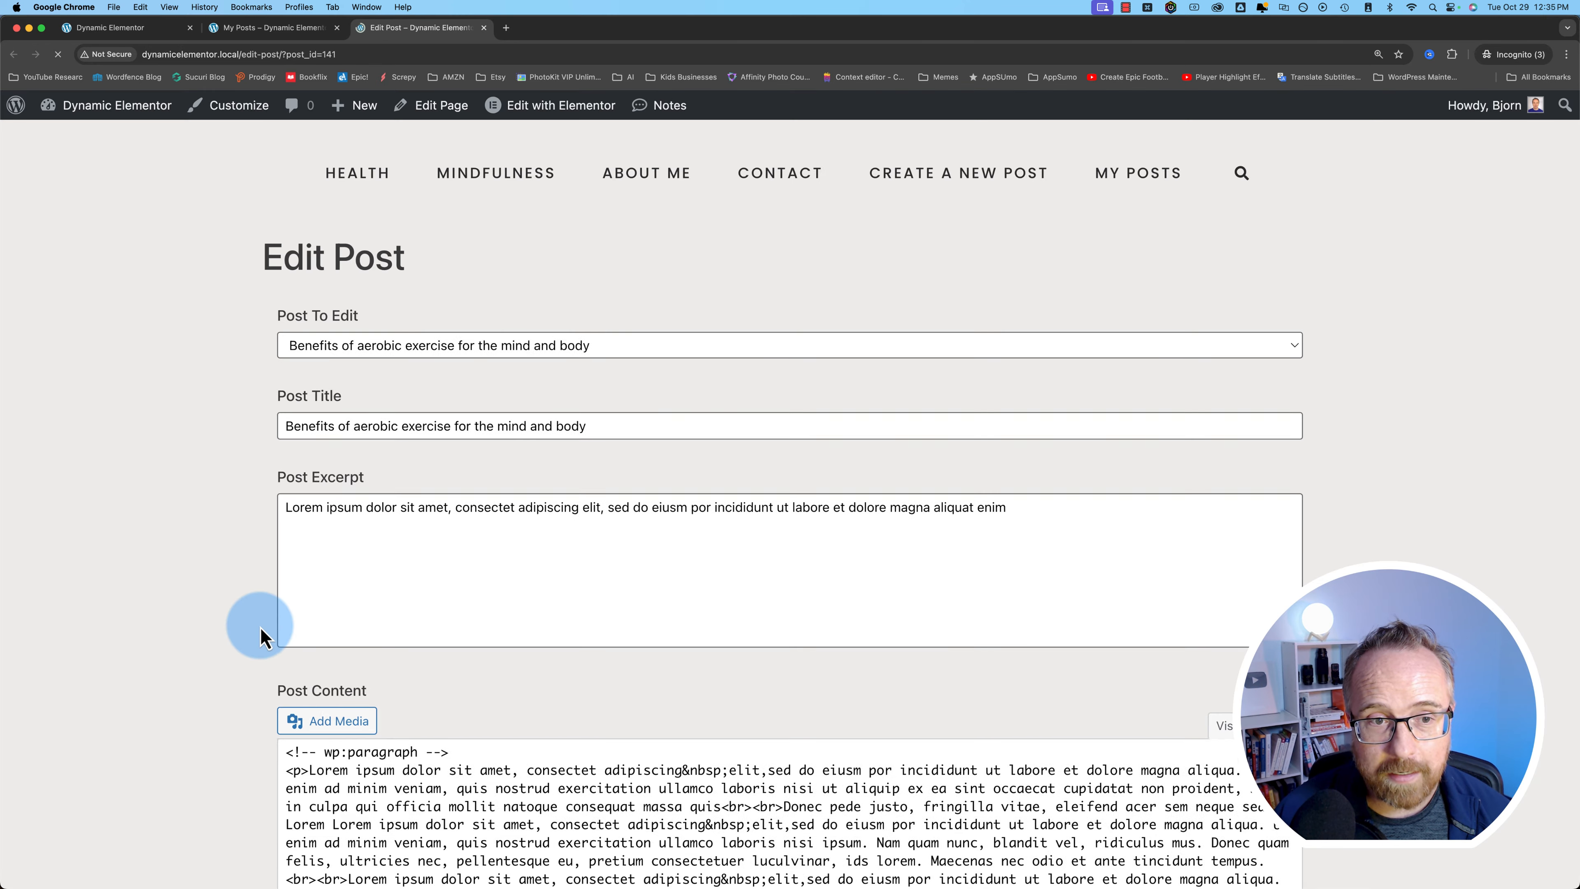
scroll(247, 628, "down", 3)
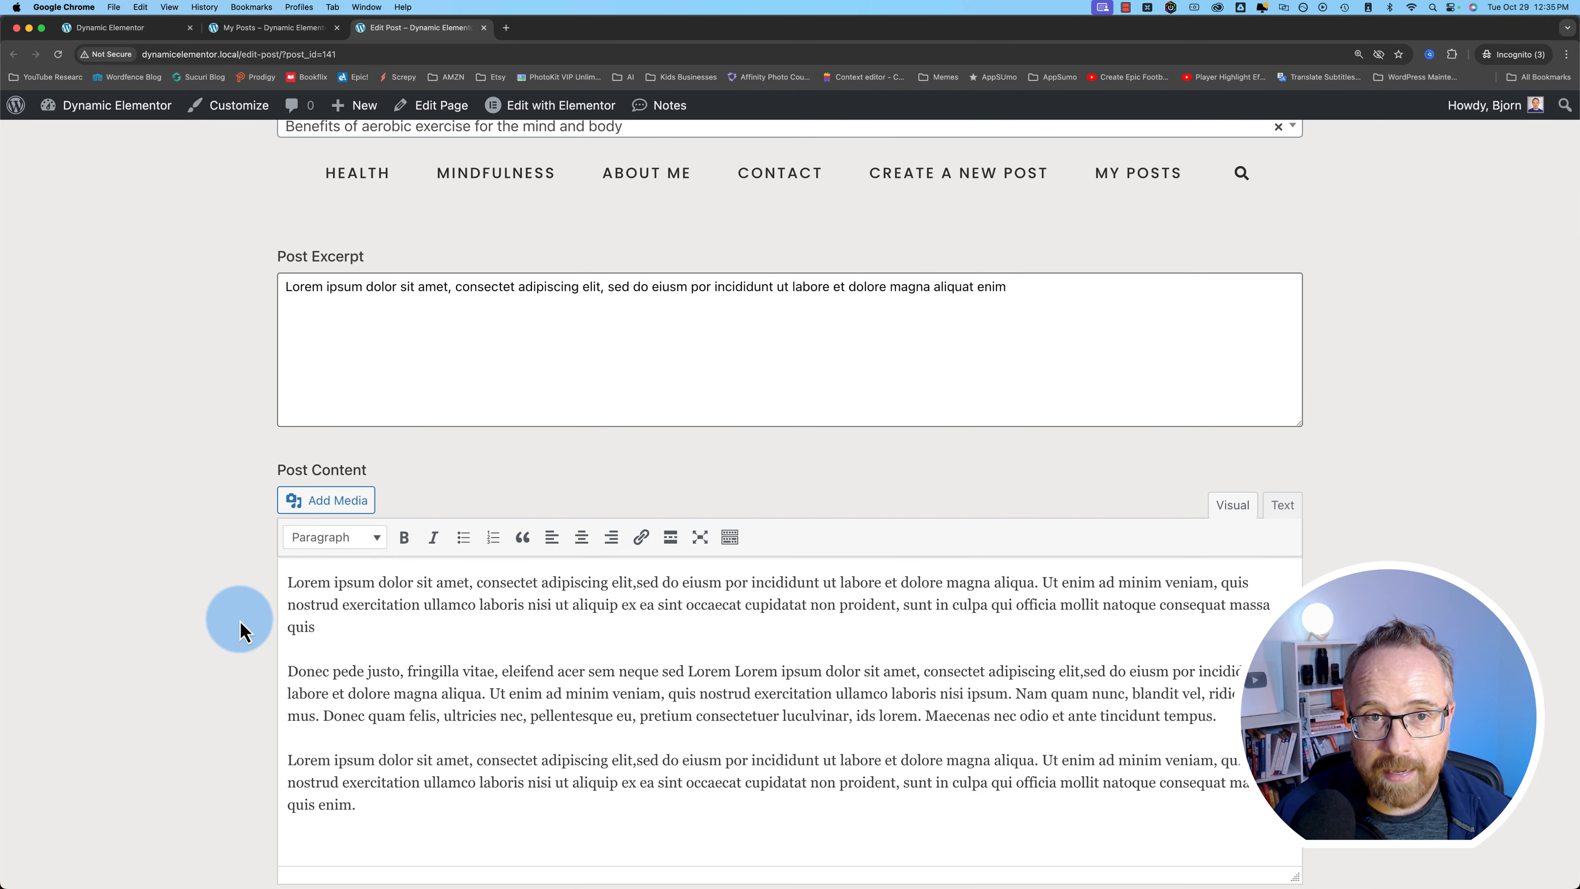
scroll(240, 630, "down", 6)
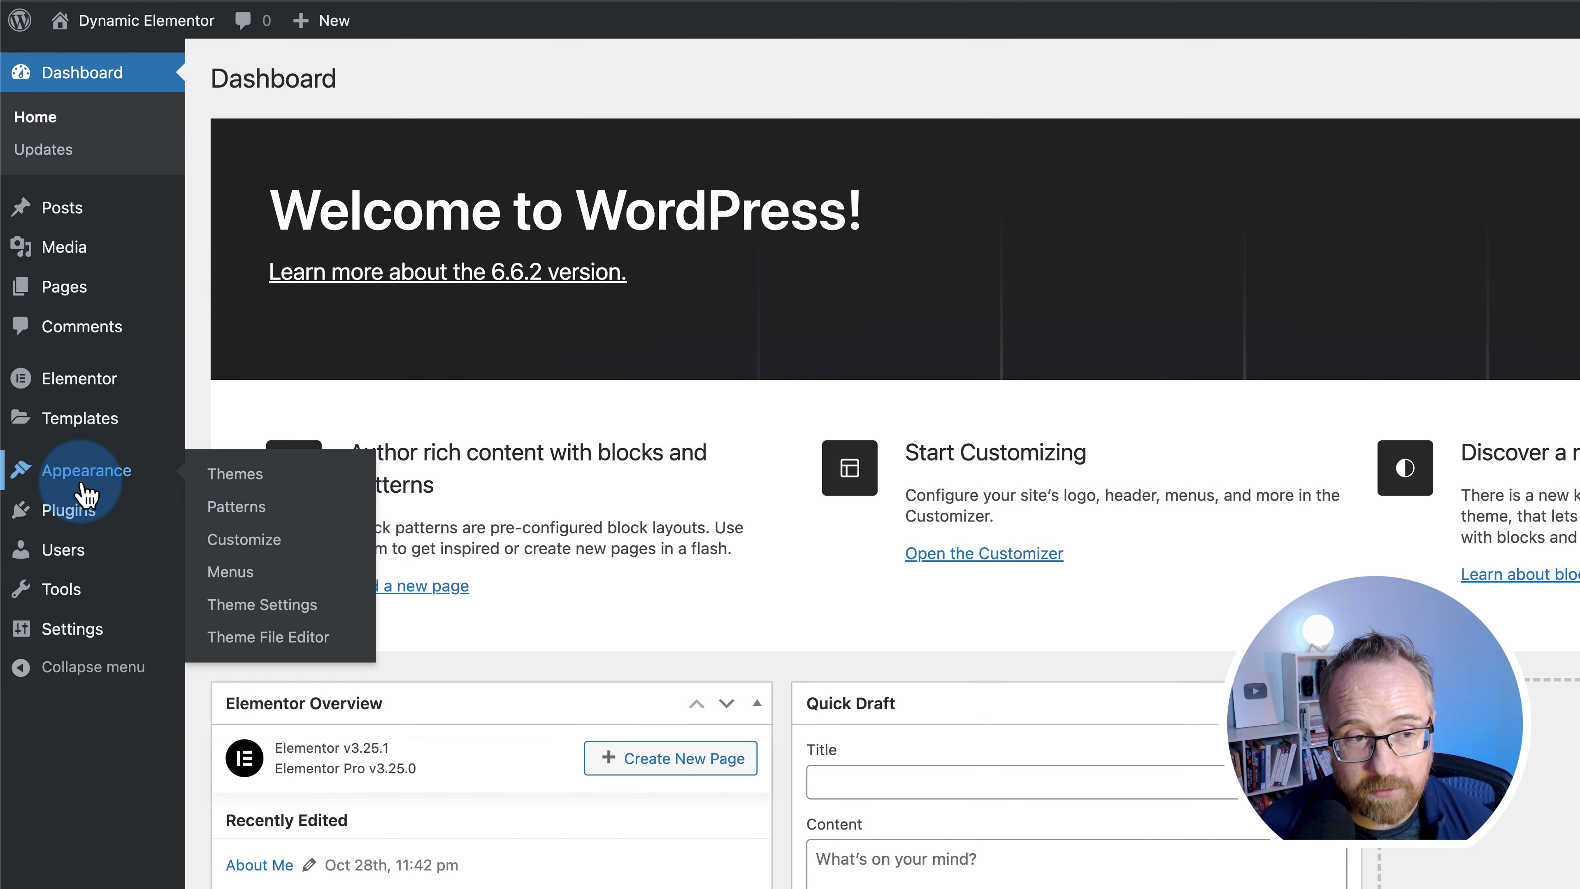
- Go to Plugins > Add New Plugin to search the directory for 'frontend admin'
left_click(77, 519)
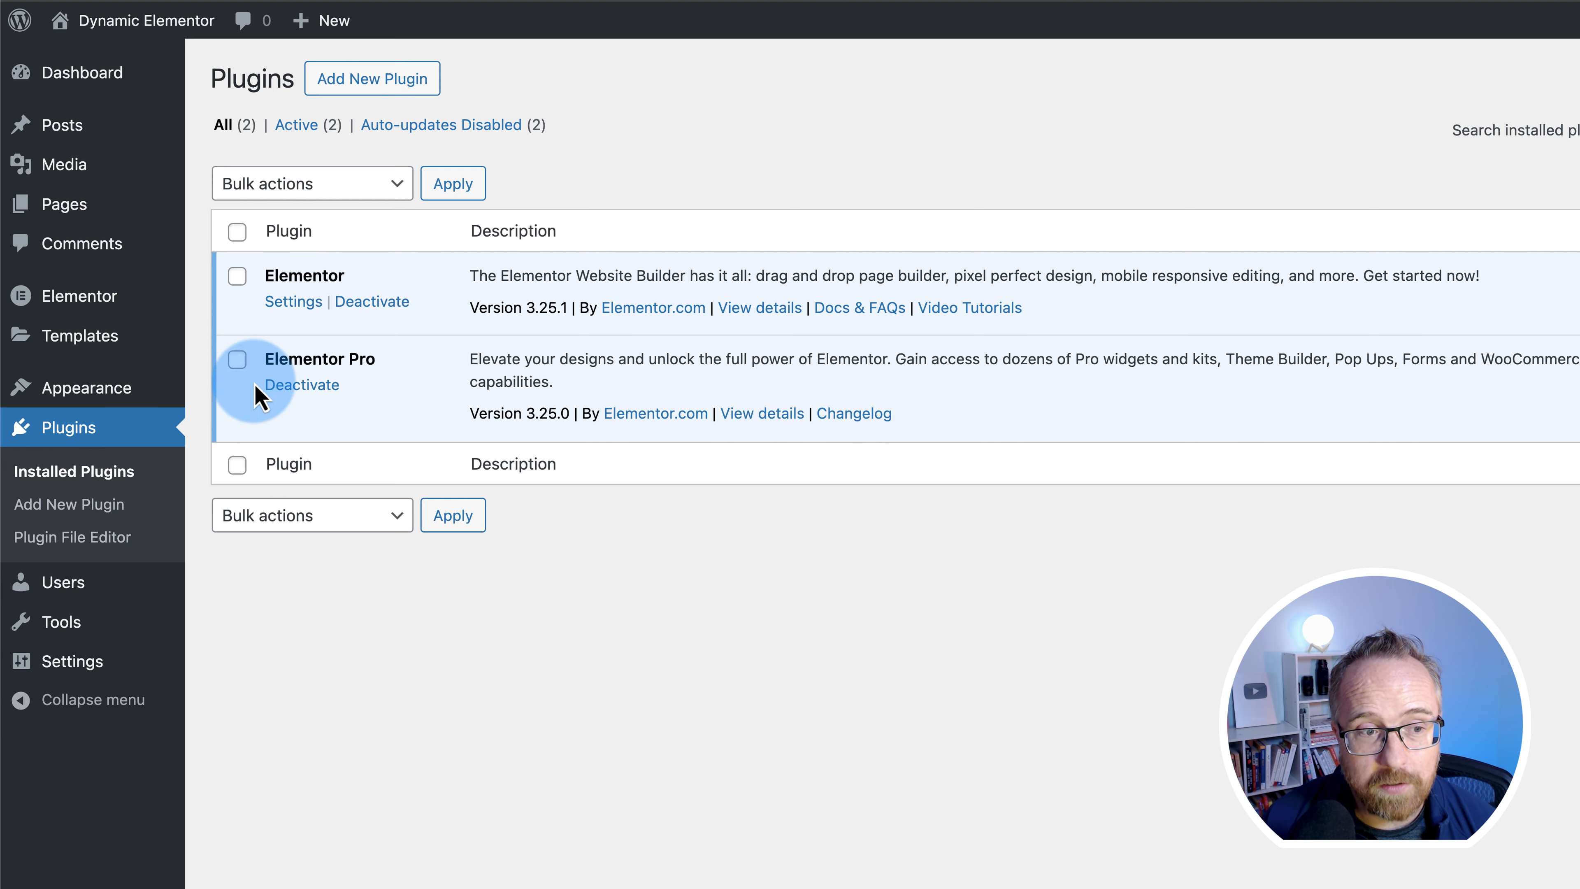
left_click(25, 506)
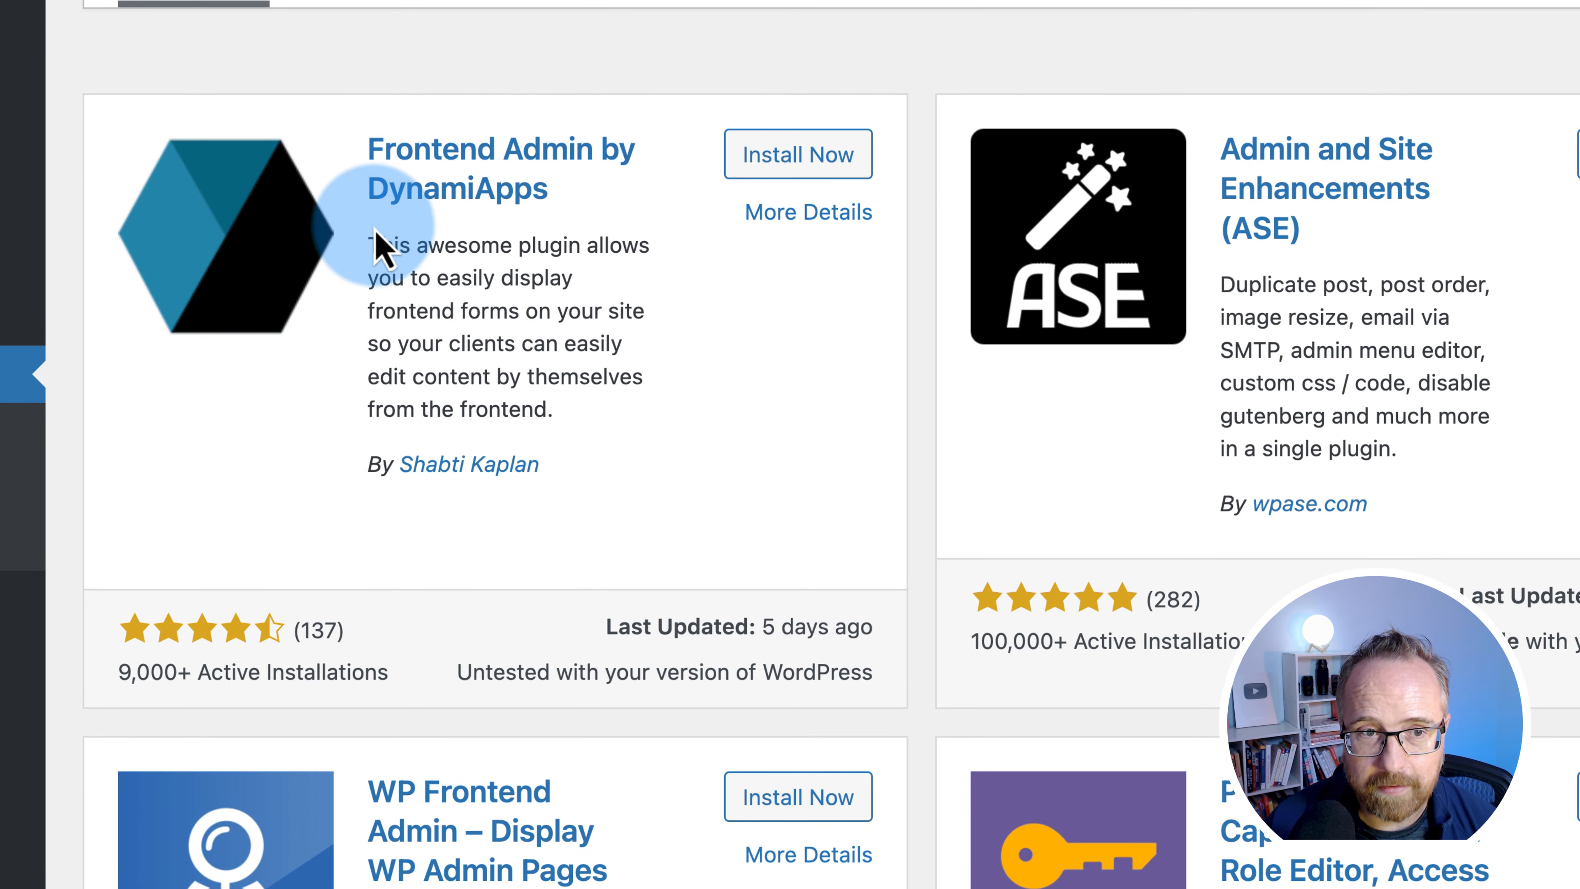
- Install Frontend Admin by DynamiApps and activate it as Frontend Admin Lite 3.24.1
left_click(798, 154)
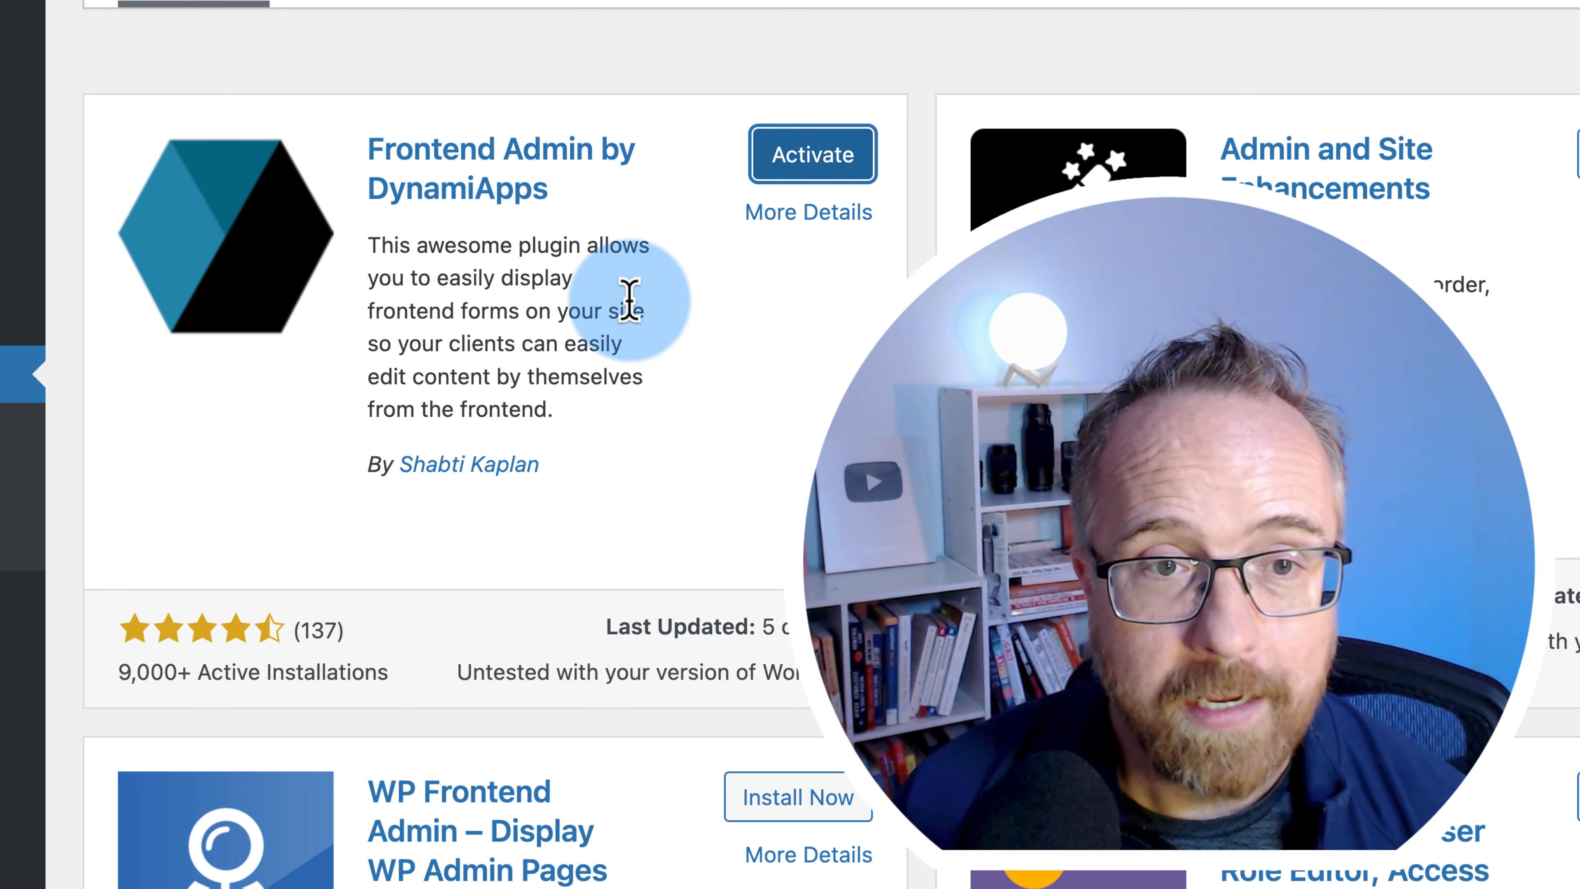
left_click(808, 154)
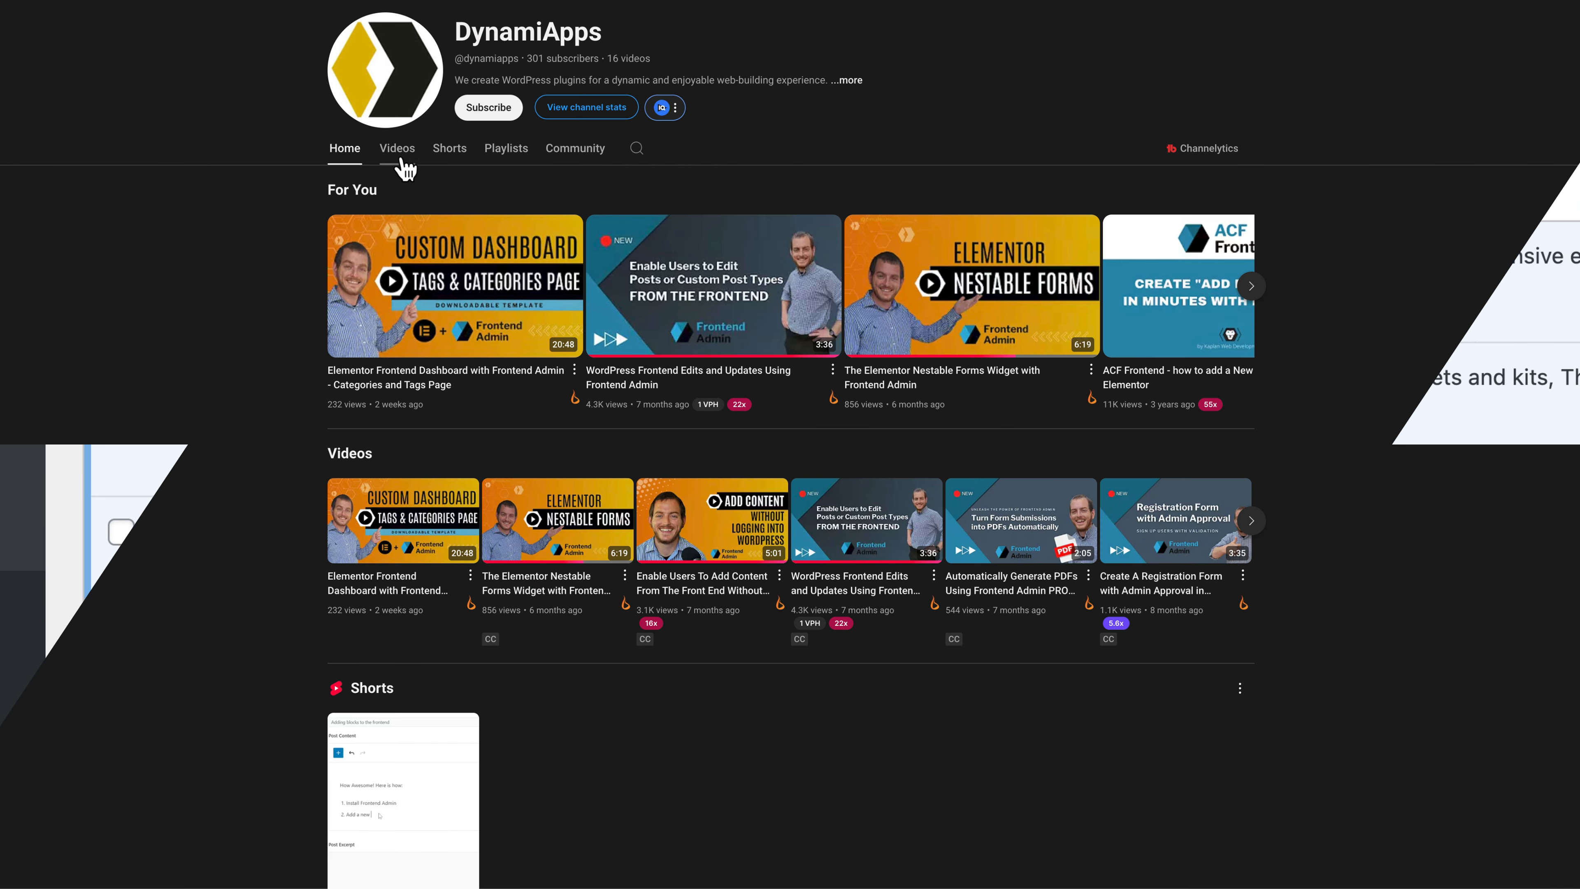
- Browse the DynamiApps YouTube channel's Videos grid, then return to the WordPress Plugins list
left_click(399, 150)
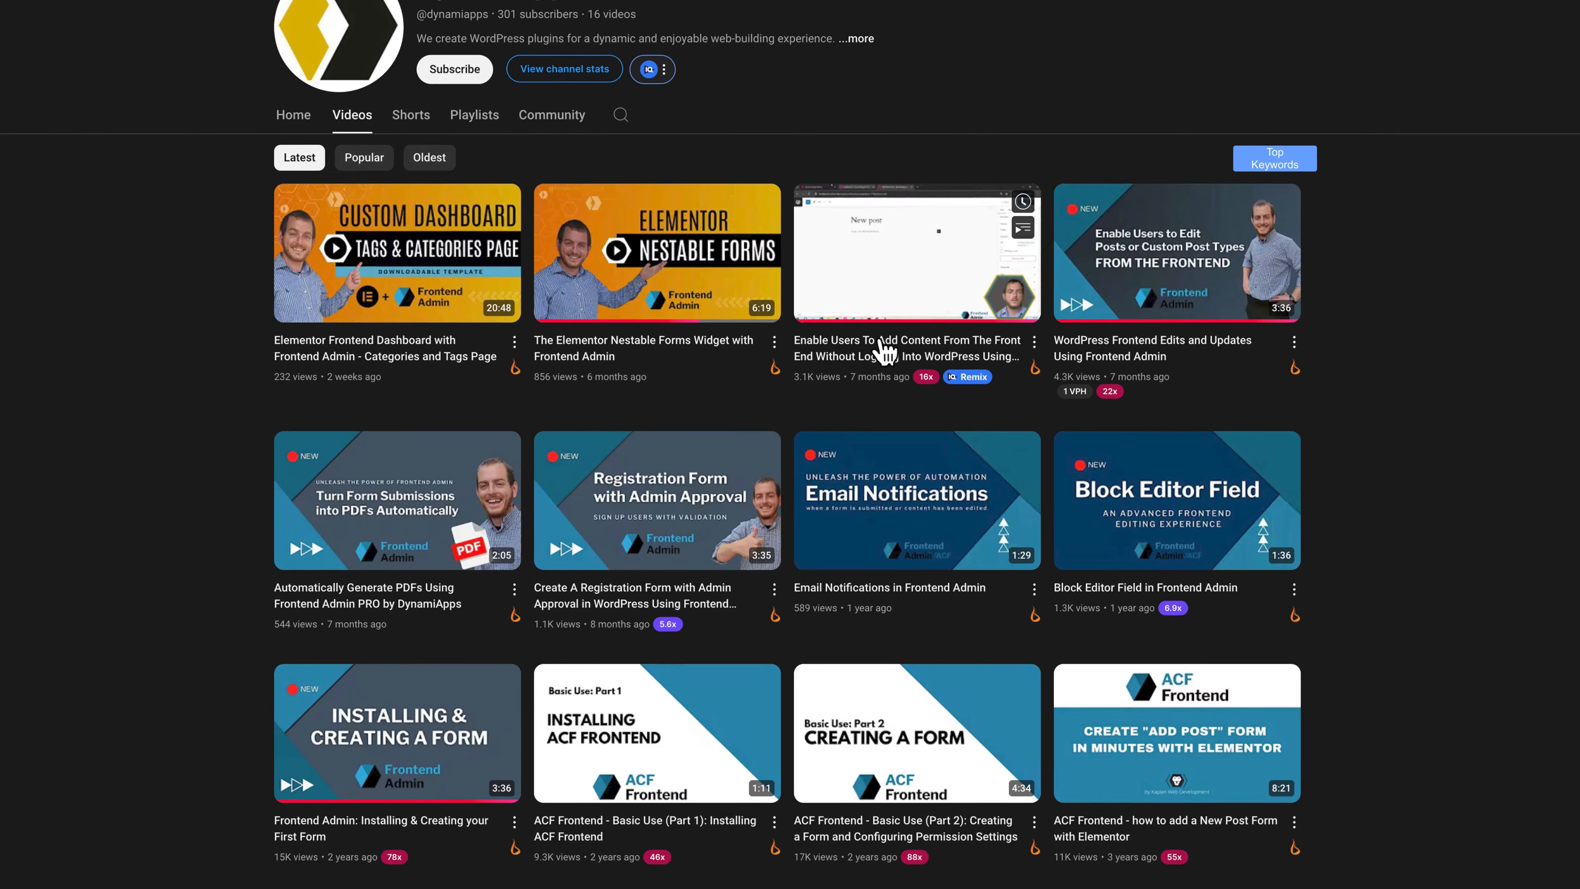
scroll(883, 351, "down", 1)
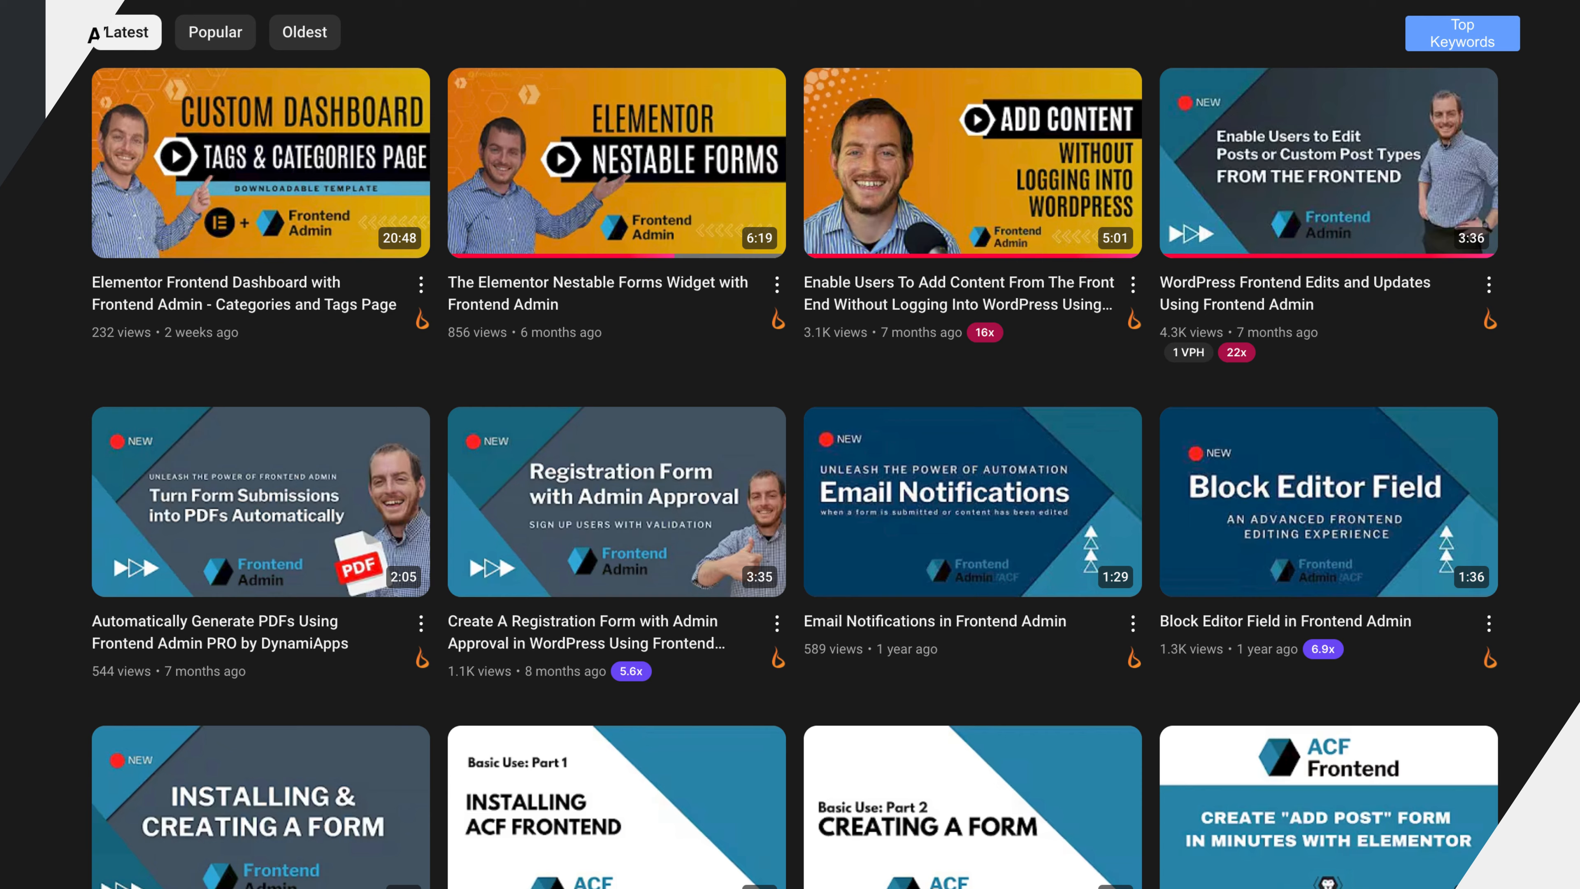
left_click(367, 575)
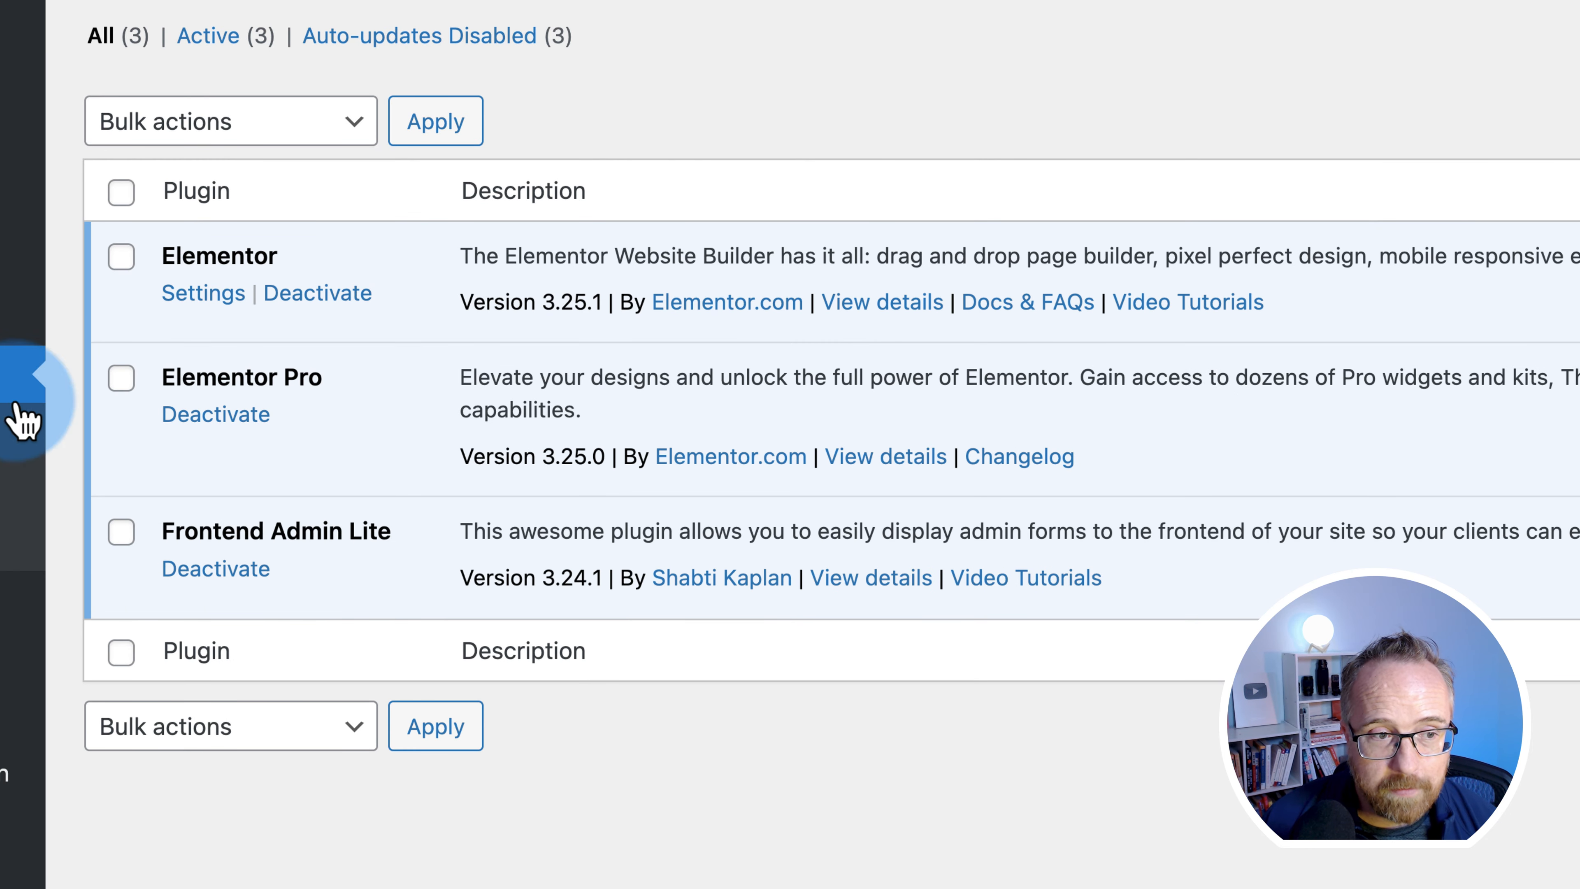
- Search the plugin directory for 'elementor custom skin' and install Elementor Custom Skin
left_click(1324, 62)
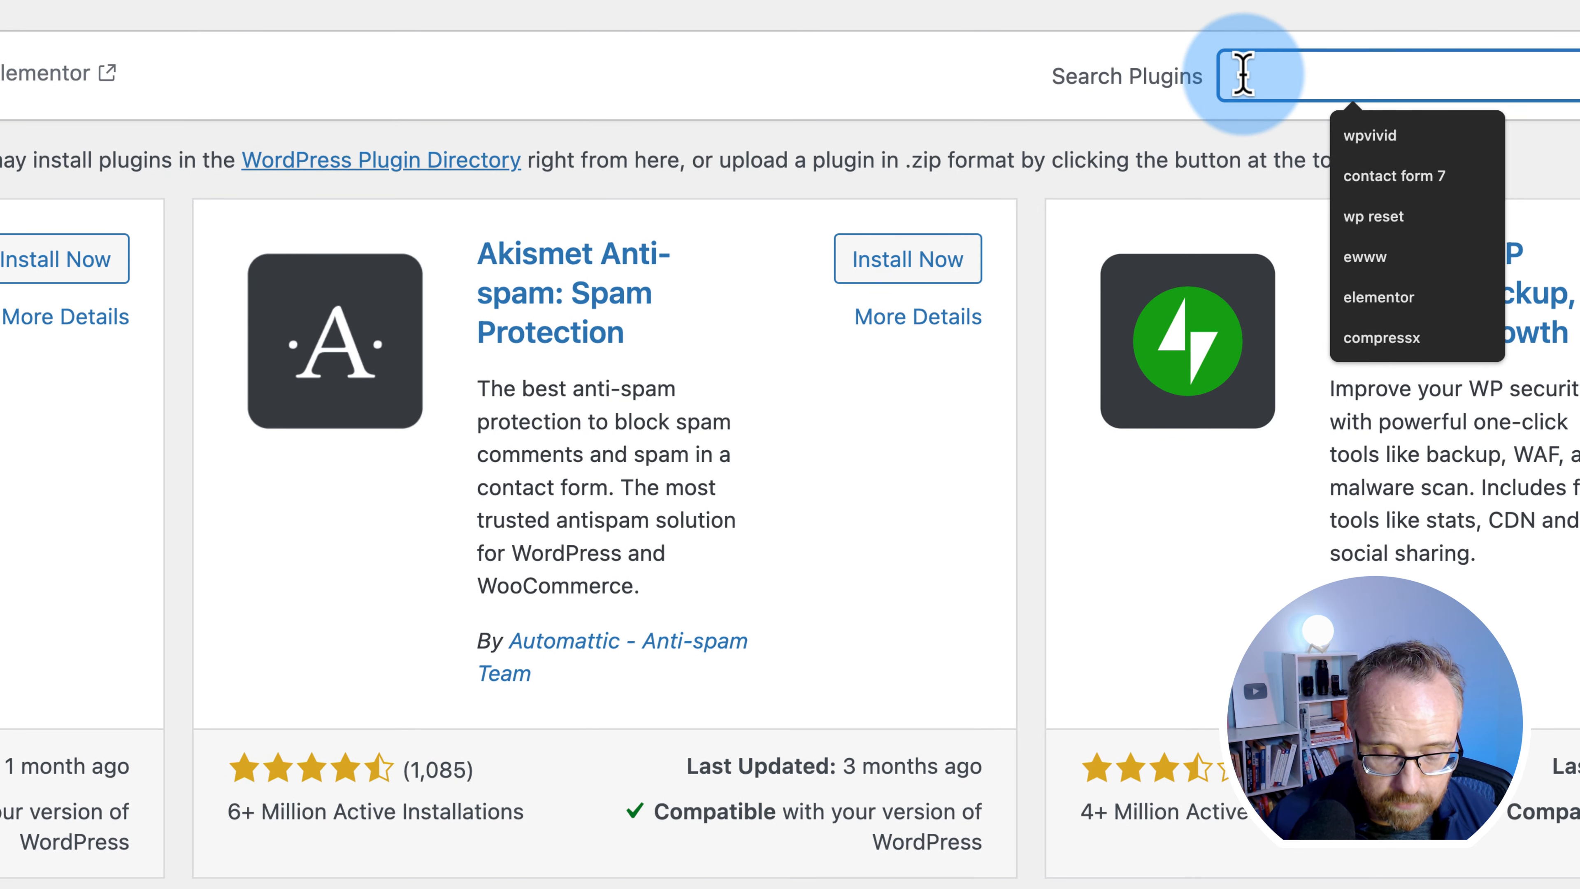
type("elementor custom")
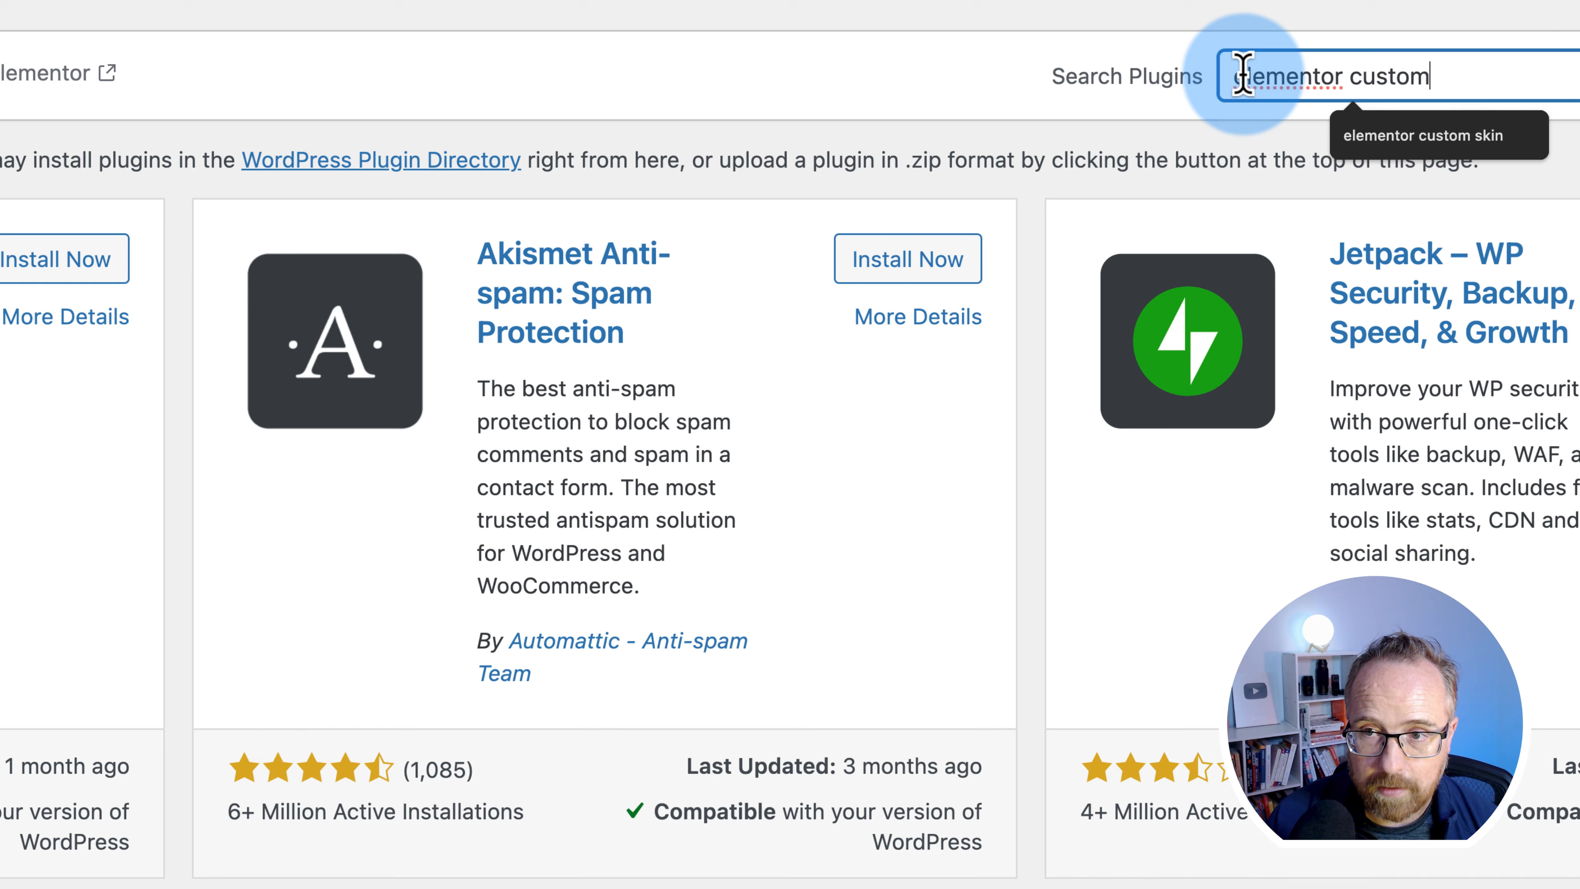
type(" skin")
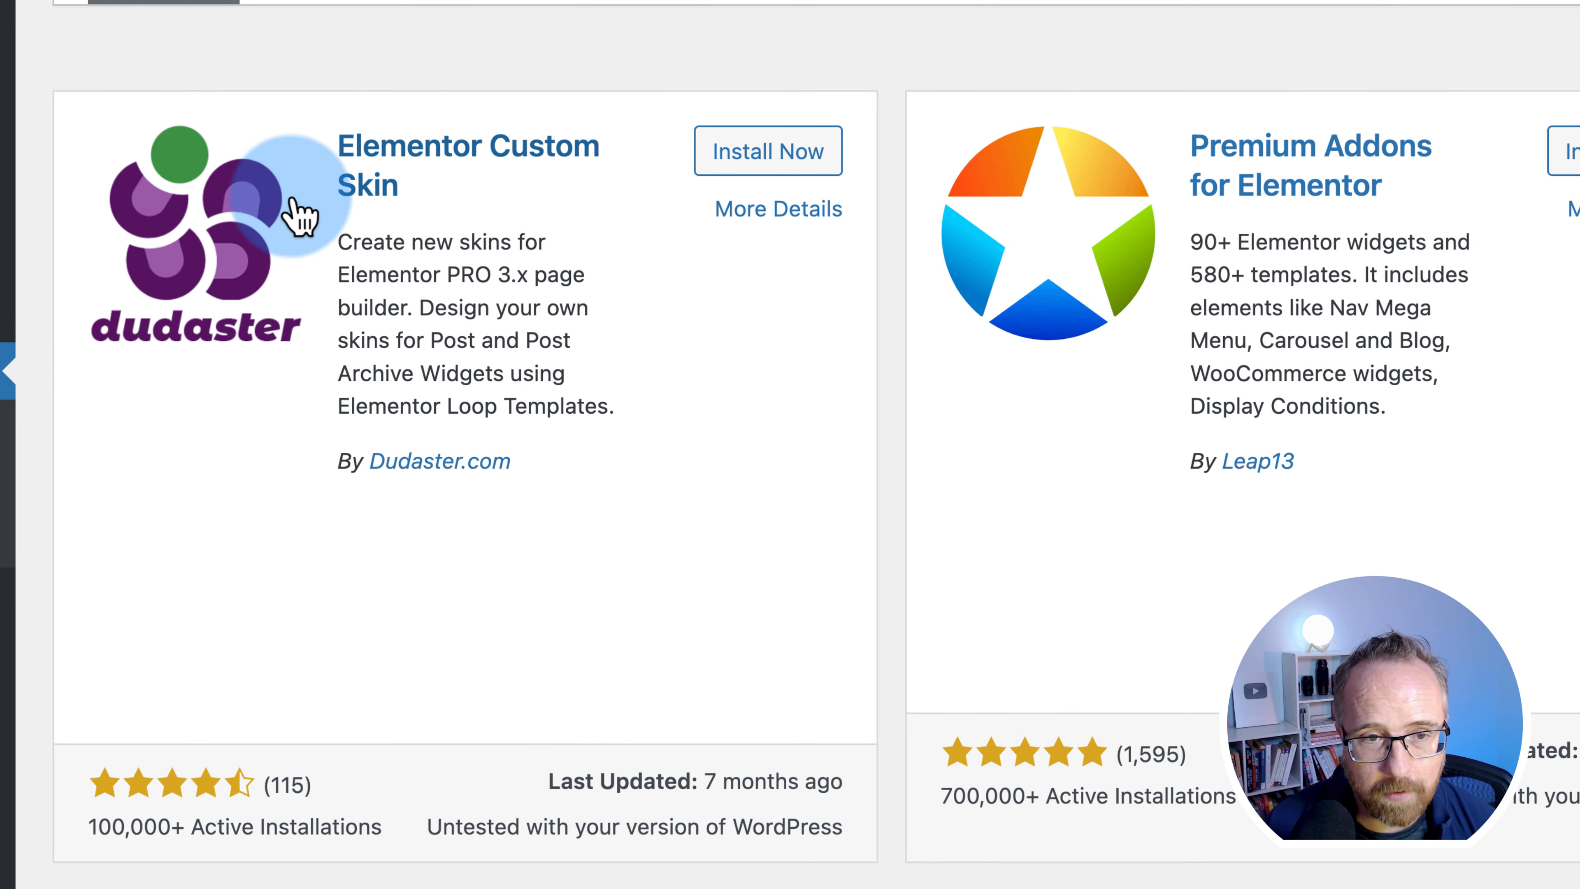
left_click(775, 149)
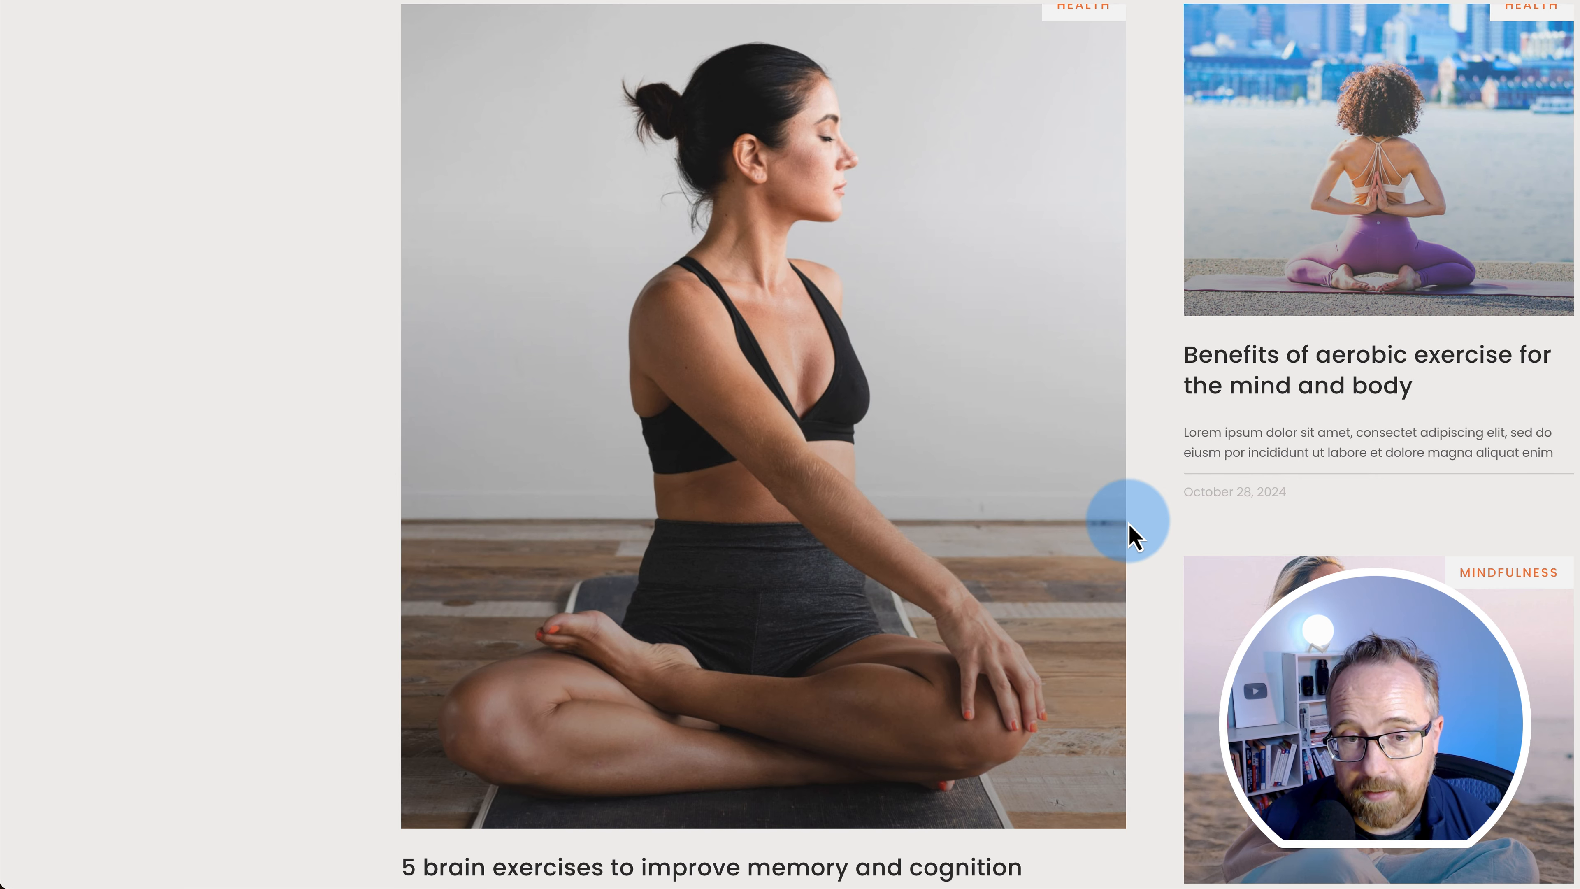
- Scroll through the front-end blog page to review the post grid layout
scroll(1131, 537, "down", 3)
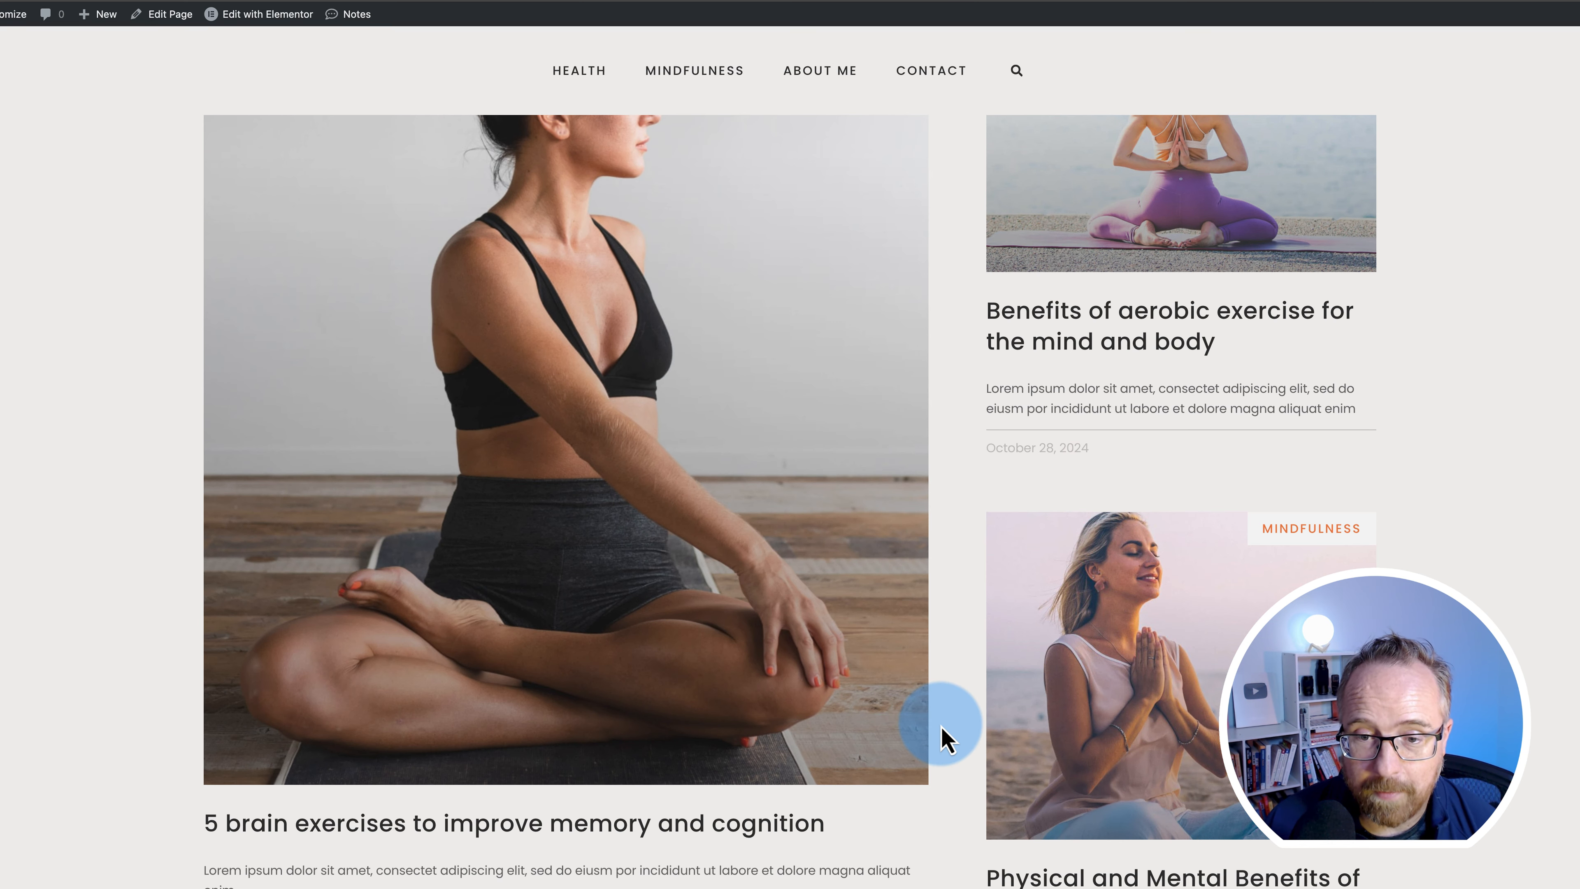
scroll(941, 738, "down", 3)
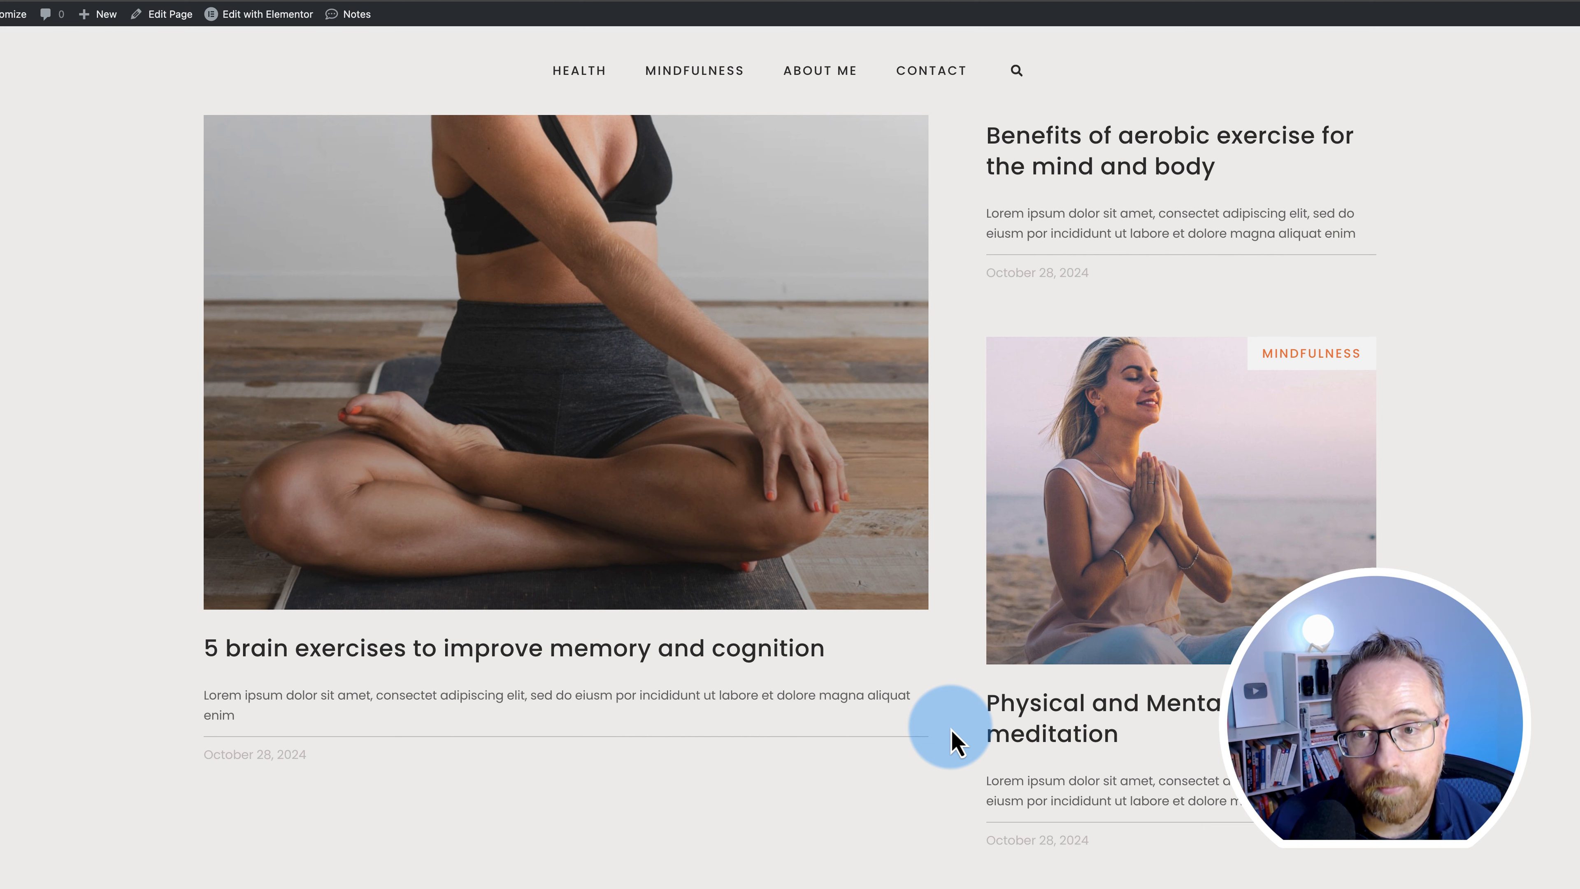
scroll(951, 790, "up", 5)
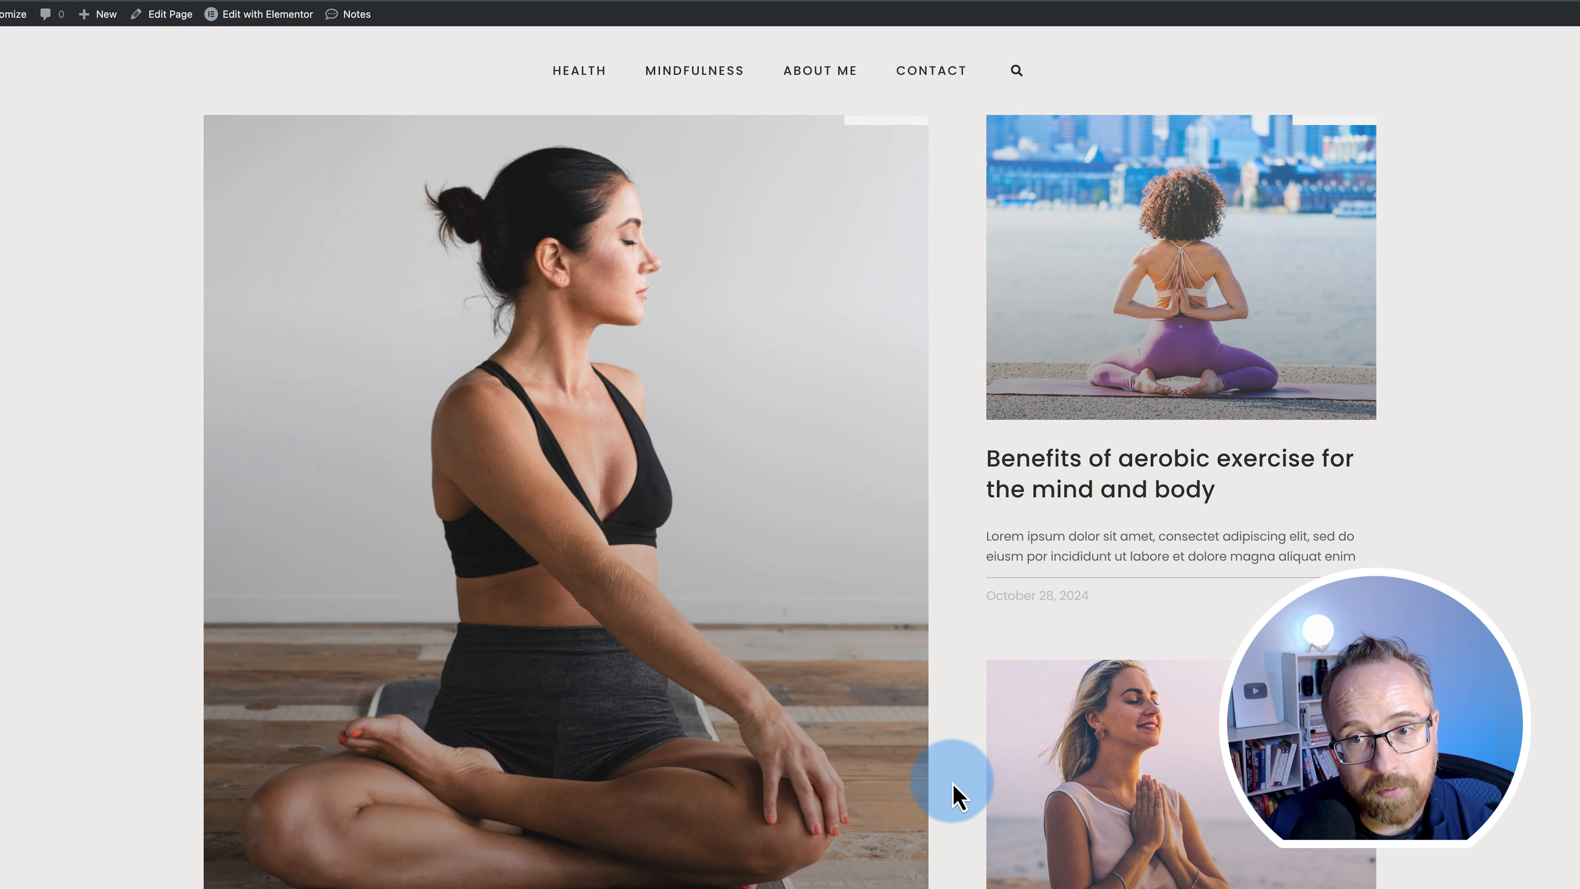
scroll(958, 793, "down", 1)
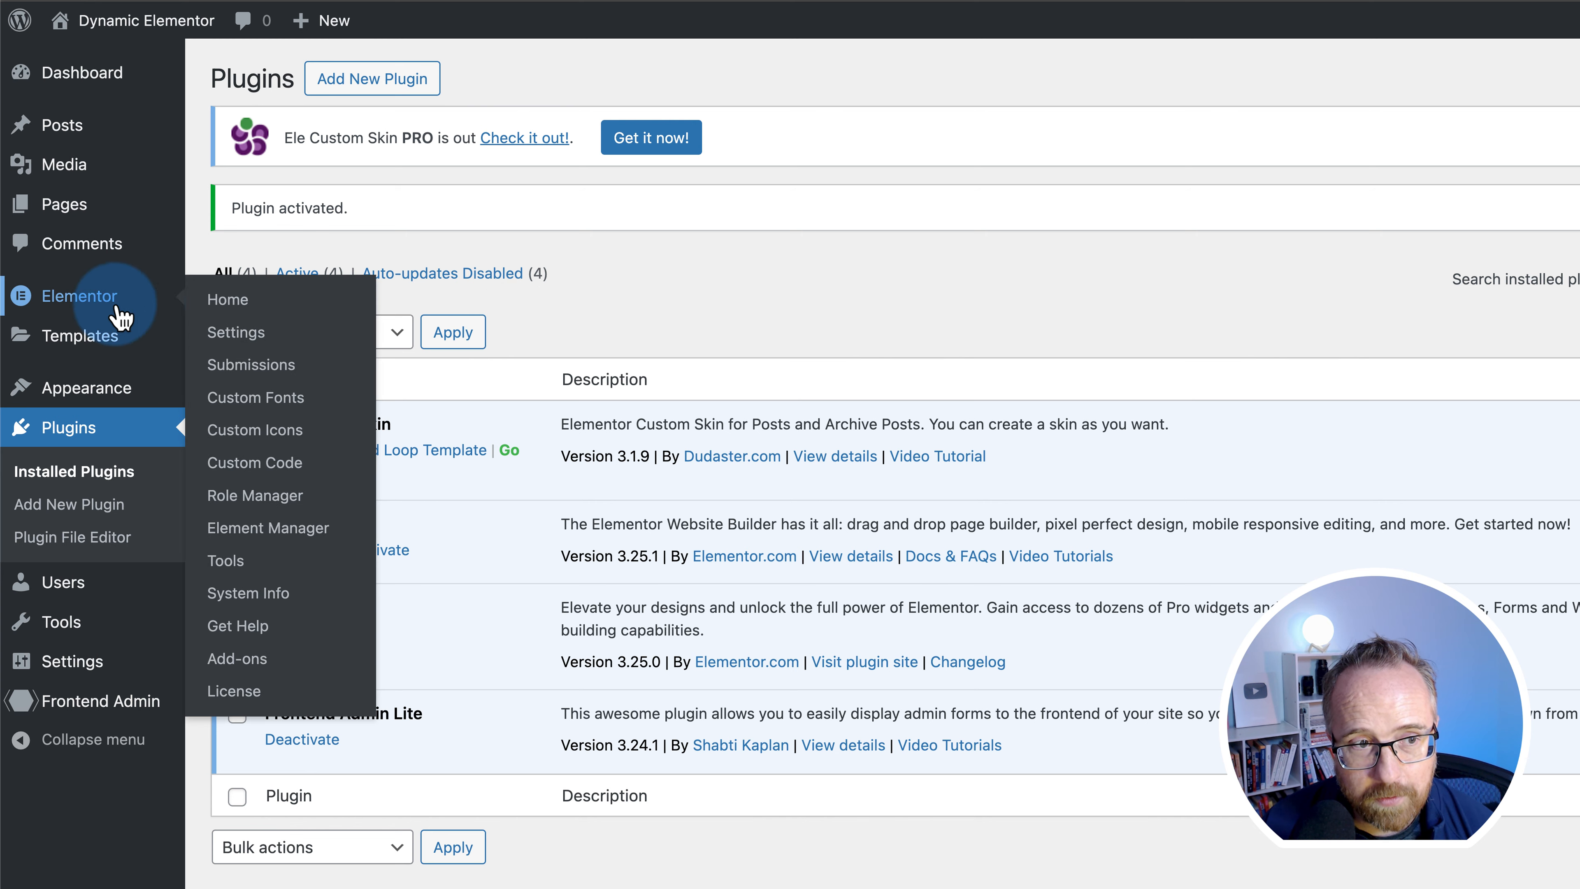
- From Saved Templates, create a new Loop-type template named 'Posts Loop'
left_click(94, 345)
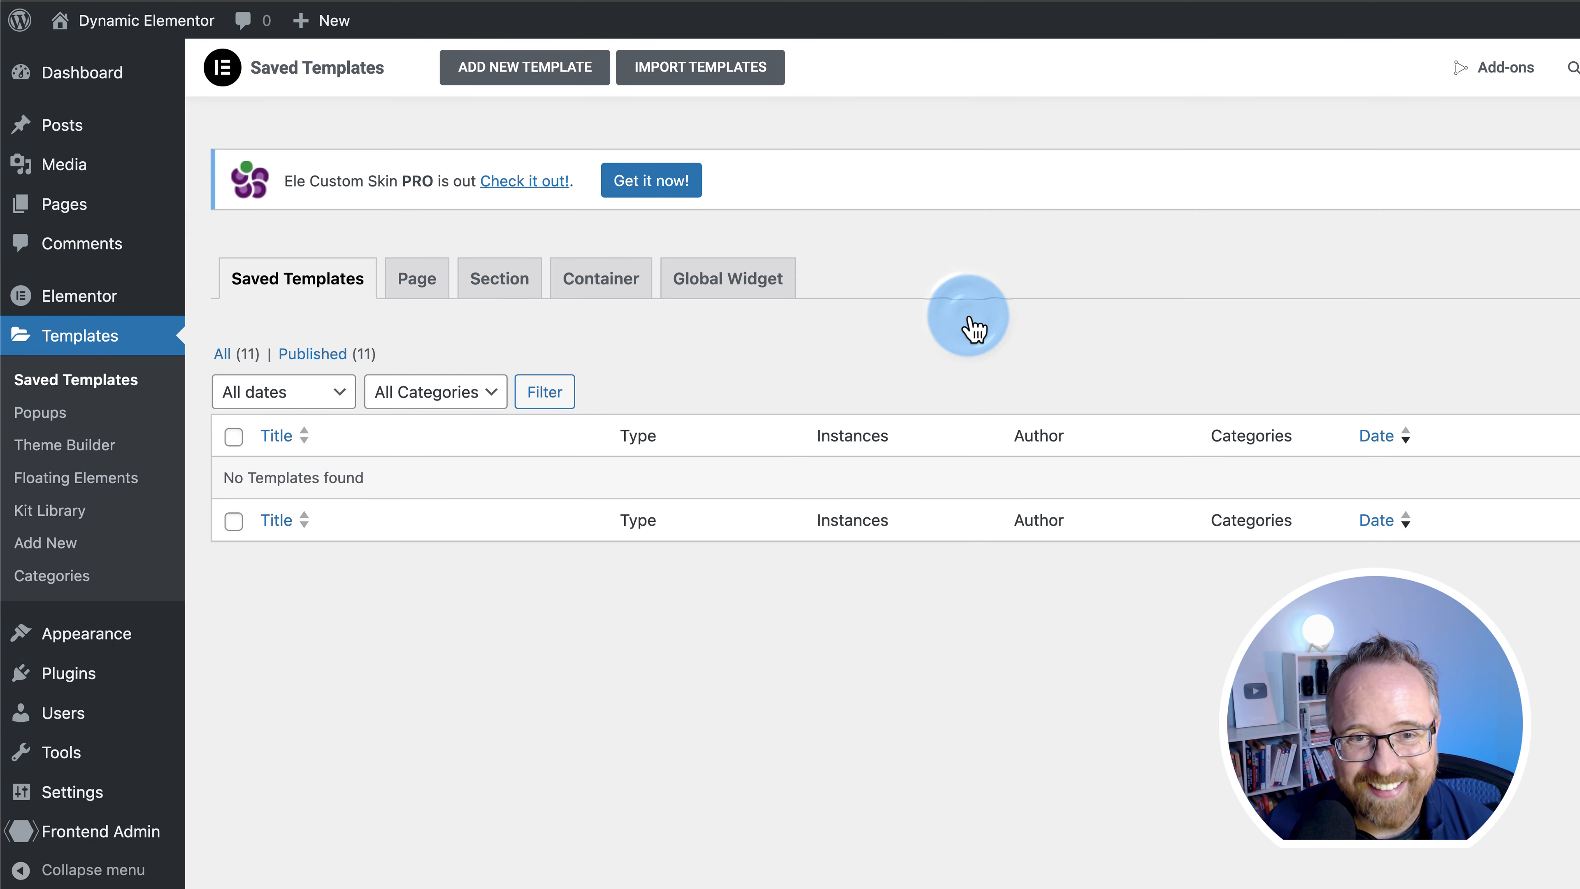
left_click(551, 96)
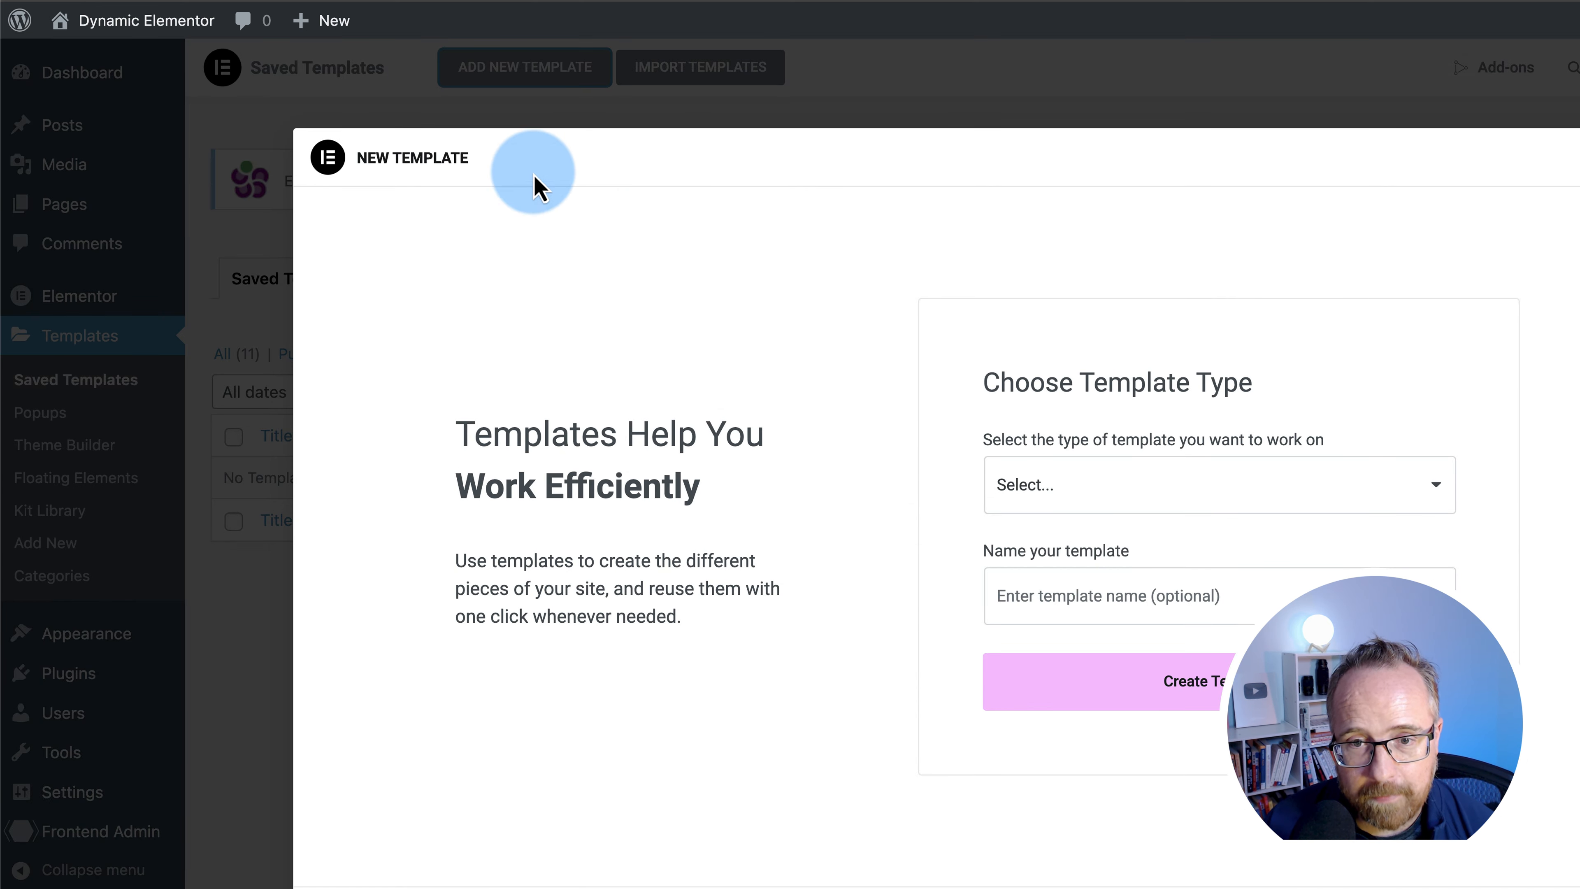
left_click(1117, 501)
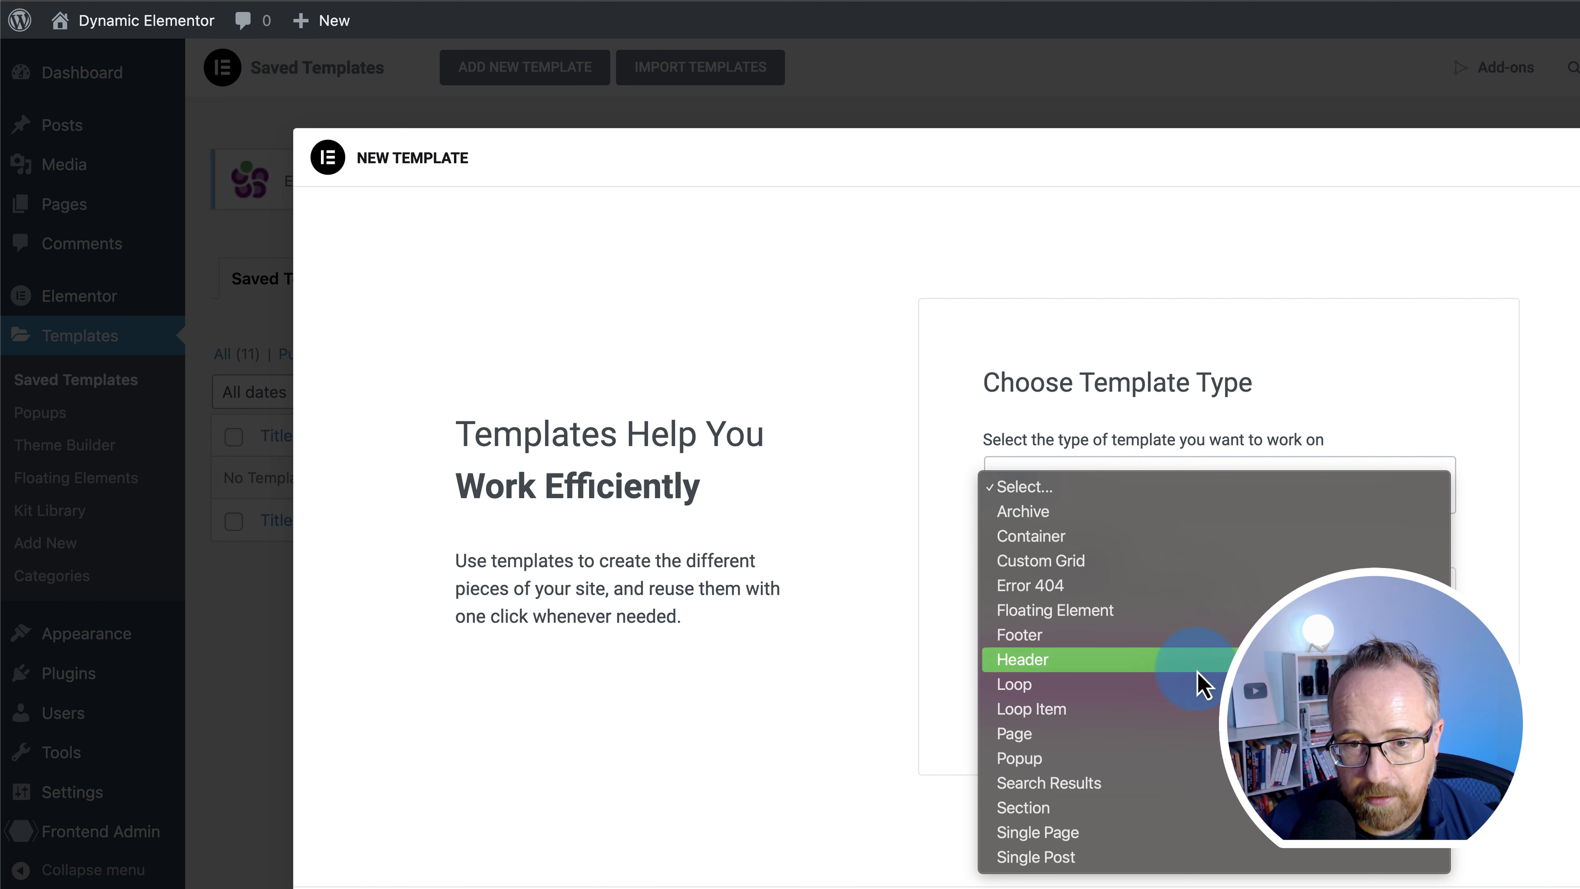
left_click(1020, 686)
left_click(1062, 598)
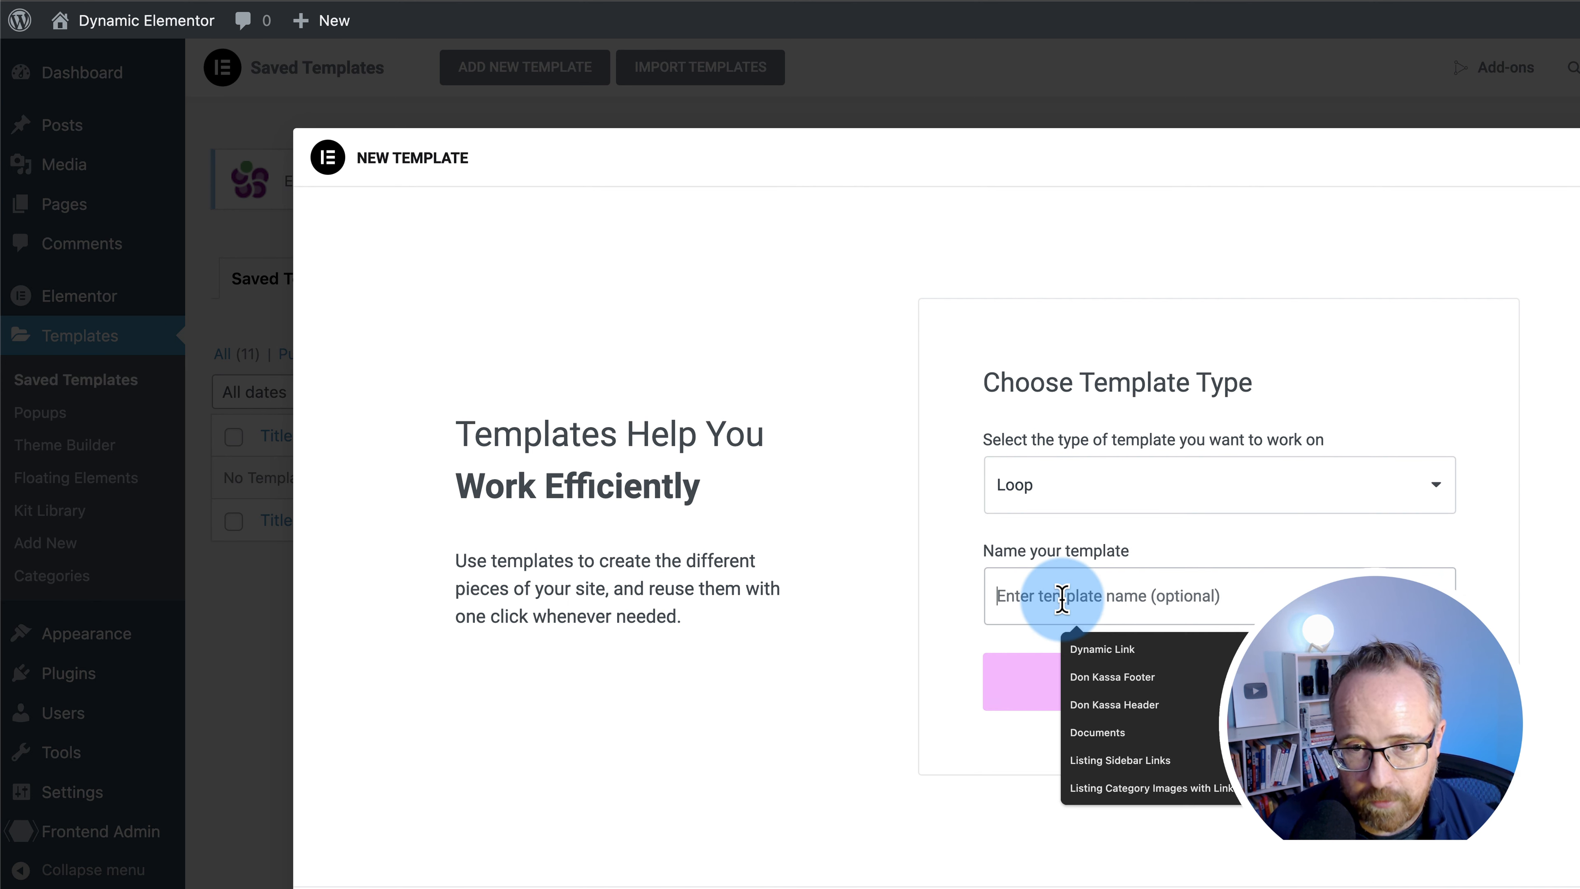
type("Posts Loop")
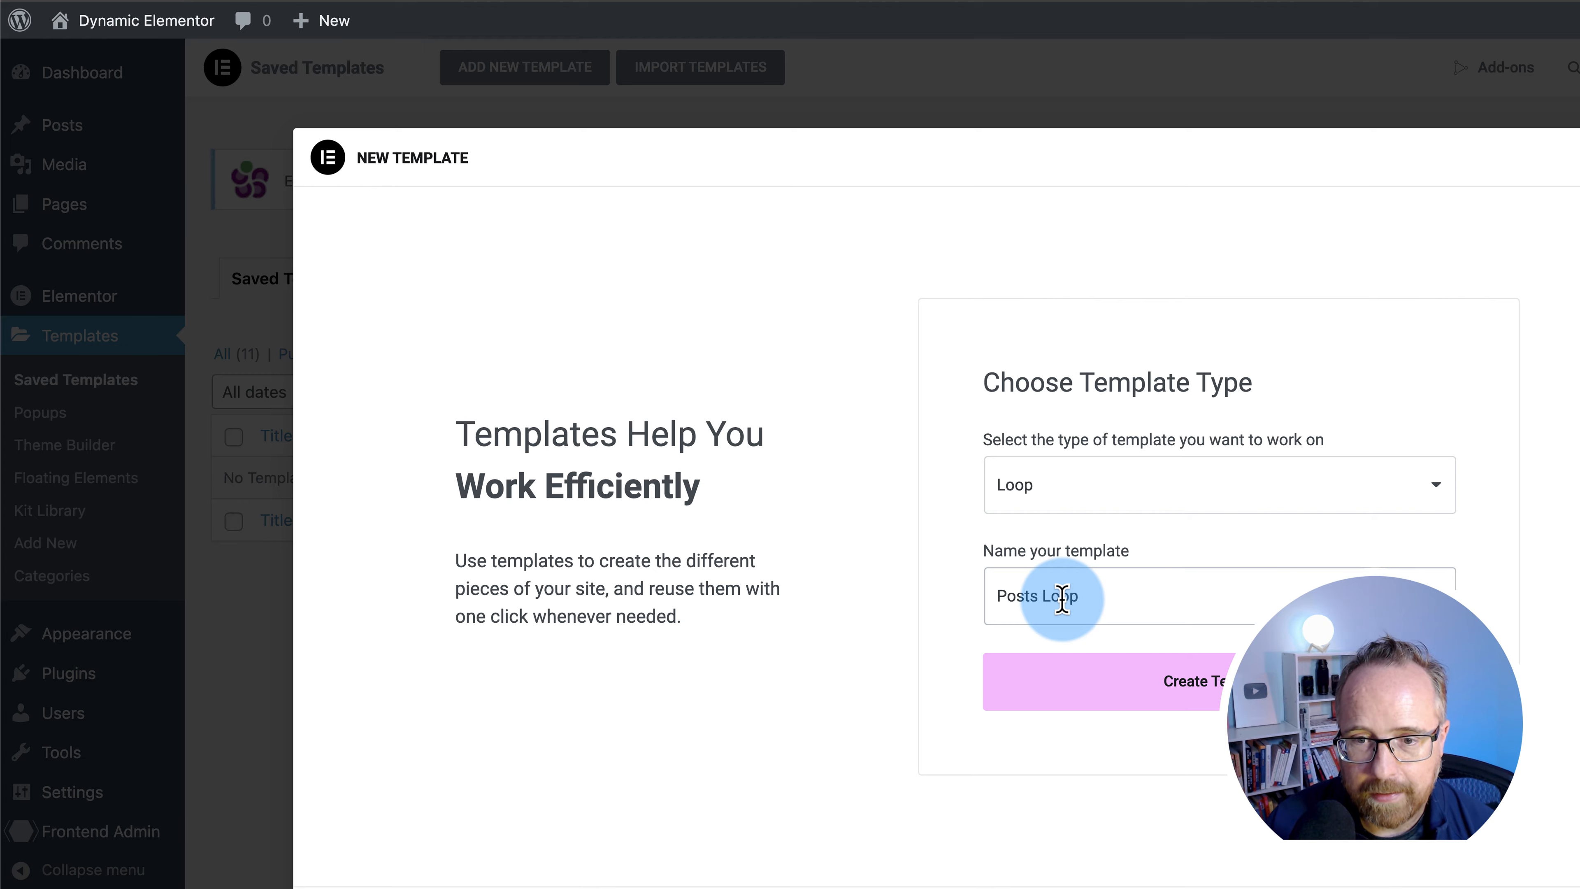
left_click(1201, 691)
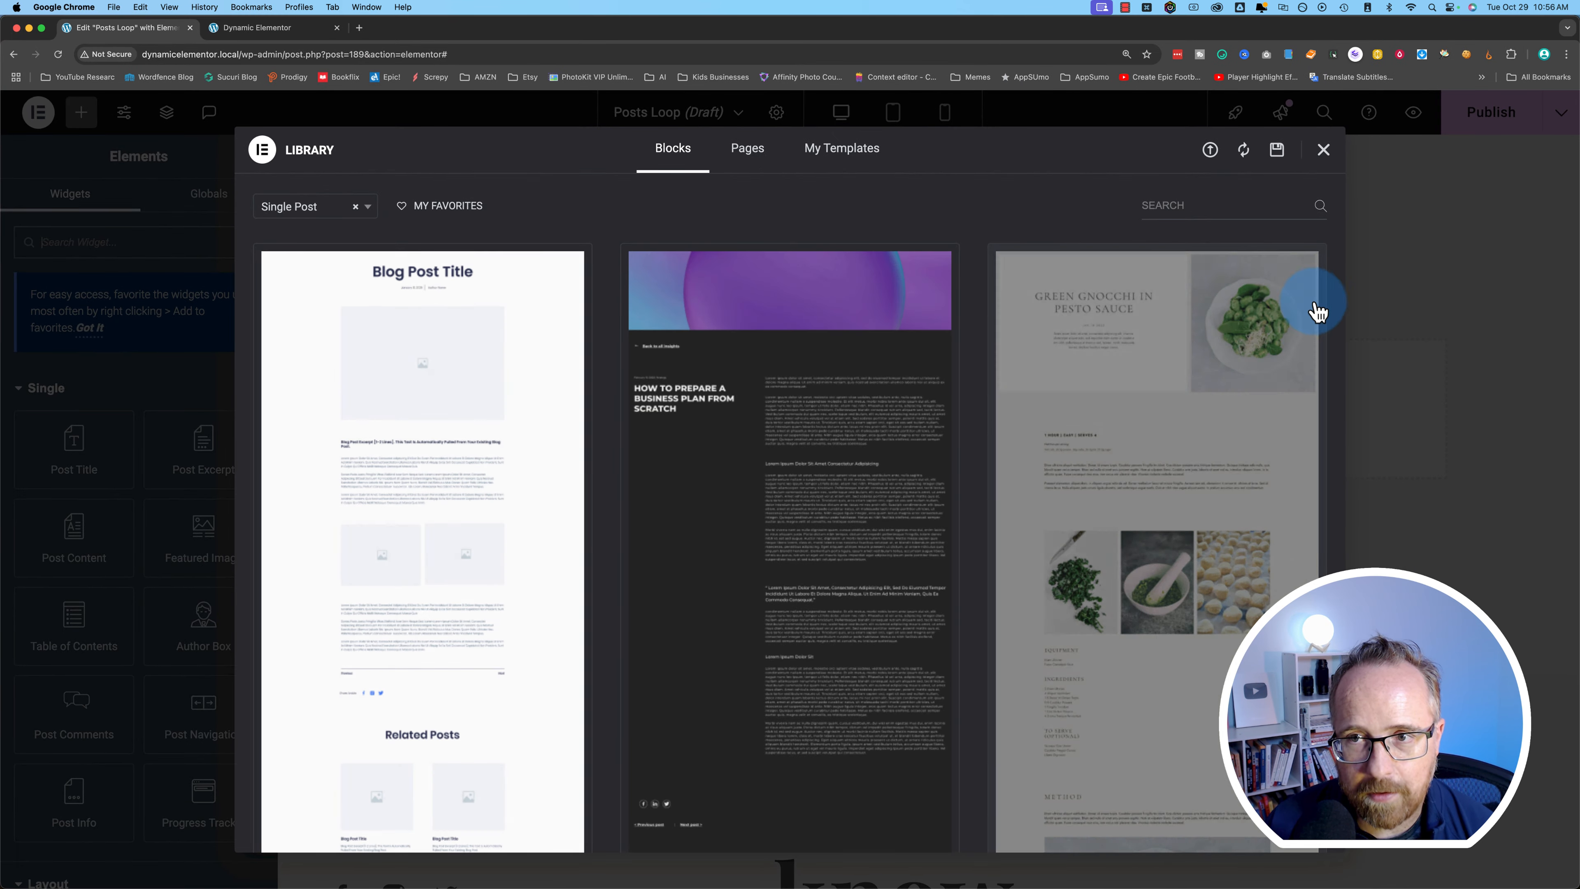
- Dismiss the template library and inspect the layout before returning to the template editor
left_click(1323, 153)
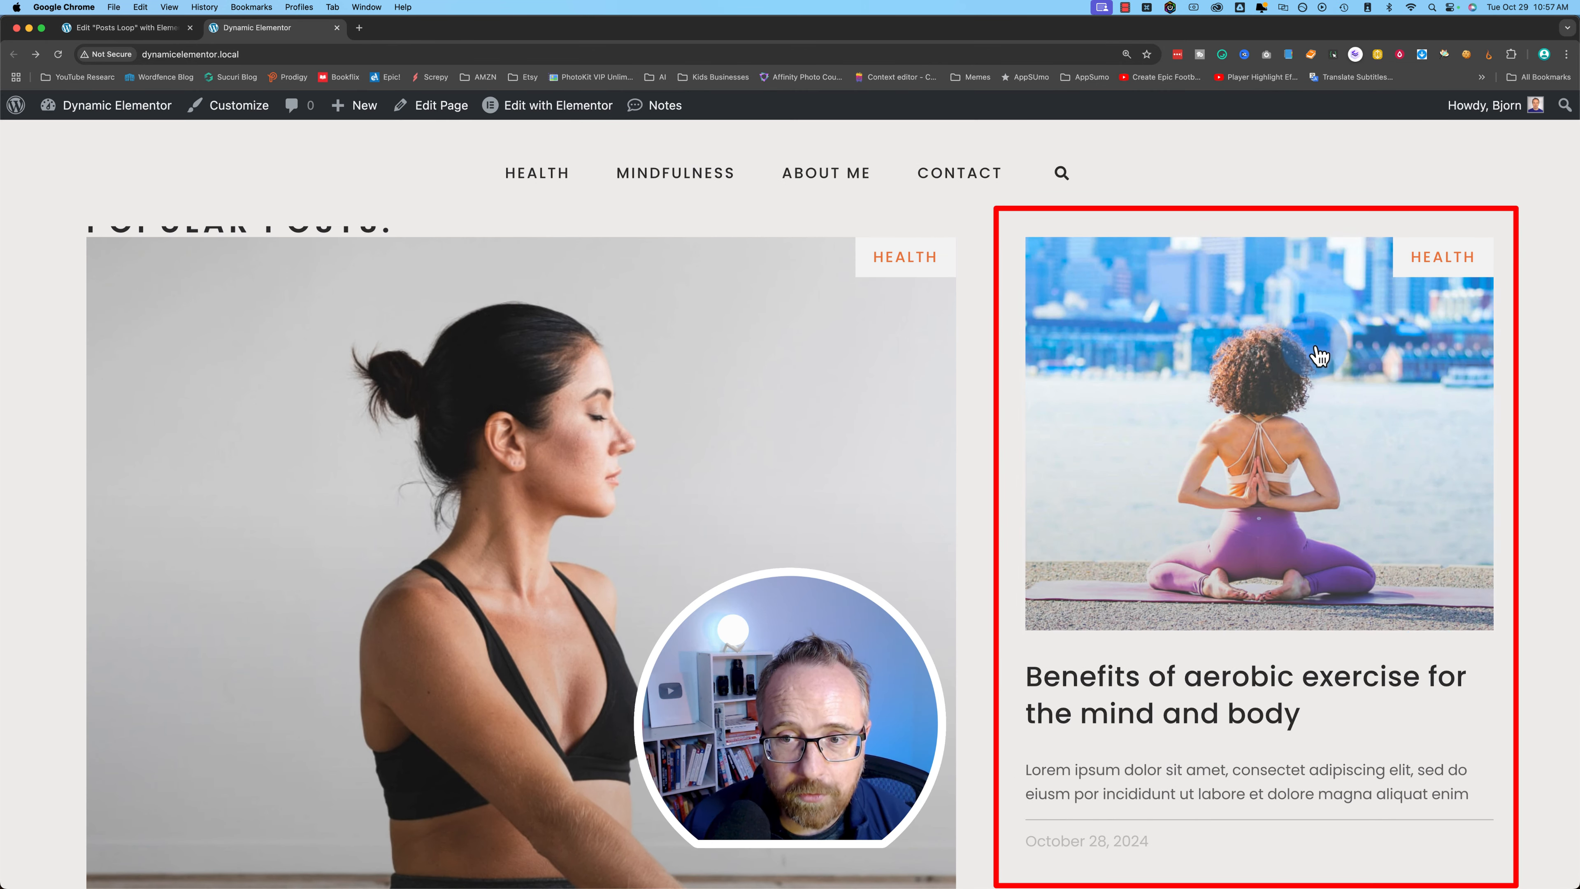
scroll(1322, 601, "down", 1)
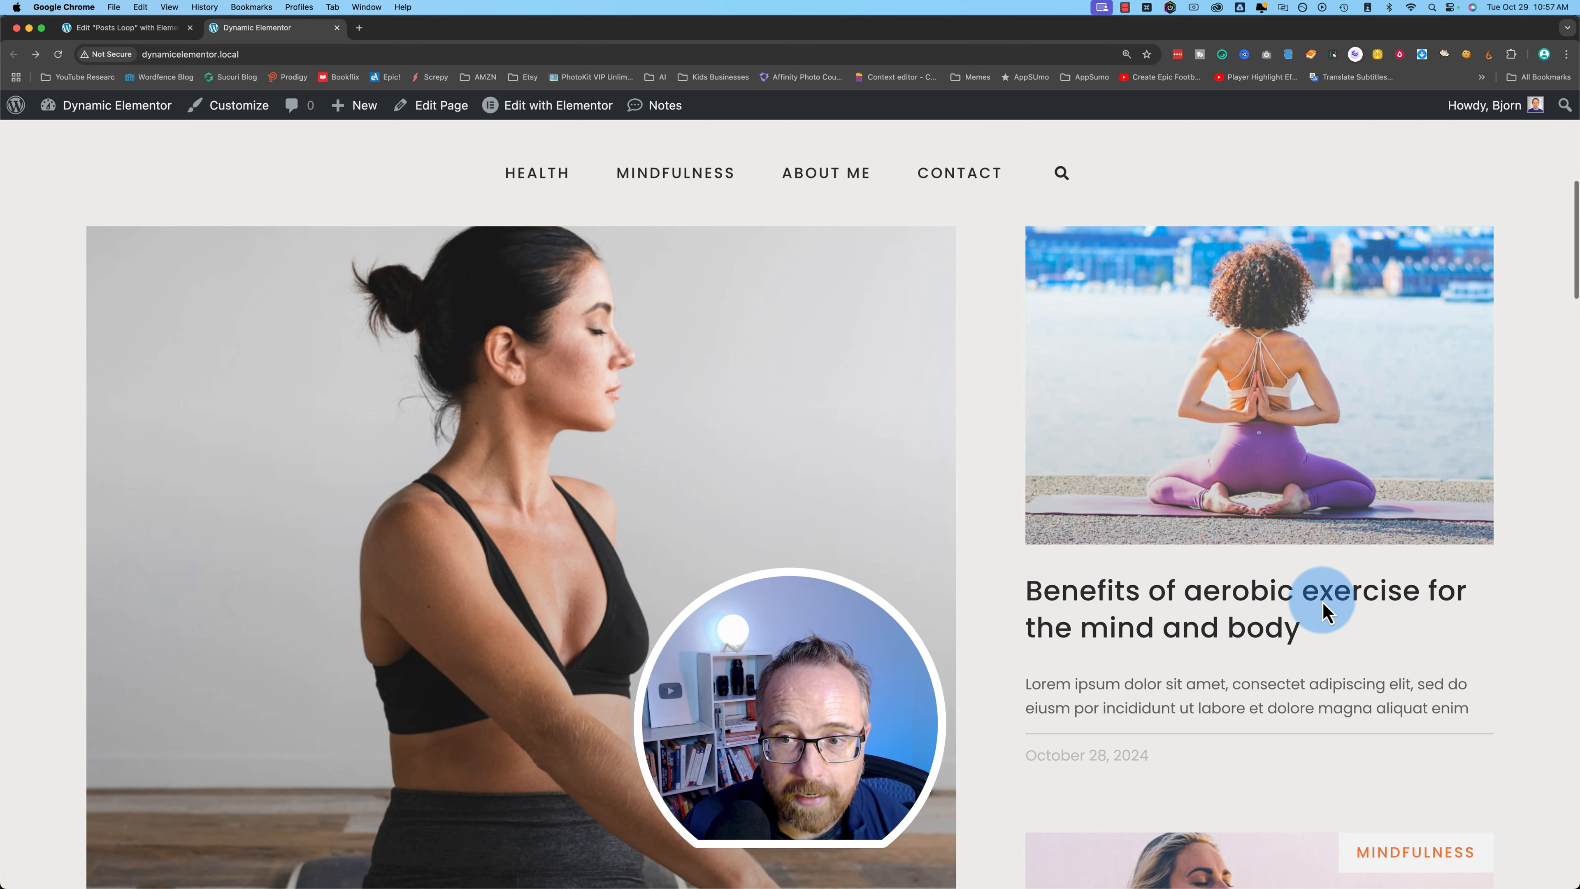
scroll(1322, 601, "up", 2)
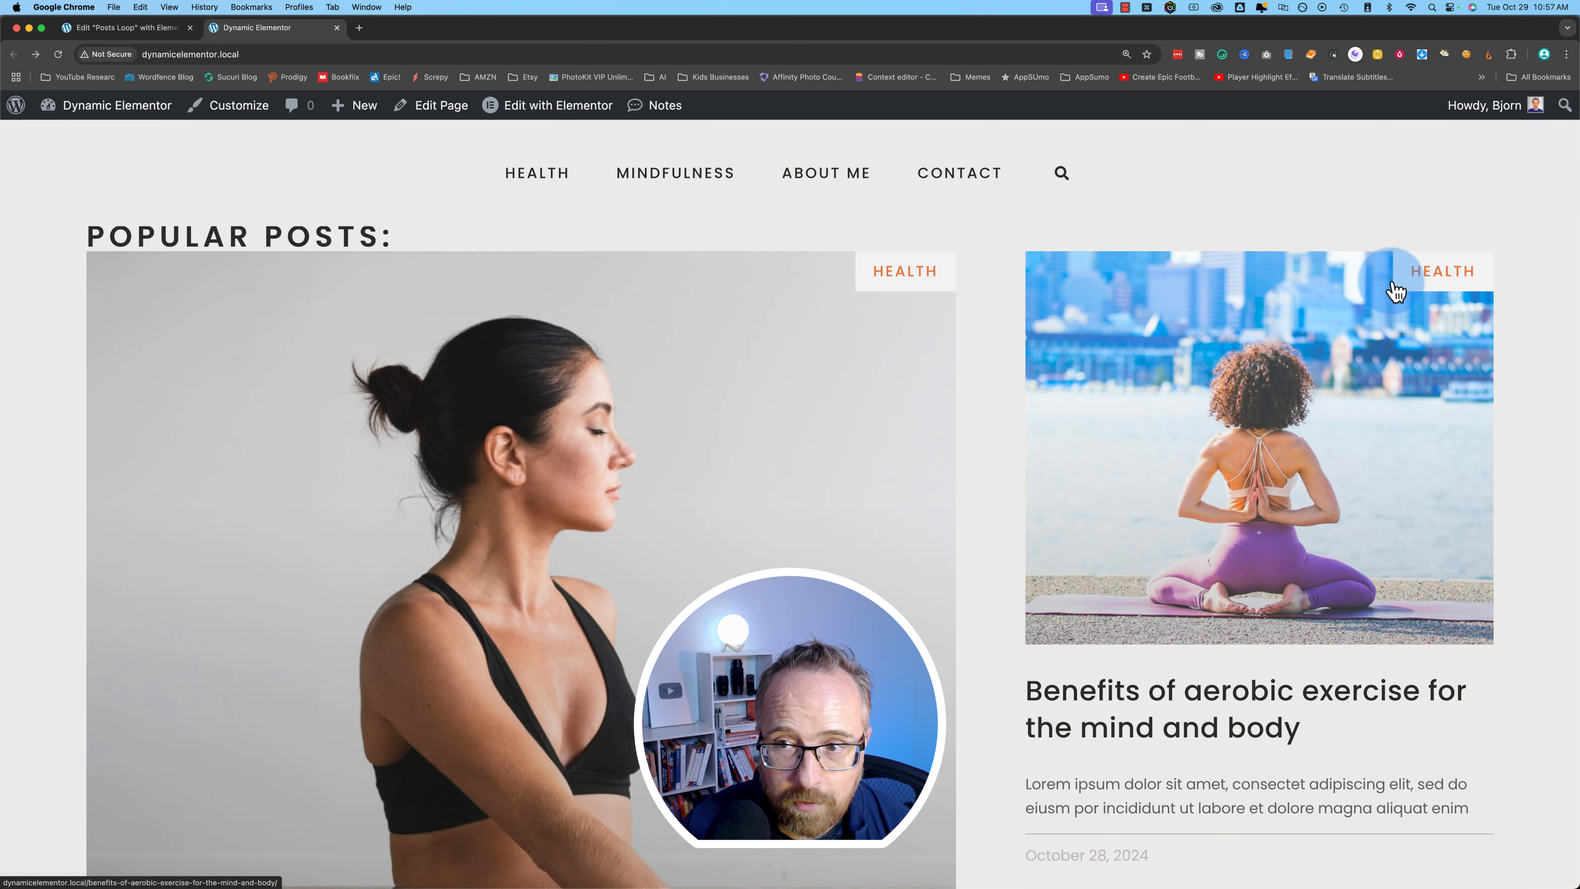
scroll(1069, 517, "down", 3)
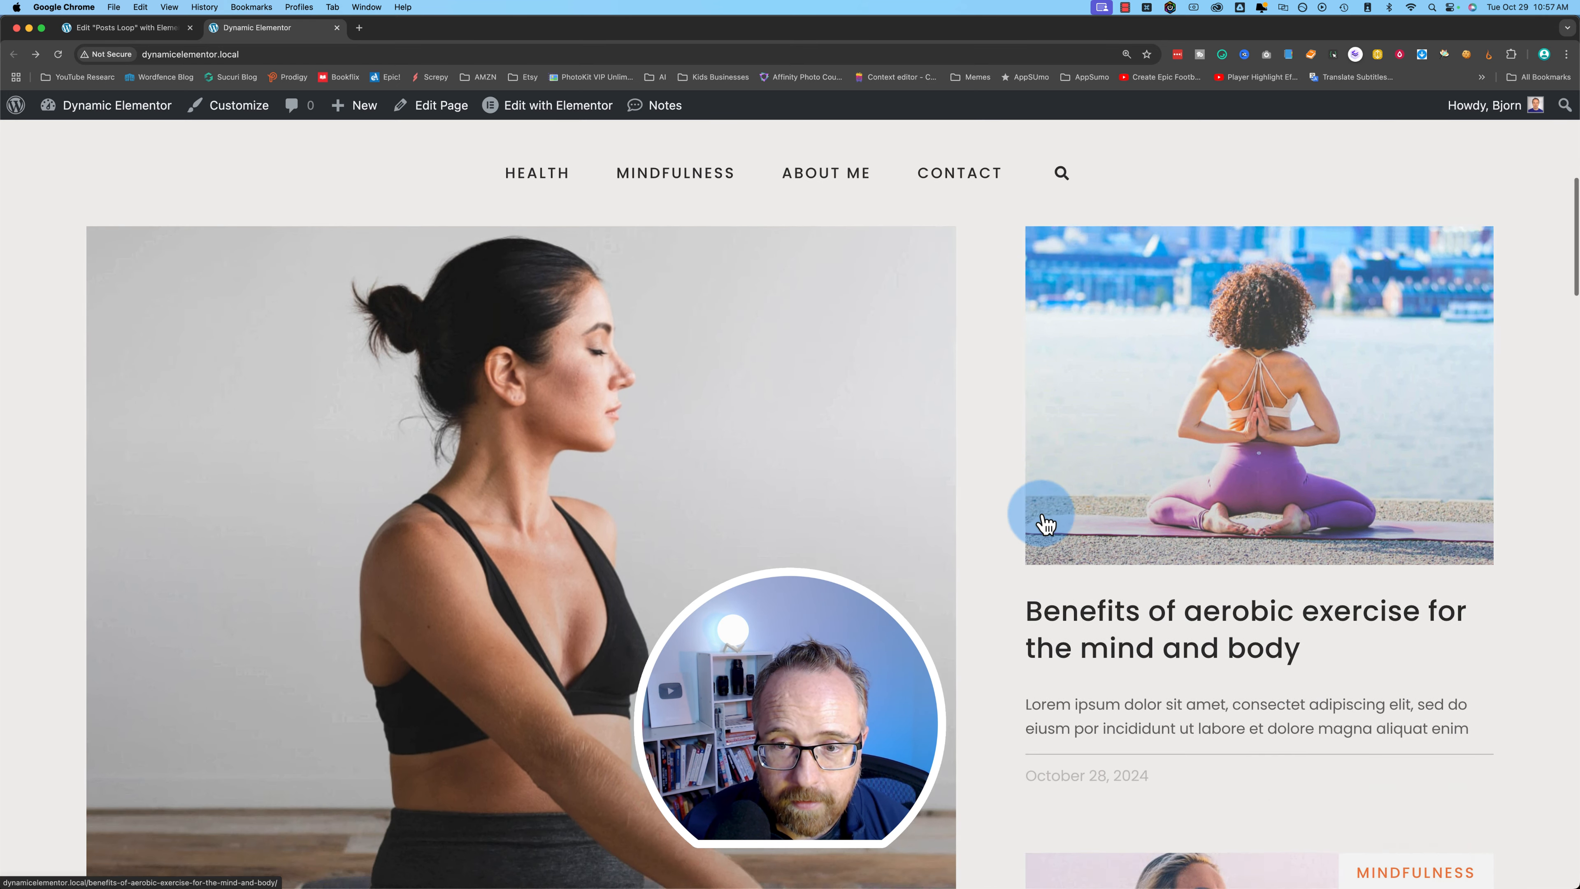
left_click_drag(1026, 608, 1317, 653)
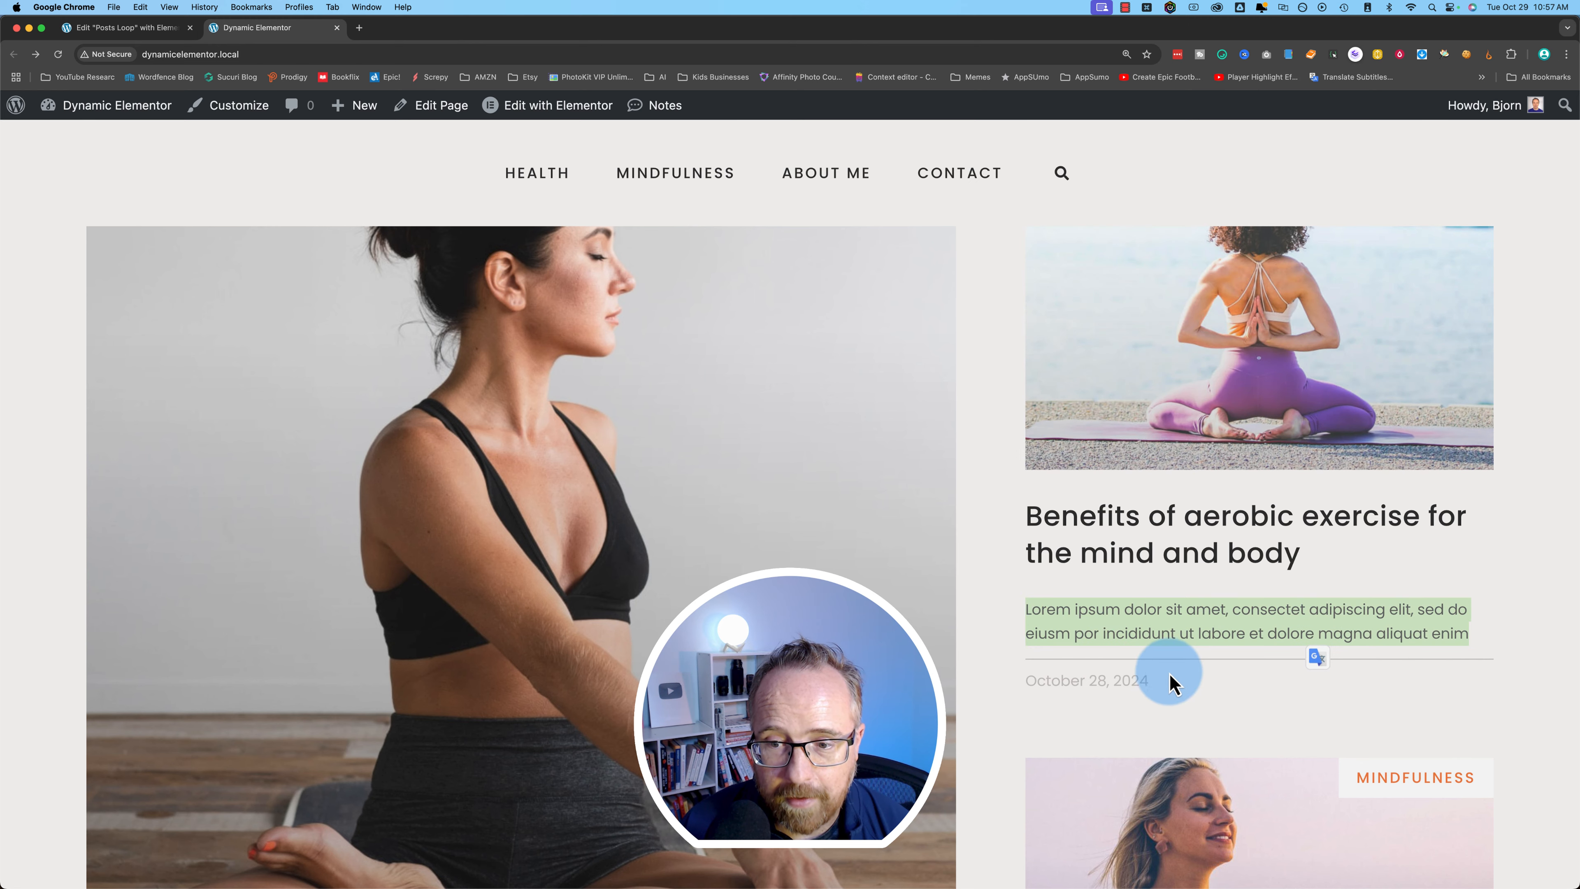
scroll(1169, 673, "down", 1)
left_click_drag(1165, 669, 1009, 685)
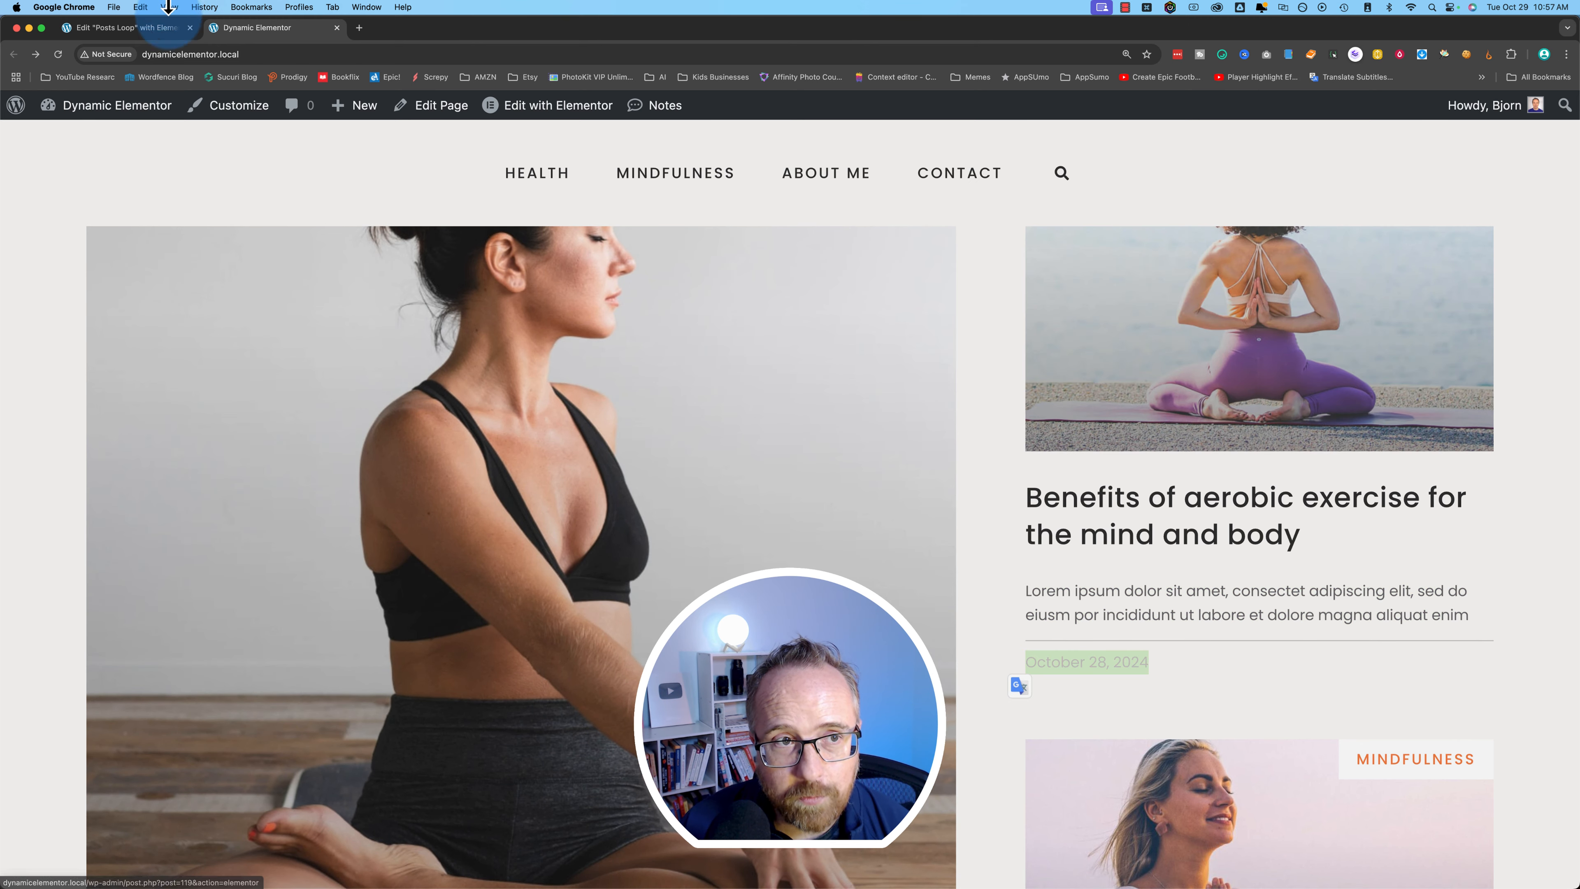
left_click(124, 28)
- Drag the Featured Image and Post Title widgets into the loop container
left_click_drag(190, 582, 555, 410)
left_click(565, 572)
scroll(567, 576, "down", 5)
left_click_drag(78, 448, 744, 441)
left_click(744, 441)
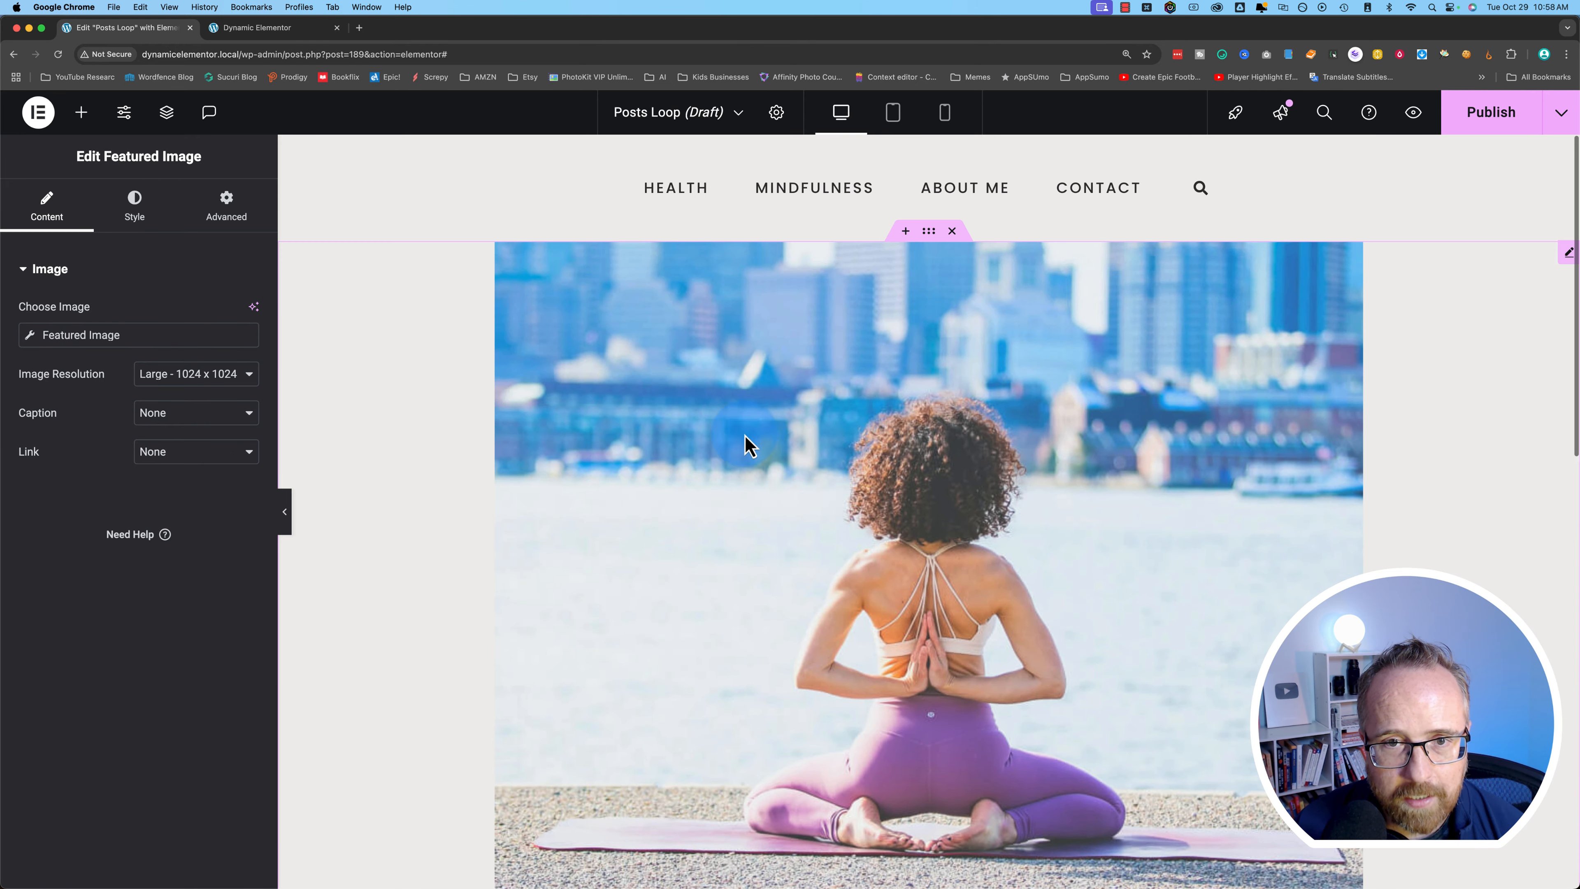
- Narrow the surrounding container with its Width slider, then select the Post Title heading
left_click(931, 236)
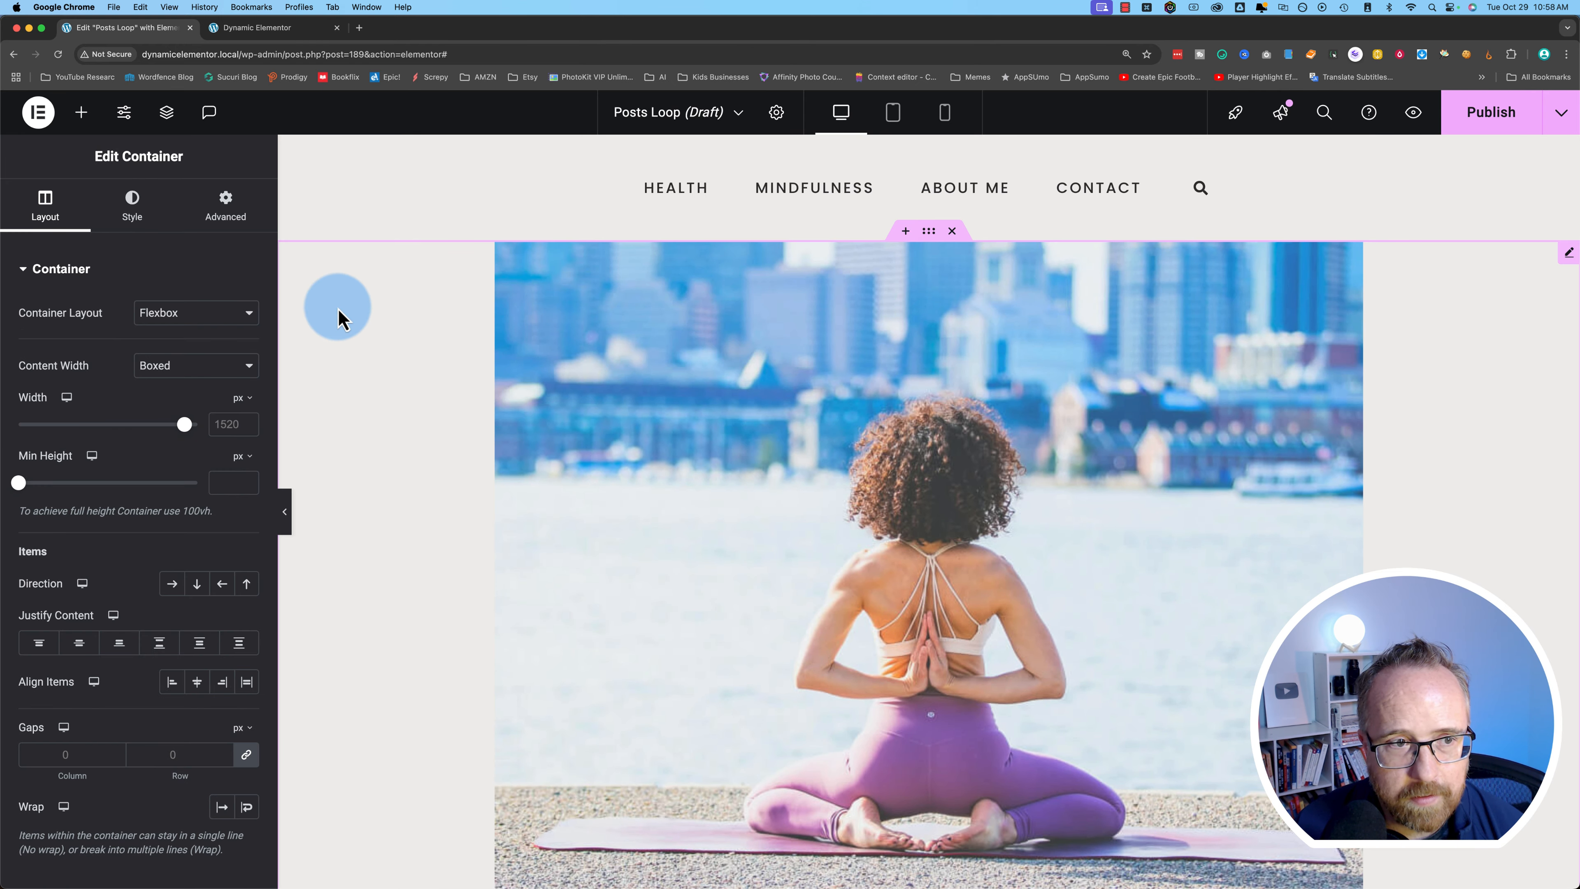
left_click(193, 313)
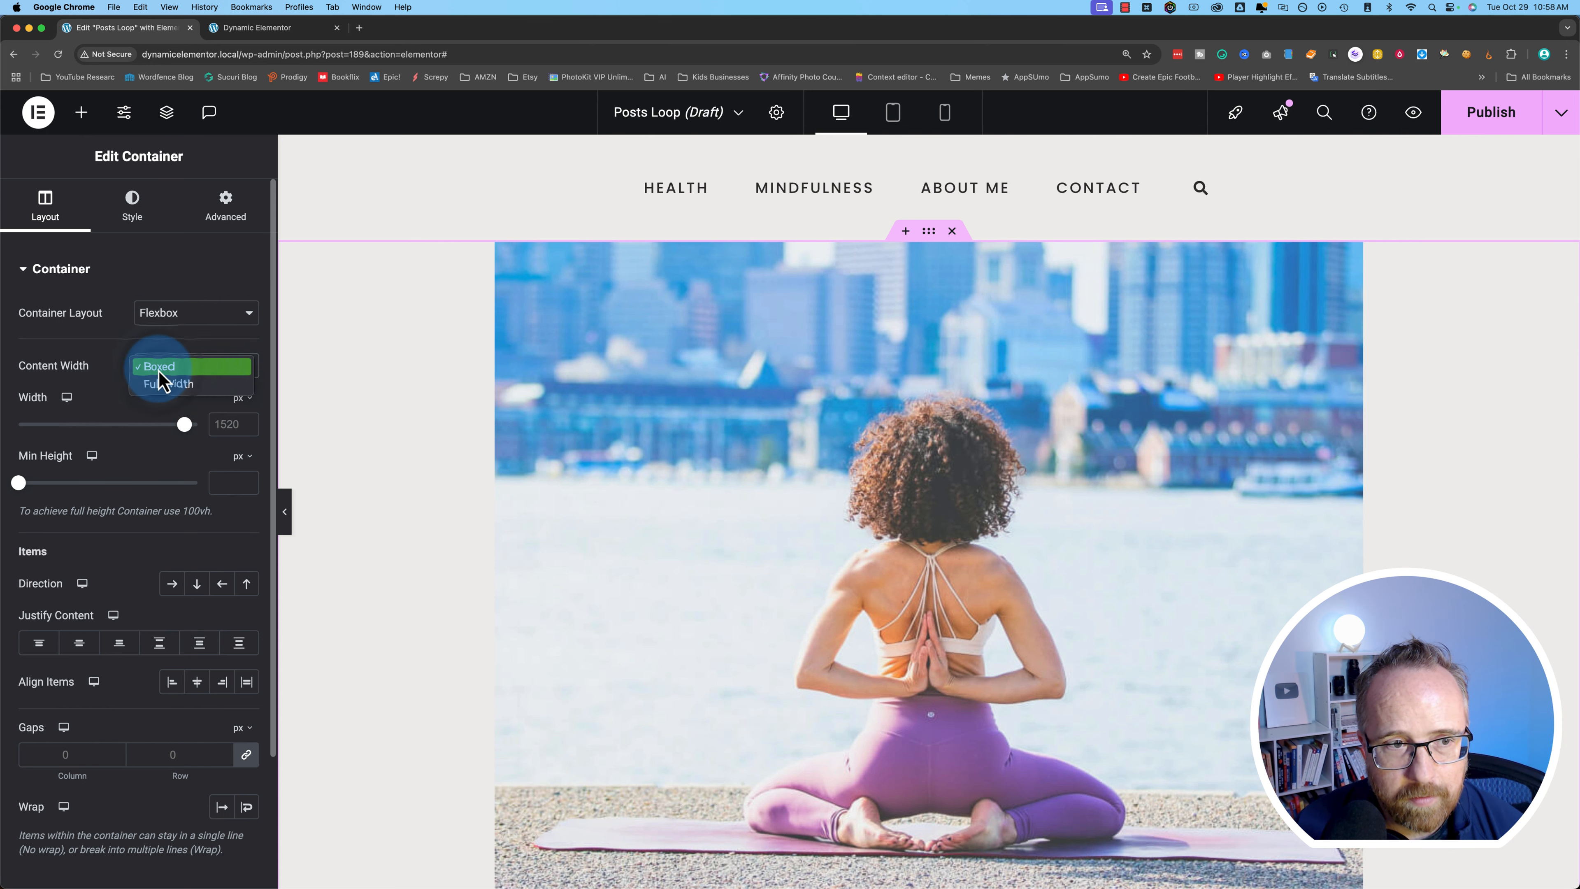
left_click_drag(168, 426, 89, 434)
scroll(512, 514, "down", 5)
left_click(450, 570)
left_click(512, 579)
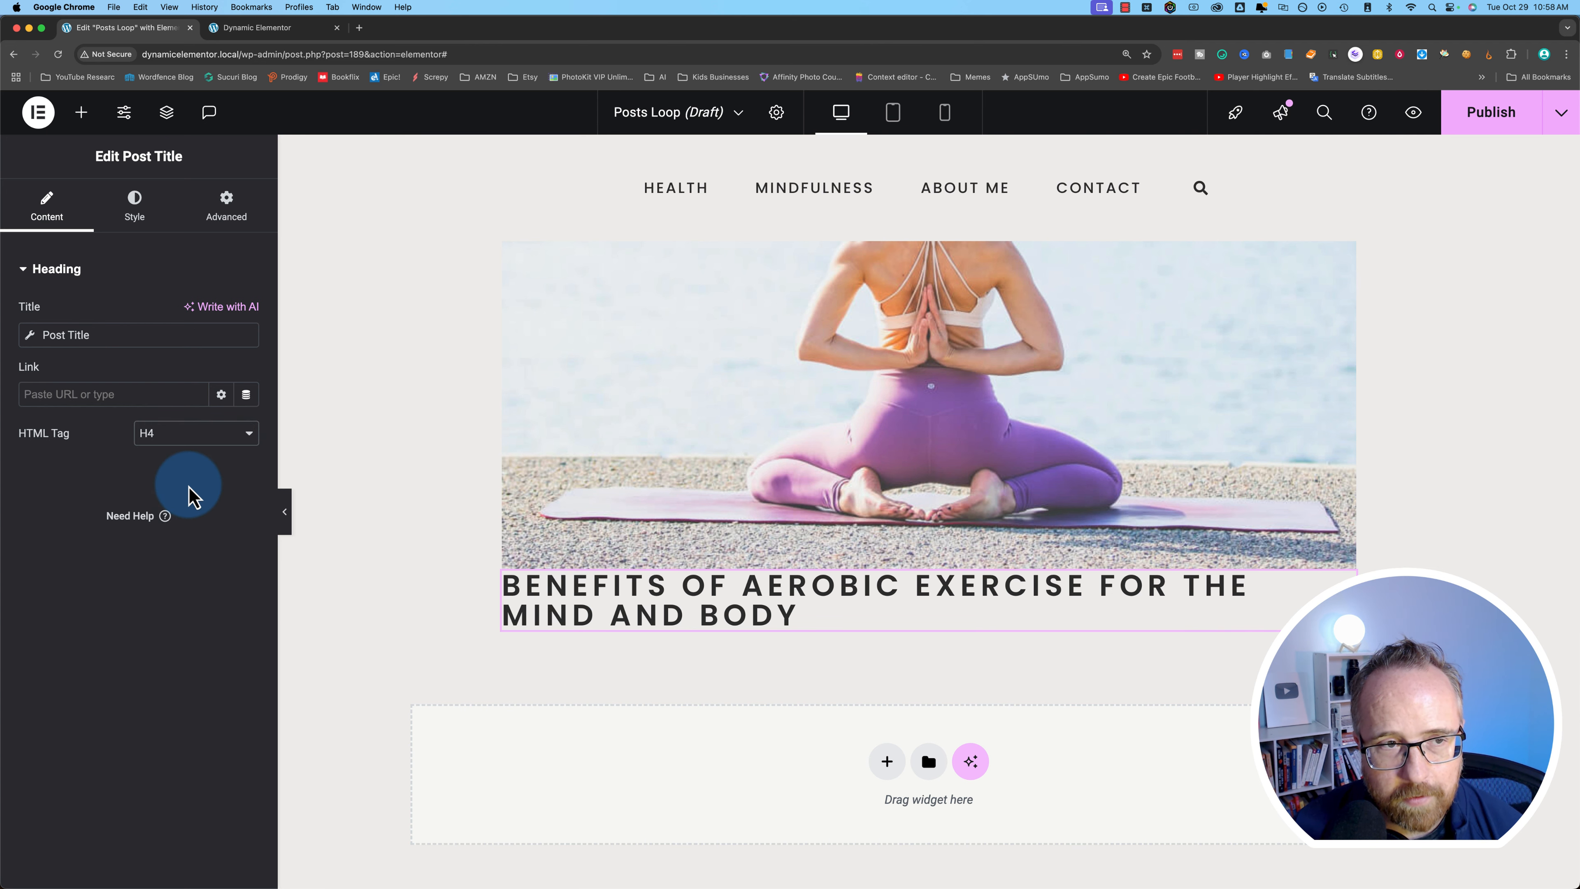
left_click(81, 112)
- Add Post Excerpt, Divider and Post Info widgets below the loop title
scroll(435, 647, "down", 3)
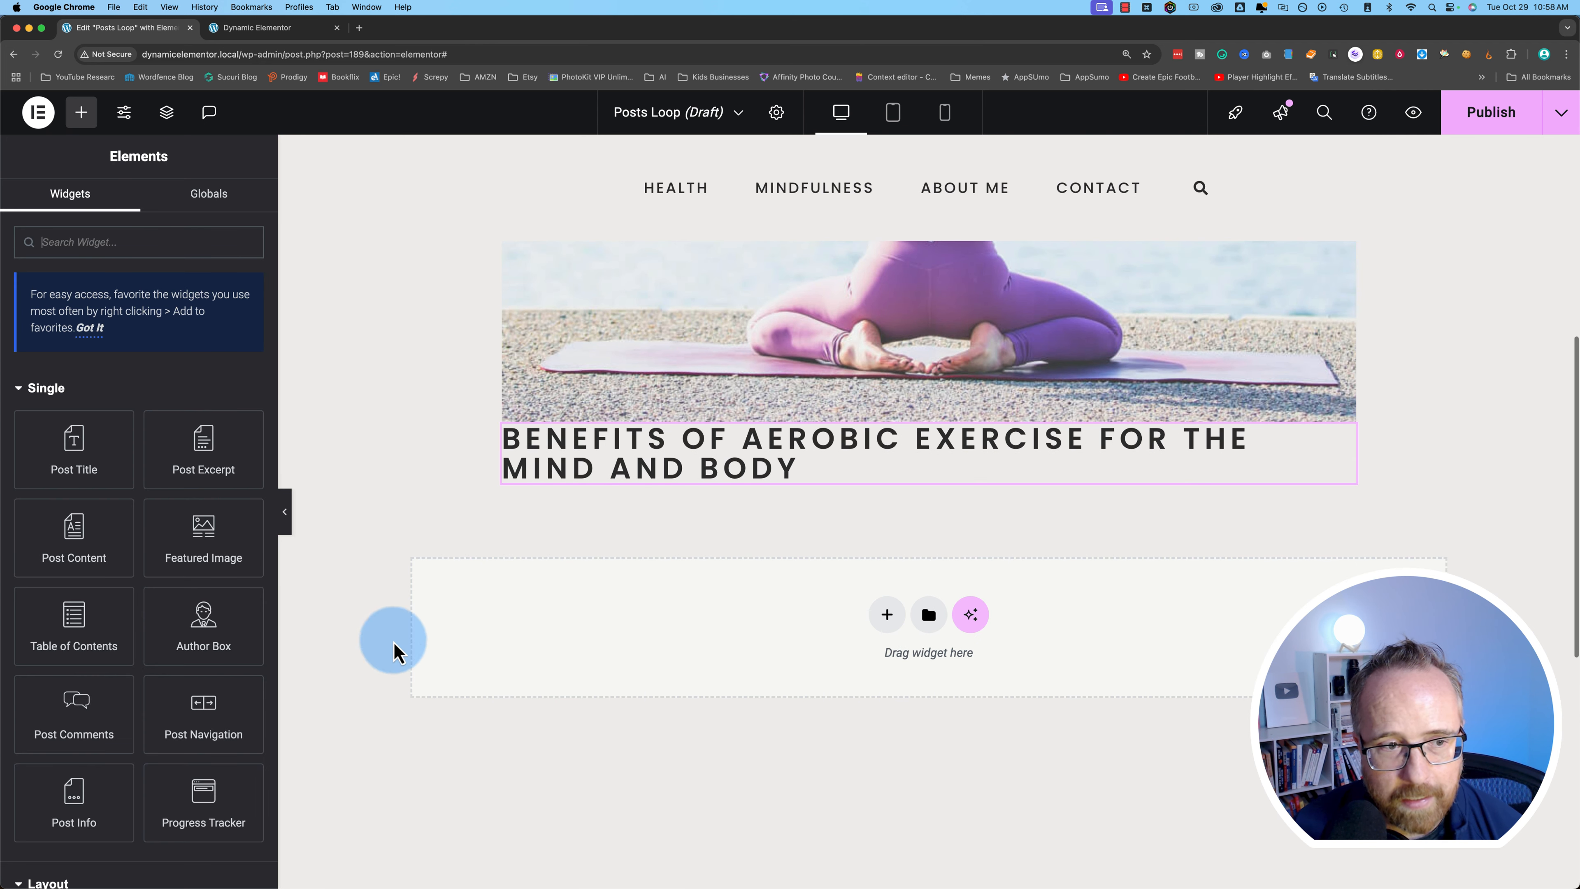
left_click_drag(204, 449, 678, 507)
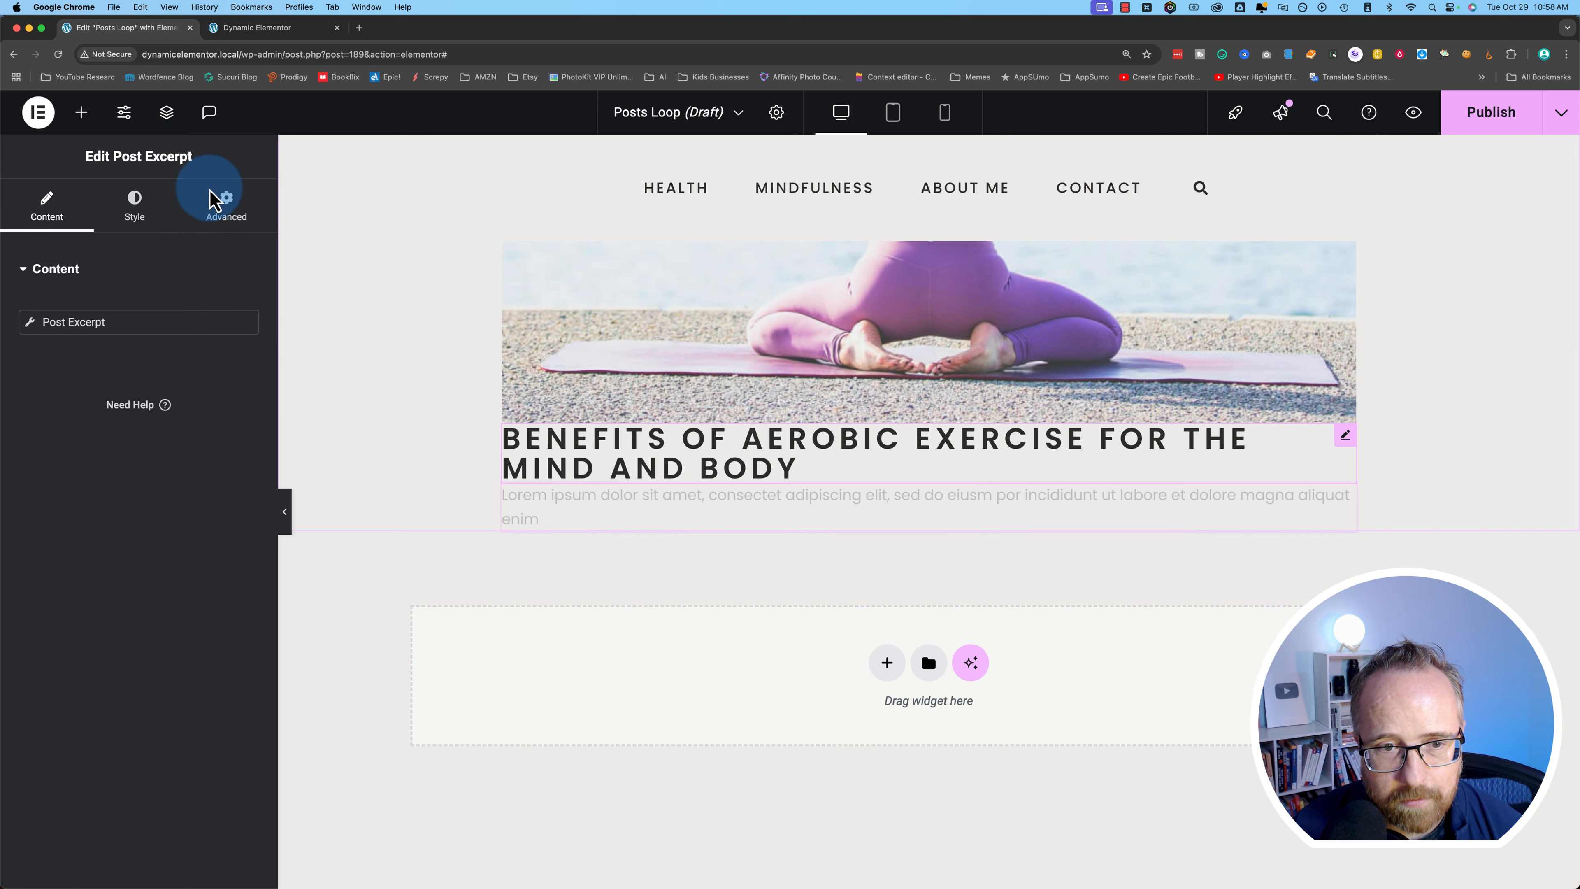
left_click(81, 112)
type("divi")
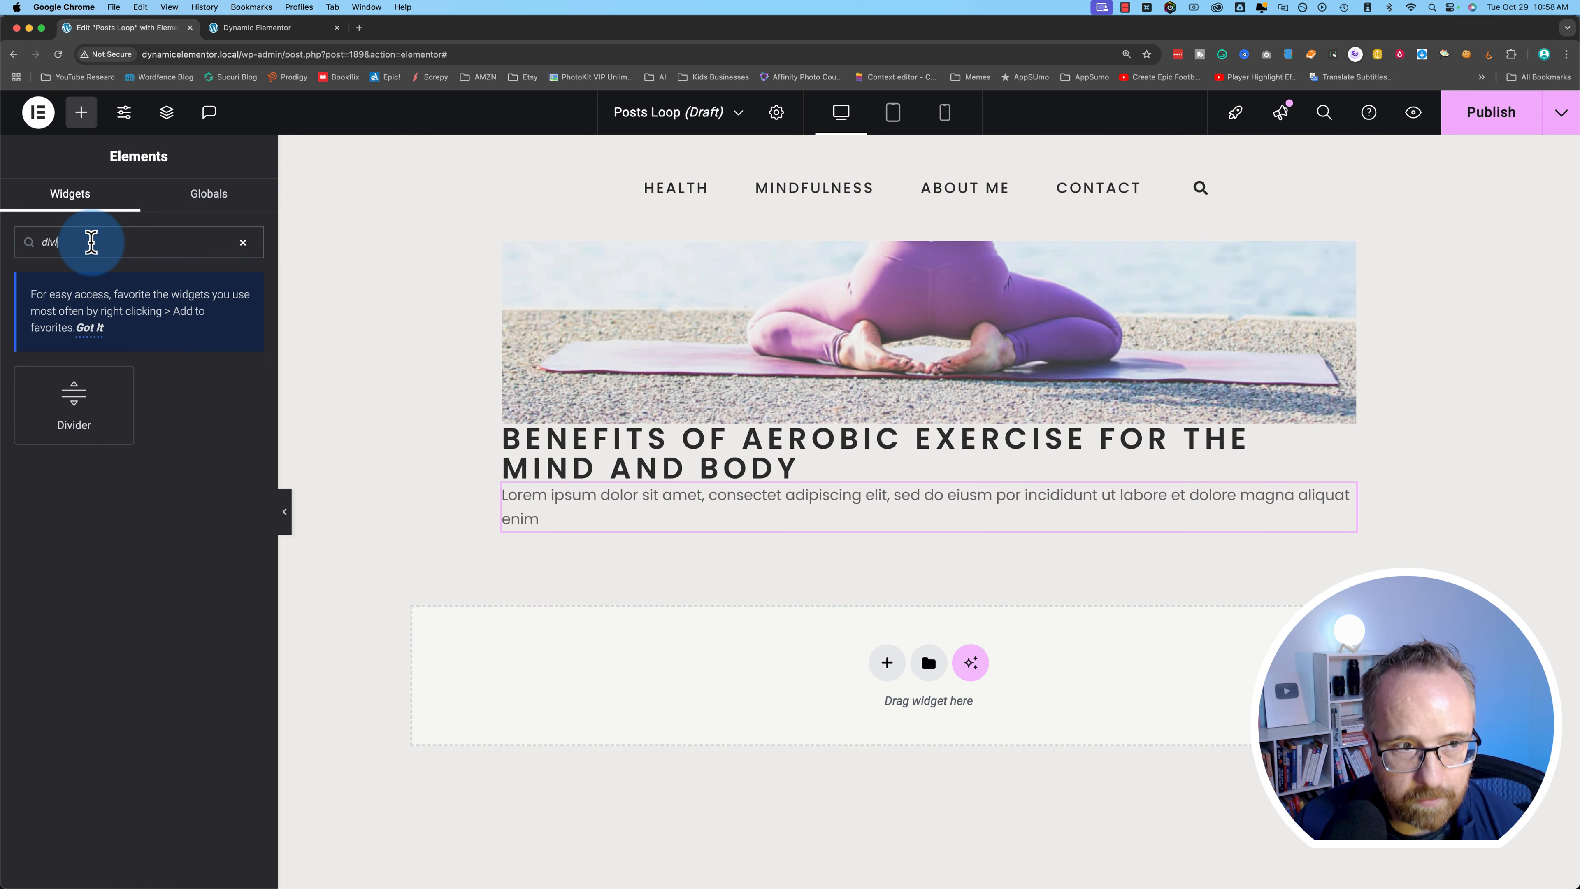
left_click_drag(74, 405, 774, 532)
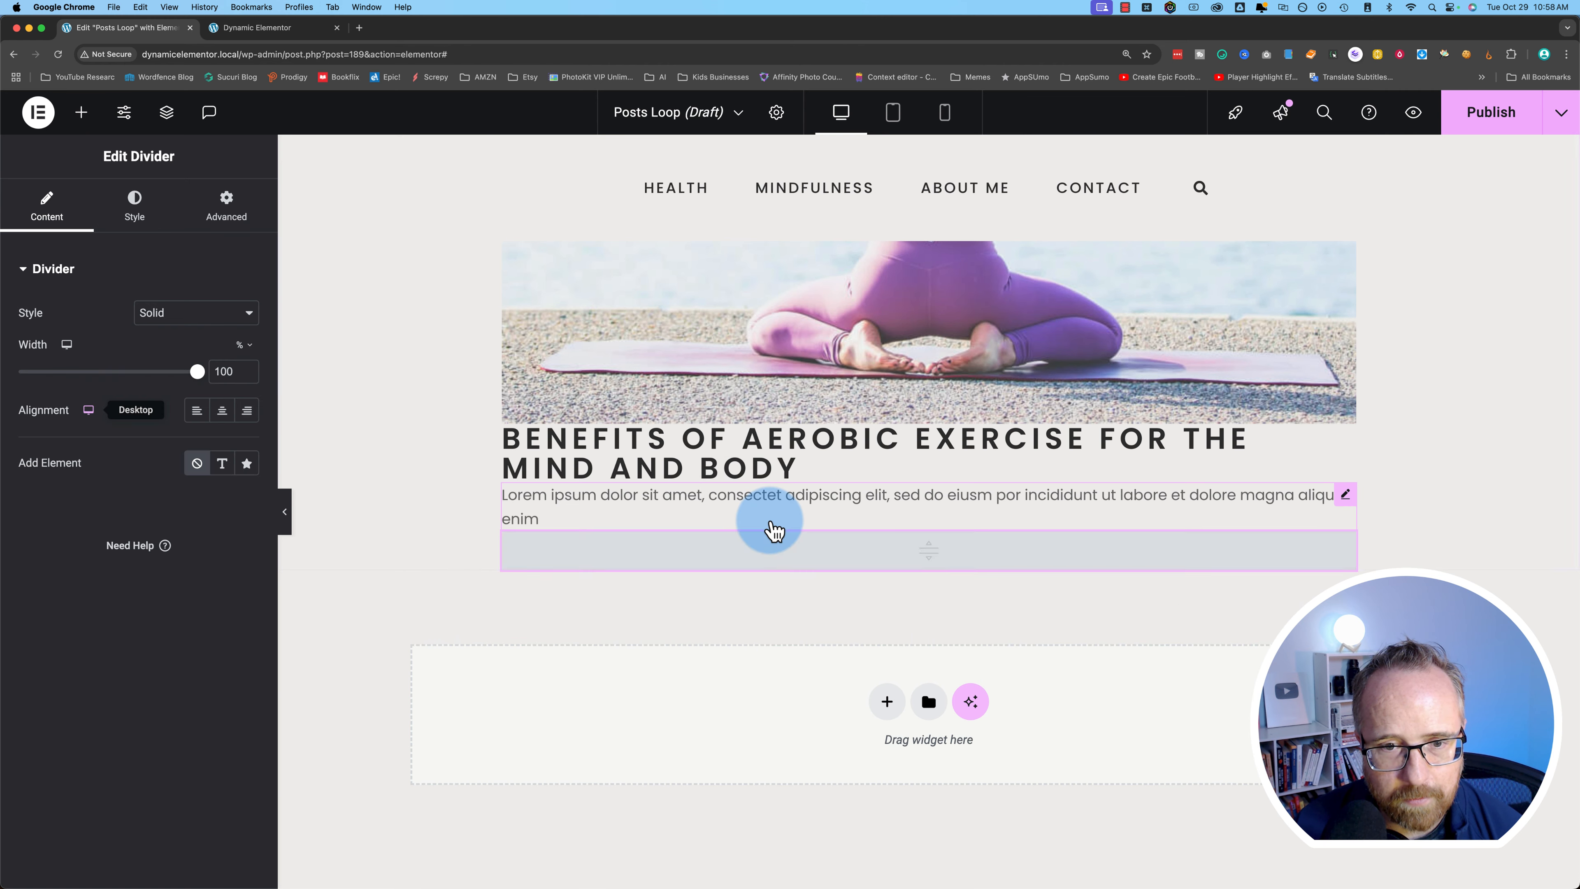
left_click(80, 121)
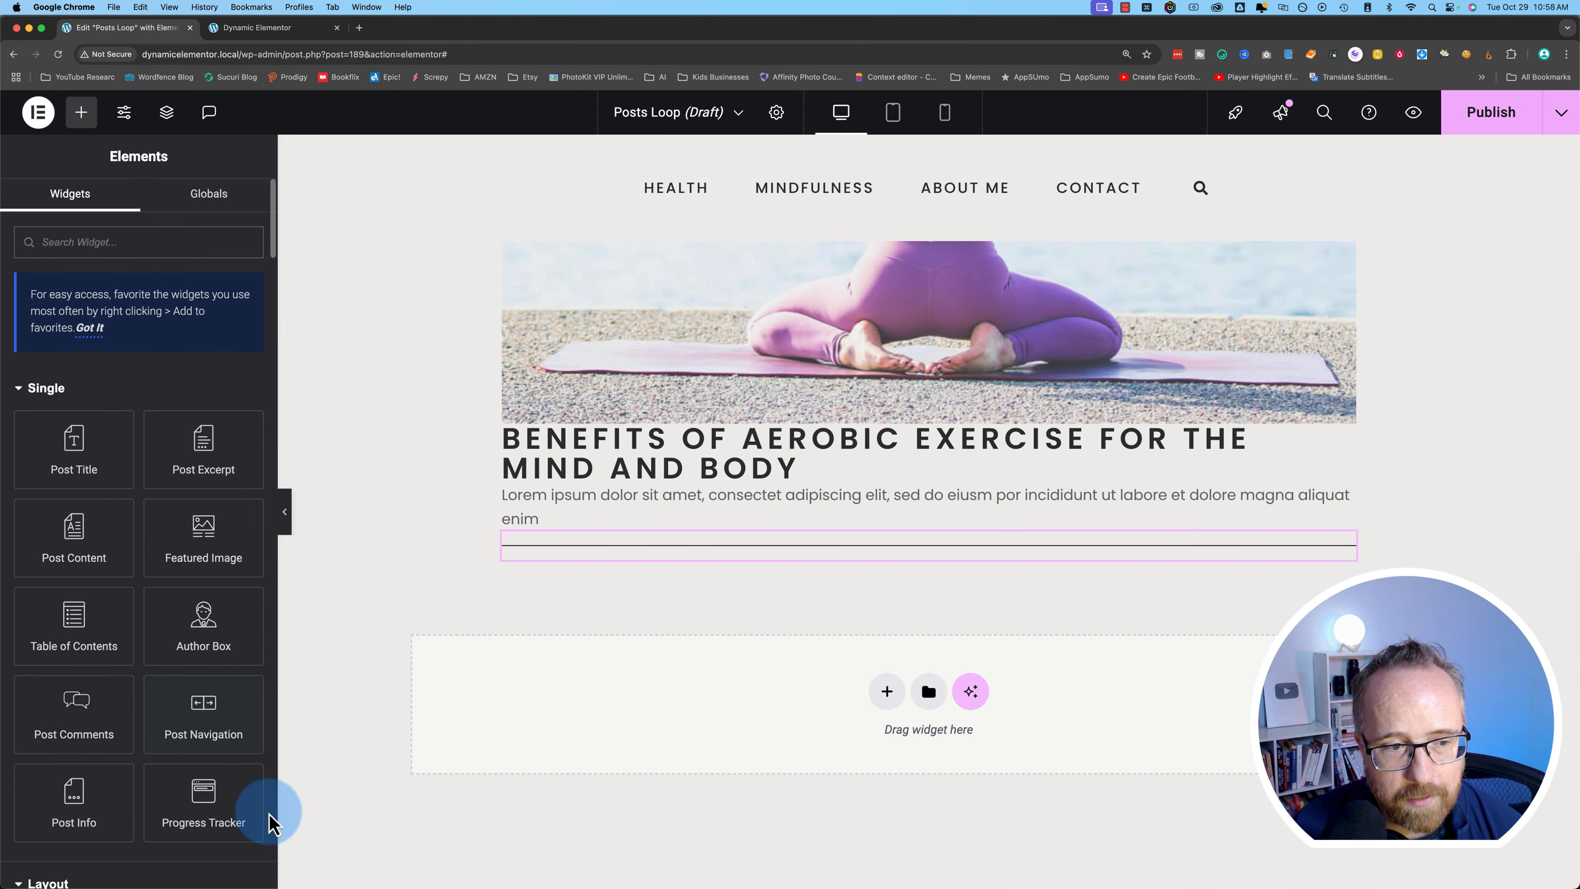
left_click_drag(93, 810, 660, 572)
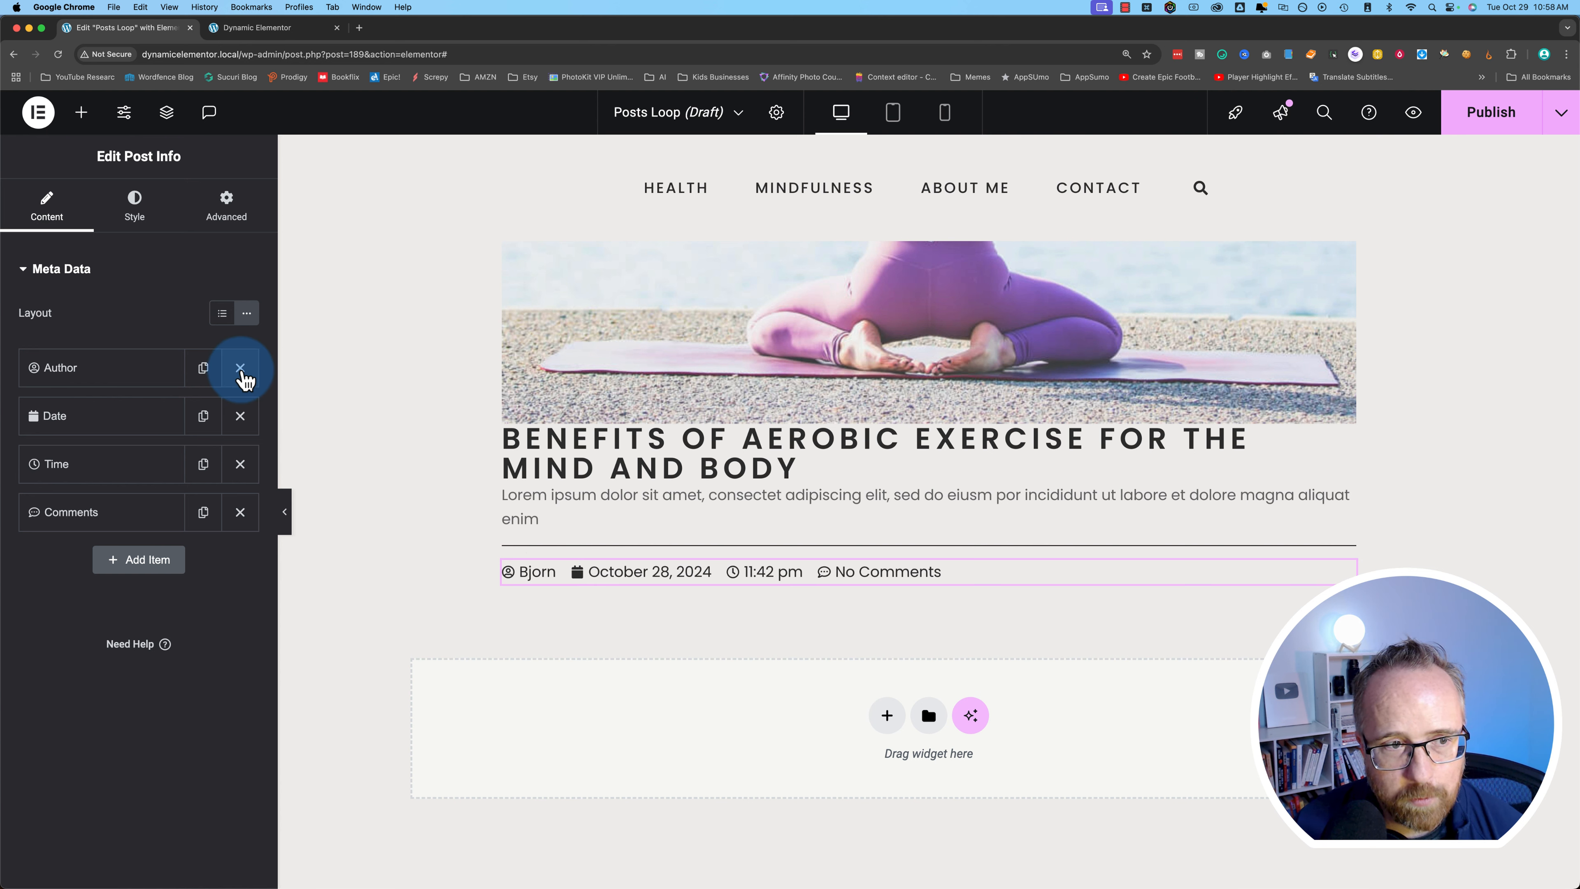
- Remove the Time and Comments items from Post Info, then view the live blog page
left_click(240, 463)
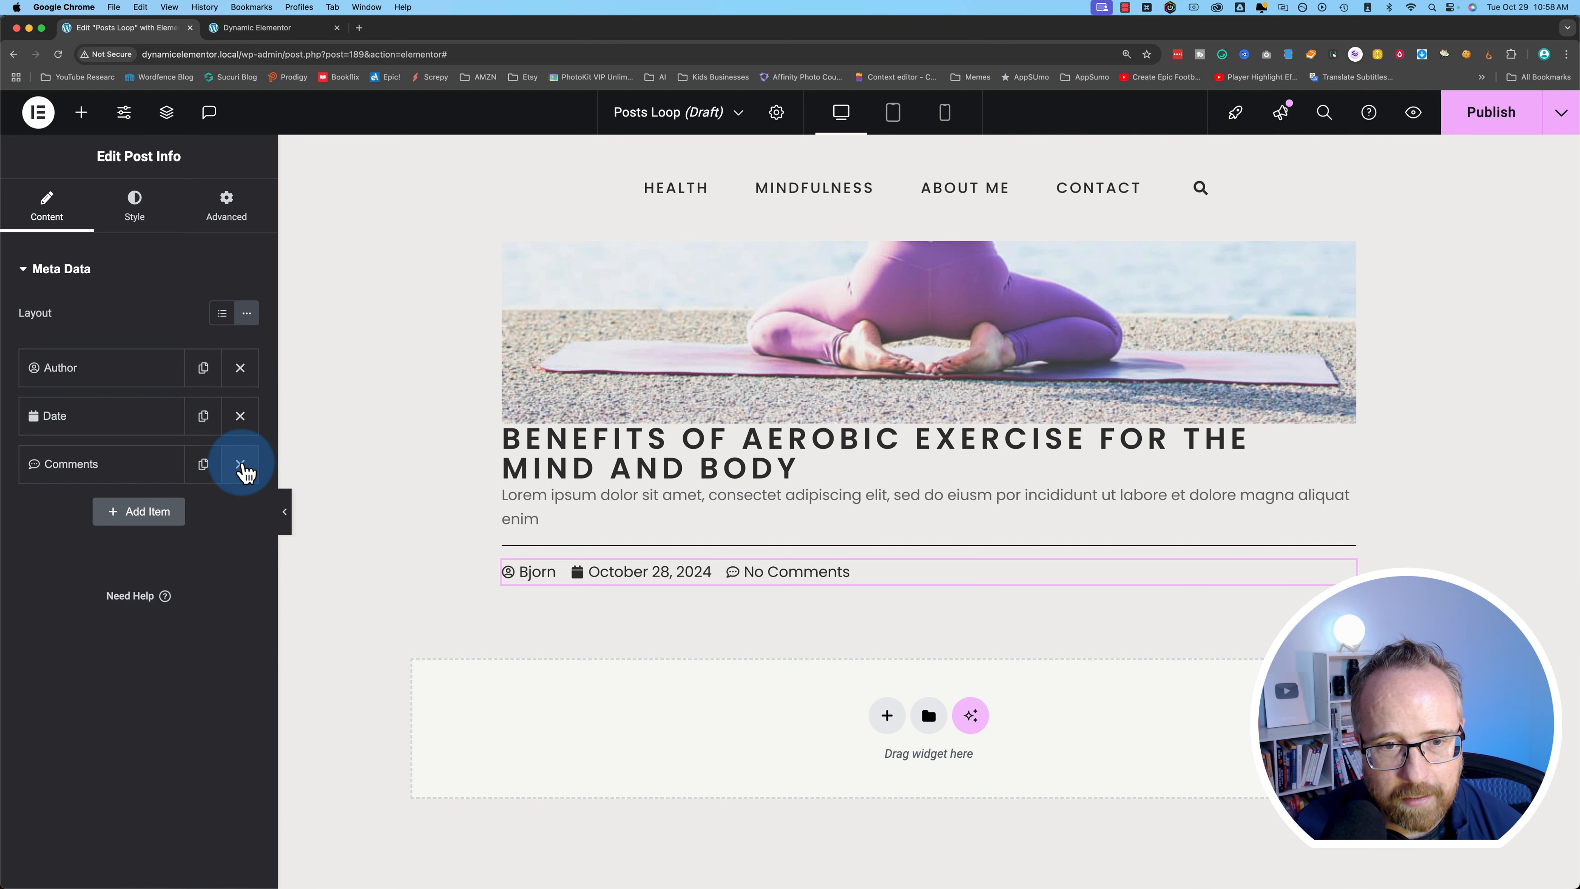
left_click(240, 463)
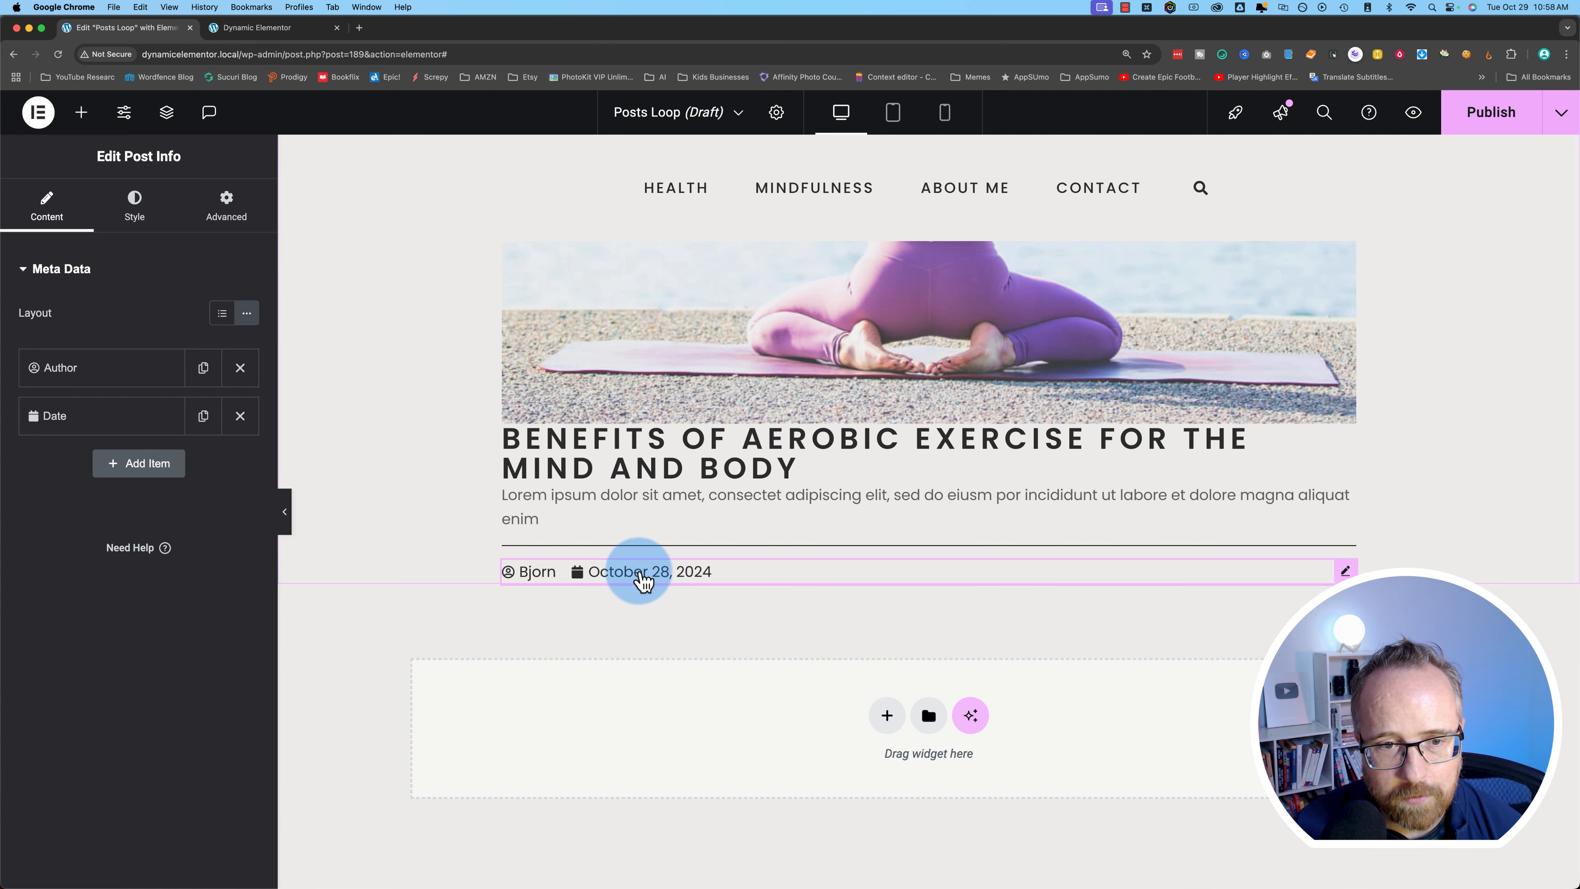
left_click(288, 33)
left_click(1131, 607)
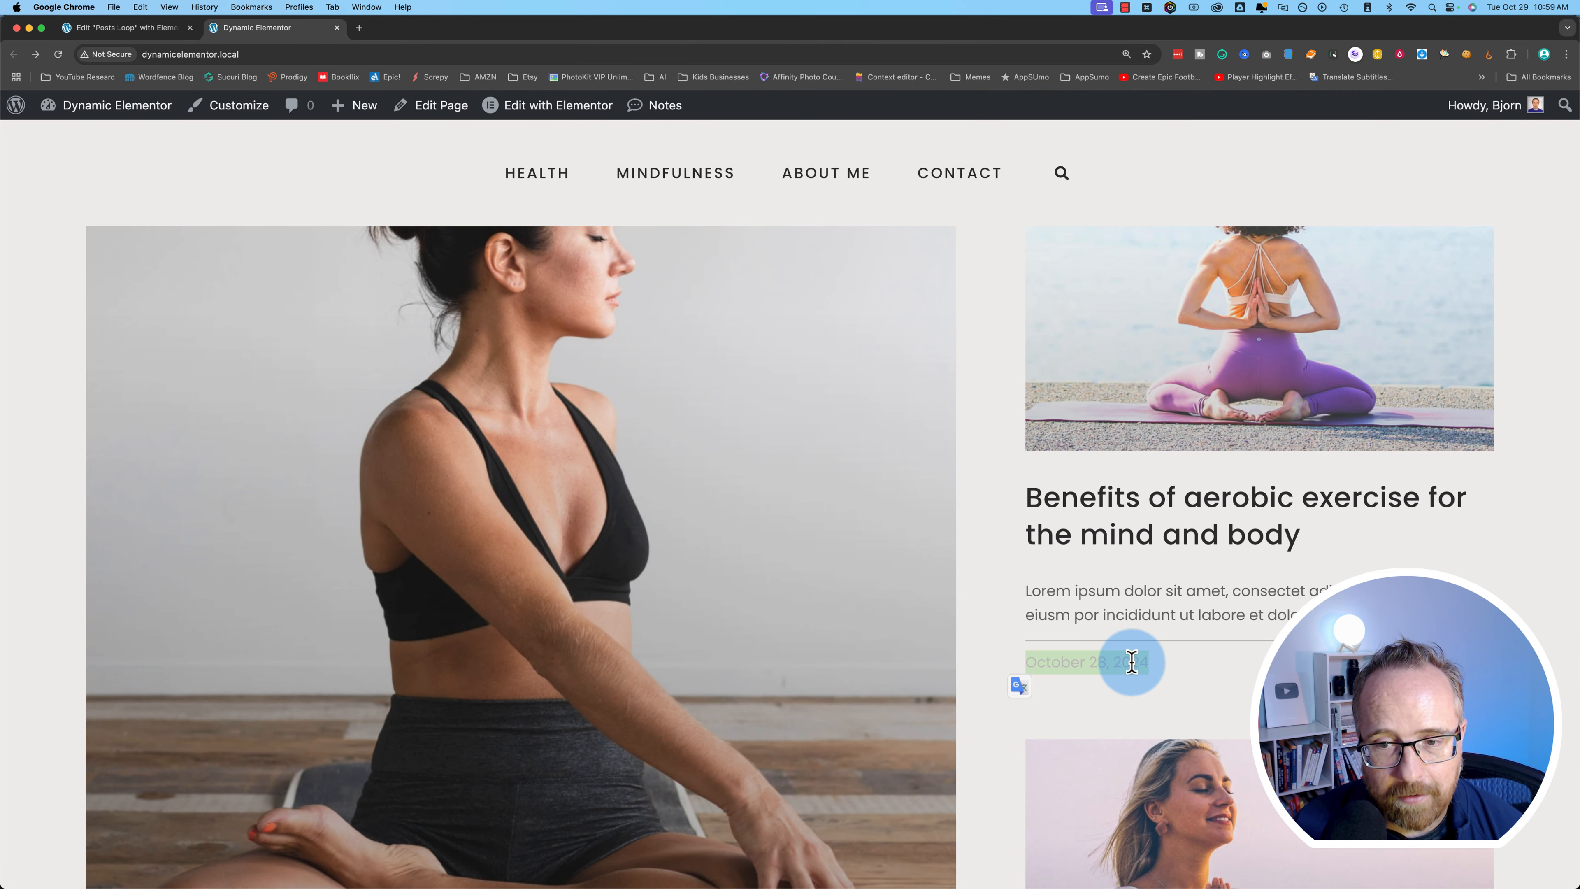
- Back in the template editor, raise the post title's top padding to 13 px
left_click(166, 29)
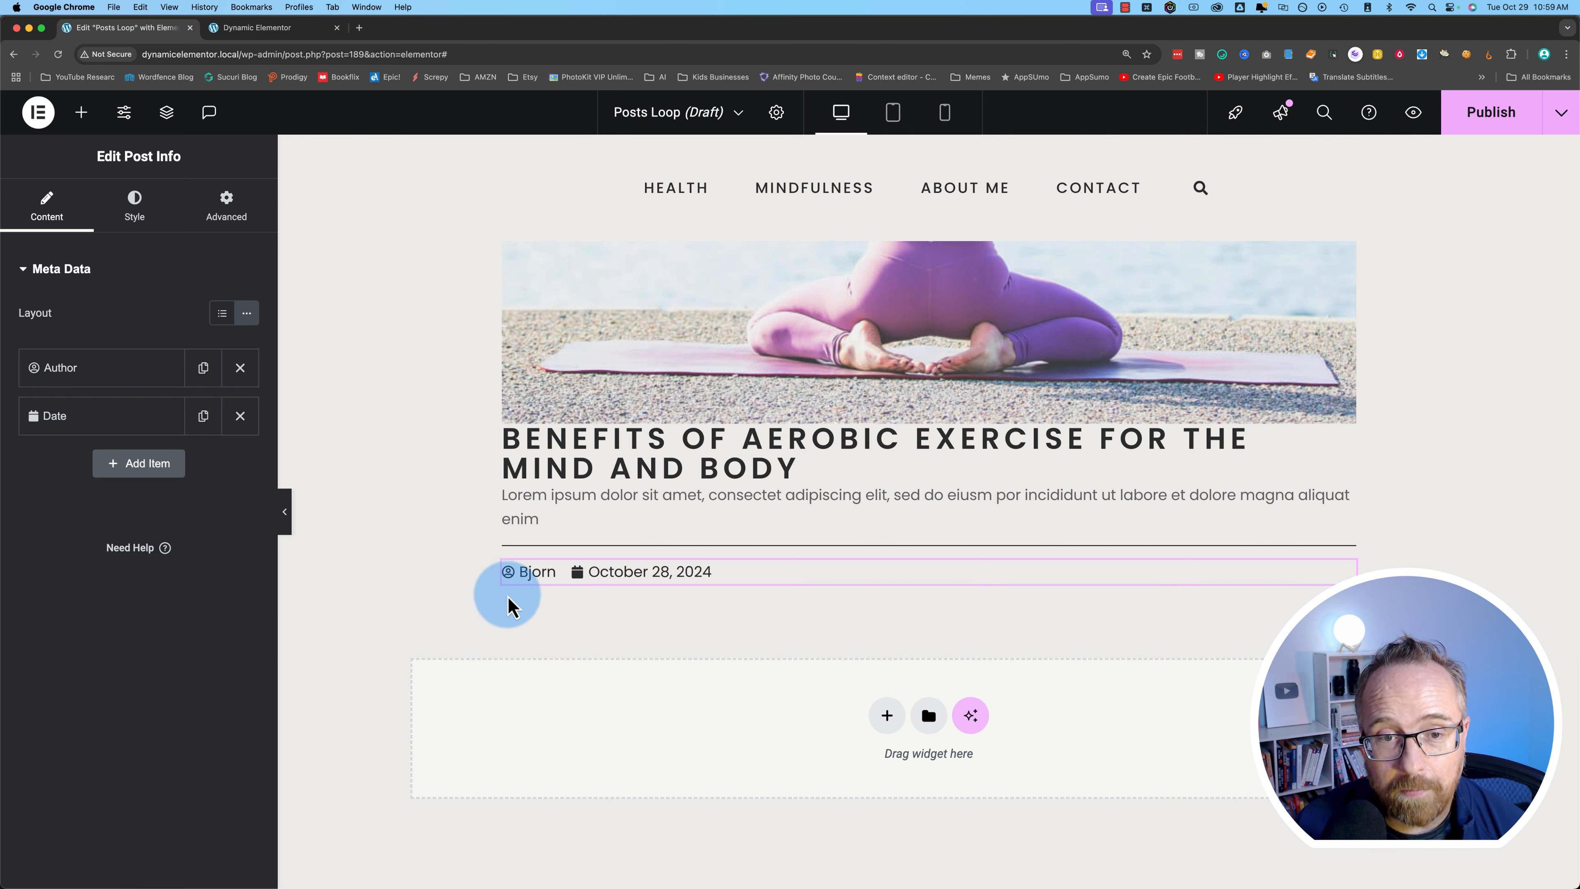
left_click(552, 449)
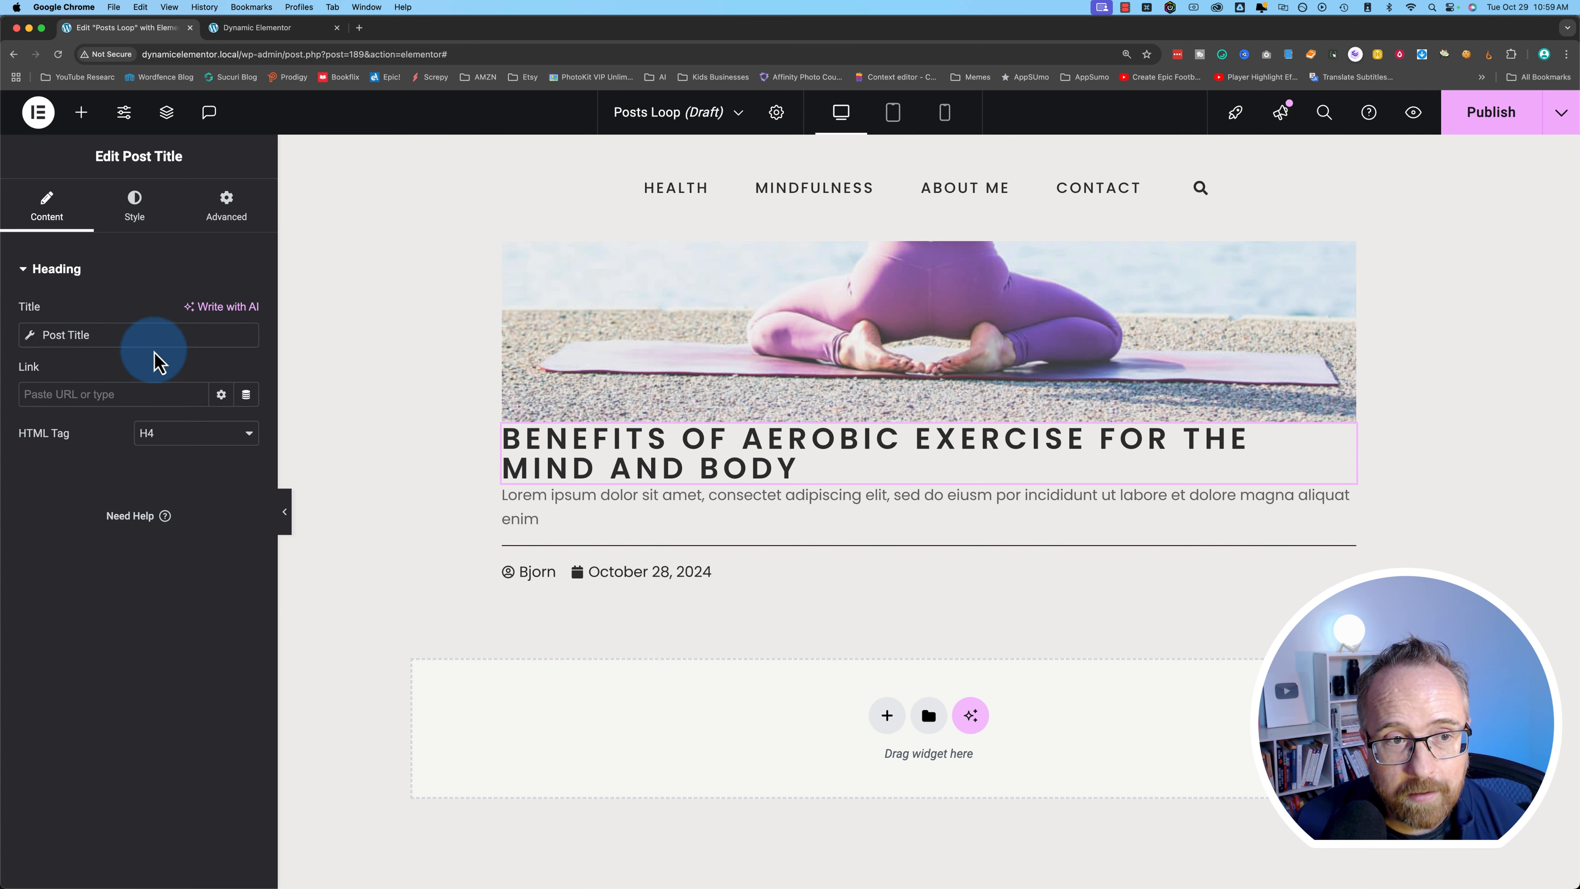
left_click(230, 210)
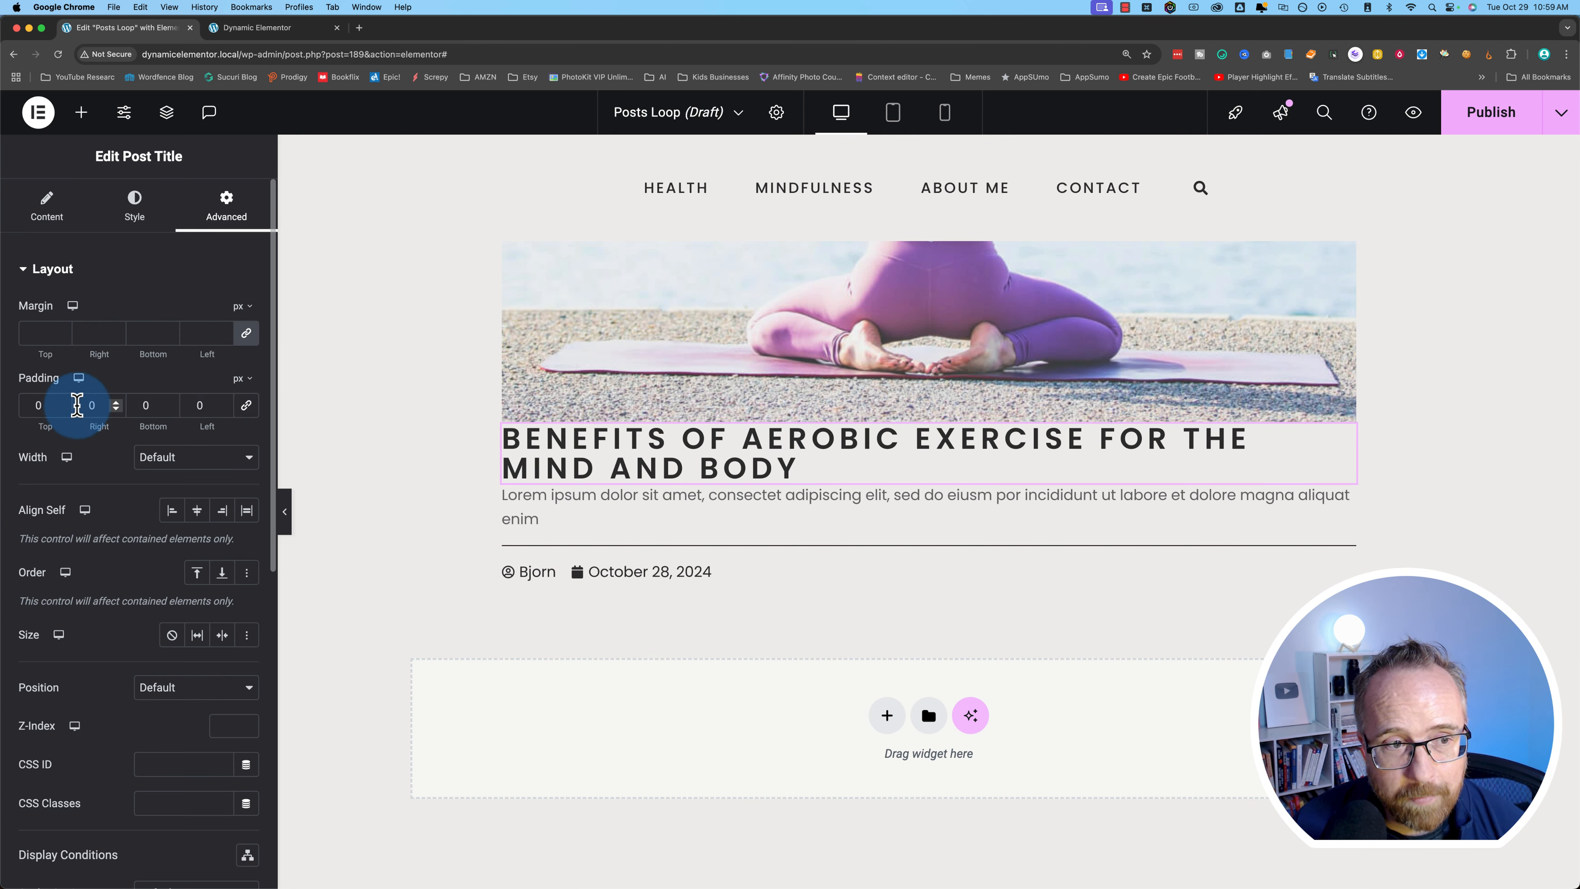
left_click(67, 404)
left_click(46, 210)
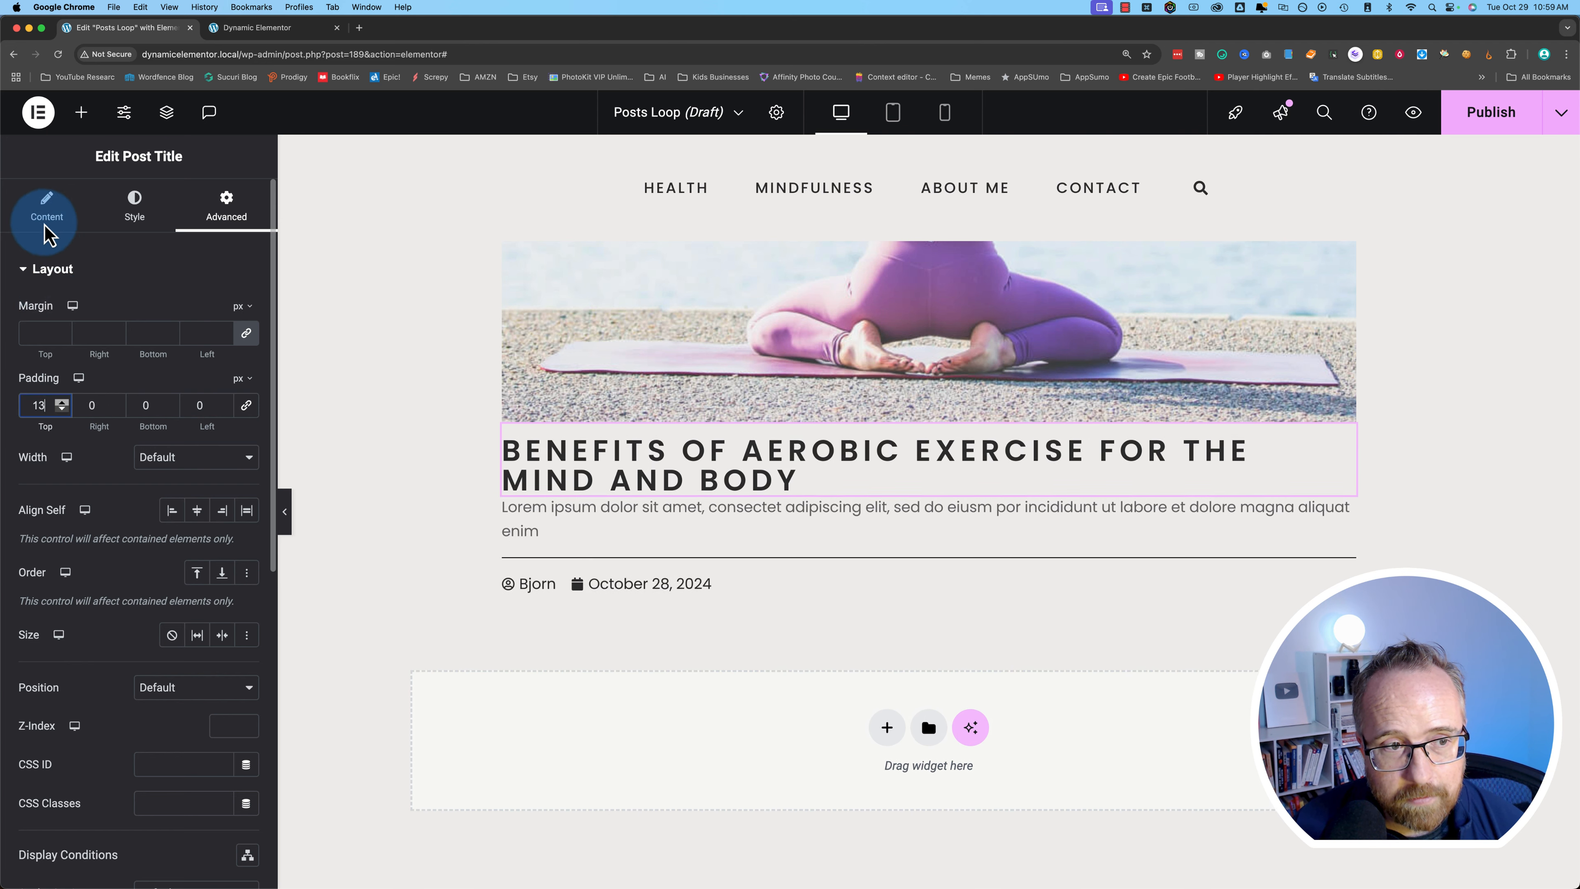
- Make the post title's text colour translucent grey
left_click(155, 228)
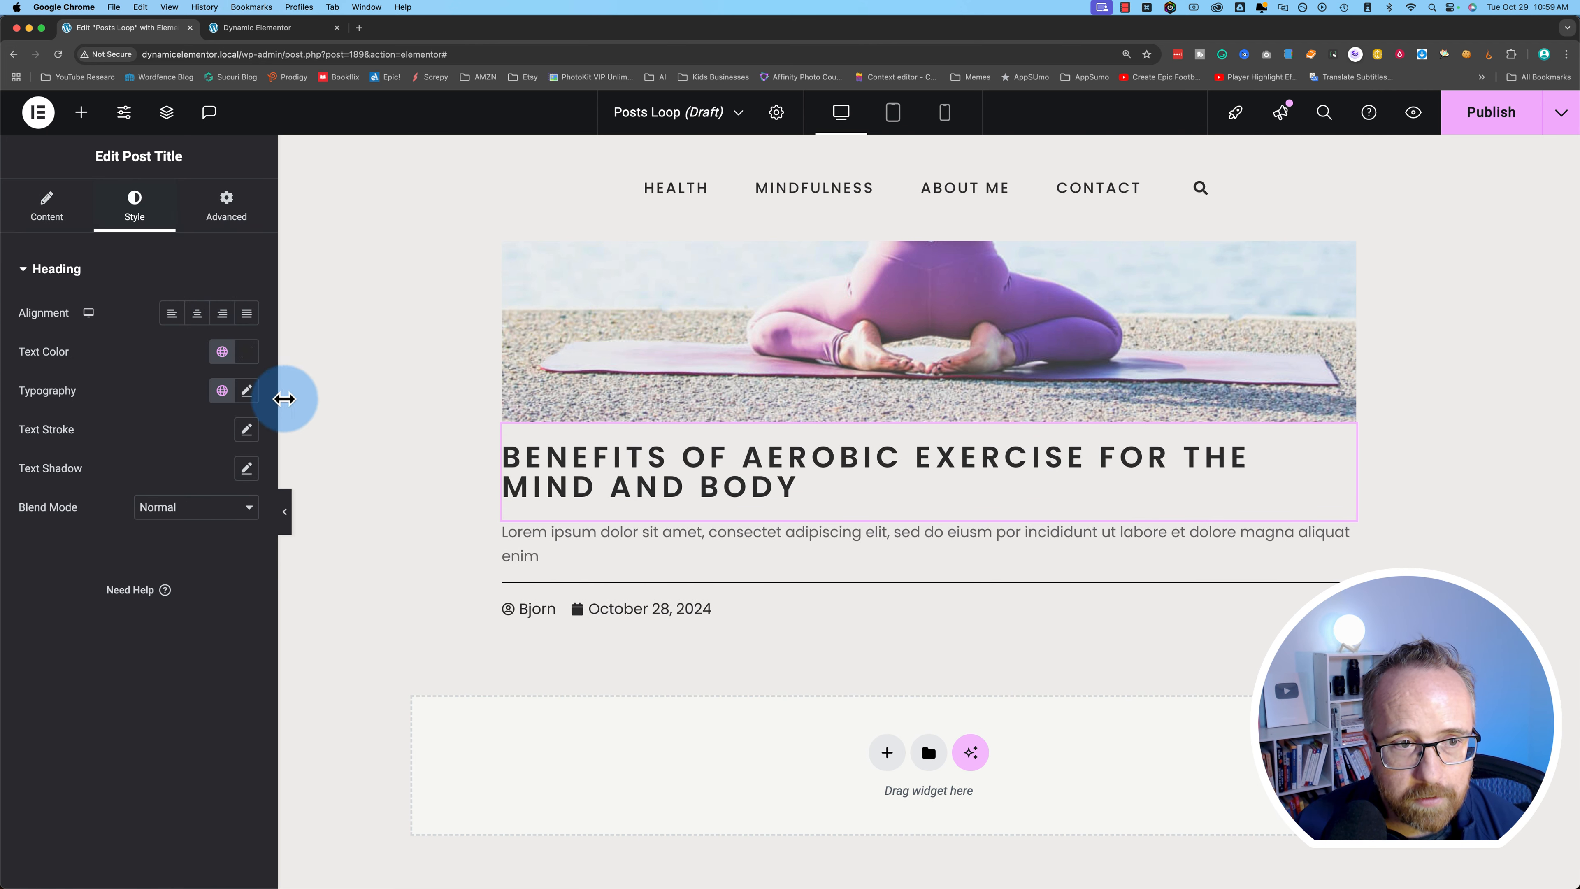
left_click(248, 361)
left_click(159, 611)
- Change the Post Excerpt's text colour
left_click(575, 548)
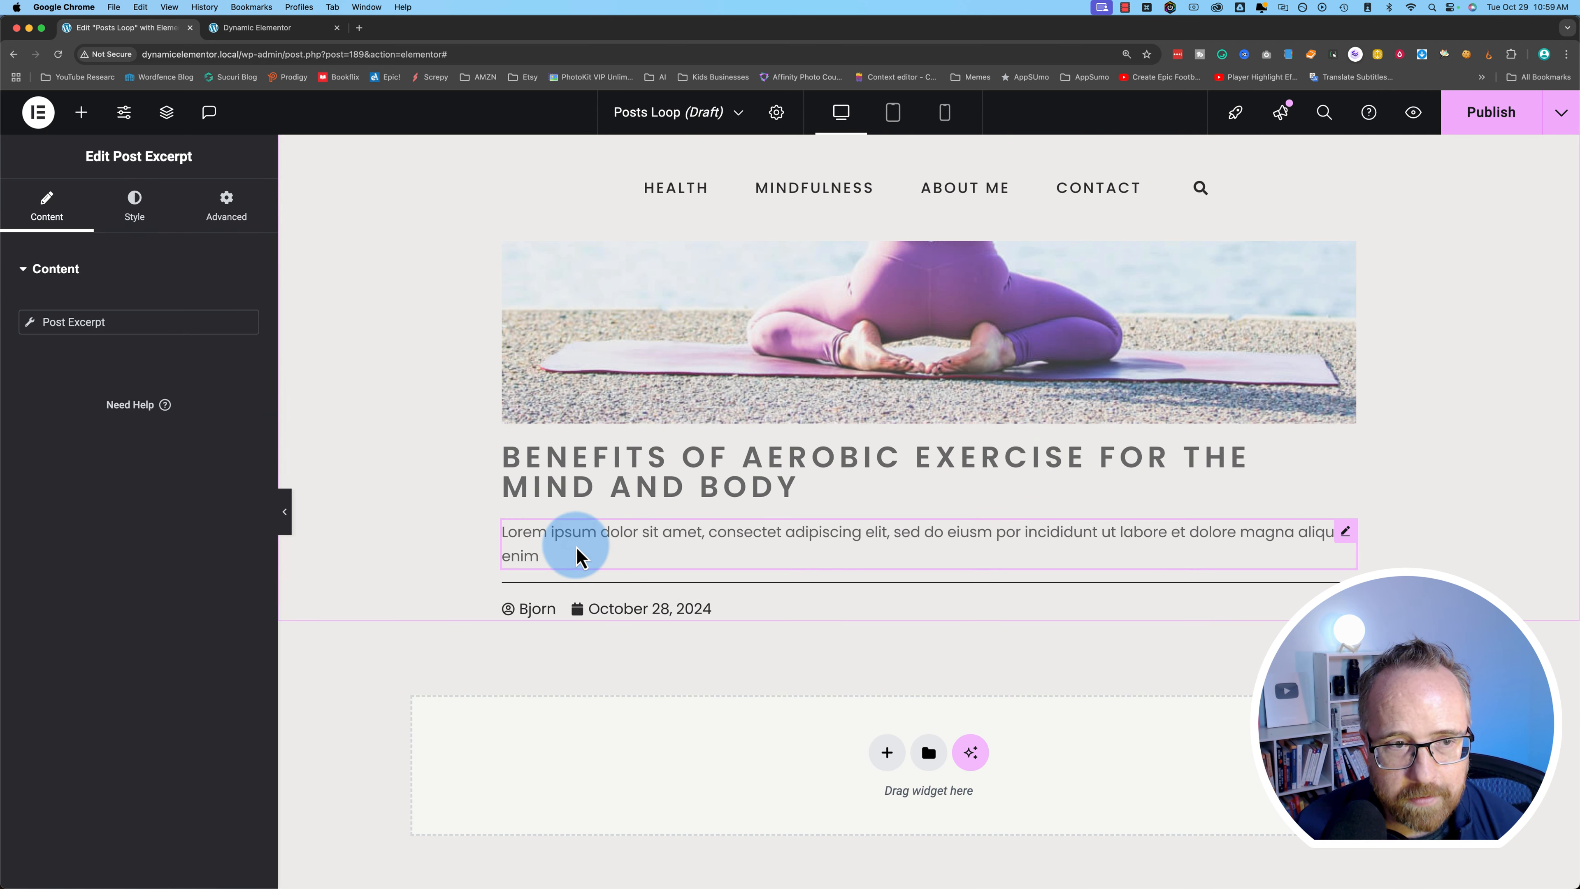
left_click(135, 206)
left_click(242, 358)
left_click(149, 619)
- Set the divider to a custom grey colour
left_click(560, 582)
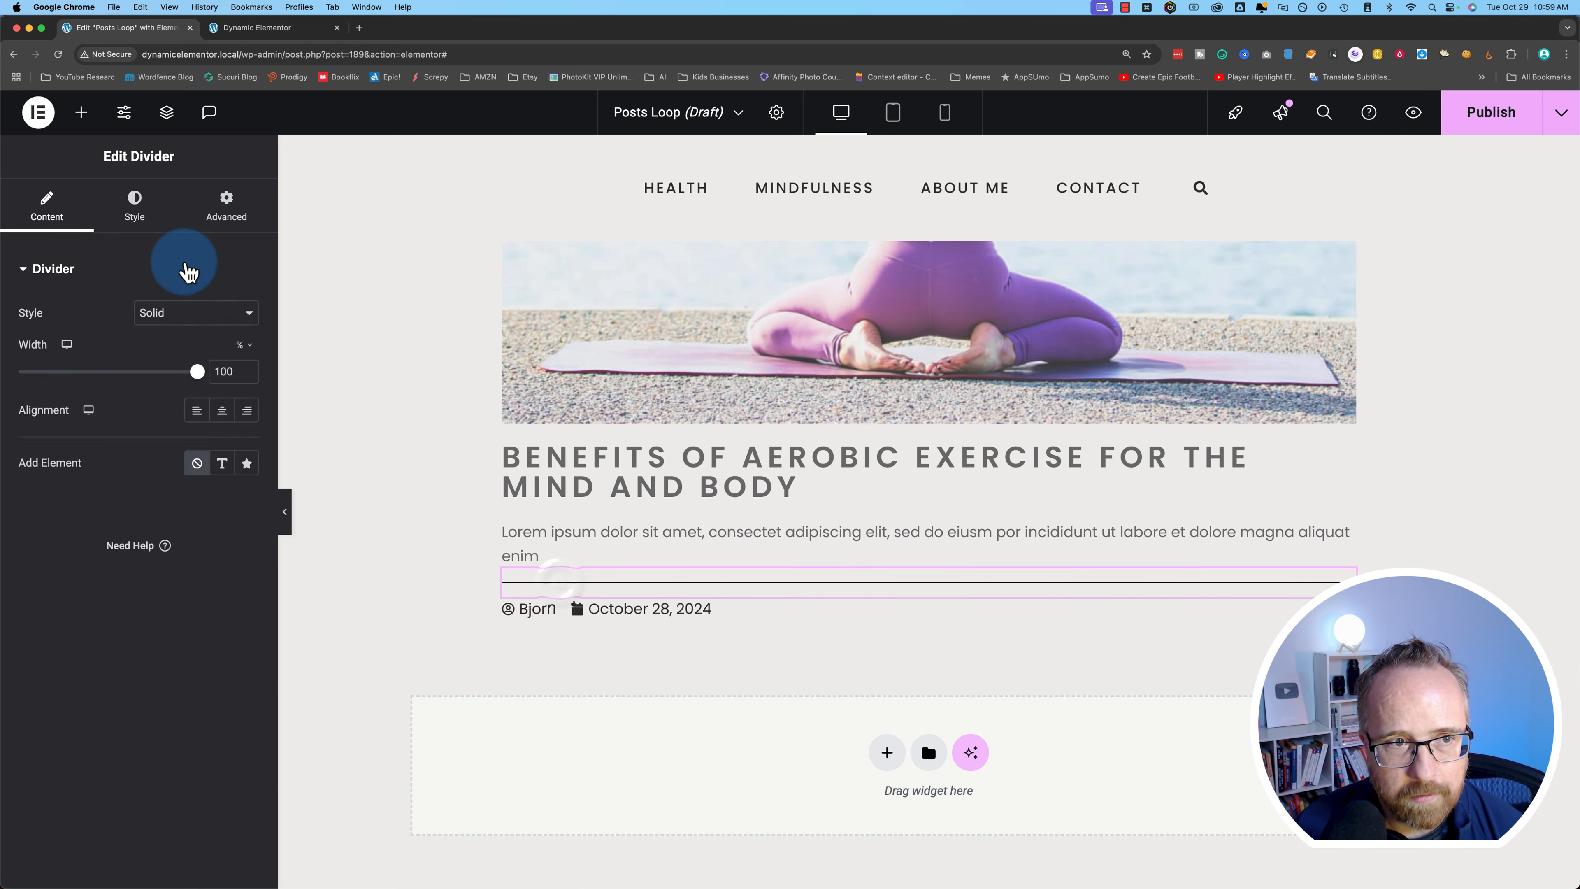
left_click(140, 211)
left_click(227, 312)
left_click(245, 312)
left_click(159, 579)
key("super+v")
left_click(594, 608)
- Recolour the Post Info author and date icons and text
left_click(124, 210)
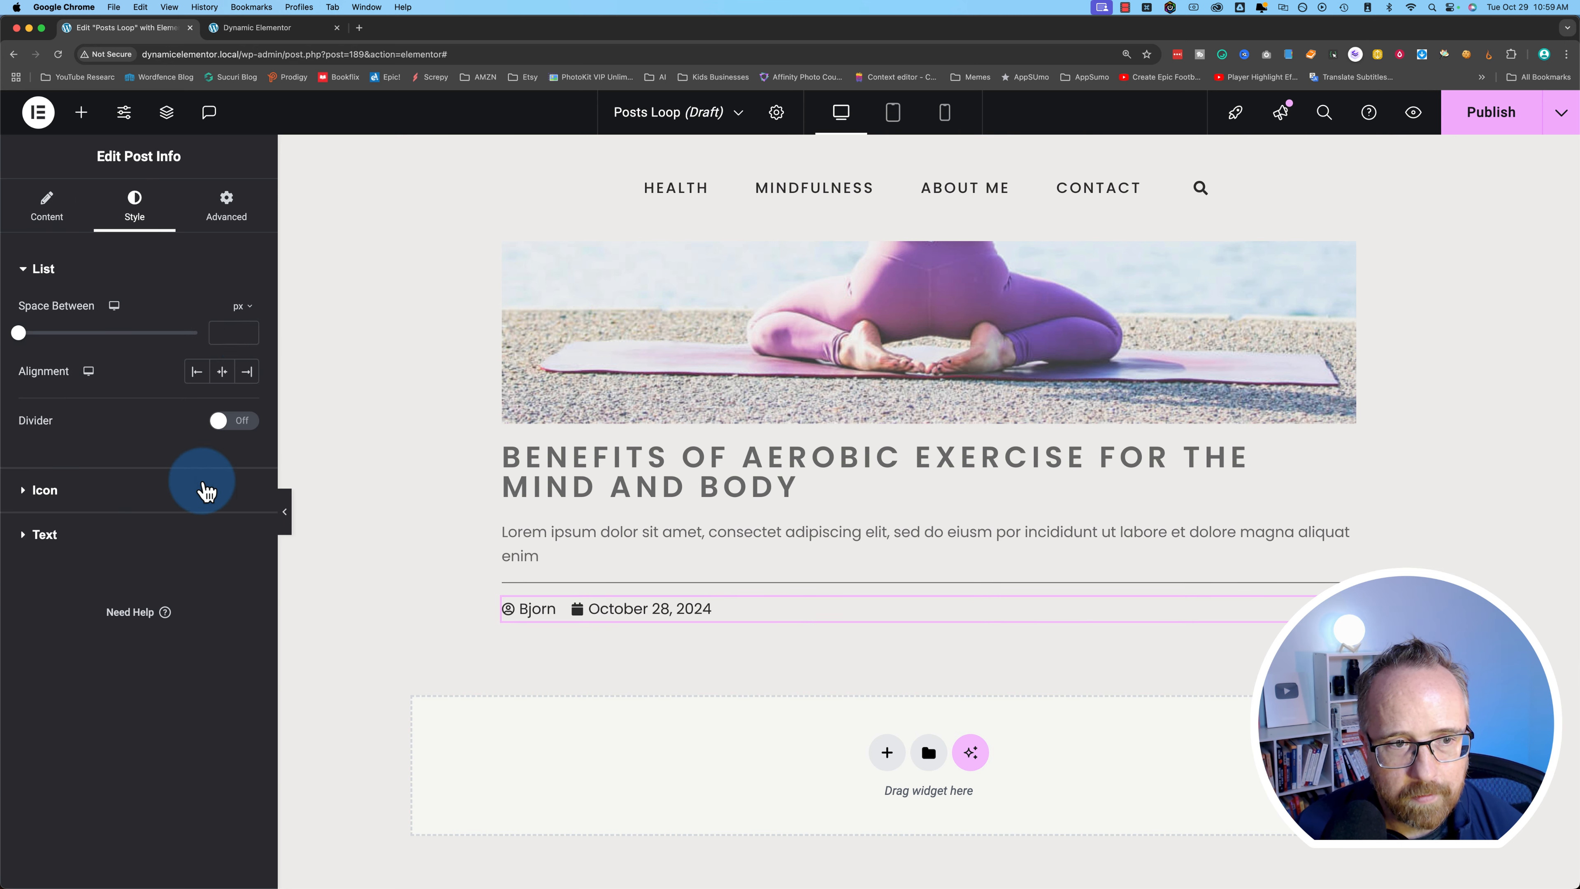
left_click(206, 492)
left_click(228, 353)
left_click(158, 623)
left_click(44, 357)
left_click(234, 463)
left_click(218, 741)
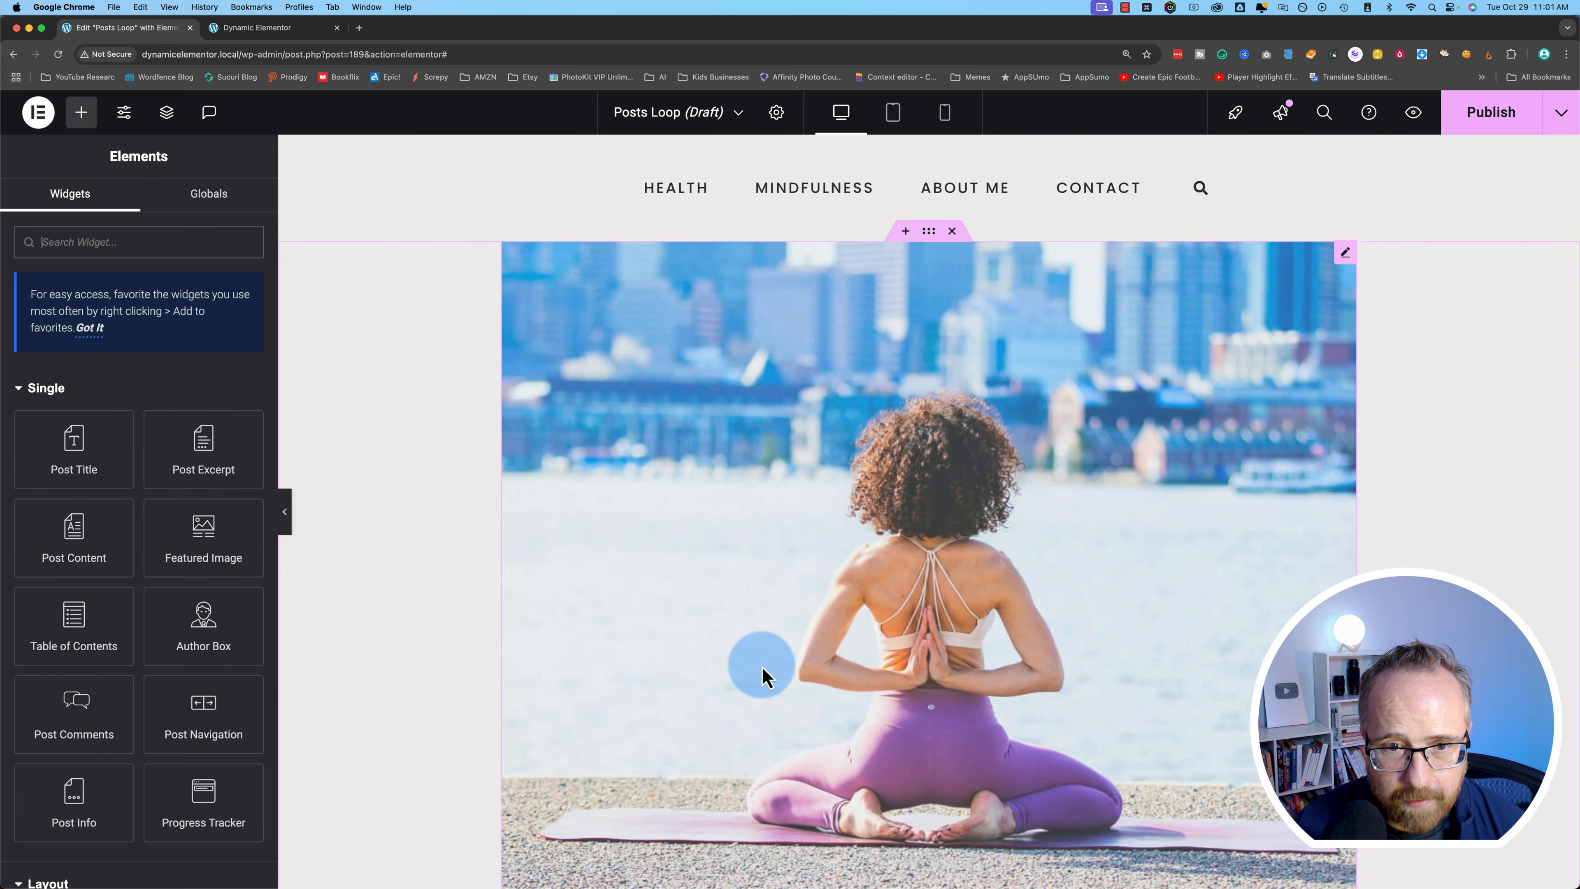
left_click(273, 28)
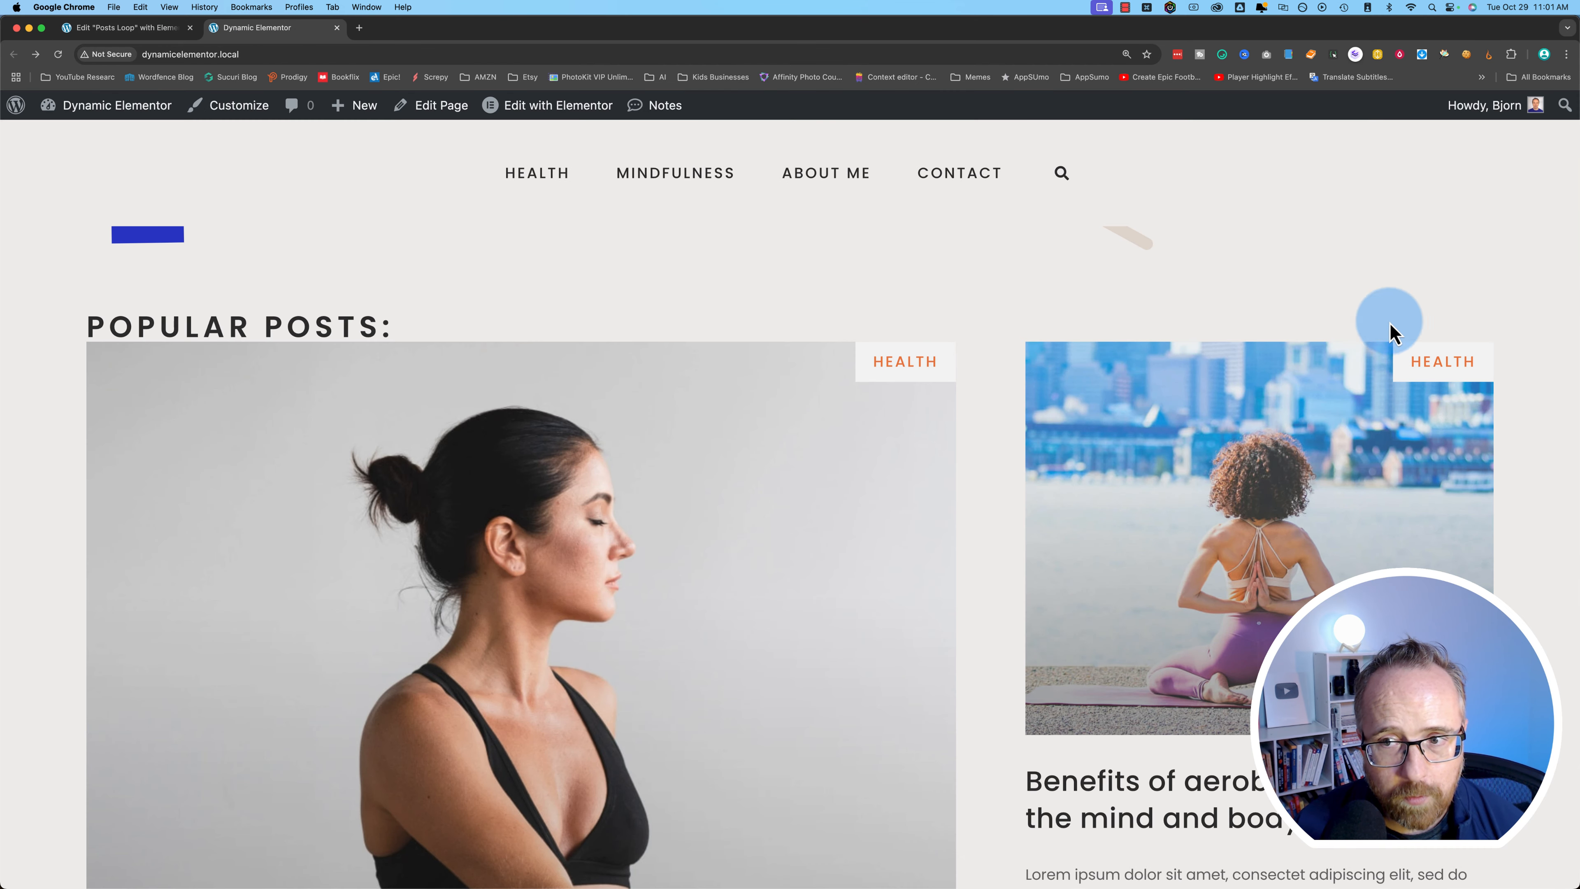
left_click(155, 29)
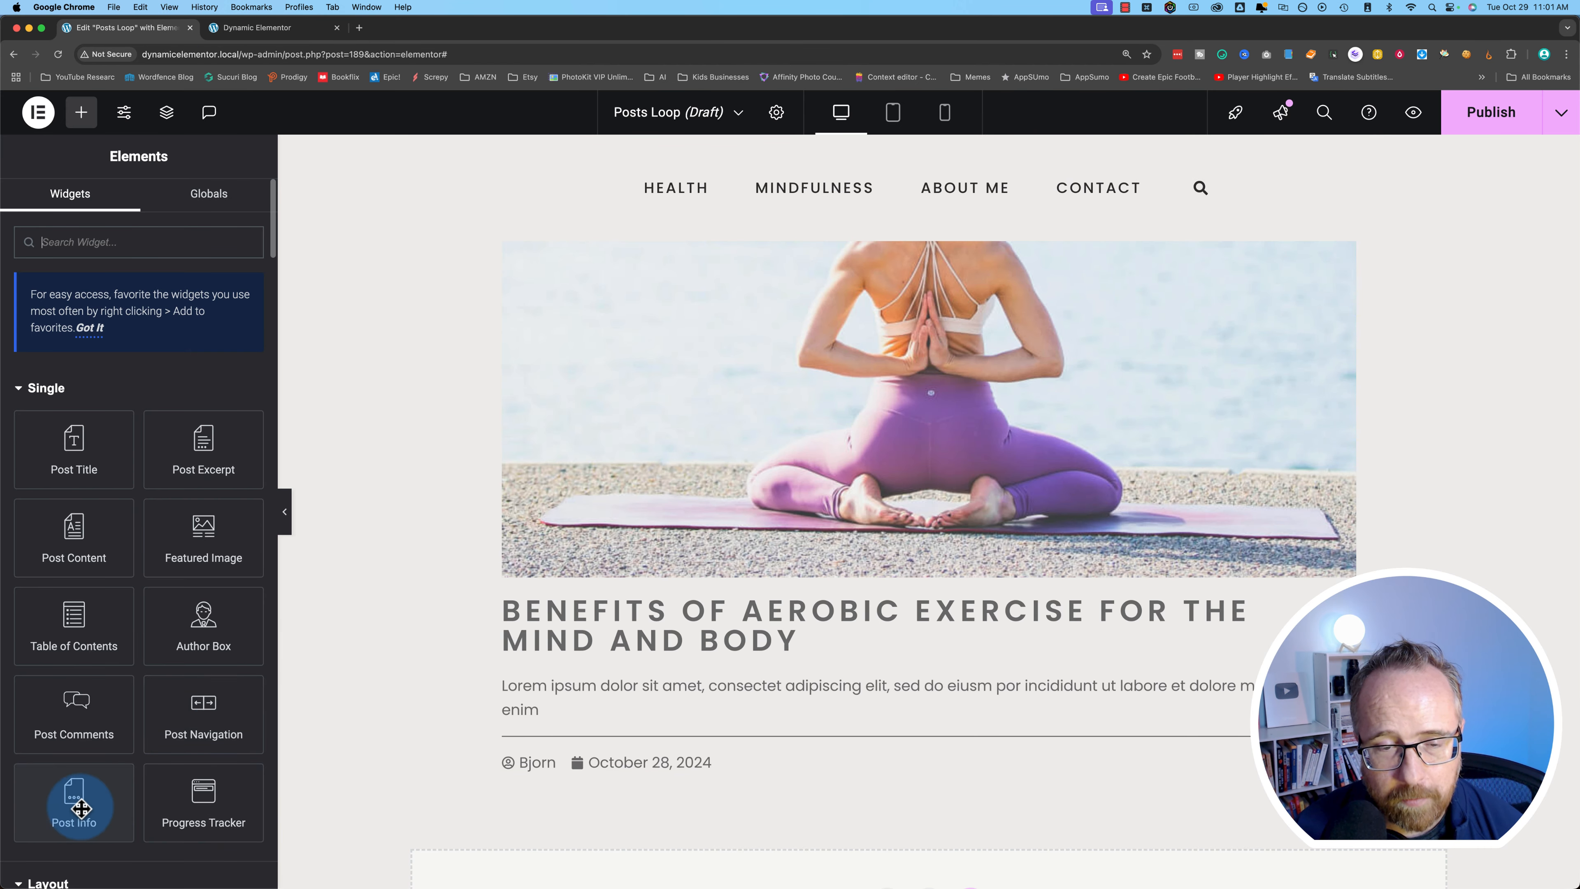
left_click_drag(81, 808, 670, 695)
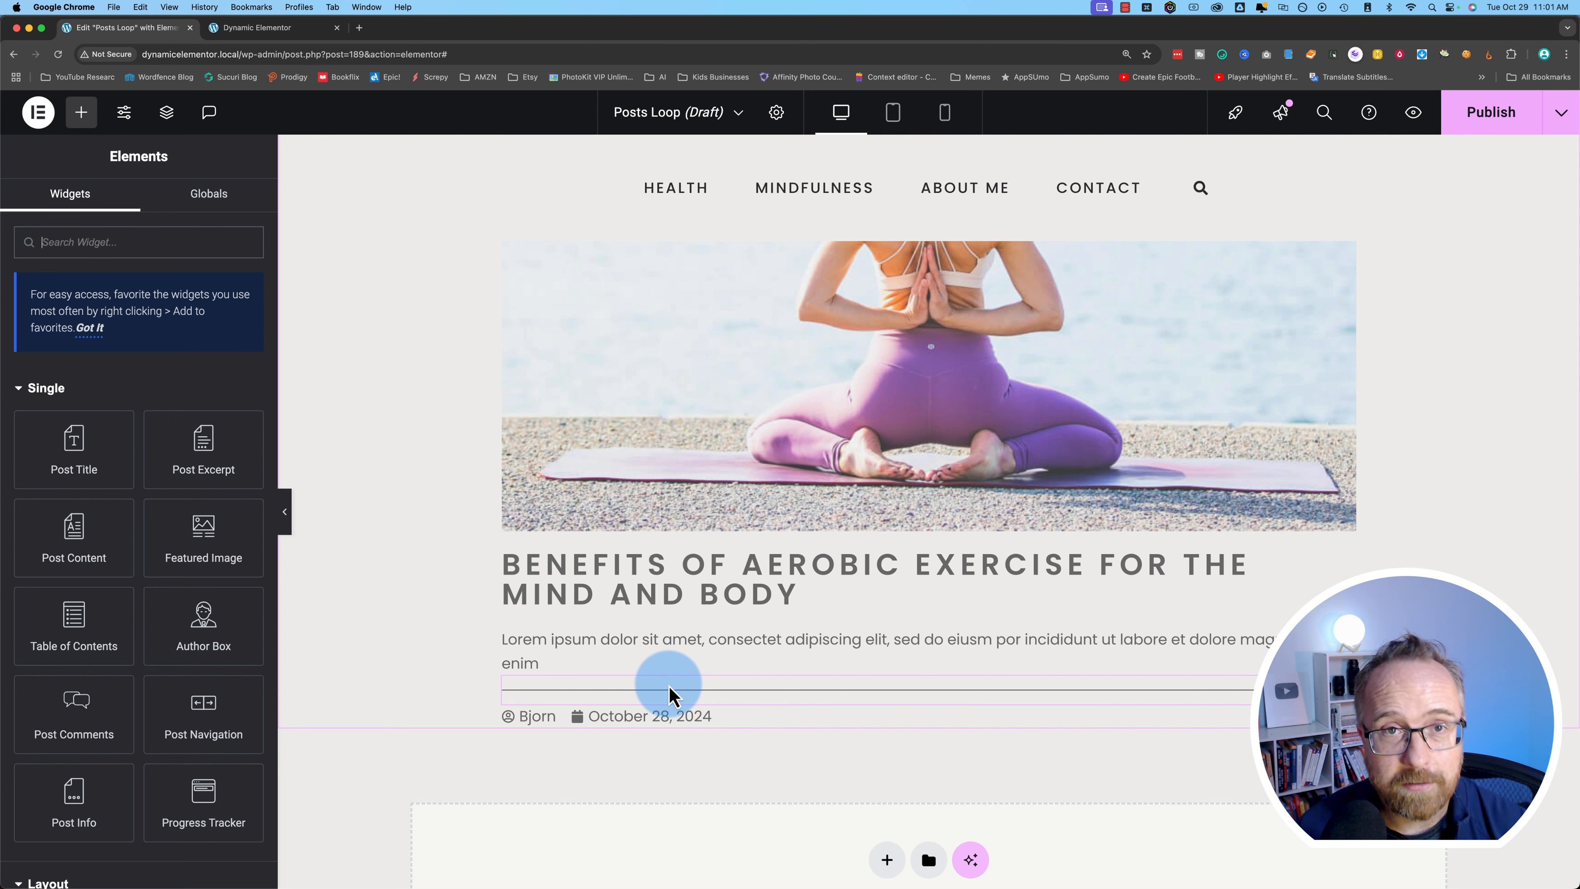
left_click_drag(666, 709, 464, 702)
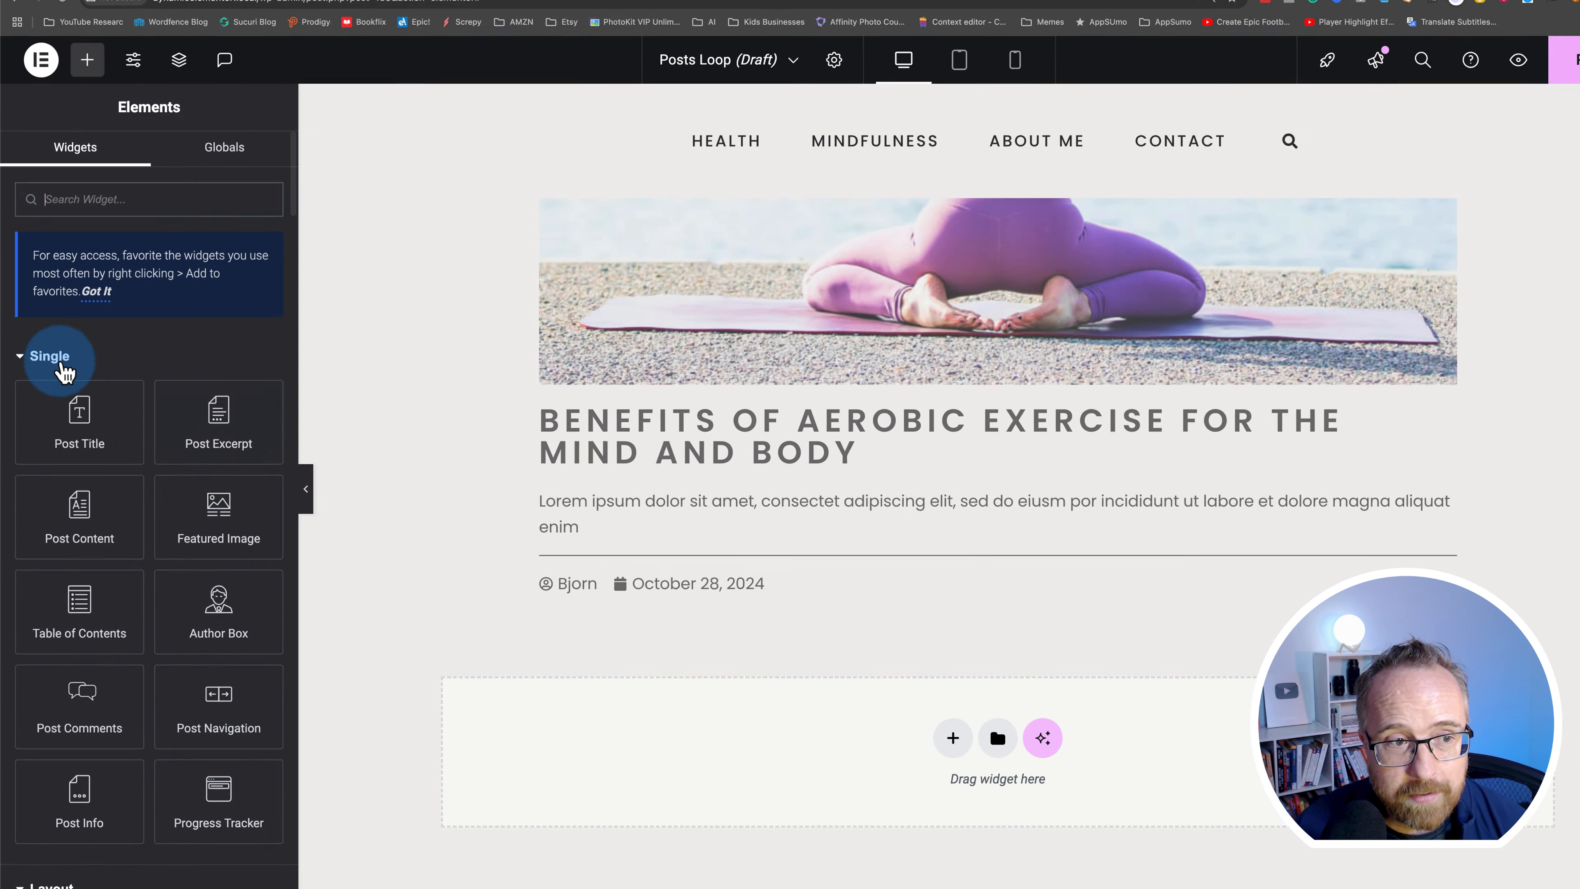
- Collapse the Single, Layout, Basic, Pro and Link In Bio groups and scroll to Frontend Admin widgets
left_click(44, 387)
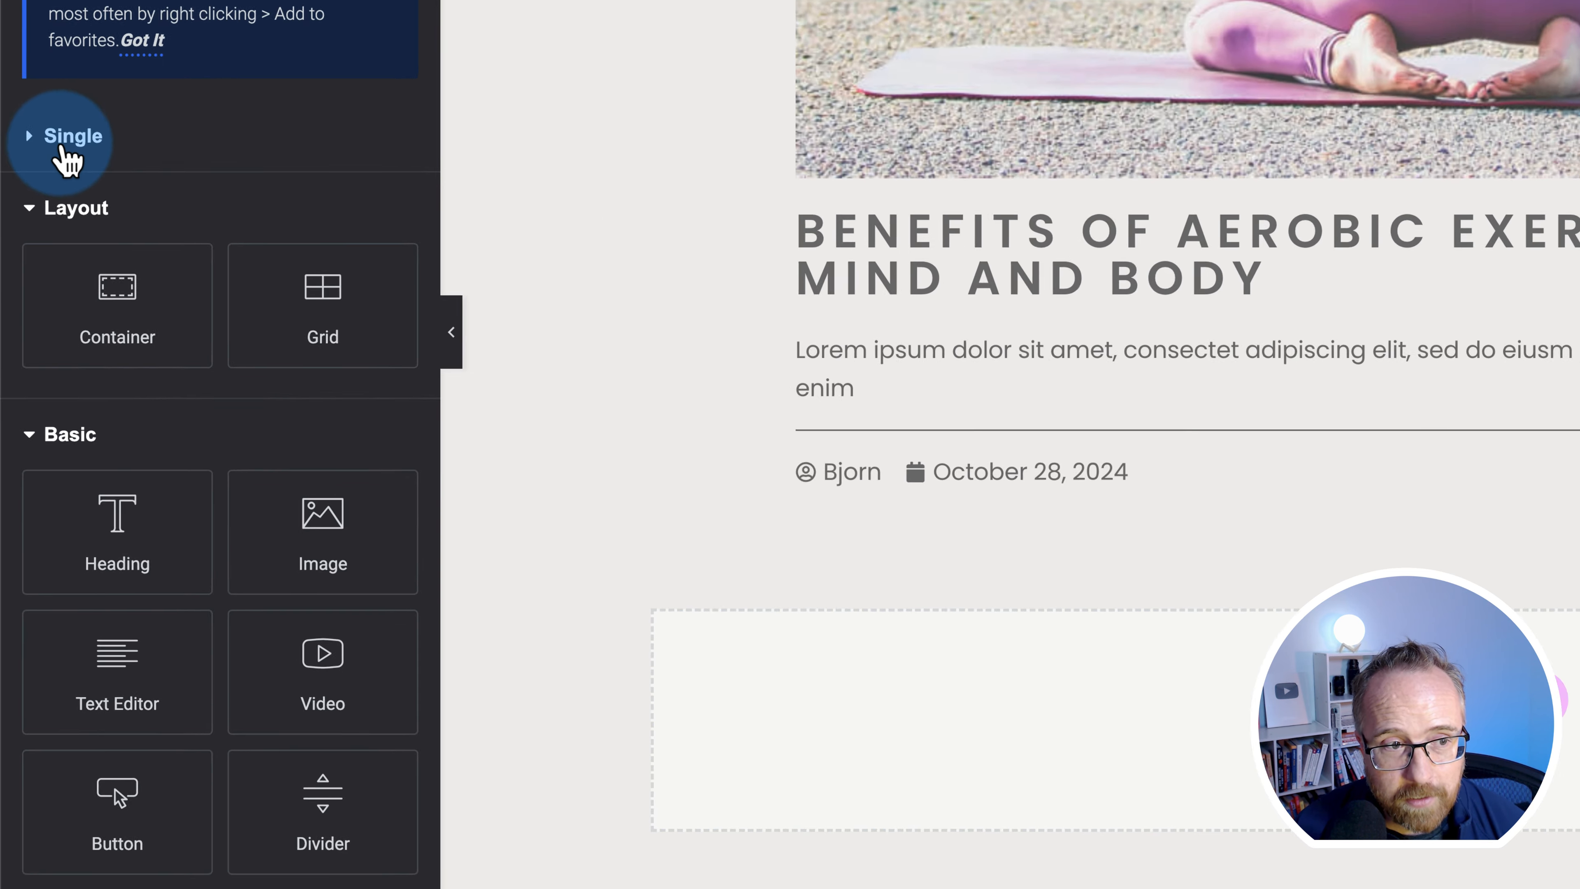
left_click(38, 436)
left_click(71, 248)
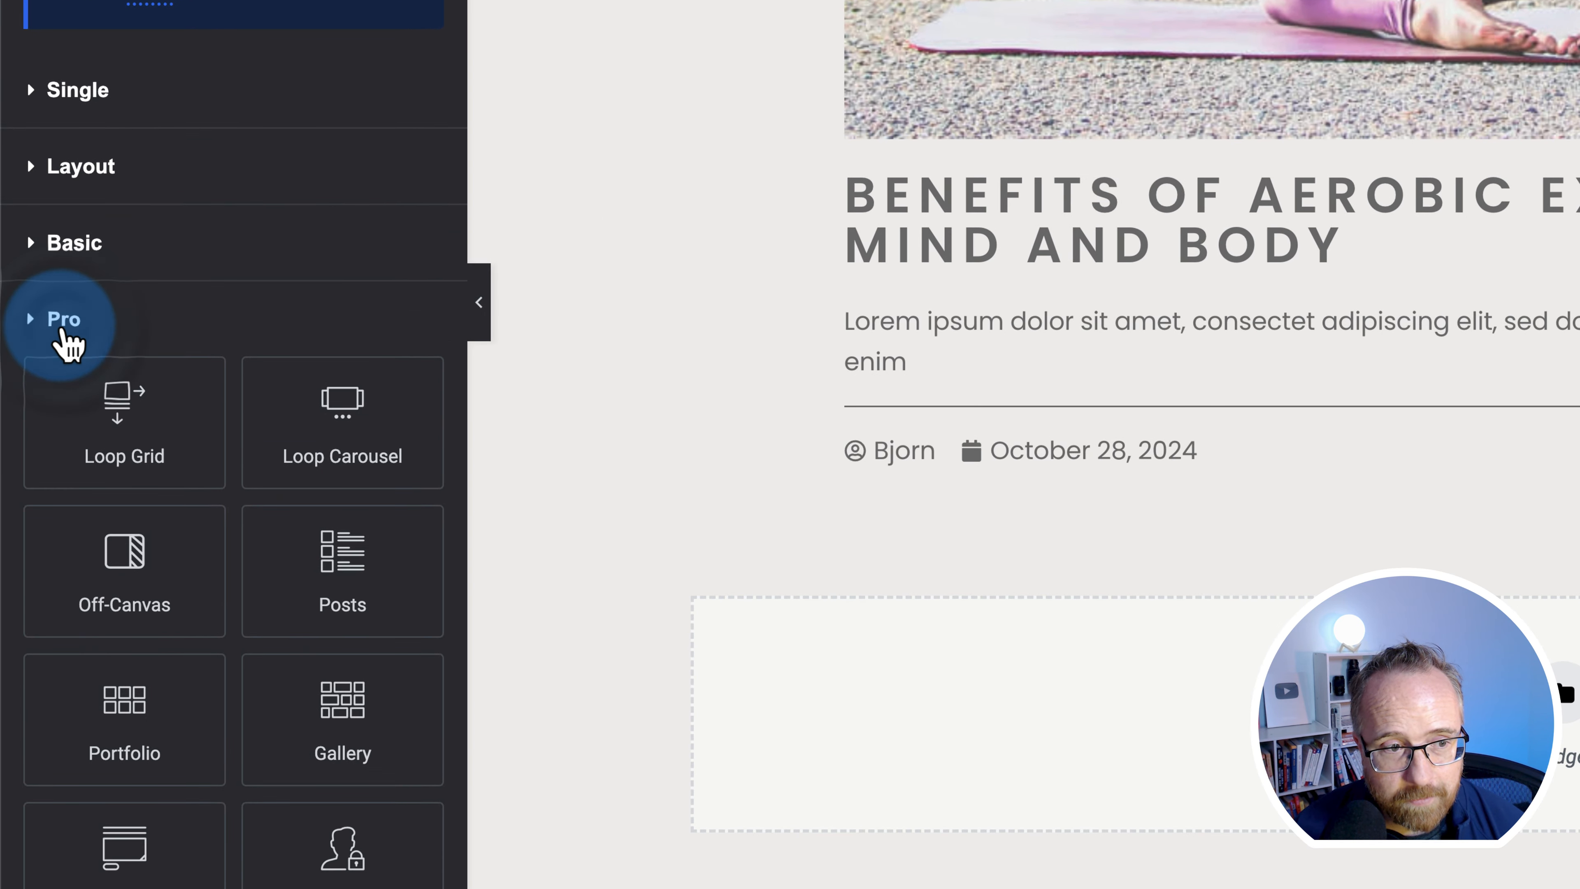
left_click(50, 160)
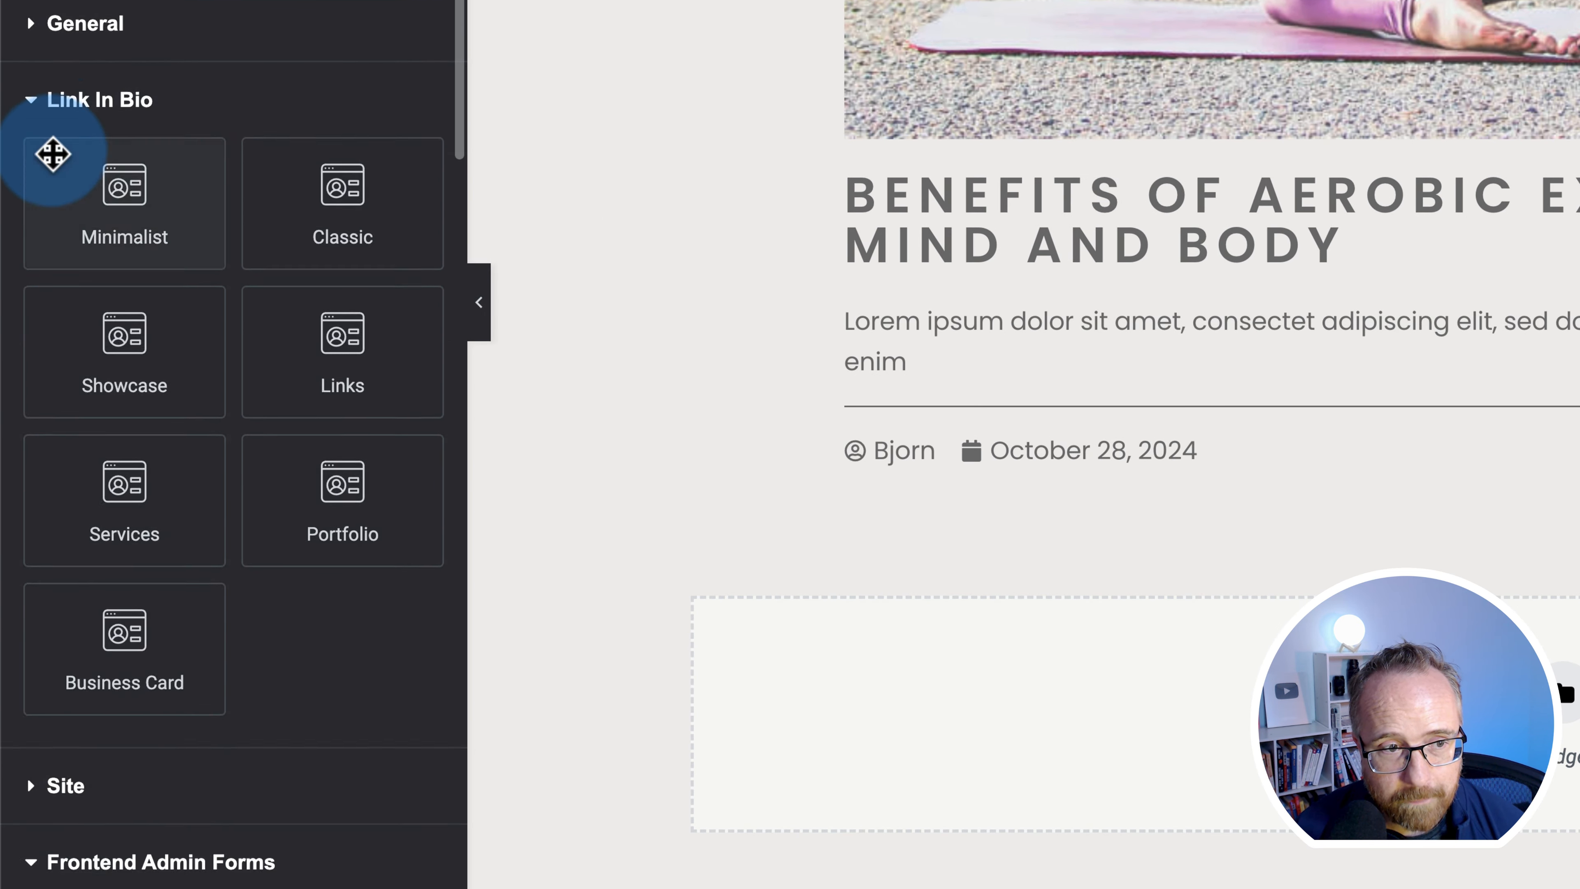
left_click(53, 107)
scroll(60, 115, "down", 5)
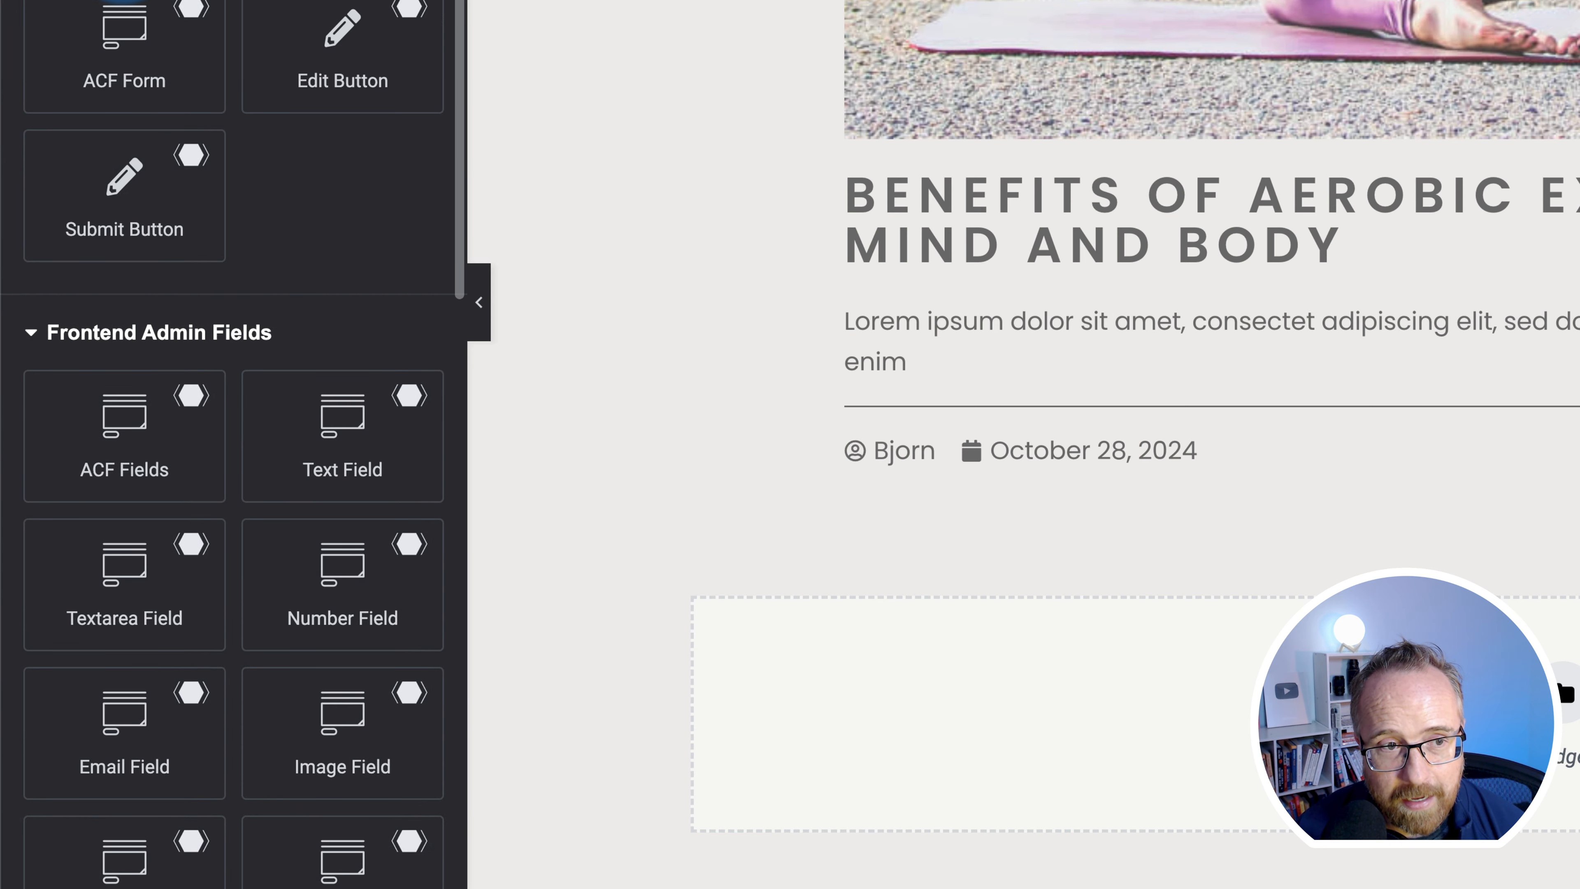
scroll(250, 17, "down", 10)
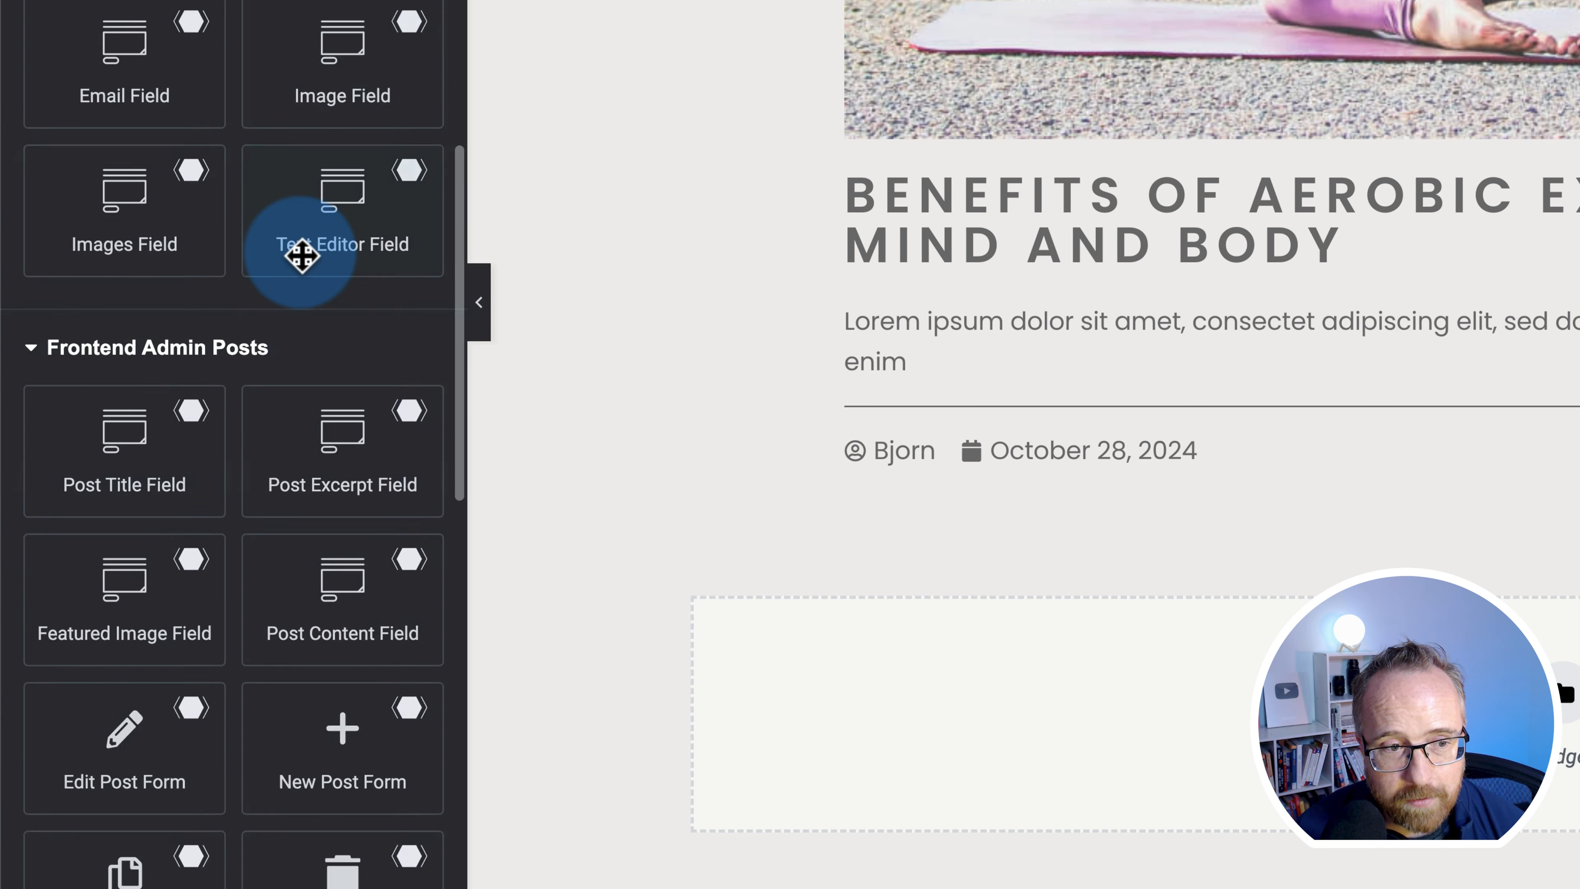
scroll(208, 198, "down", 12)
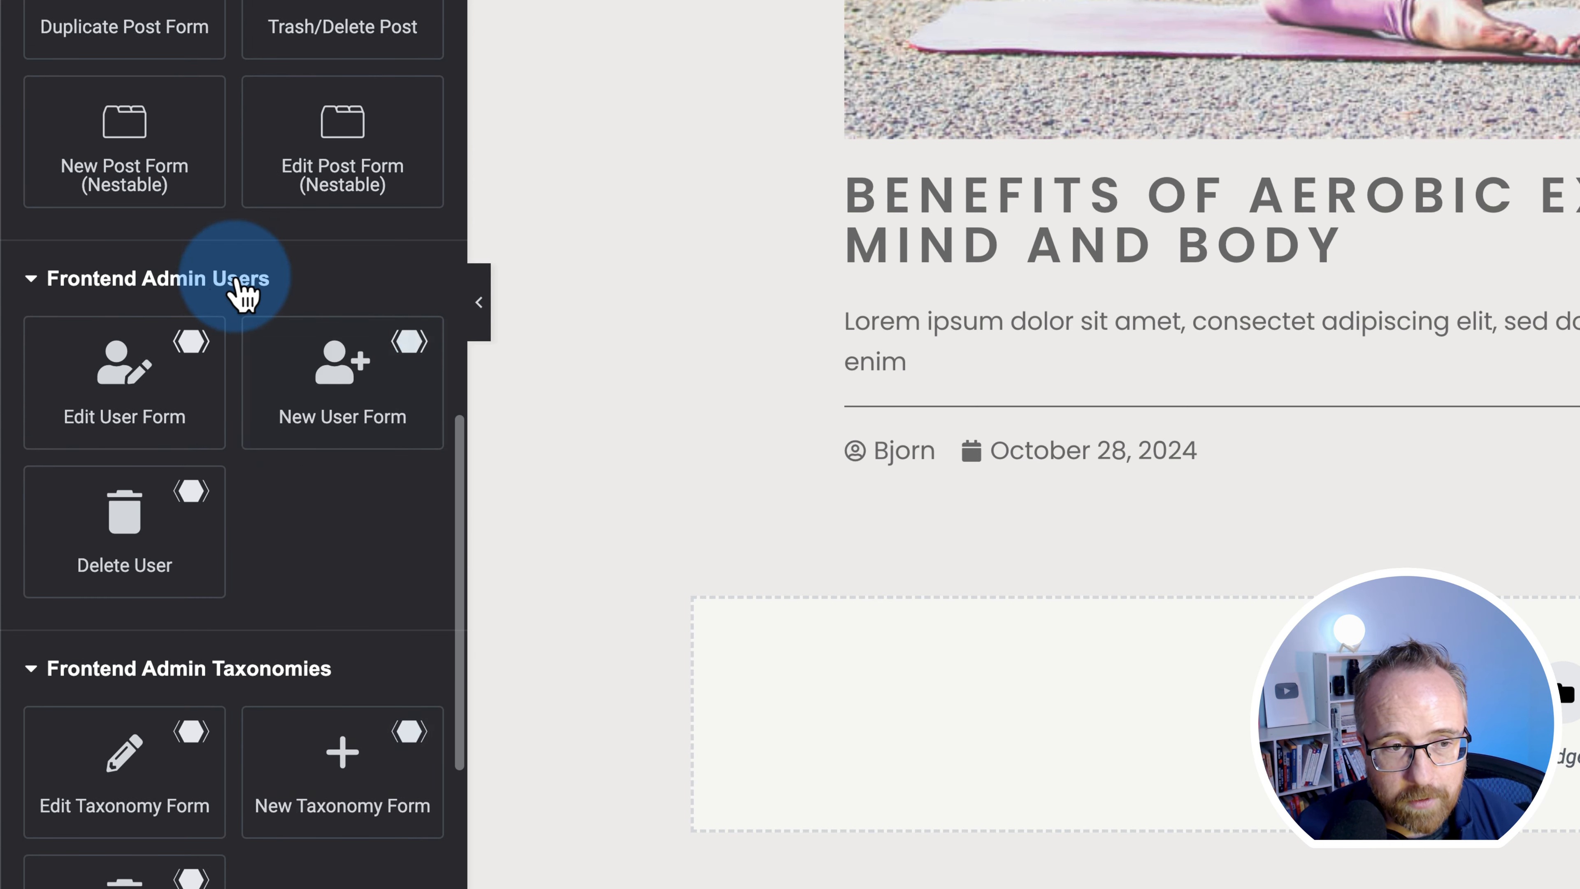
scroll(240, 639, "up", 10)
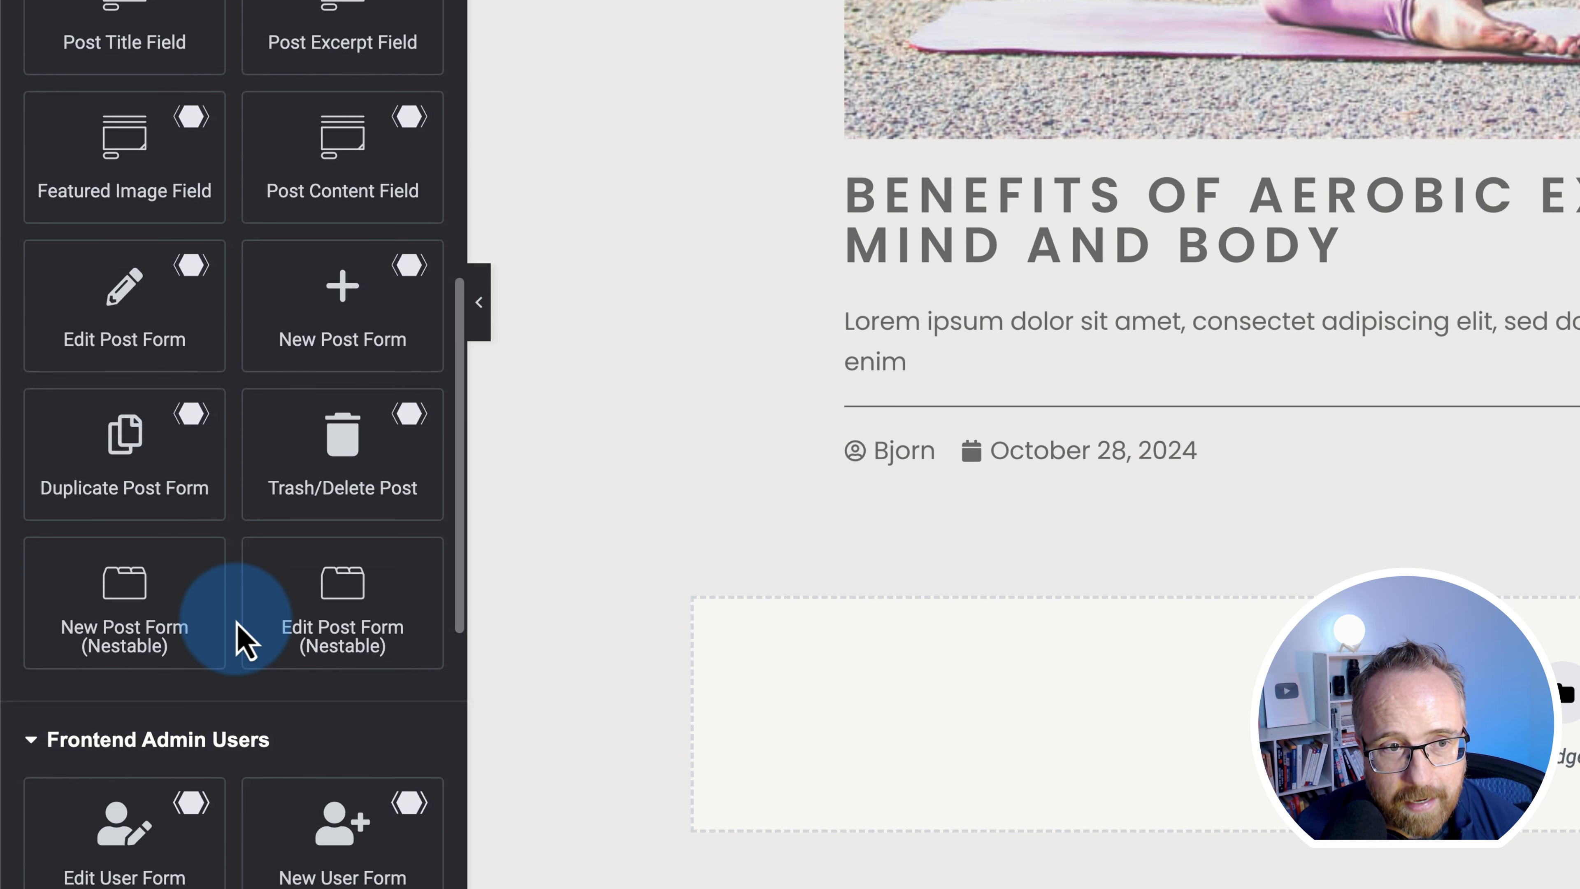
scroll(246, 641, "up", 10)
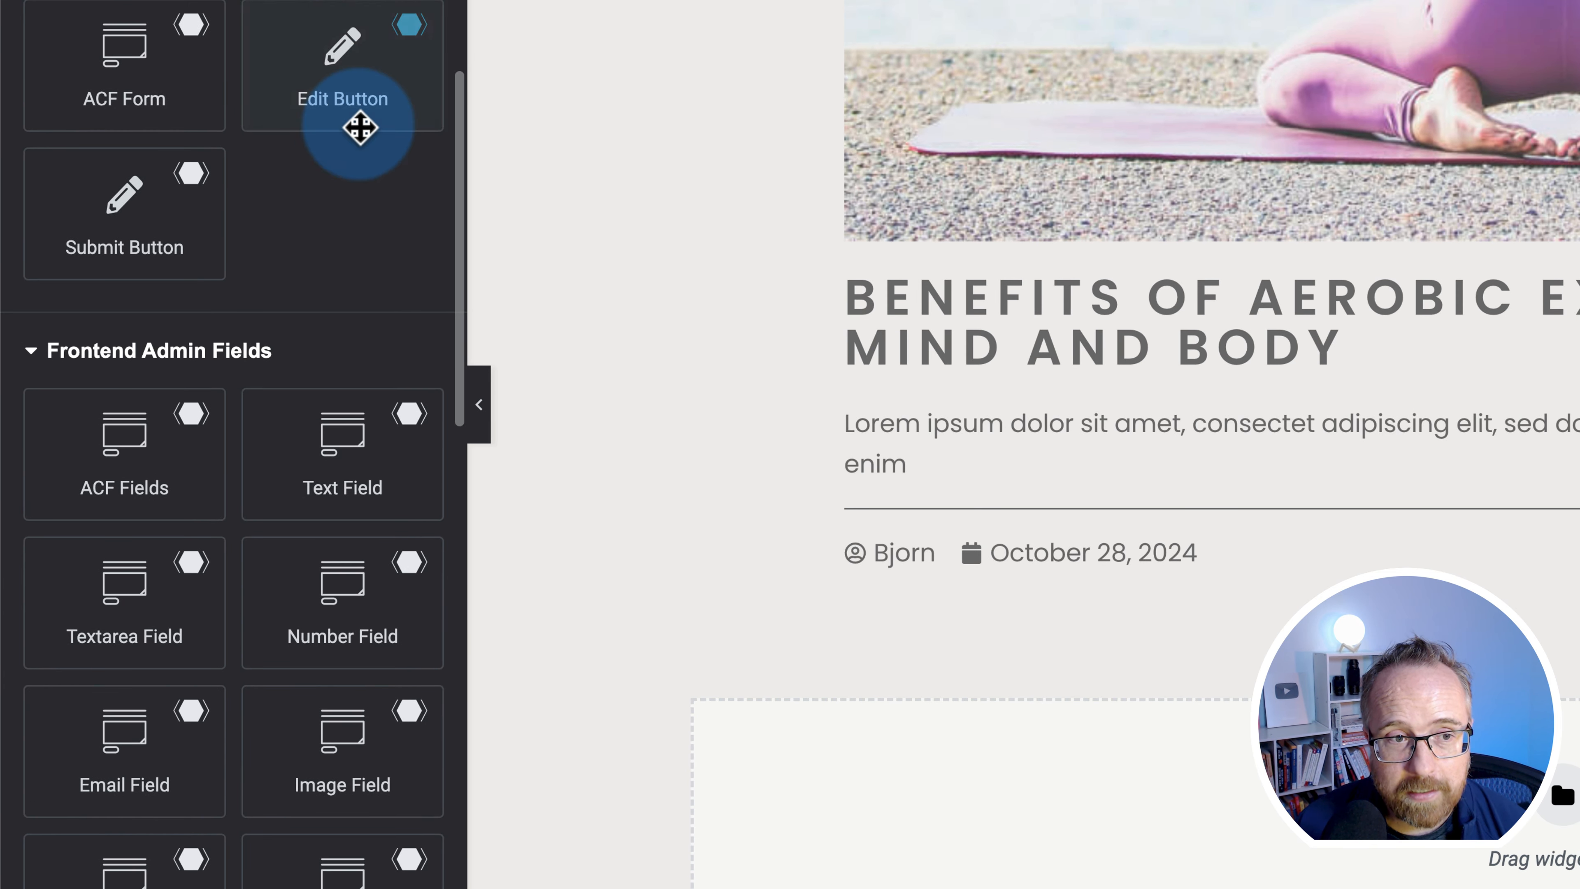
- Place the Frontend Admin Edit Button below Post Info, keeping the default type and 'Edit Post' label
left_click_drag(318, 65, 1488, 570)
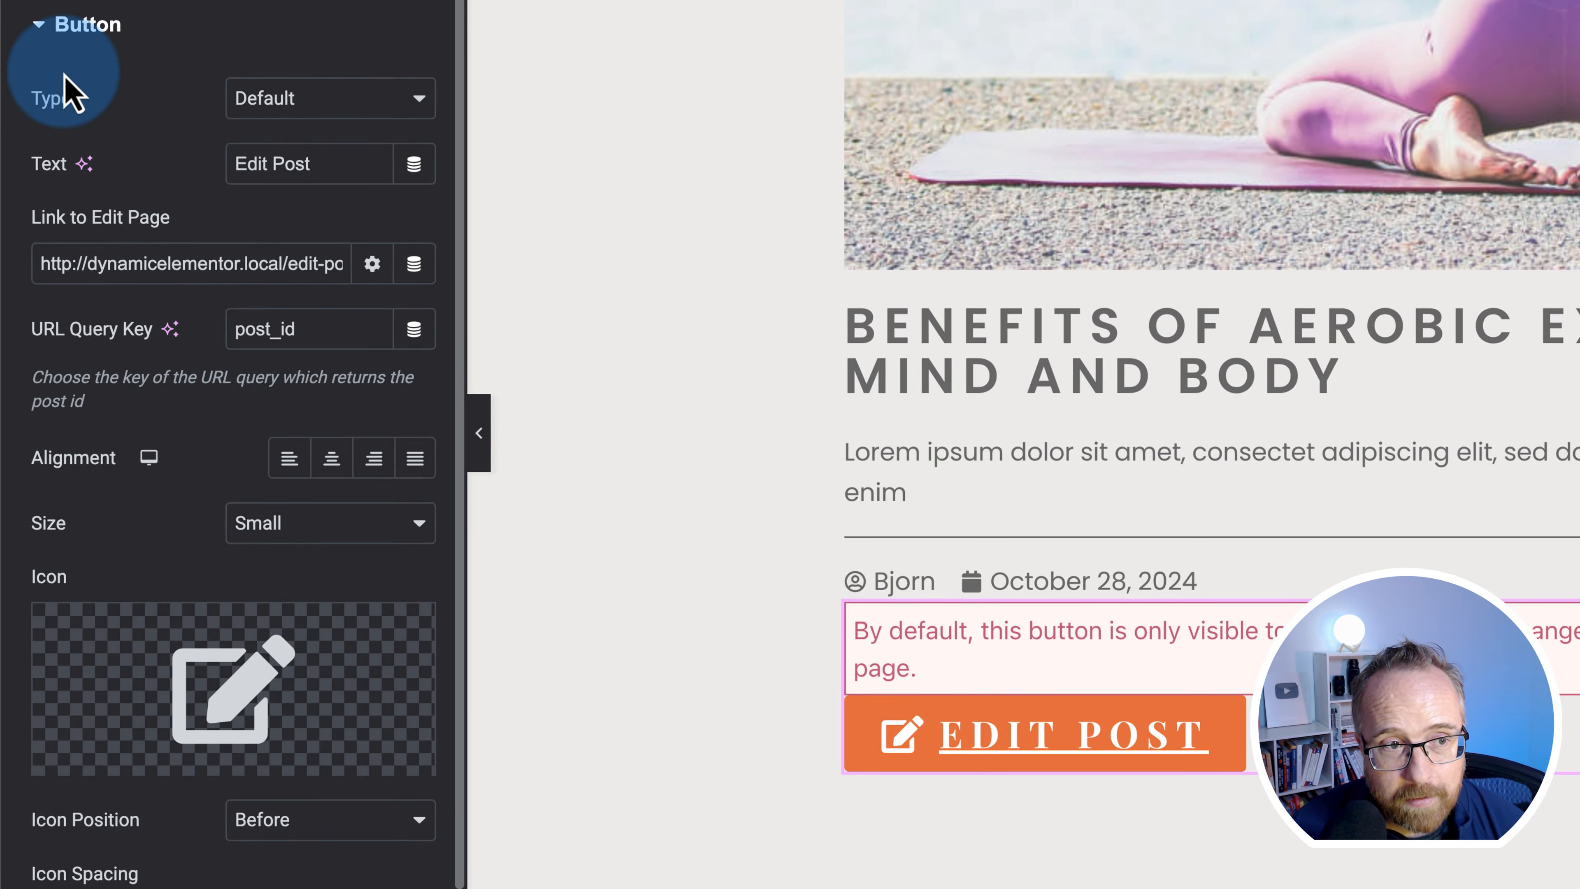
left_click(249, 111)
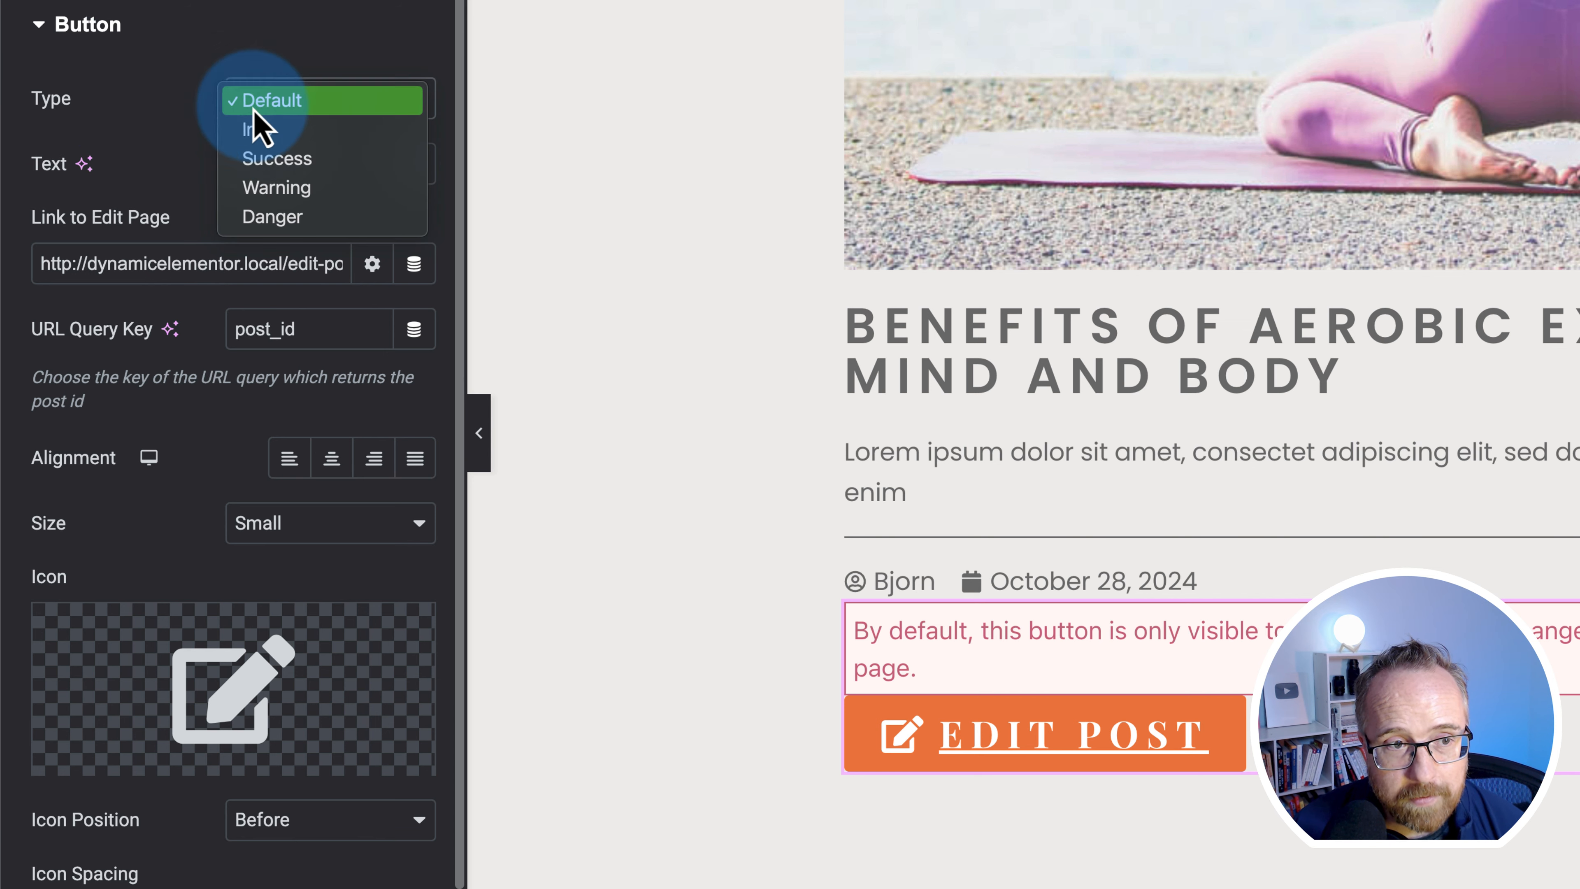
left_click(188, 137)
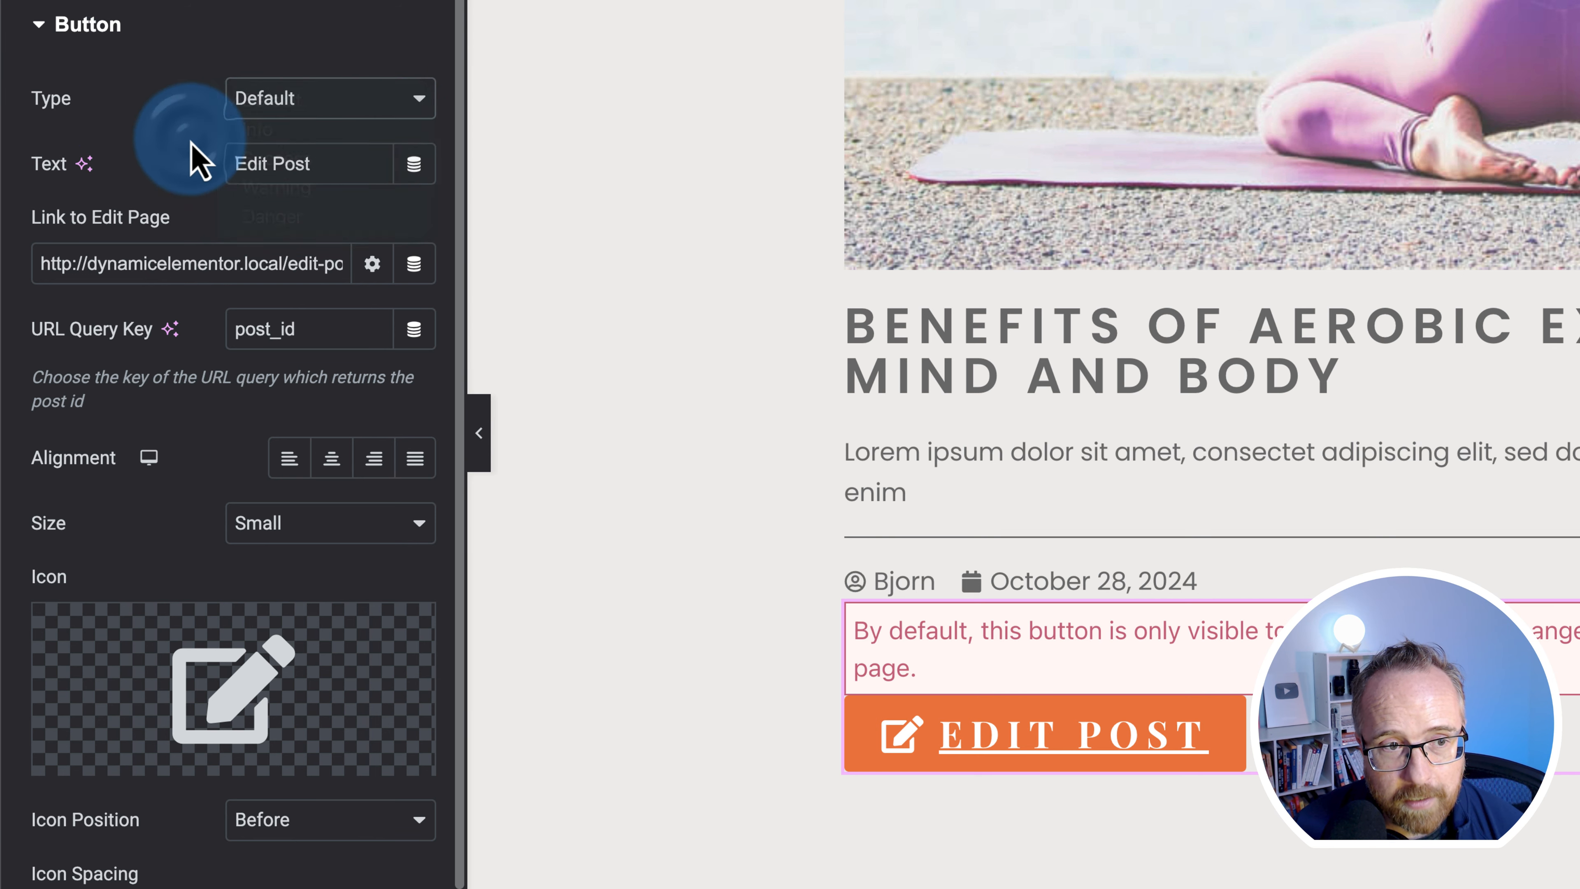
left_click_drag(322, 171, 159, 177)
left_click(194, 288)
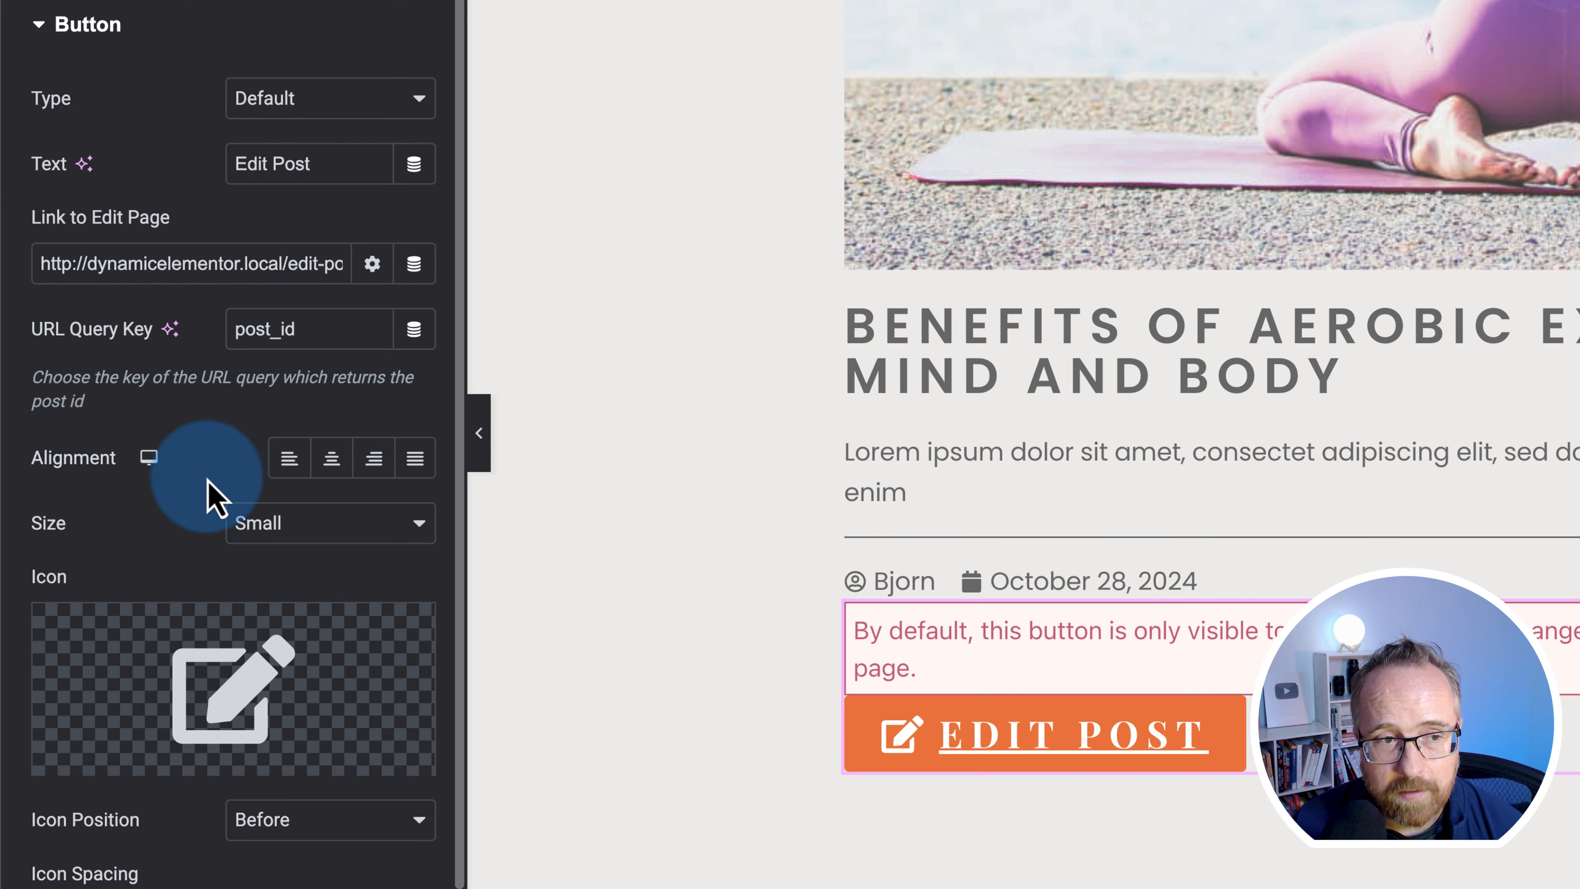
left_click_drag(304, 264, 388, 264)
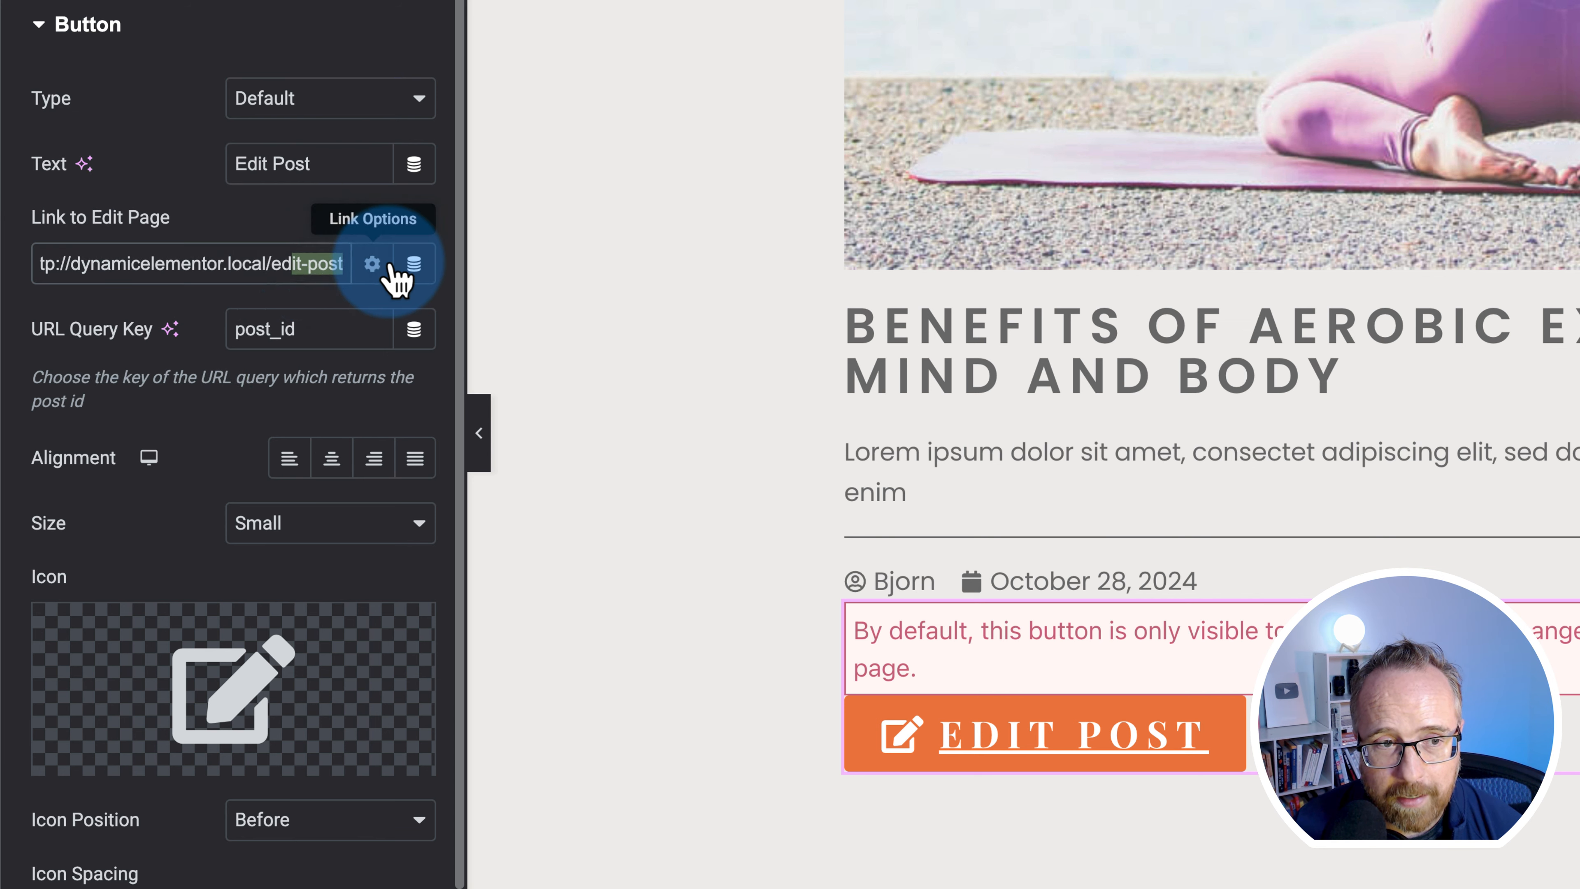
scroll(195, 801, "down", 2)
left_click(187, 884)
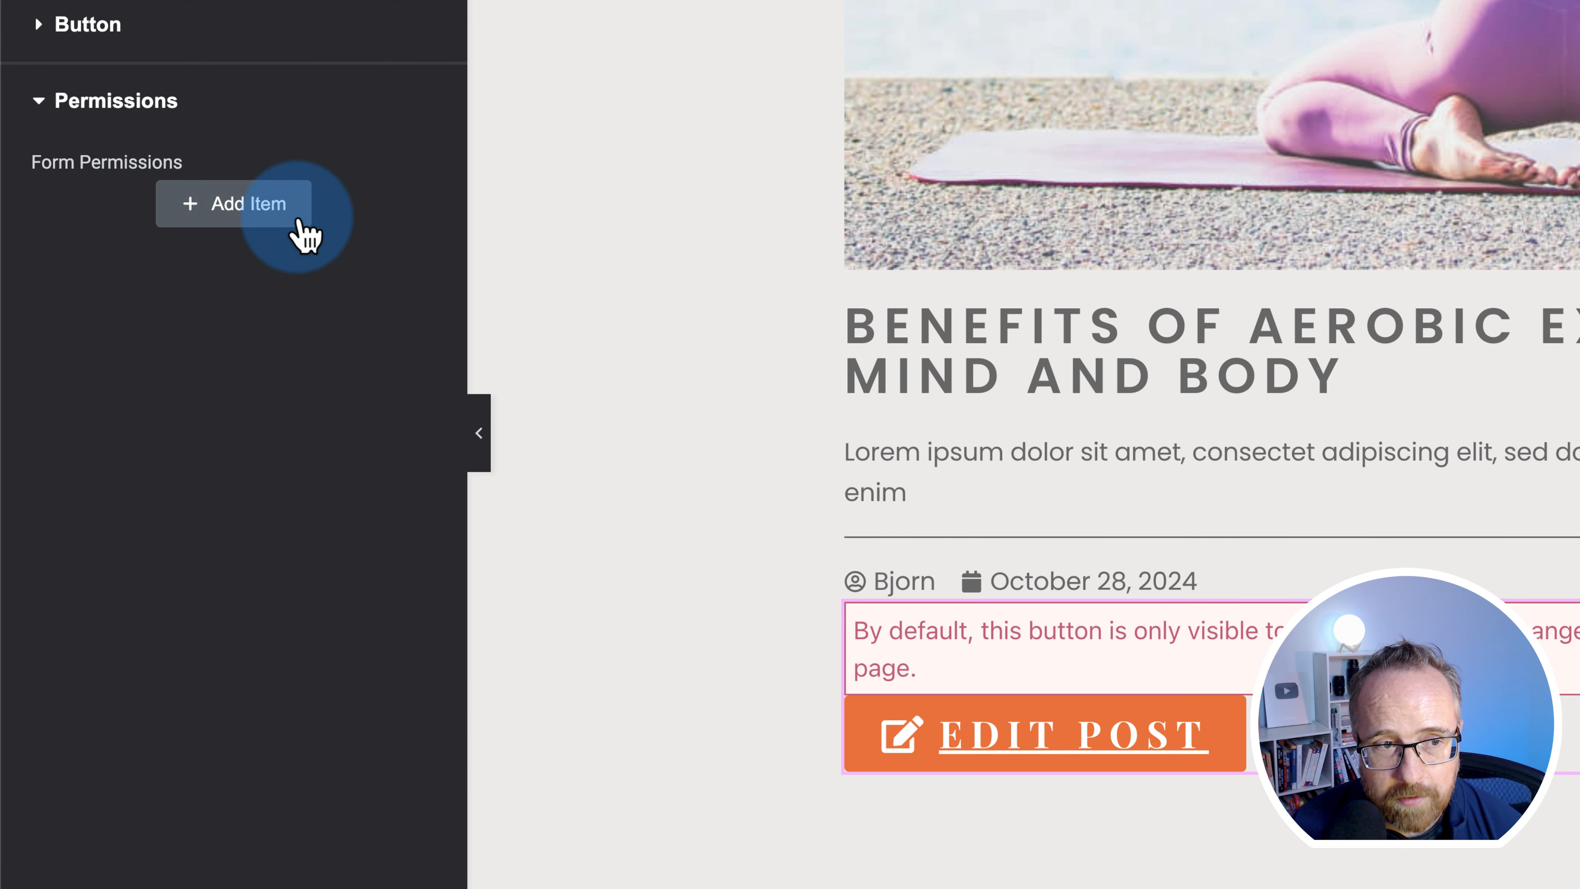
left_click(238, 211)
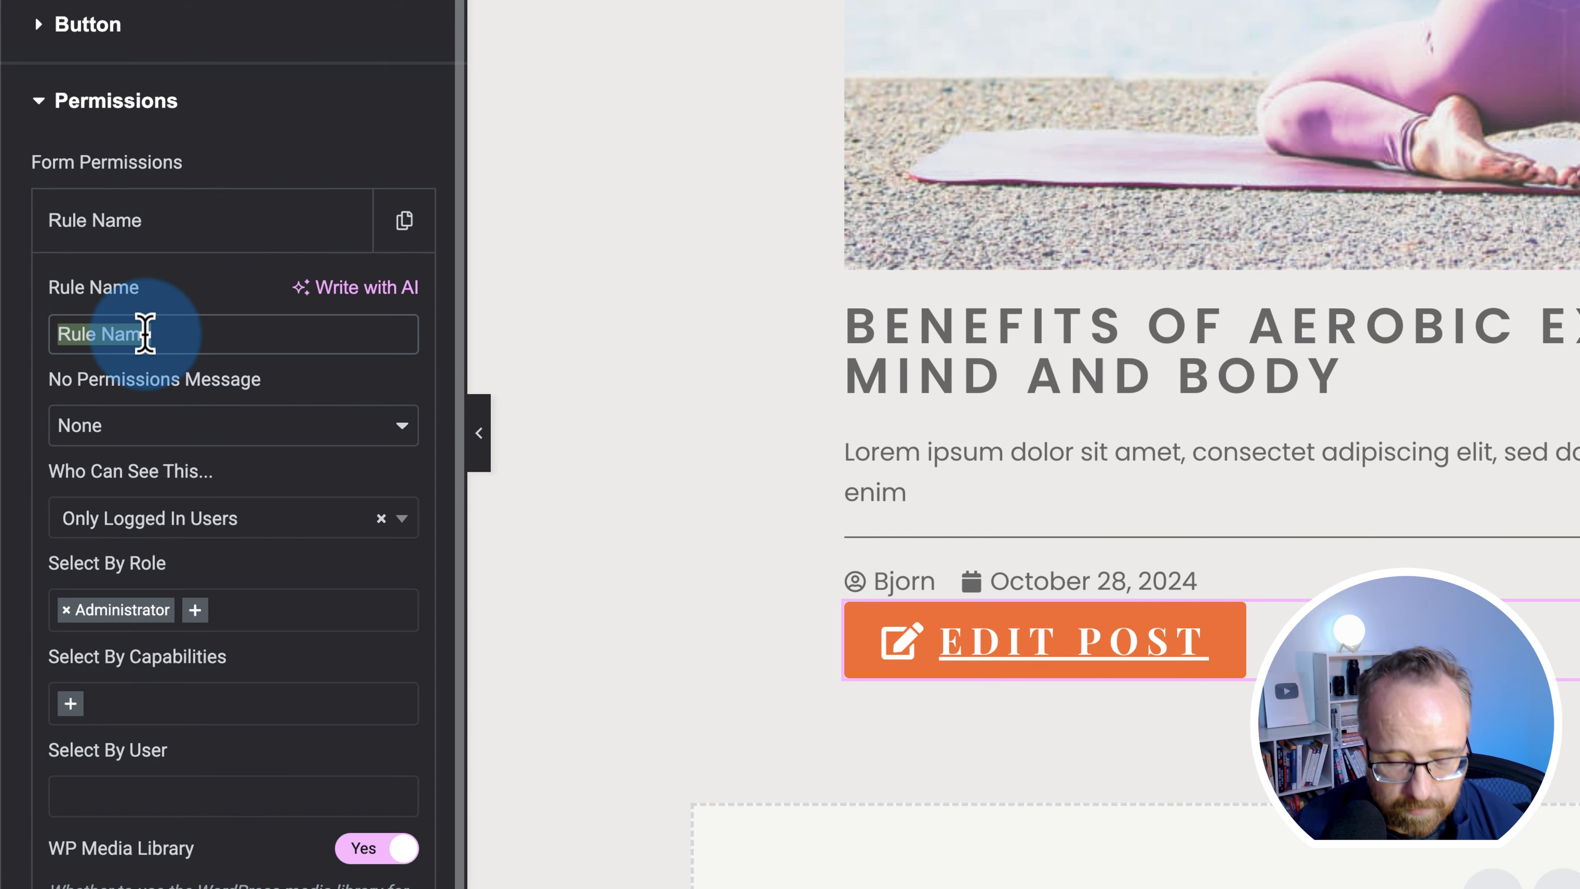
scroll(149, 349, "down", 2)
left_click(160, 348)
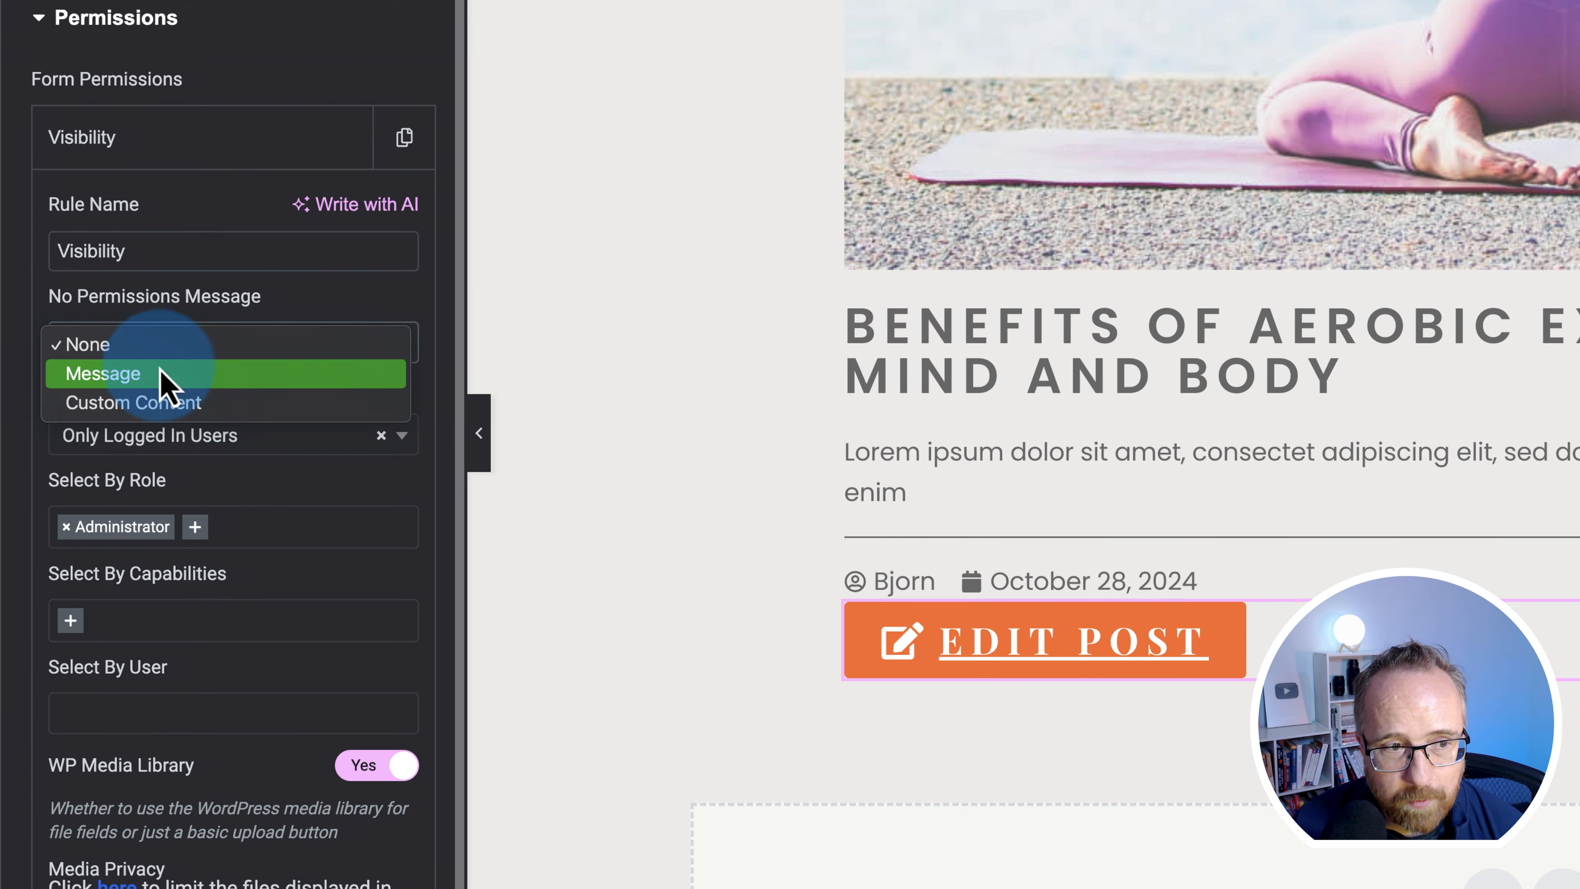
left_click(109, 377)
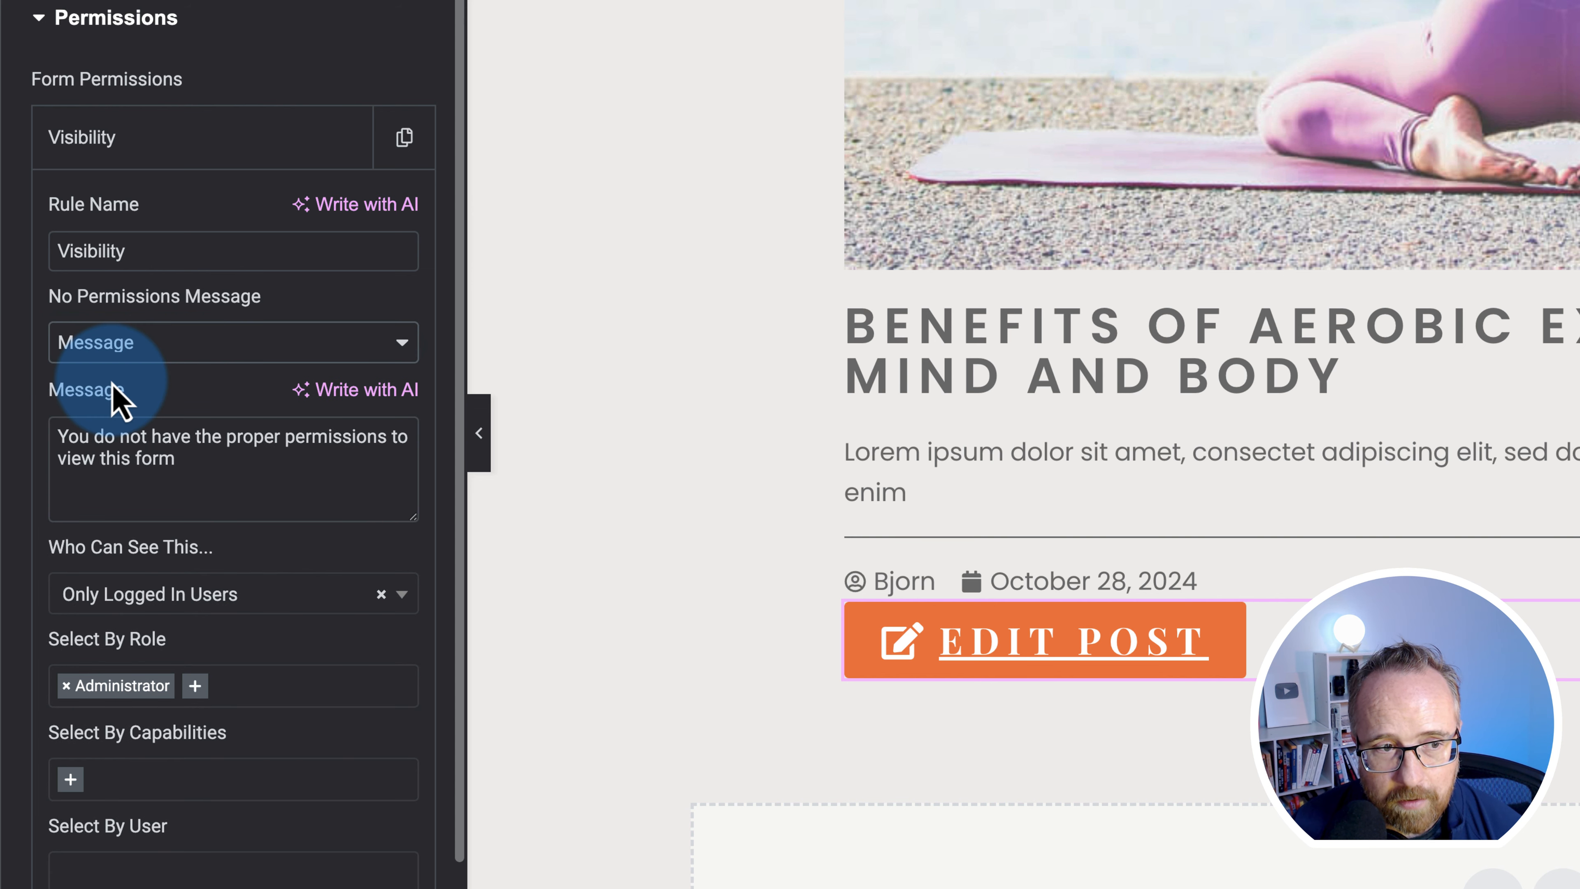
left_click_drag(69, 434, 342, 459)
left_click(308, 500)
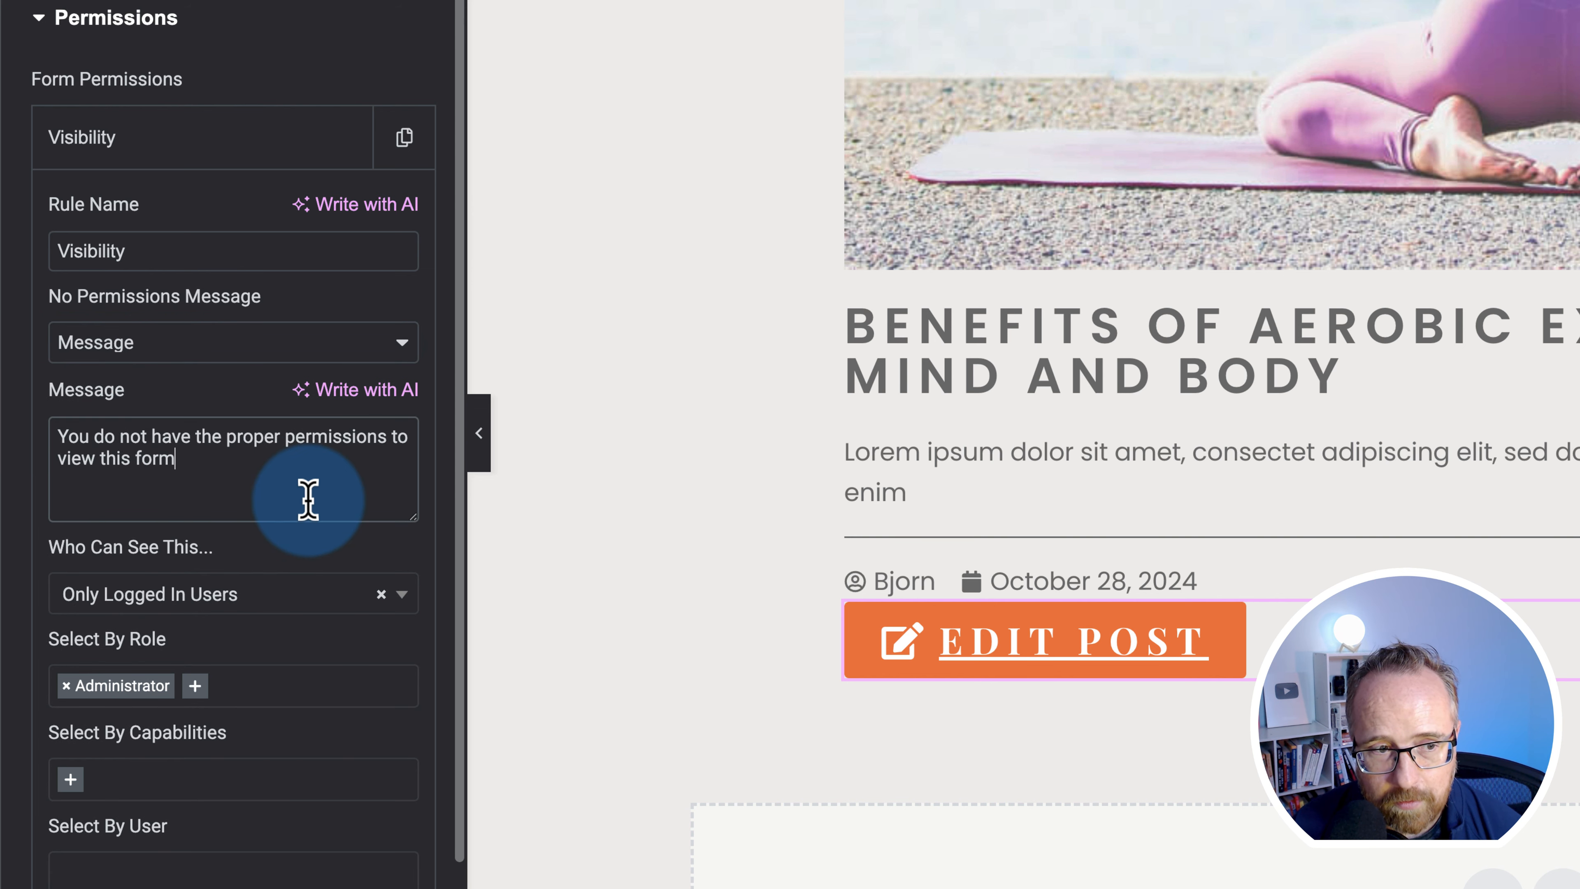
type(".")
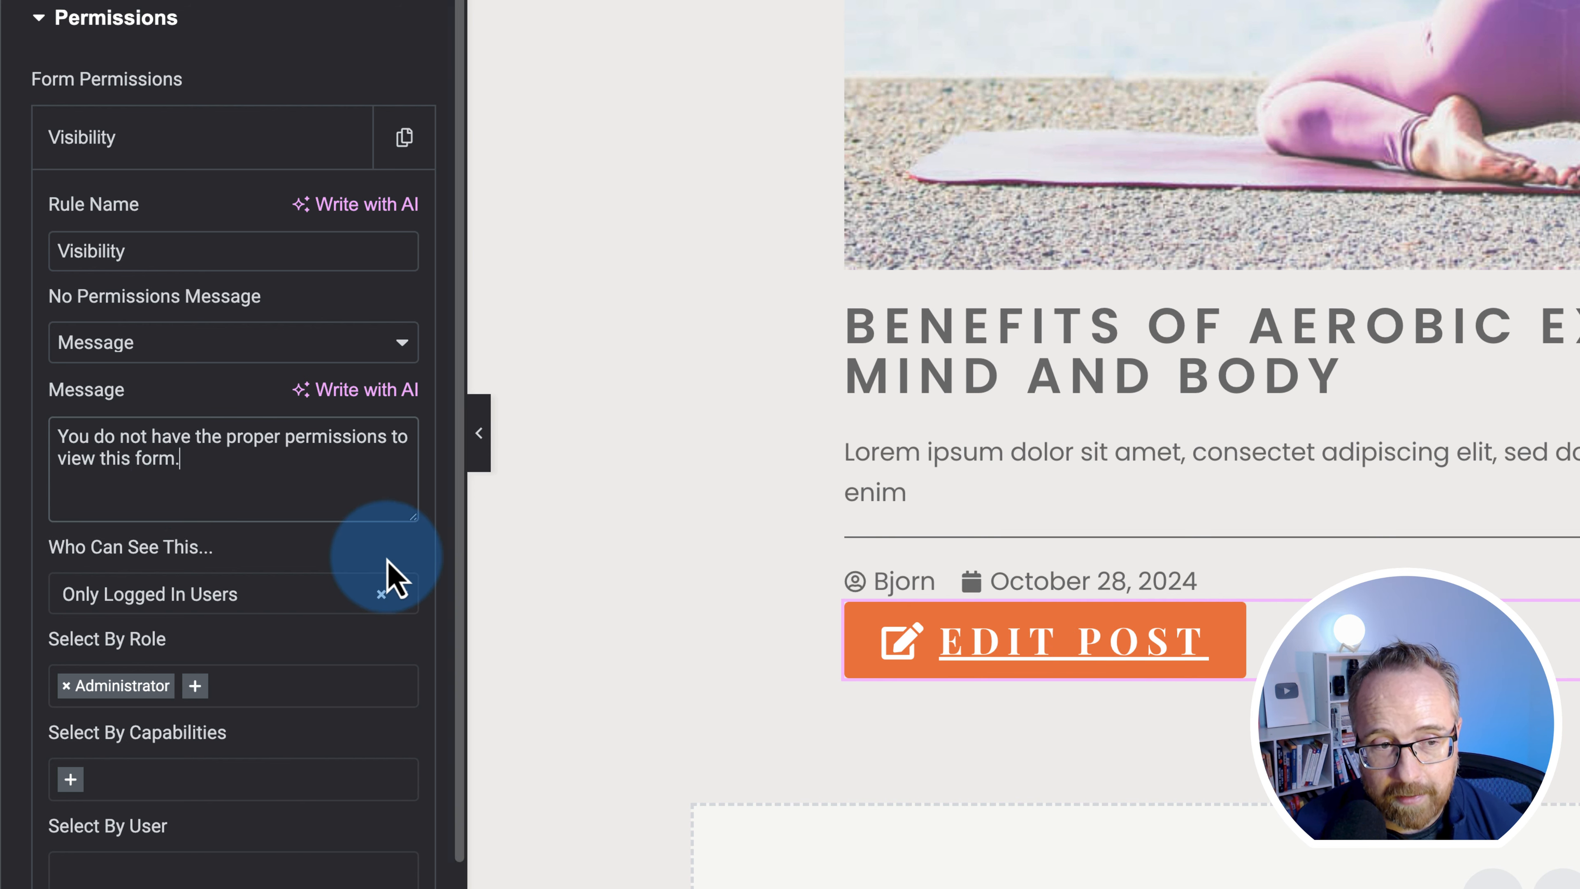
scroll(212, 560, "down", 4)
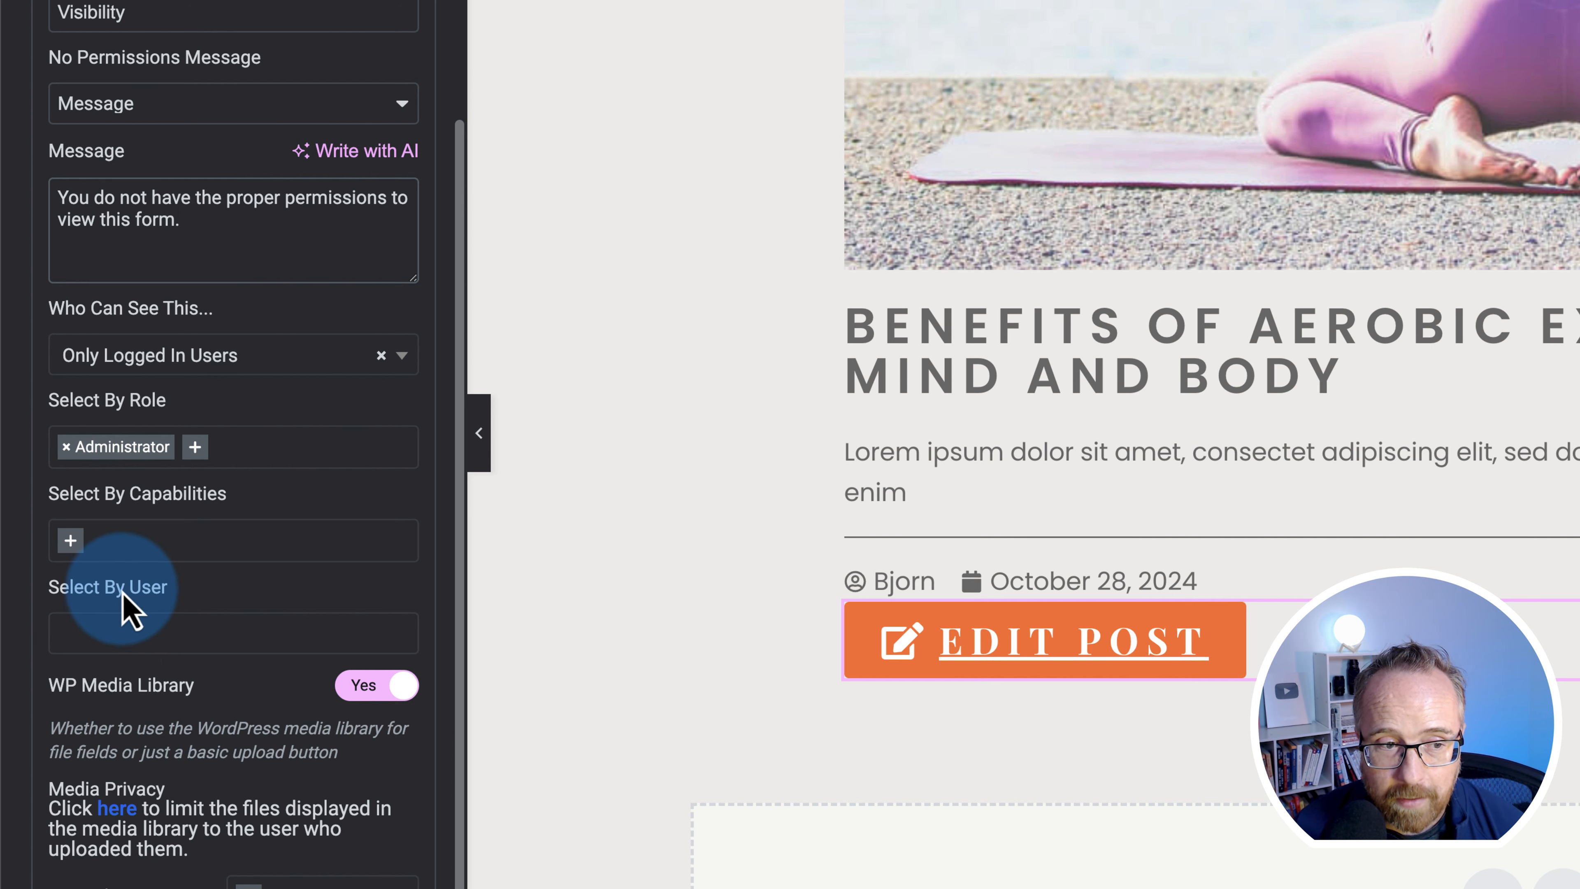
left_click(101, 630)
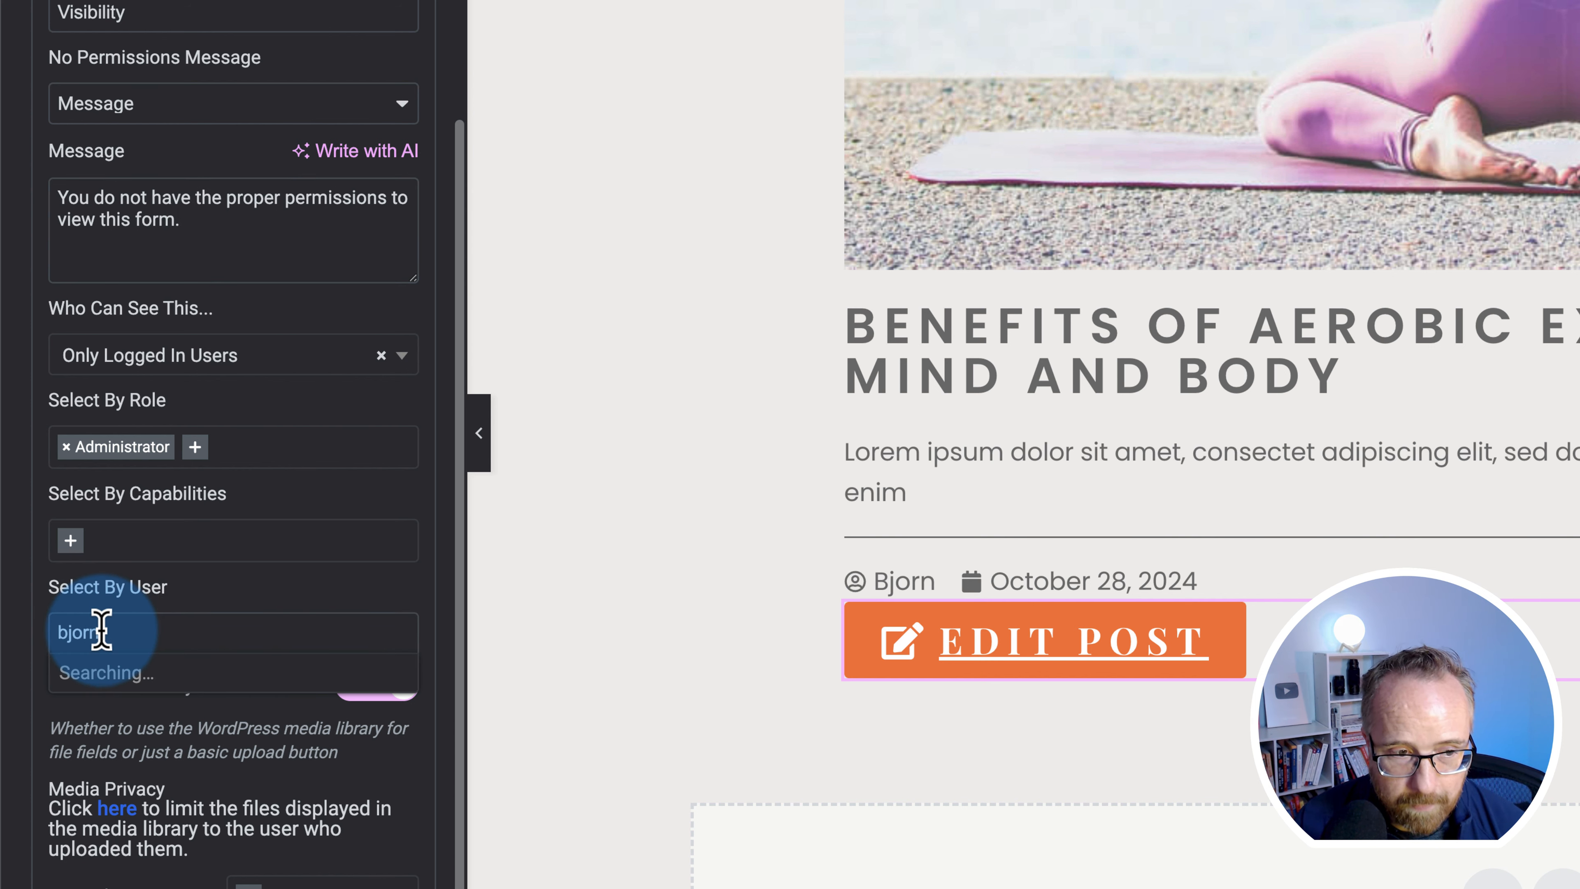
left_click(116, 689)
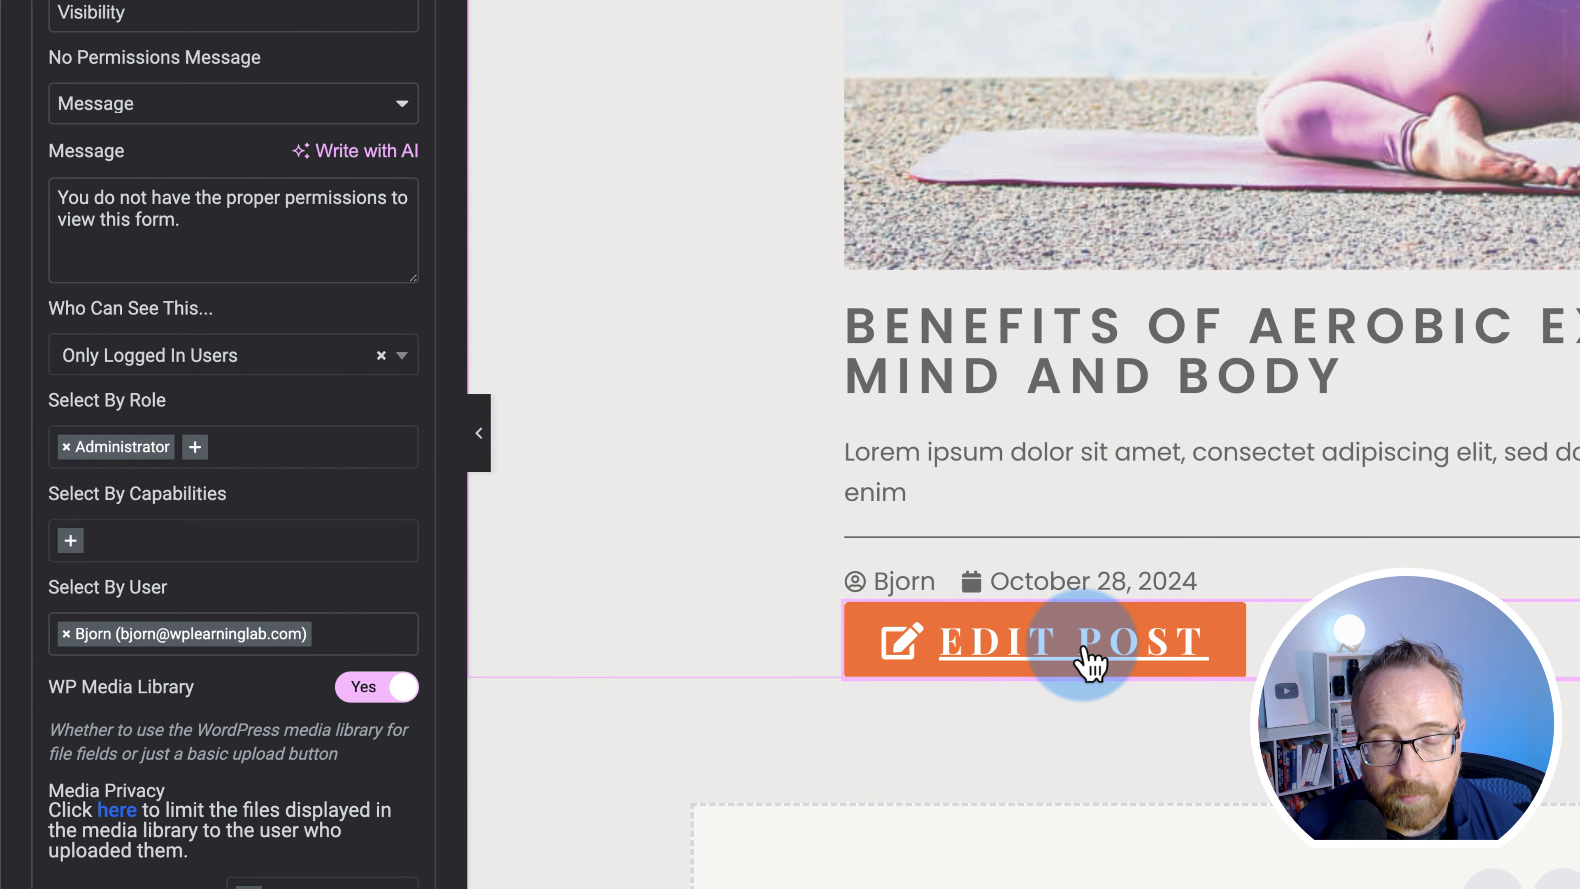
left_click(317, 634)
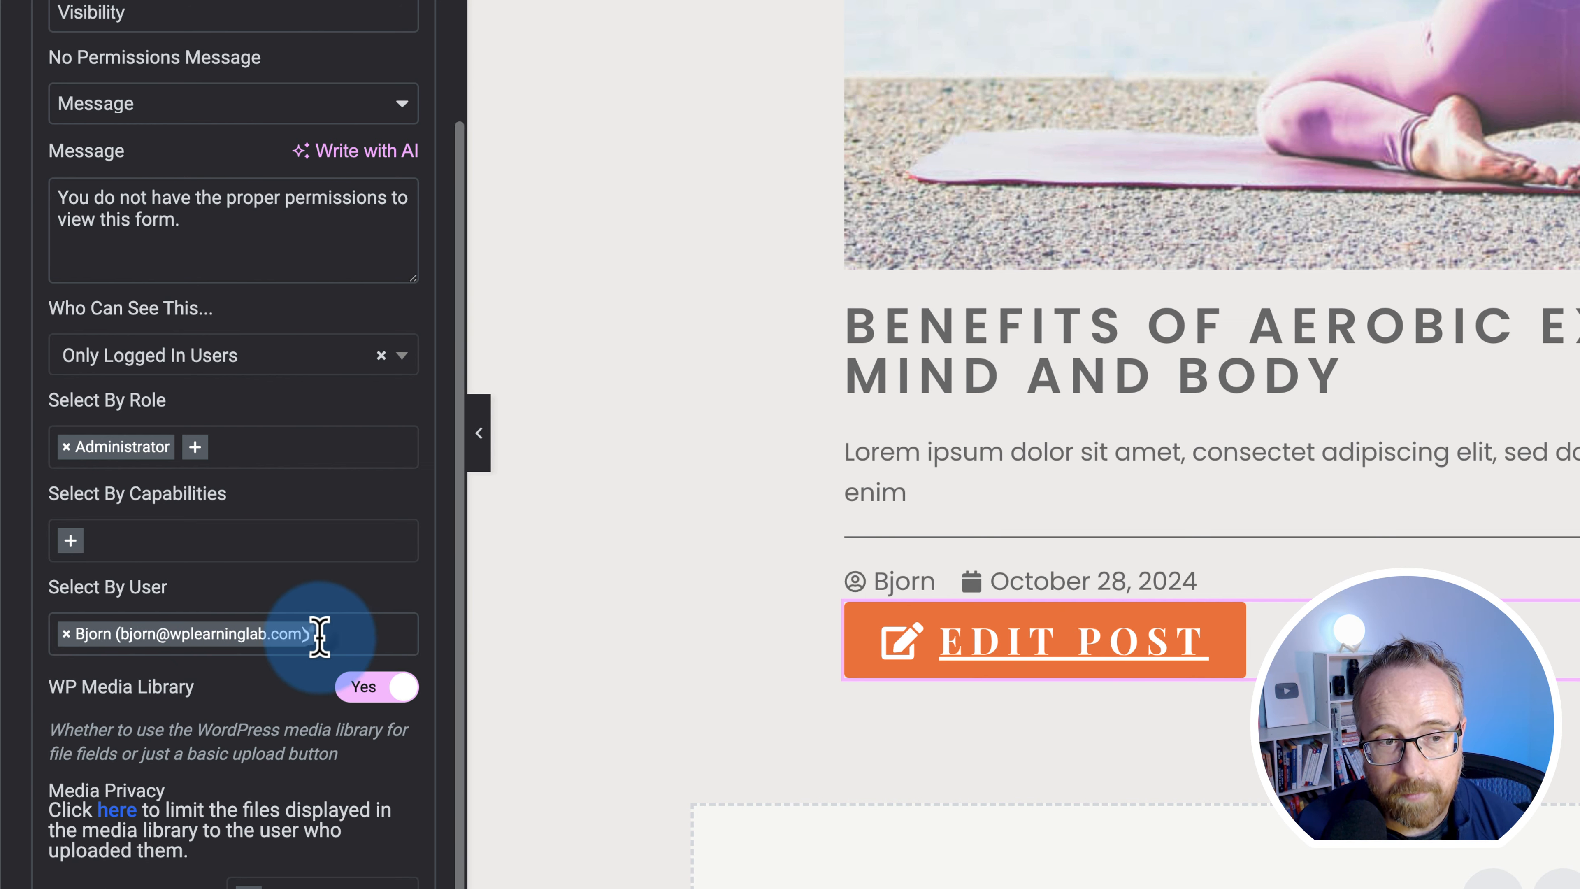
key("BackSpace")
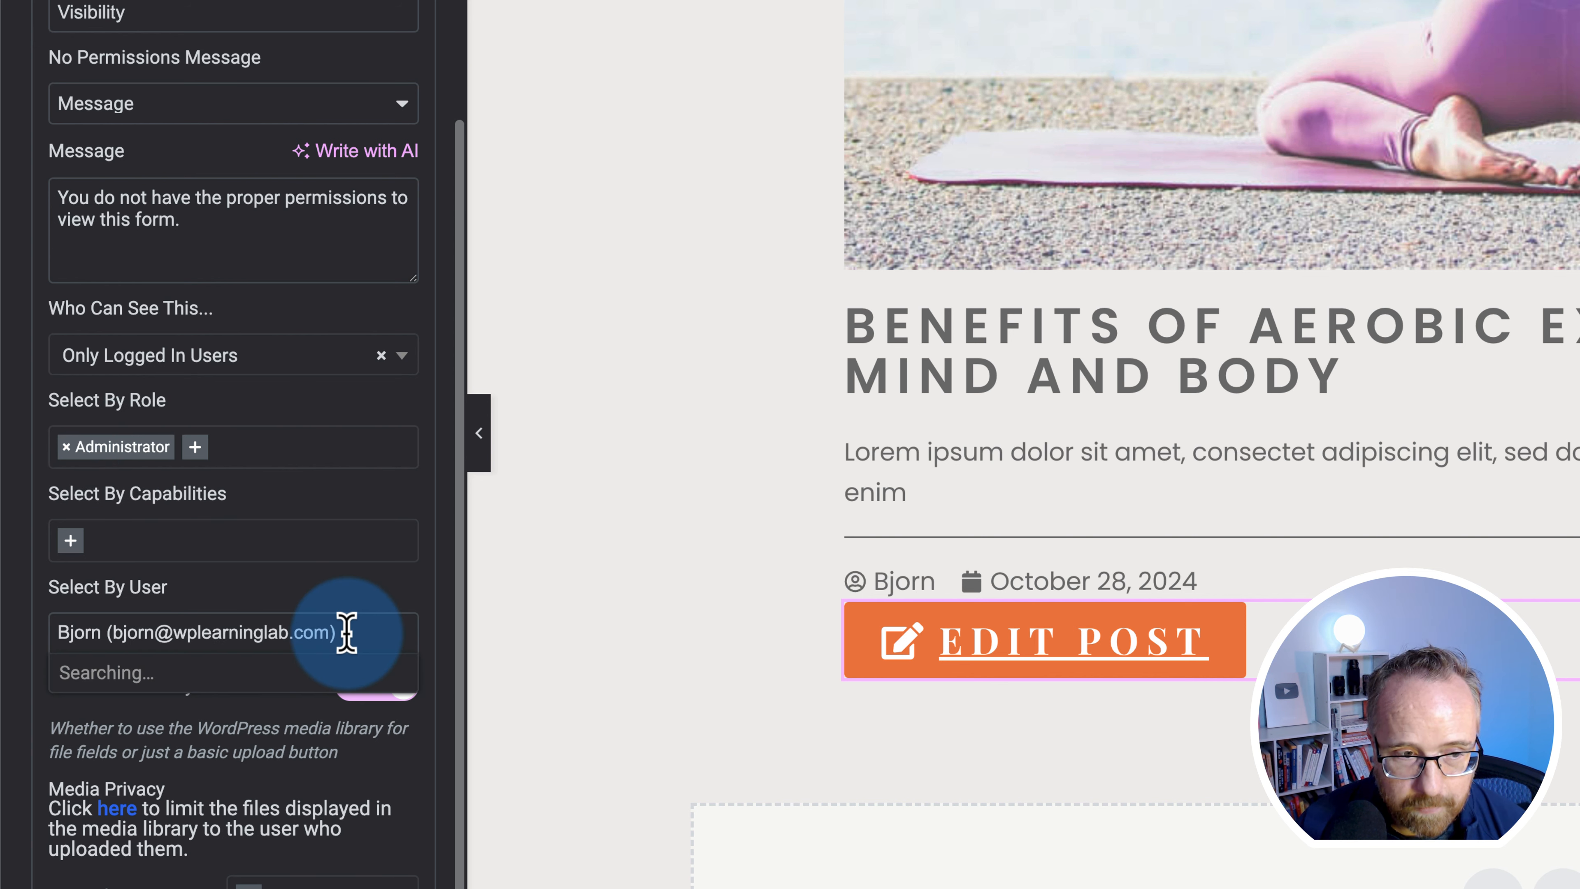
left_click(369, 772)
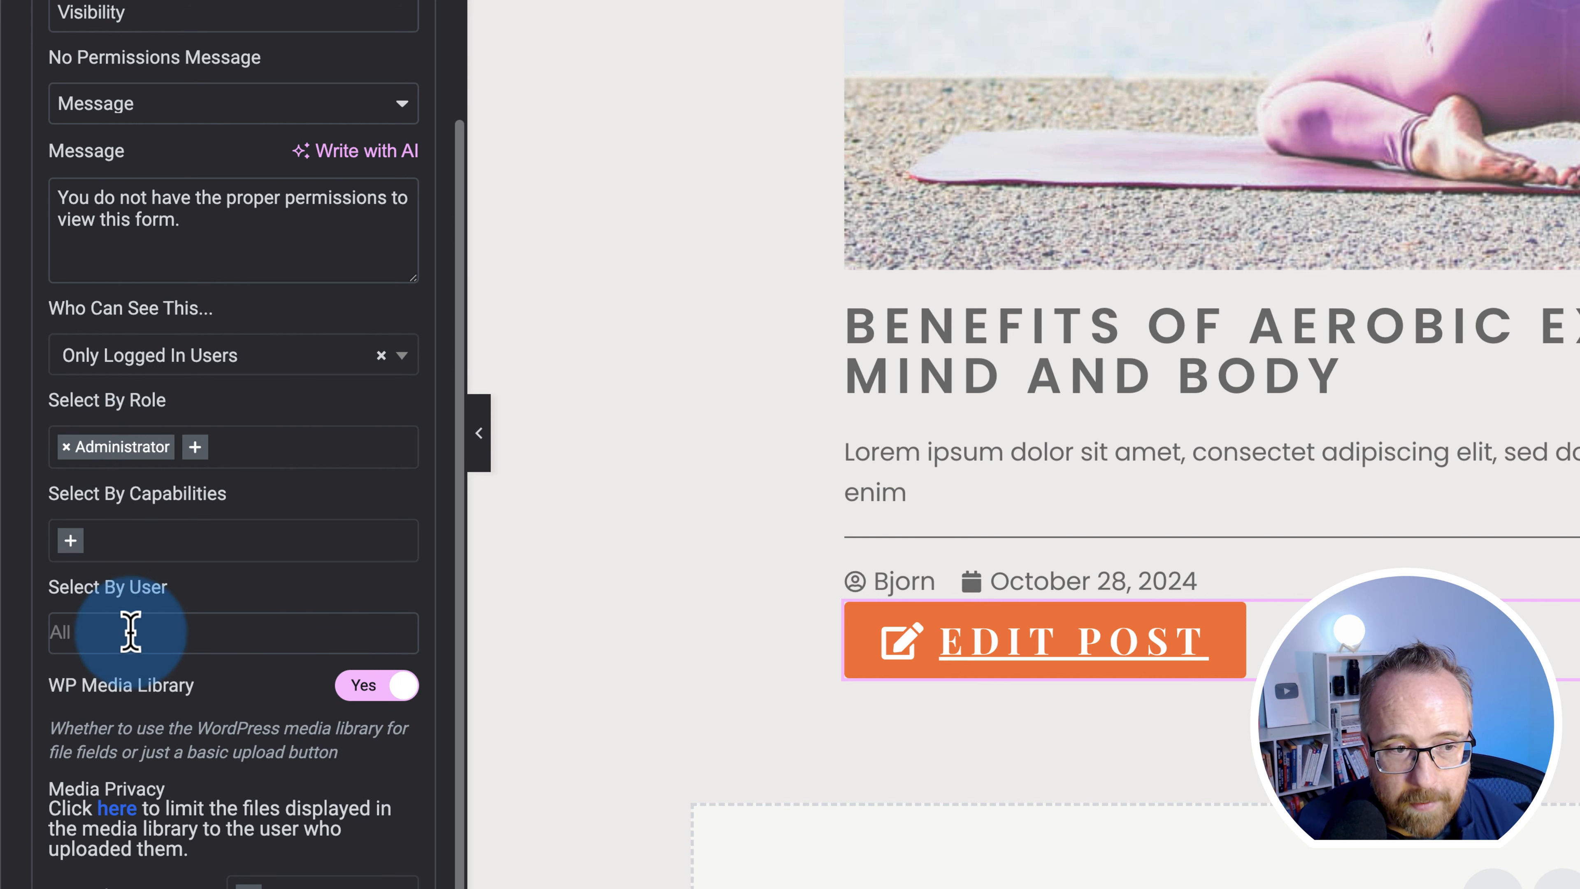
scroll(275, 716, "down", 1)
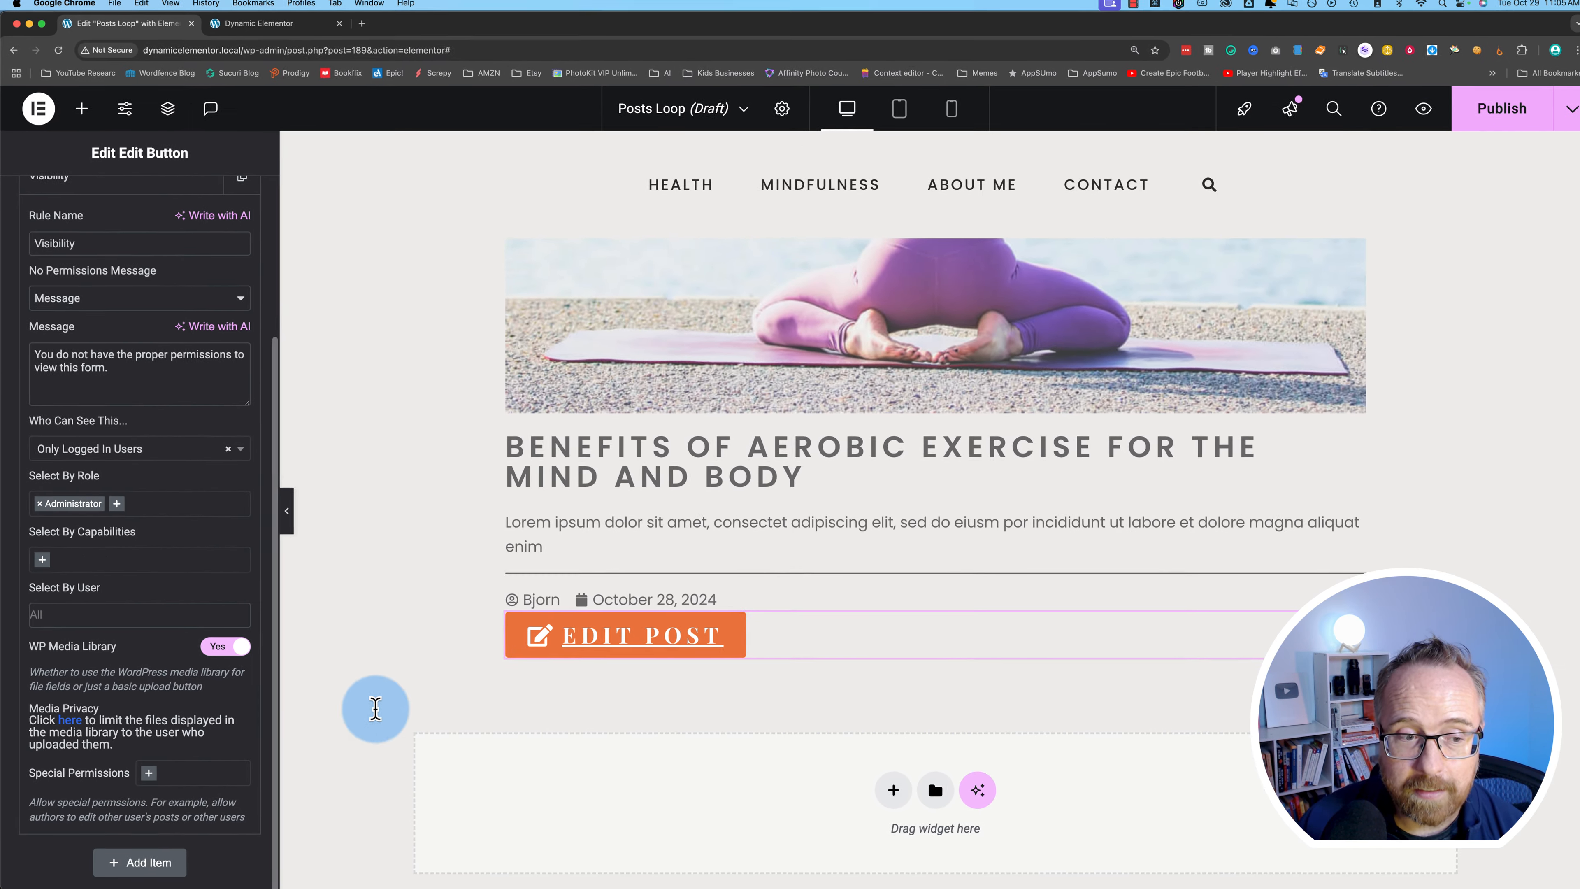
- Set the Edit Post button's typography family to Poppins
scroll(212, 542, "up", 5)
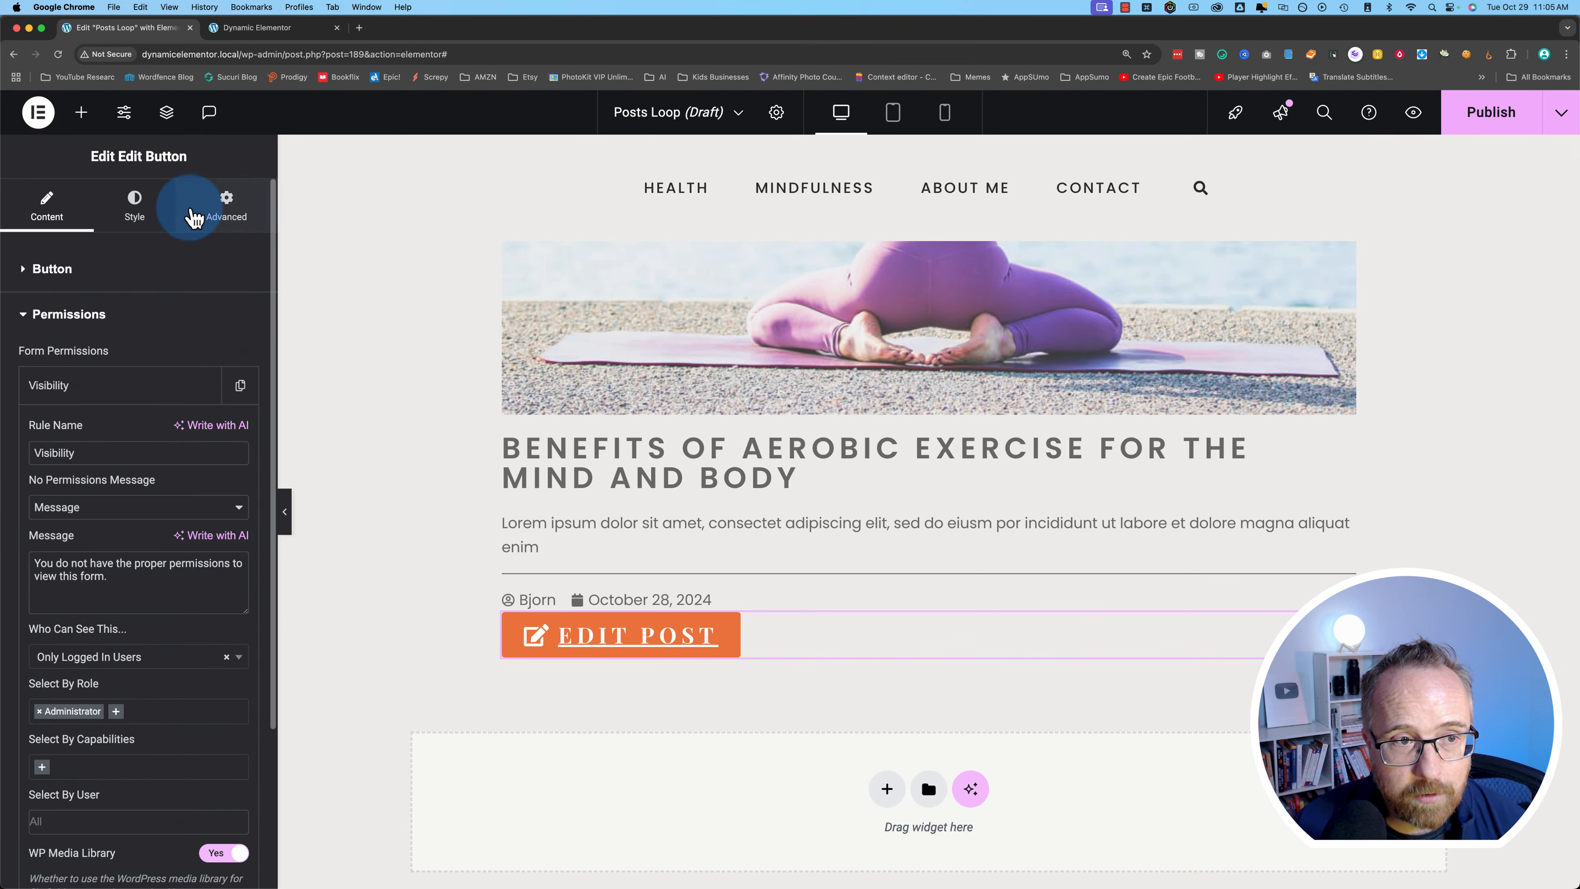
left_click(128, 208)
left_click(247, 313)
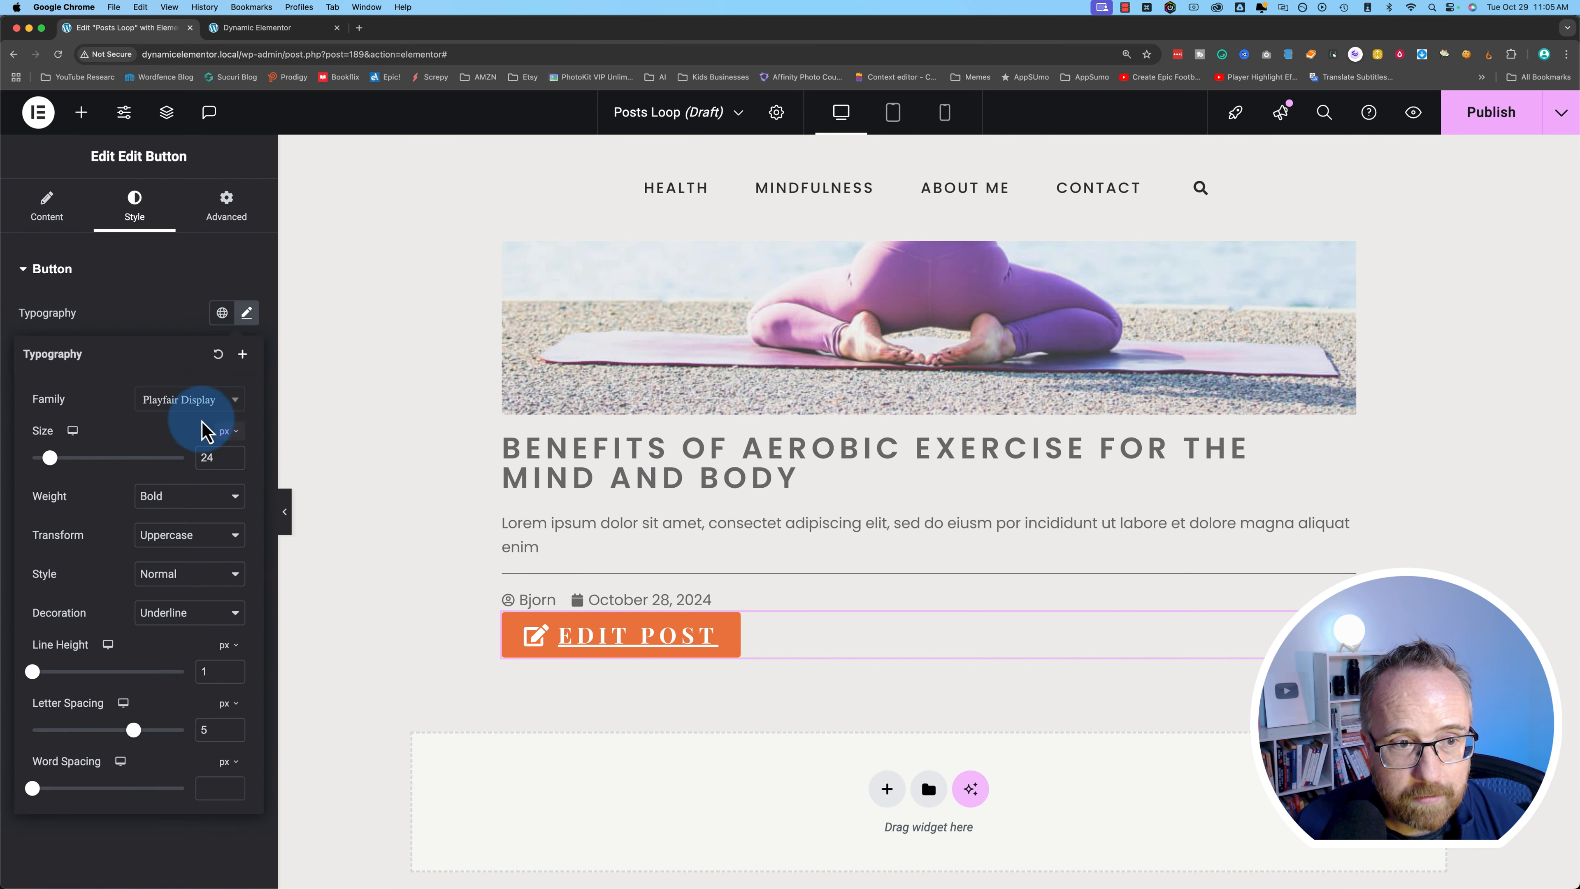
left_click(191, 411)
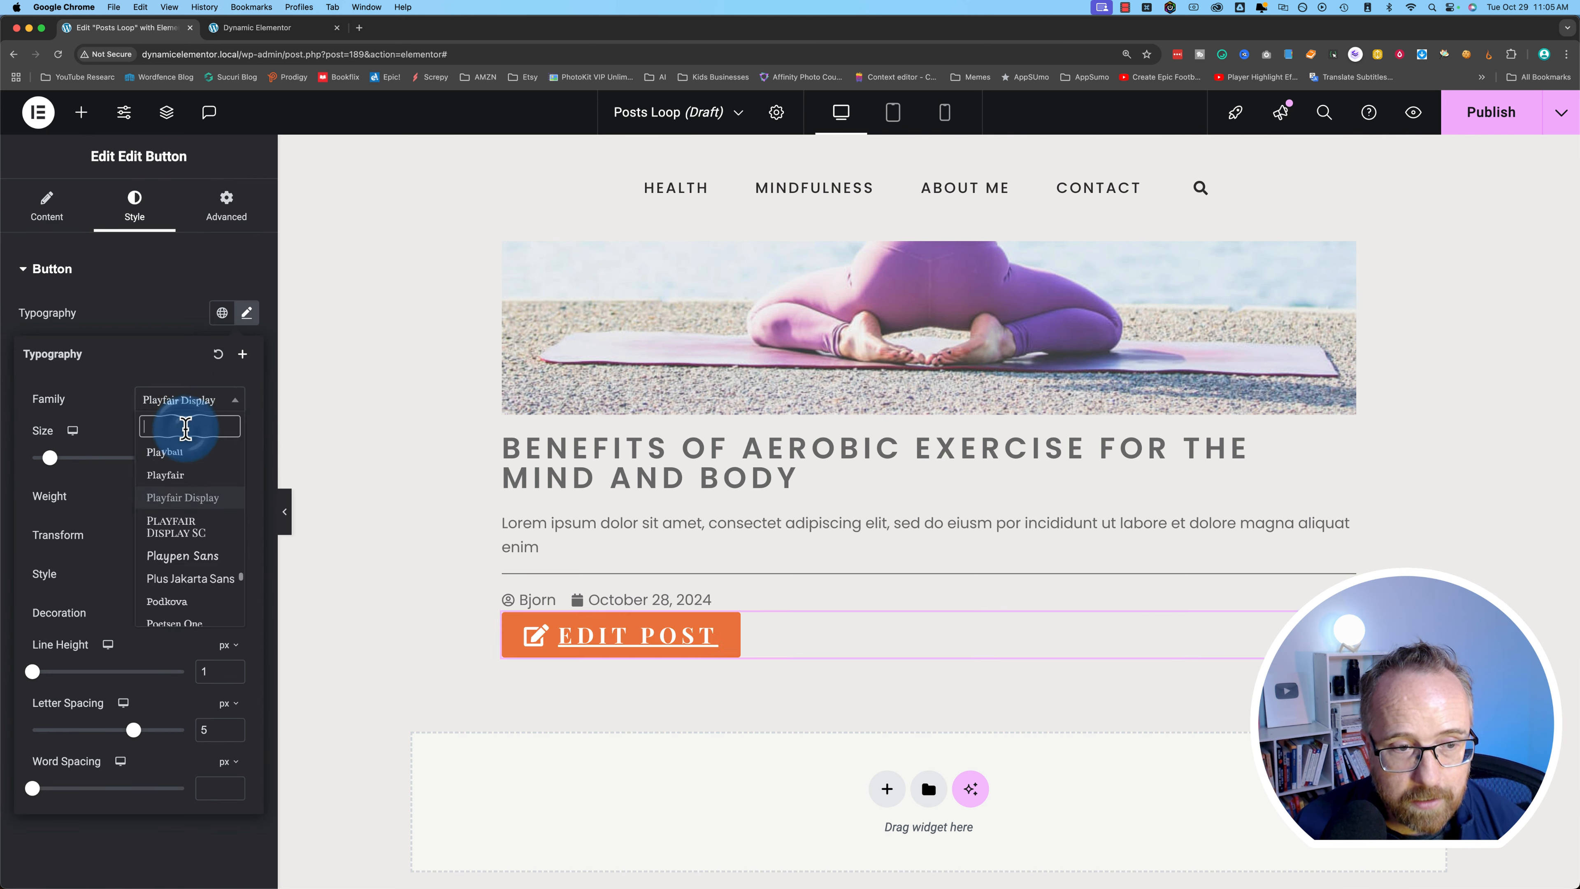
type("pop")
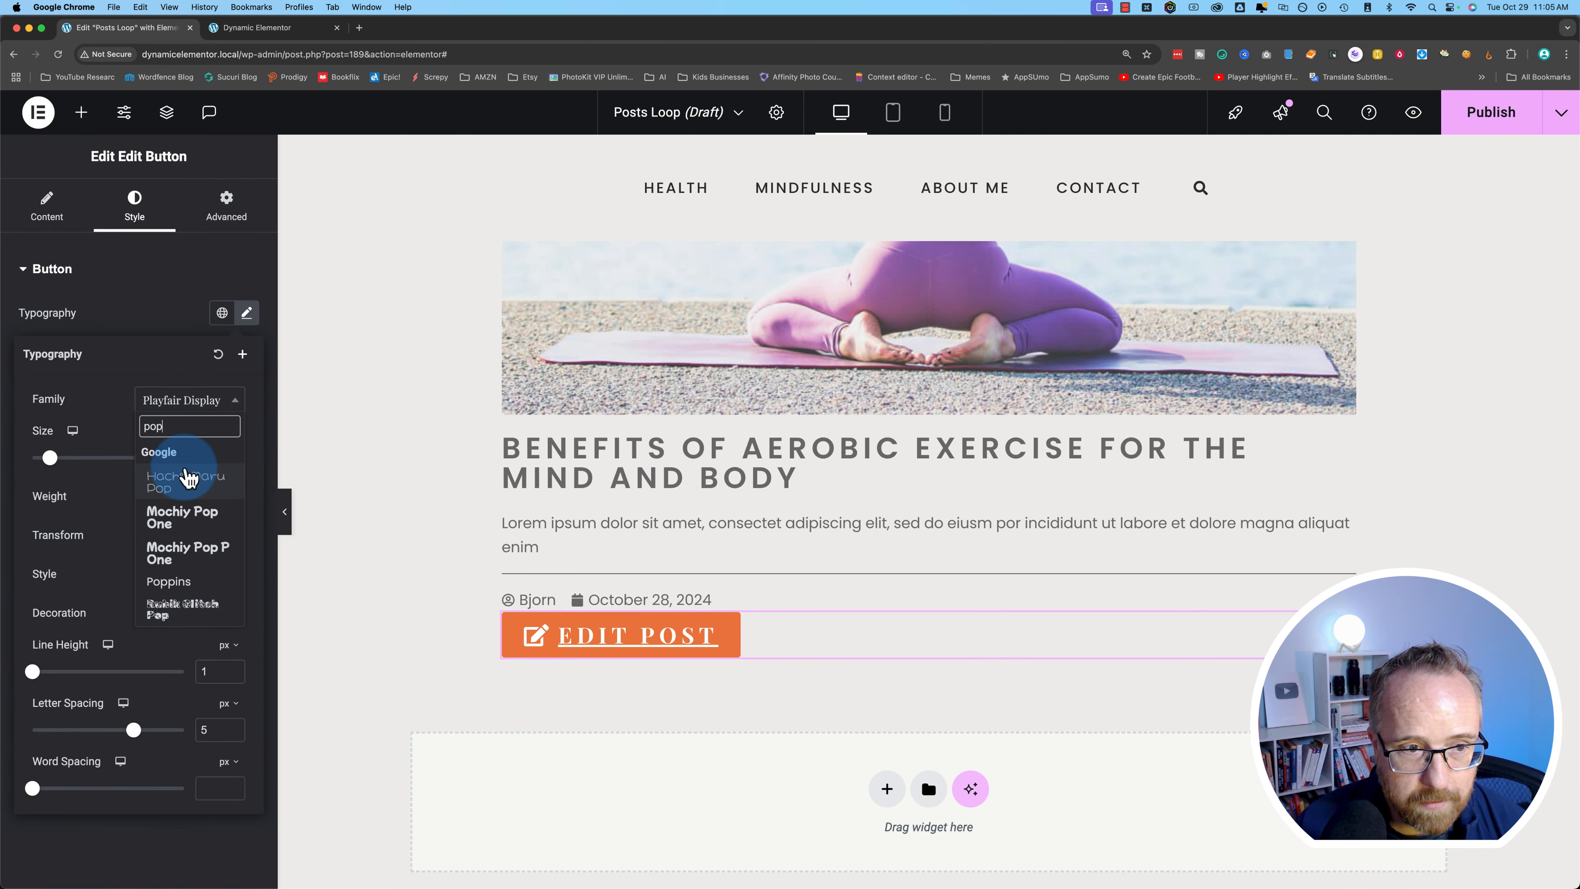
type("p")
left_click(182, 478)
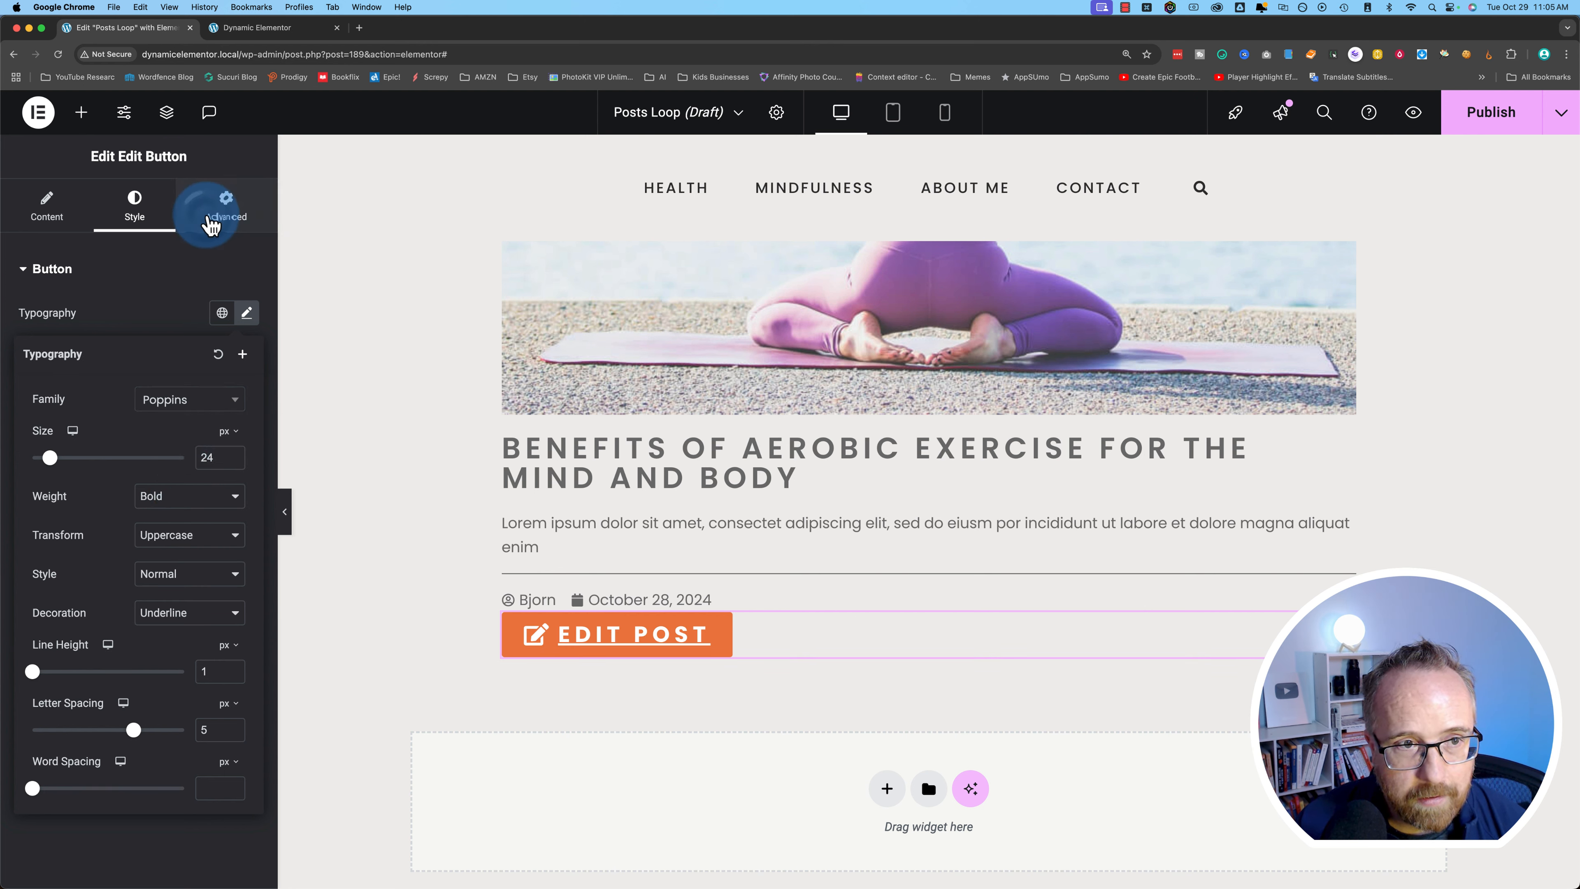
- Centre the button with Align Self and give it 25 px top padding
left_click(217, 212)
left_click(197, 511)
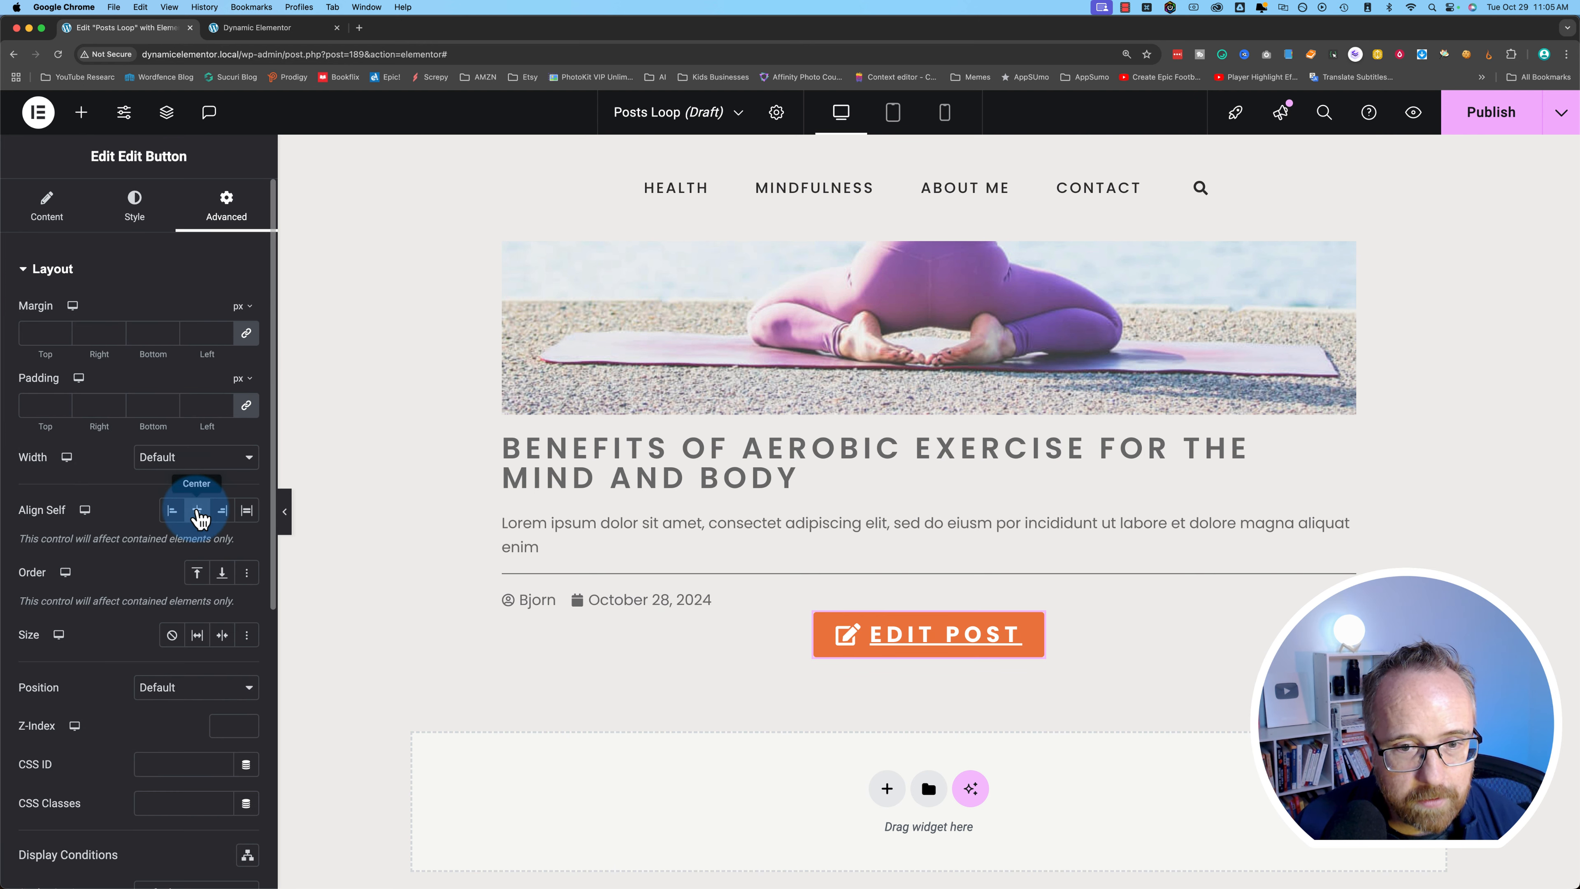
left_click(58, 406)
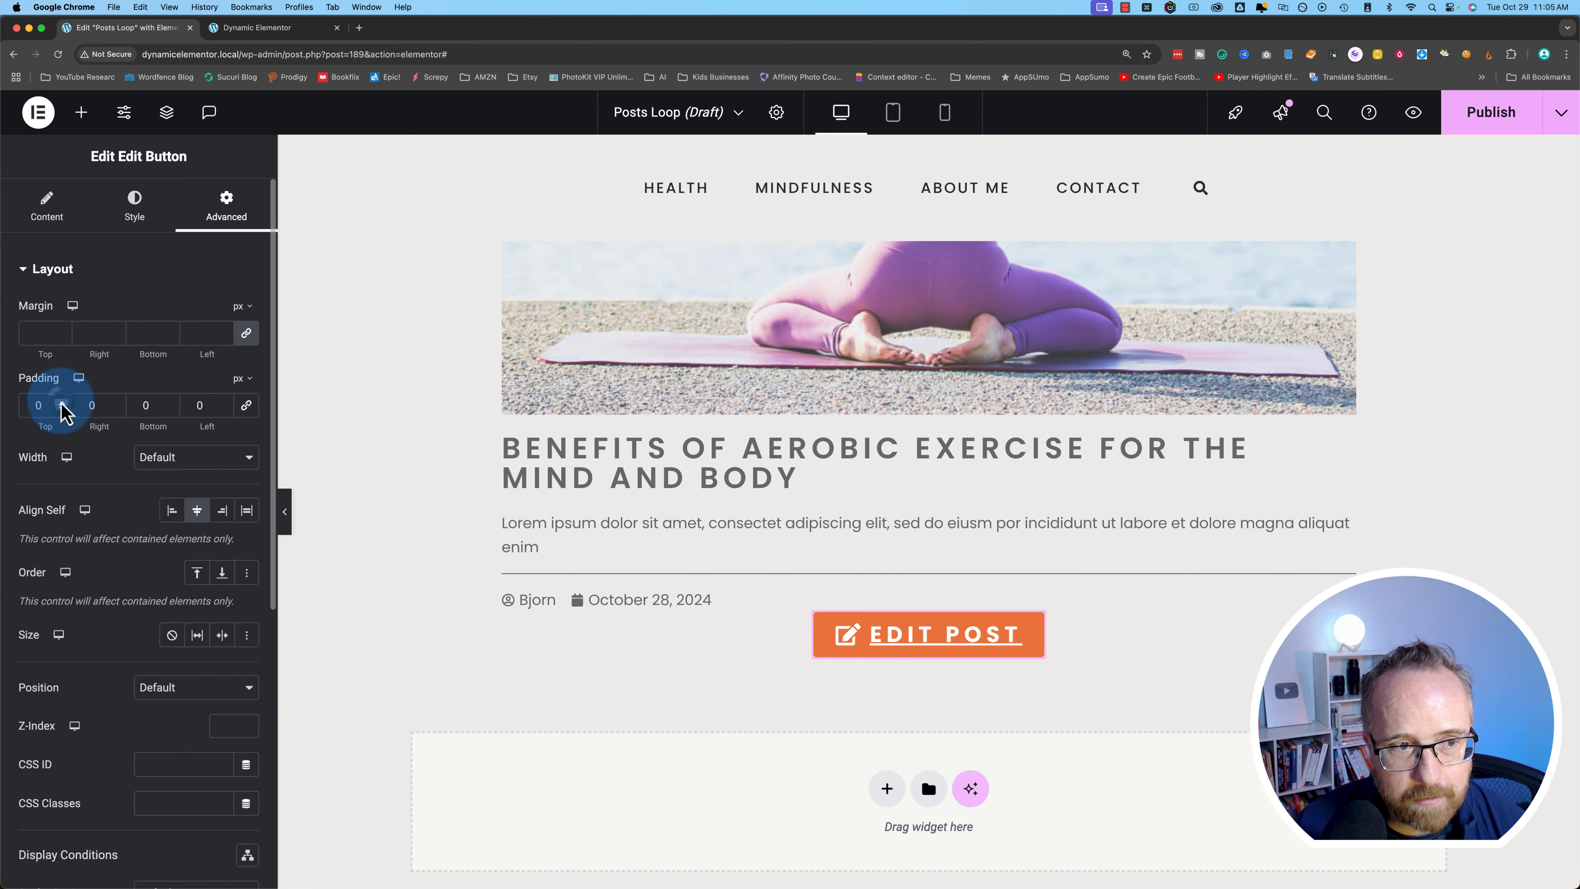
type("1")
key("BackSpace")
type("25")
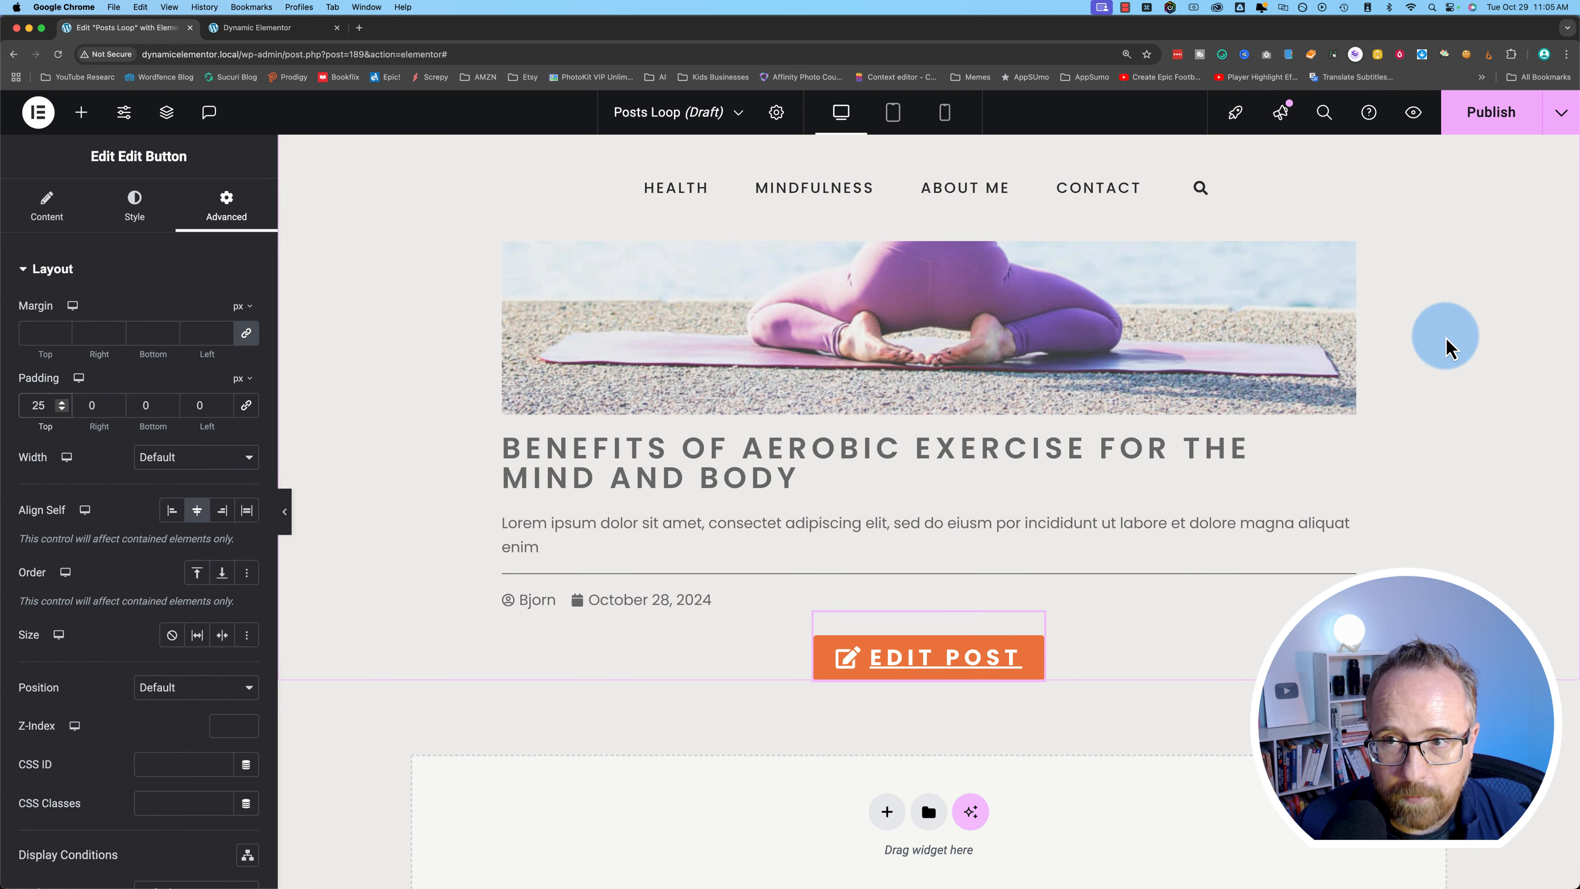
left_click(1479, 118)
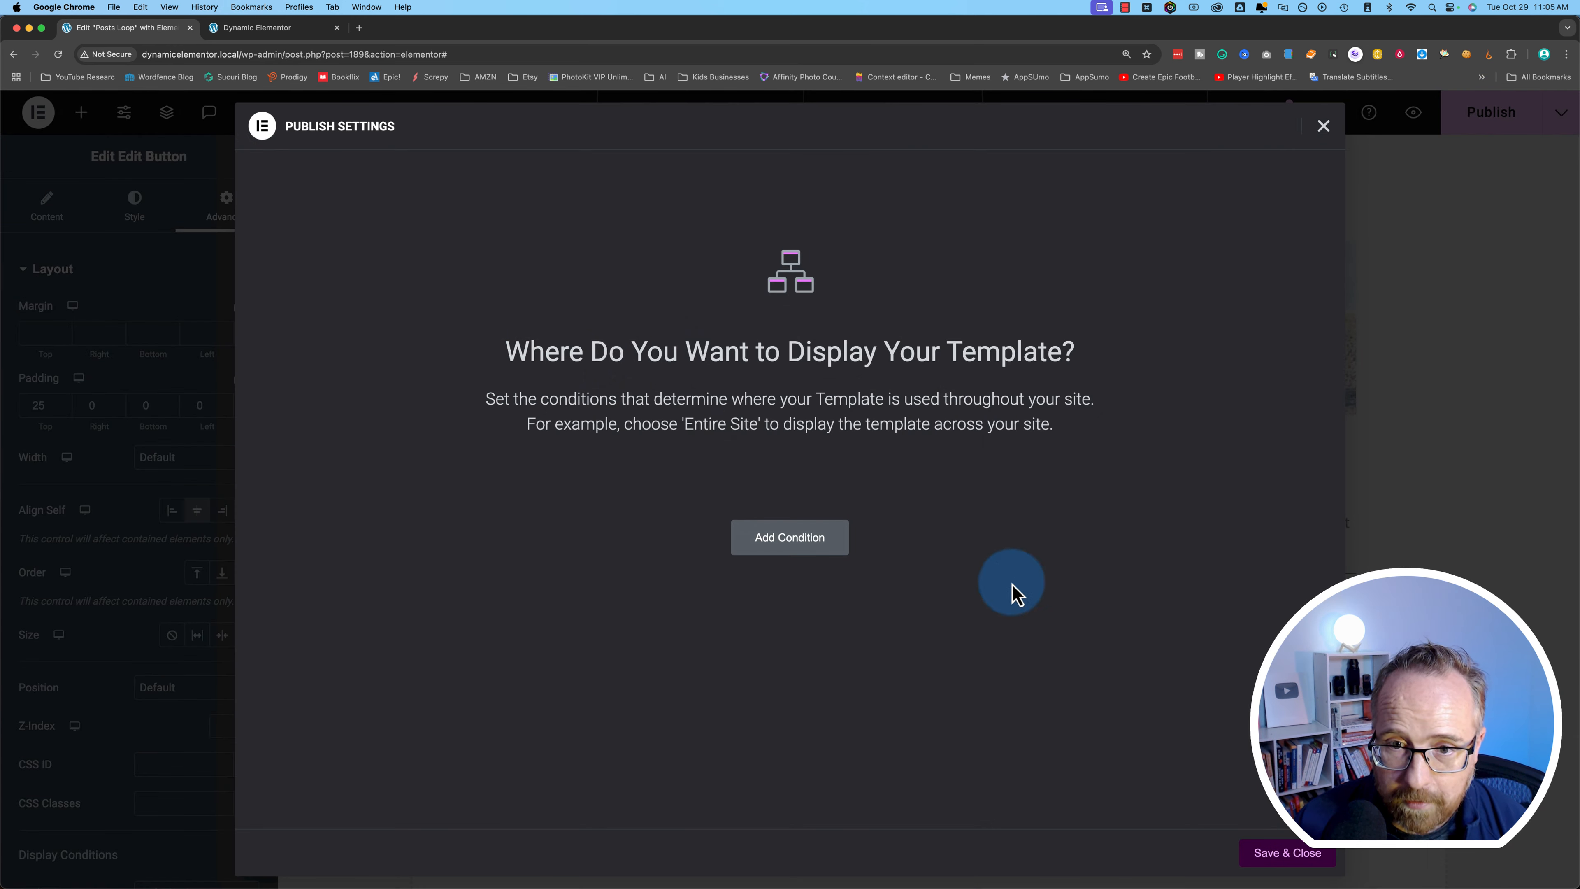
- Publish the Posts Loop template via Save & Close, then switch to the live site's home page
left_click(1303, 862)
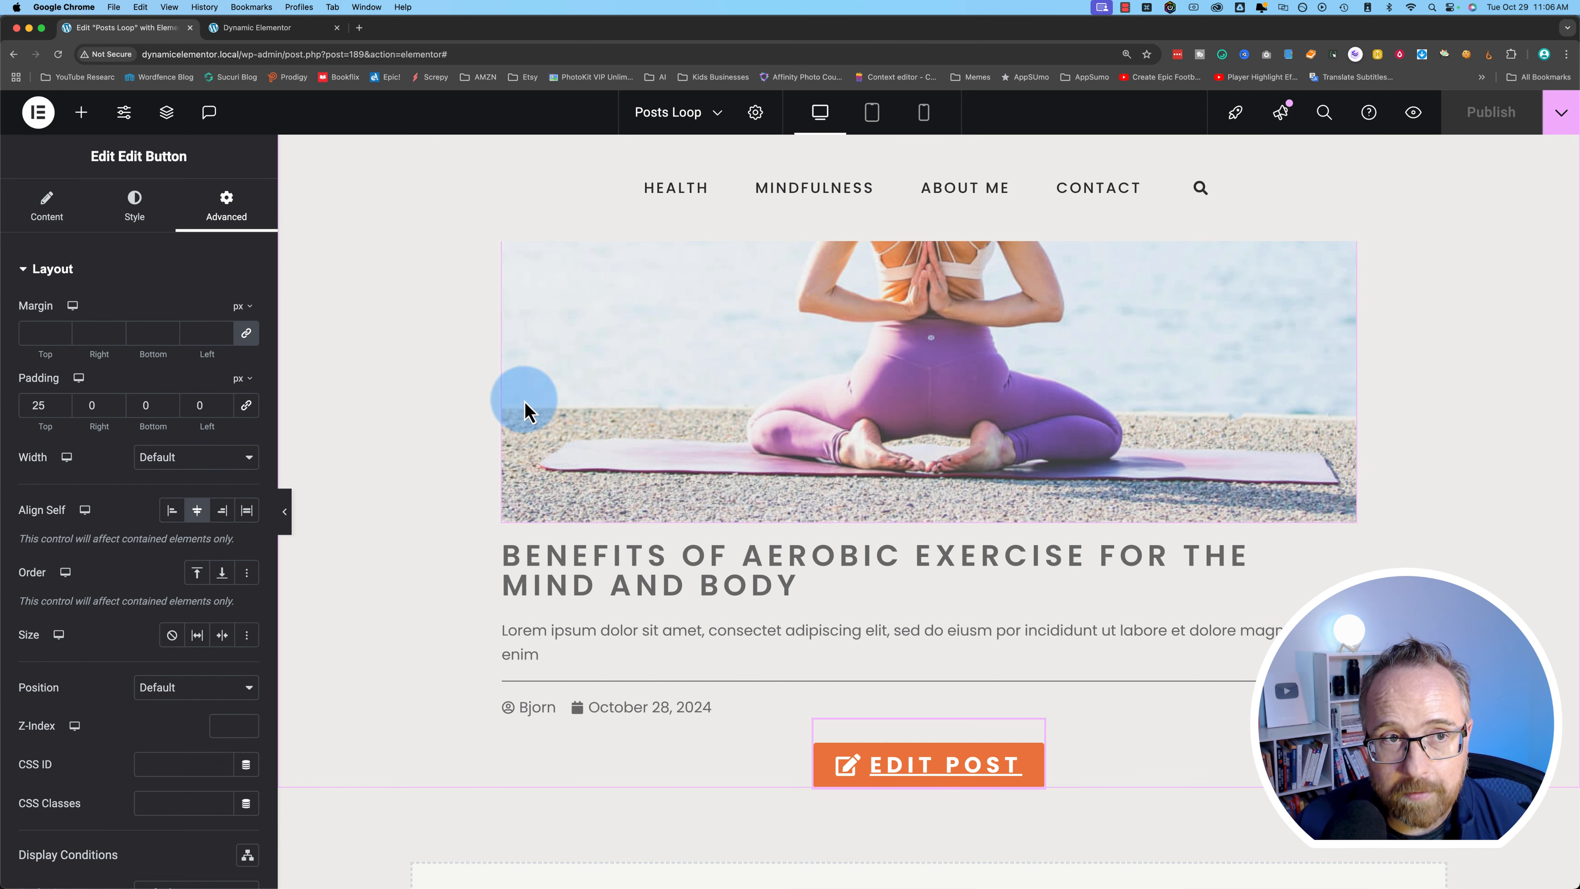
left_click(262, 28)
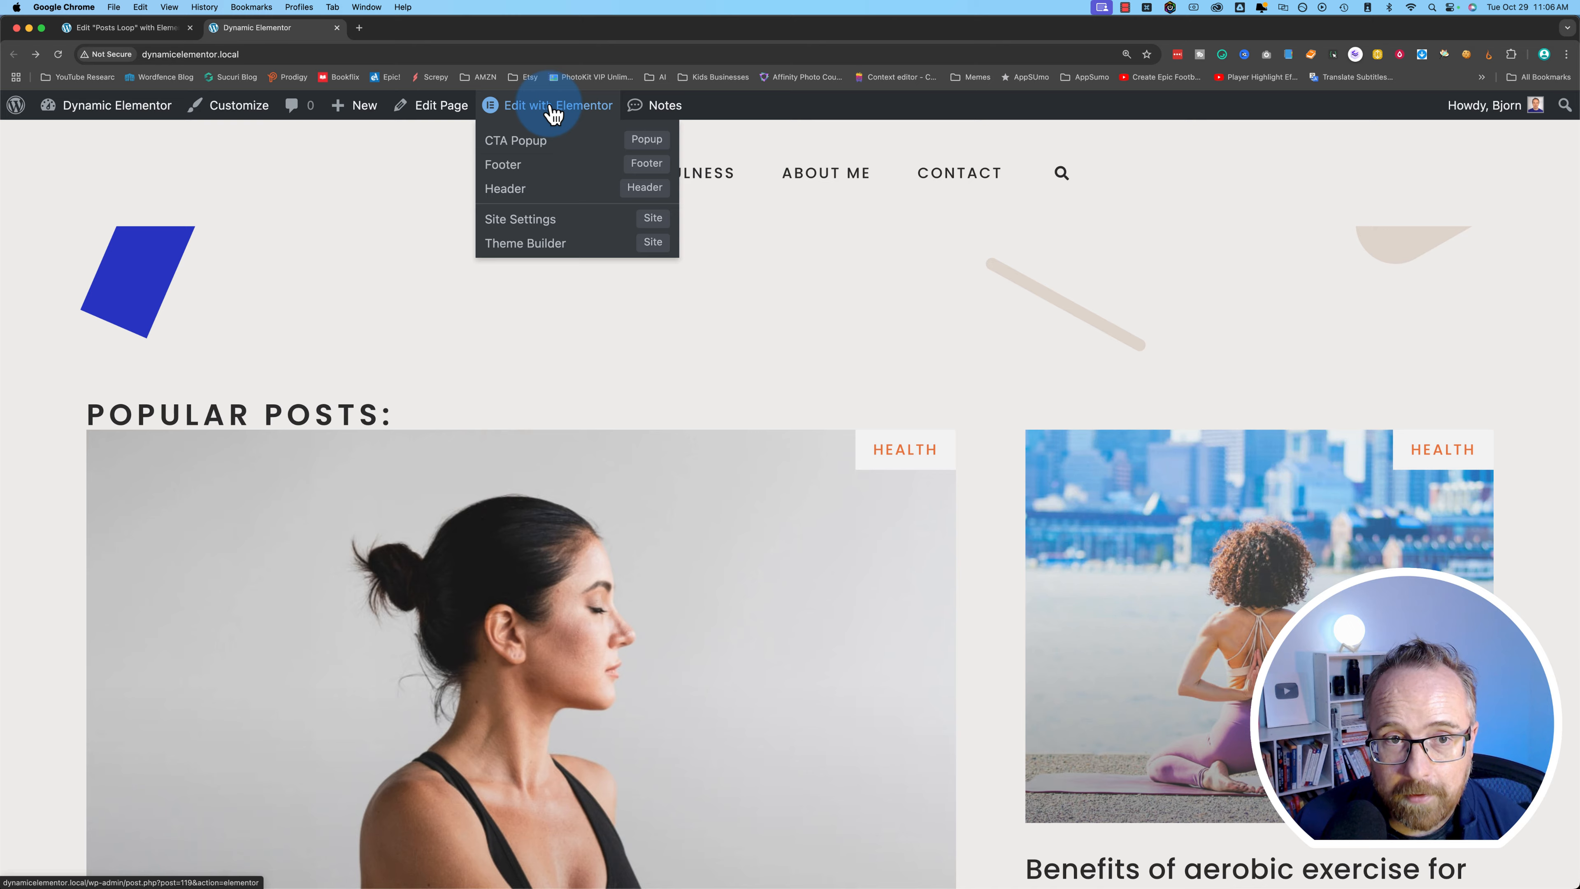
- Edit the home page in Elementor and set Popular Posts to the Custom skin with Posts Loop
left_click(553, 112)
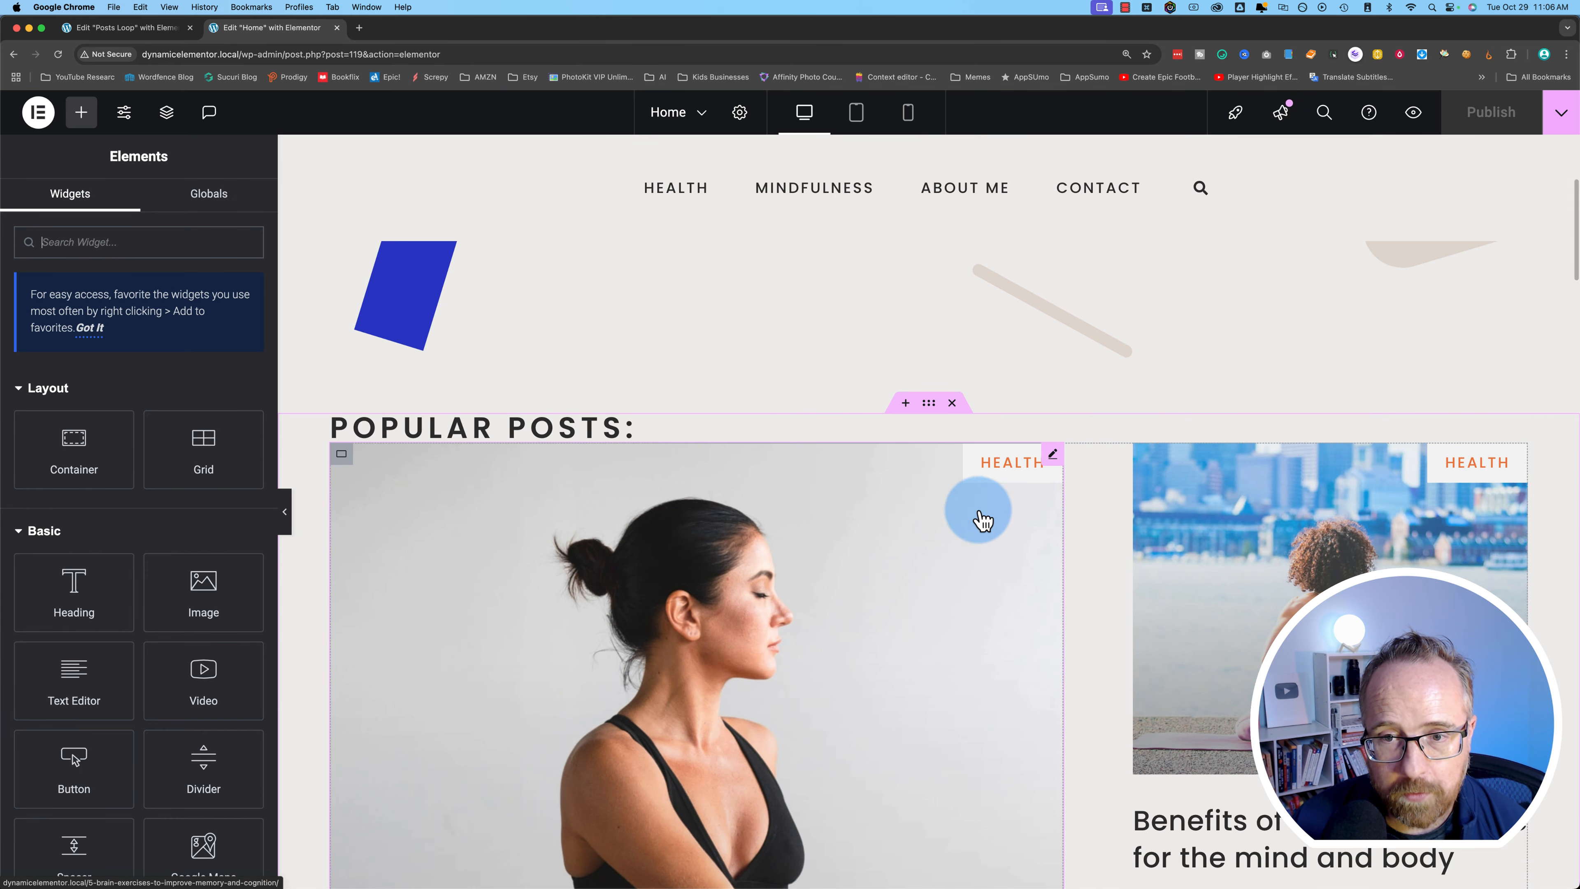
left_click(1053, 455)
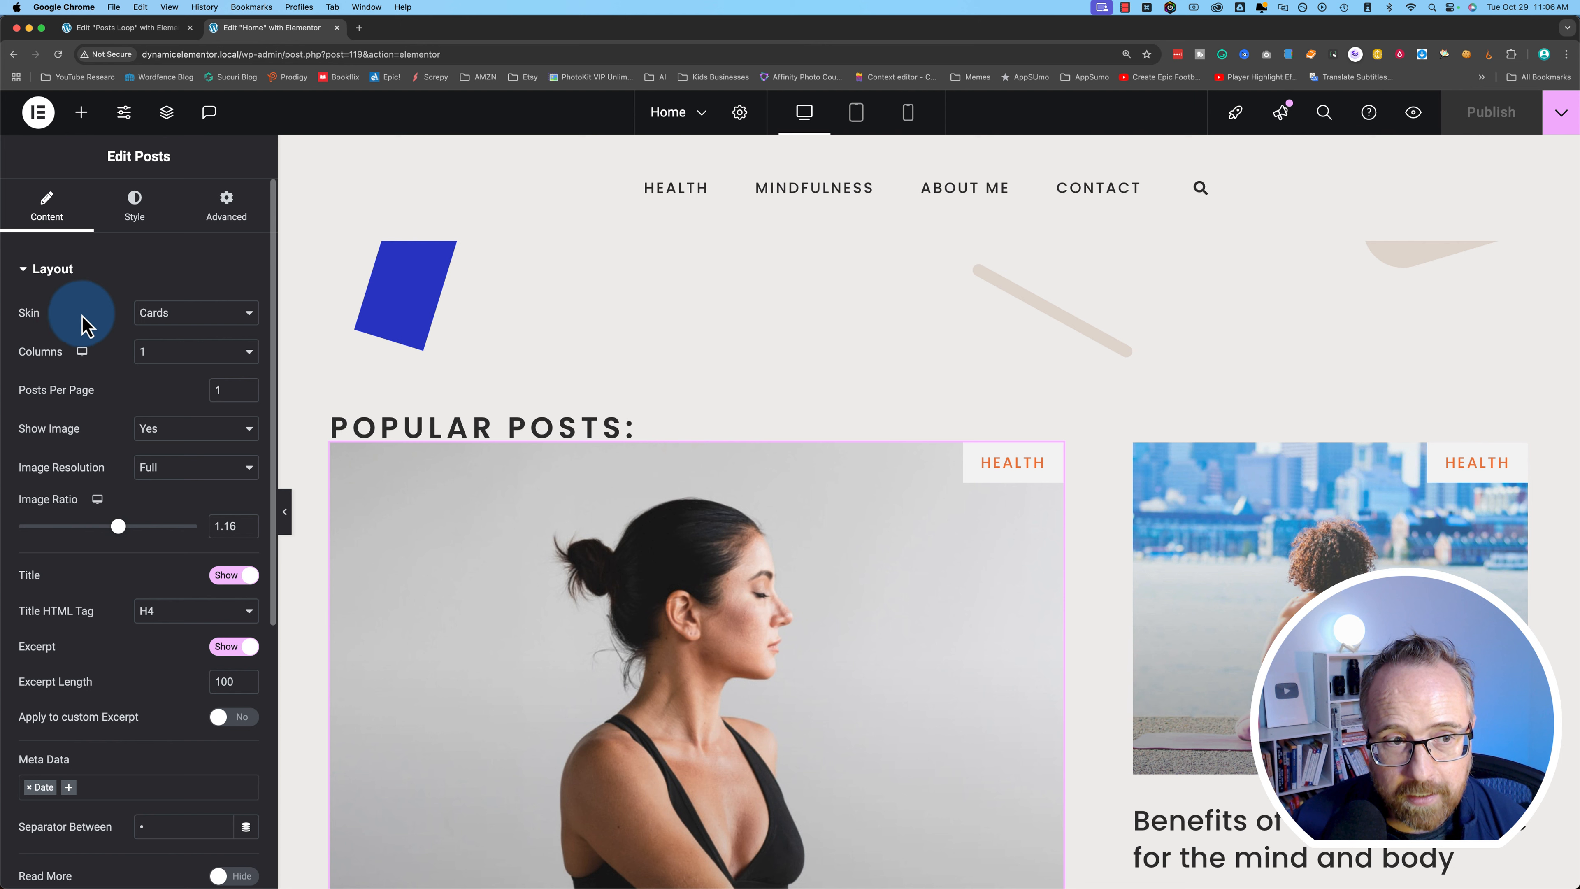
left_click(149, 316)
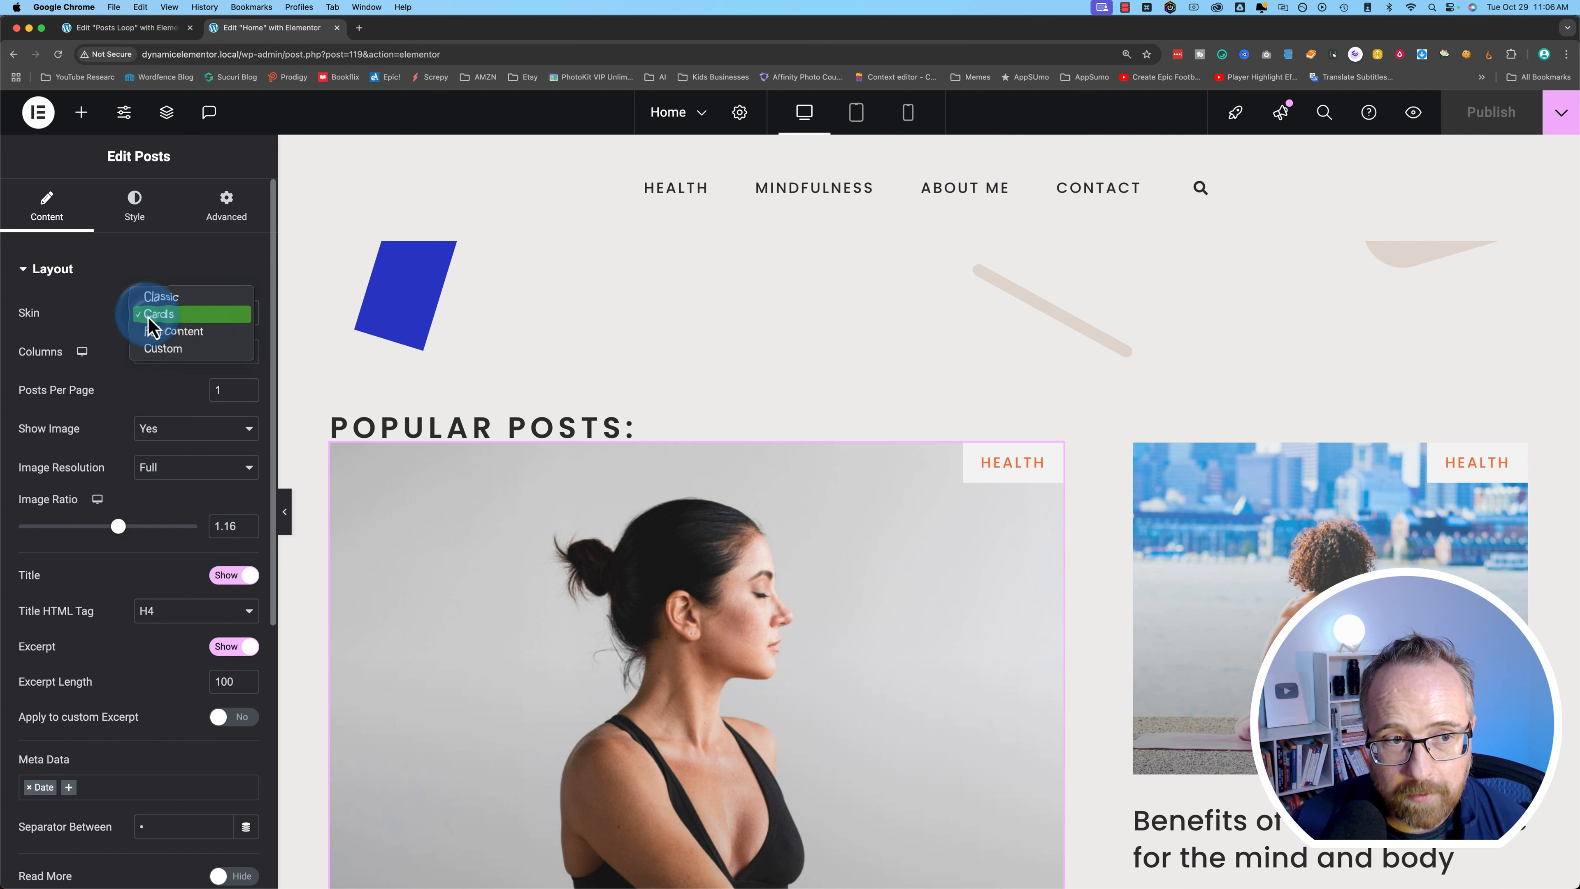
left_click(171, 352)
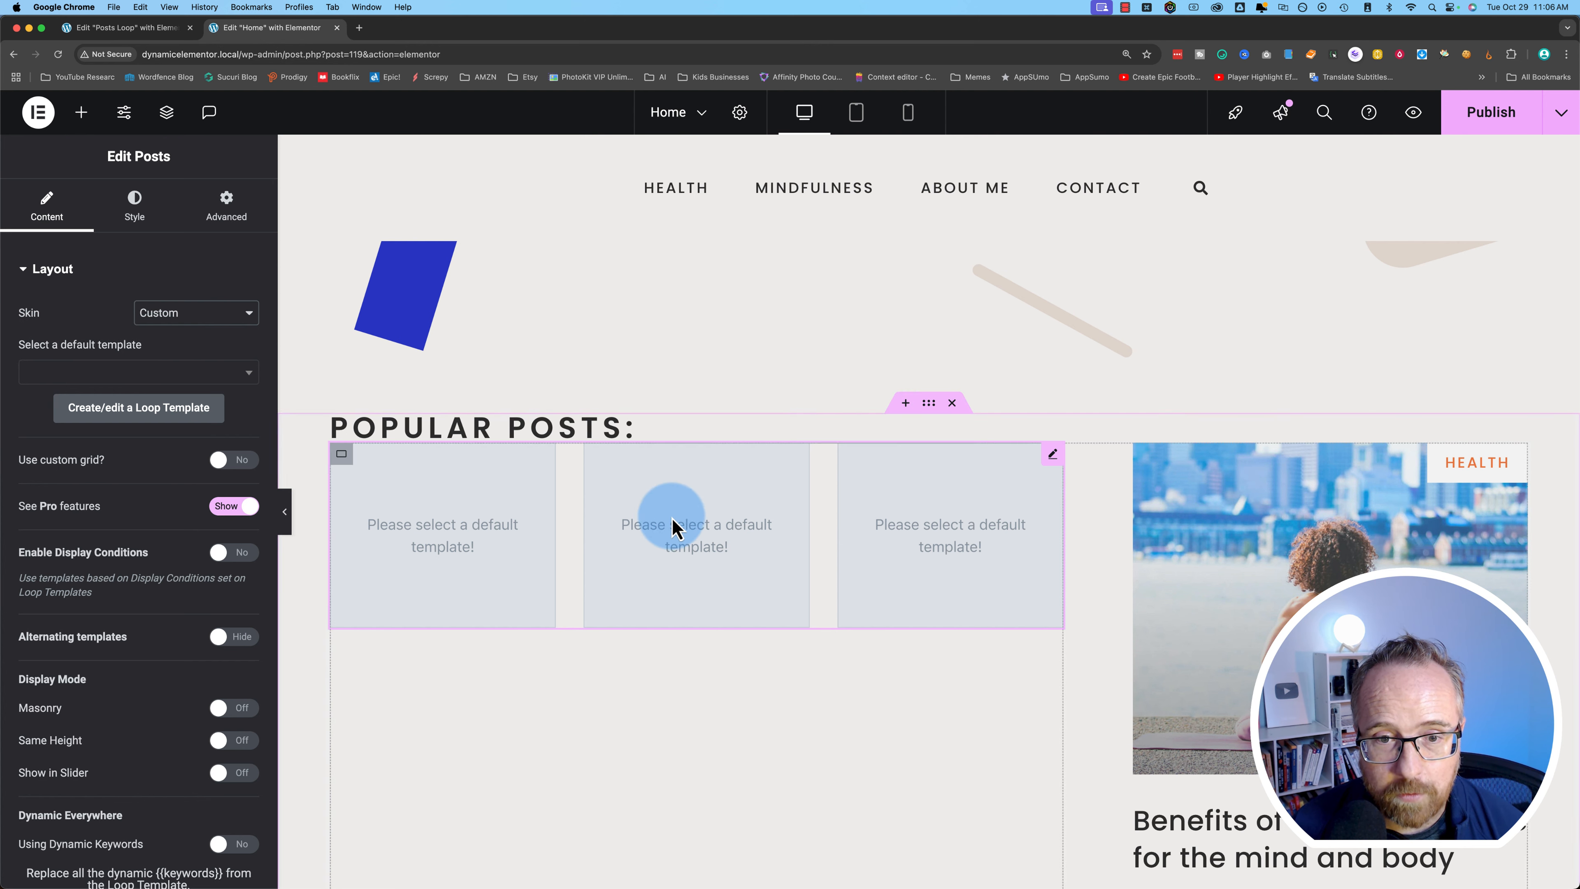
left_click(109, 374)
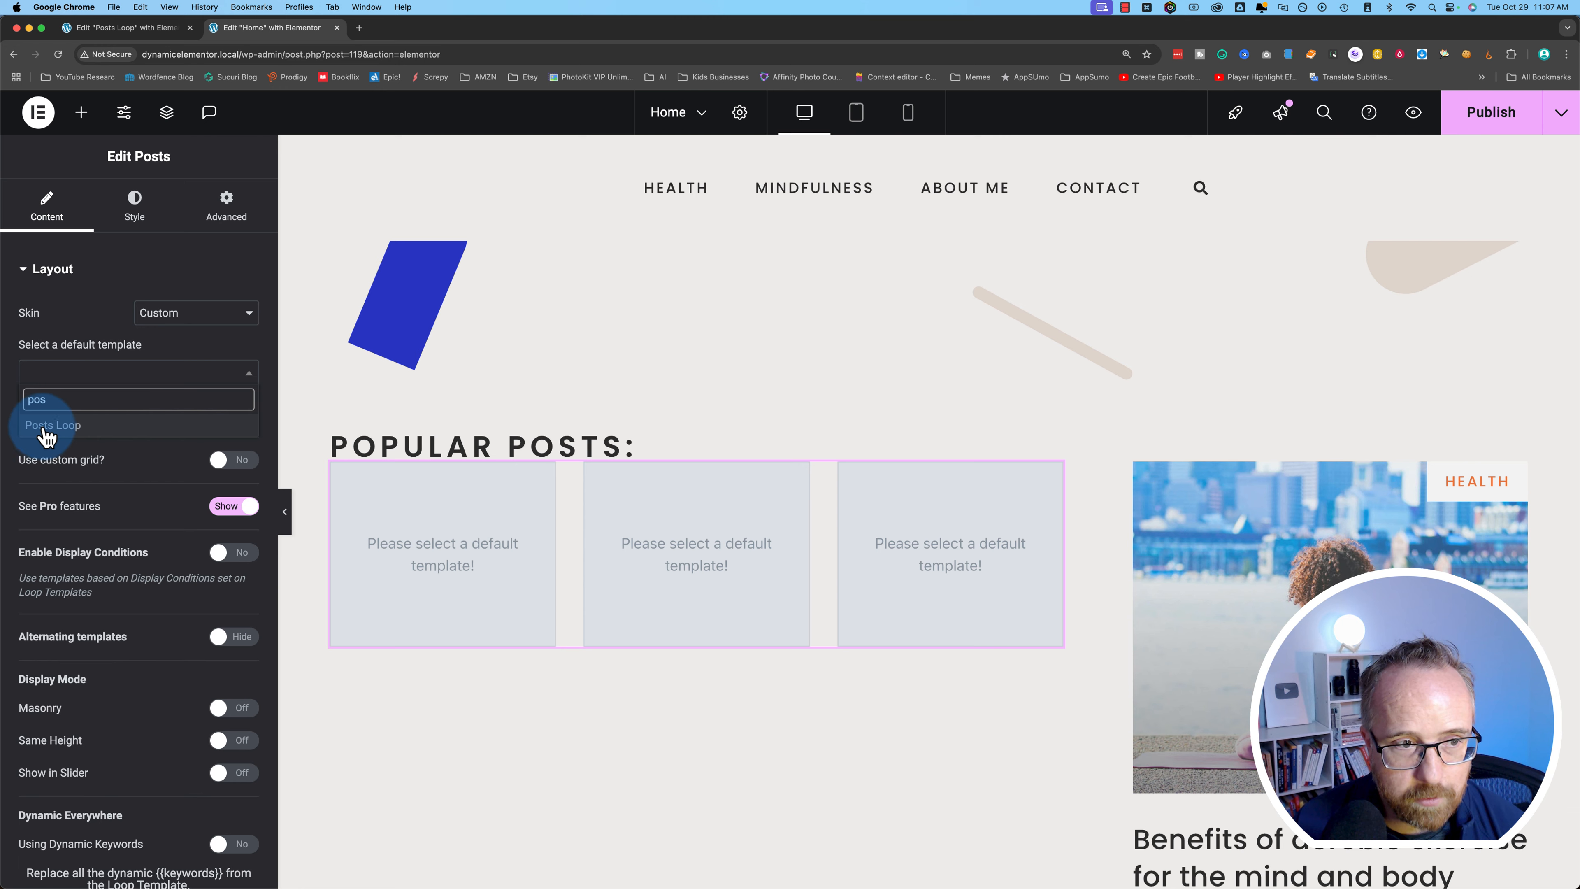
left_click(54, 426)
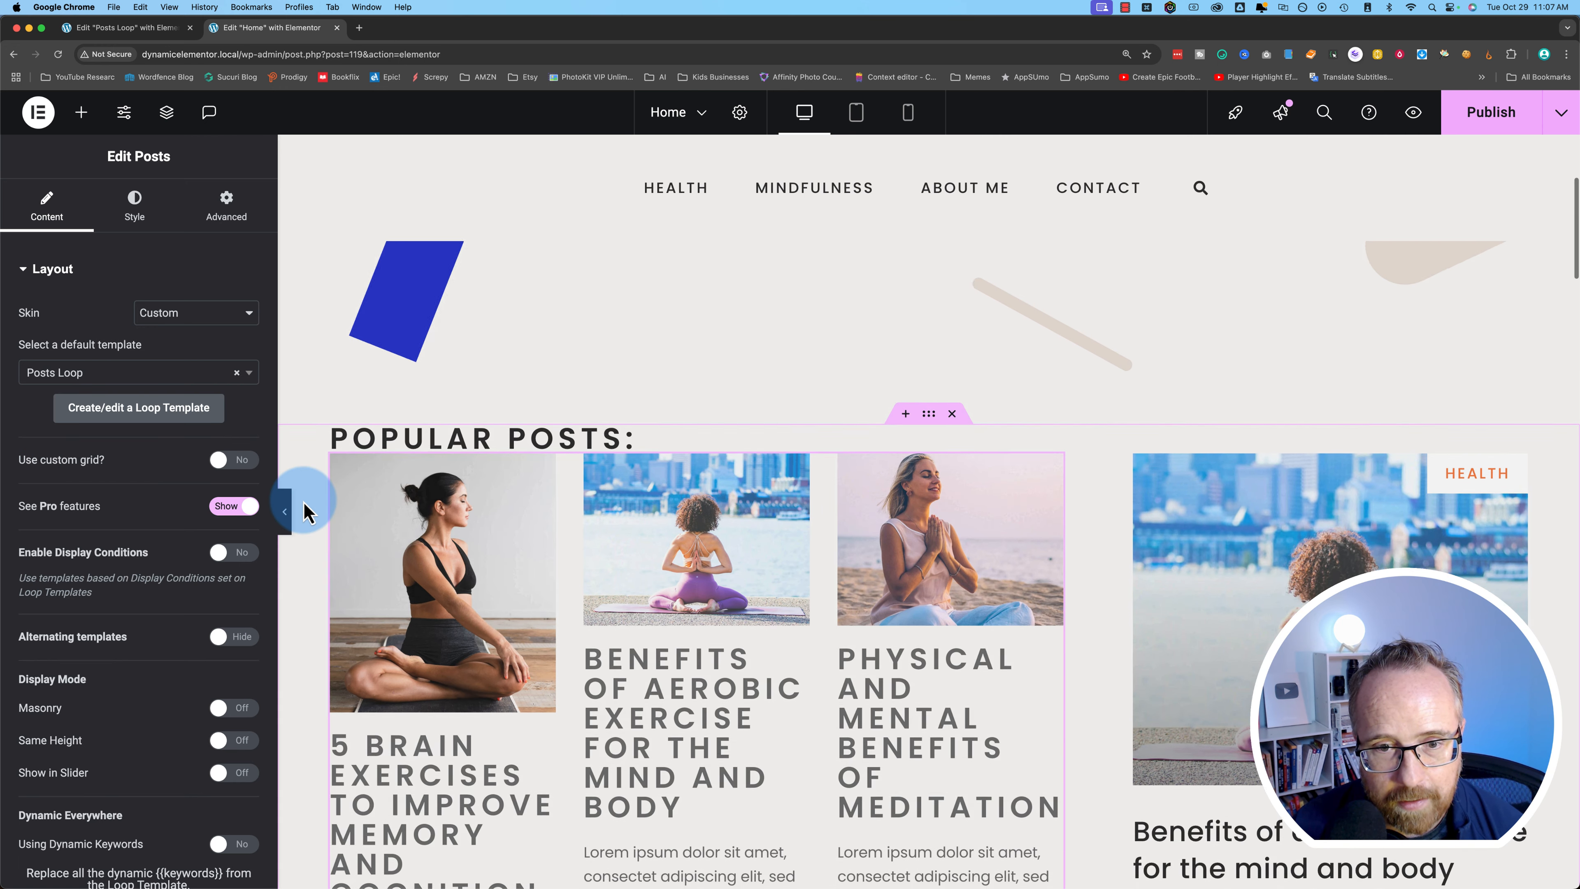
scroll(685, 511, "down", 3)
- Set the posts widget to show posts in a single column
scroll(795, 567, "down", 5)
scroll(794, 557, "up", 4)
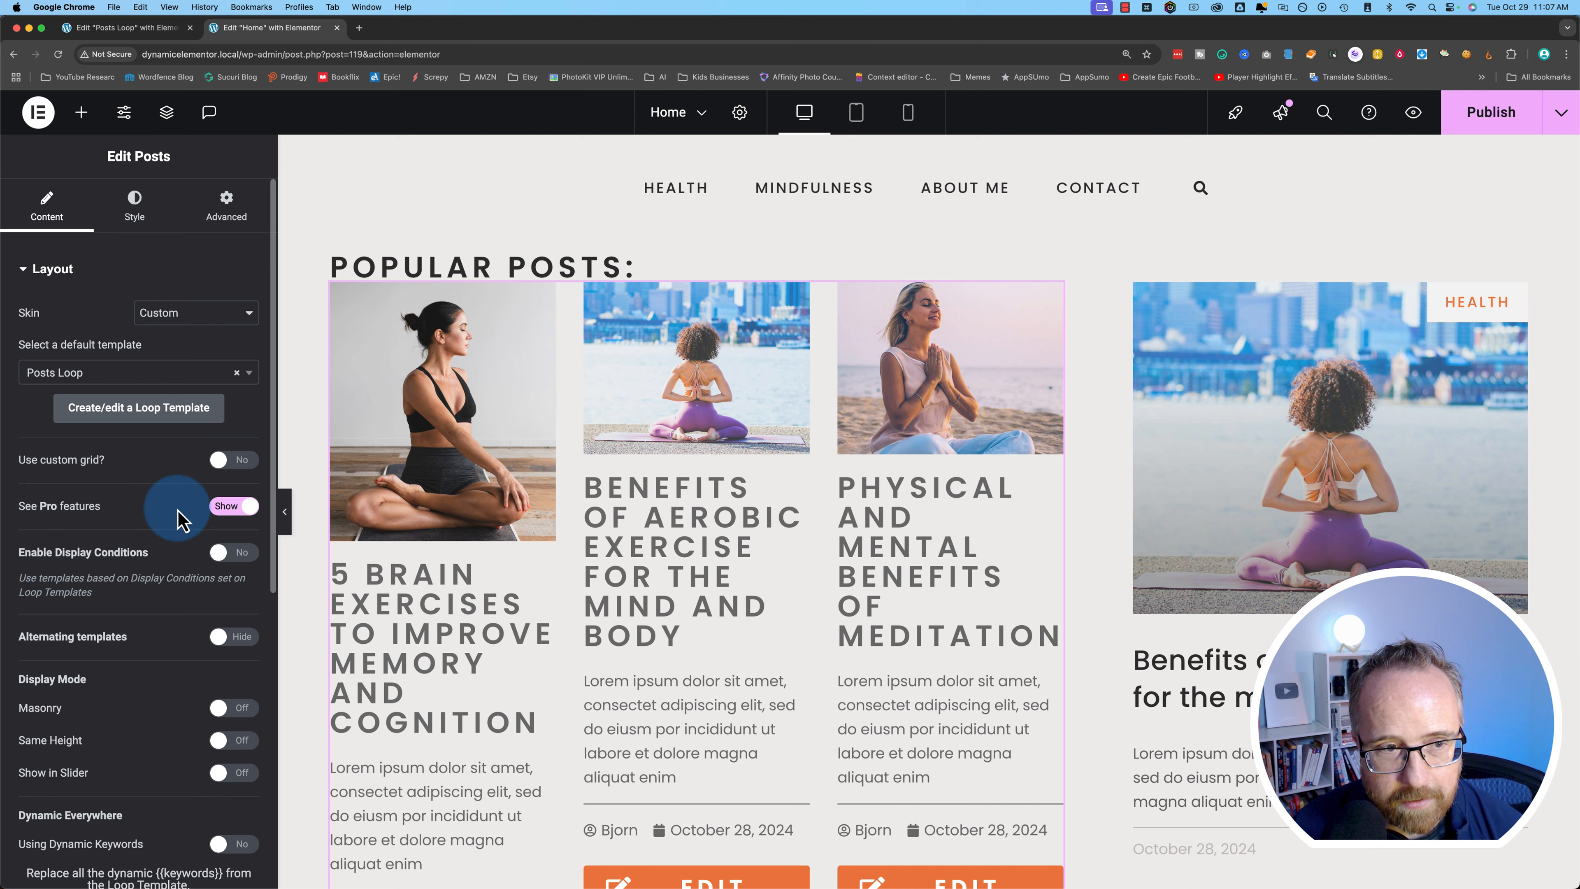
scroll(178, 520, "down", 6)
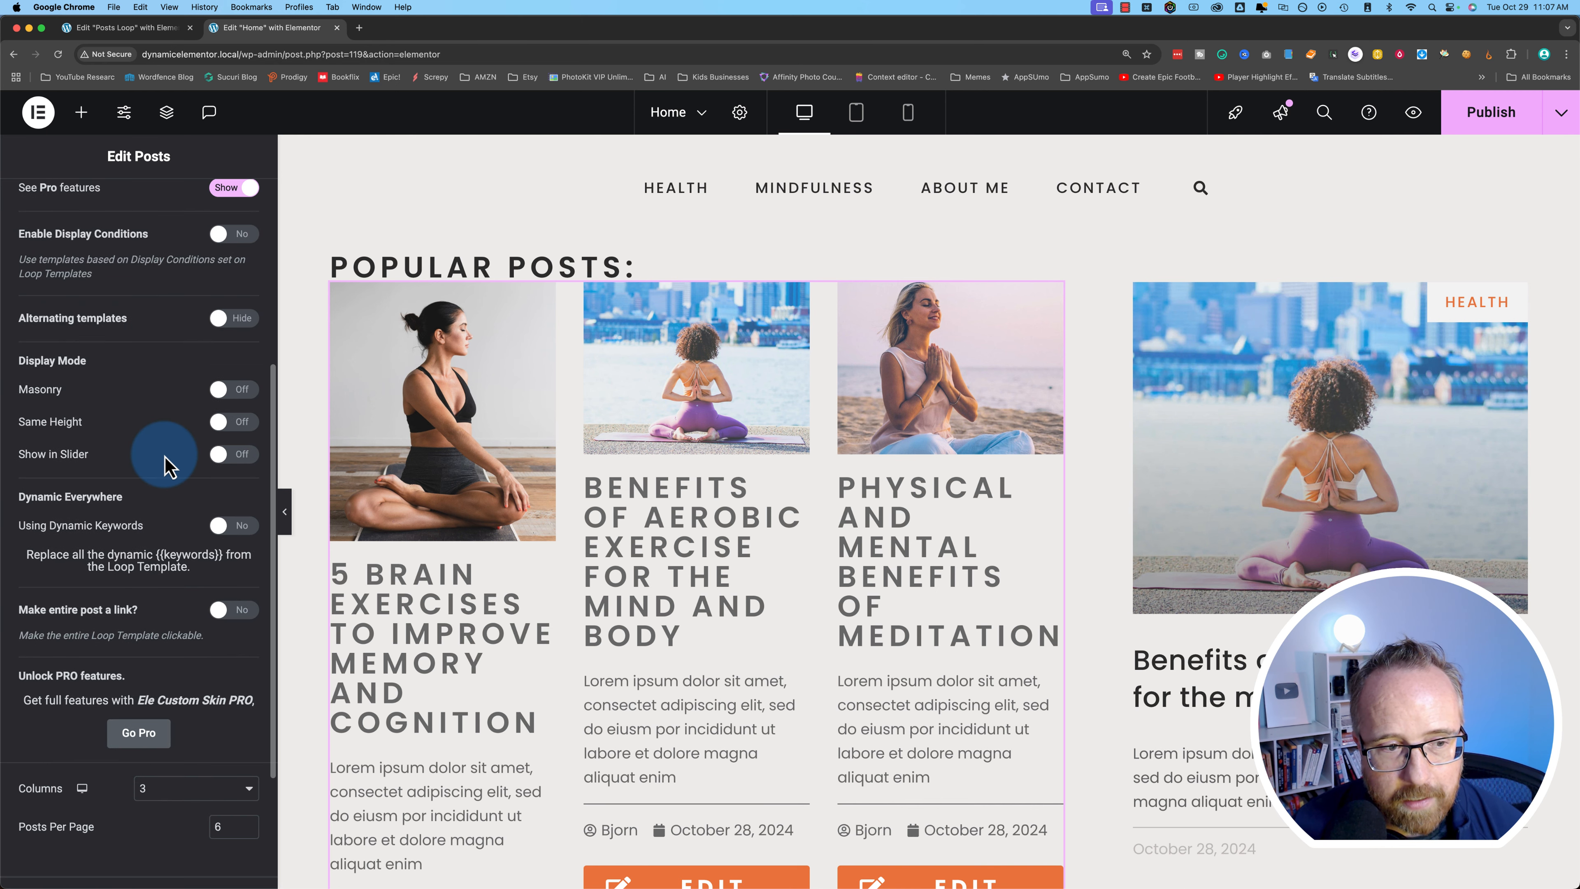
scroll(166, 464, "down", 4)
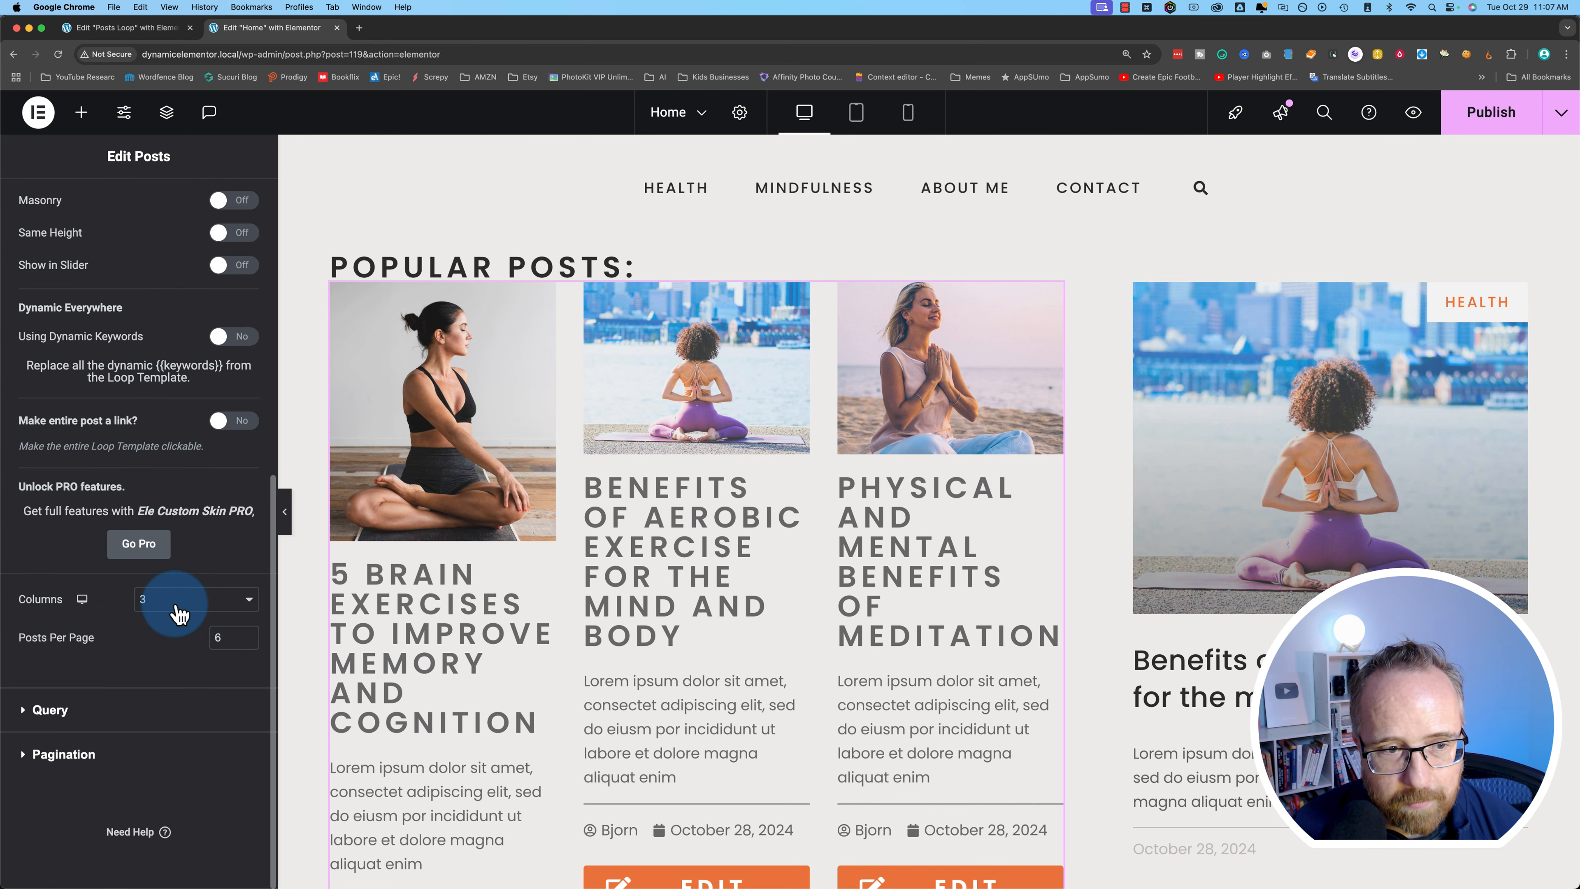
left_click(153, 565)
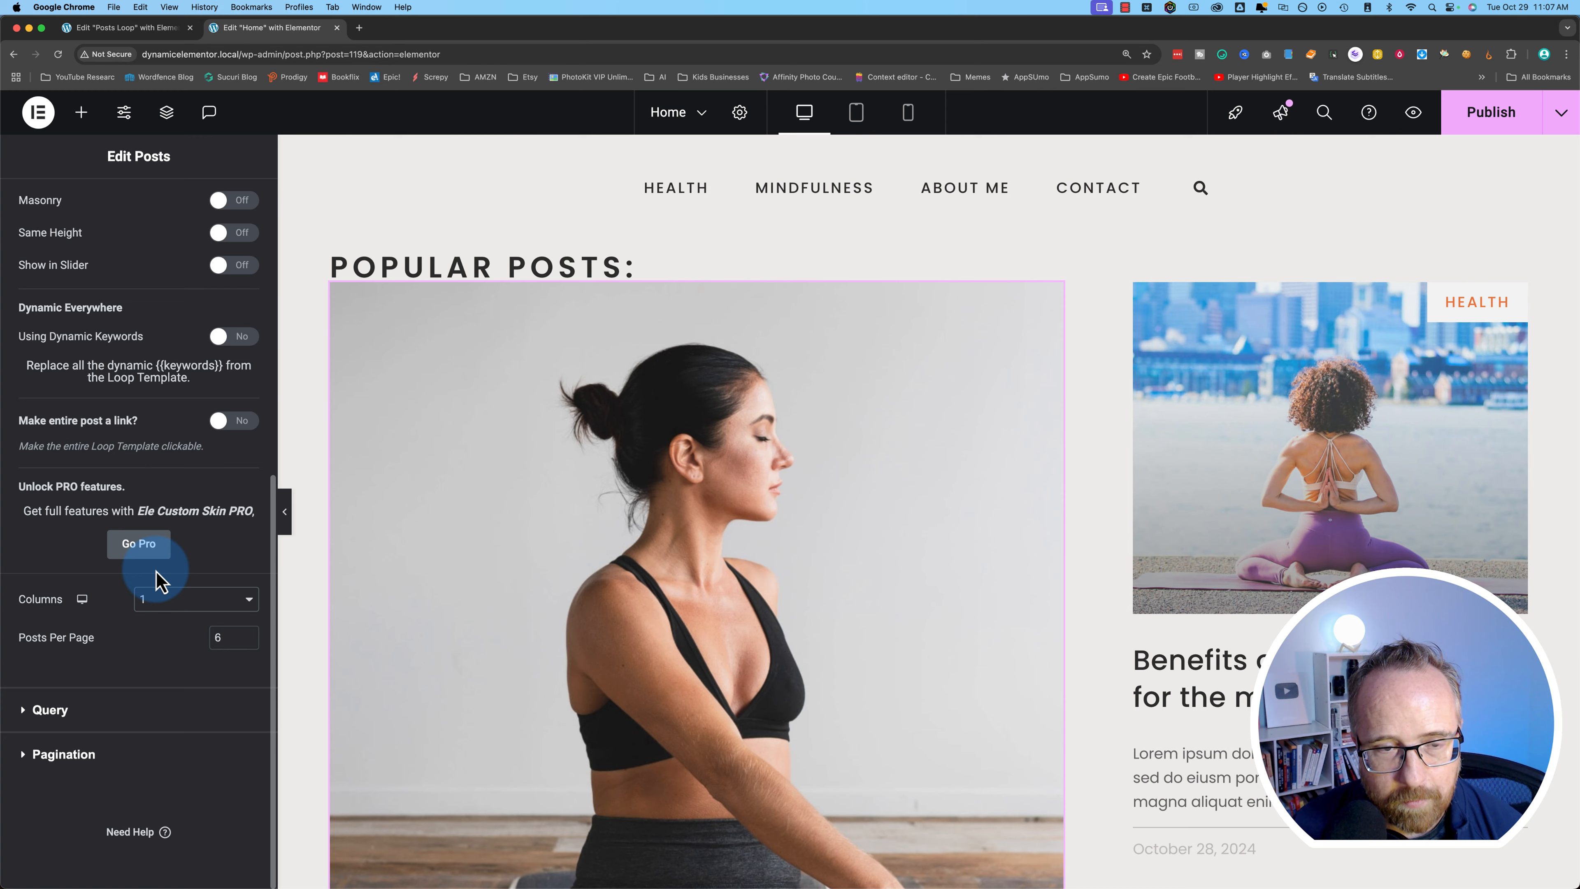
- Check the Posts Loop template editor, then return to the Home page's Edit Posts panel
scroll(675, 684, "down", 3)
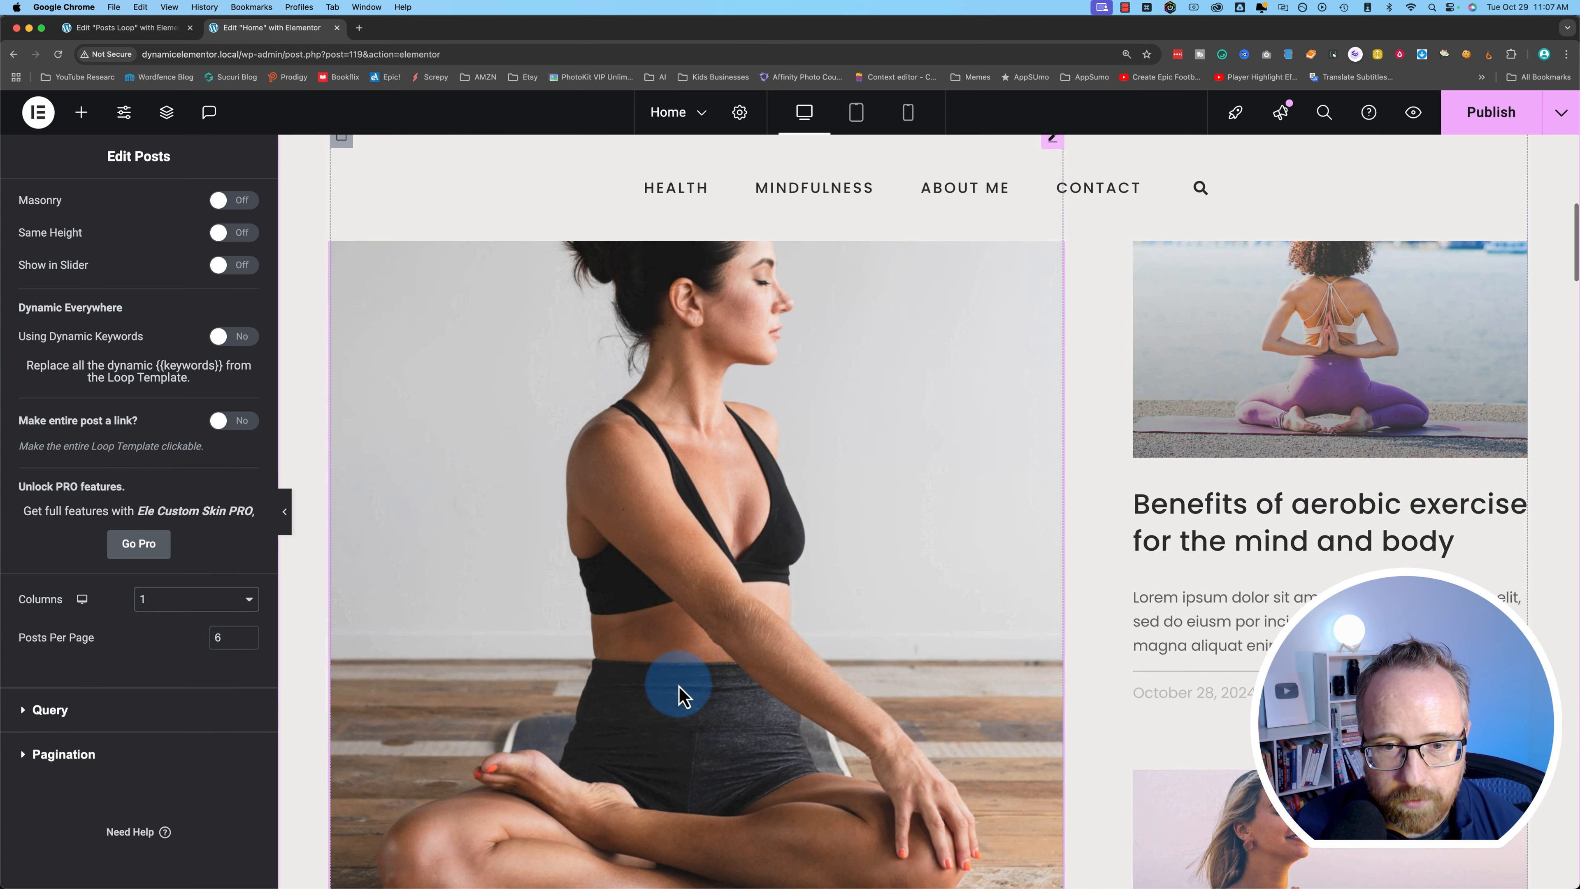
scroll(678, 694, "down", 8)
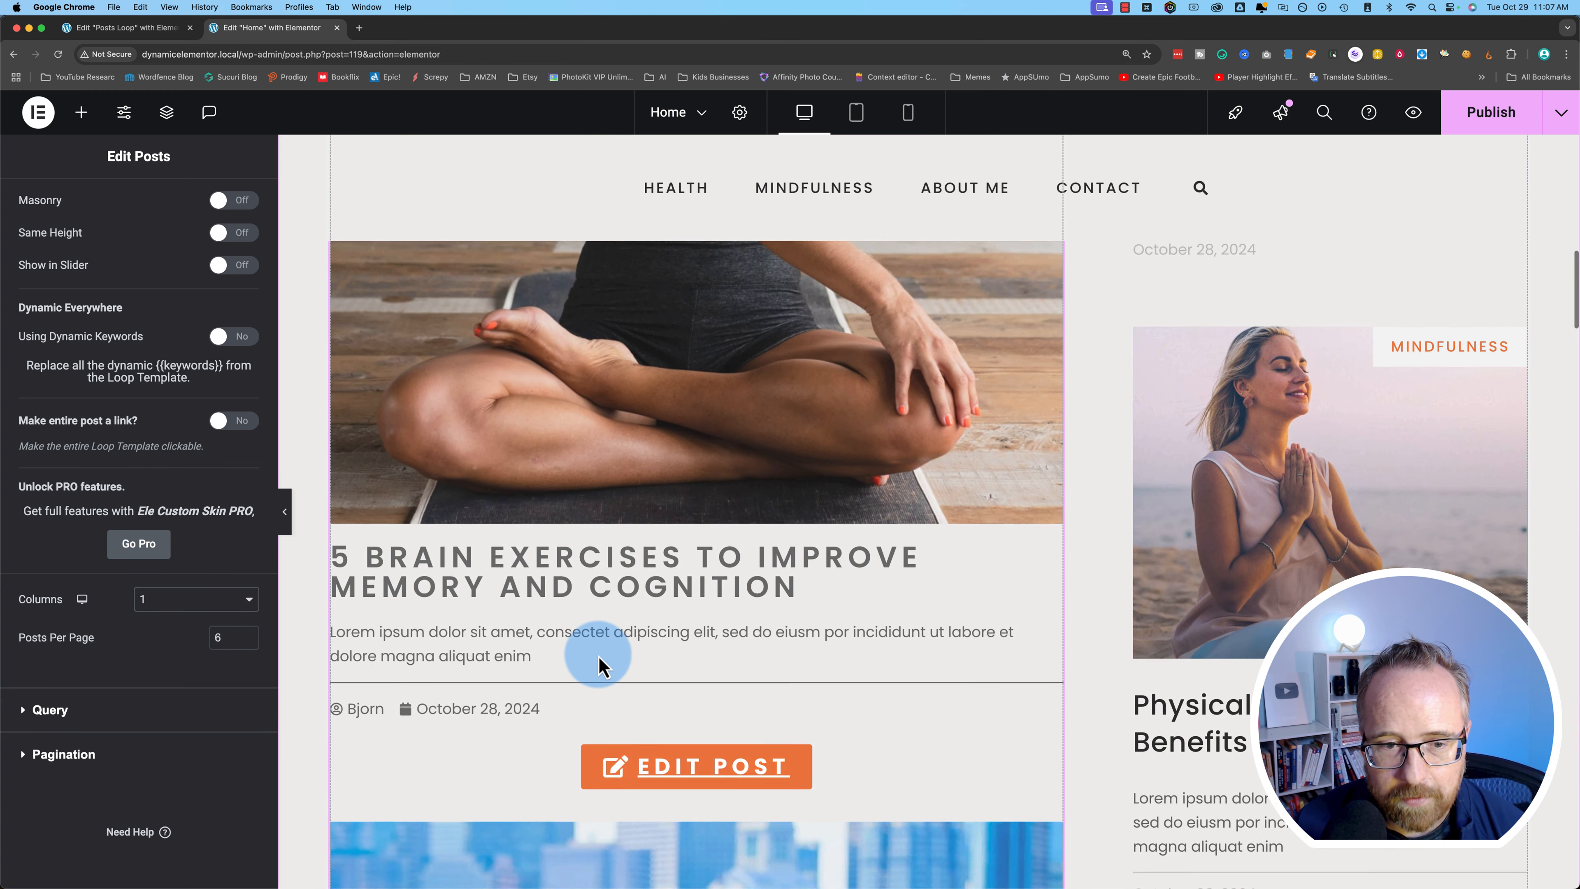
scroll(601, 666, "down", 2)
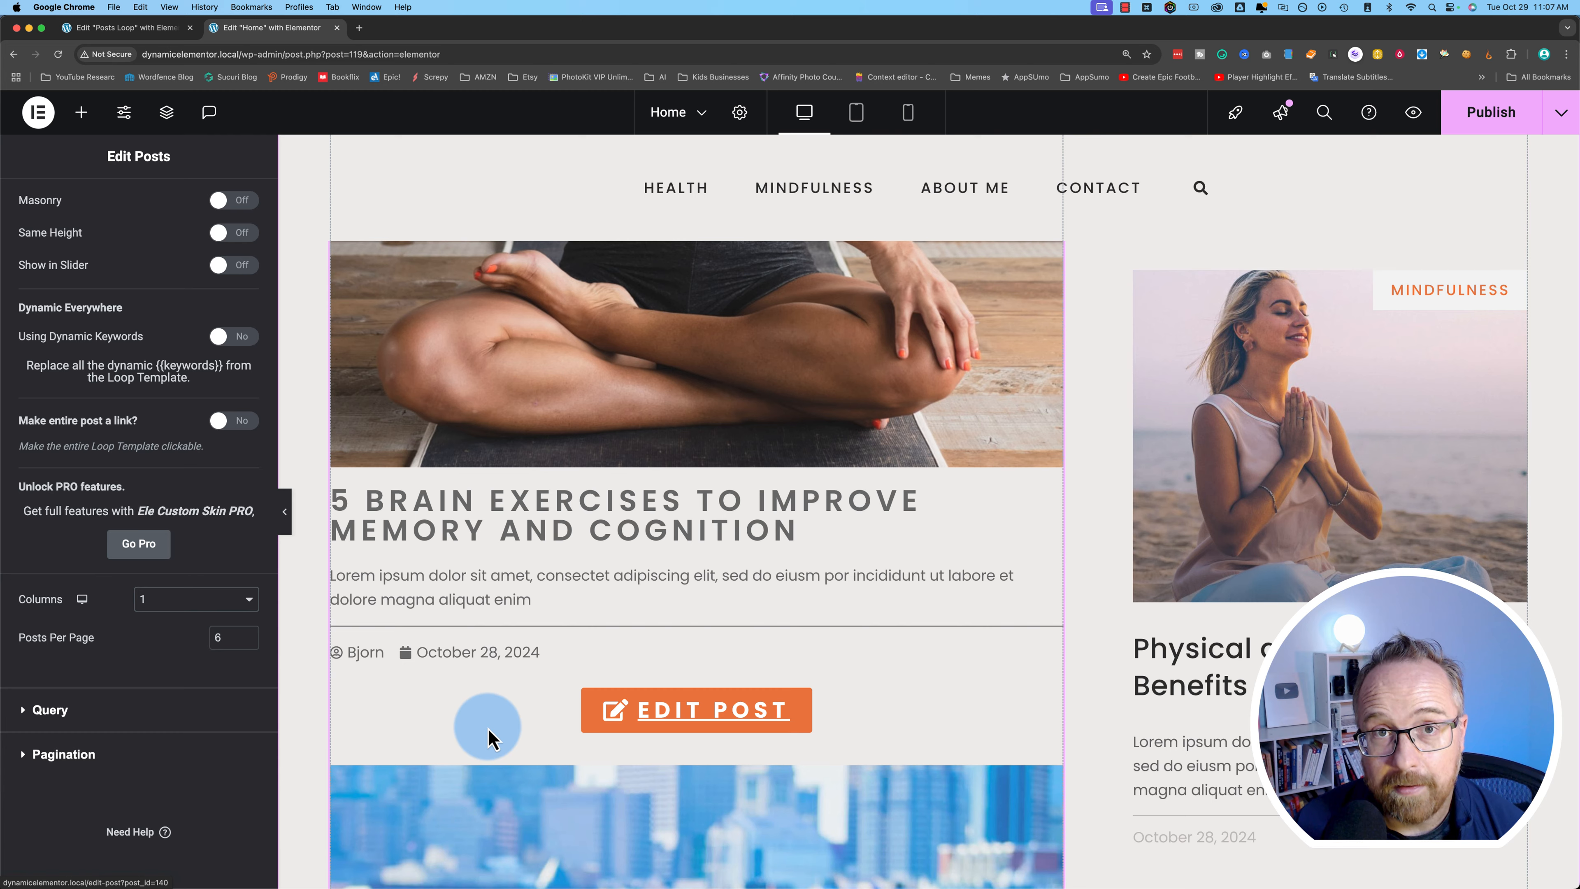
scroll(540, 737, "down", 3)
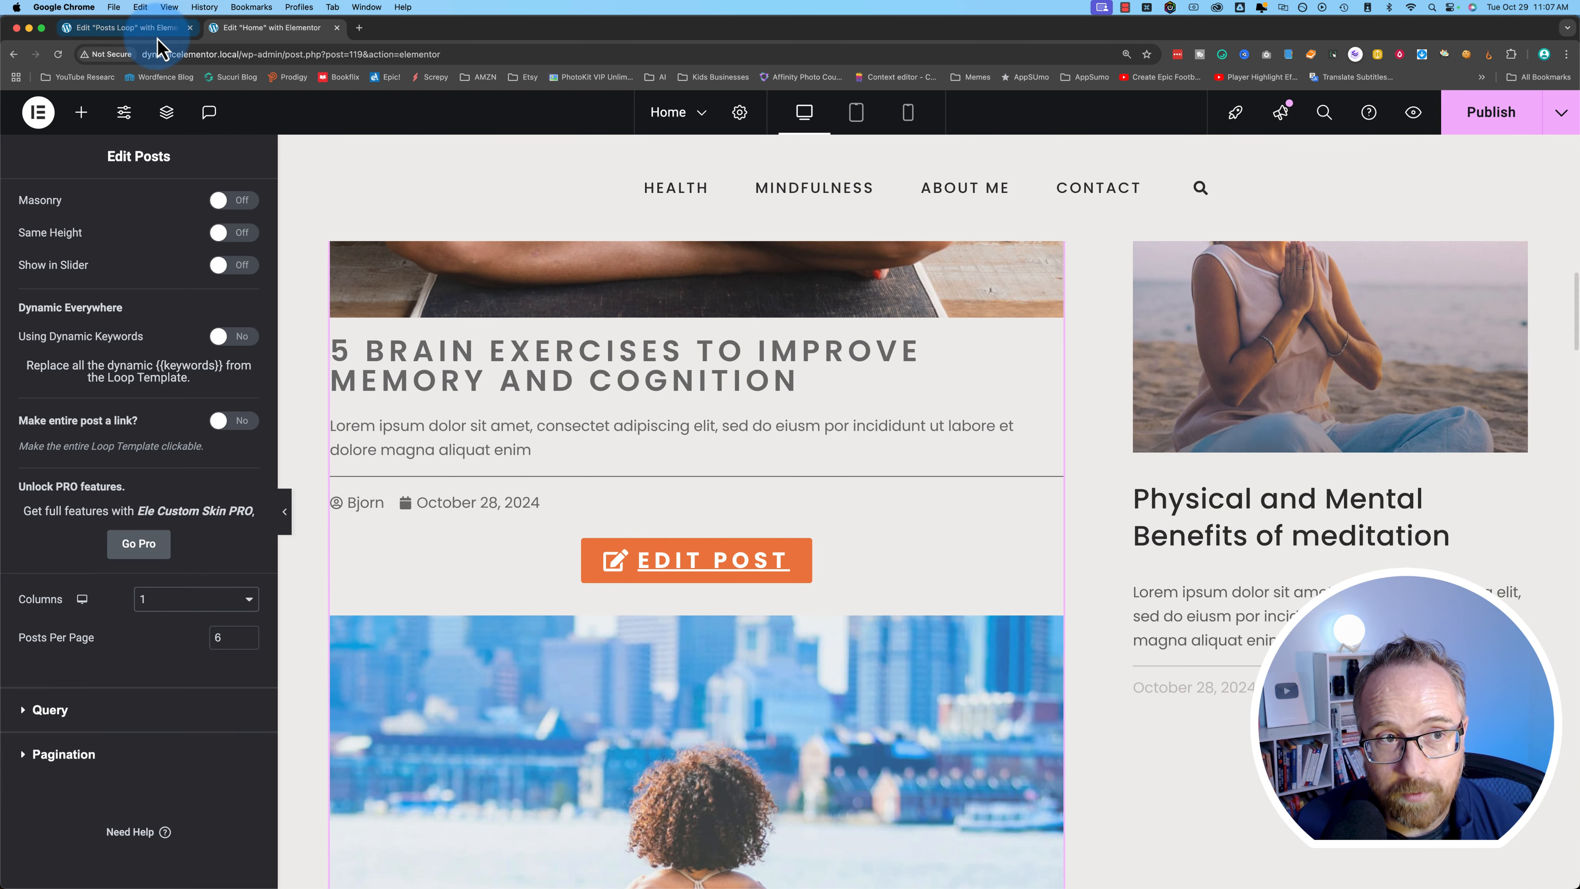
left_click(143, 28)
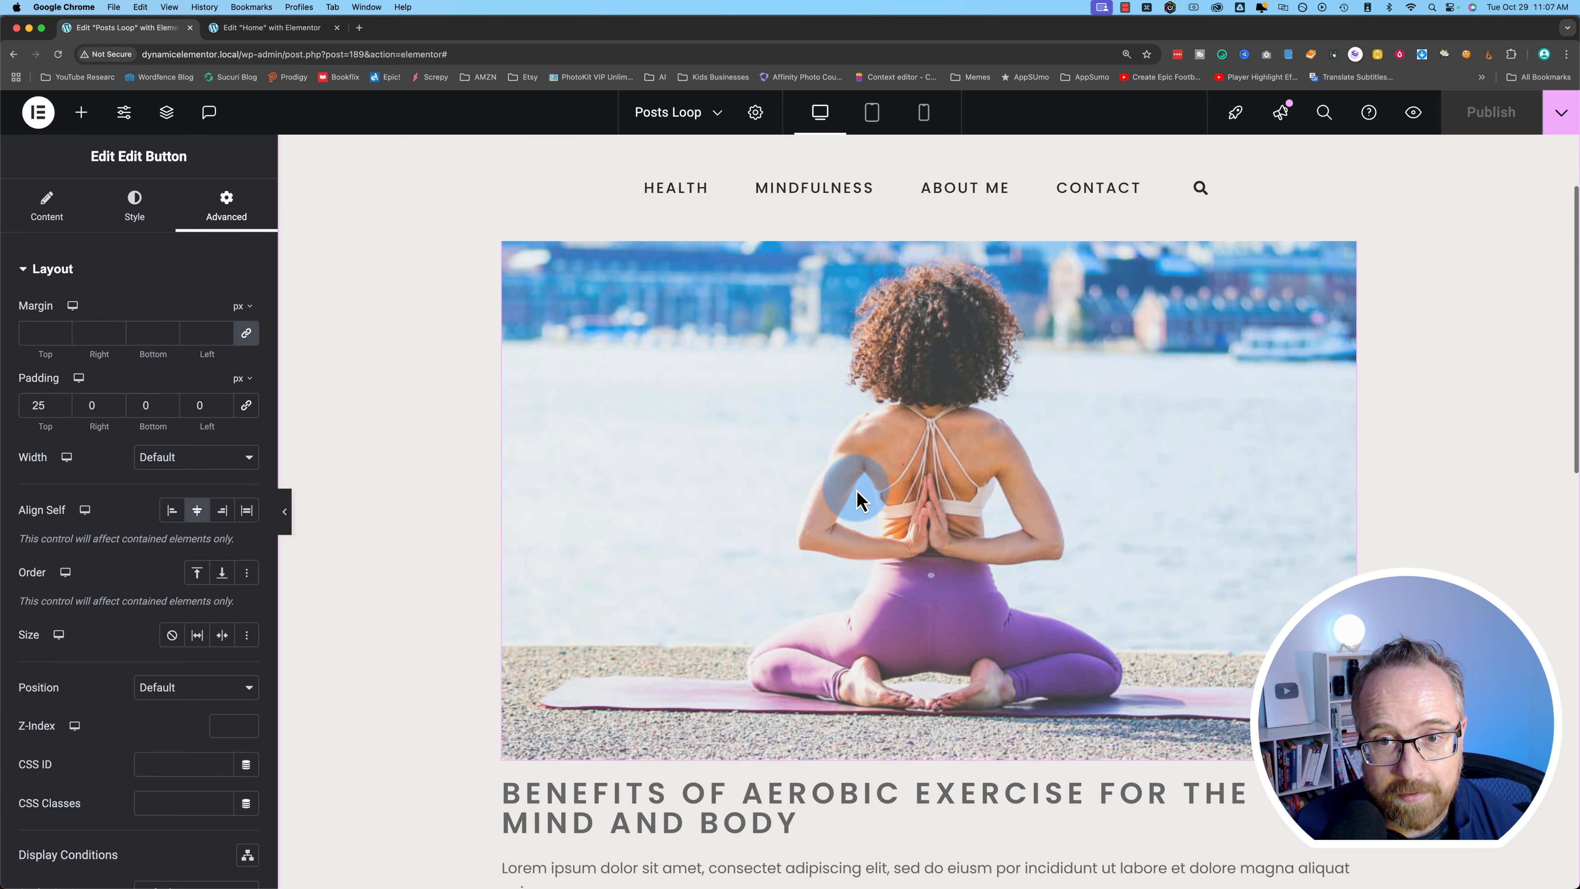
scroll(828, 494, "down", 5)
left_click(286, 28)
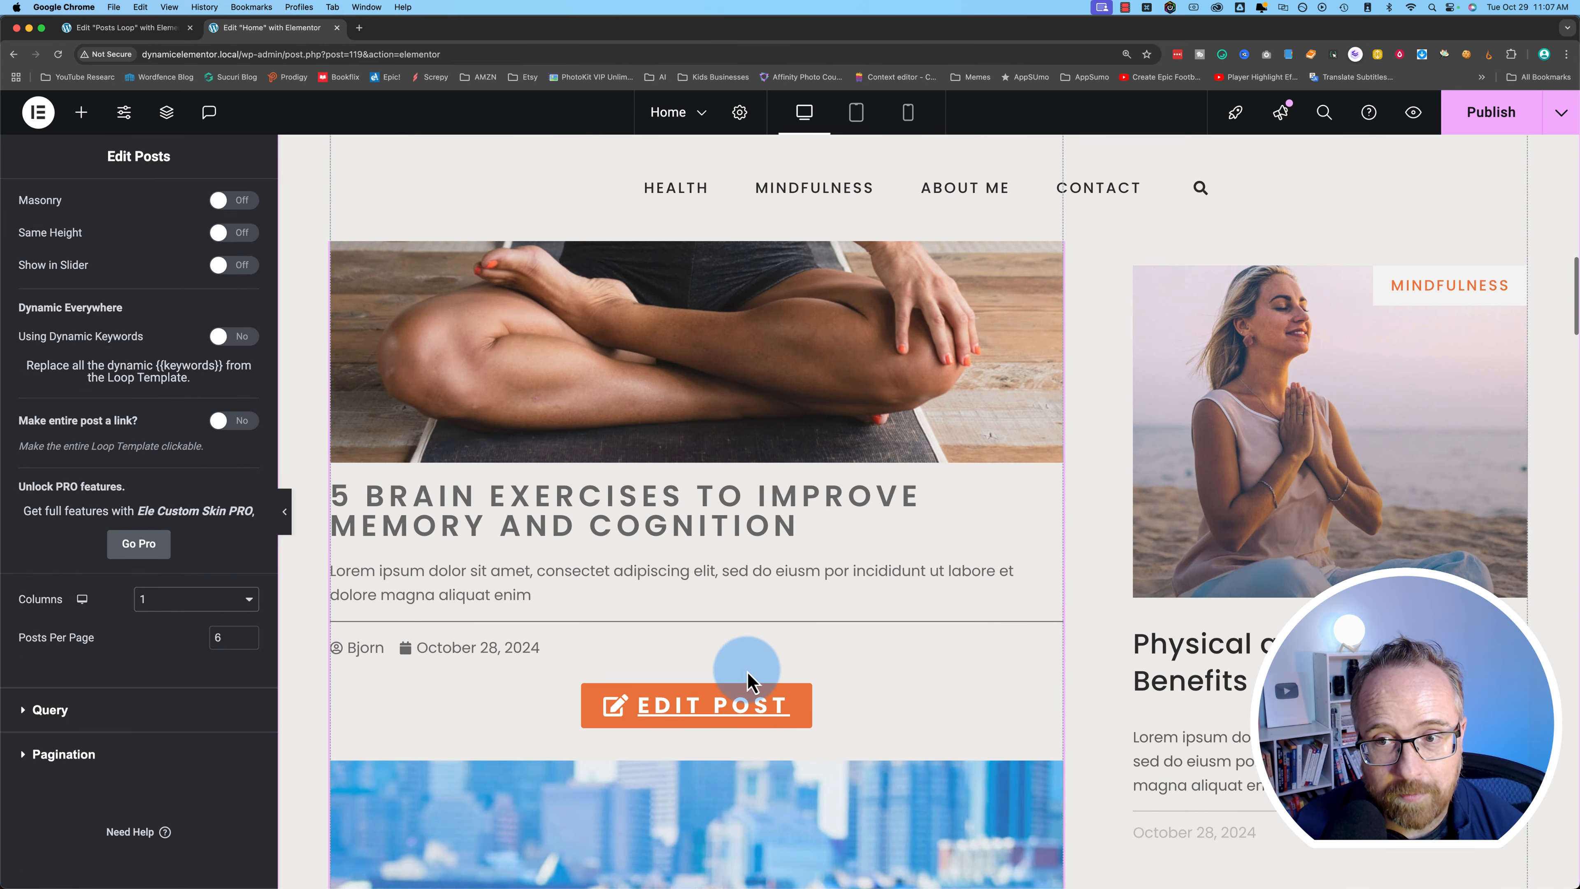
scroll(749, 676, "down", 4)
scroll(744, 668, "down", 20)
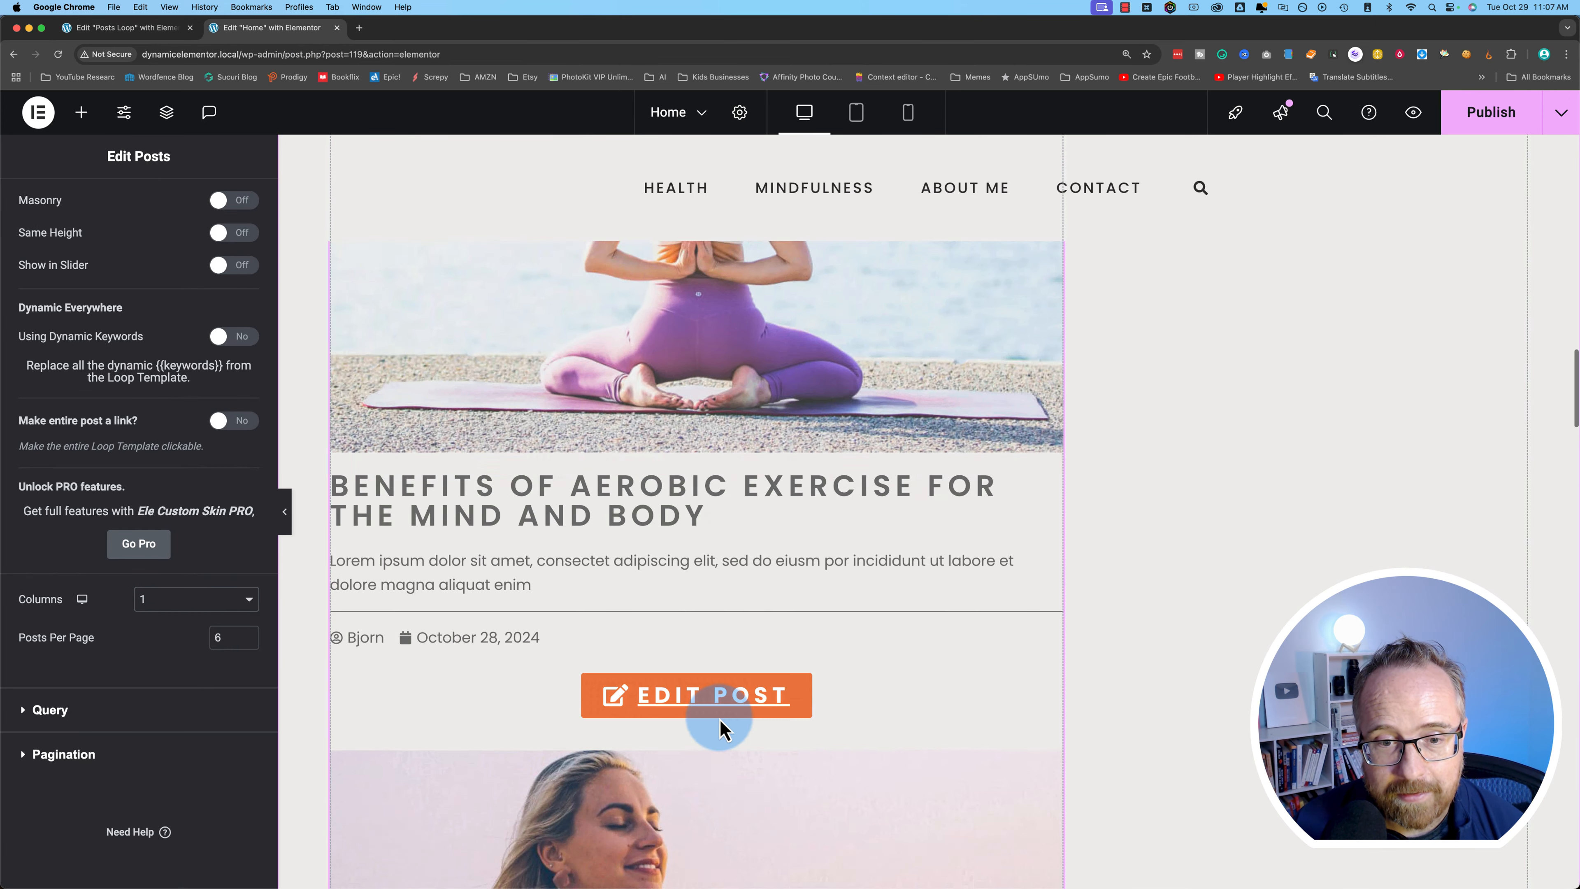
scroll(723, 723, "up", 20)
scroll(724, 731, "up", 8)
- Change Posts Per Page from 6 to 1 so the loop shows one post
left_click(233, 642)
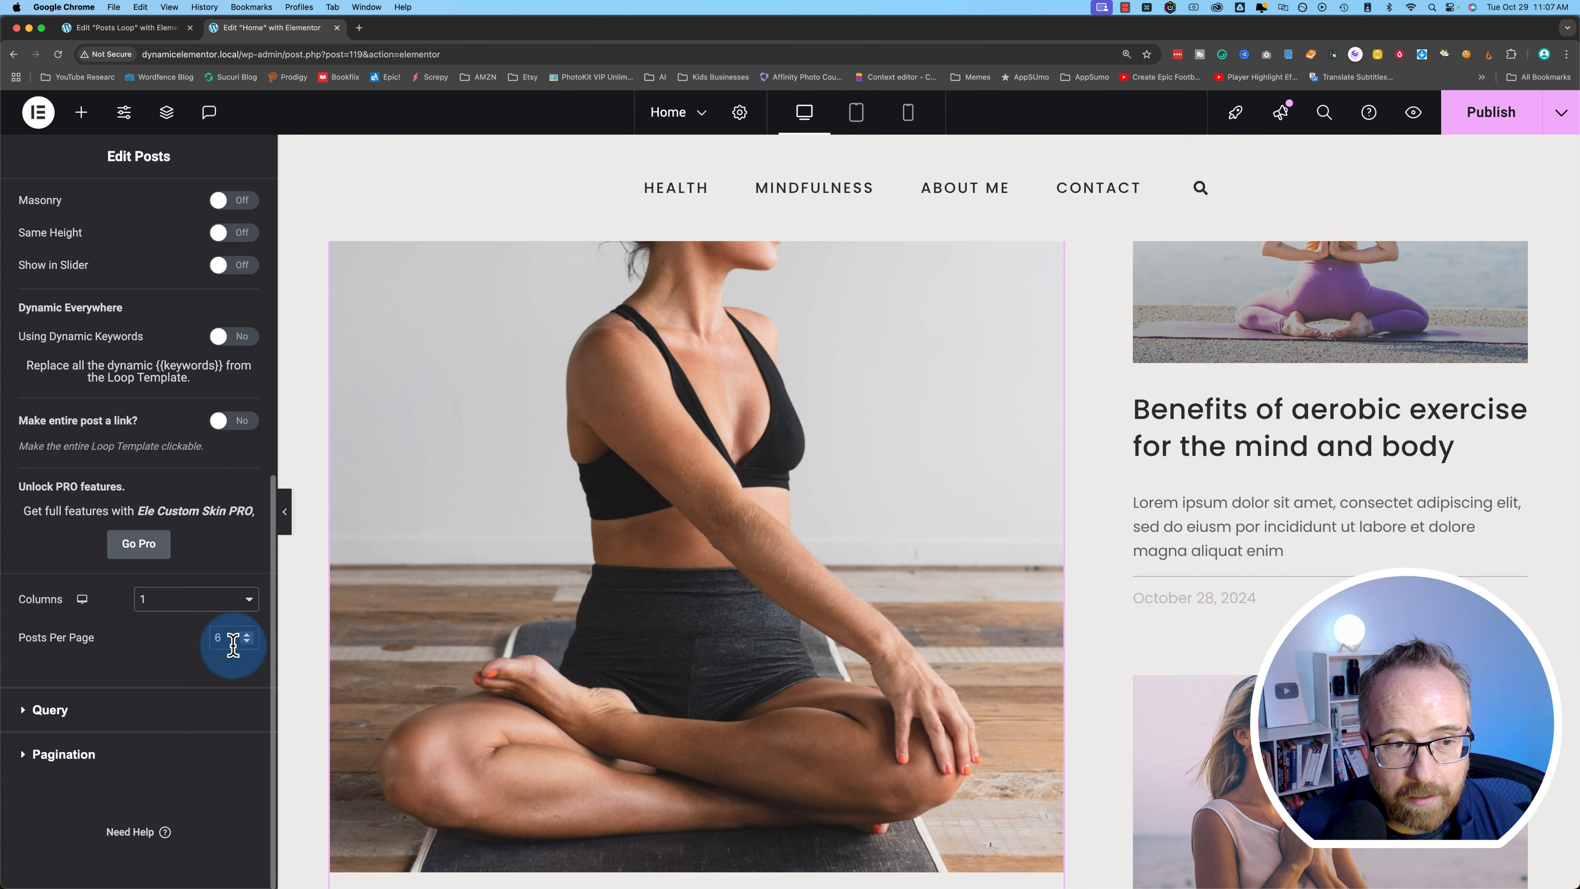
type("1")
left_click(628, 696)
scroll(627, 697, "down", 10)
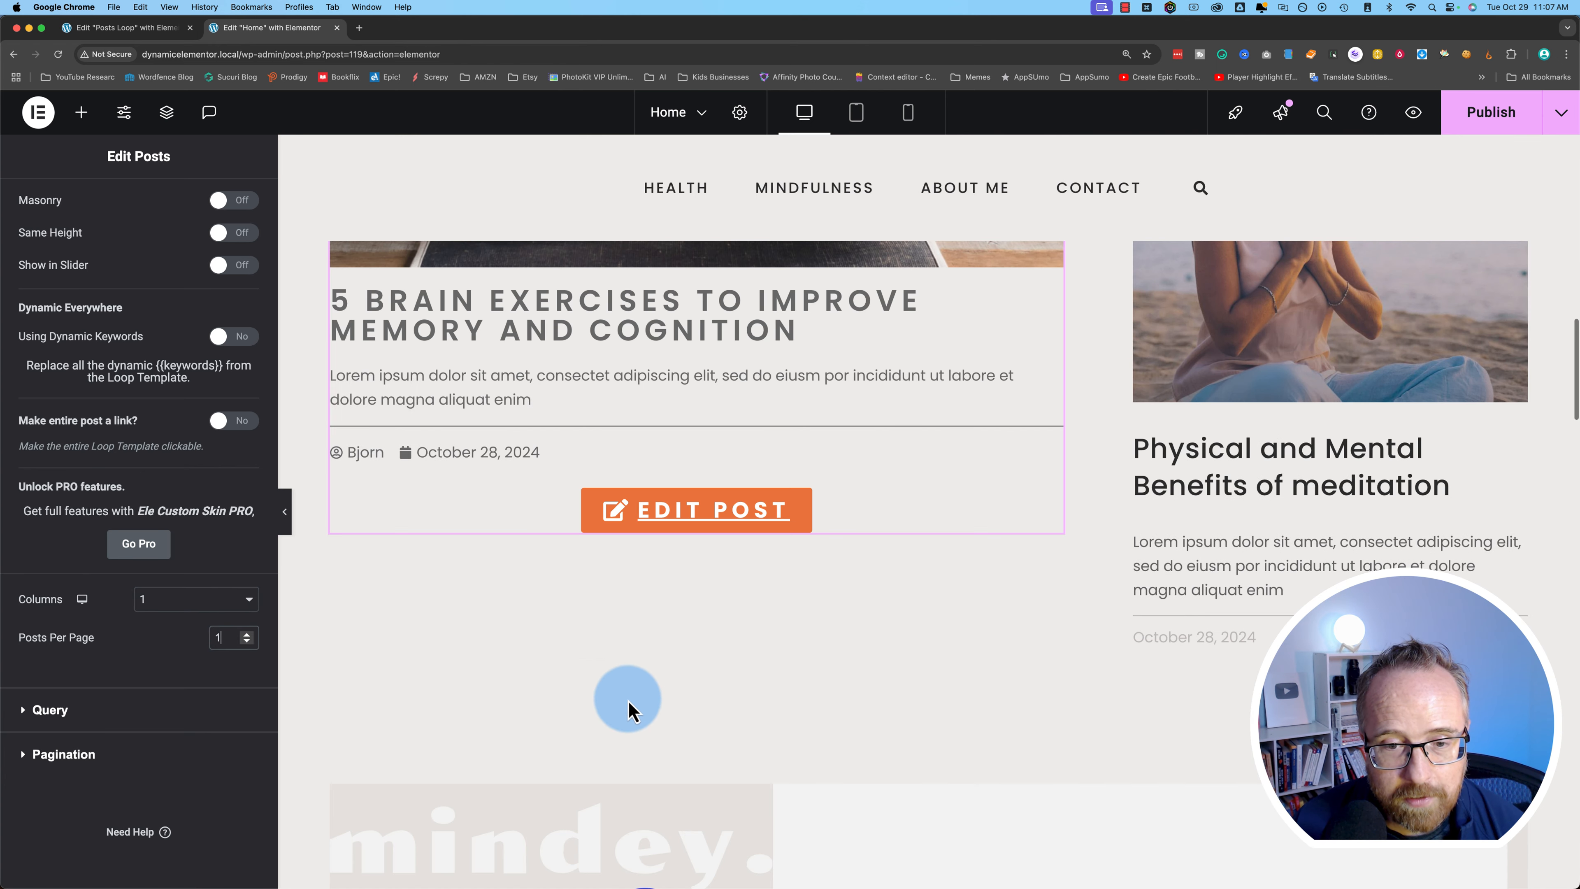
scroll(628, 710, "down", 3)
scroll(622, 684, "up", 4)
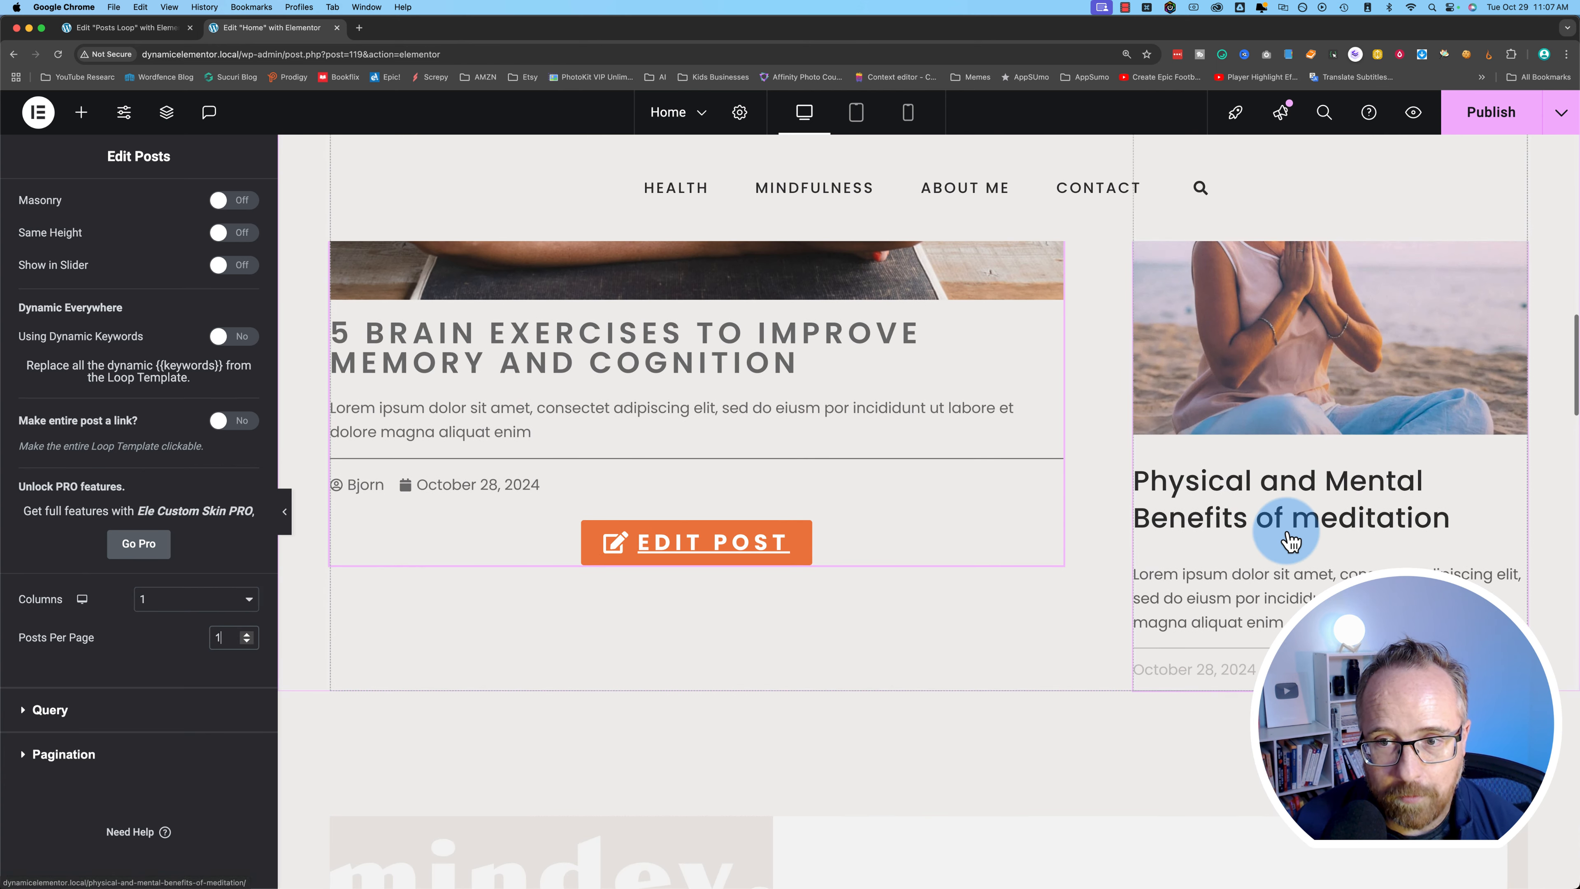
scroll(1291, 537, "up", 7)
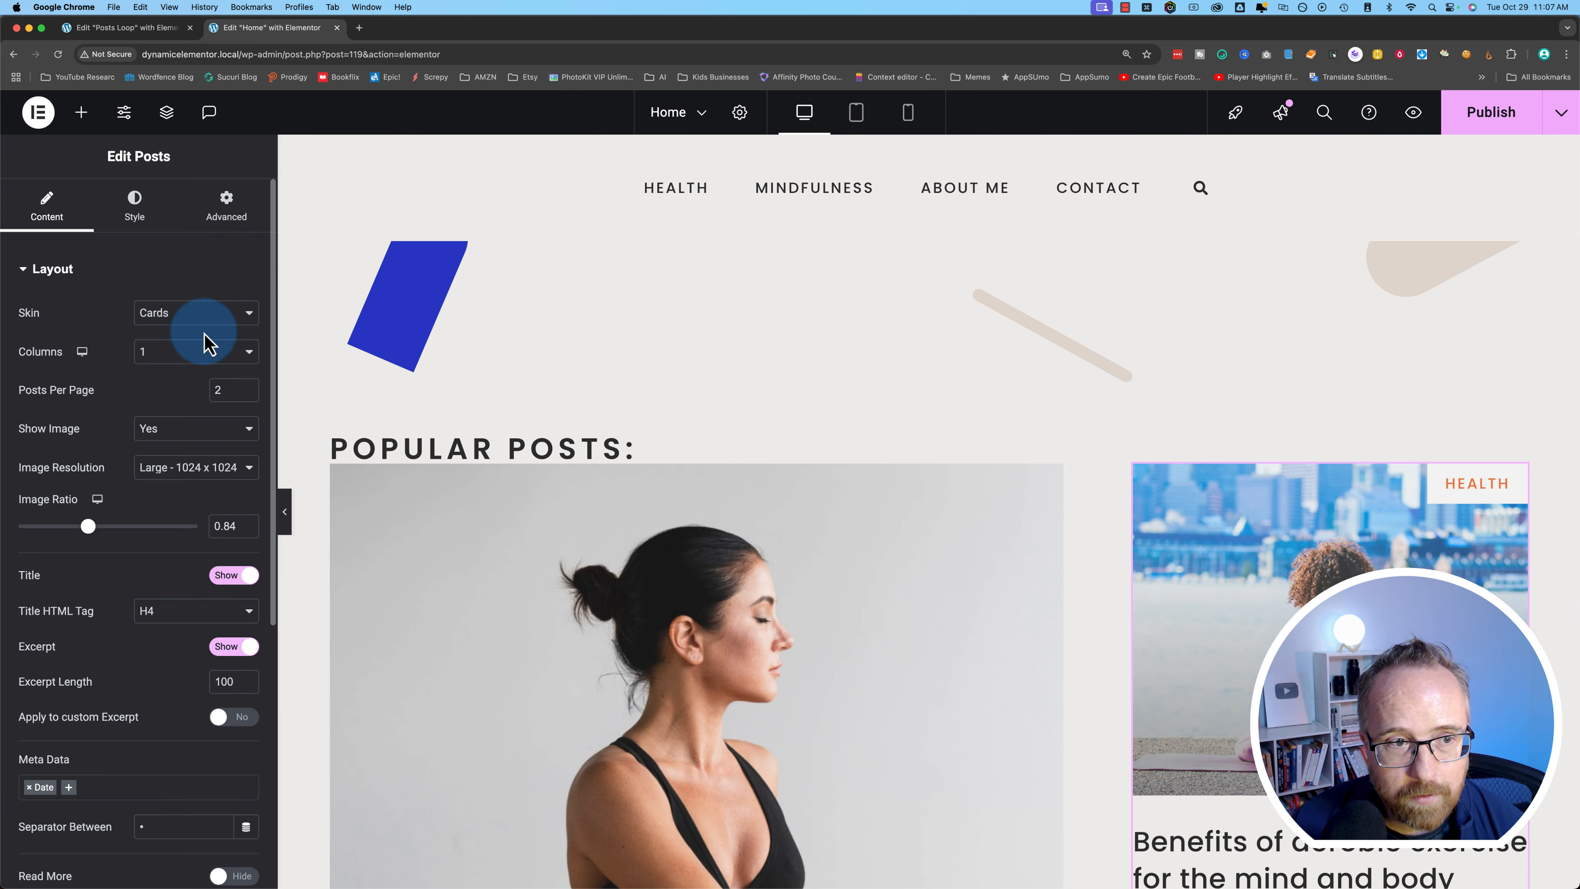
- Give the Popular Posts widget the Custom skin, the Posts Loop template and 1 column
left_click(196, 315)
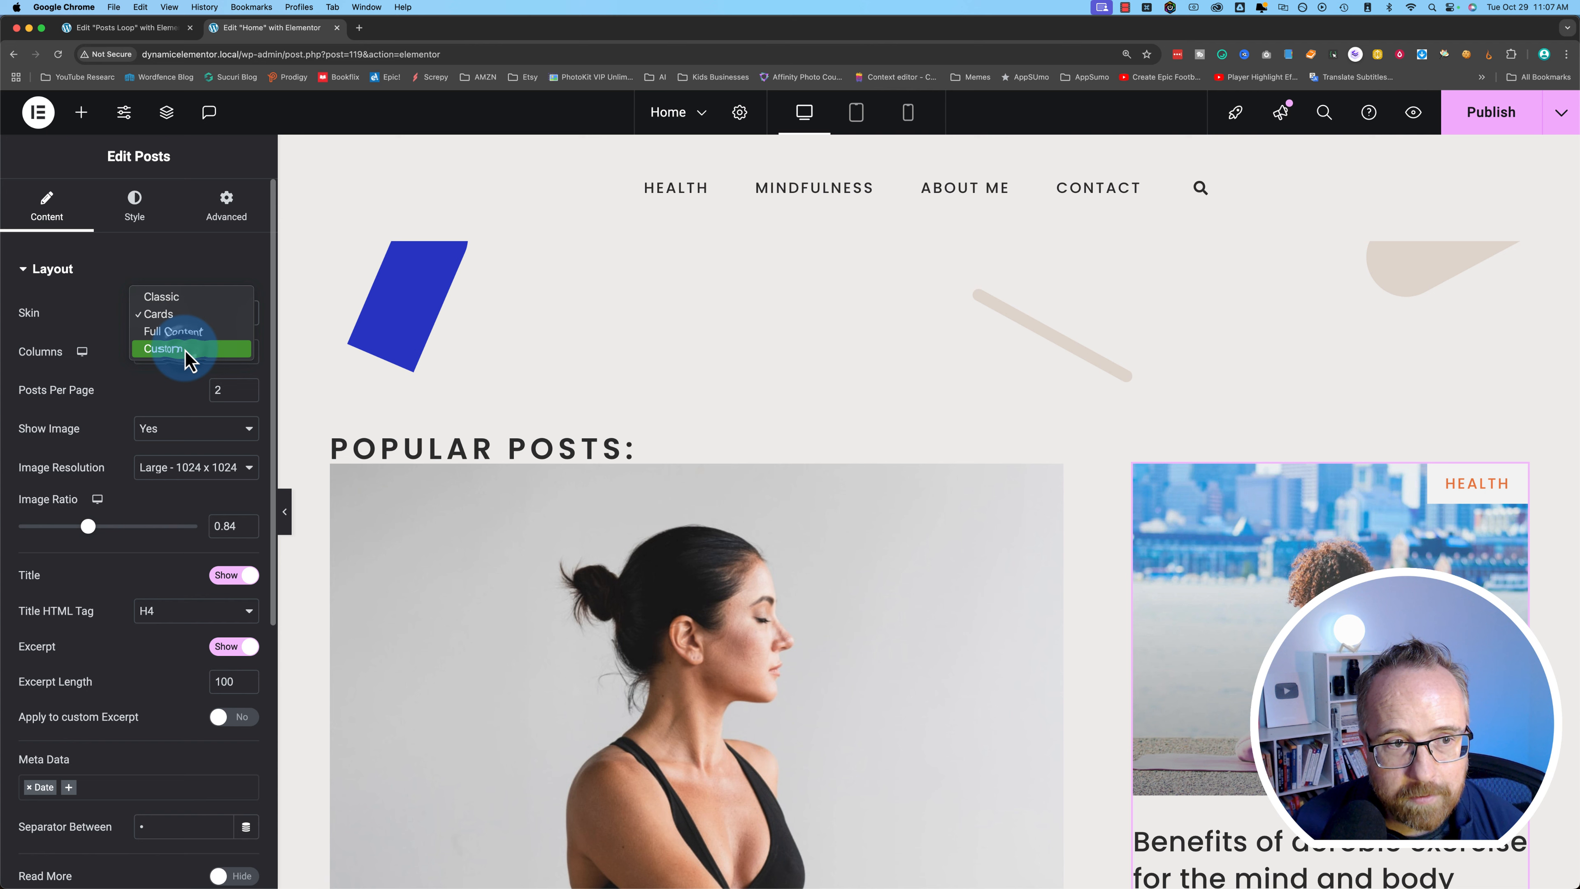
left_click(171, 349)
left_click(127, 372)
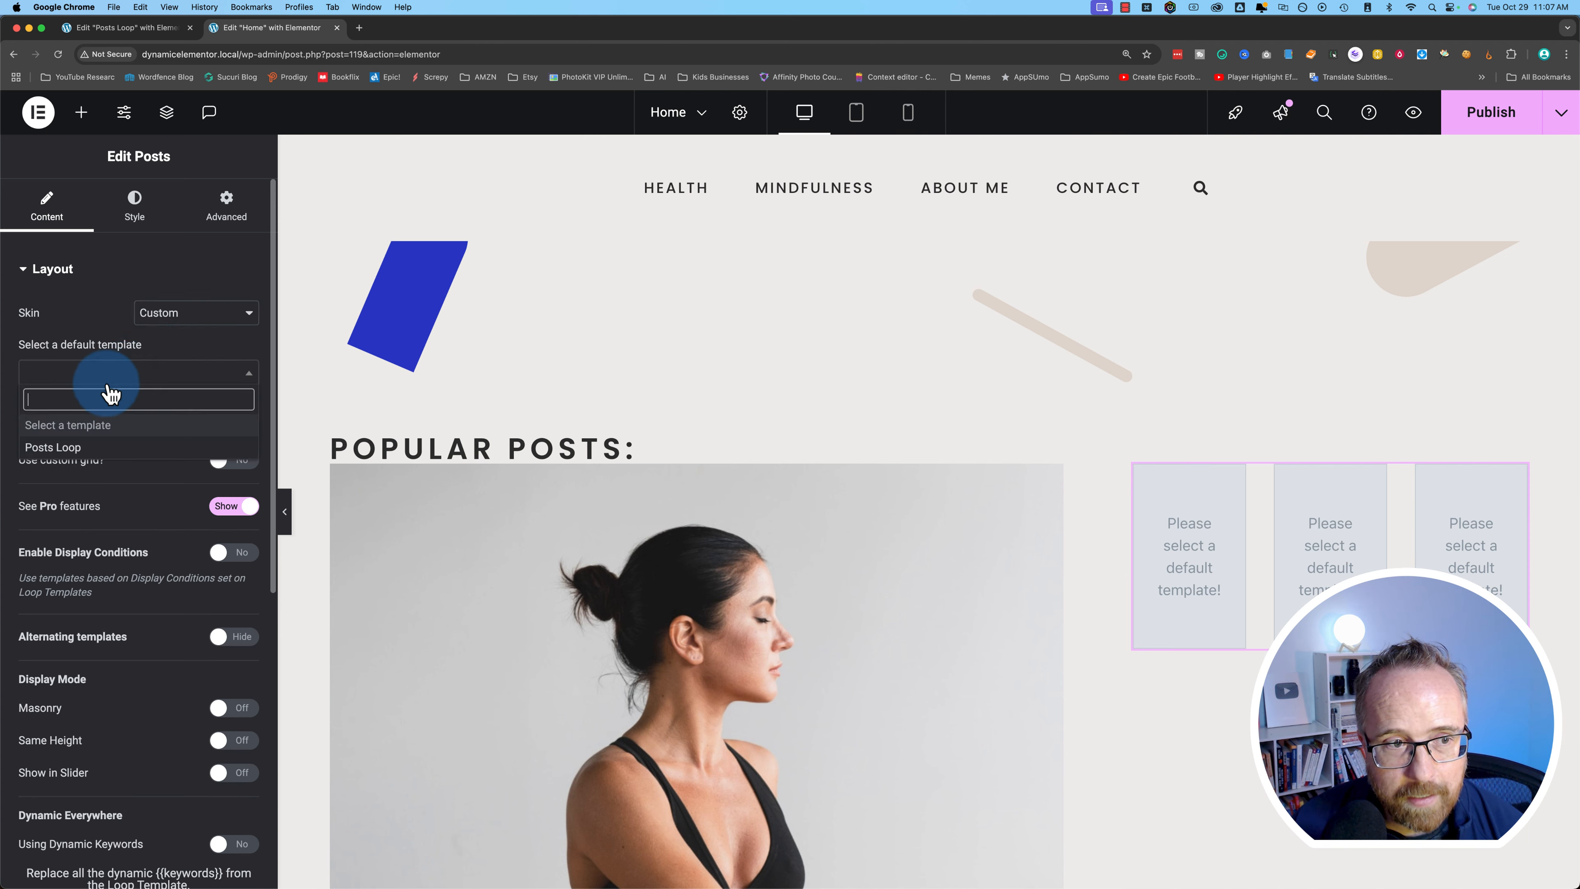
left_click(53, 448)
scroll(143, 598, "down", 8)
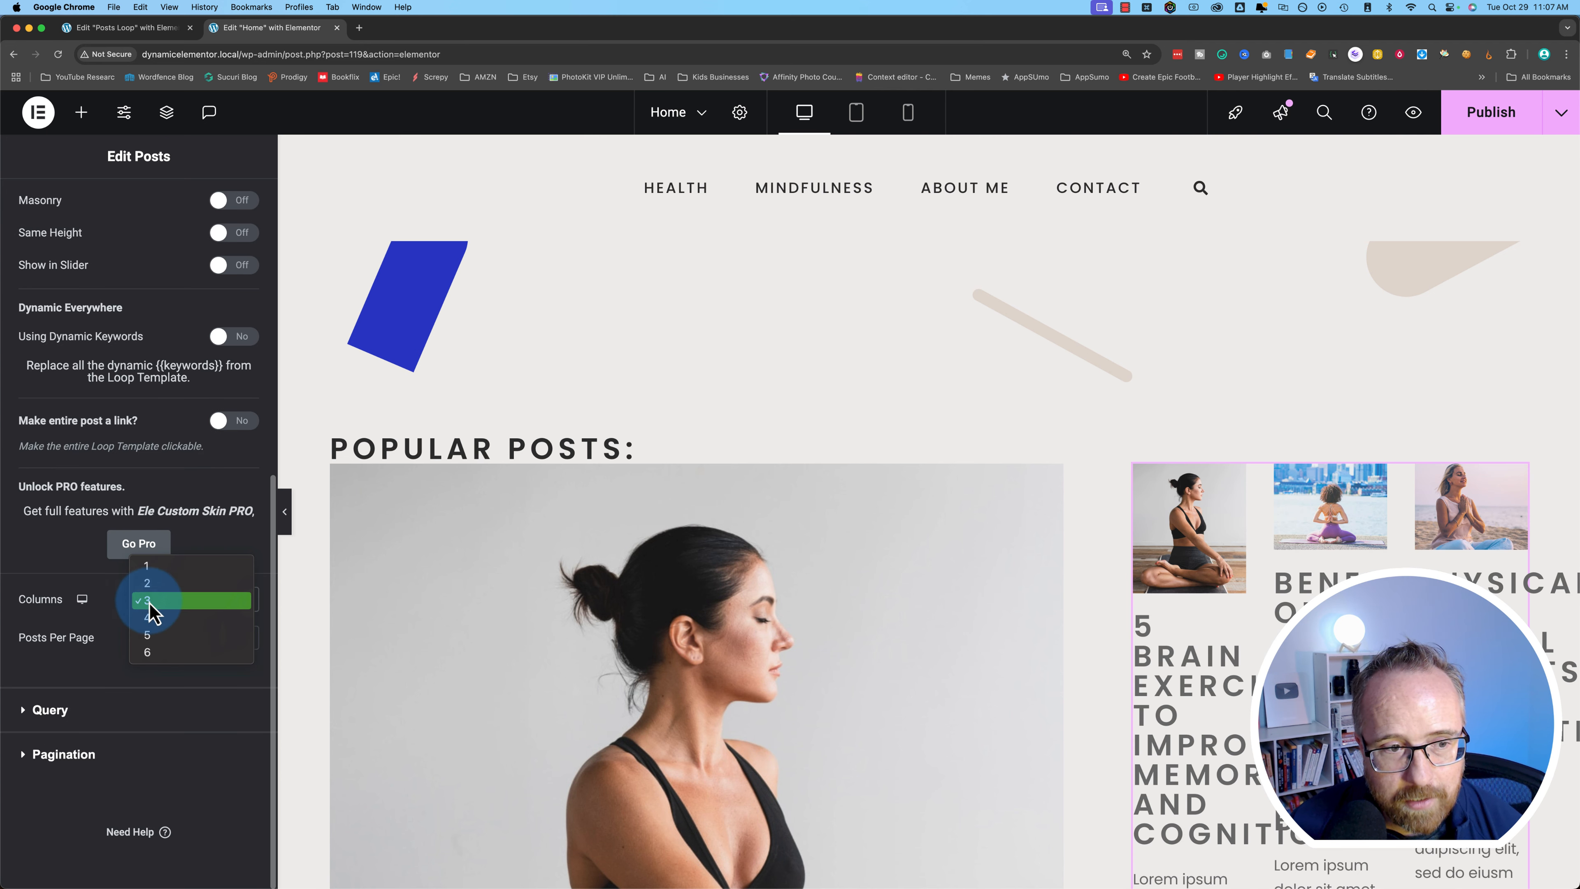
left_click(151, 572)
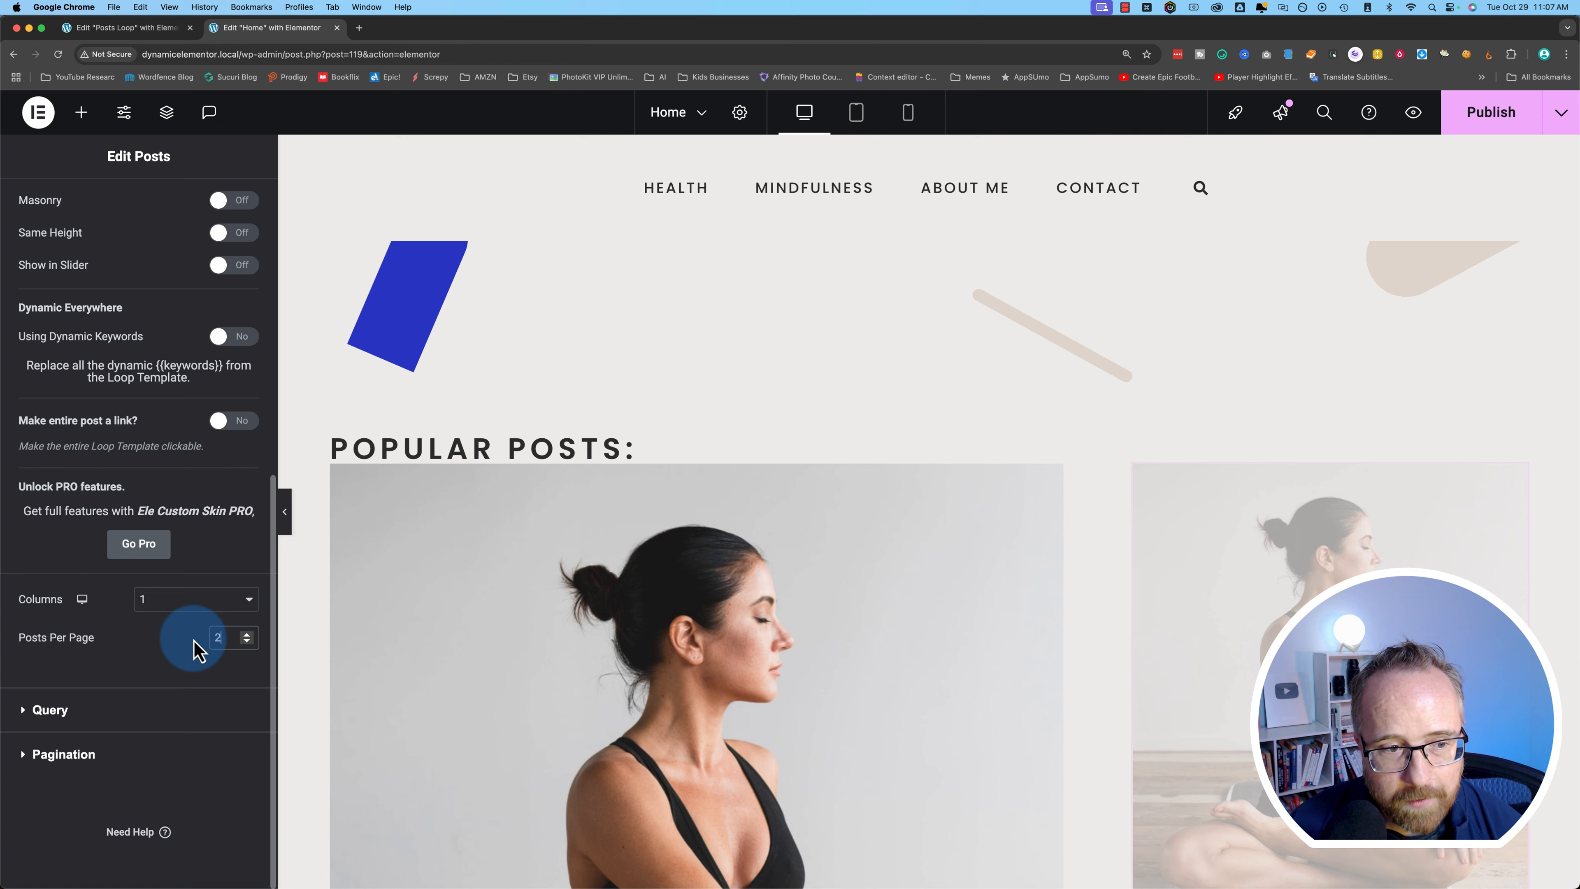
- Expand the Query section and review its Popular category filter
left_click(50, 710)
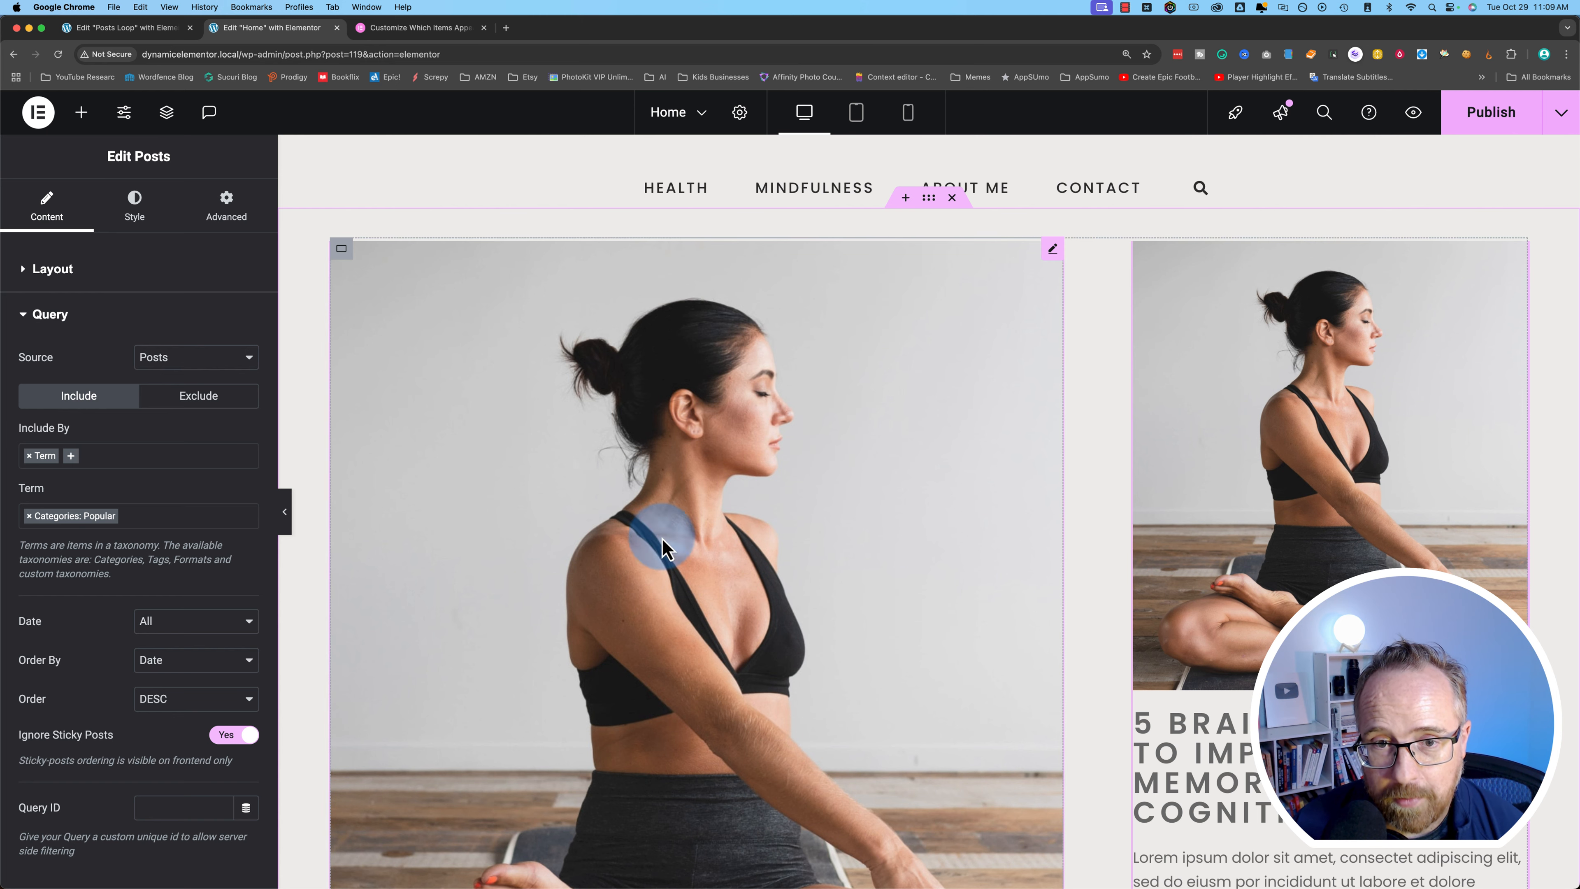
scroll(1178, 481, "down", 10)
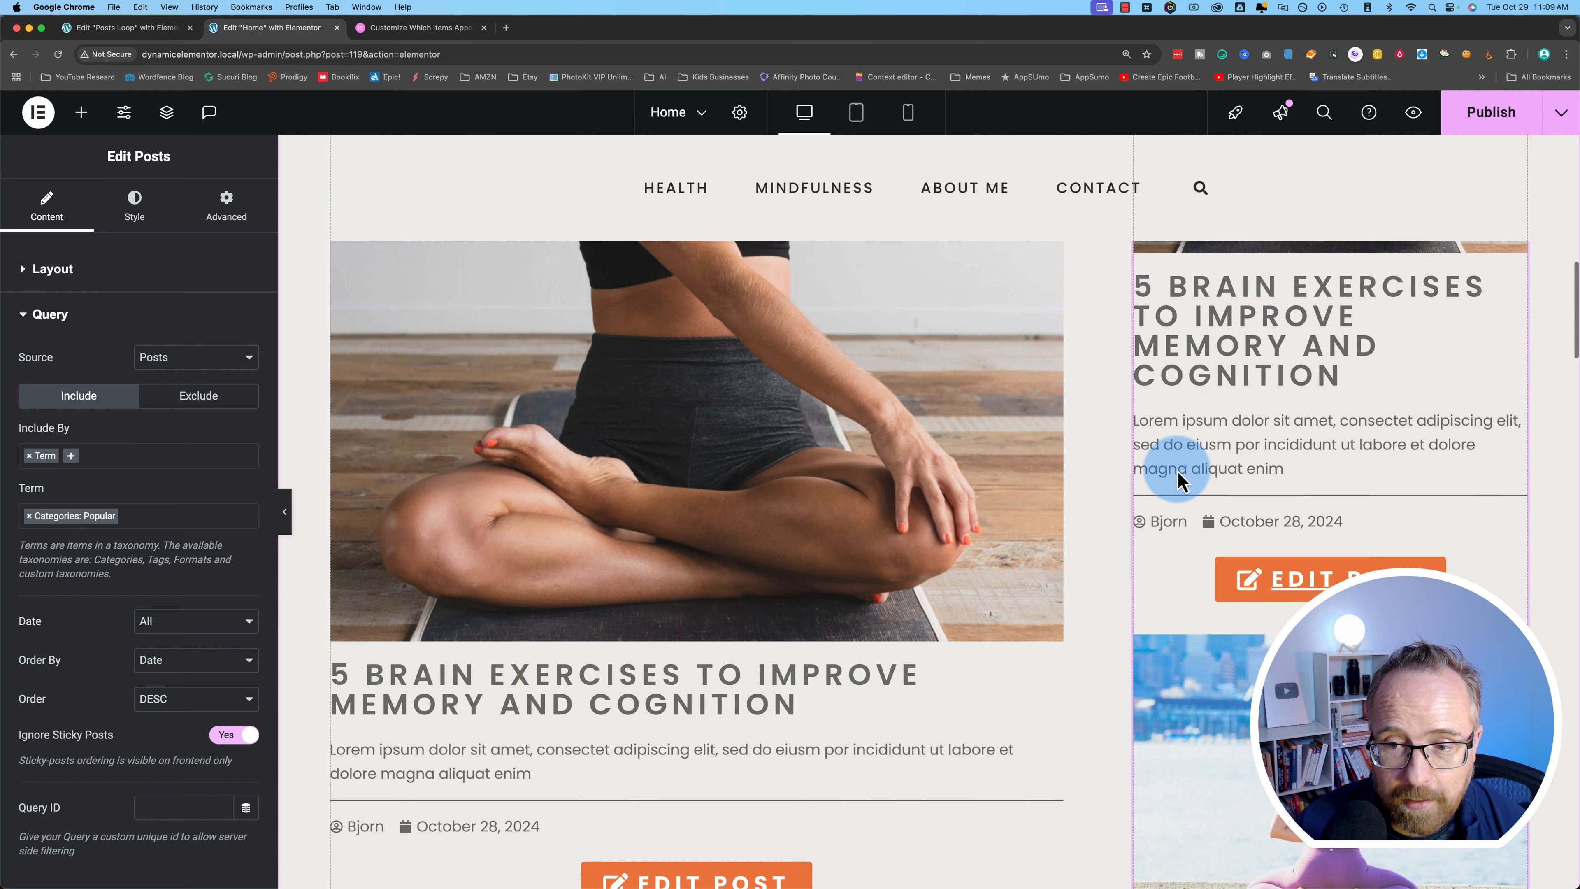
scroll(1354, 516, "down", 1)
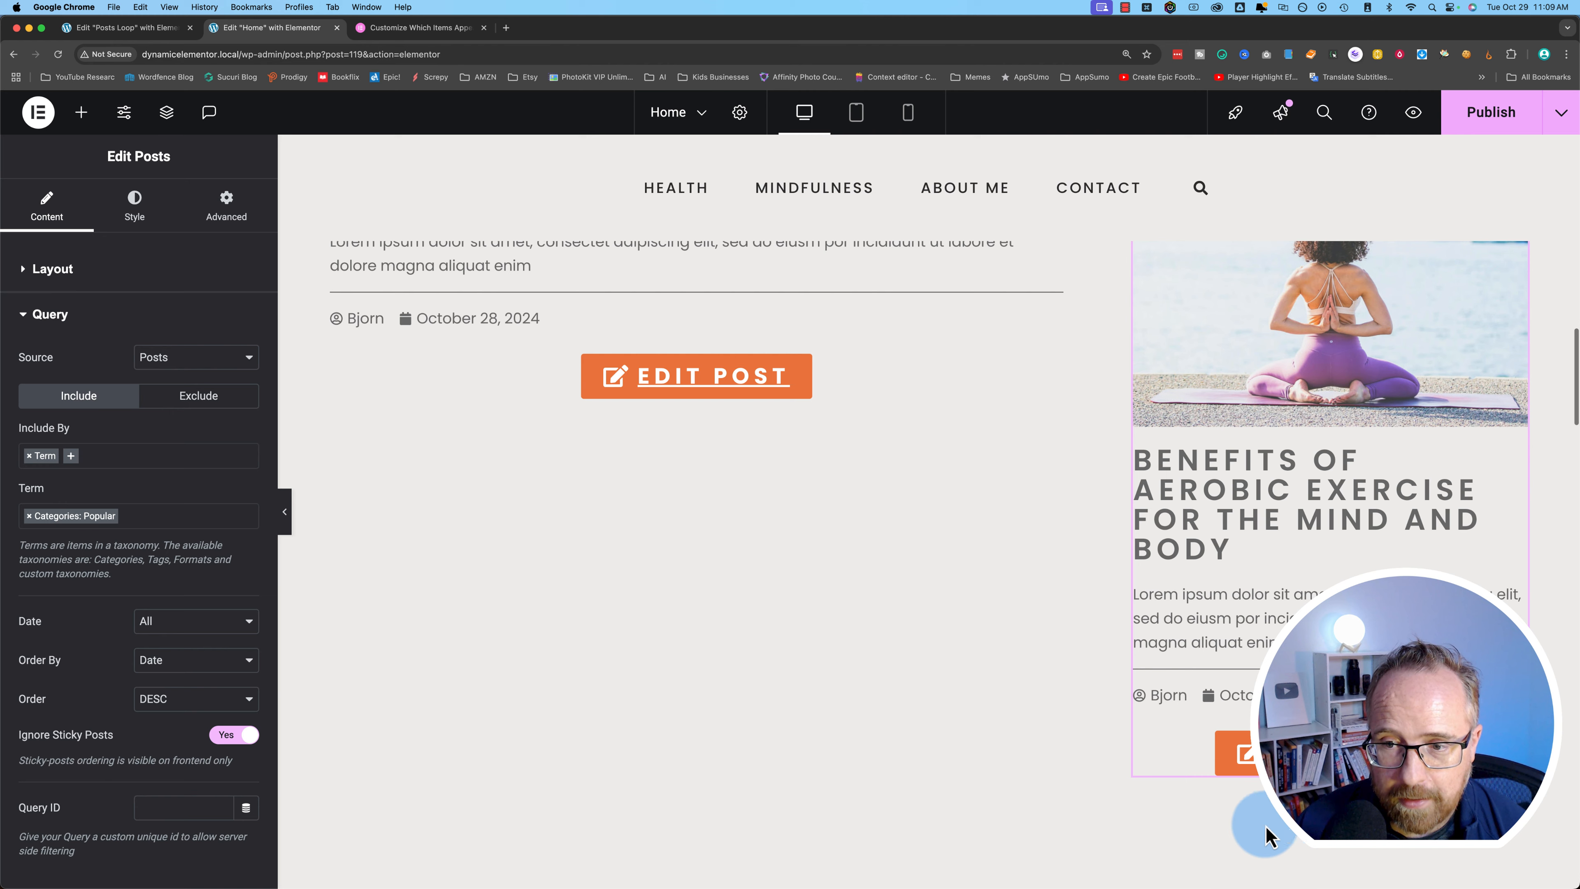
scroll(1326, 547, "up", 10)
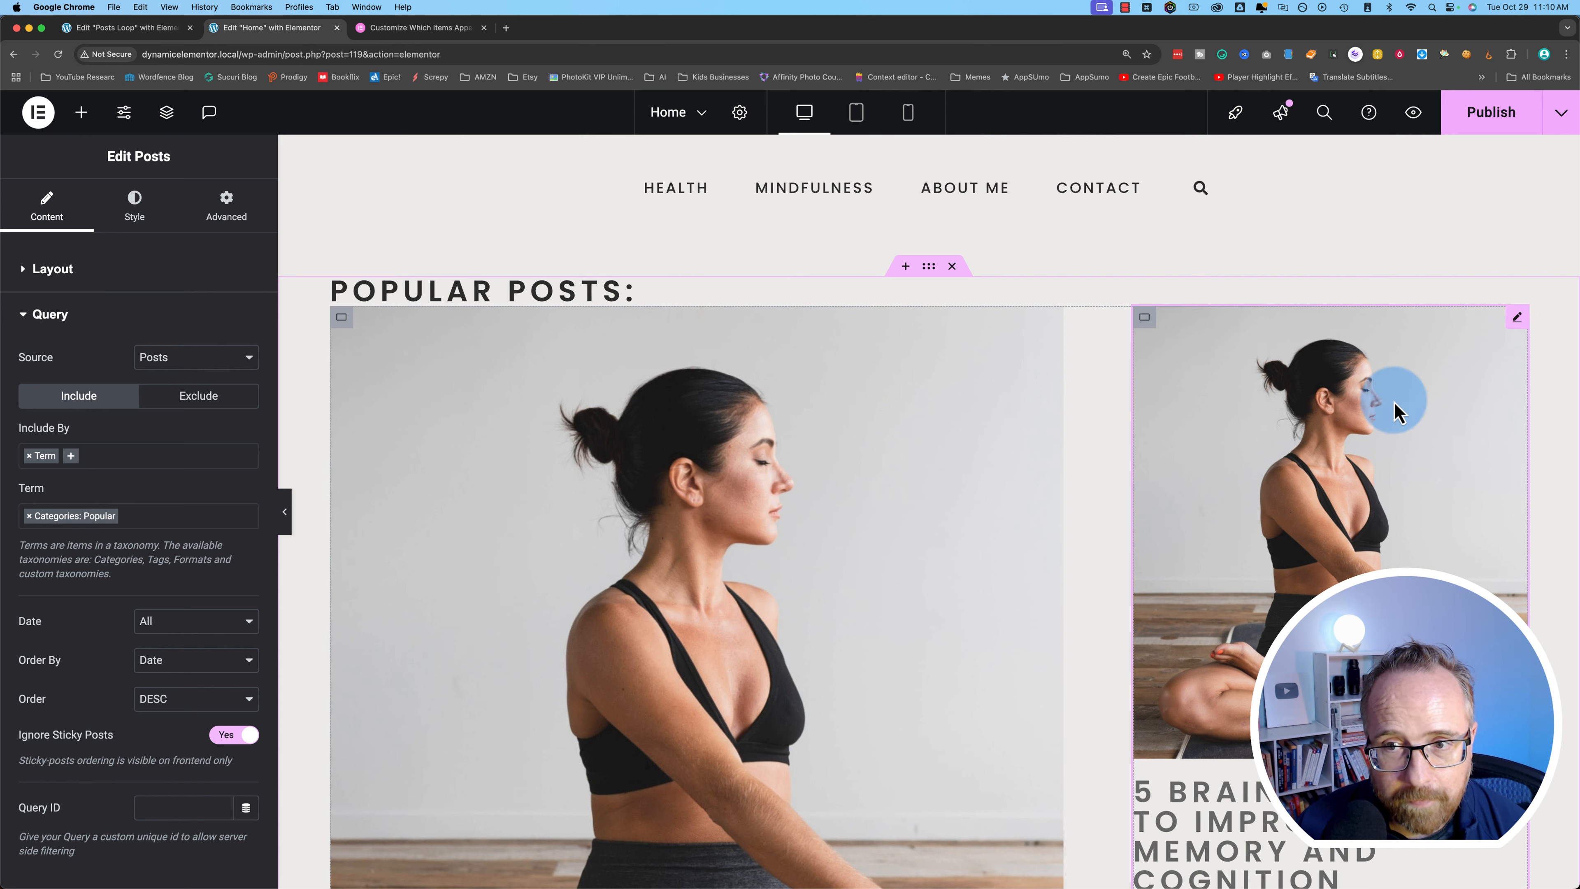
- Under the query's Exclude settings, set Offset to 1 to skip the first post
left_click(186, 402)
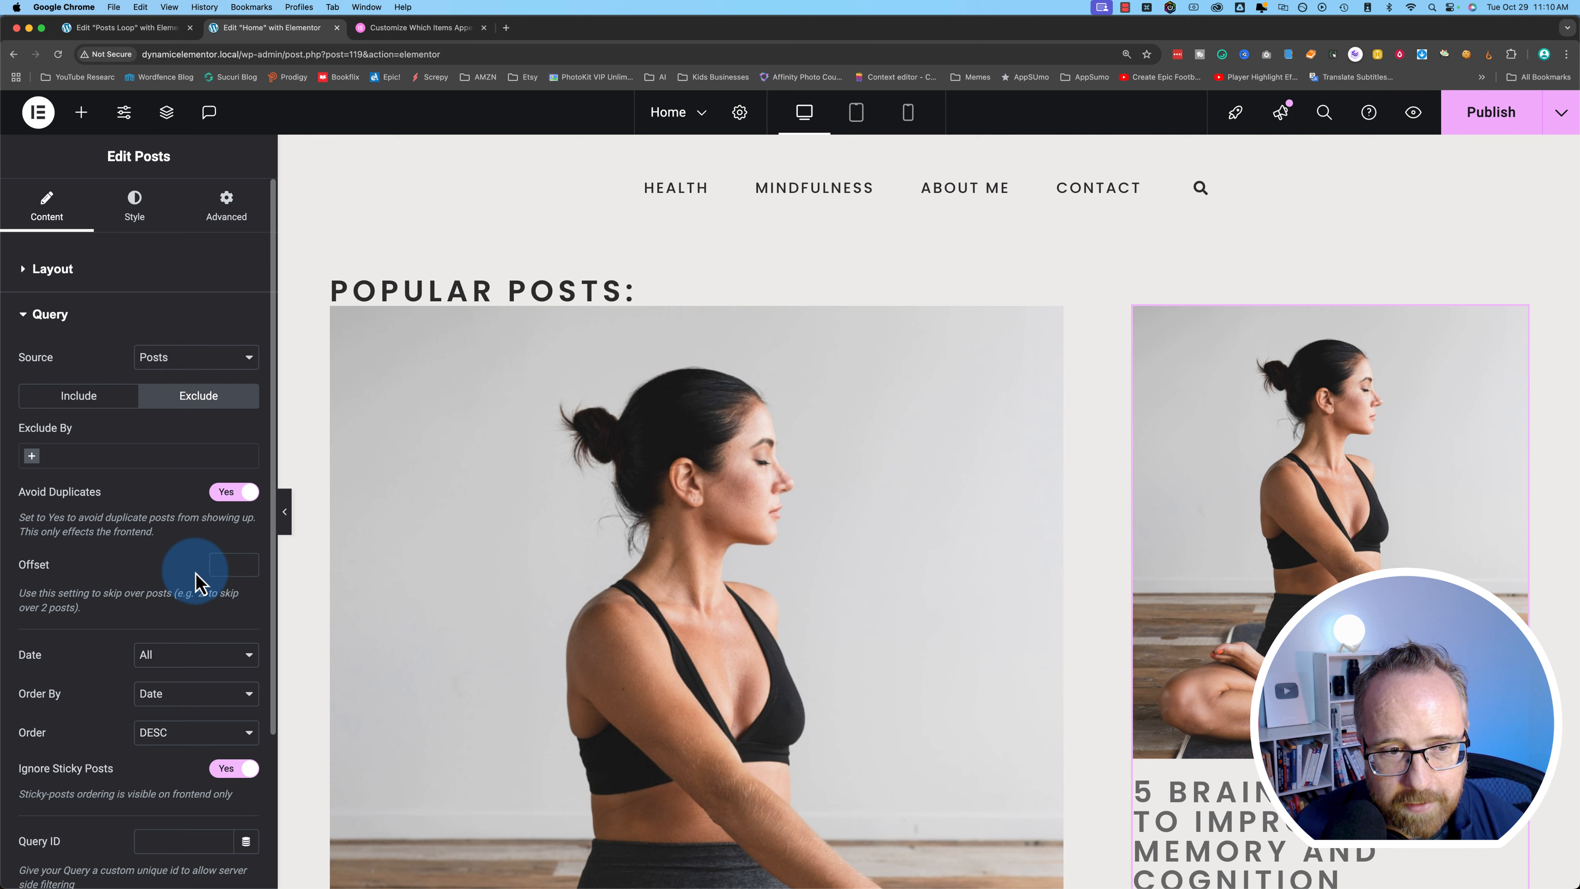
left_click(225, 566)
type("1")
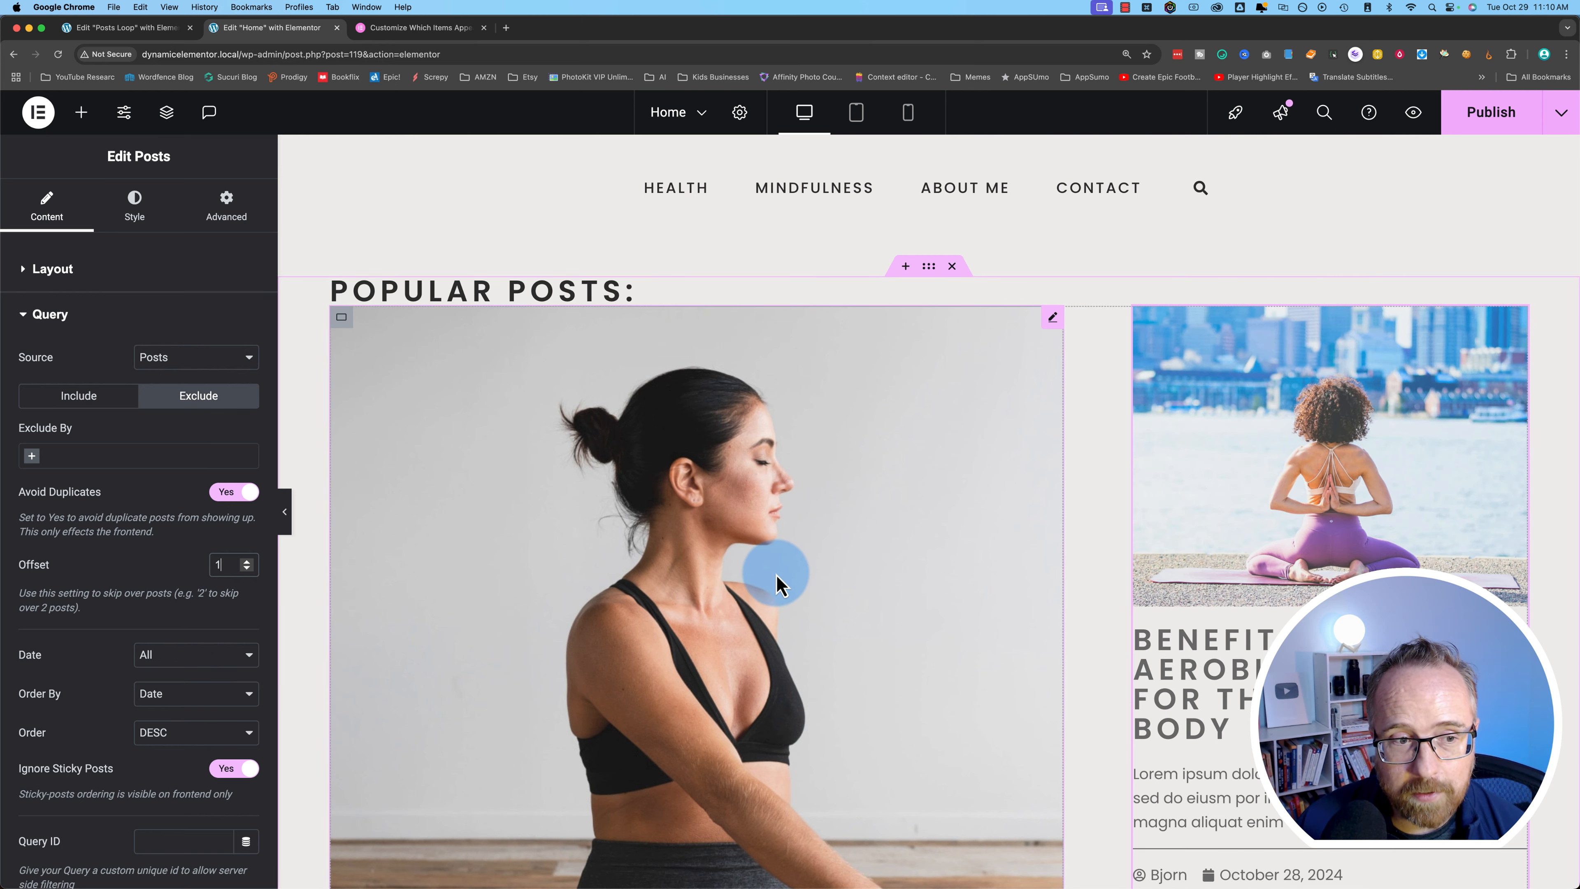
scroll(740, 654, "down", 3)
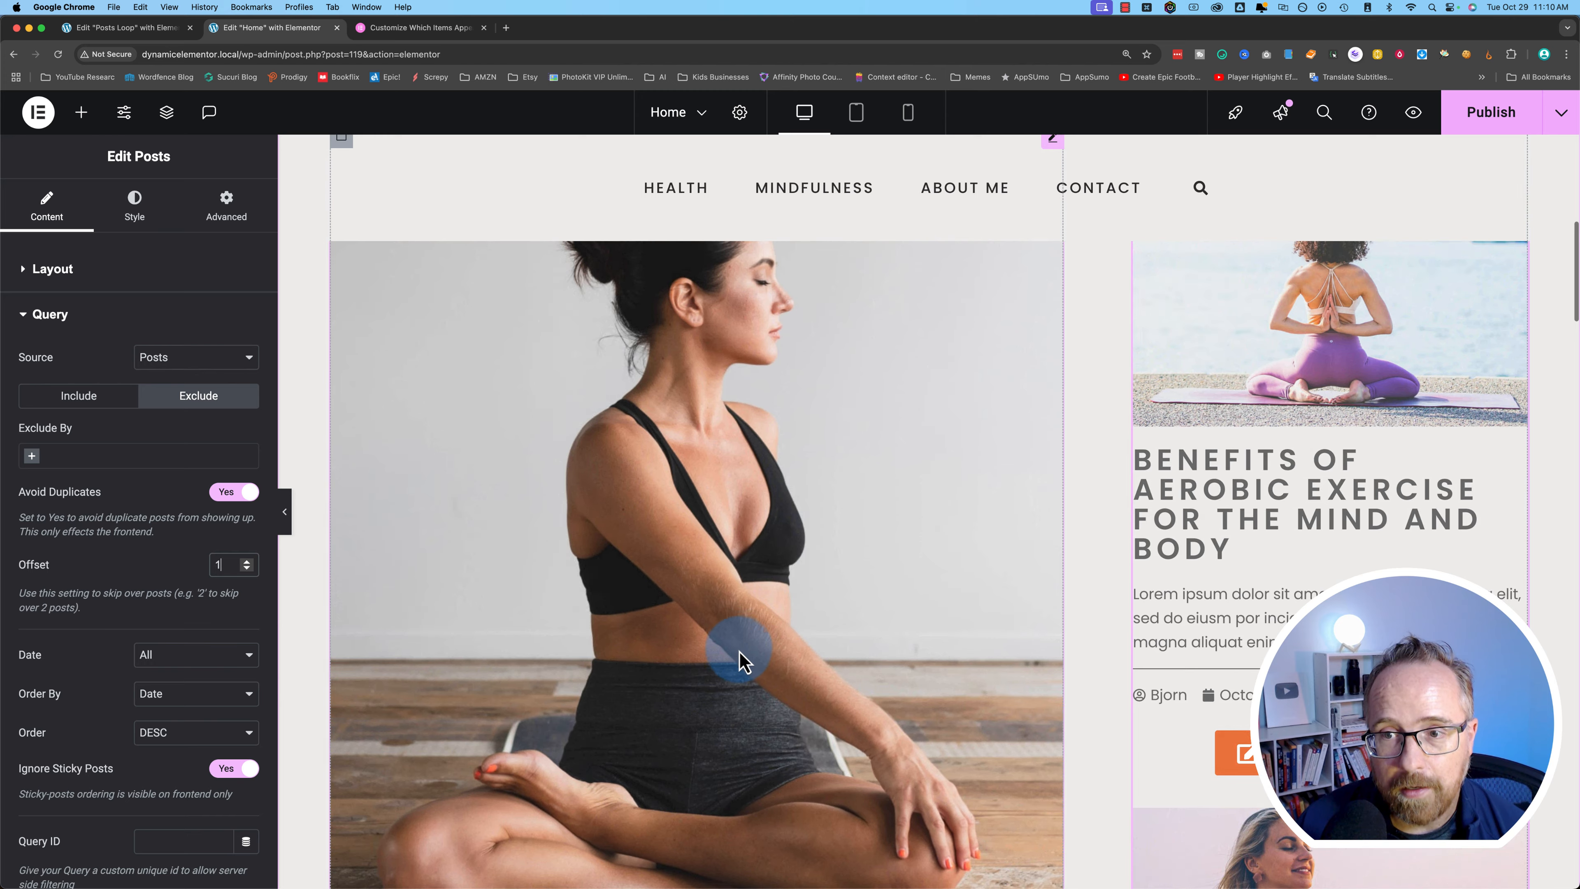
scroll(1032, 658, "up", 2)
scroll(1032, 668, "up", 1)
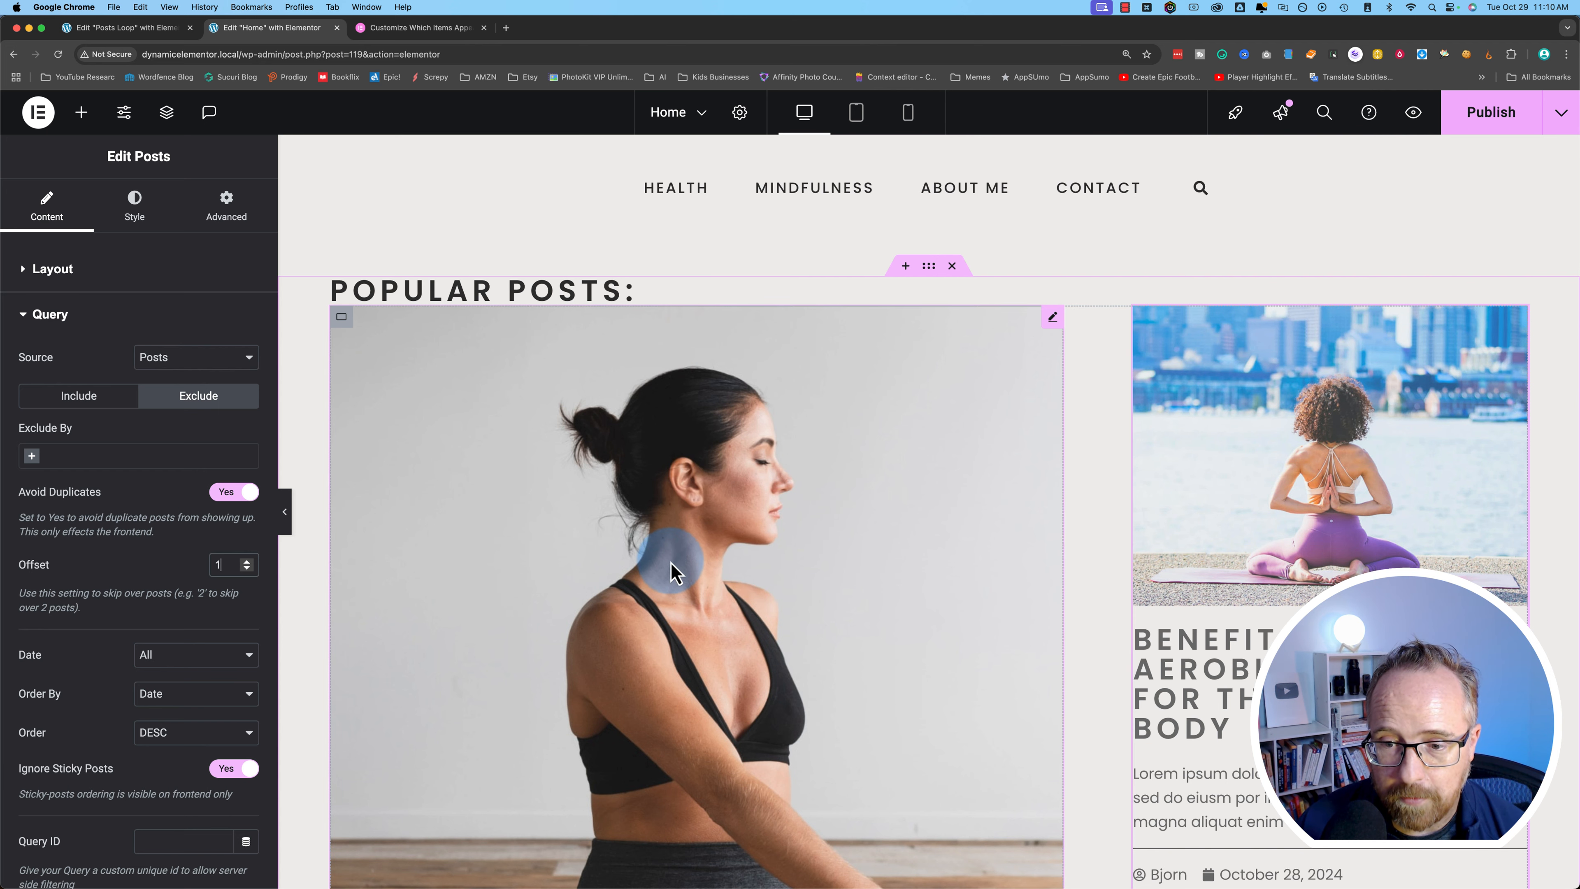
scroll(1161, 557, "down", 10)
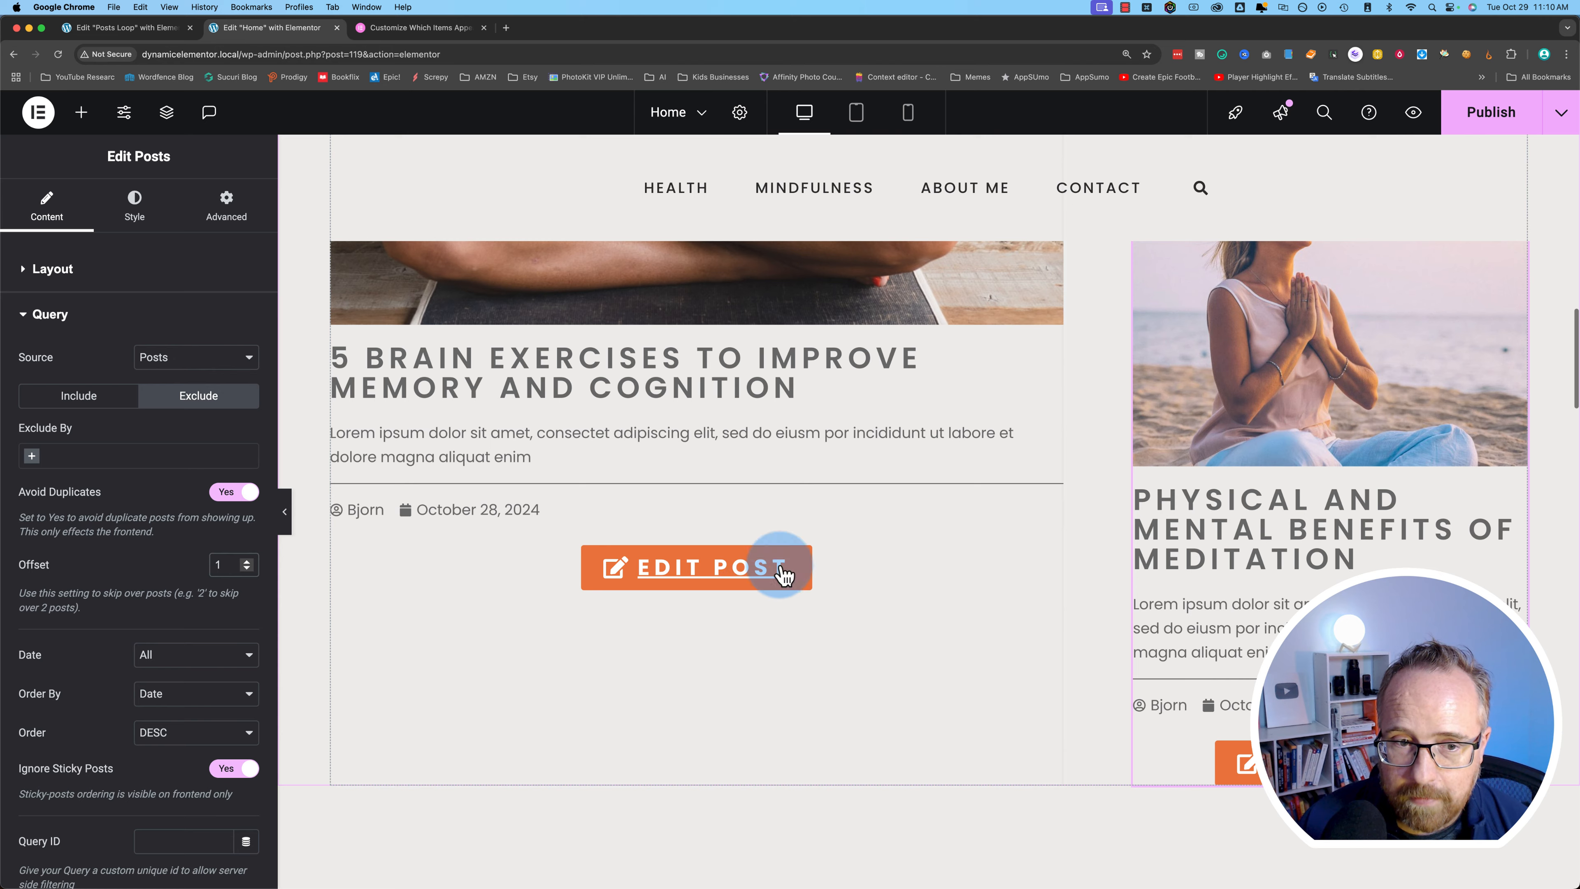
scroll(1146, 750, "up", 12)
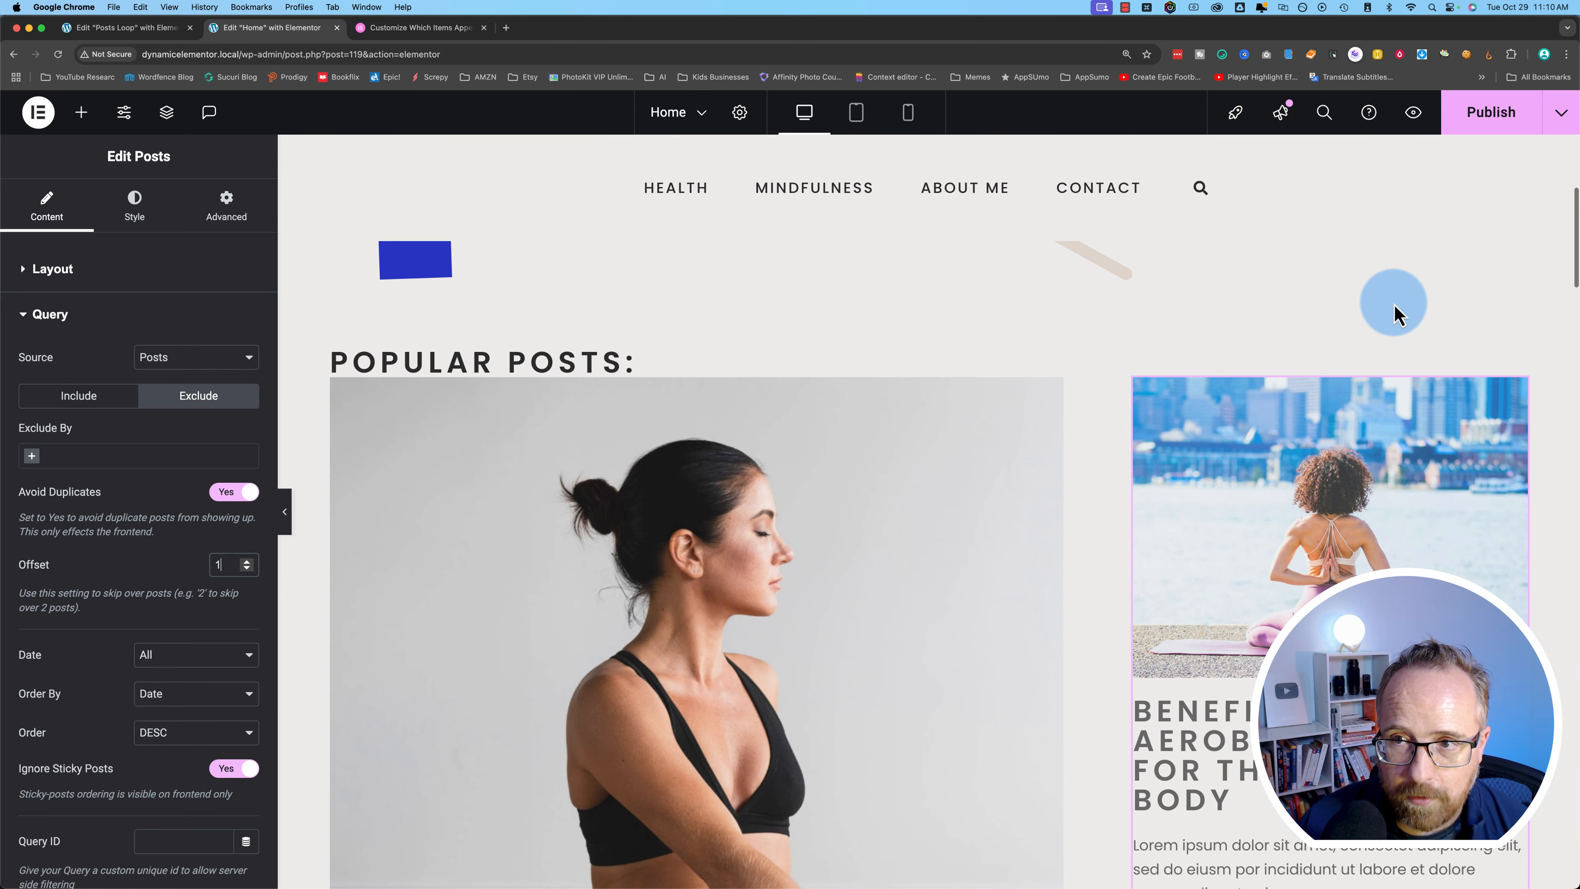
- Publish the Home page changes and load the live site in a new browser tab
left_click(1482, 132)
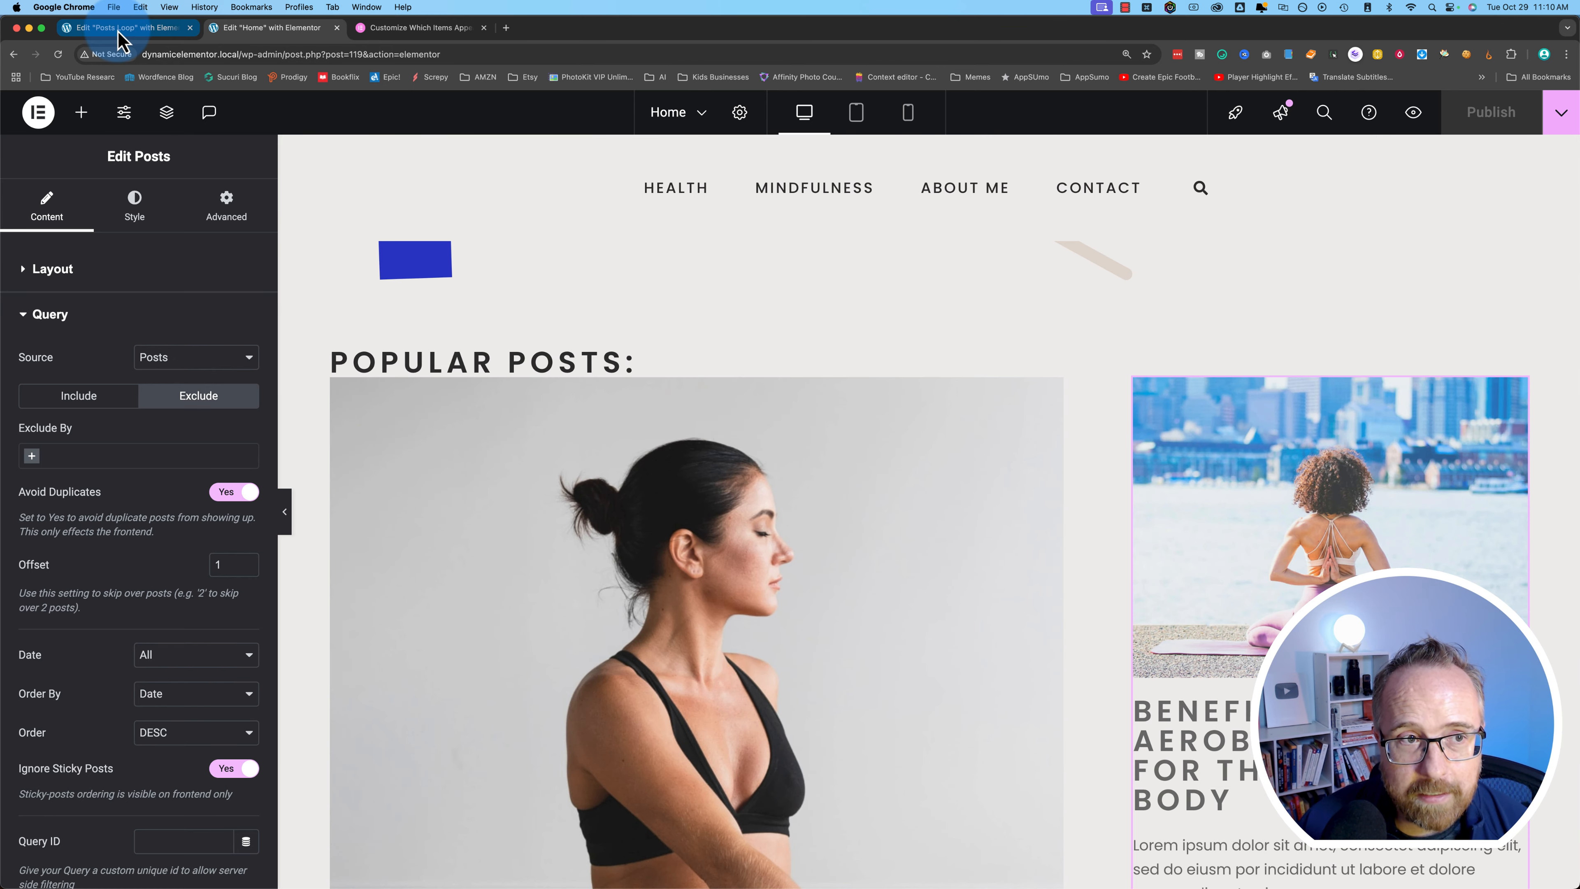
left_click(133, 54)
key("super+c")
key("super+t")
key("super+v")
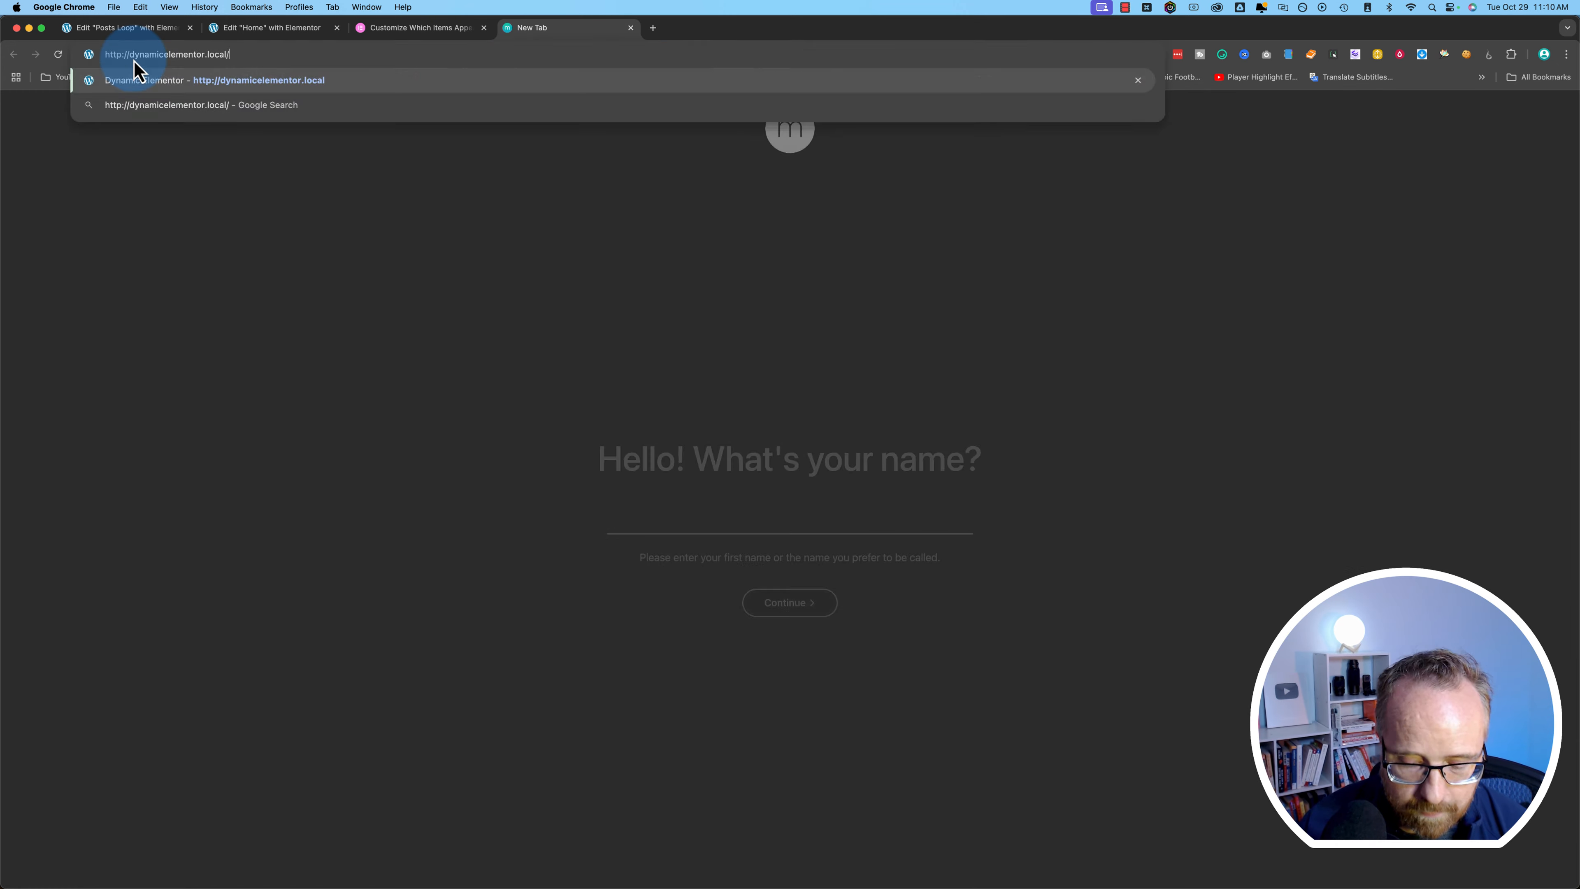
key("Return")
- Test a post's Edit Post link, close the resulting 404 tab, and return to the Posts Loop editor
scroll(340, 436, "down", 15)
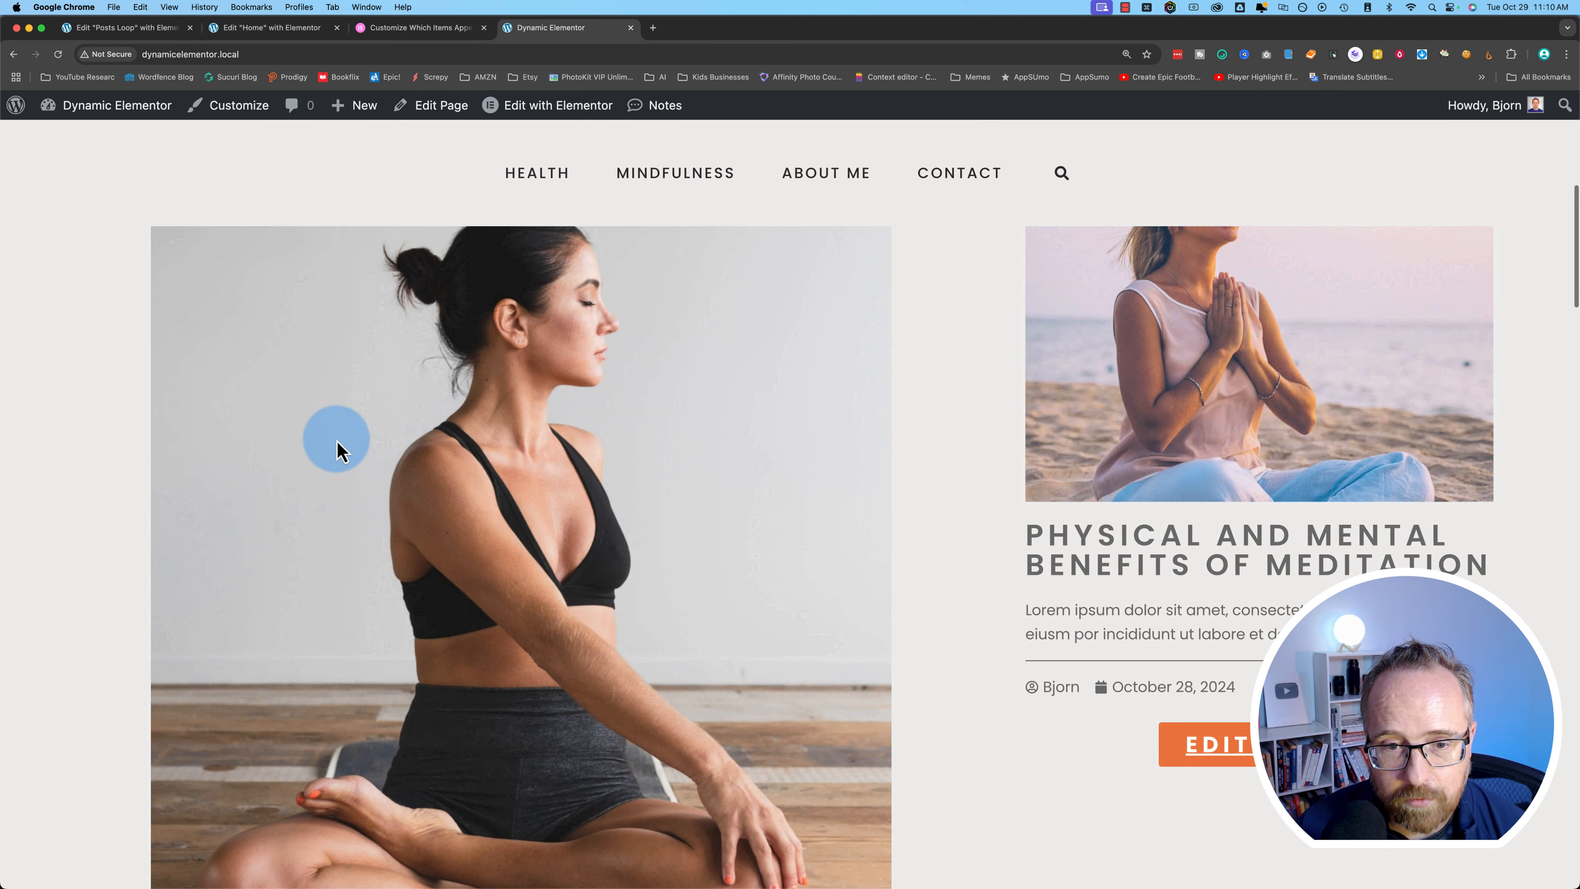
scroll(802, 628, "down", 4)
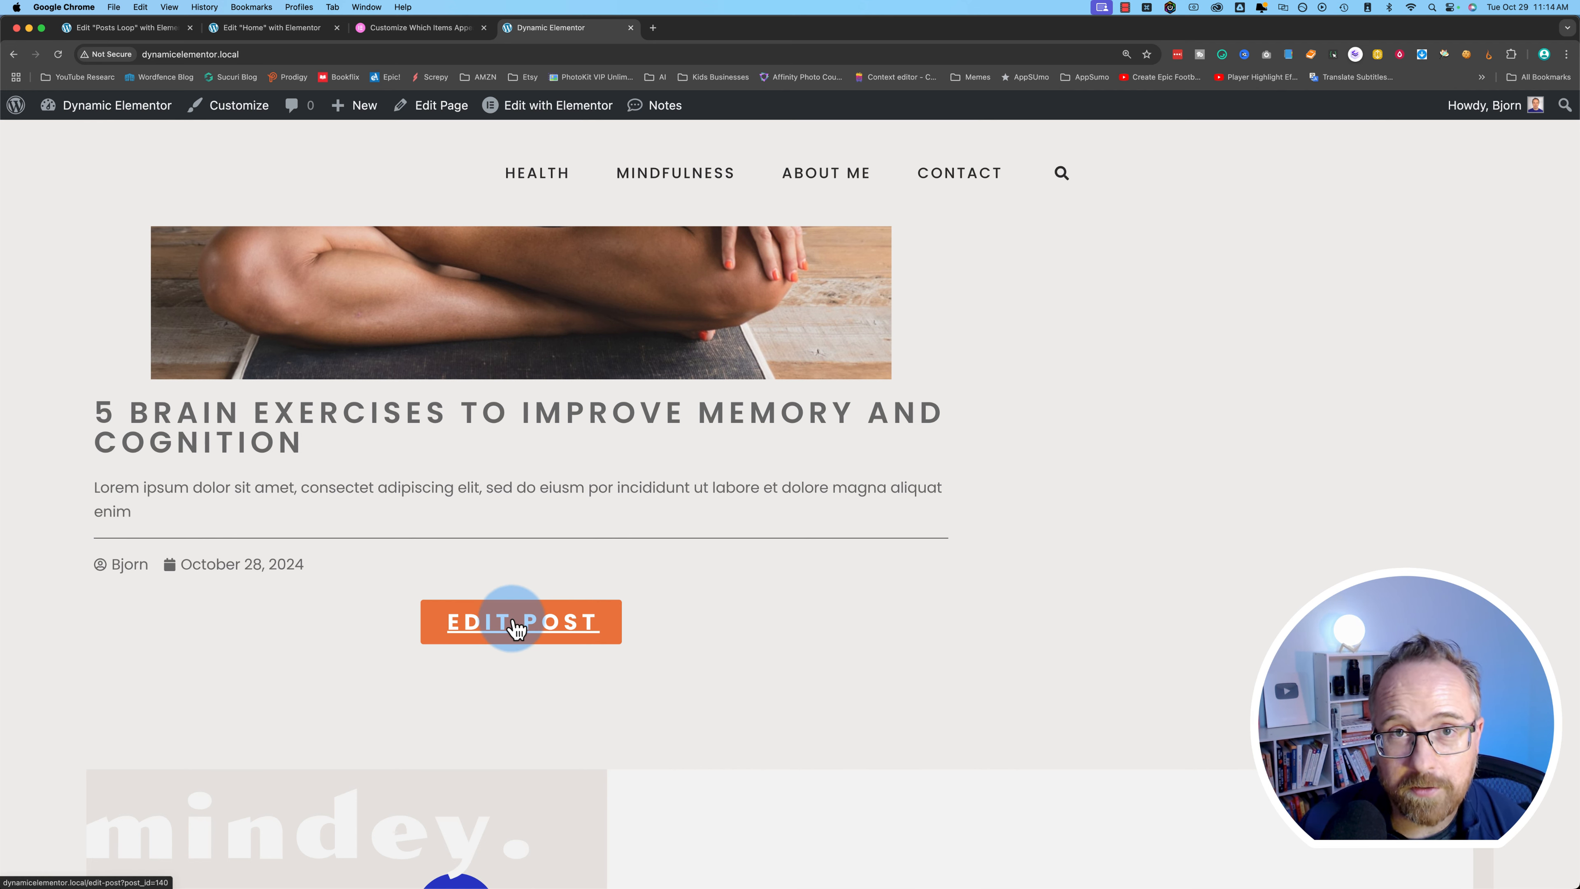
left_click(528, 639, "super")
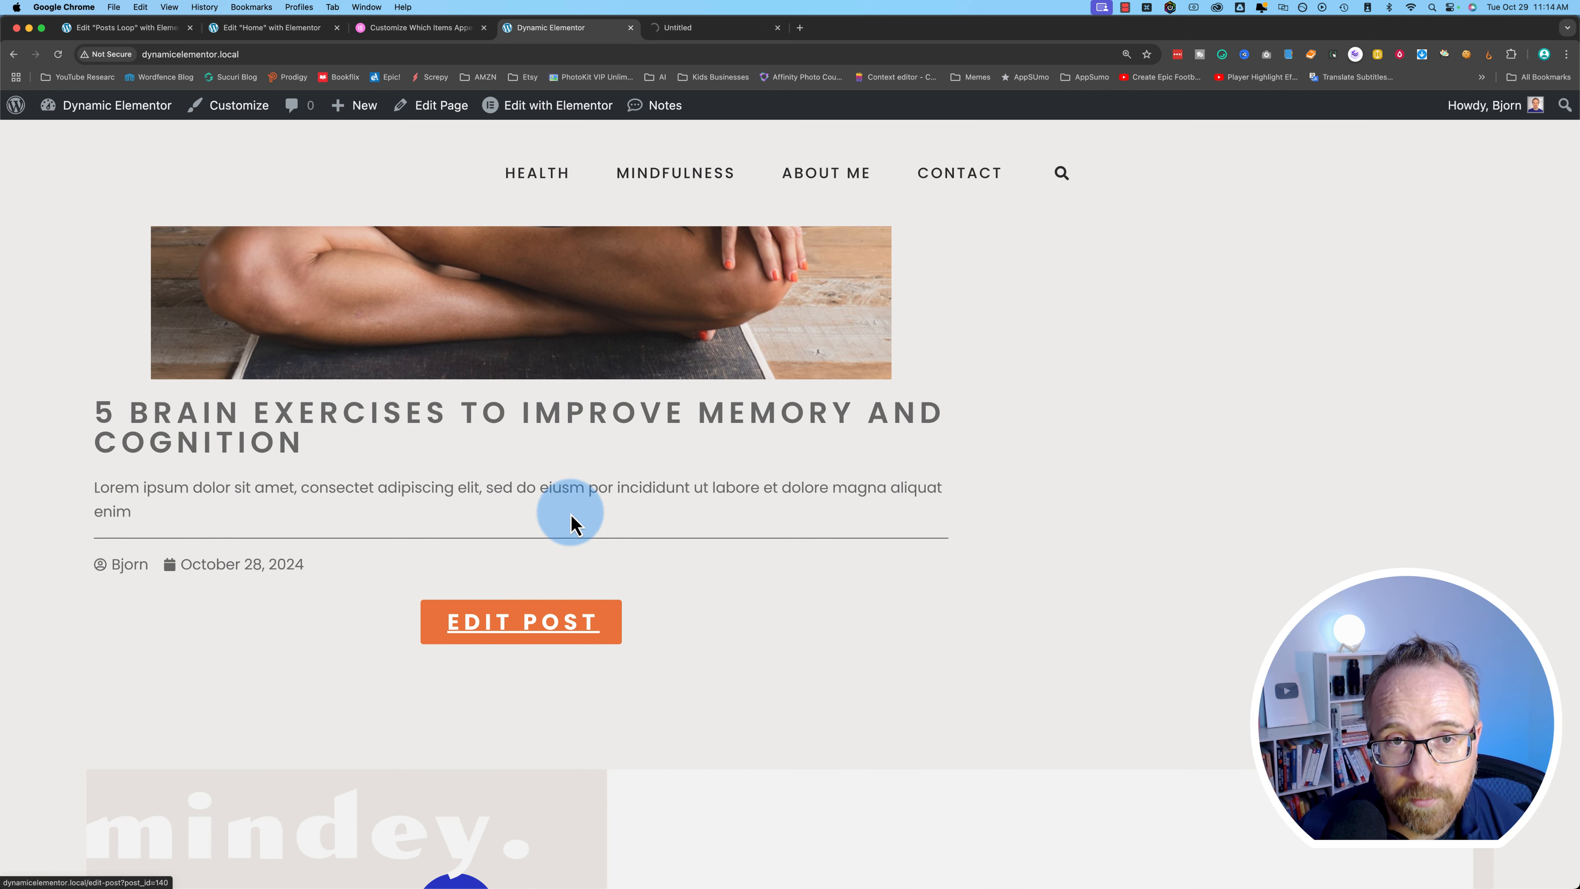
left_click(740, 29)
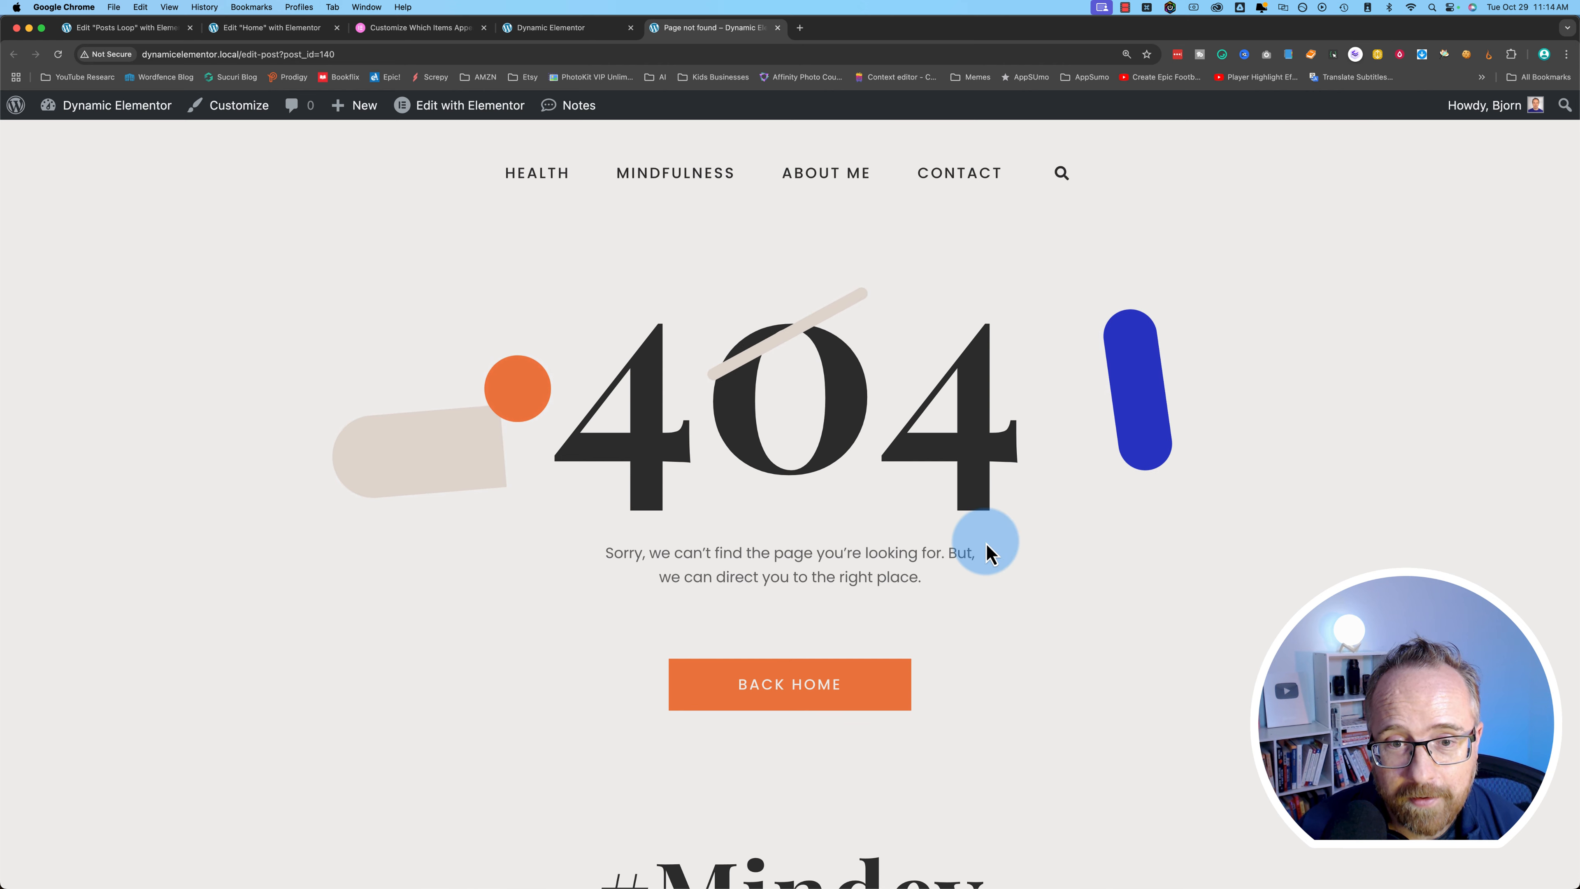
key("super+w")
scroll(928, 705, "up", 10)
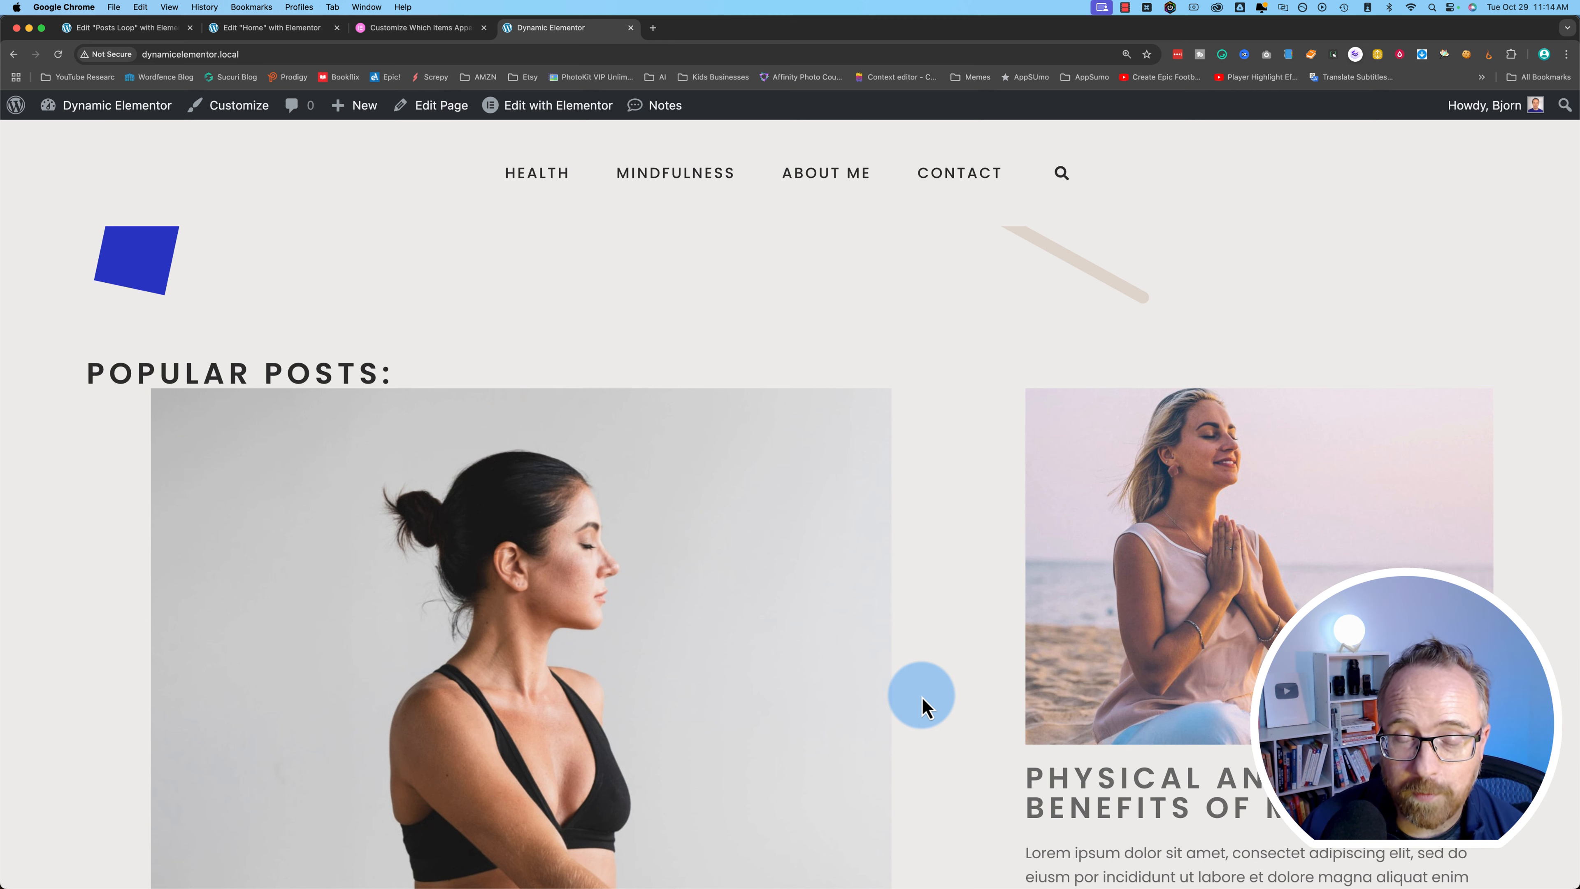
scroll(926, 705, "down", 7)
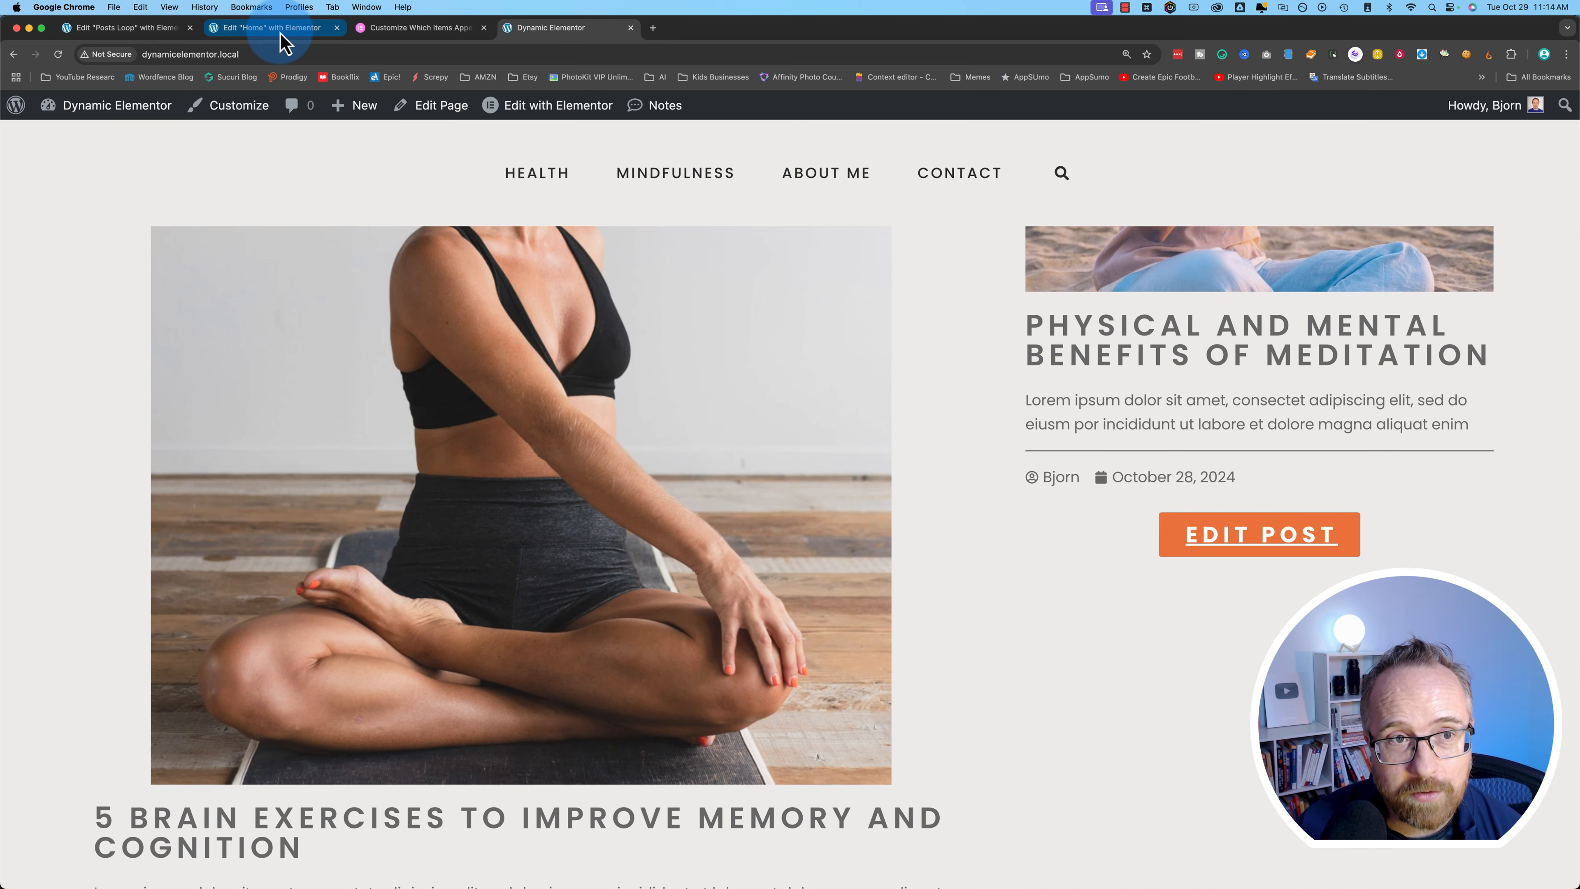
left_click(126, 37)
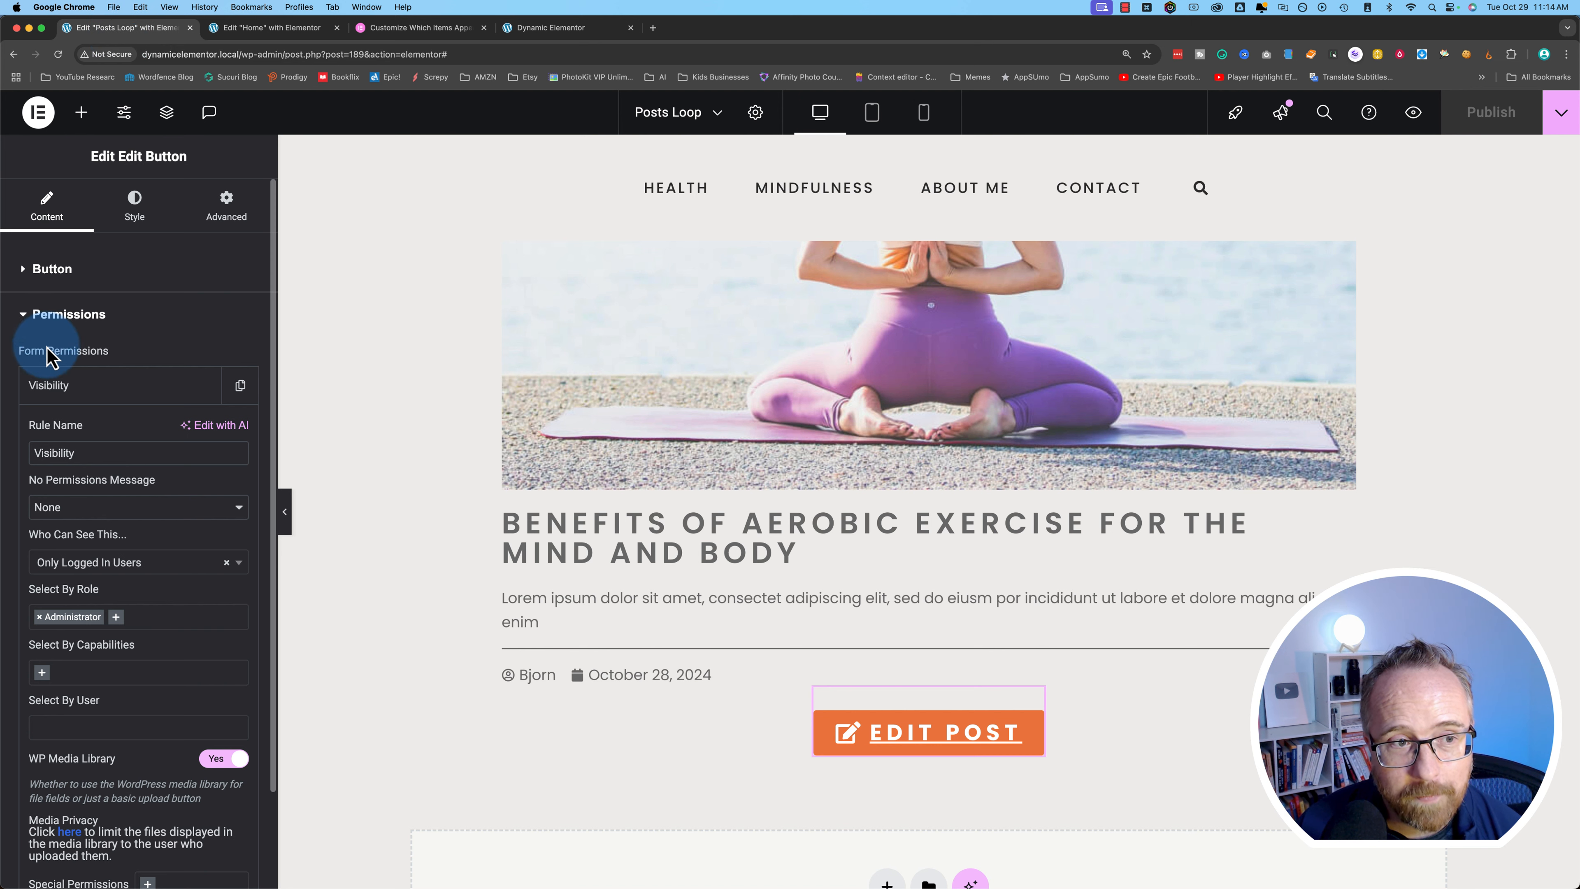
- Inspect the Edit Post button's Link to Edit Page URL, then return to the Dynamic Elementor tab
left_click(35, 269)
scroll(43, 442, "down", 1)
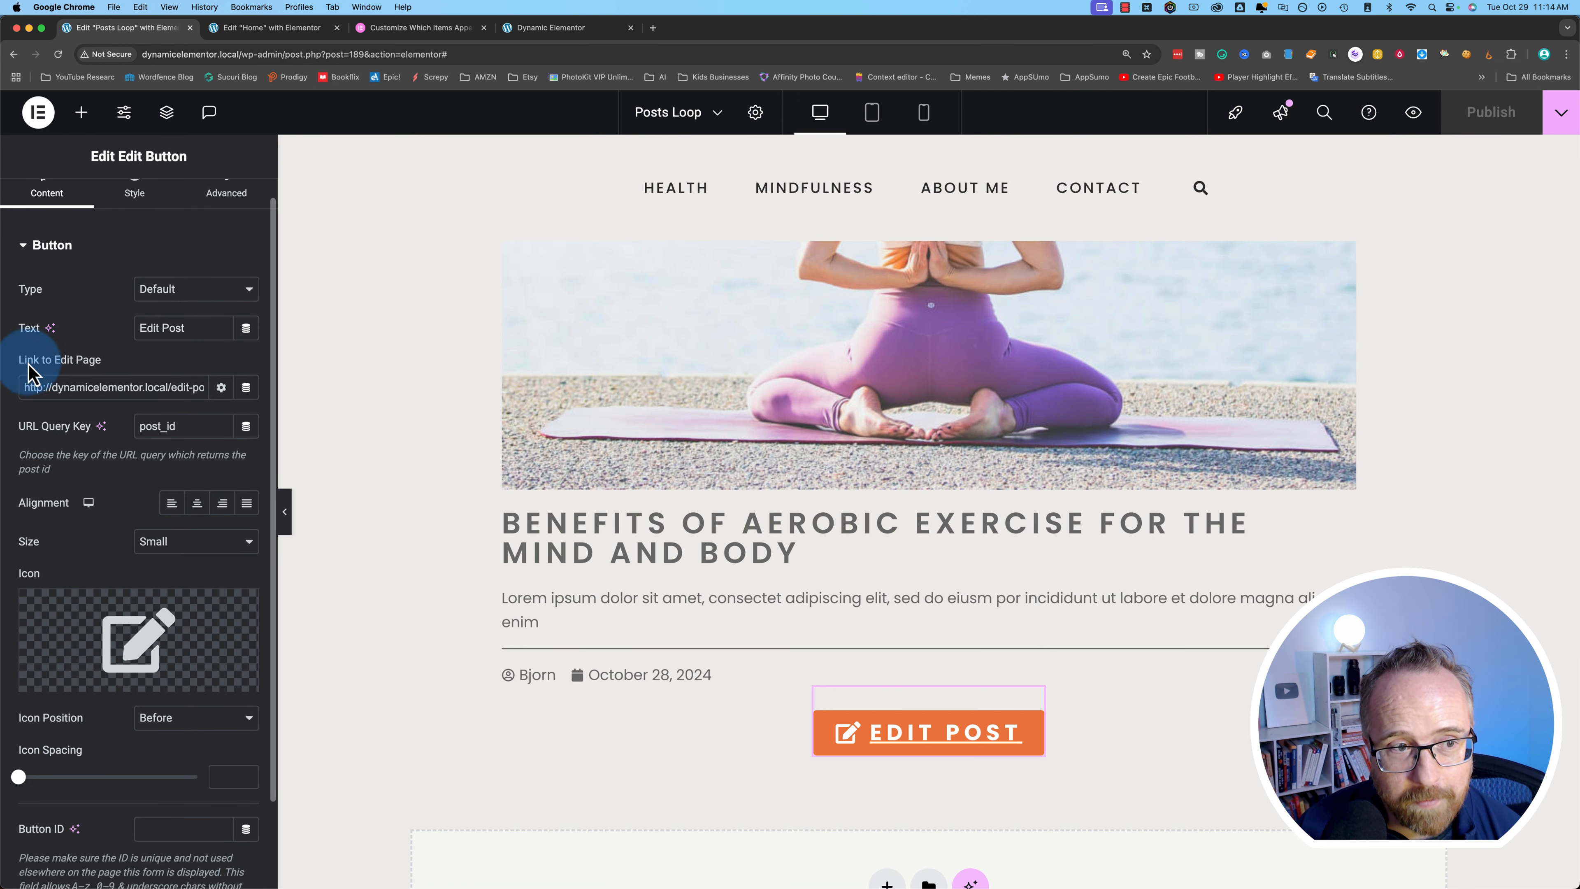
left_click_drag(112, 386, 217, 389)
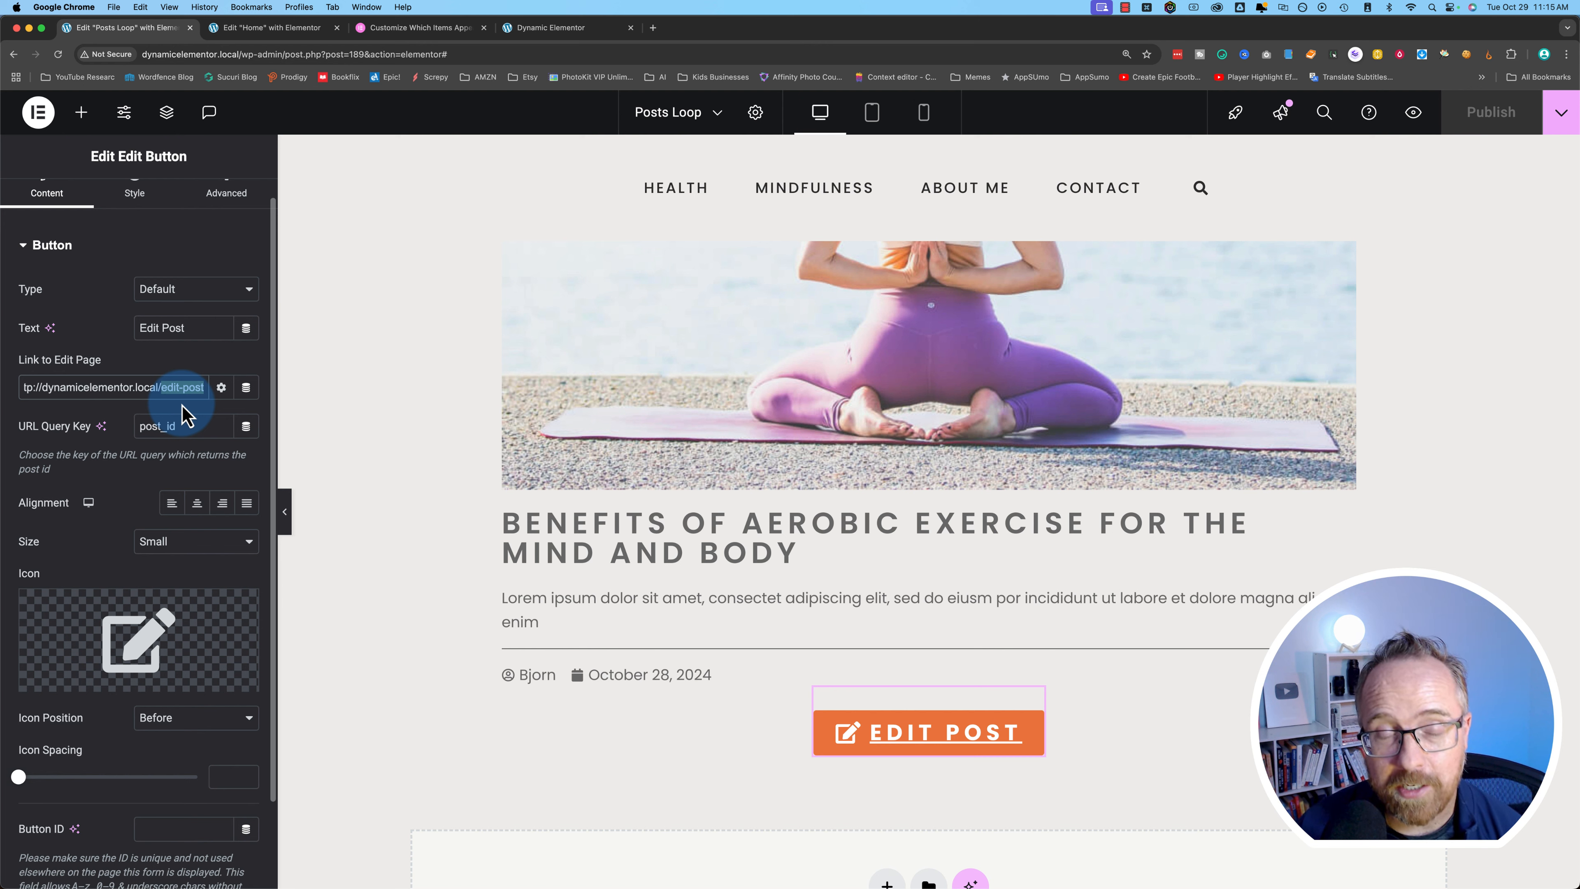
left_click(474, 514)
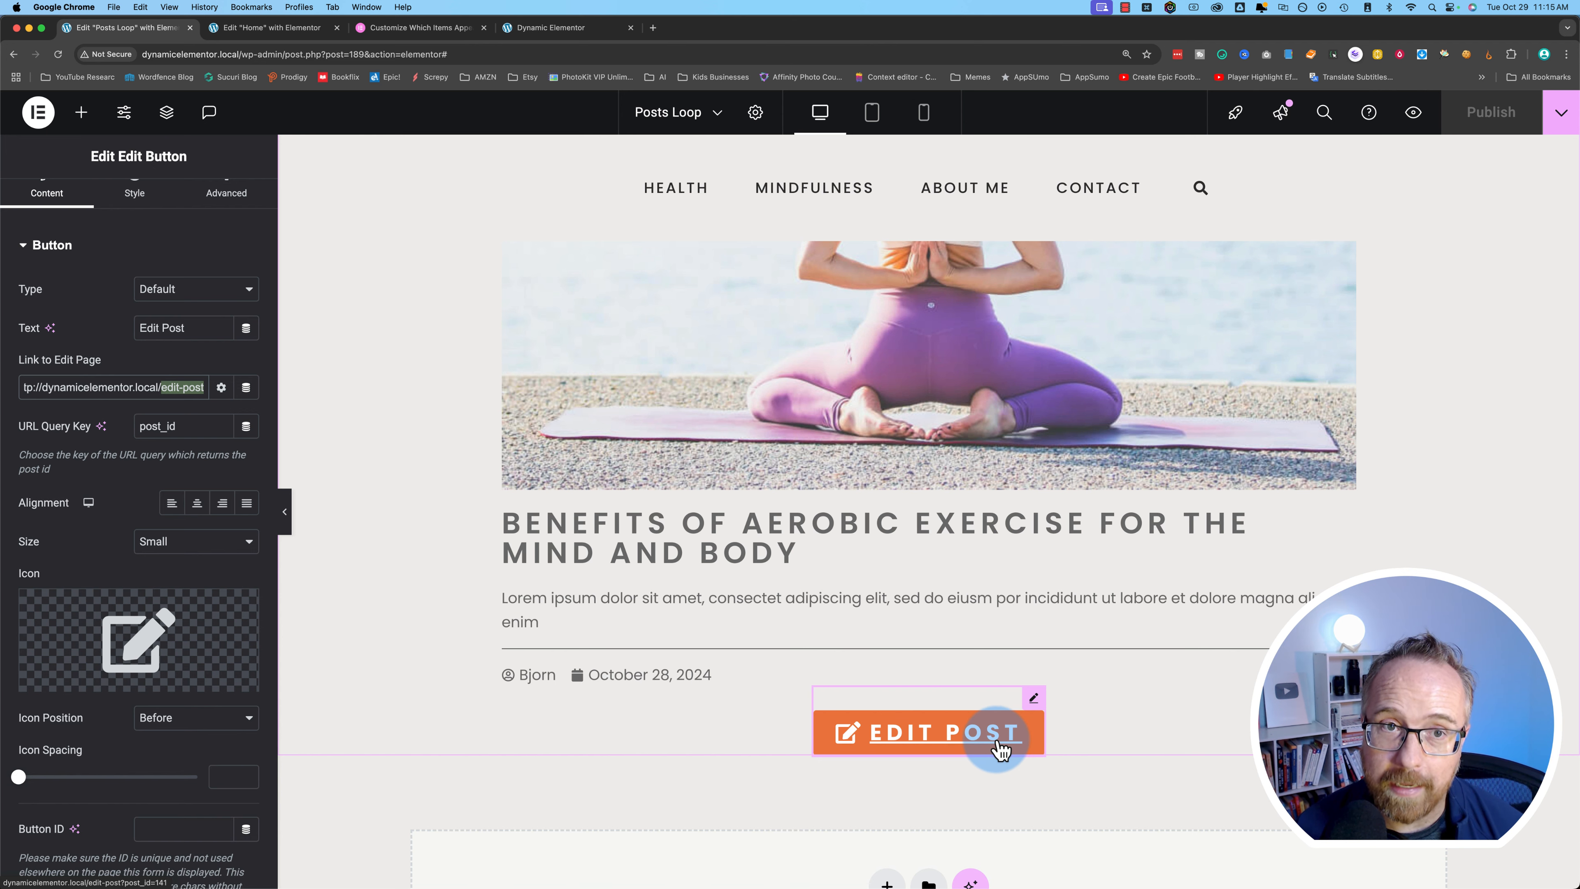
left_click(563, 28)
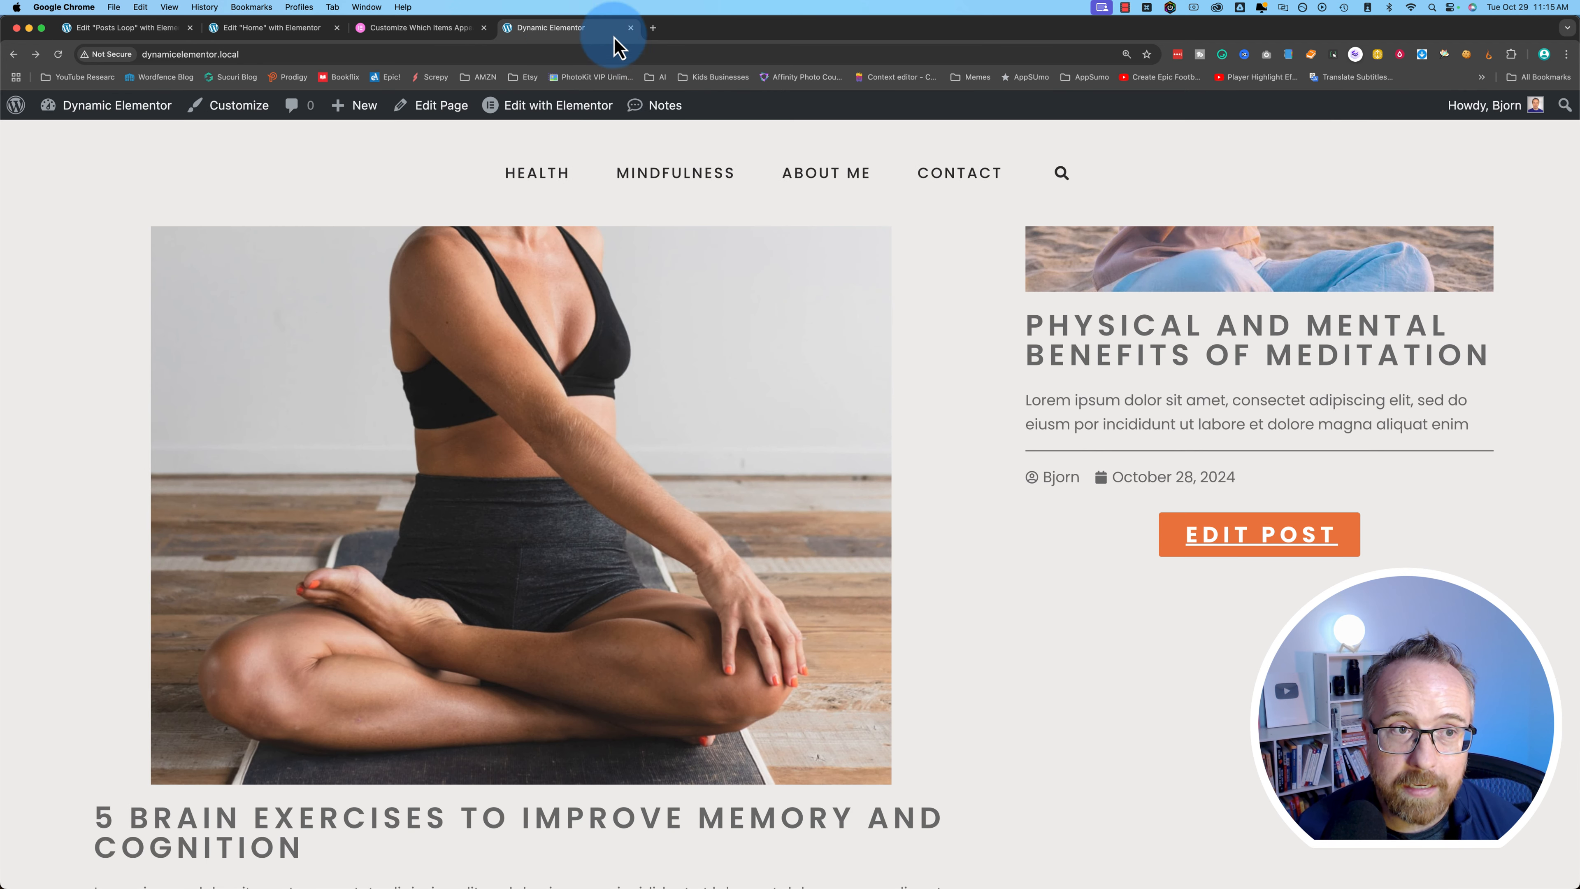
- Create a new Frontend Admin form titled 'Frontend Form' with type Edit Post Form
left_click(117, 115)
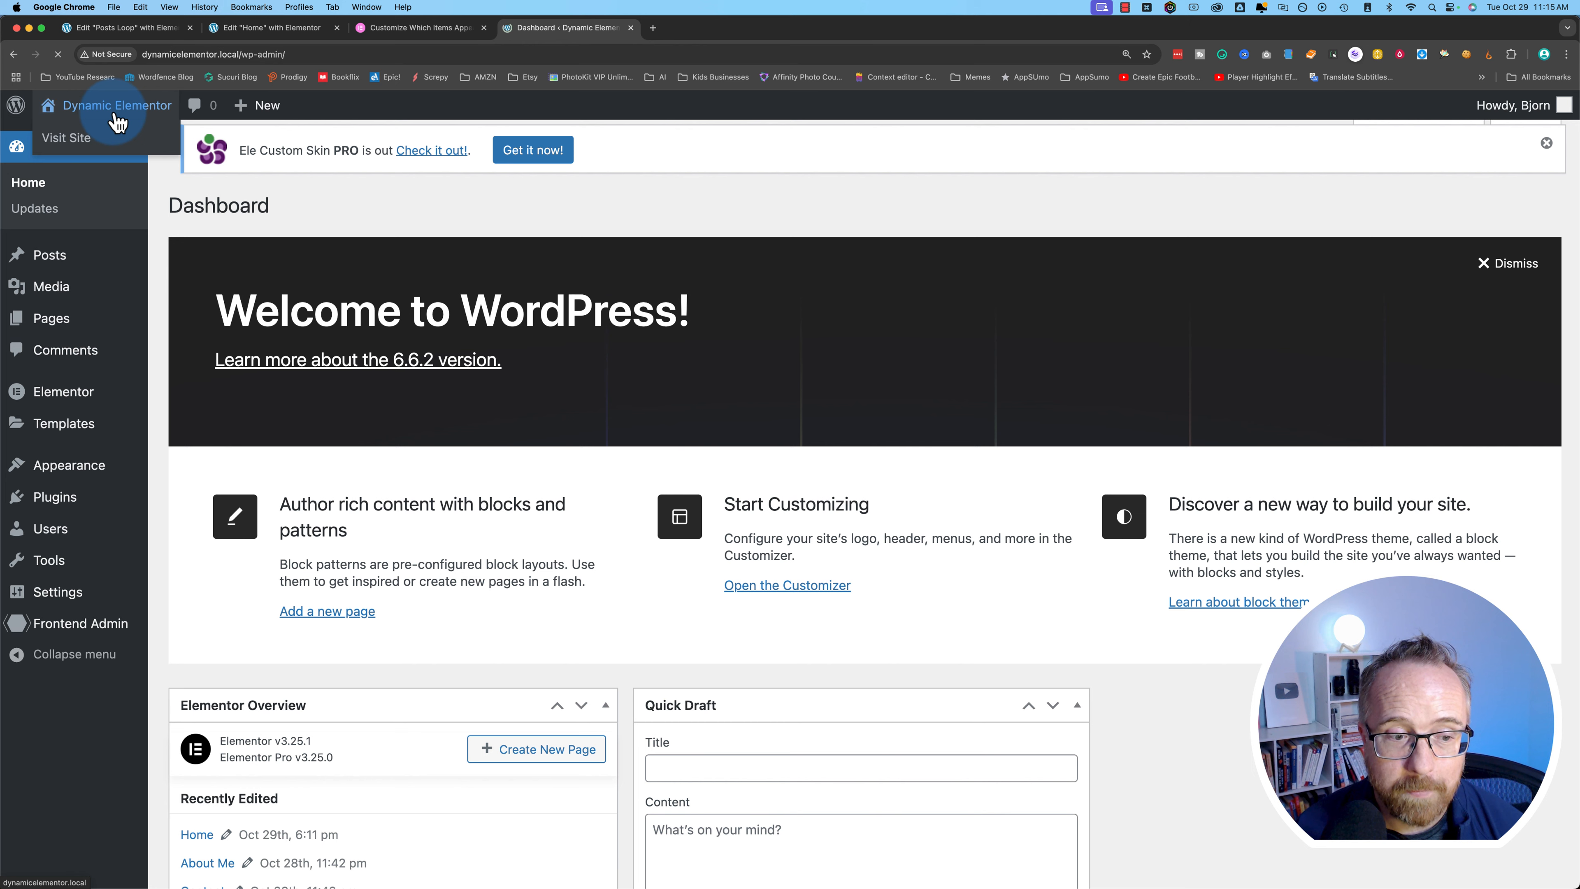
mouse_move(118, 624)
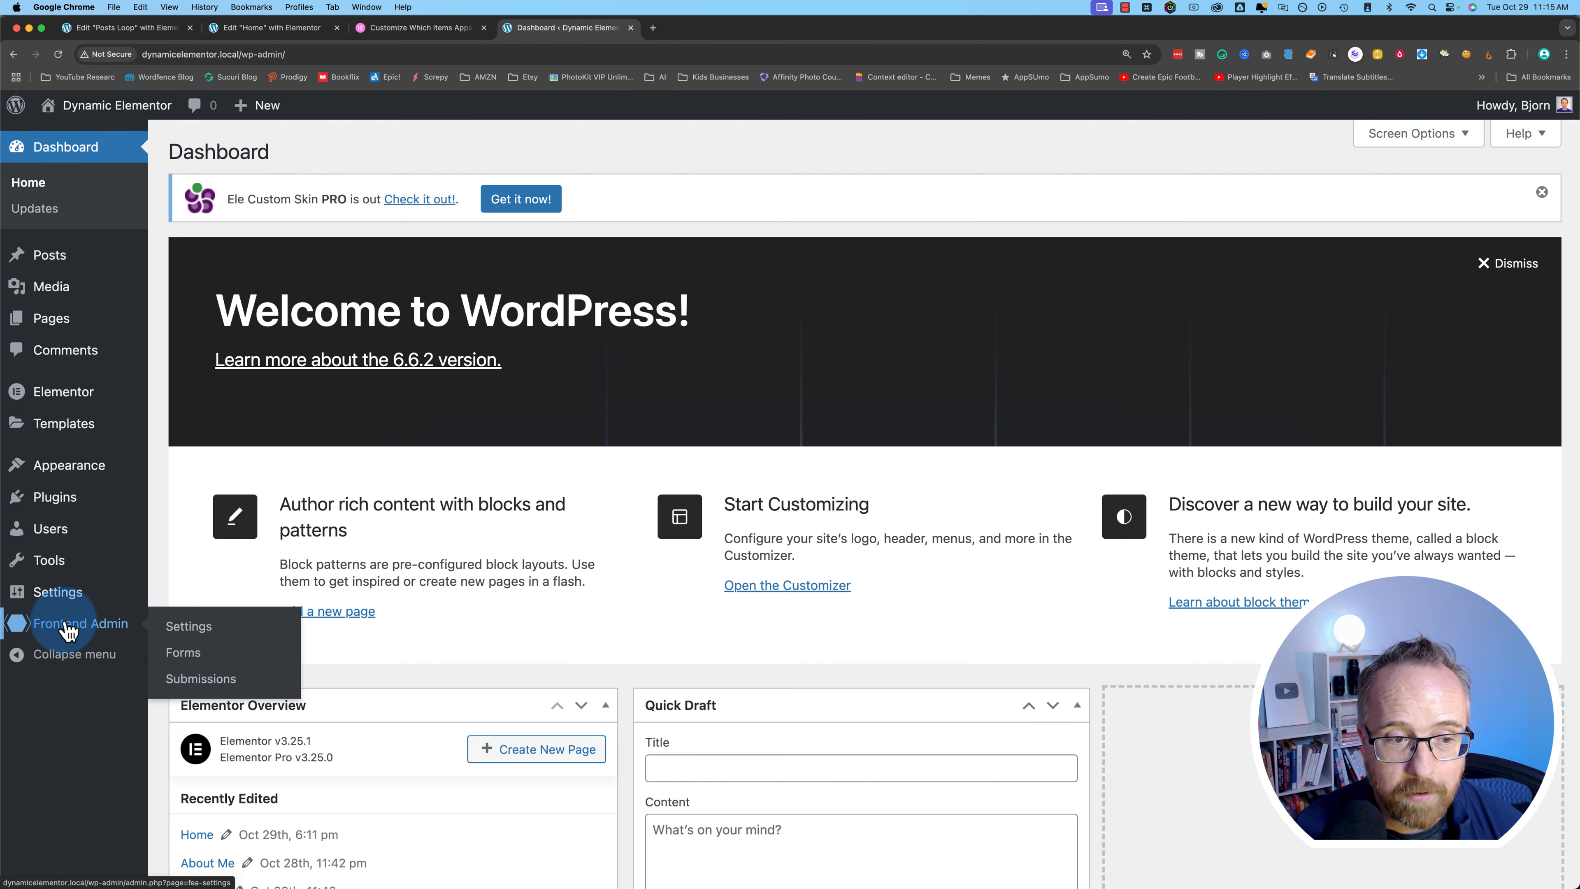
left_click(183, 654)
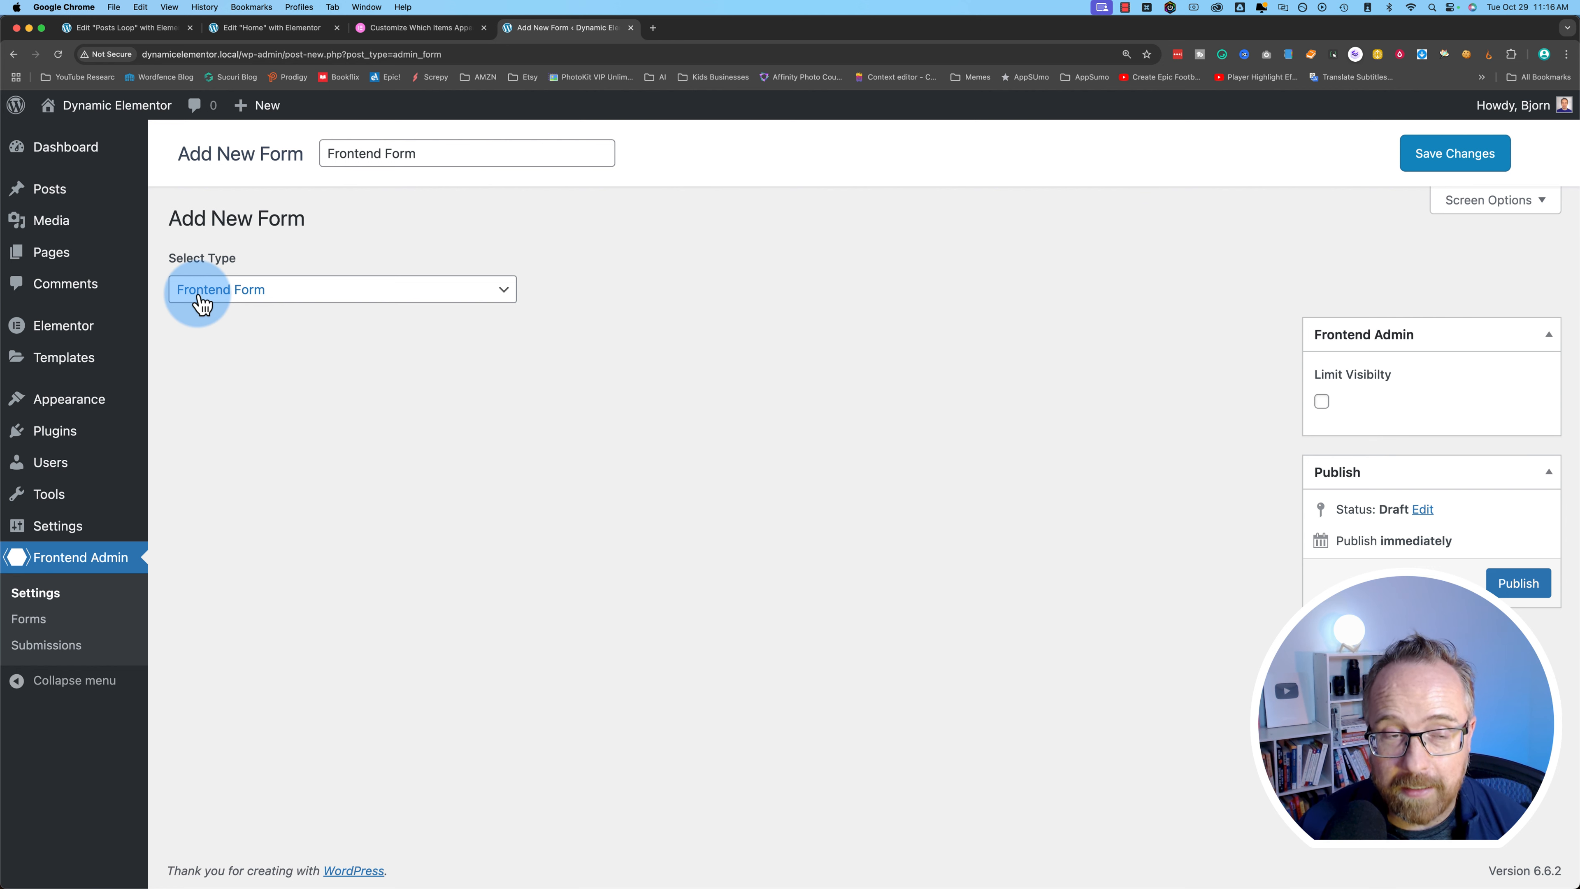
left_click(200, 304)
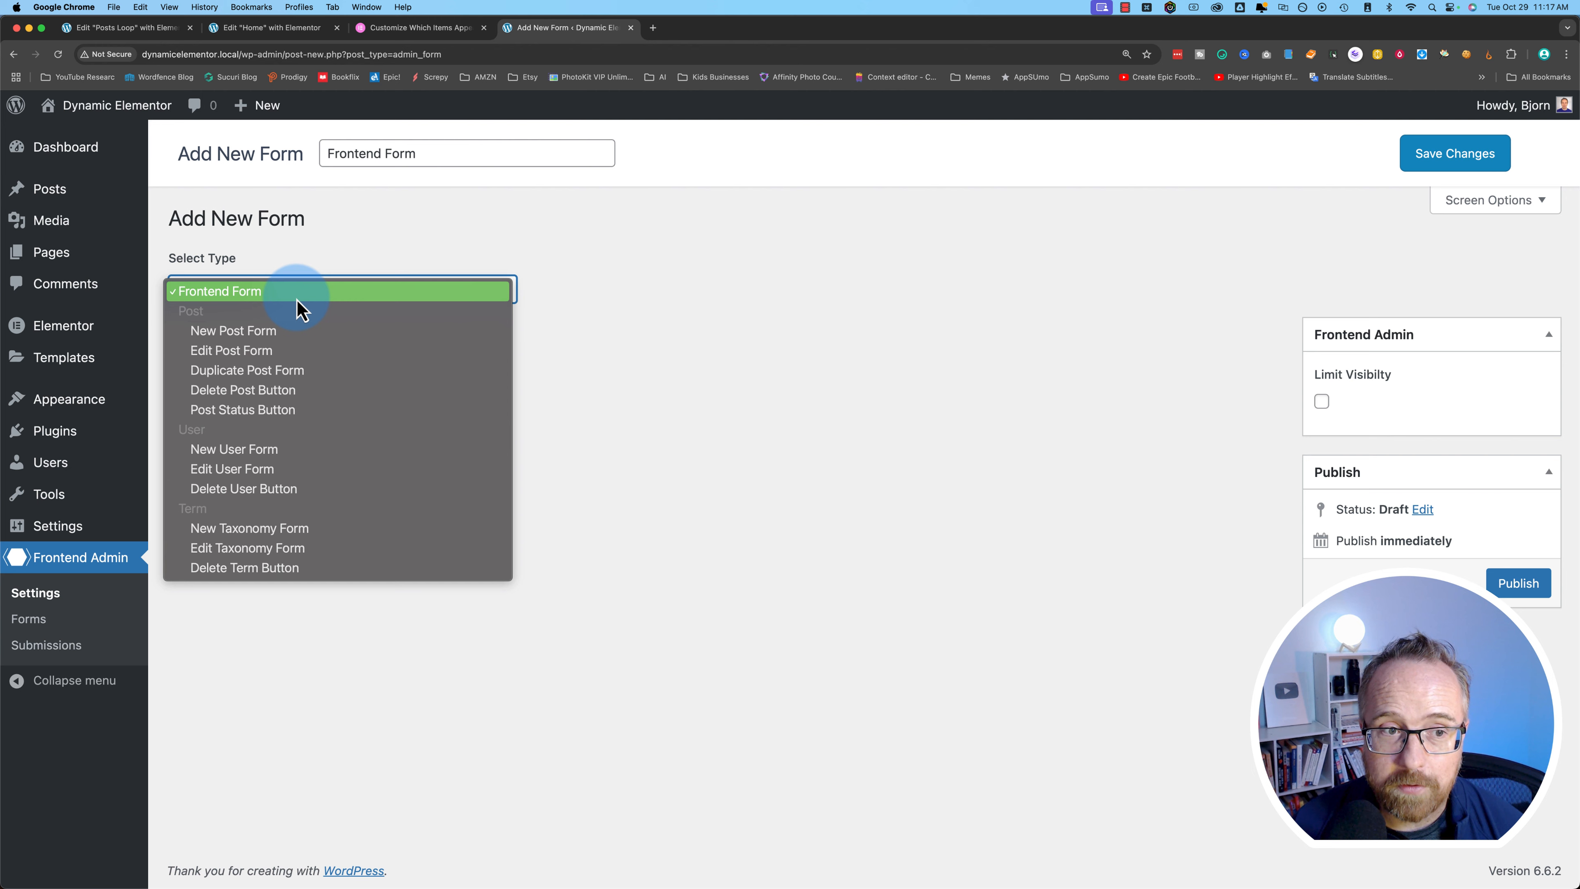
left_click(264, 358)
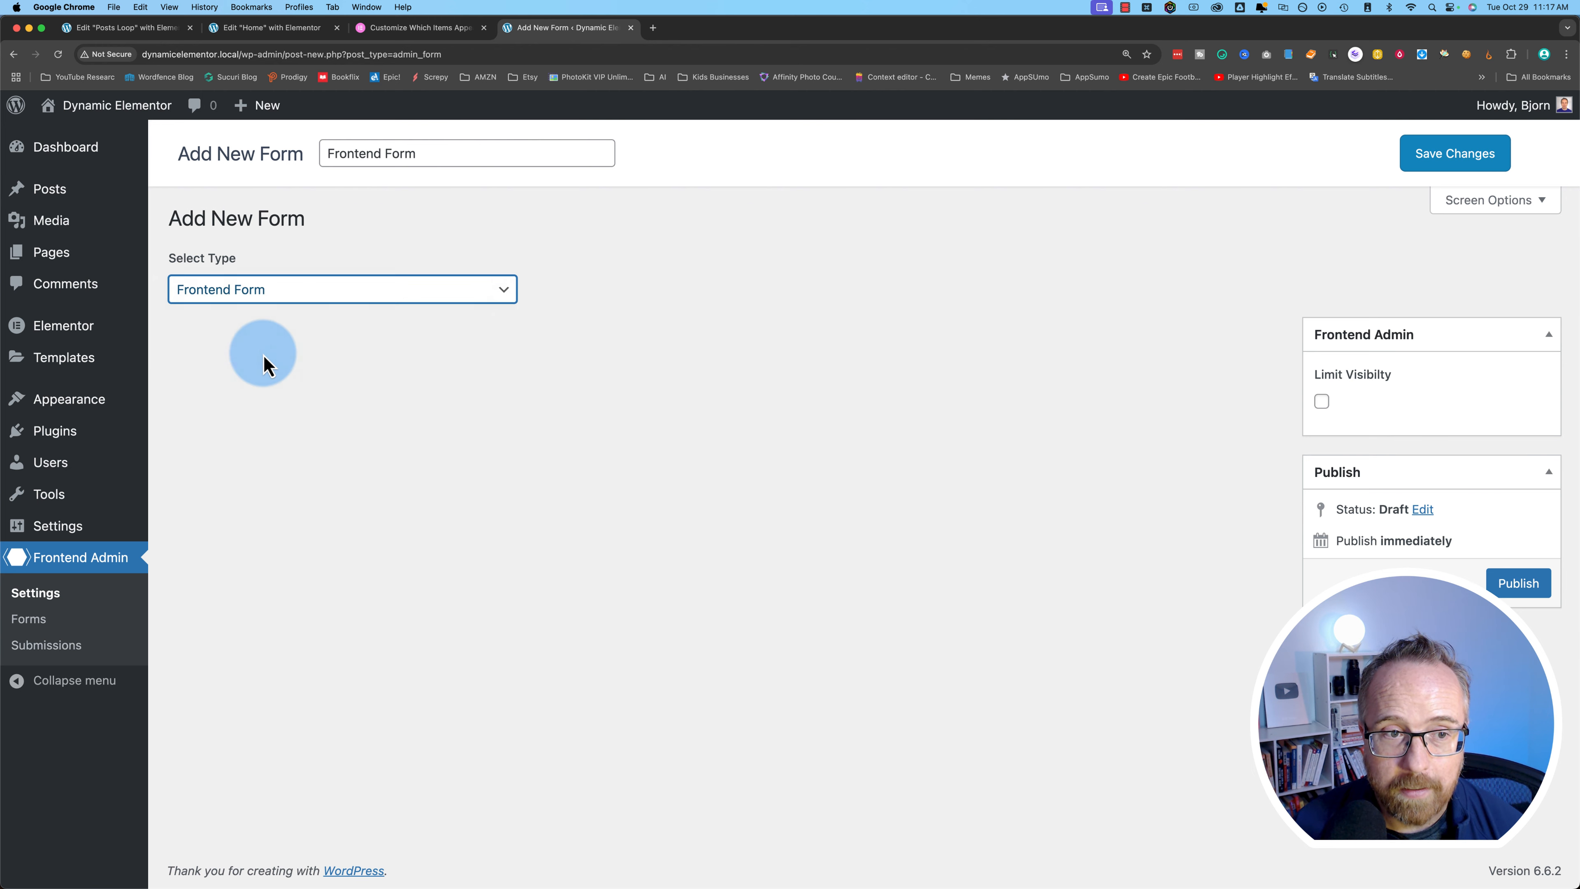
- Save Frontend Form and review the settings of its Post To Edit field
left_click(1448, 157)
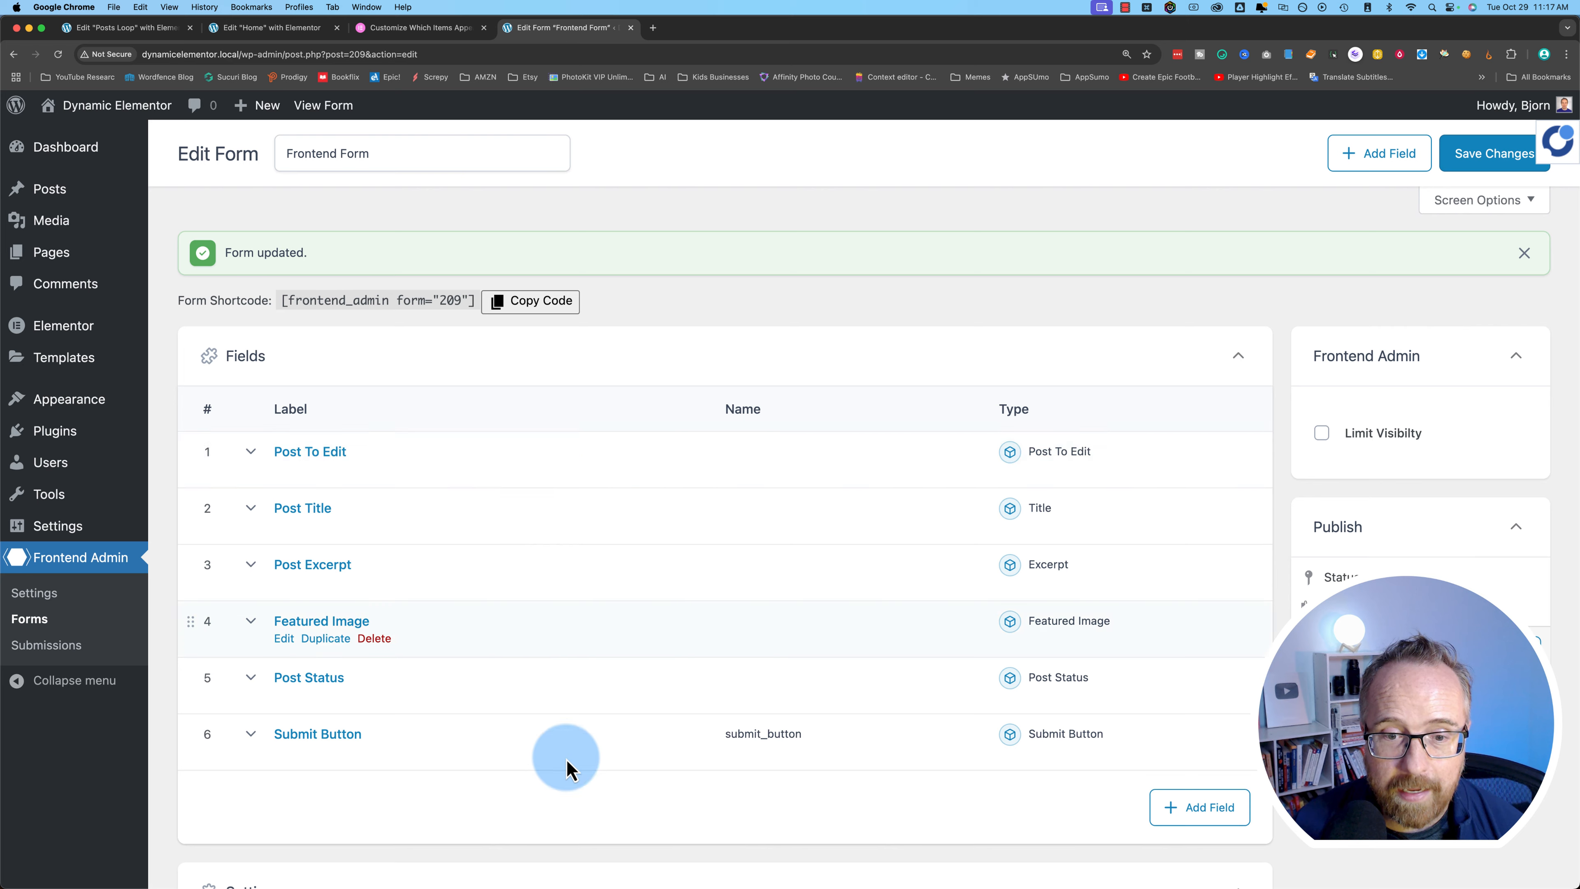
scroll(275, 394, "down", 2)
left_click(275, 394)
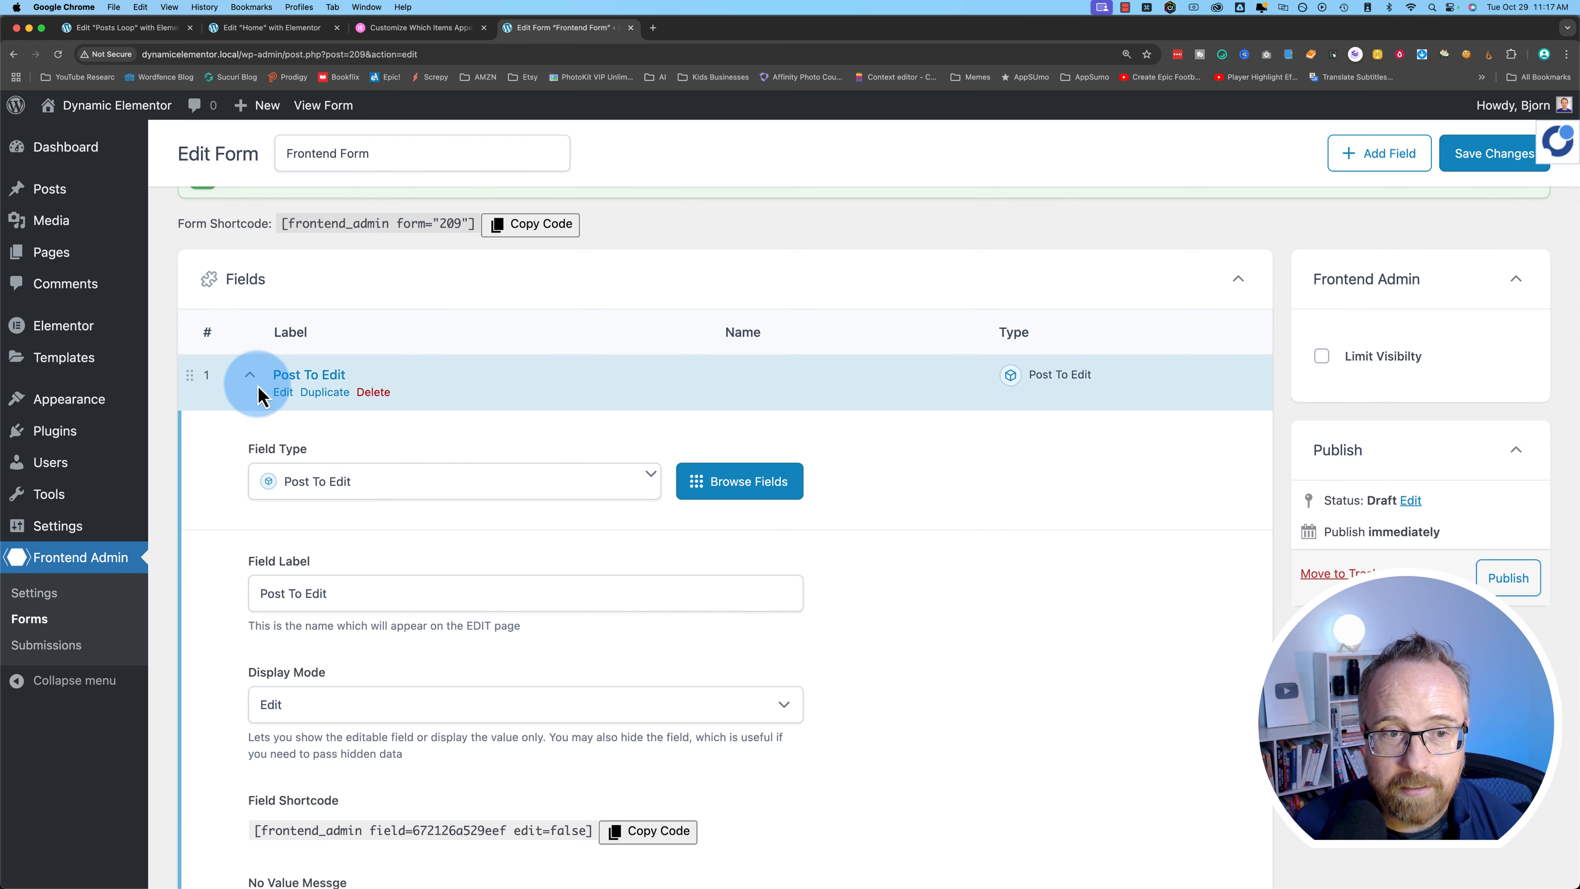
scroll(221, 568, "down", 5)
scroll(221, 567, "down", 6)
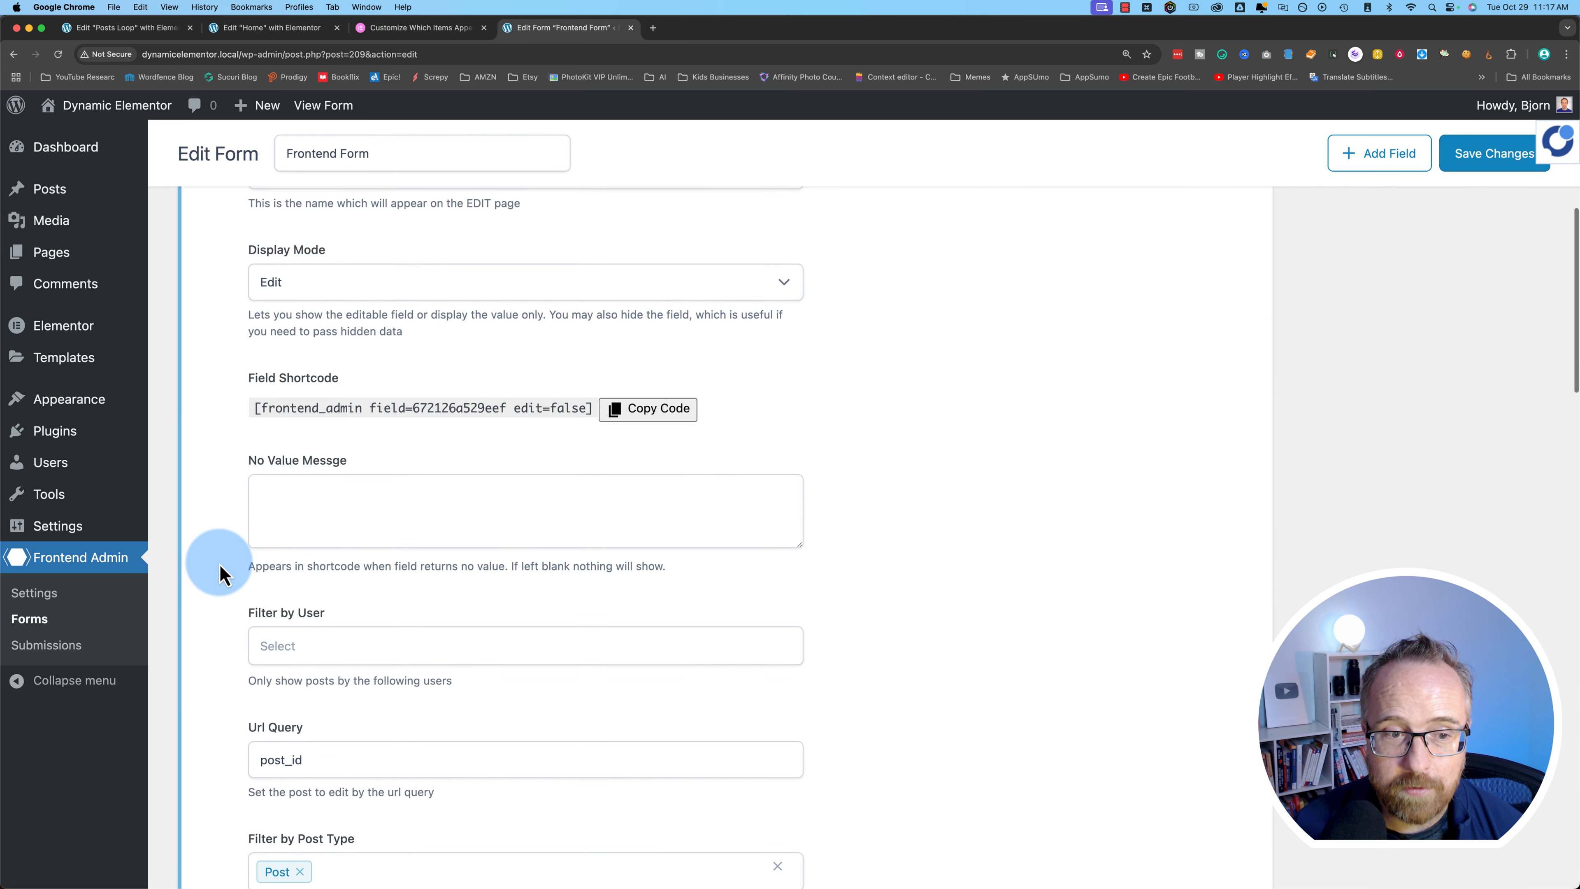
scroll(221, 568, "down", 20)
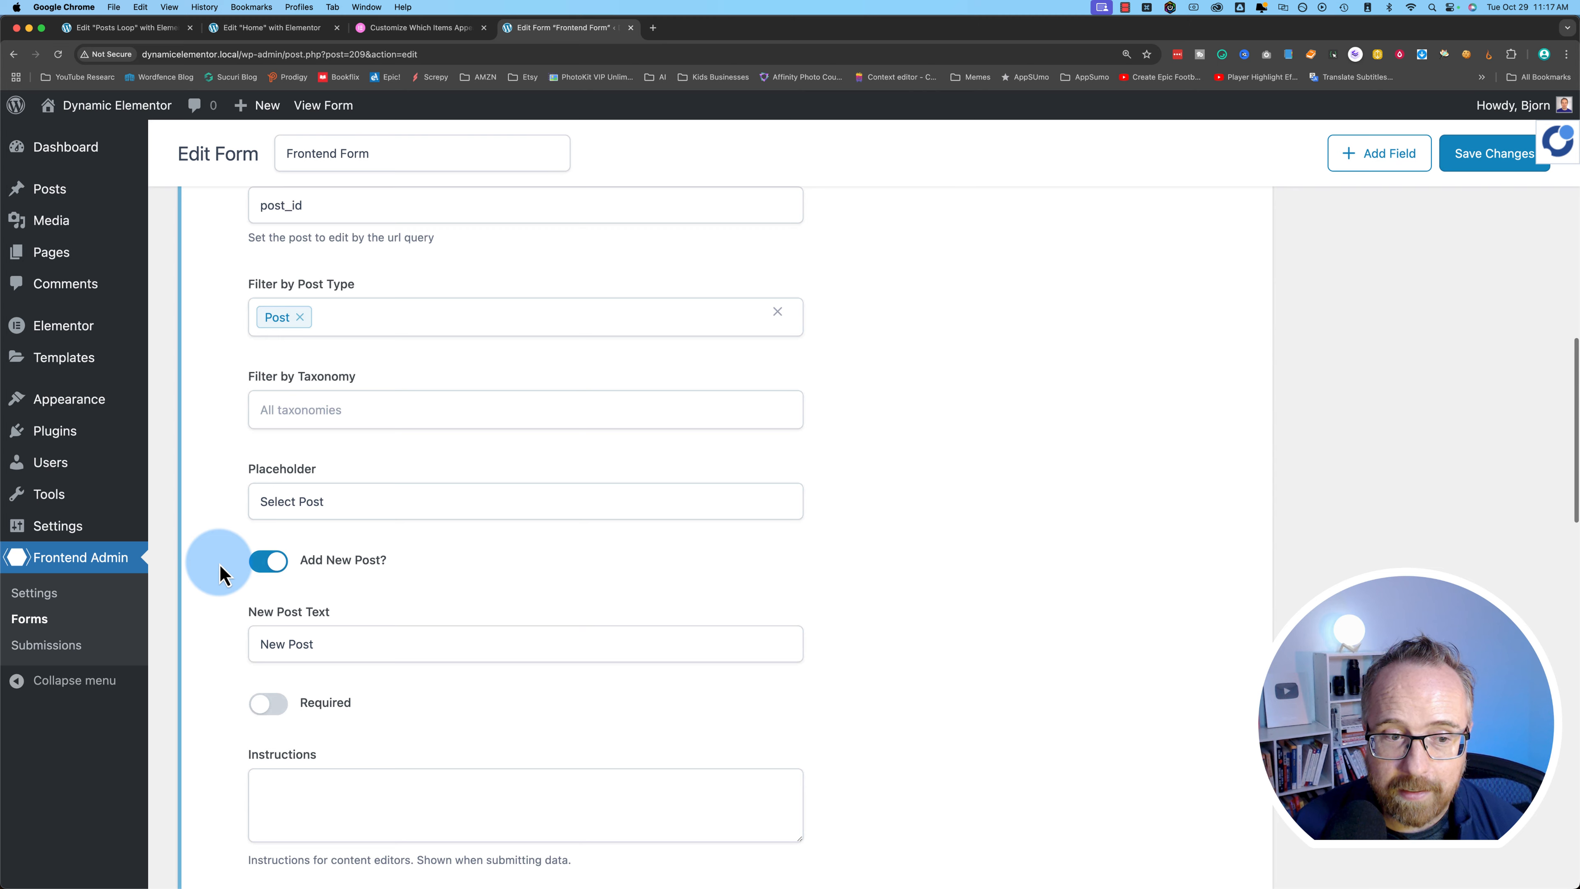
scroll(221, 567, "down", 5)
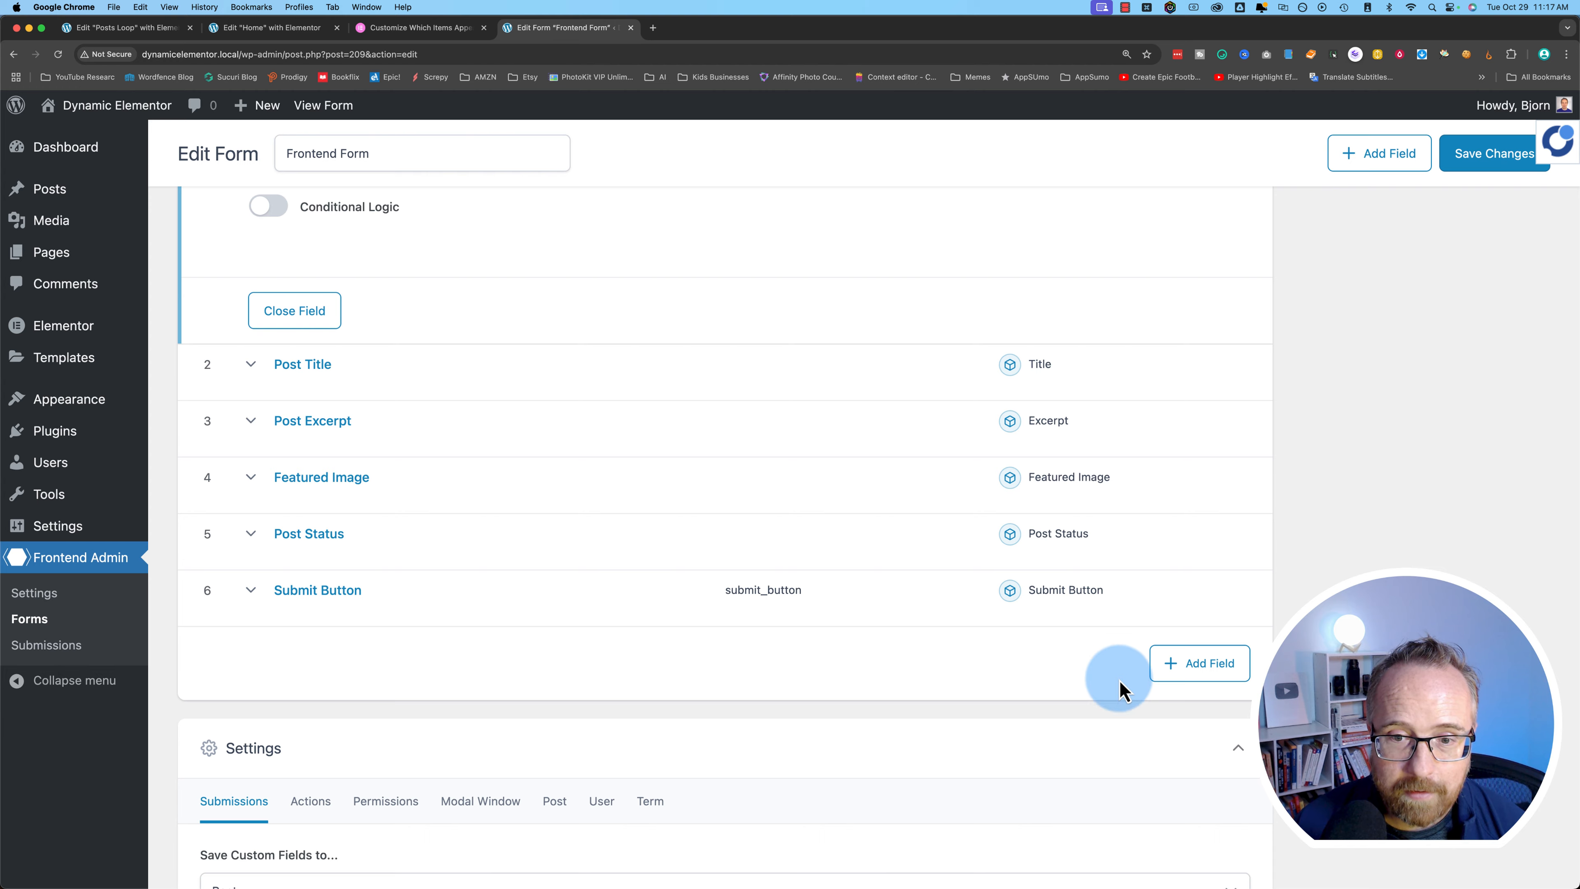
- Add a field, browse the Field Type list, then delete the blank field
left_click(1228, 666)
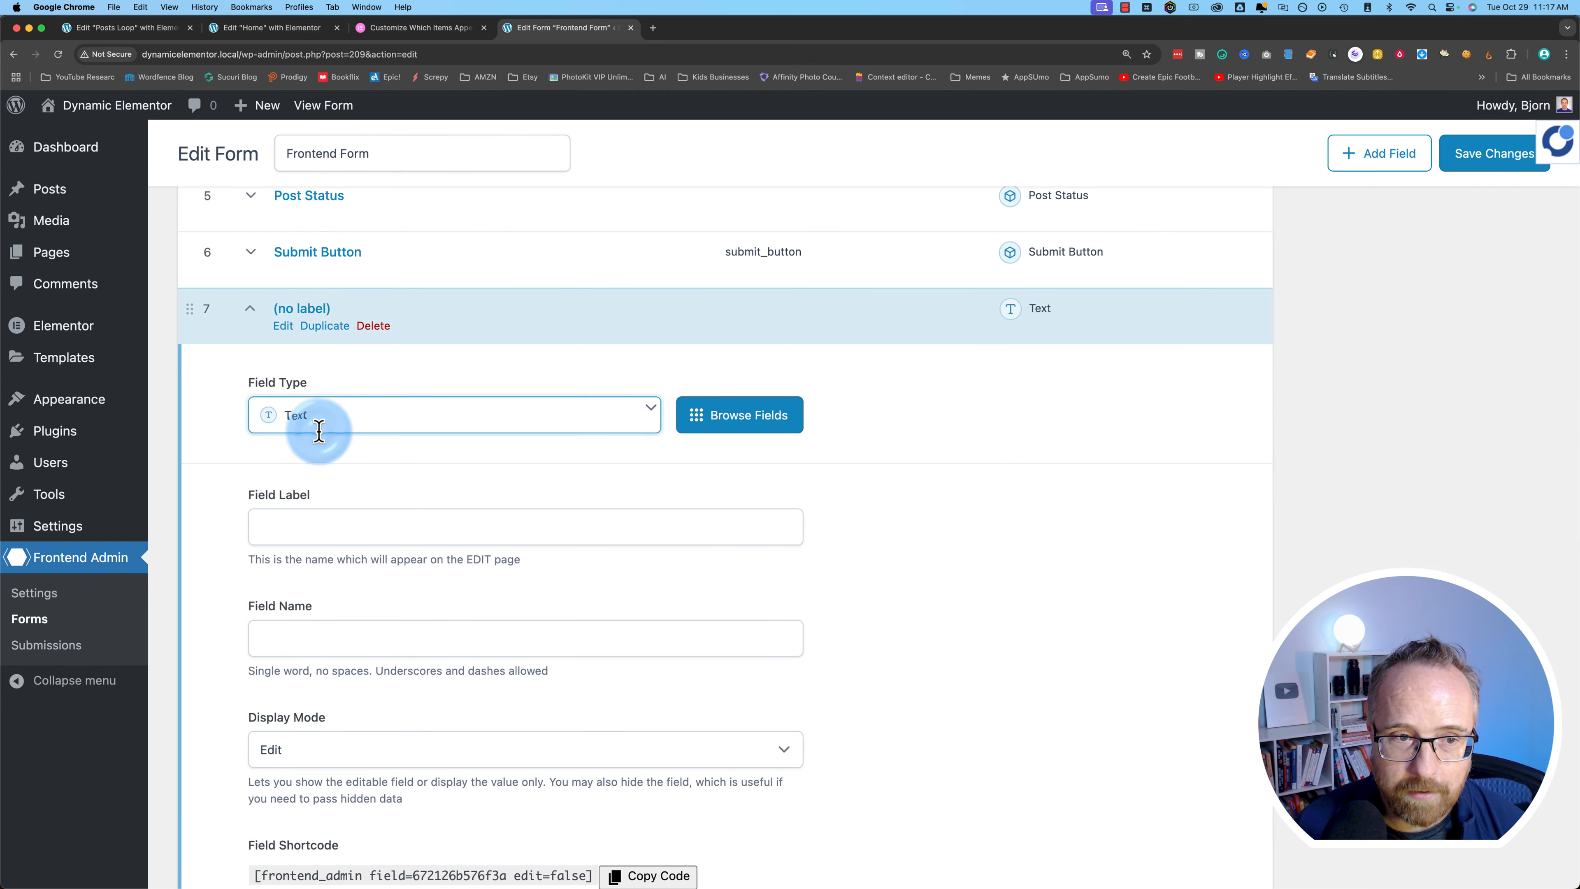
left_click(318, 430)
scroll(319, 535, "down", 2)
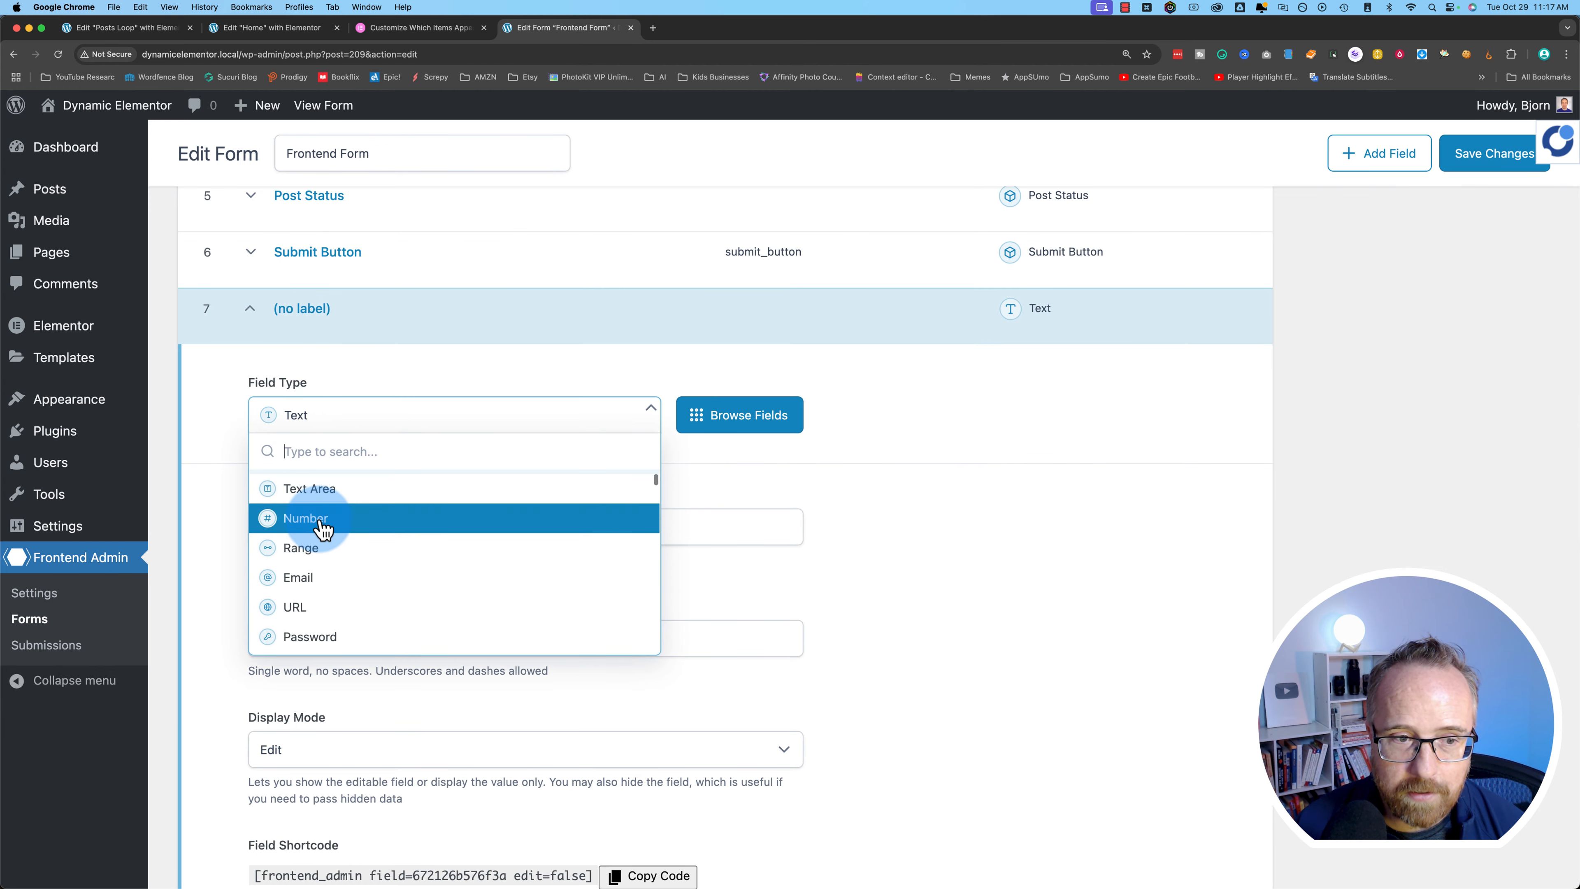
scroll(322, 534, "down", 4)
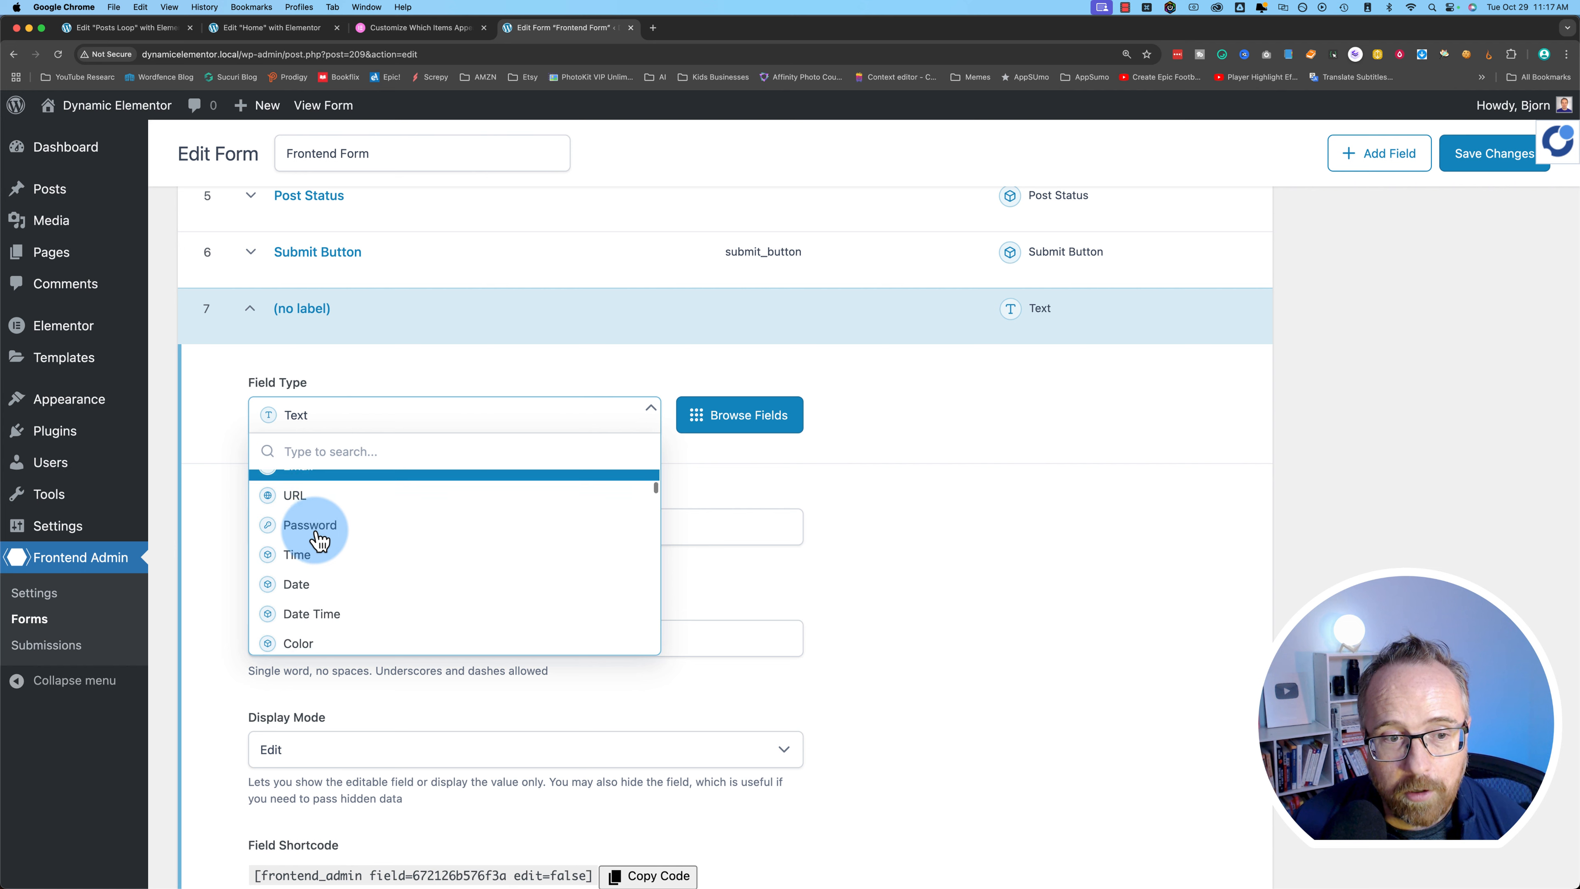
scroll(320, 541, "down", 8)
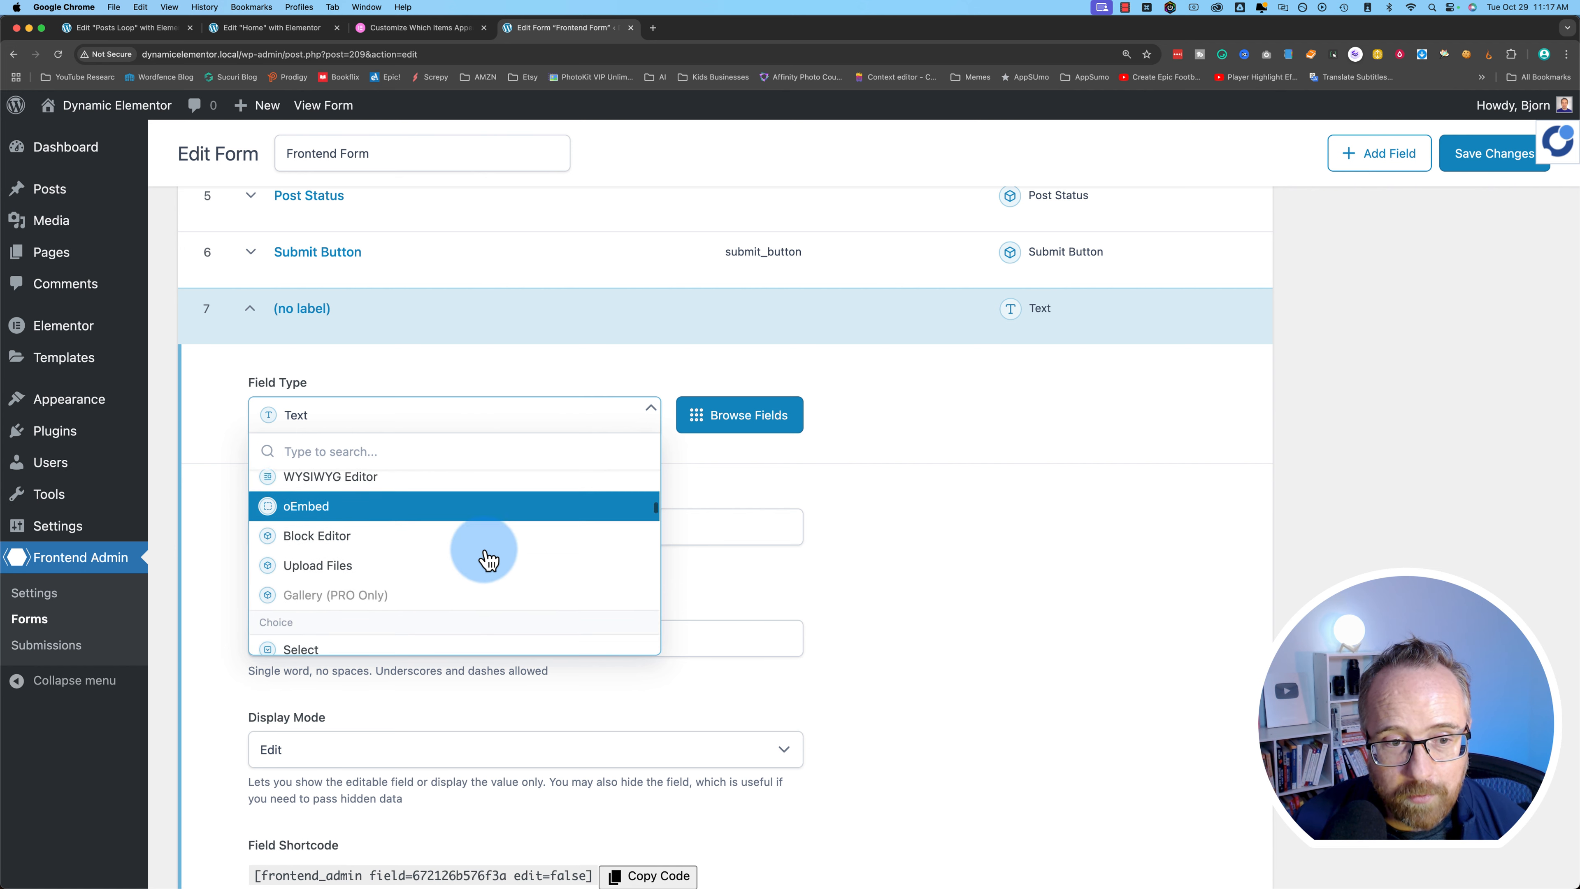
scroll(485, 557, "down", 3)
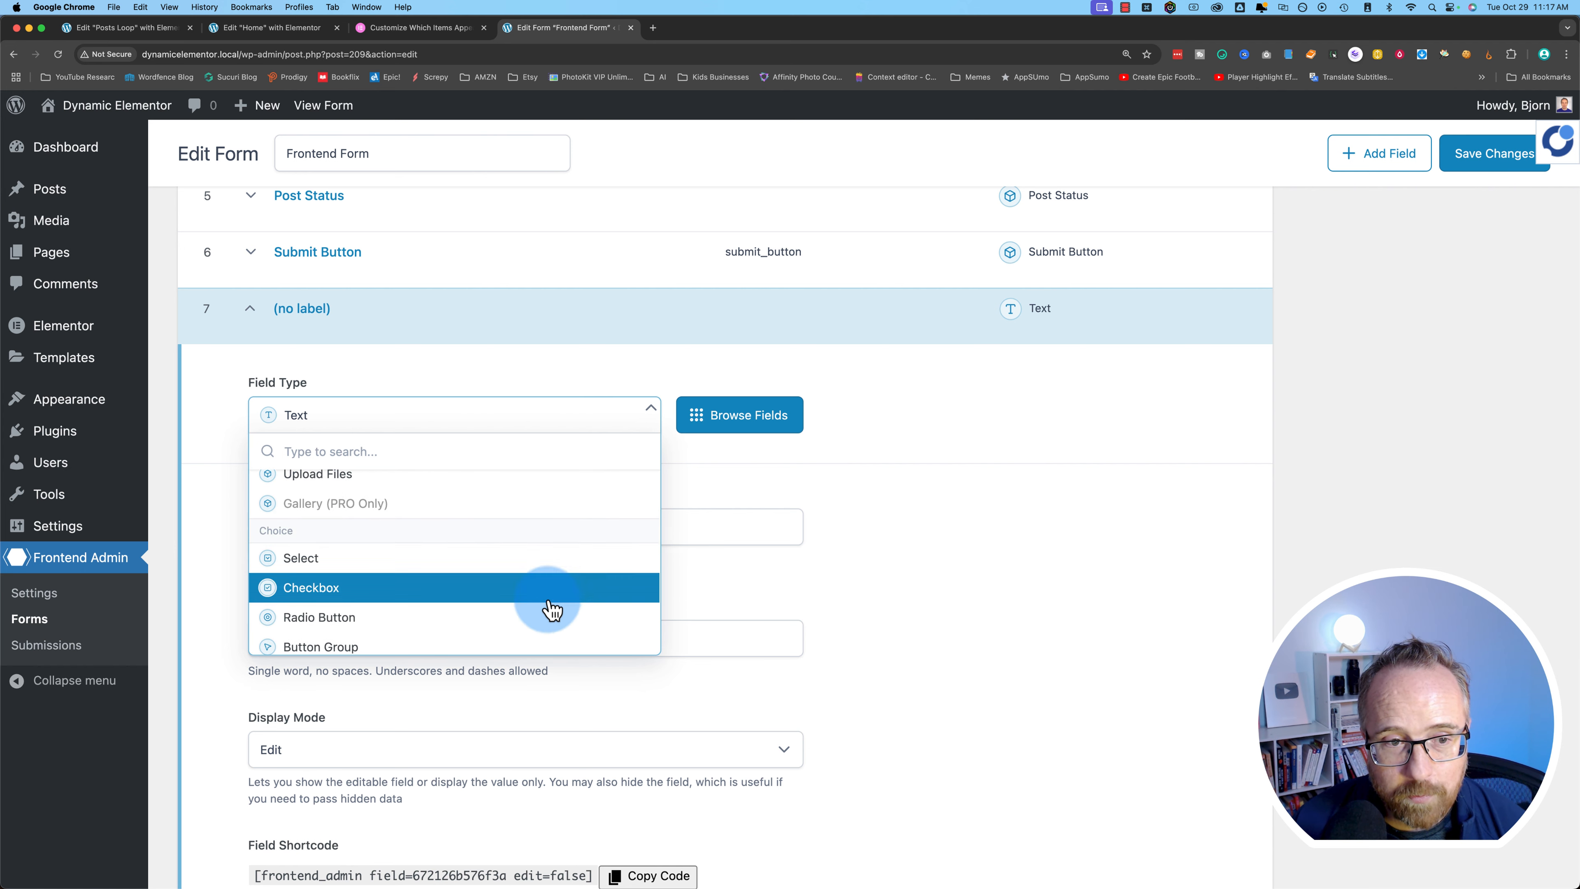
scroll(550, 609, "down", 6)
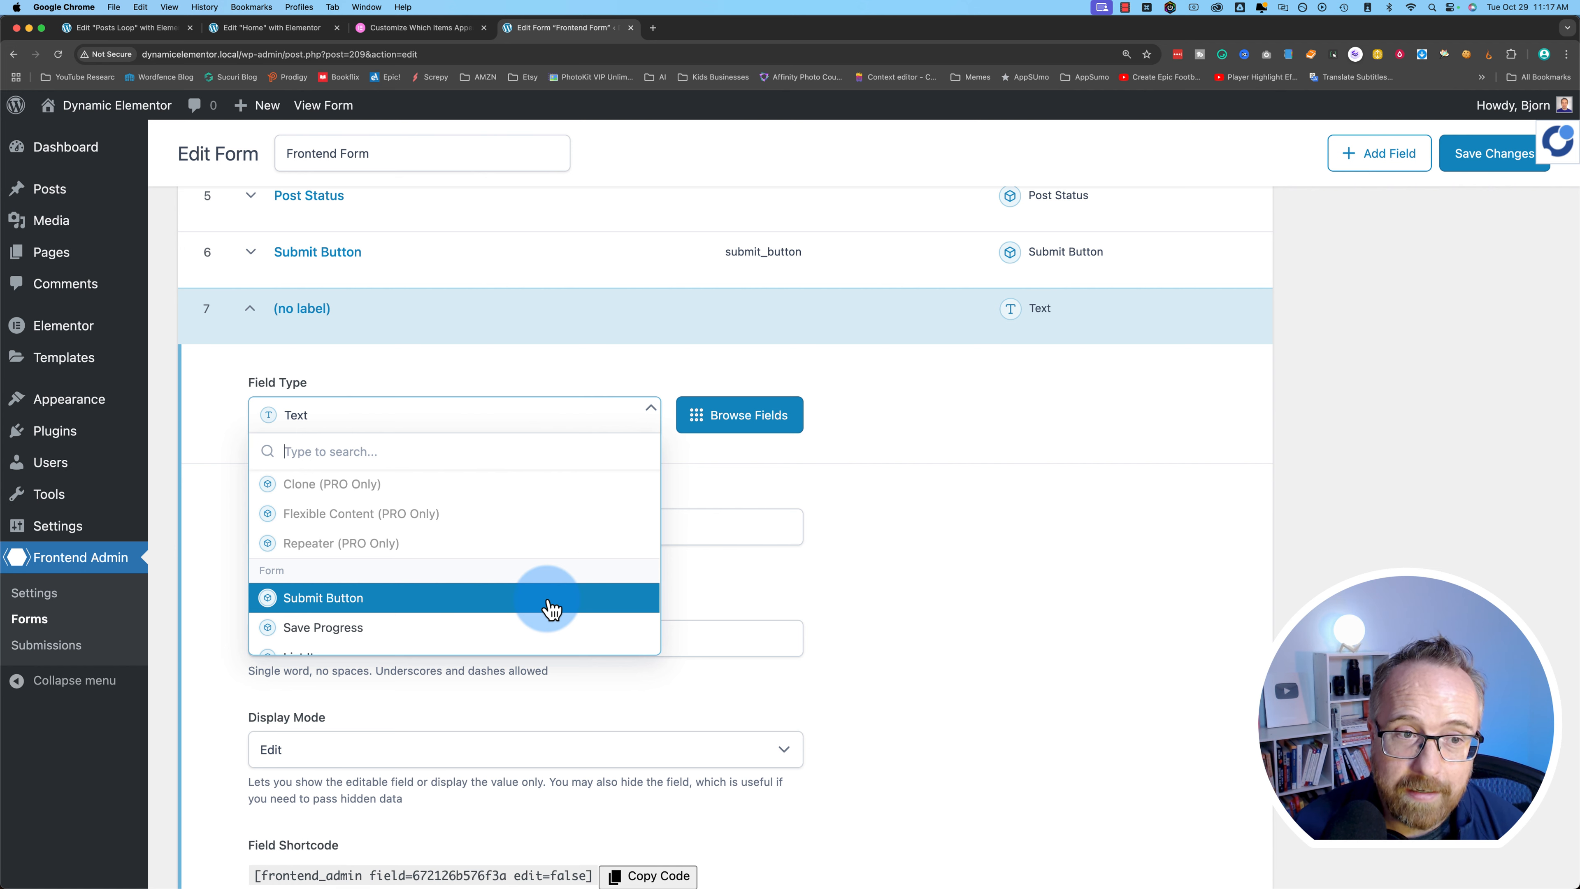
left_click(1014, 533)
left_click(374, 328)
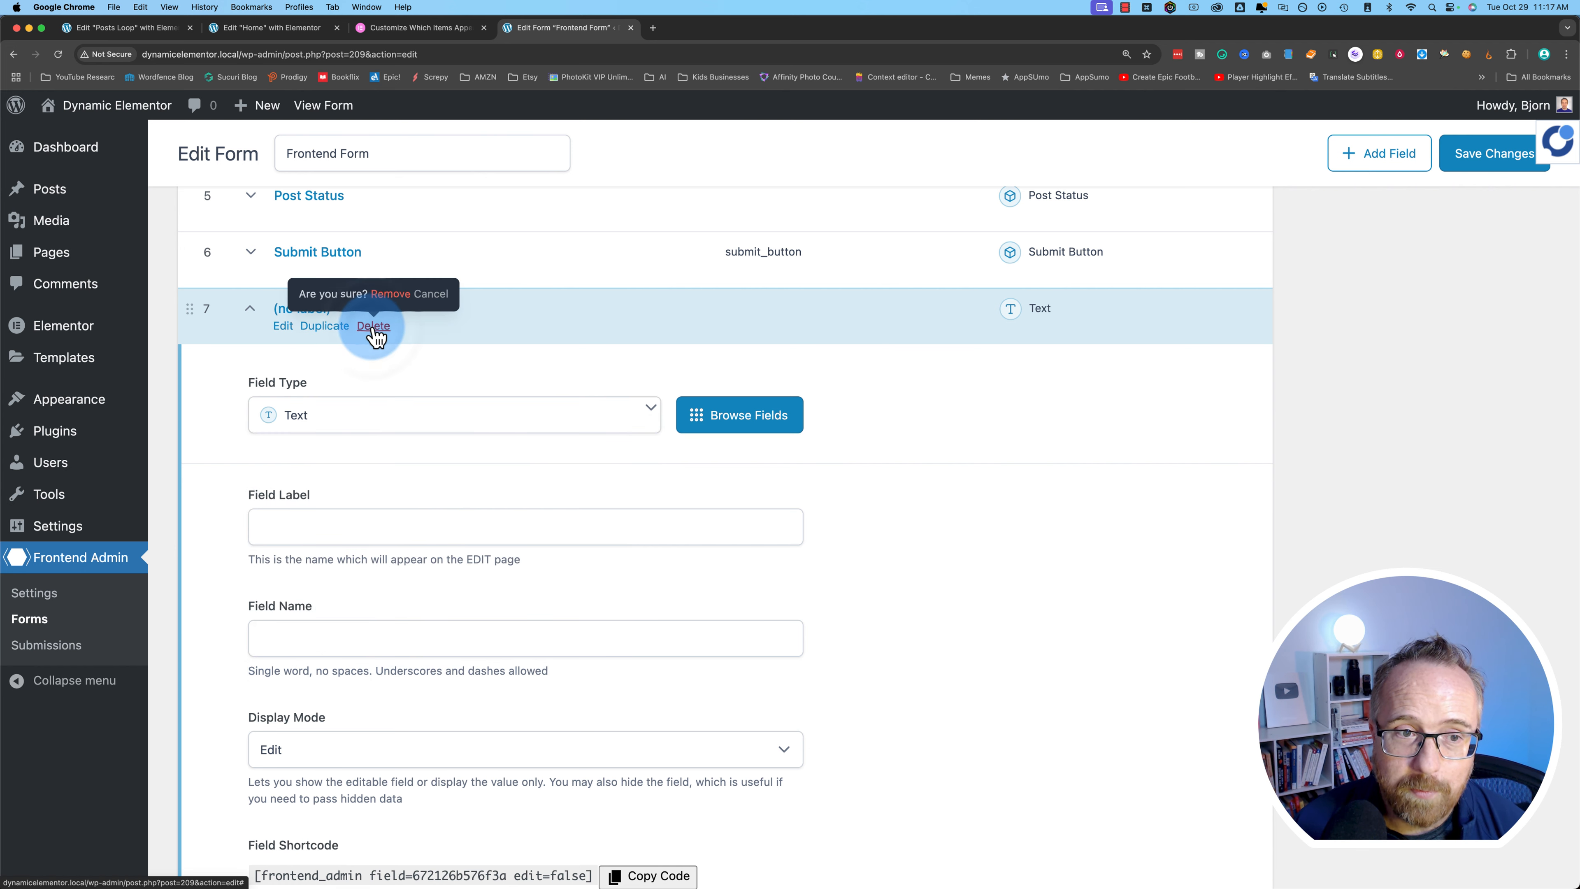
- Collapse Post To Edit, save the form, and copy shortcode [frontend_admin form="209"]
scroll(699, 650, "up", 15)
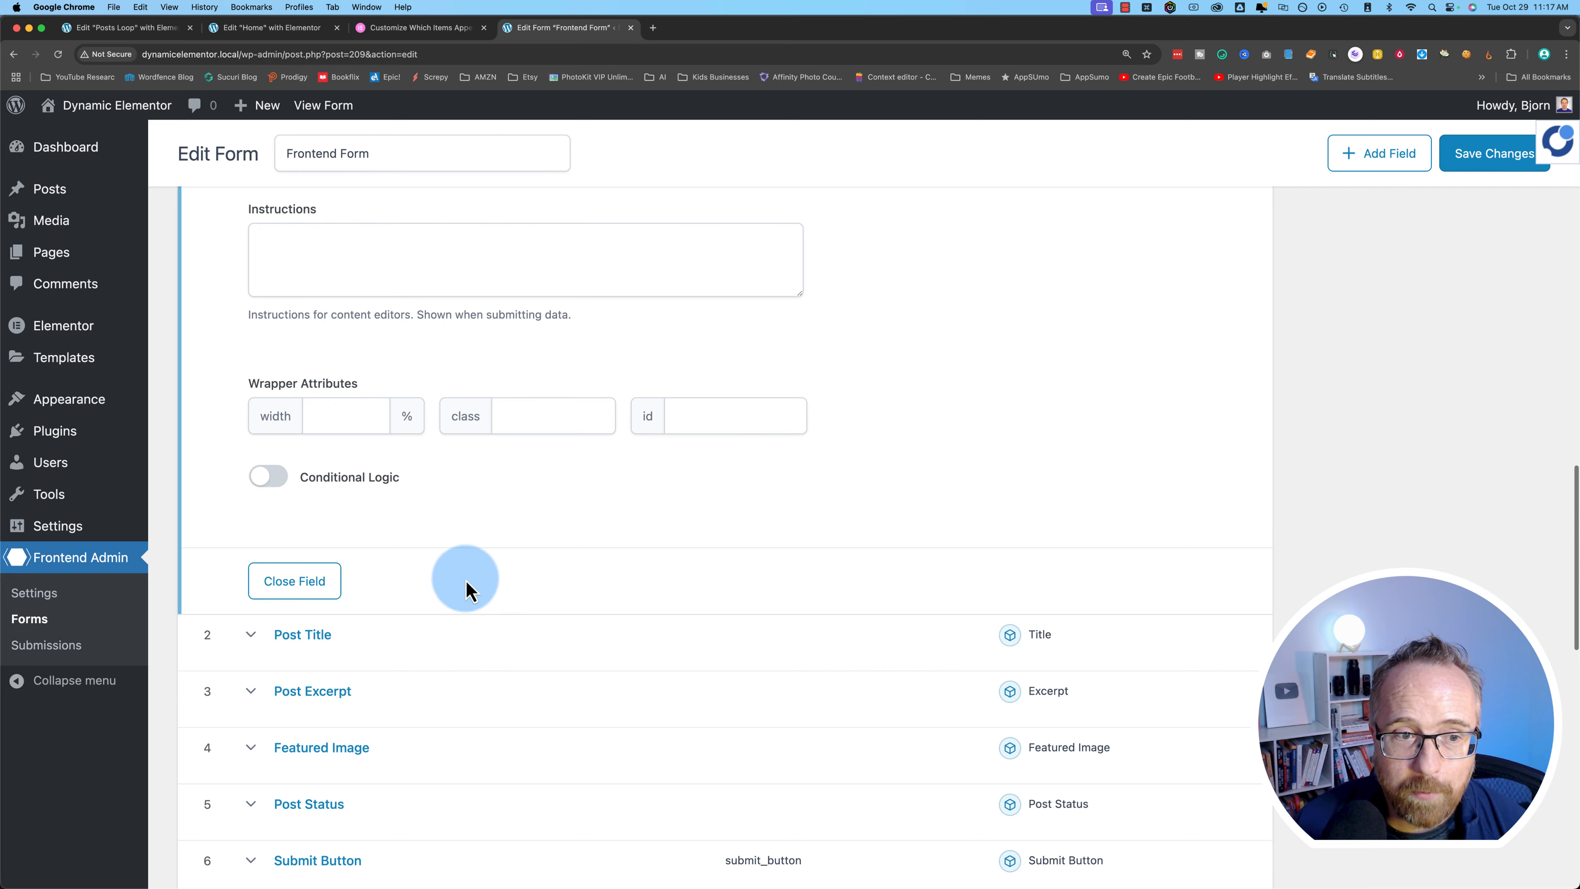
left_click(250, 264)
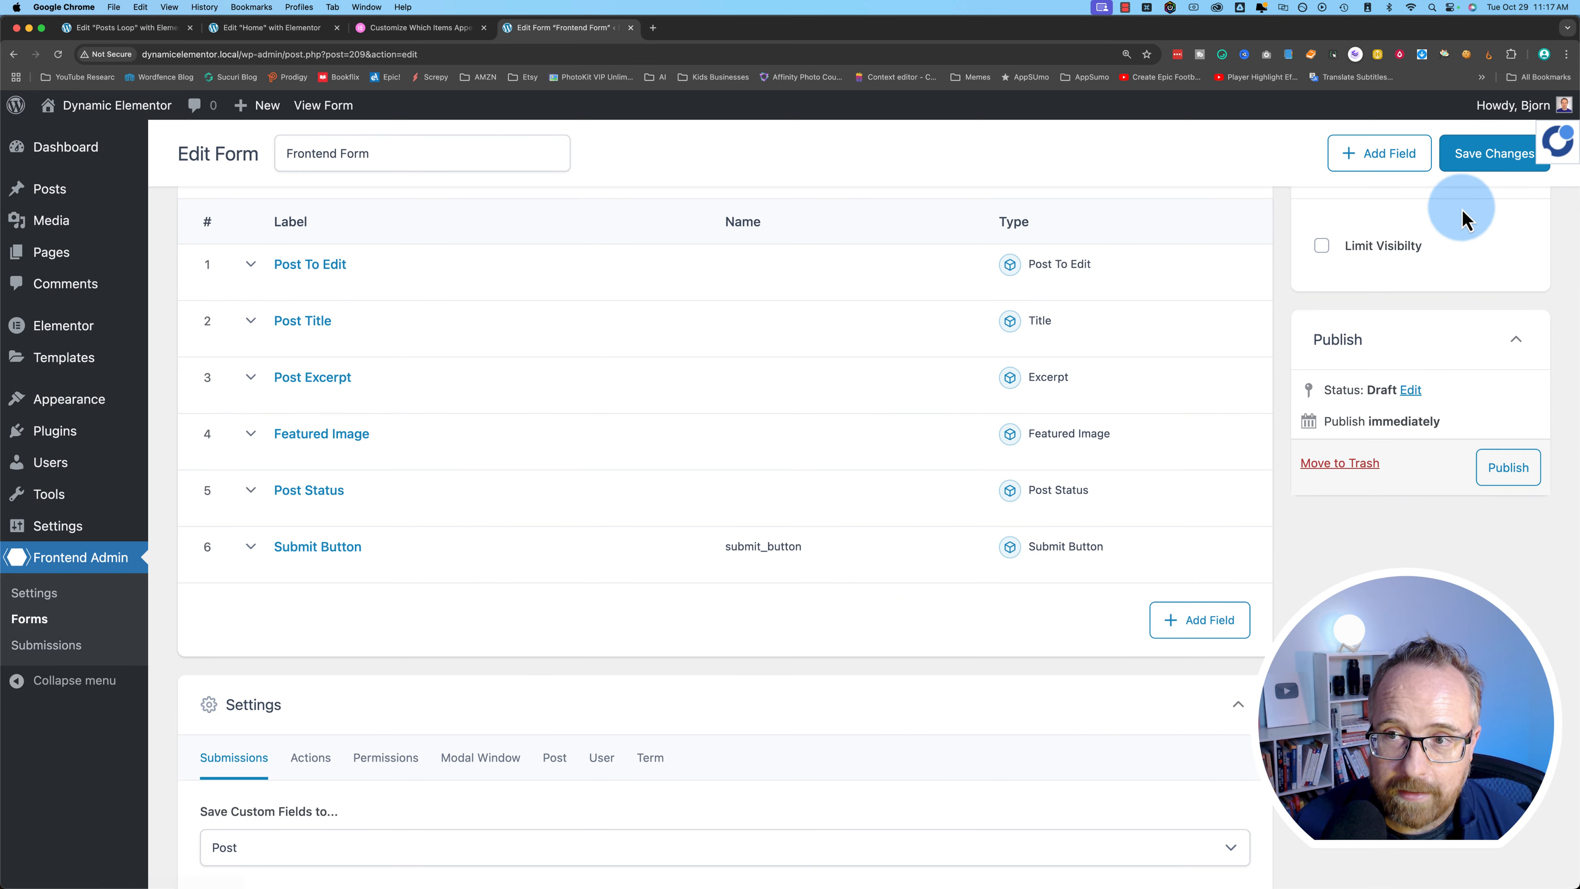
left_click(1474, 165)
left_click(483, 303)
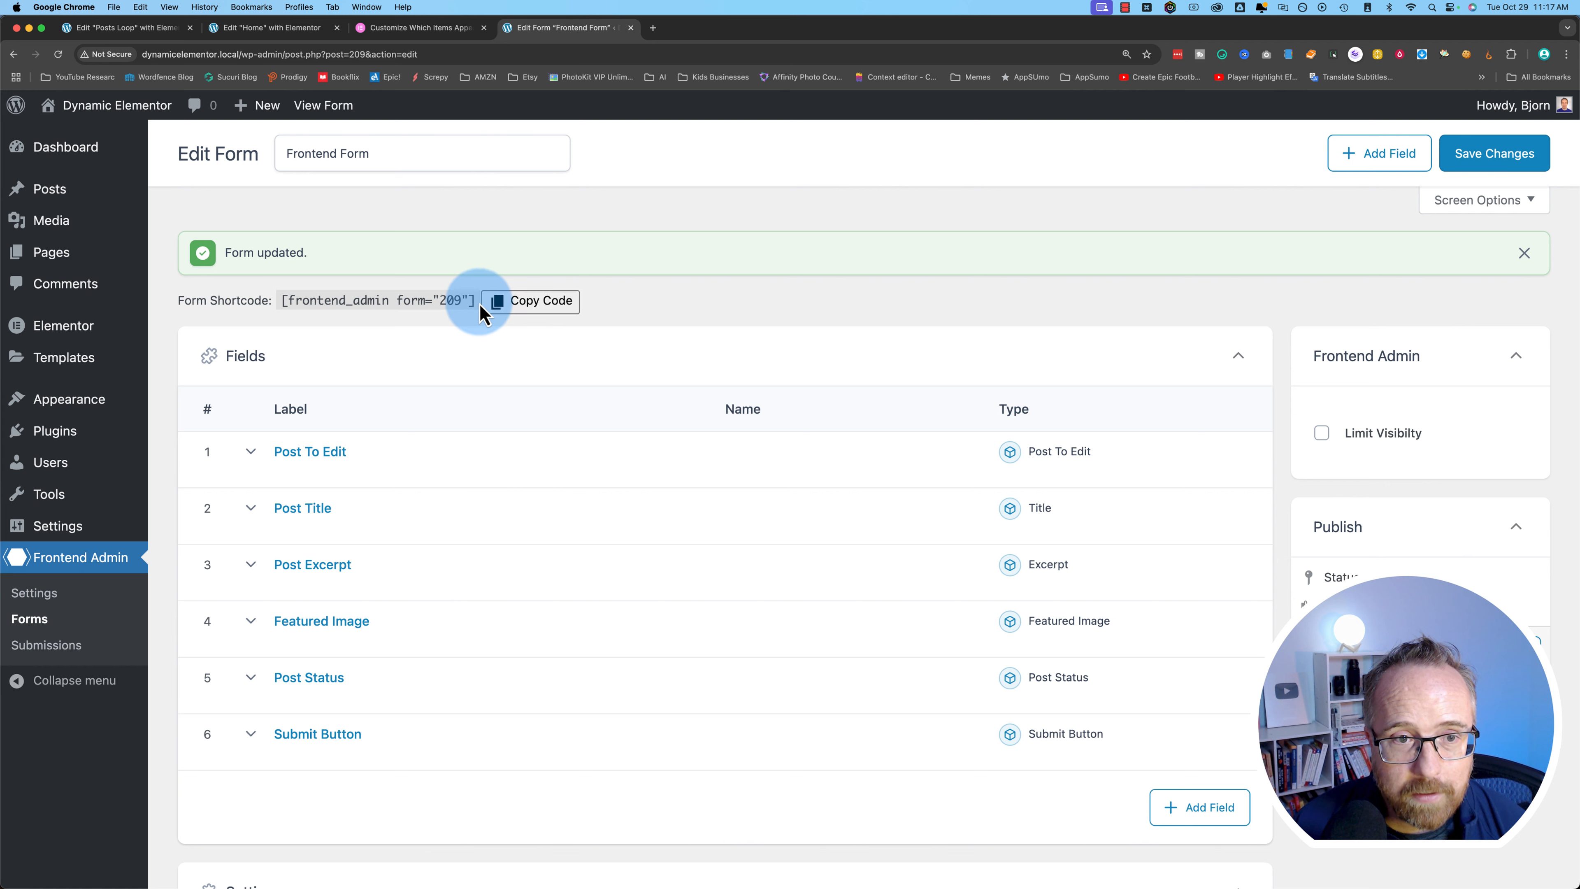
left_click_drag(472, 303, 277, 301)
- Paste the [frontend_admin form="209"] shortcode into a Shortcode block on the new page
right_click(321, 298)
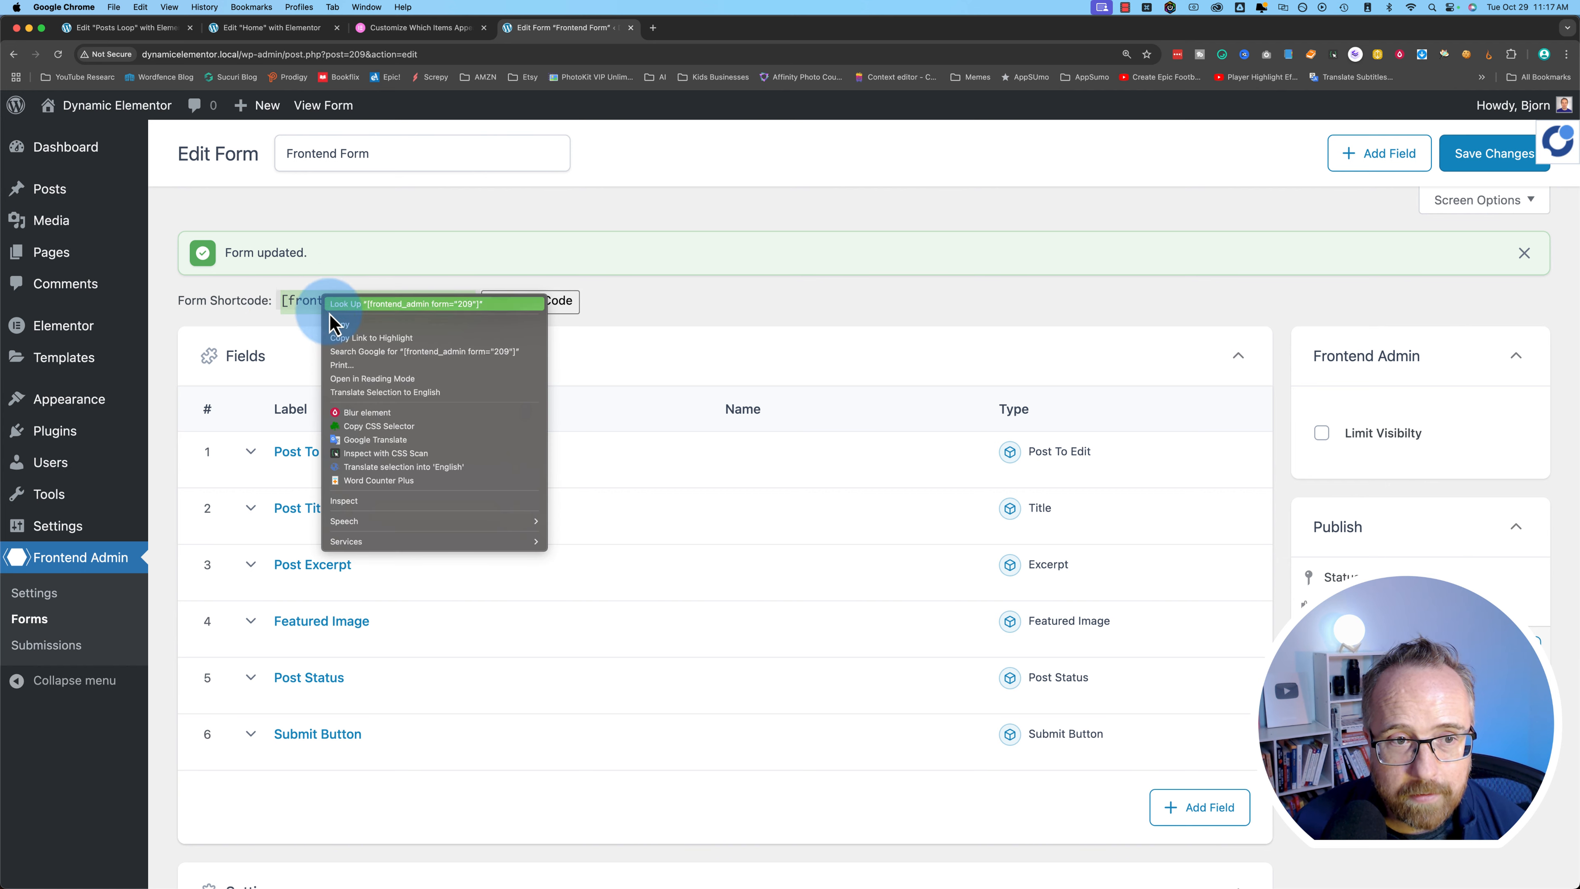
left_click(339, 326)
mouse_move(54, 266)
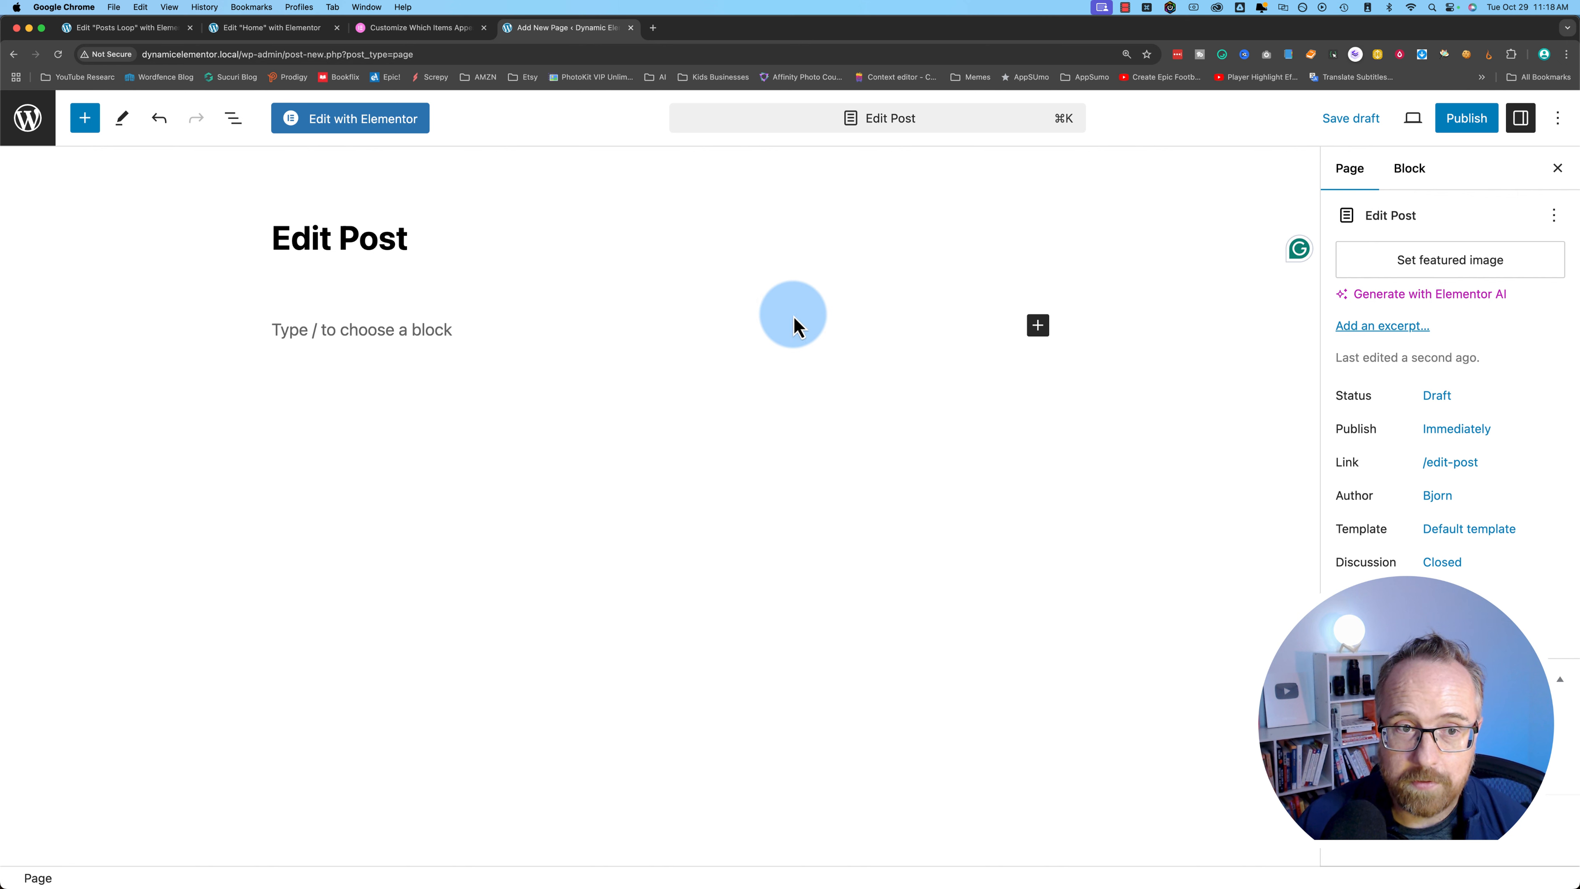
left_click(1037, 325)
left_click(1182, 453)
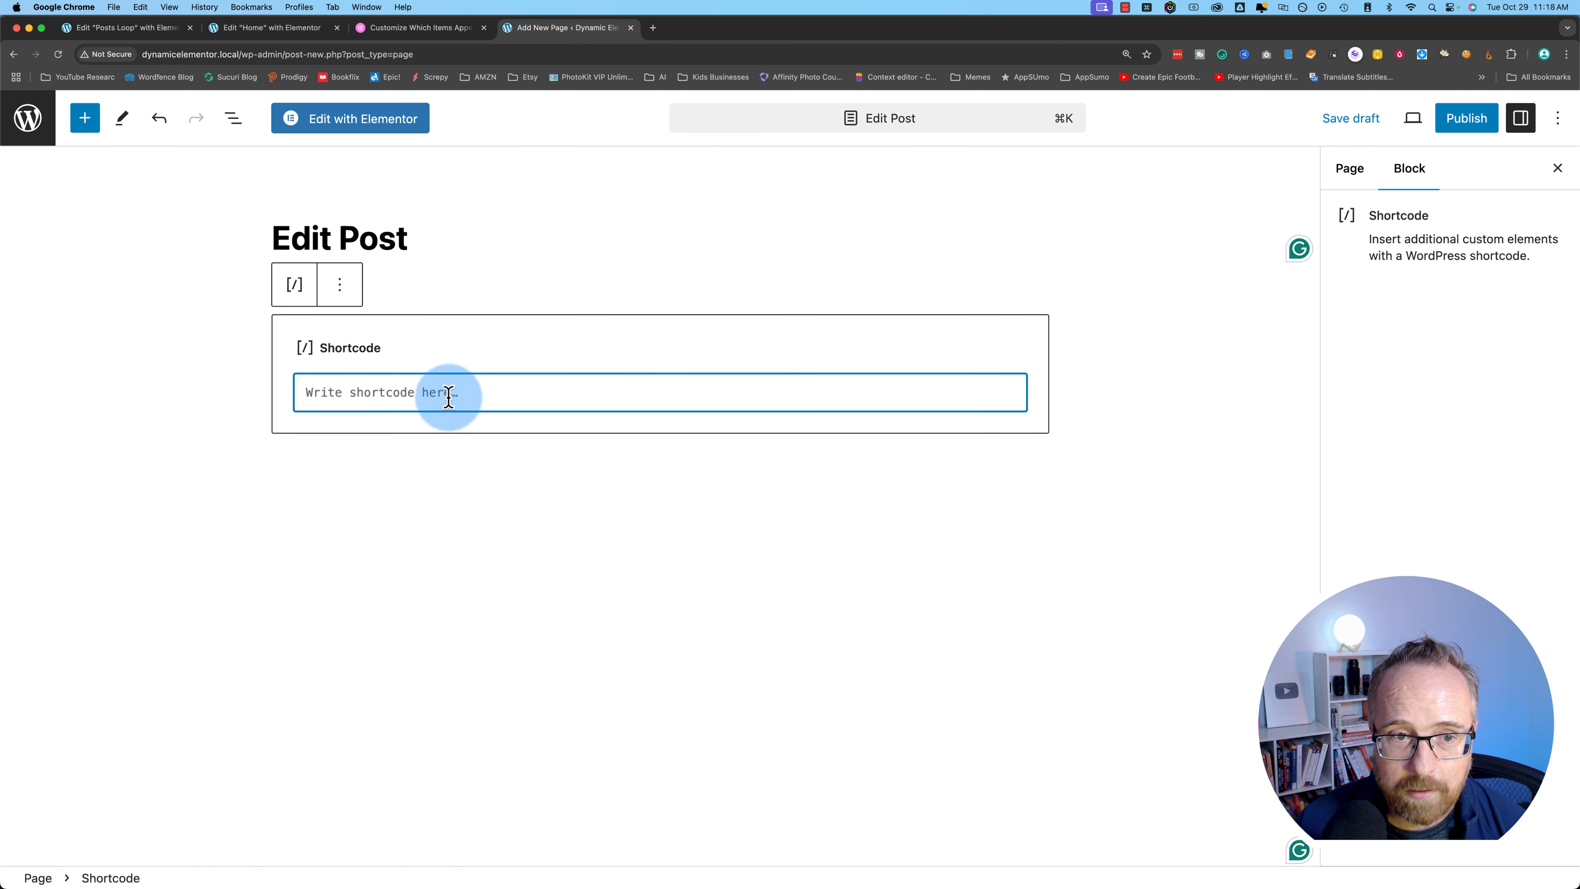
key("super+v")
- Add an empty paragraph below the shortcode and publish the Edit Post page
left_click(645, 459)
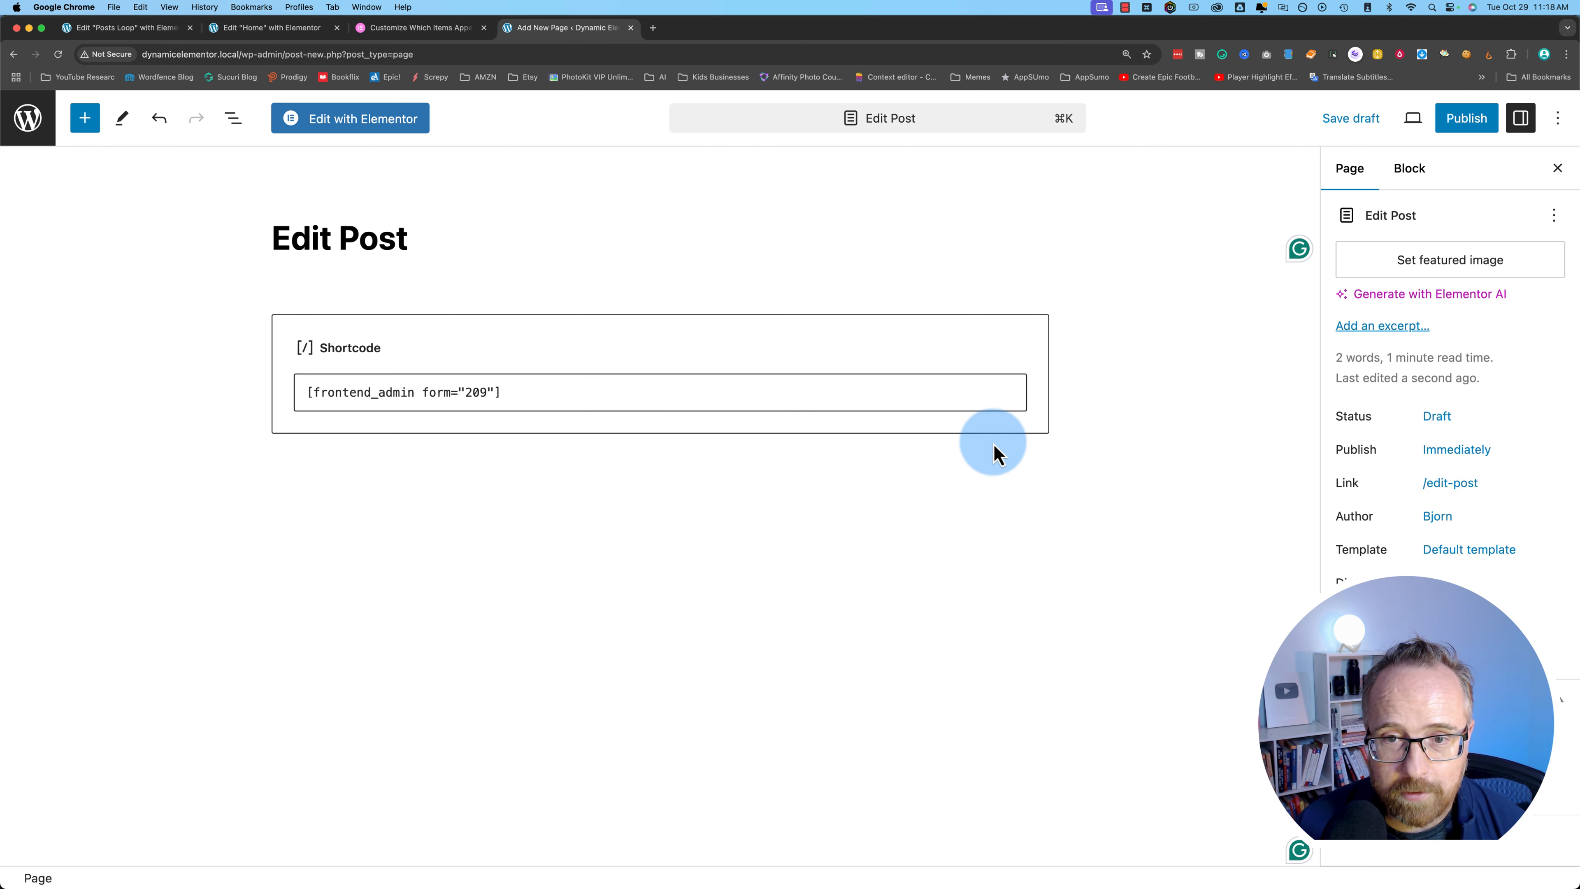
left_click(995, 498)
left_click(1038, 471)
left_click(1134, 532)
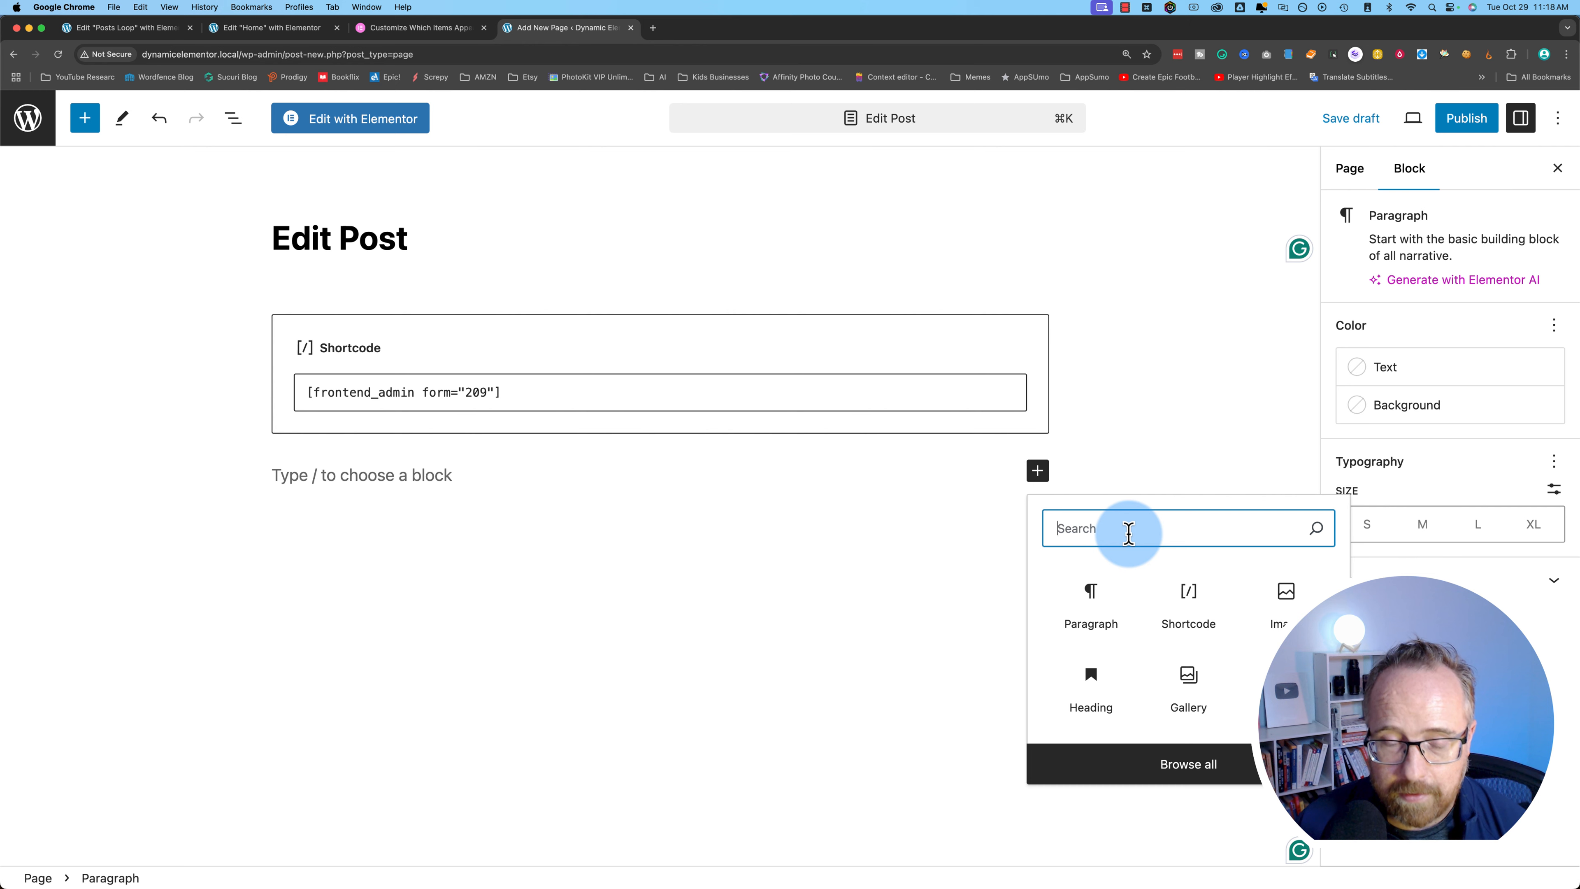
type("short")
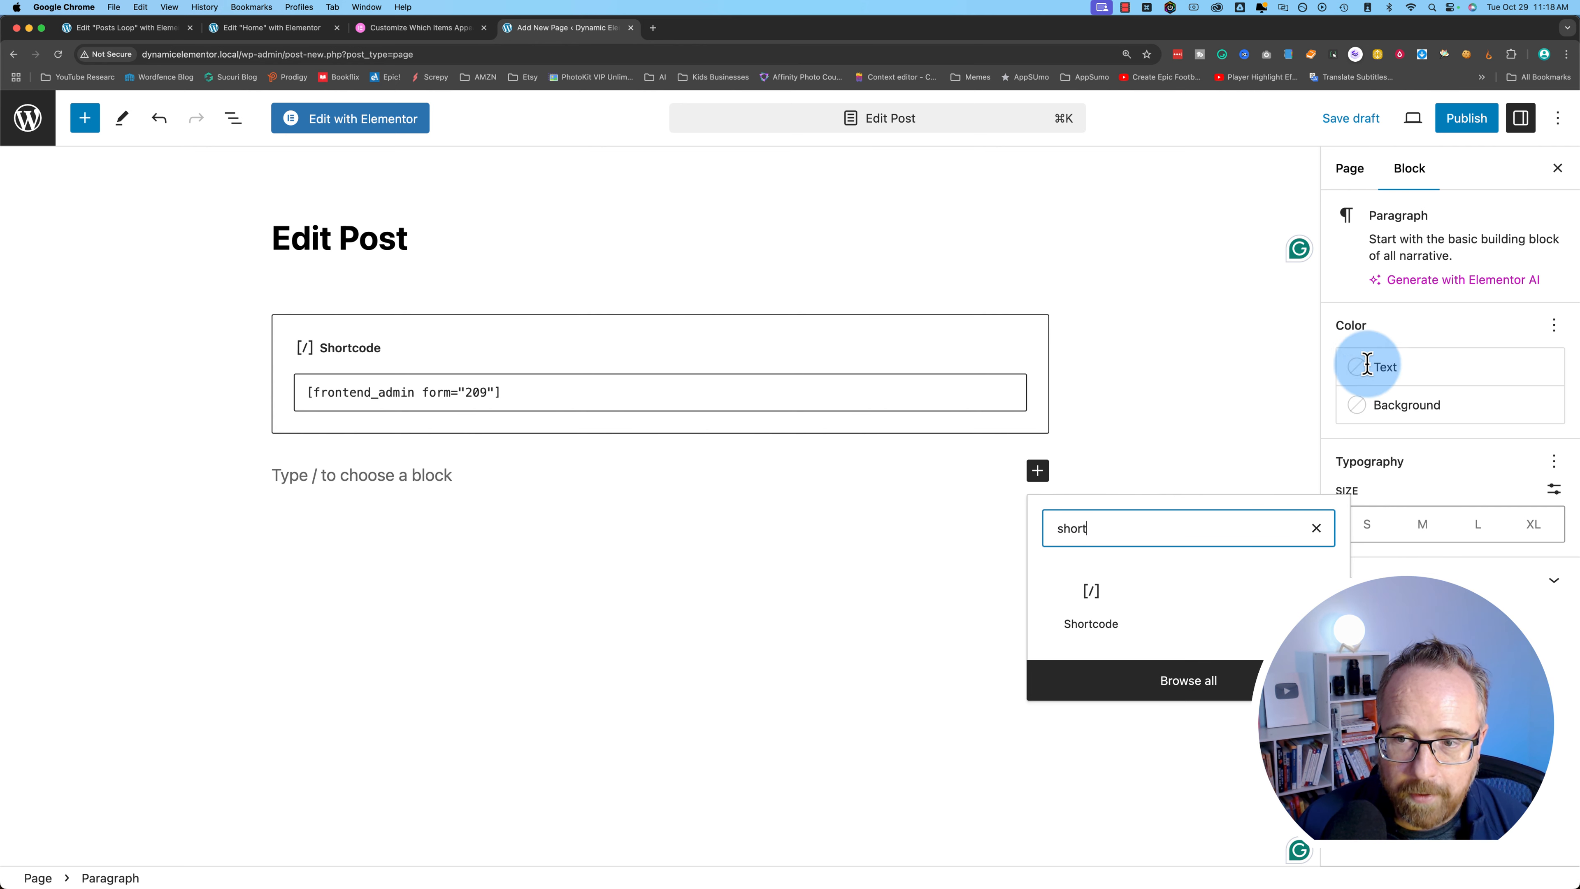
left_click(1466, 118)
left_click(1400, 124)
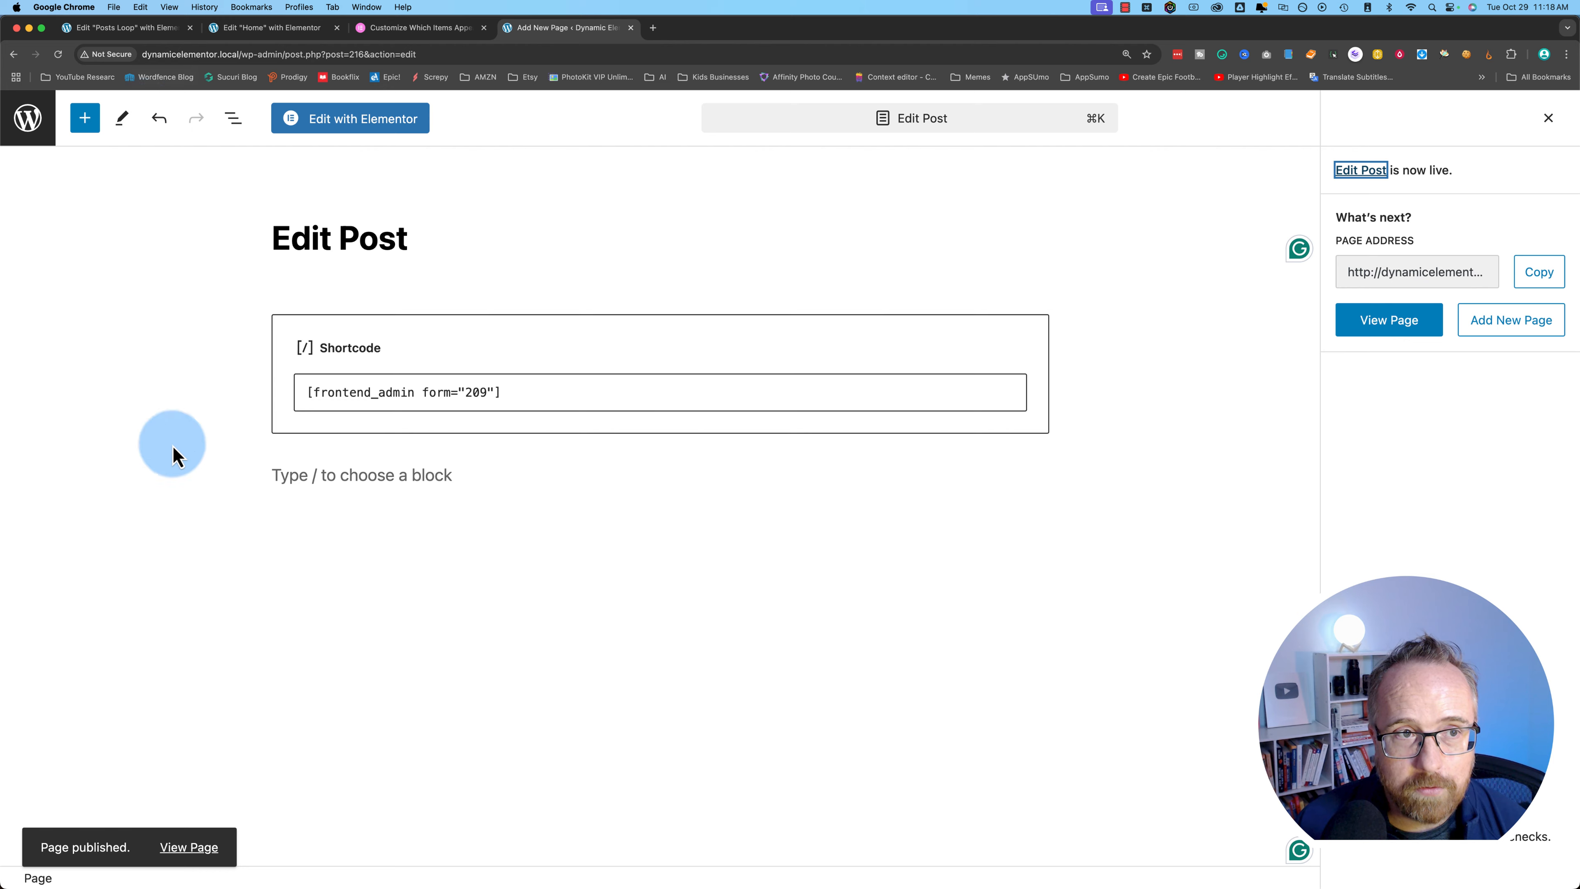
left_click_drag(241, 54, 599, 52)
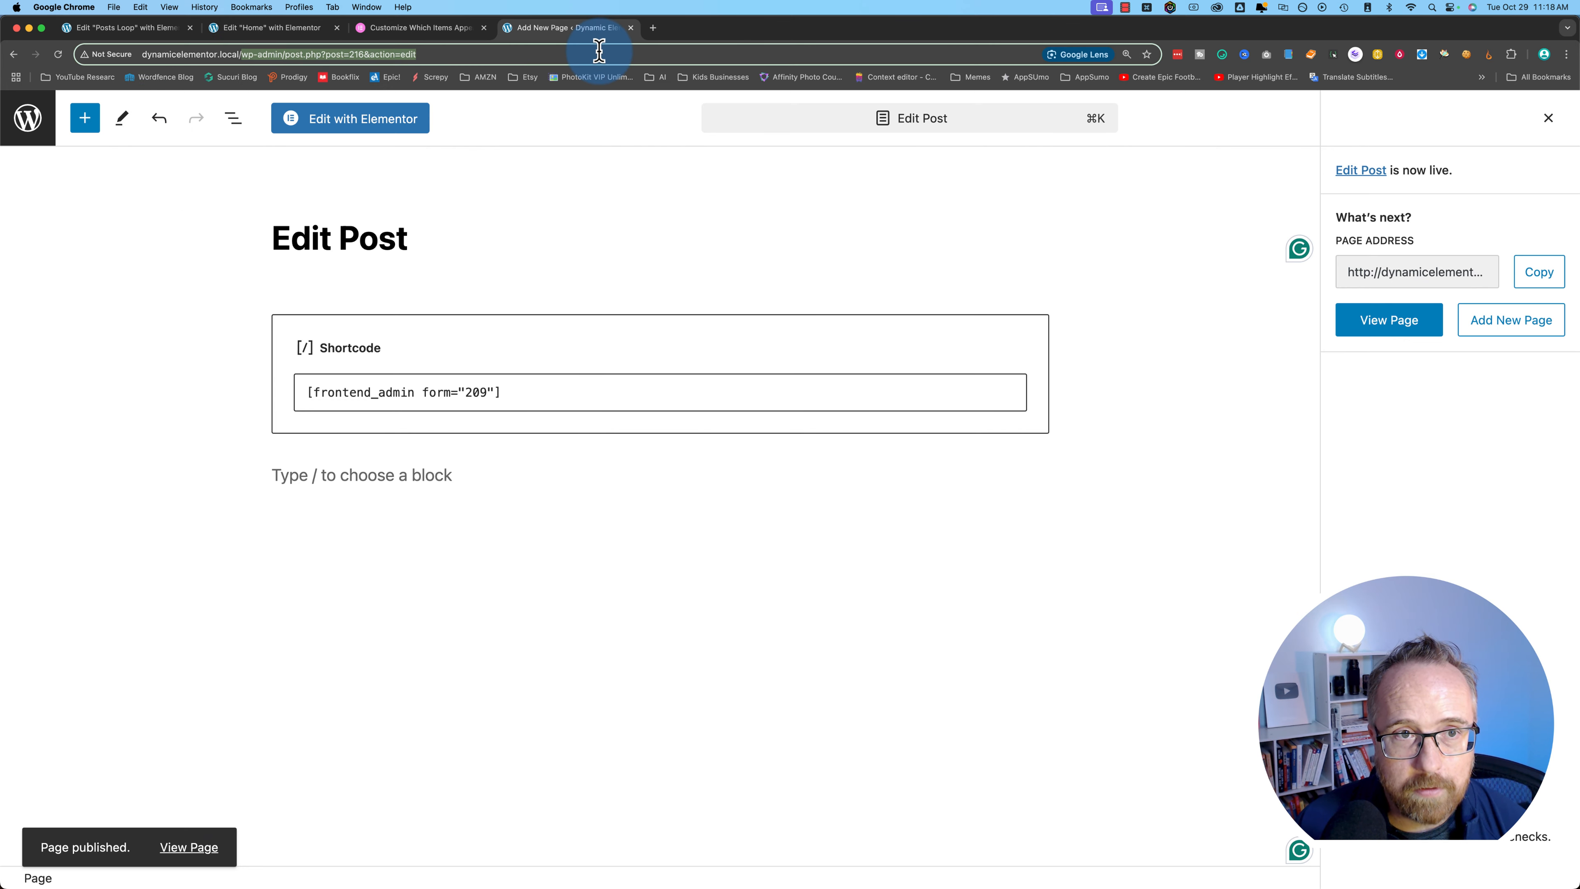
- Go to the site homepage and open Edit Post under the brain exercises post
key("BackSpace")
key("Return")
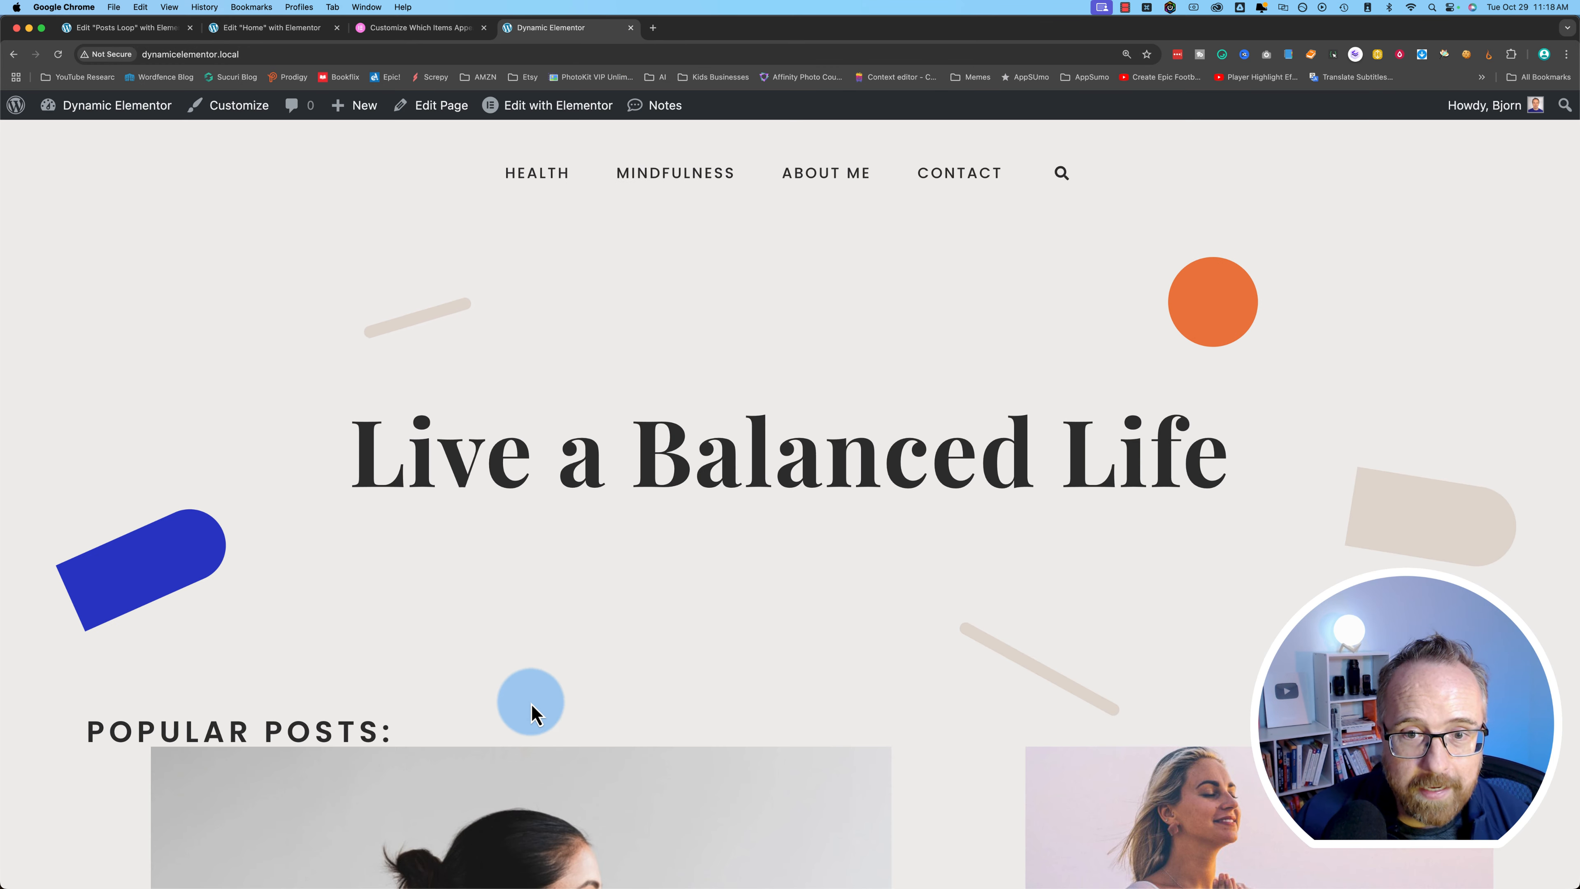
scroll(532, 713, "down", 4)
scroll(533, 713, "down", 10)
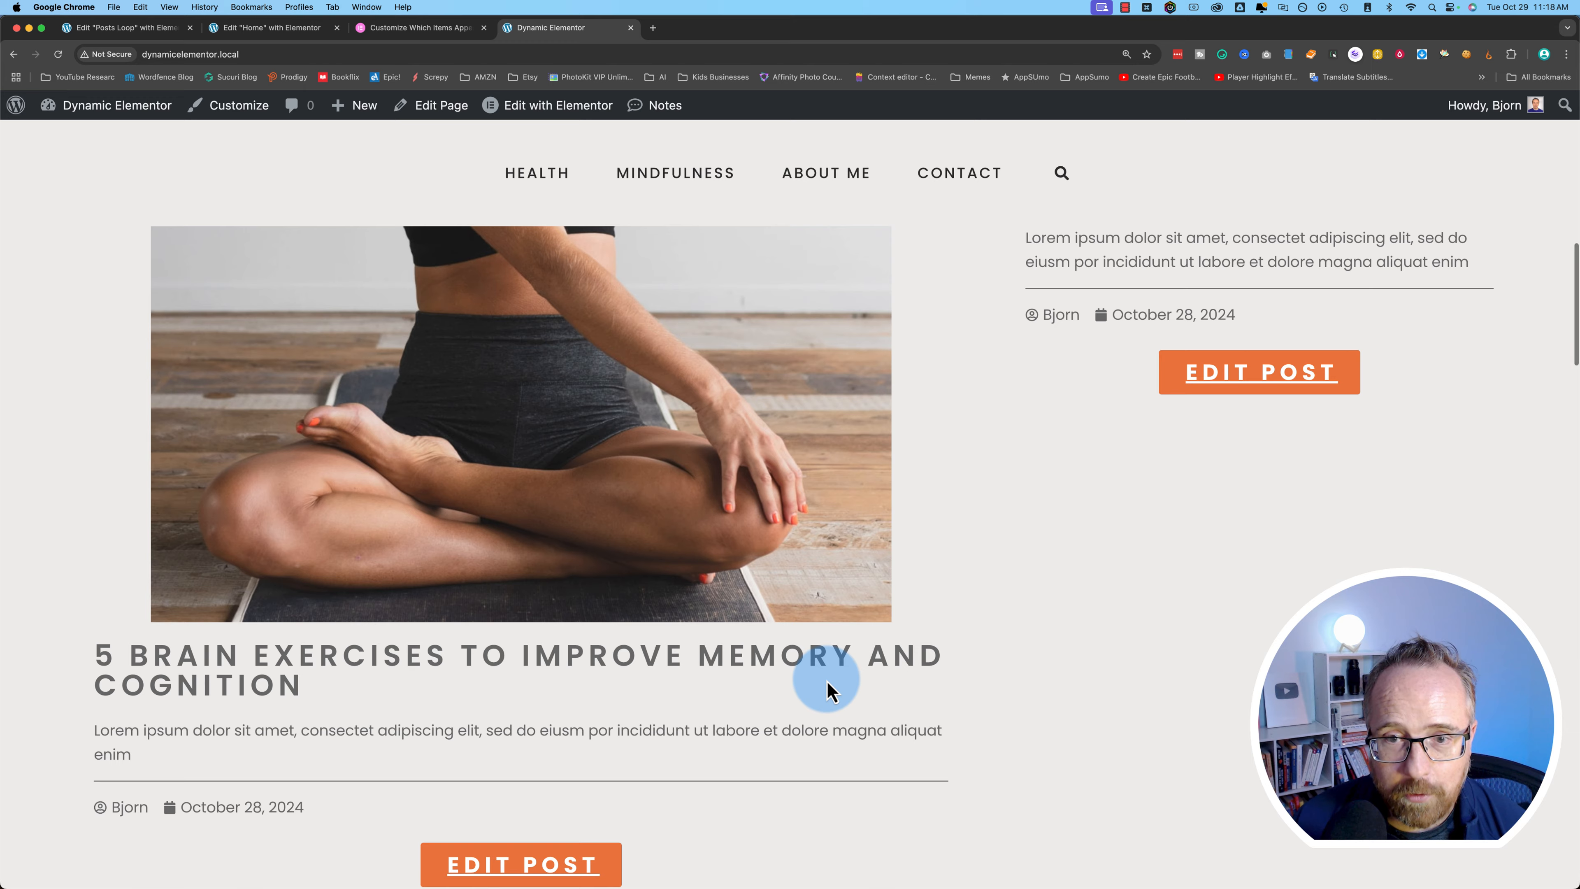
scroll(828, 681, "down", 3)
left_click(536, 770)
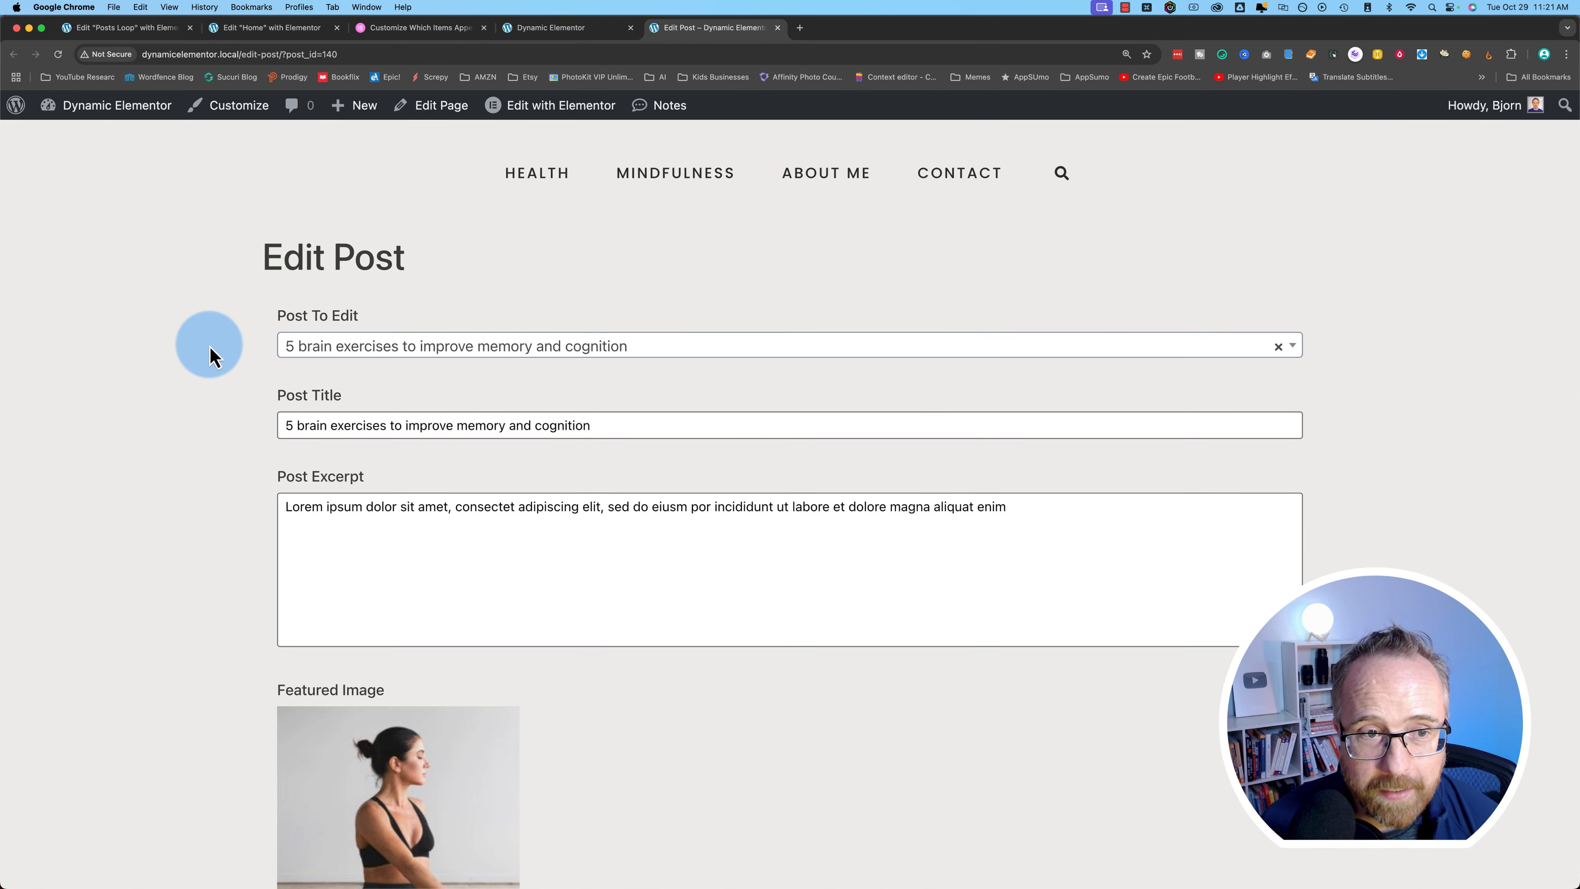
- Choose the 5 brain exercises post in Post To Edit and check its title and excerpt
left_click(307, 350)
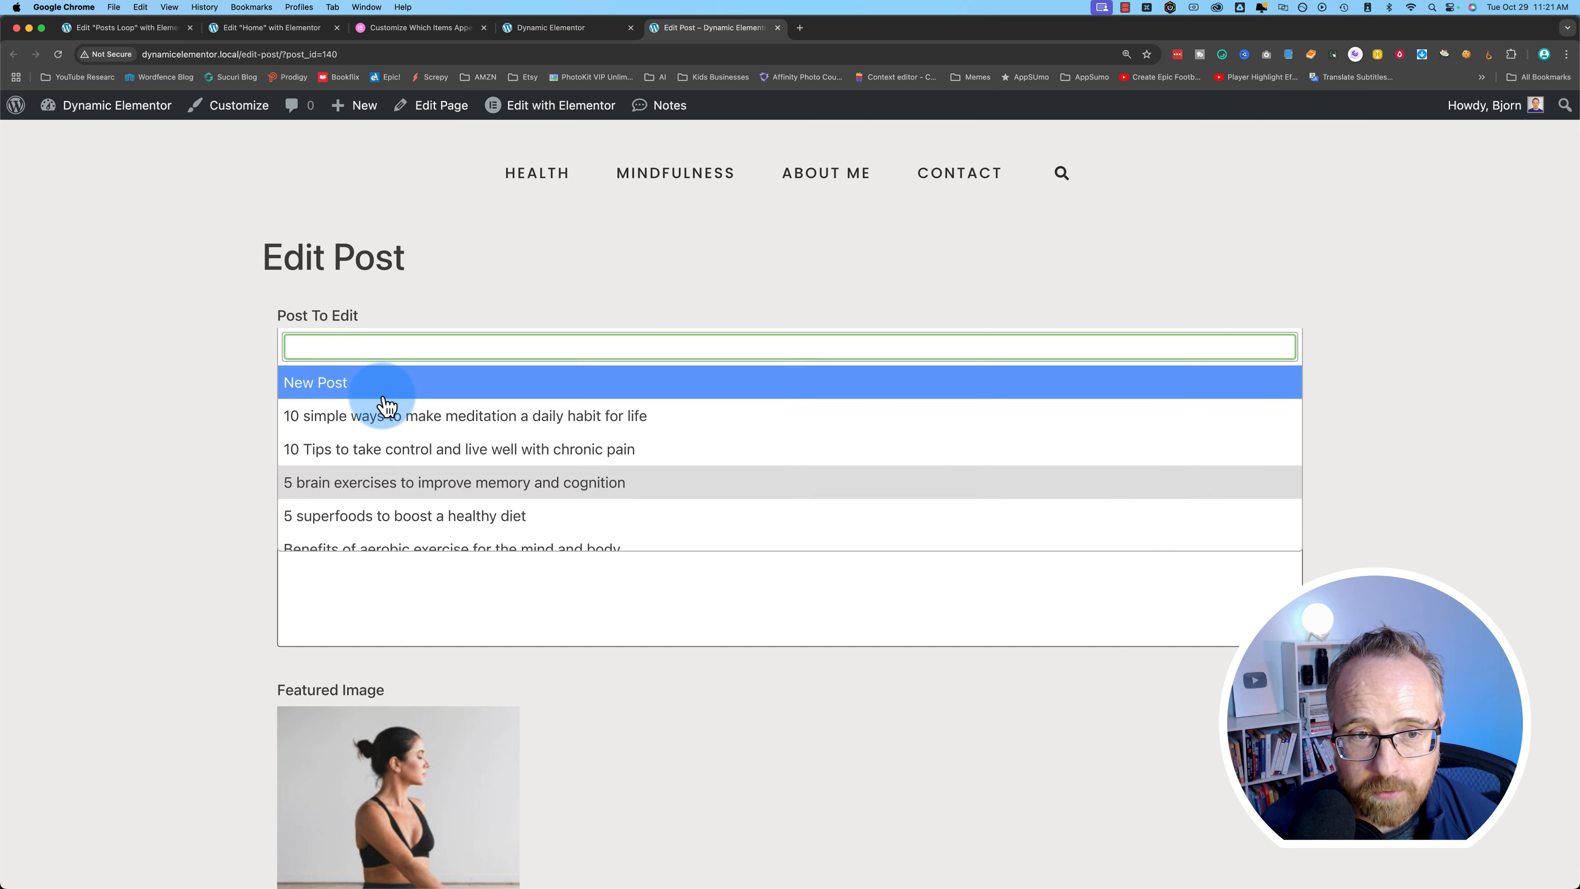
scroll(436, 536, "down", 5)
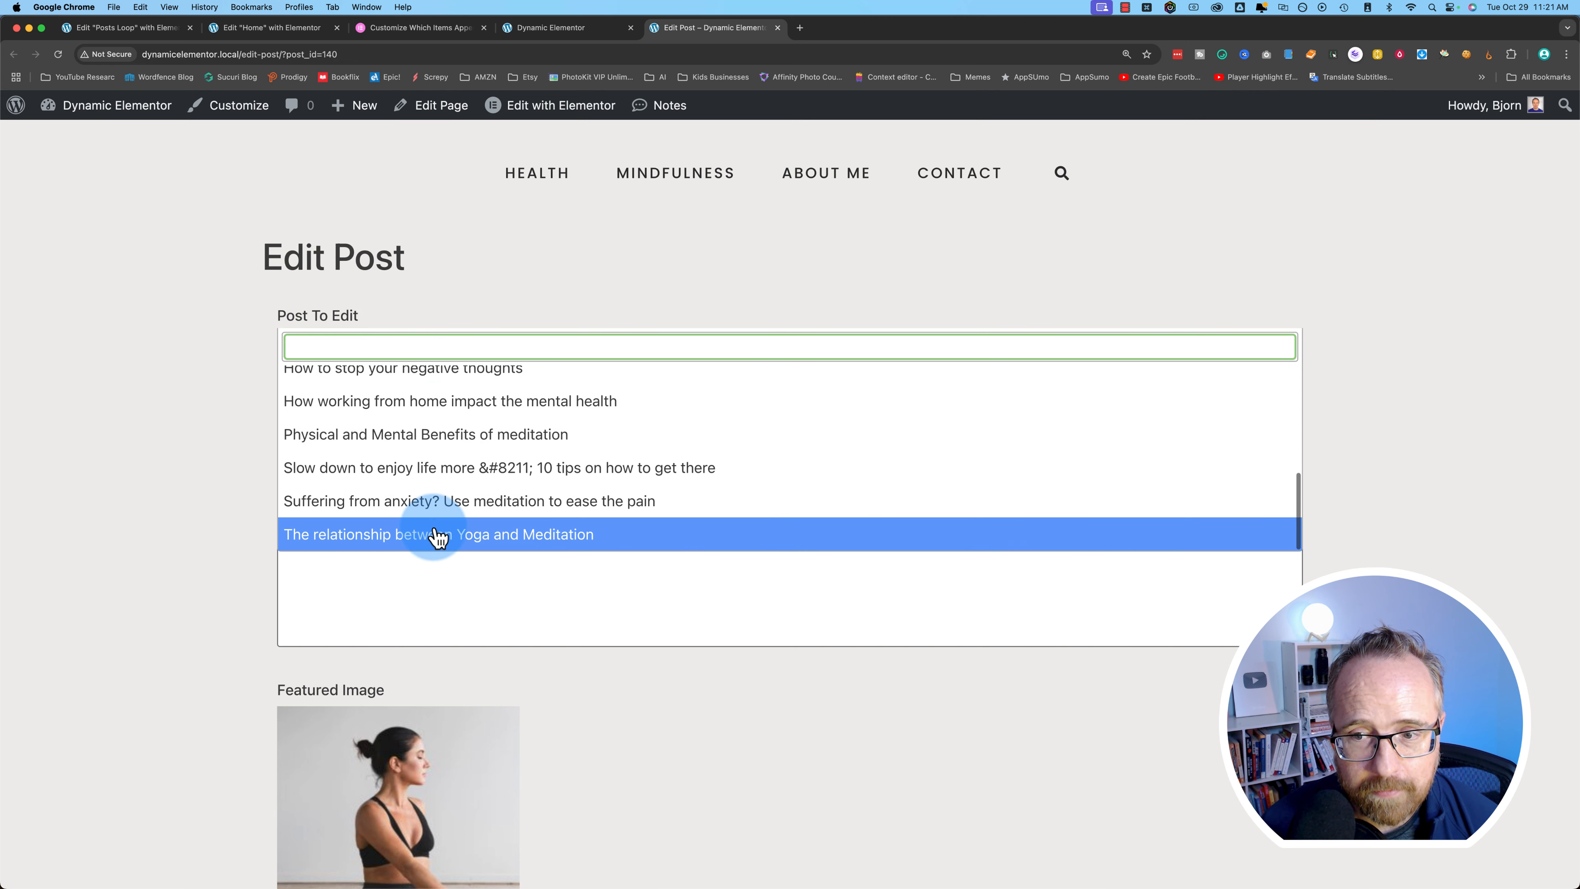
scroll(435, 537, "up", 5)
left_click(372, 496)
left_click_drag(282, 330, 649, 324)
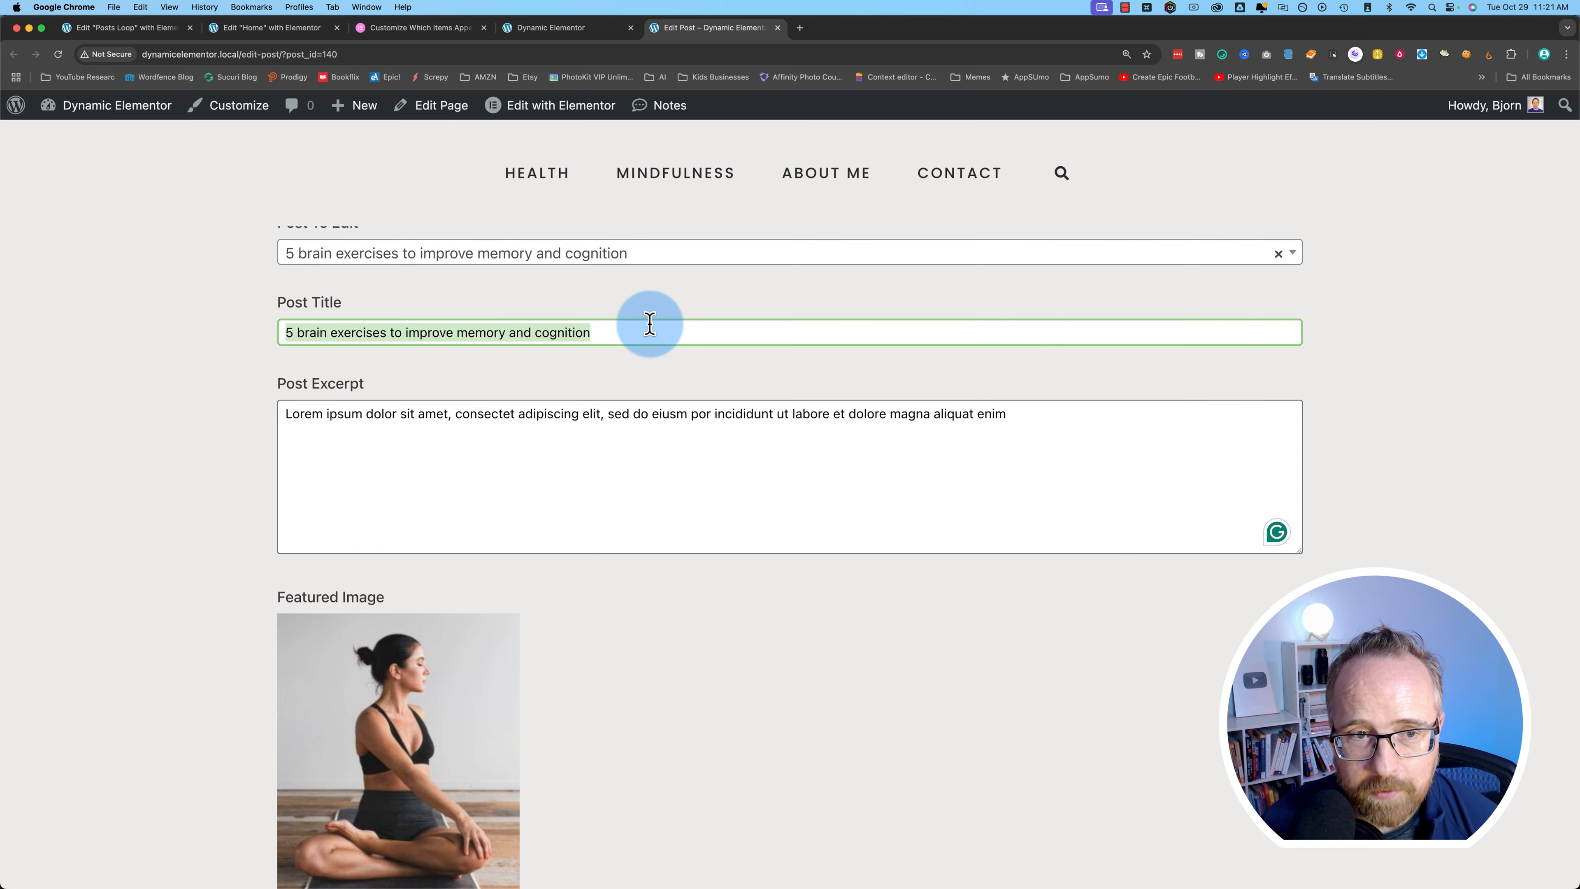
left_click_drag(301, 413, 591, 411)
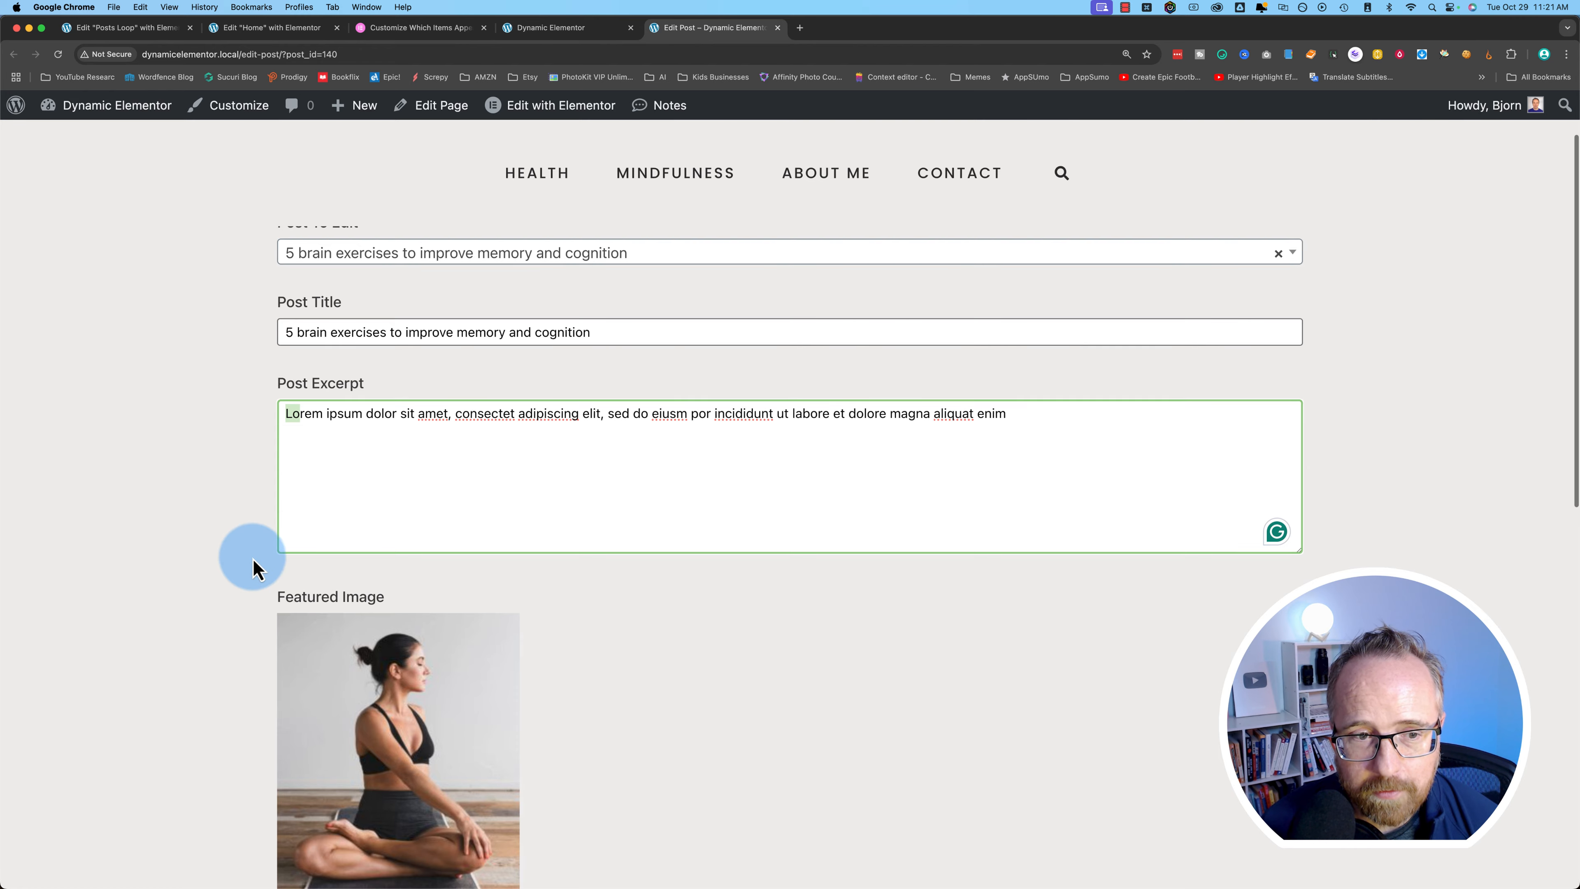
scroll(249, 485, "down", 6)
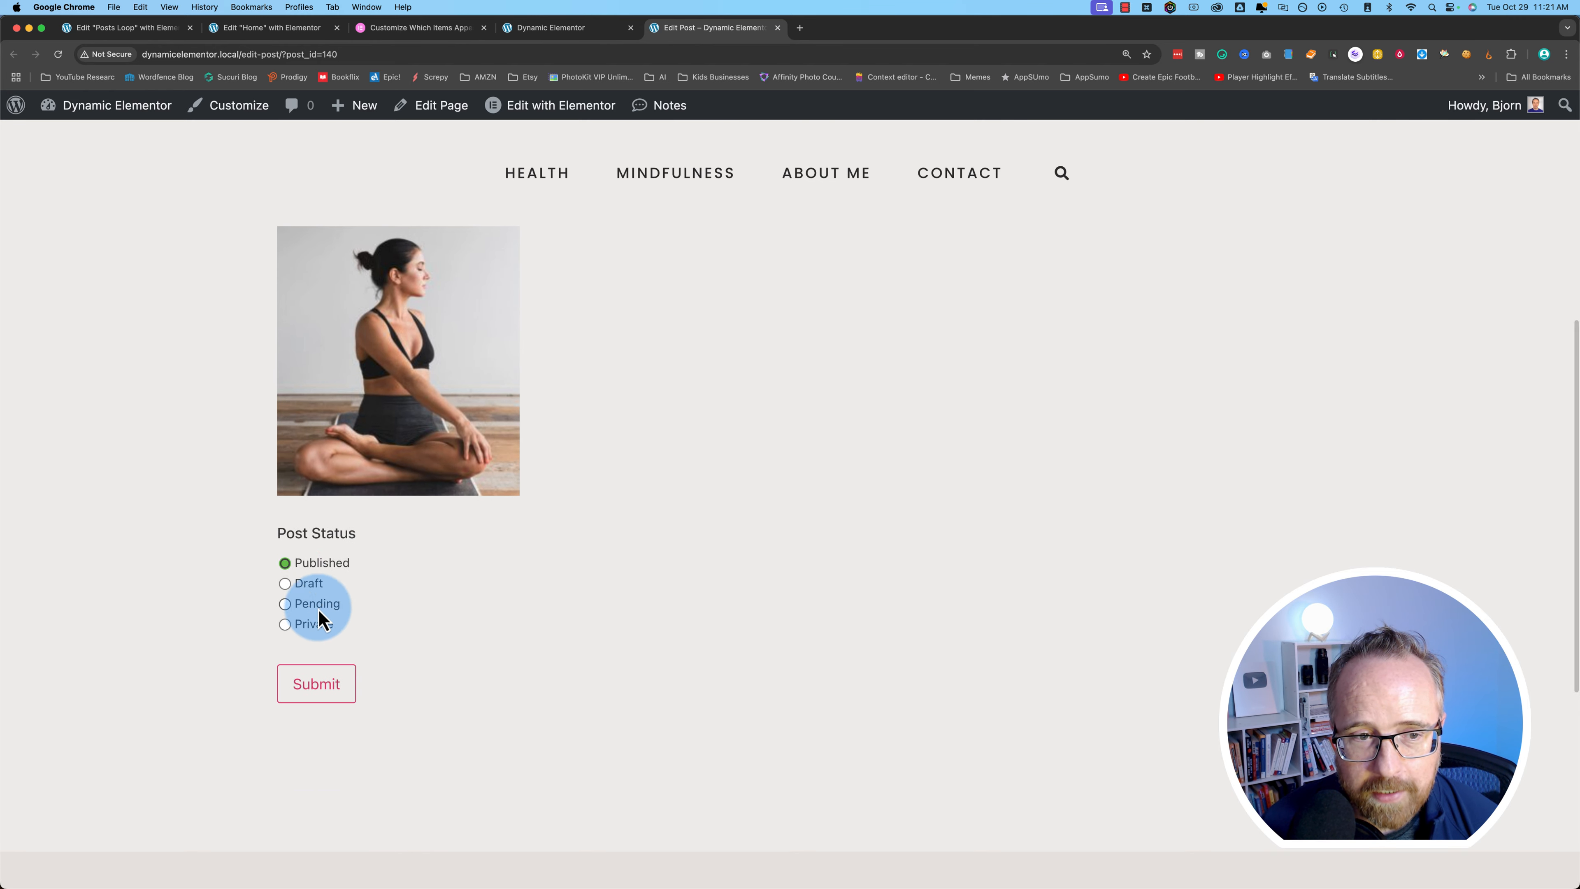
scroll(292, 616, "up", 6)
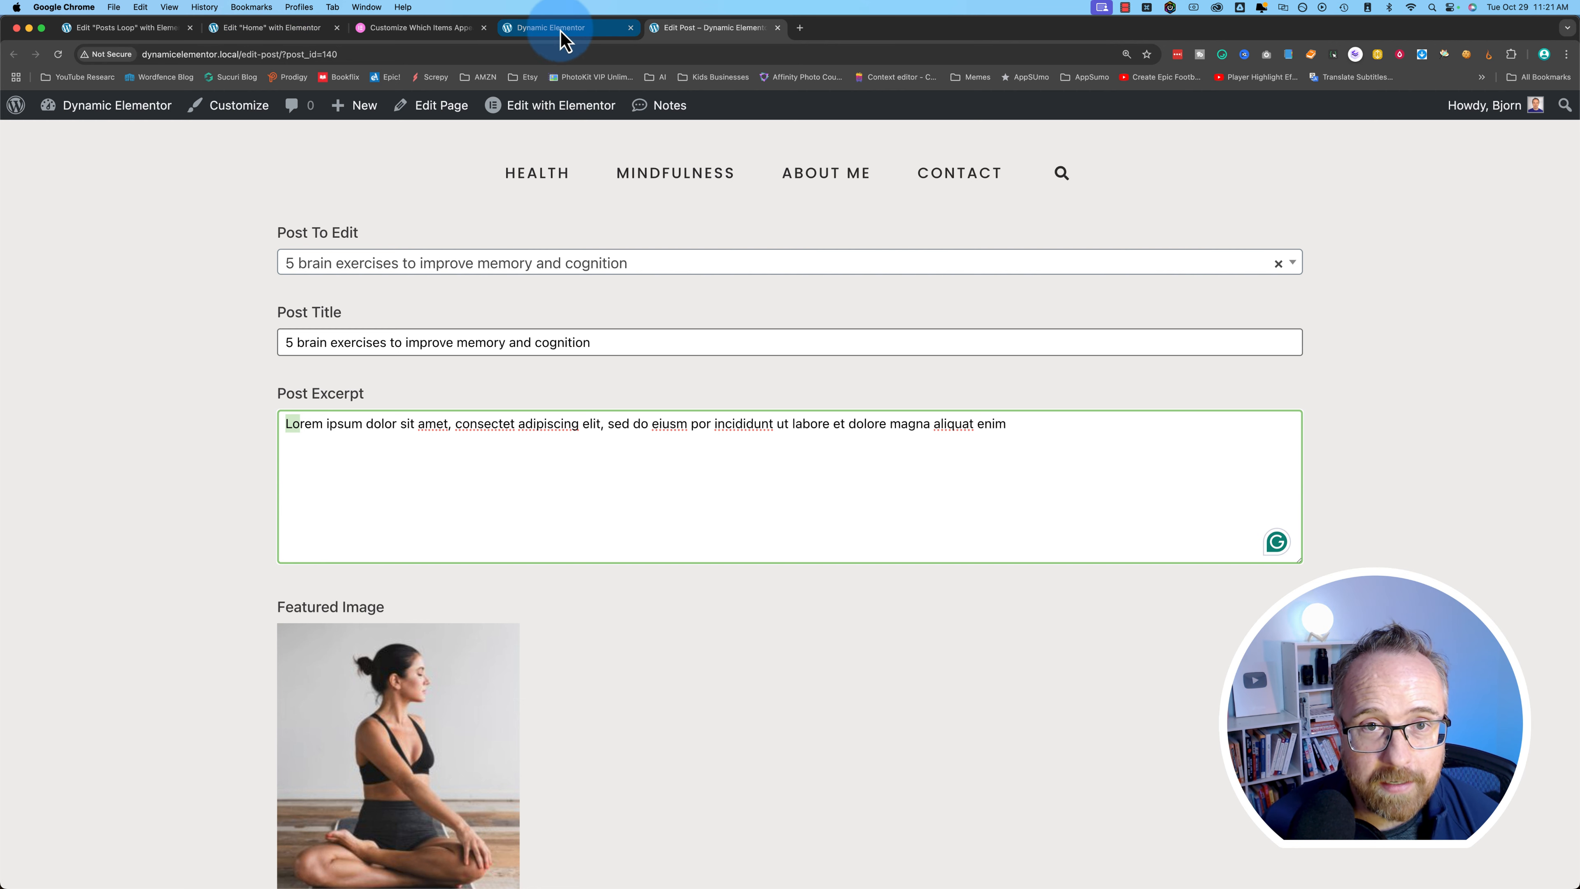
left_click(93, 133, "super")
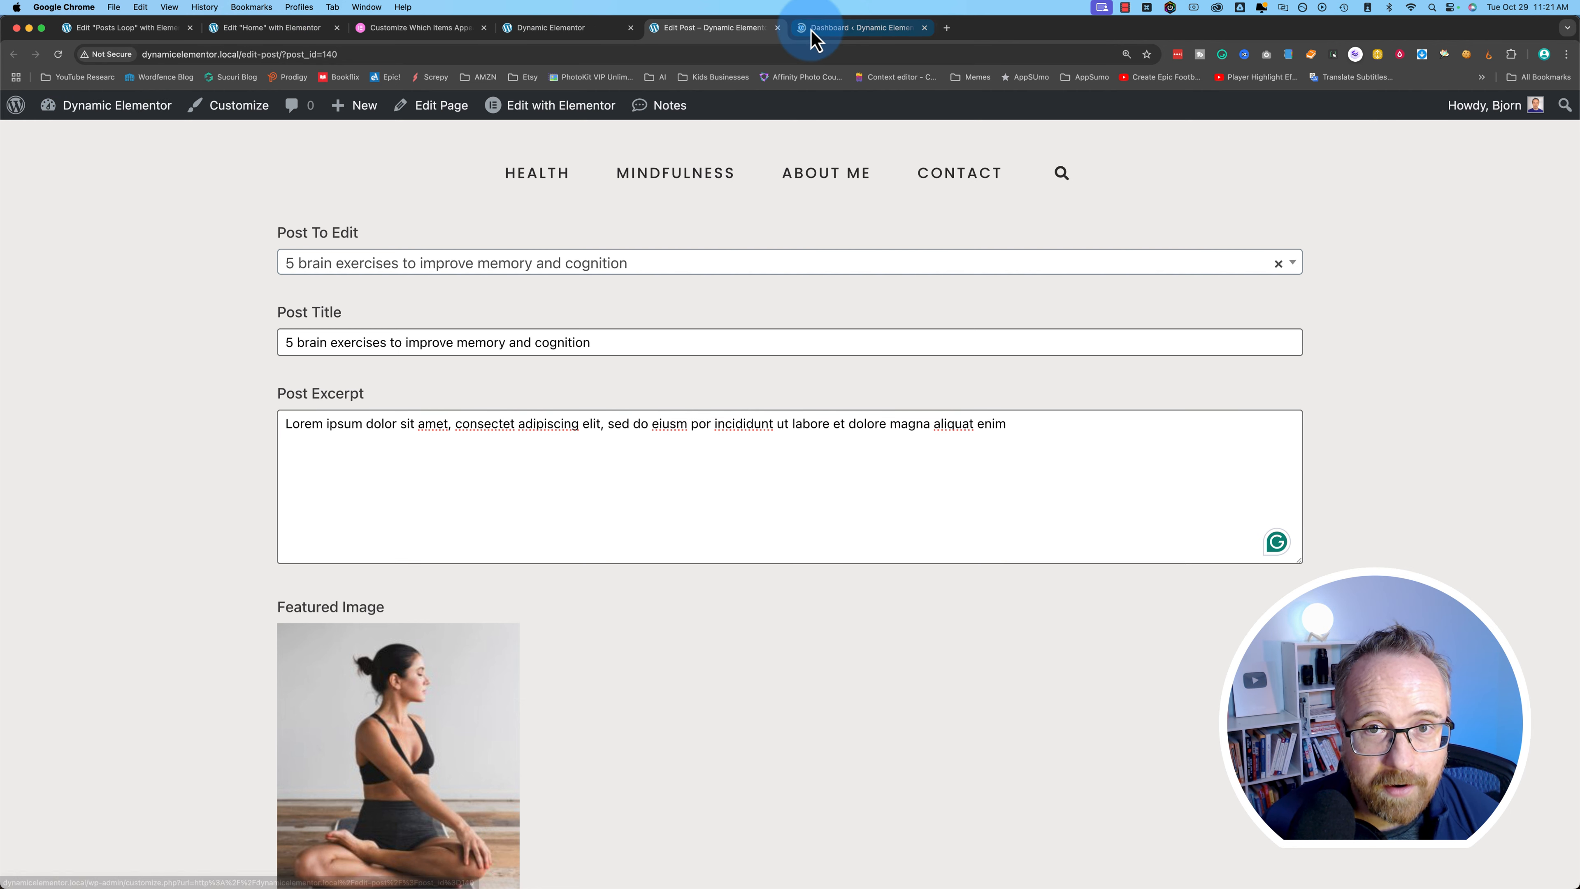
- Open Frontend Form and add a seventh field with Field Type Content
left_click(821, 28)
mouse_move(80, 634)
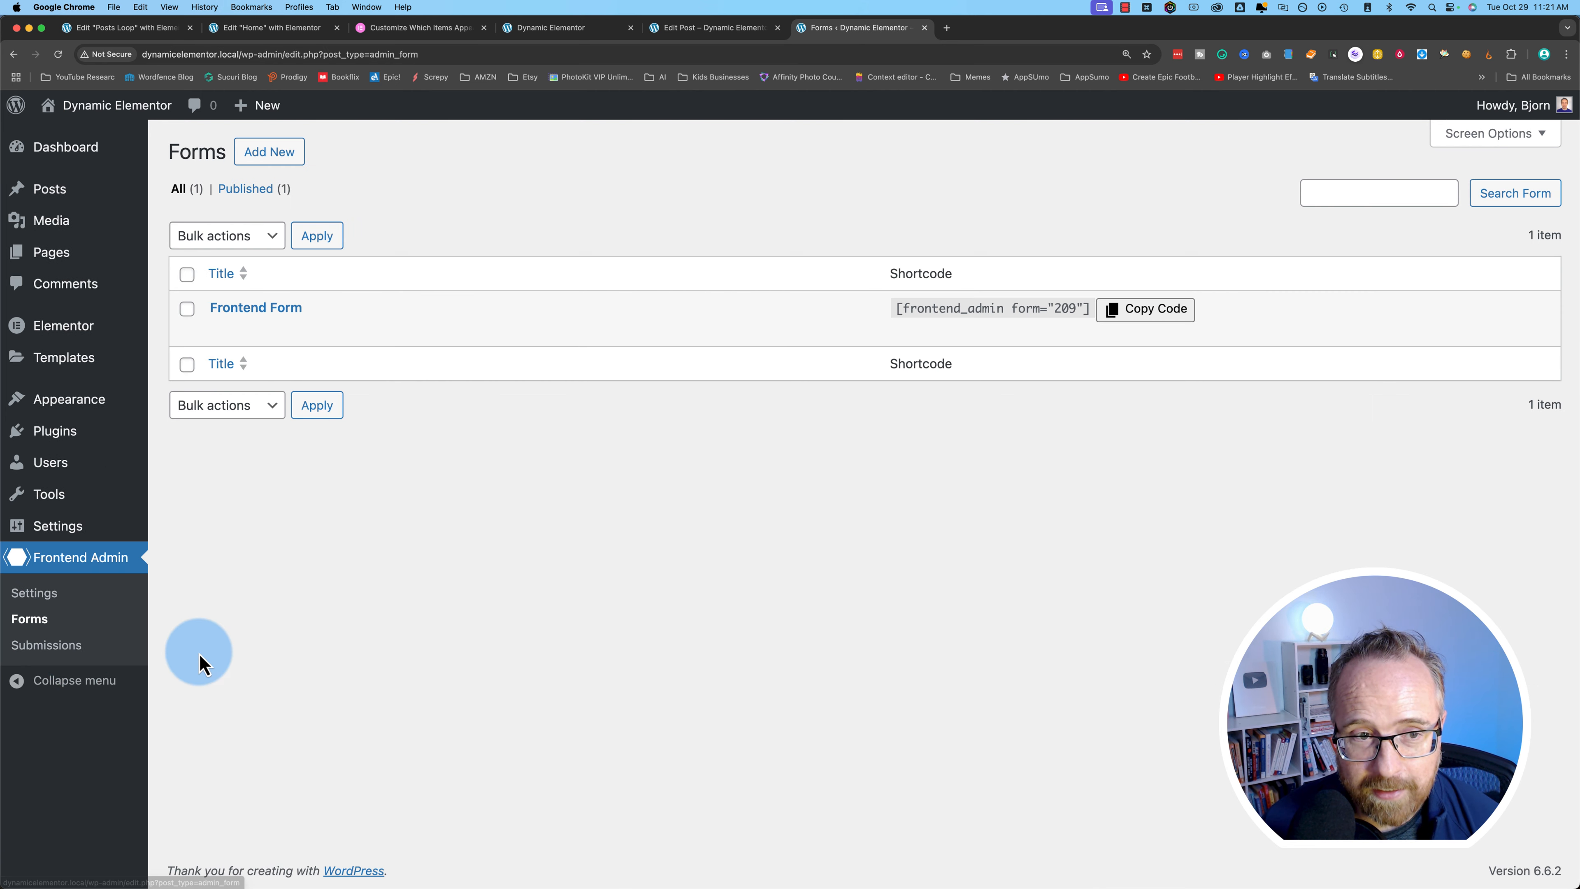
left_click(215, 308)
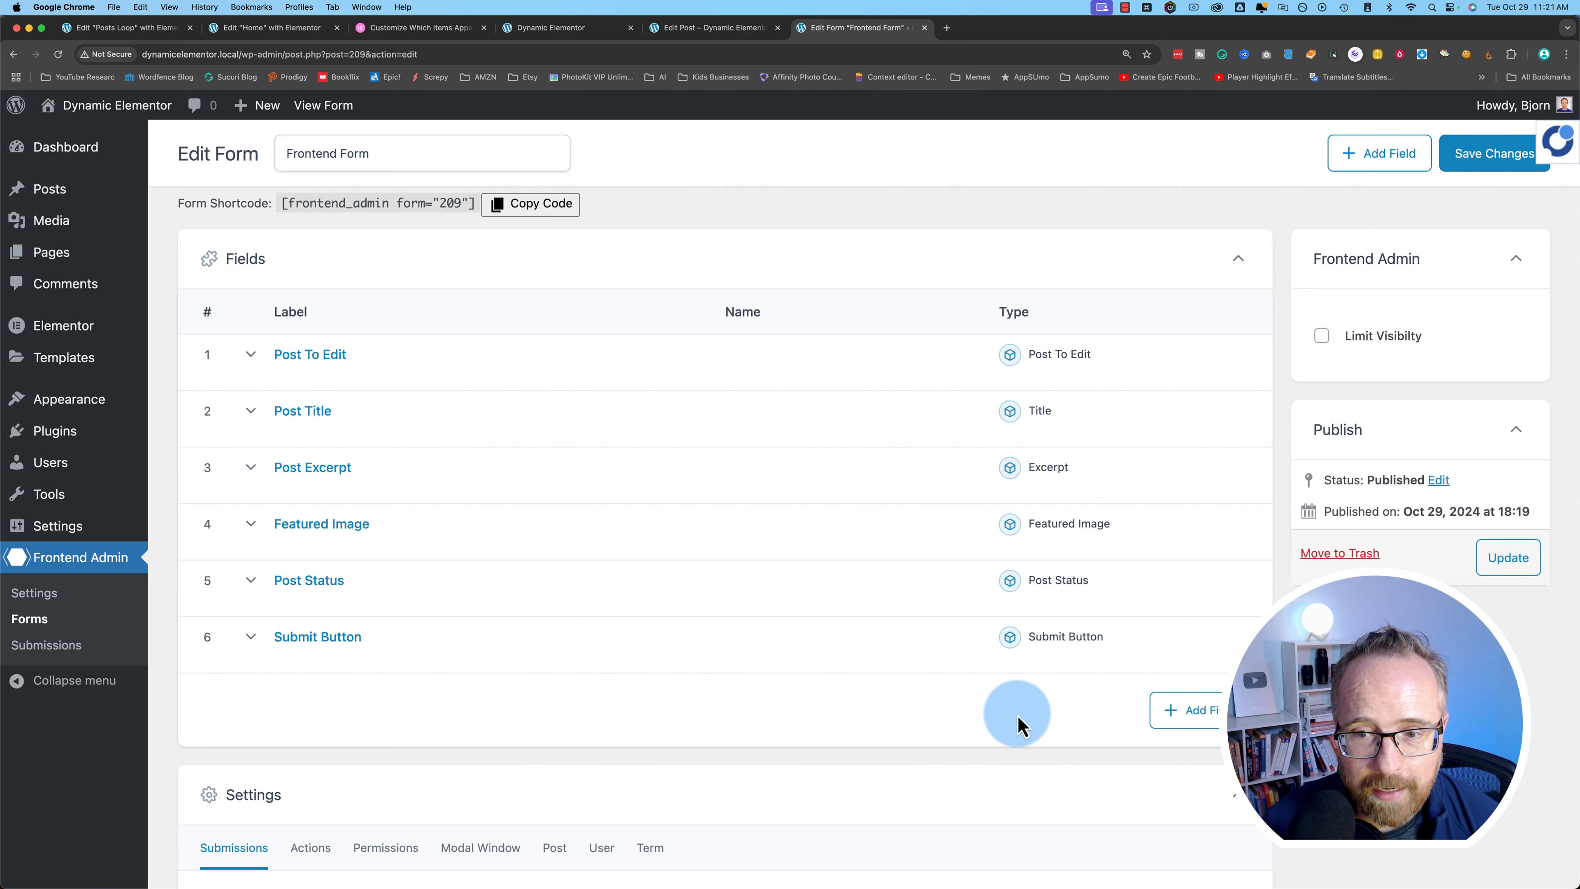
left_click(1198, 713)
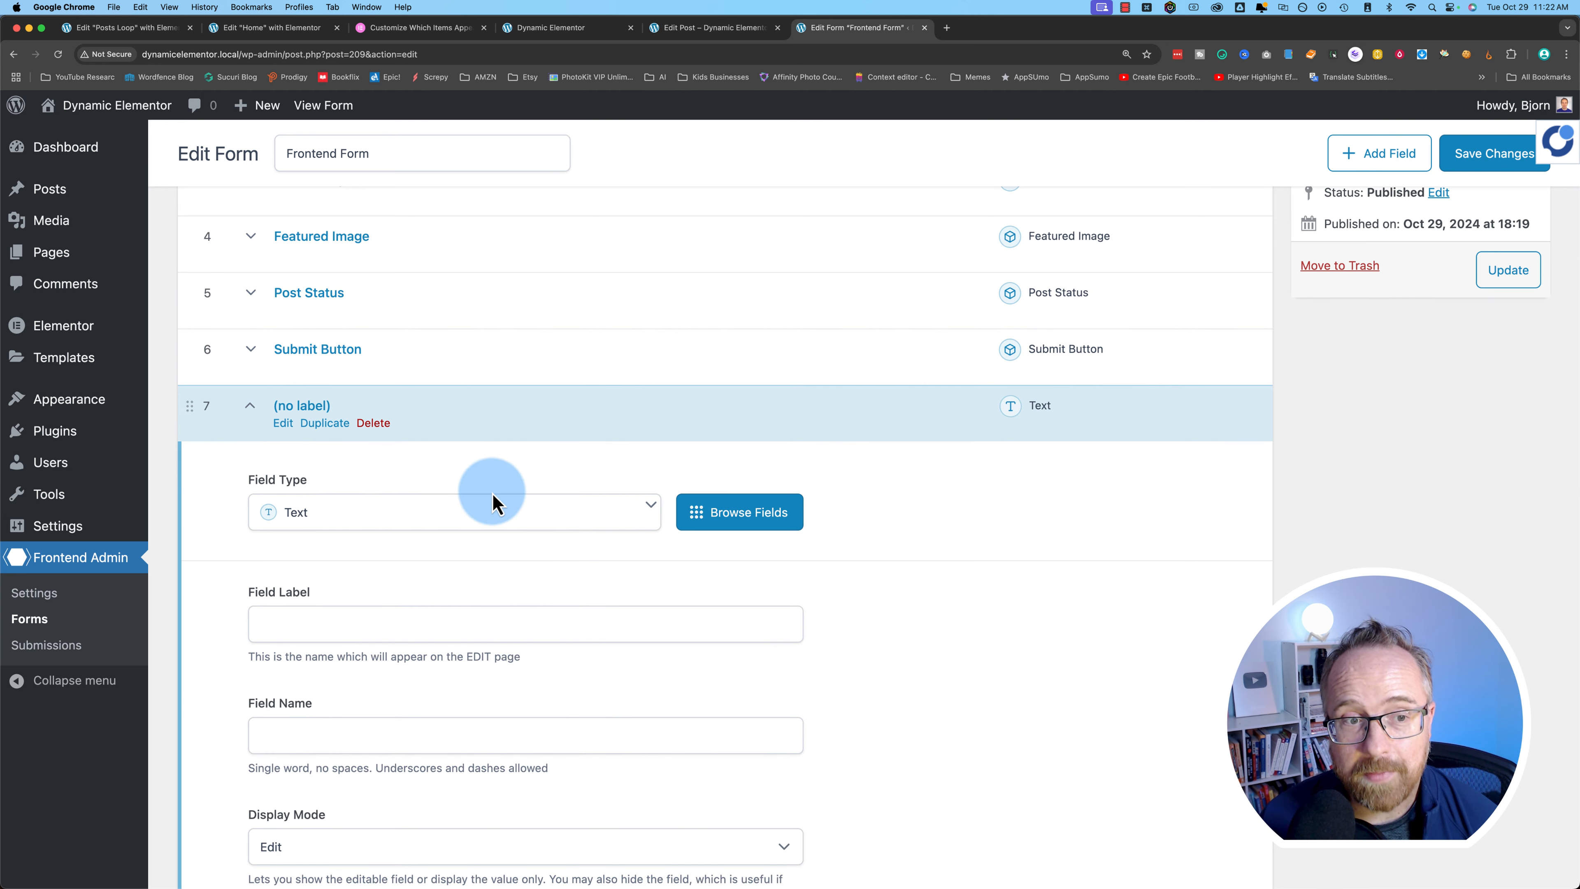
left_click(325, 512)
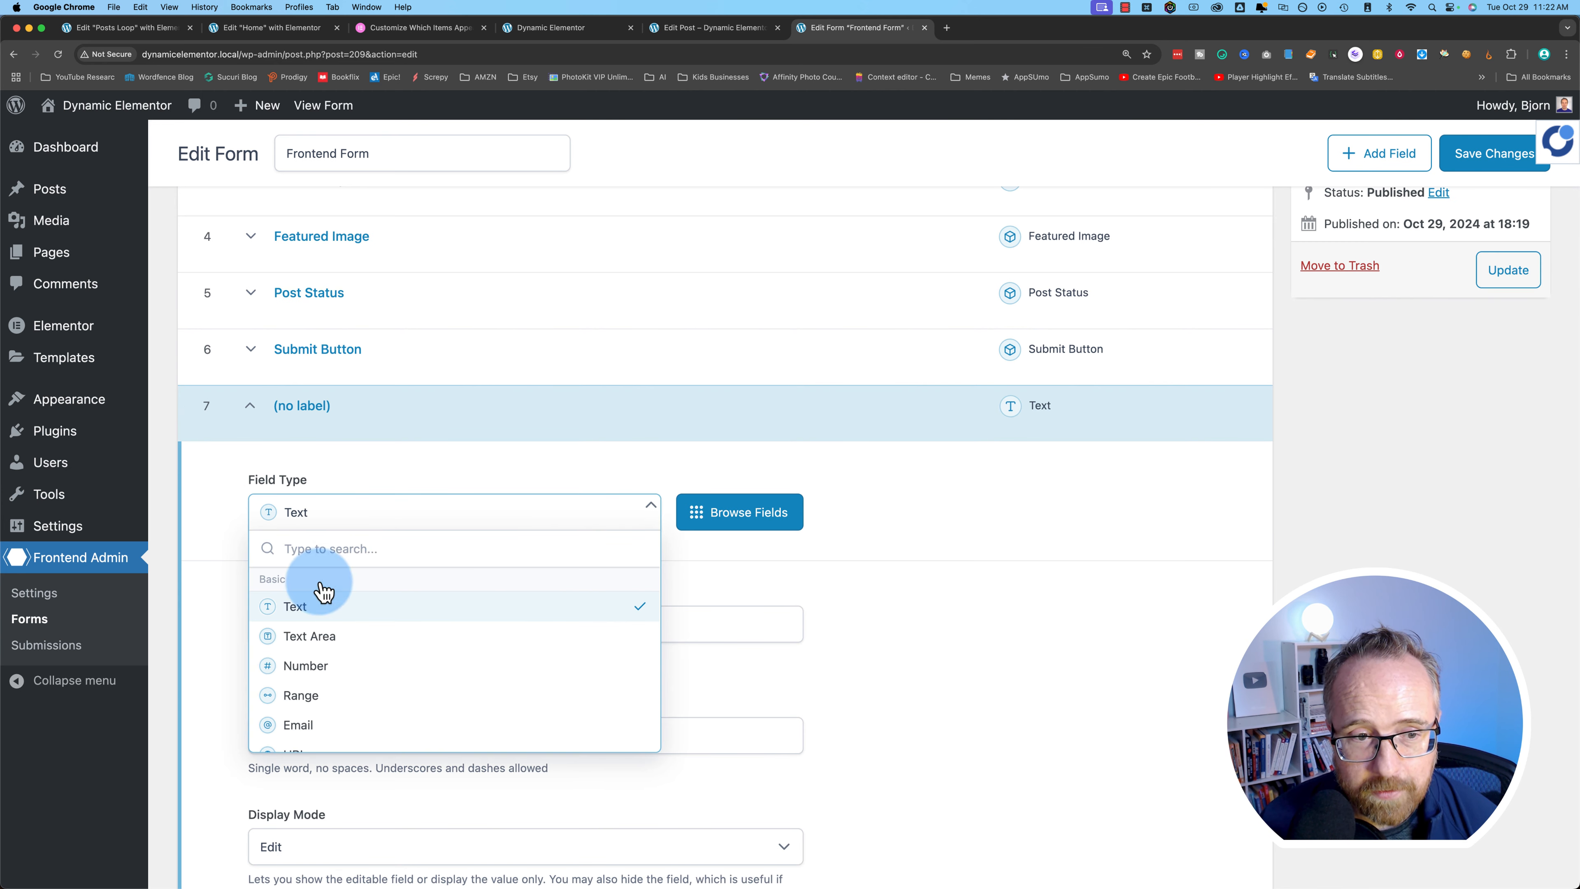
scroll(381, 676, "down", 12)
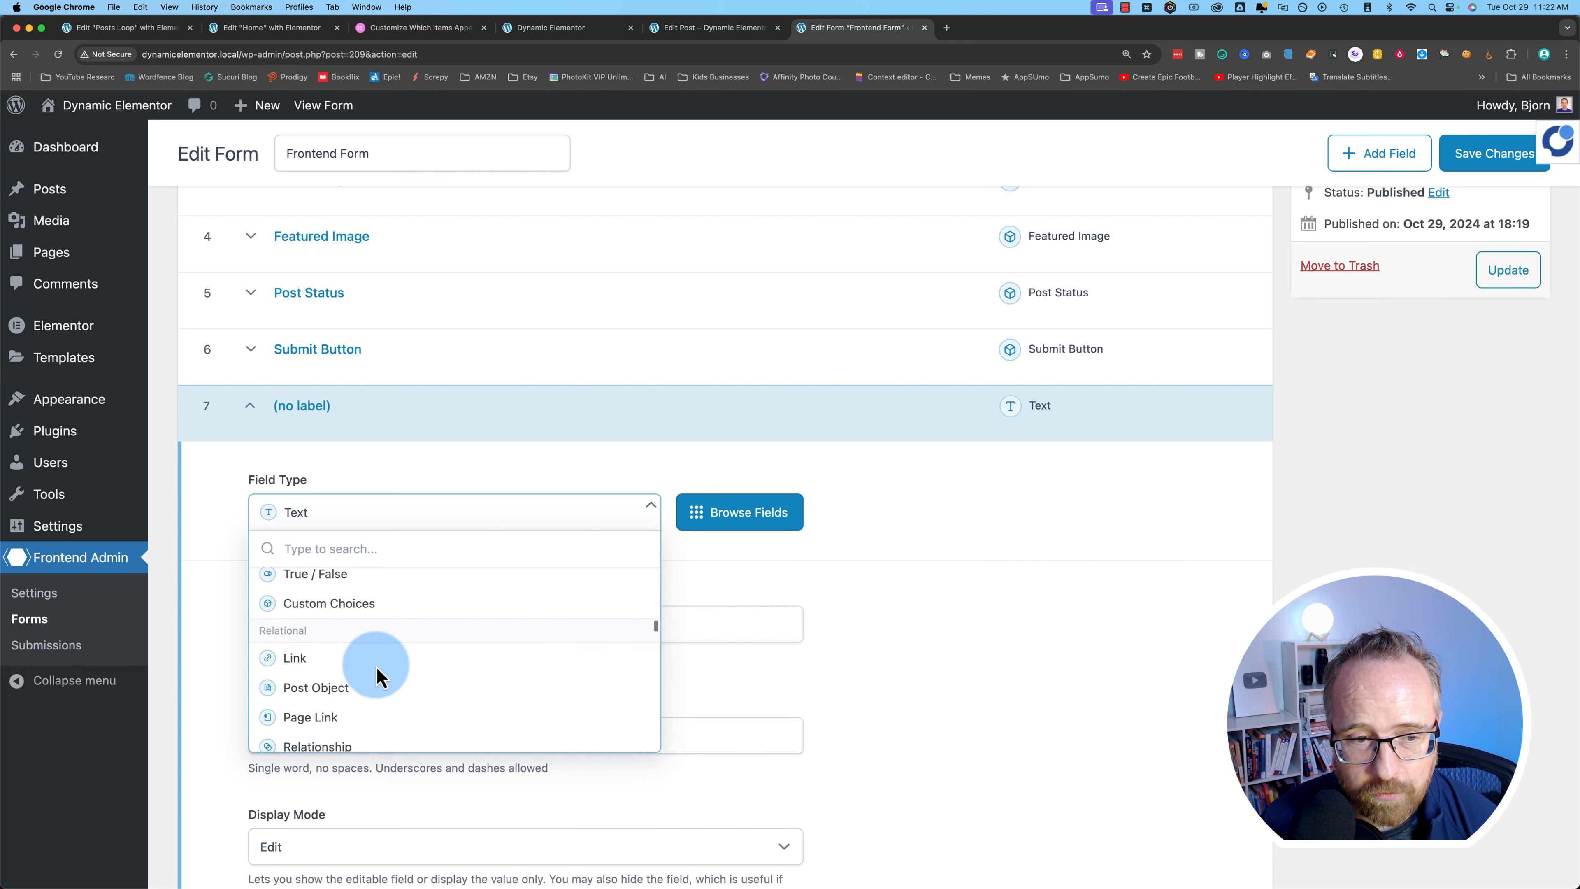
scroll(374, 671, "down", 10)
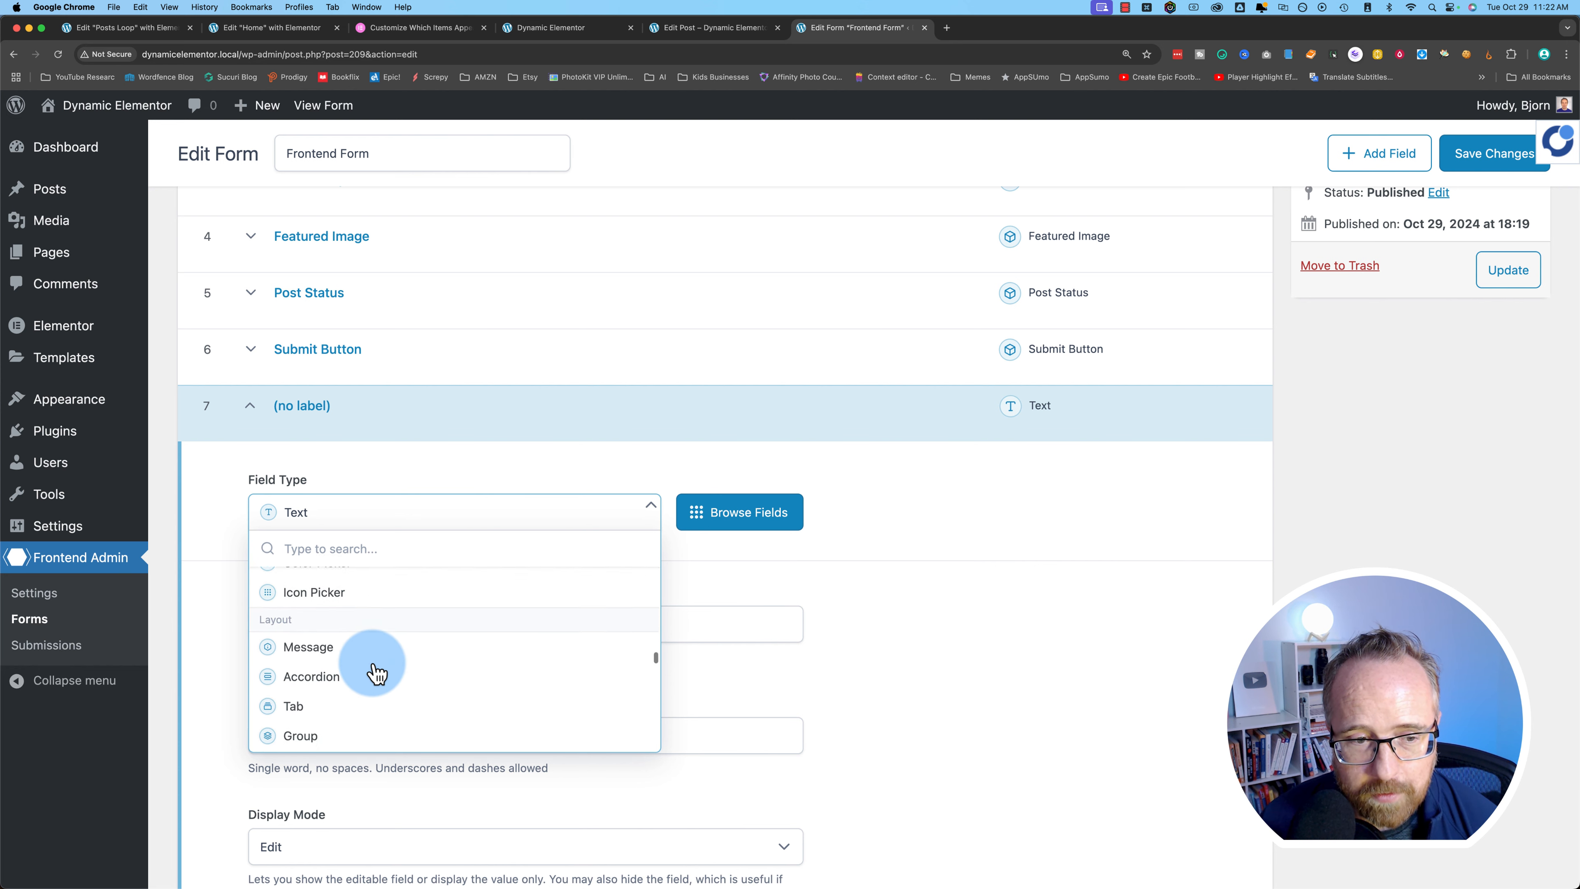
scroll(278, 673, "down", 1)
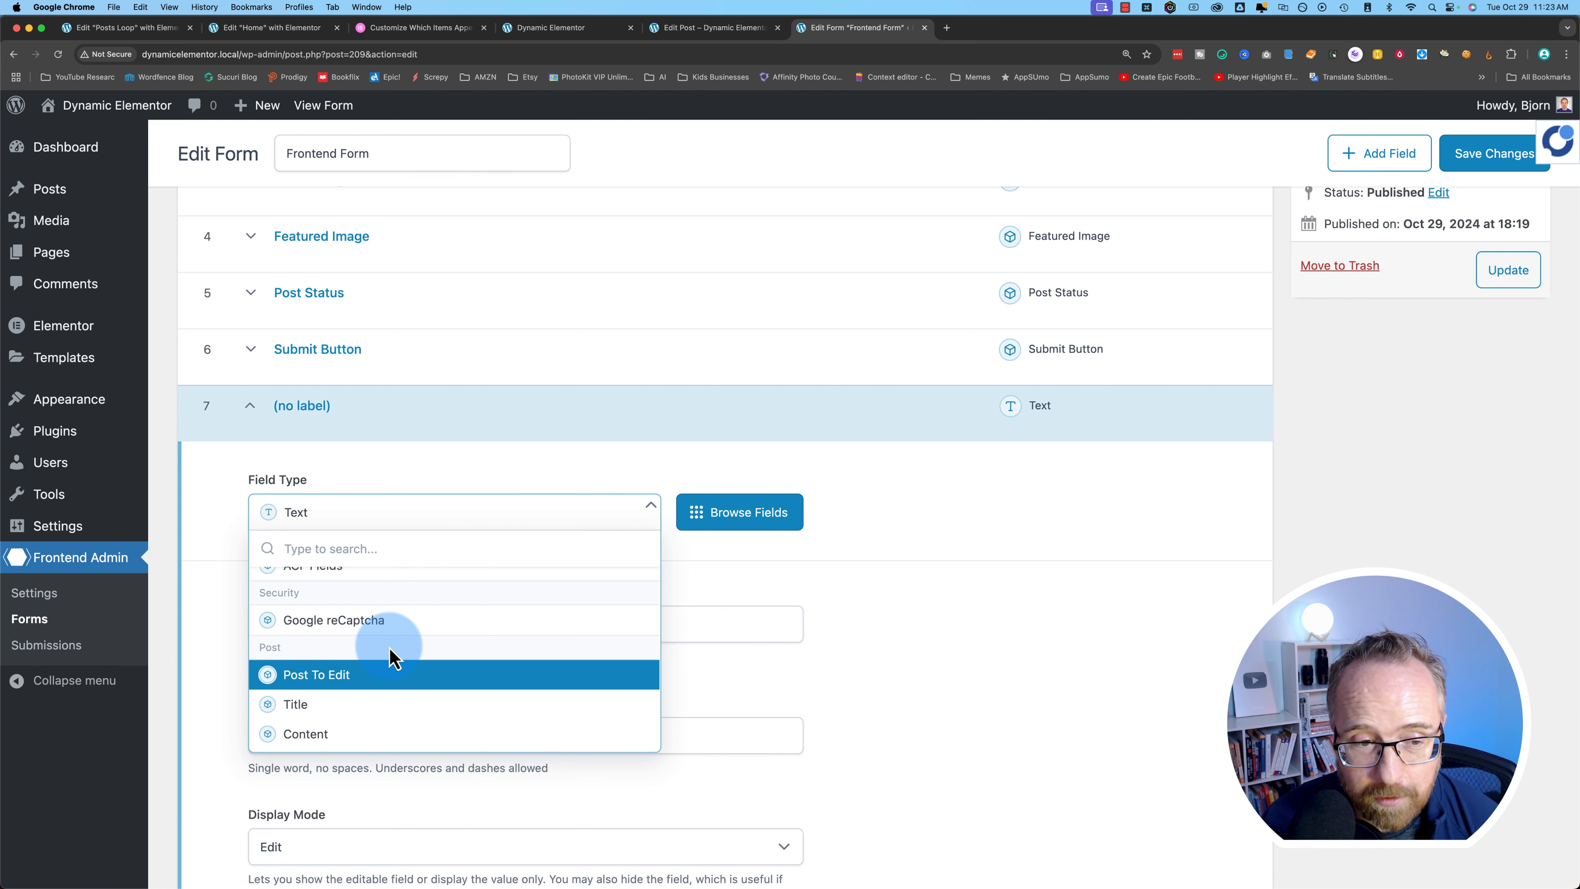
scroll(389, 657, "down", 4)
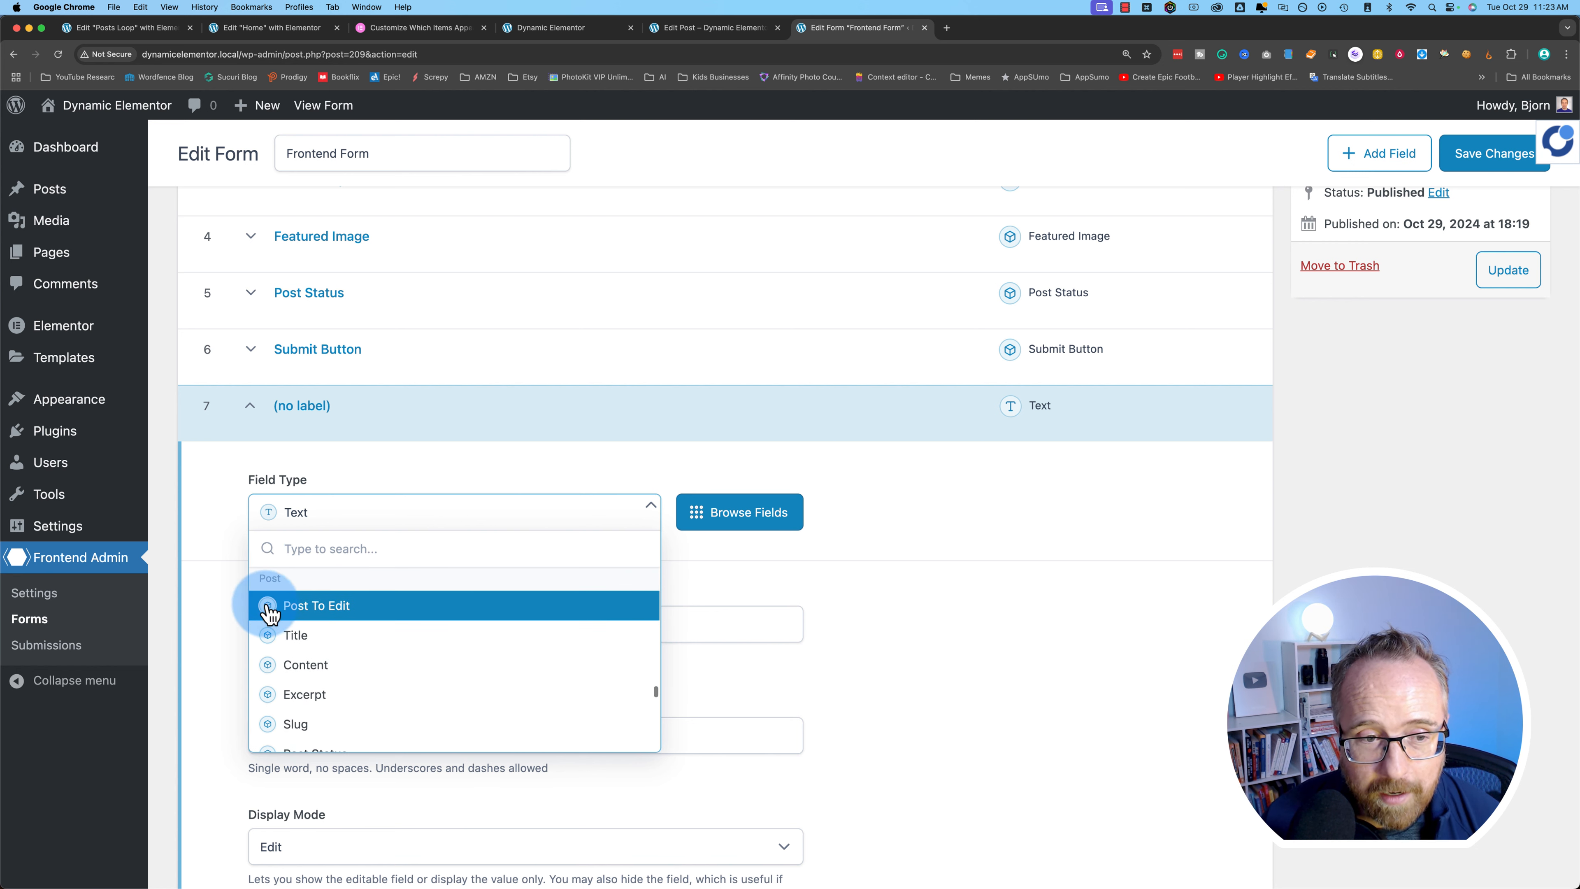
scroll(285, 604, "down", 1)
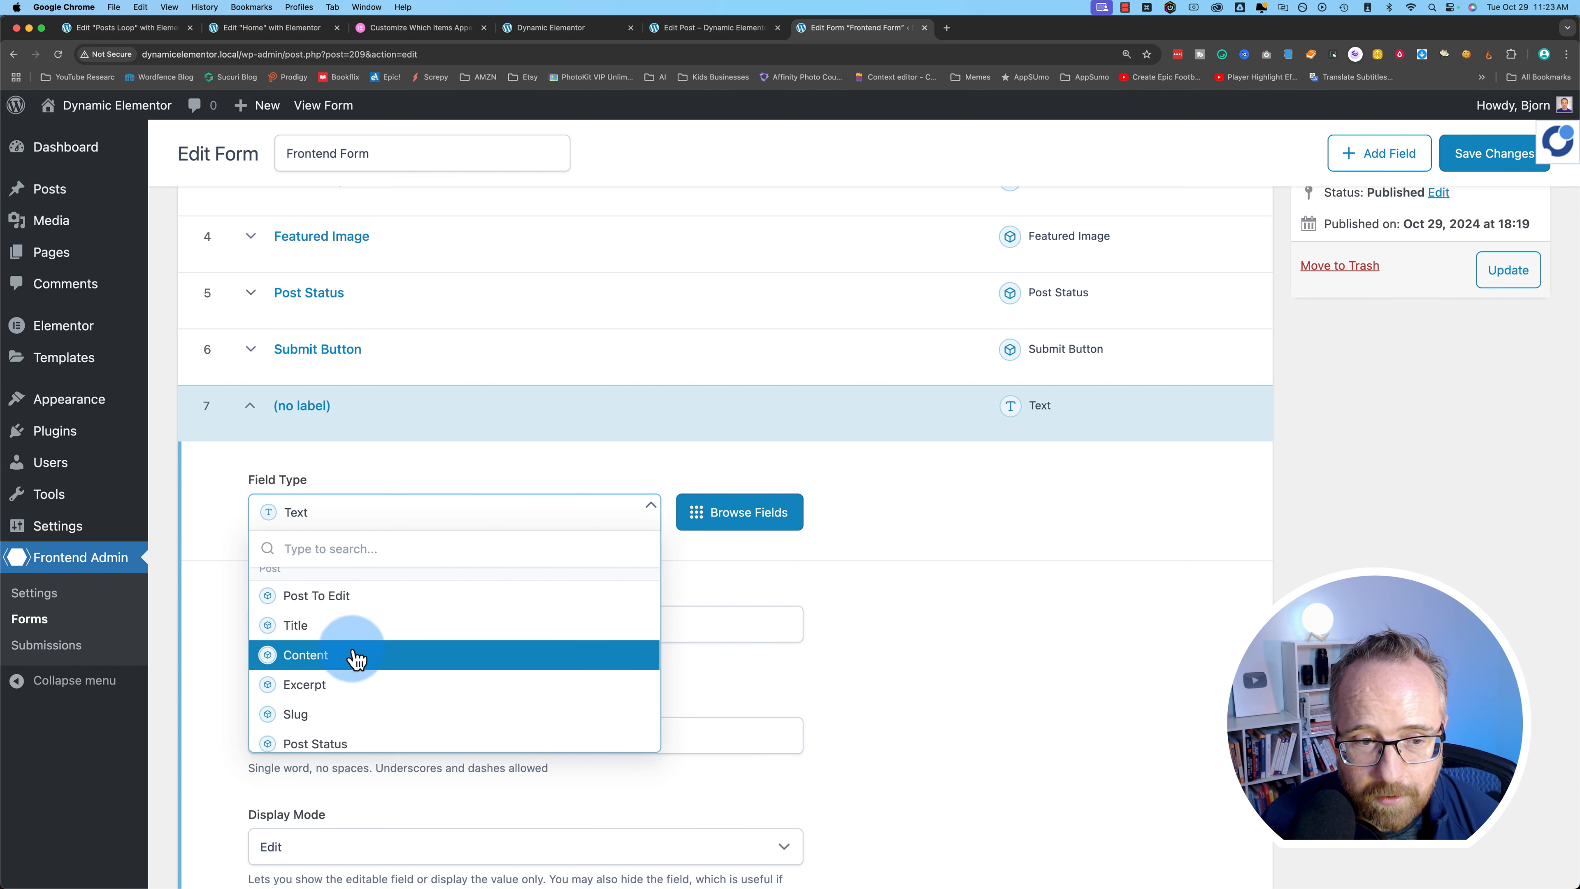
scroll(373, 672, "down", 3)
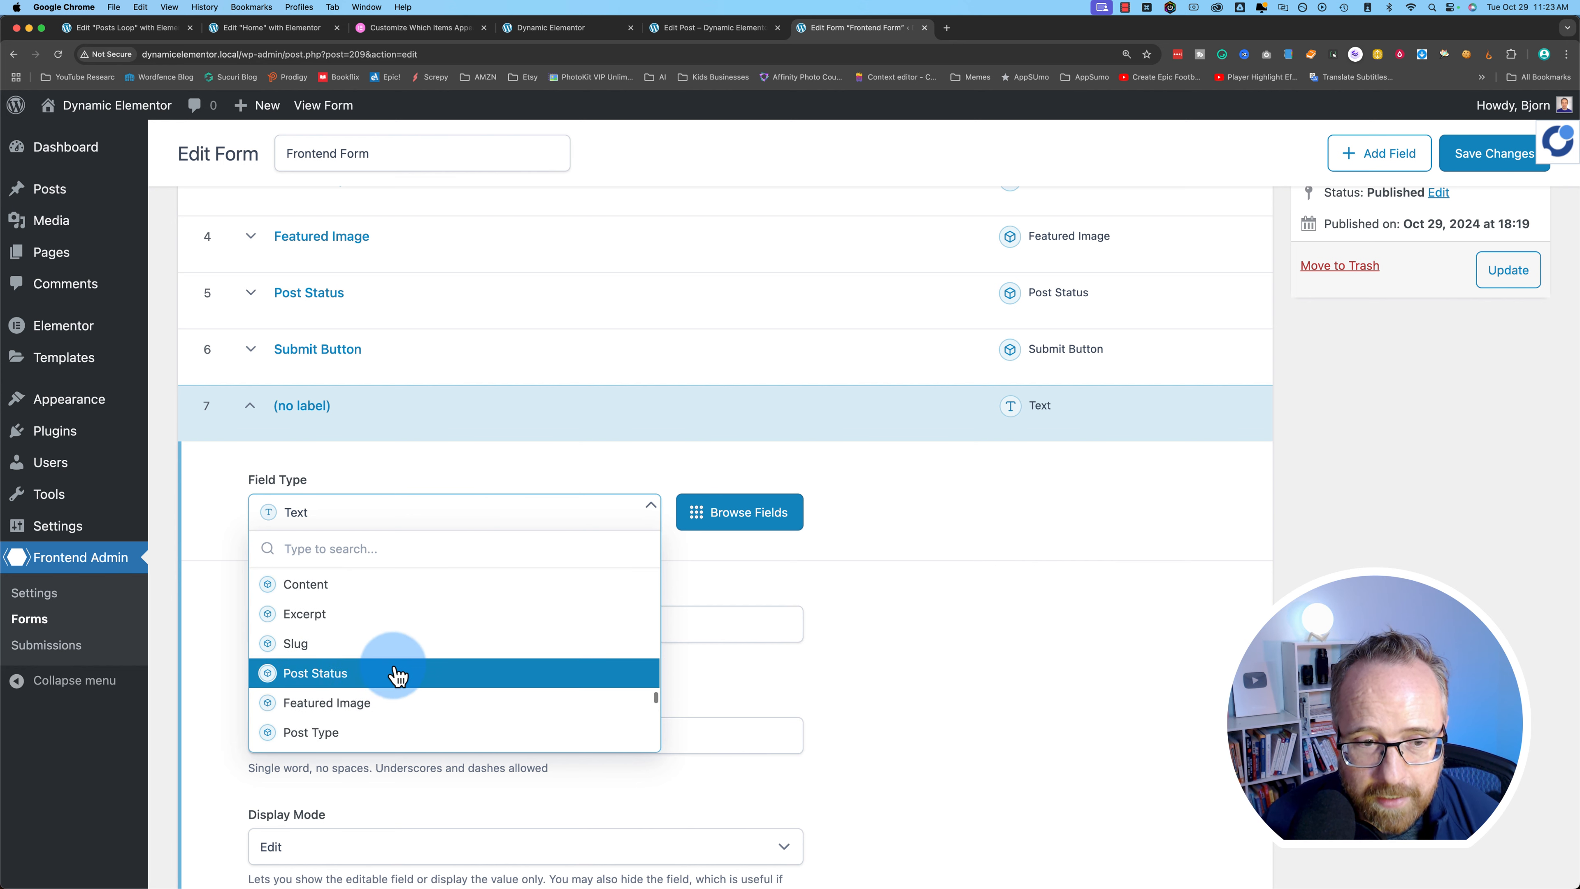
scroll(329, 712, "down", 2)
scroll(329, 710, "down", 7)
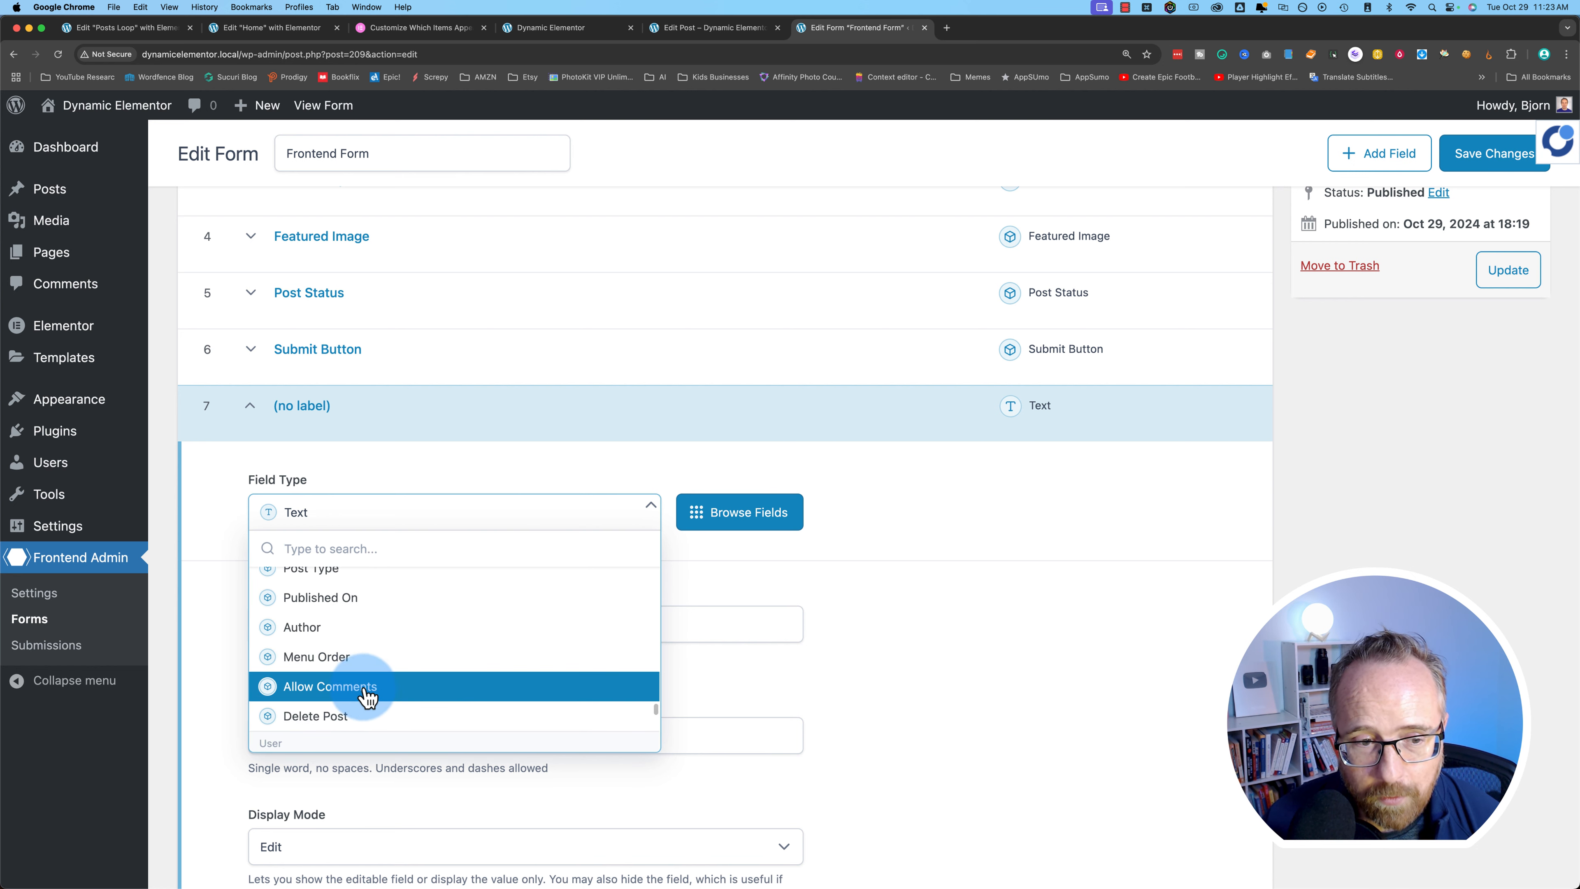
scroll(360, 698, "down", 1)
scroll(353, 699, "up", 1)
scroll(359, 708, "up", 8)
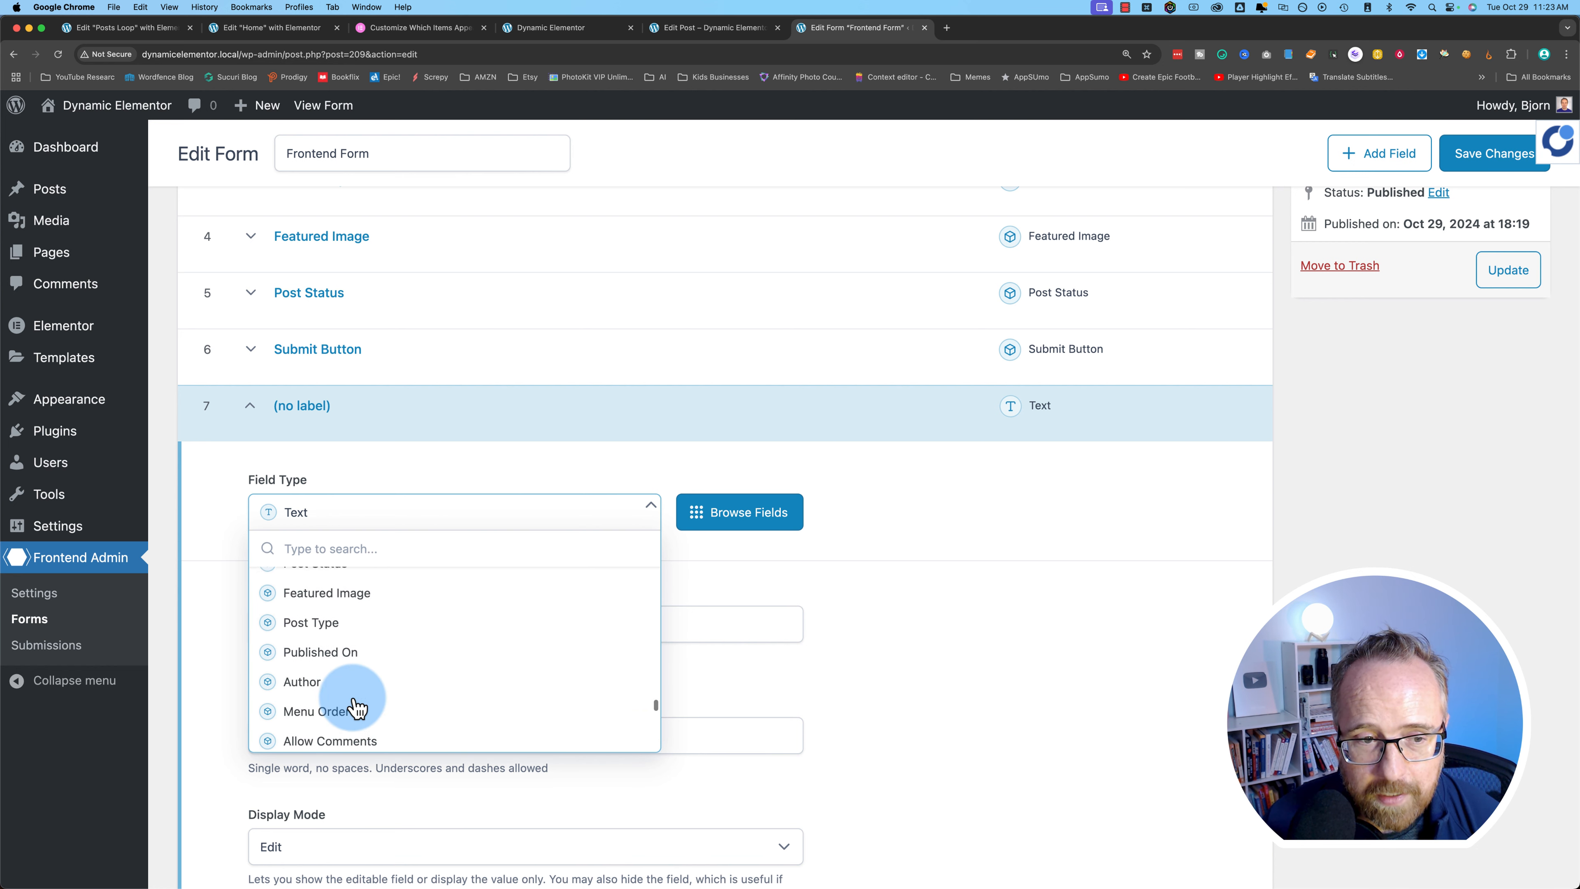
scroll(358, 708, "up", 2)
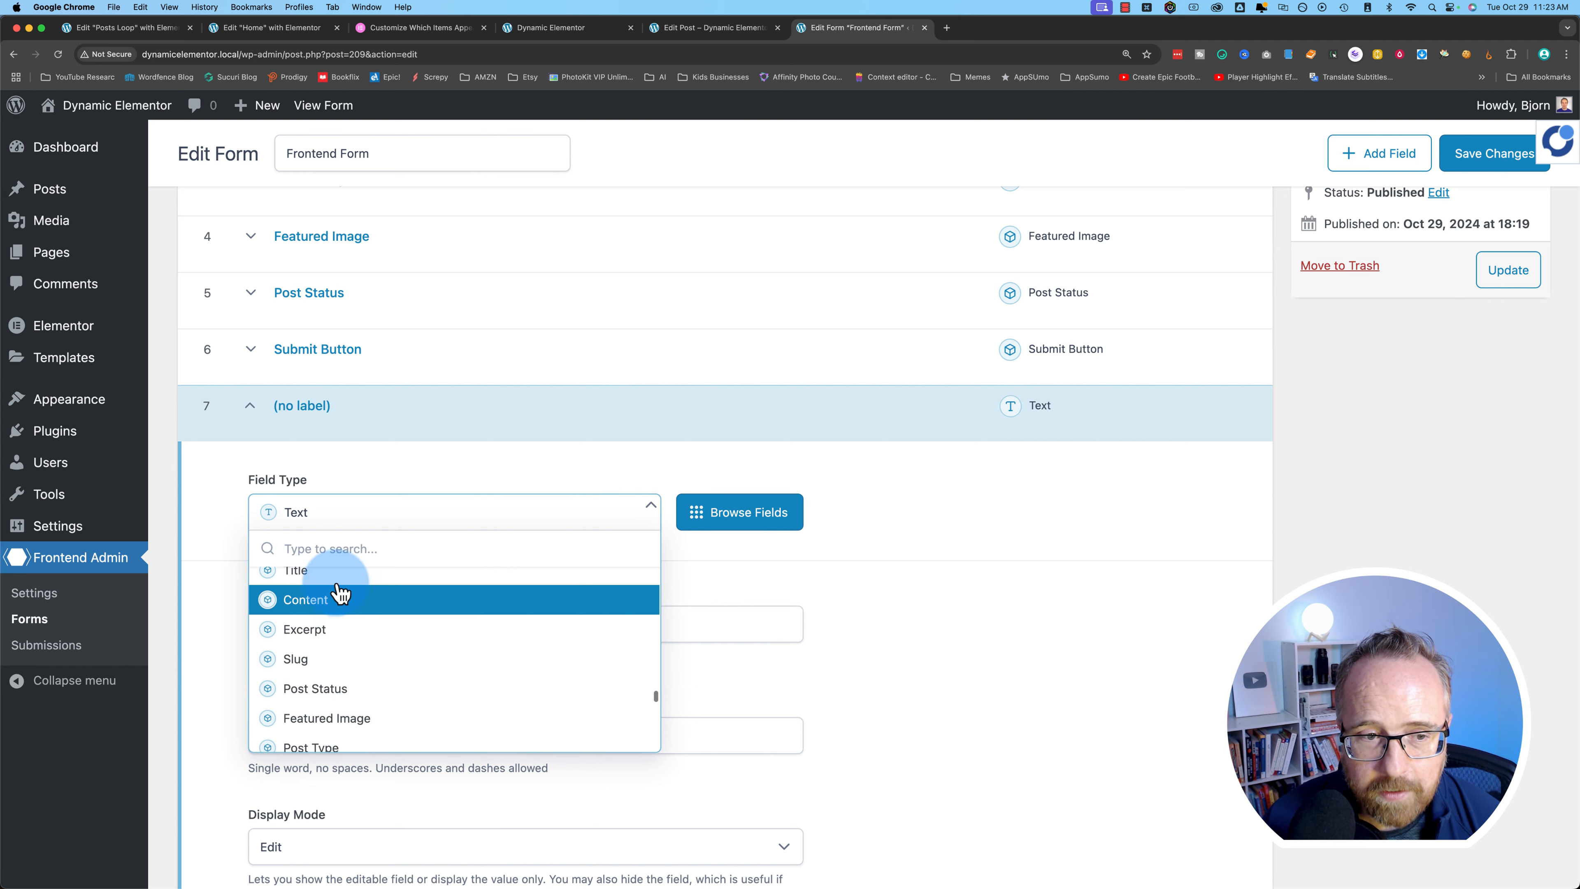
left_click(306, 604)
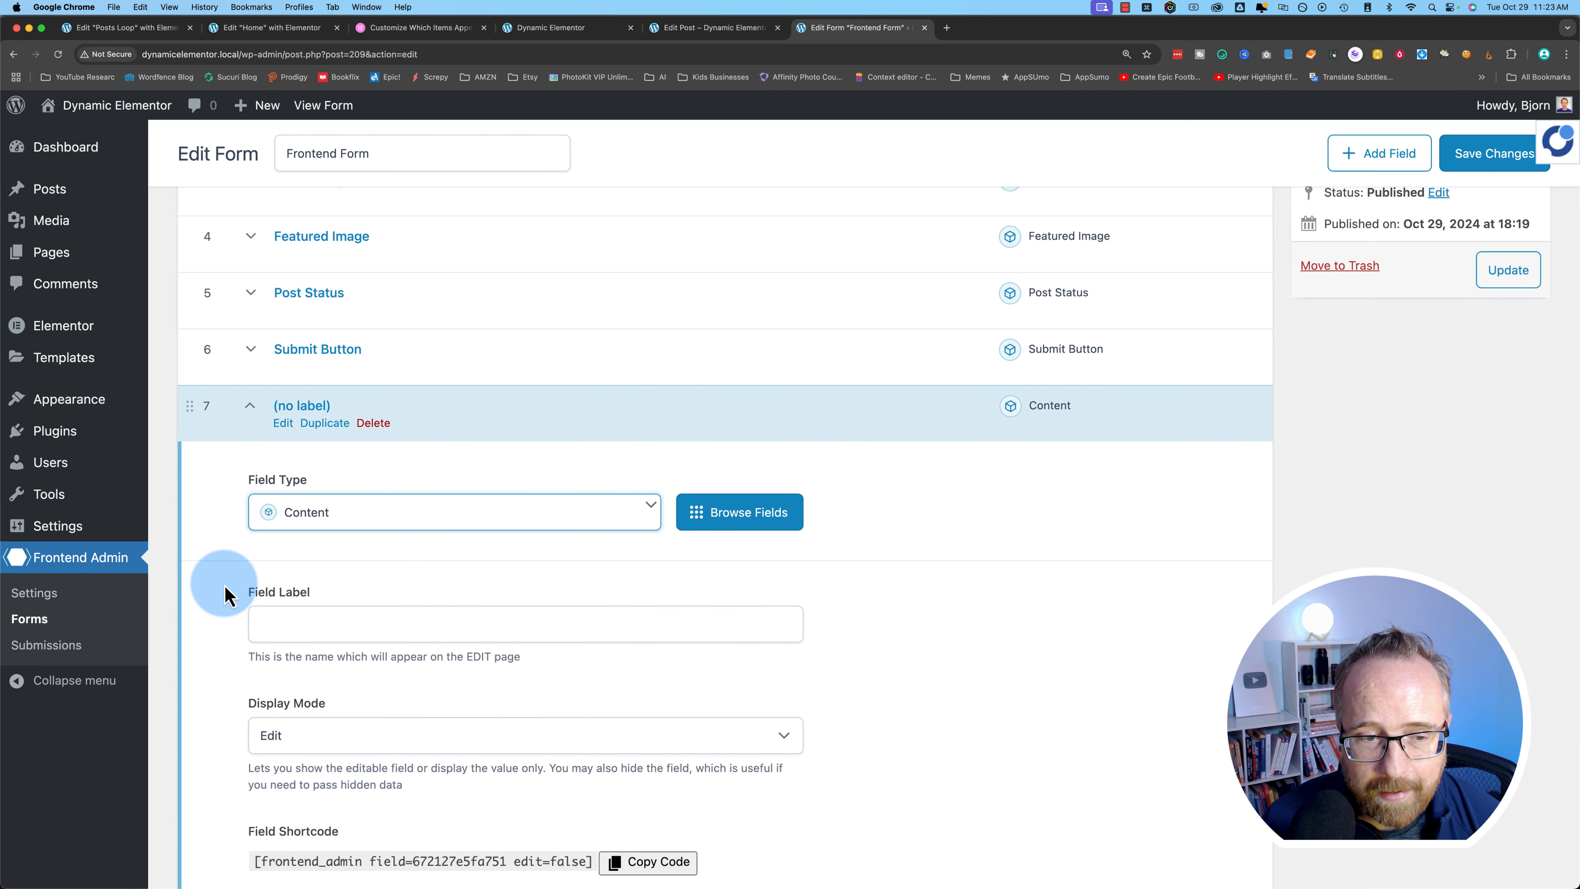
- Label field 7 'Post Content' and drag it up to follow Post Excerpt
scroll(224, 585, "down", 4)
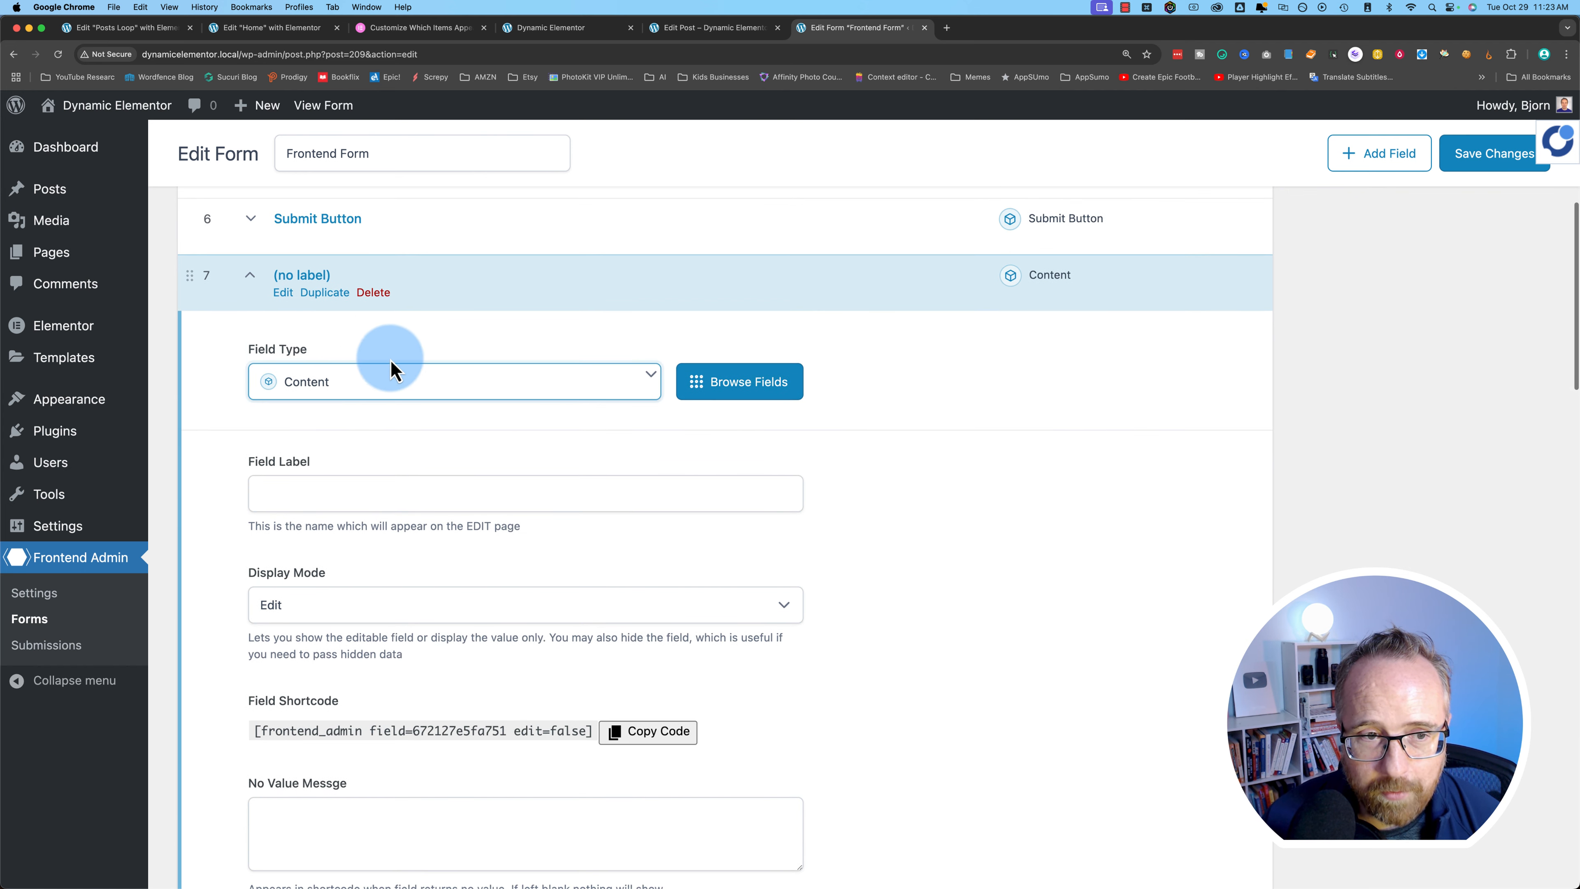
scroll(178, 573, "down", 3)
left_click(305, 509)
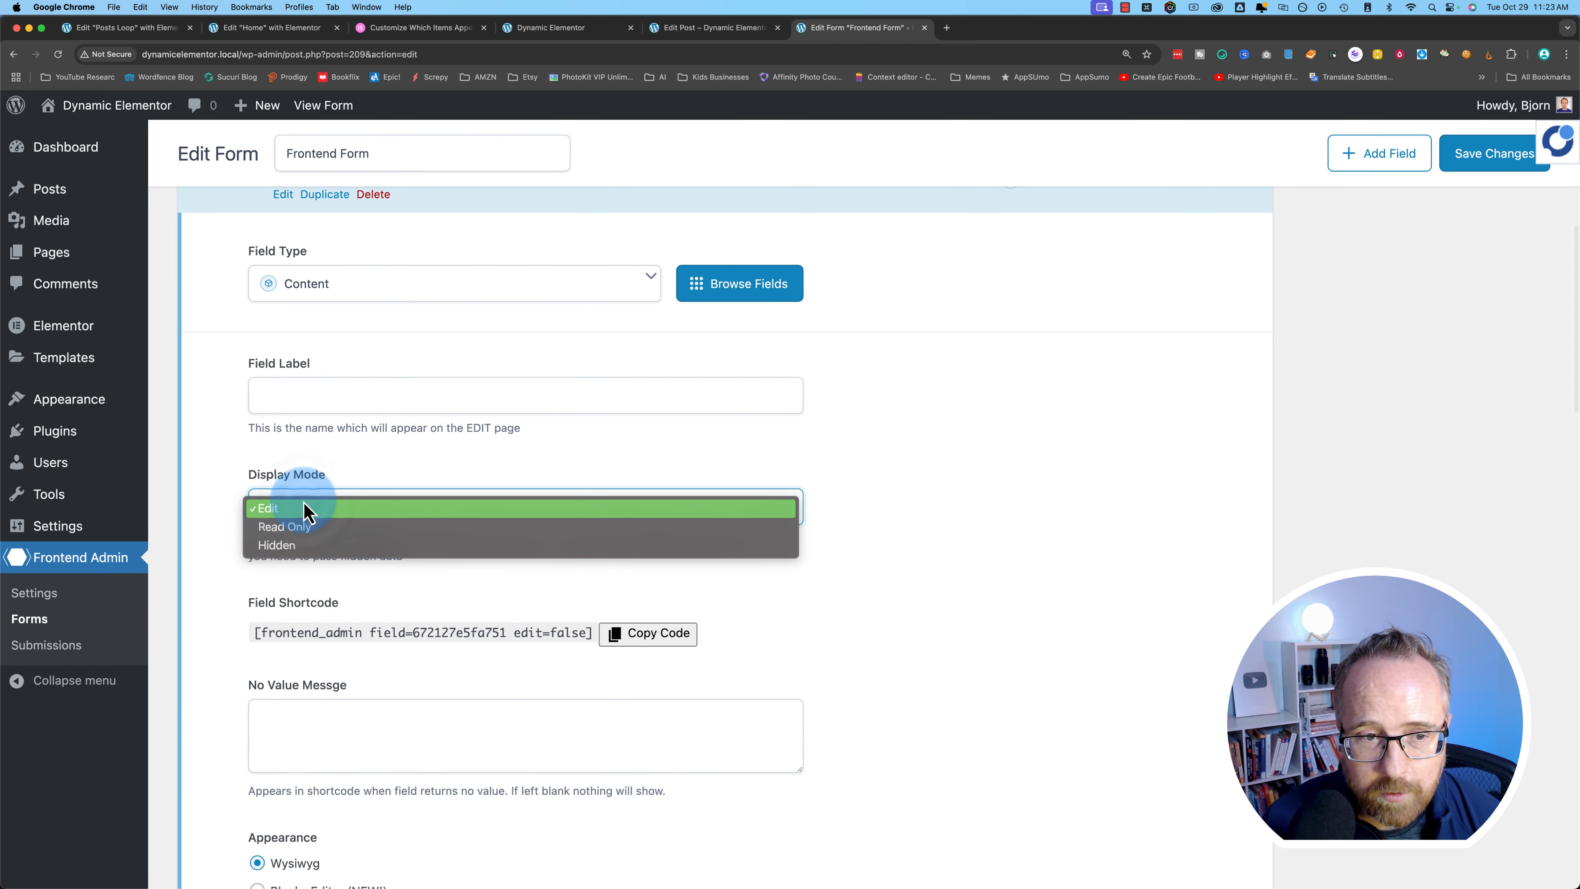
left_click(219, 496)
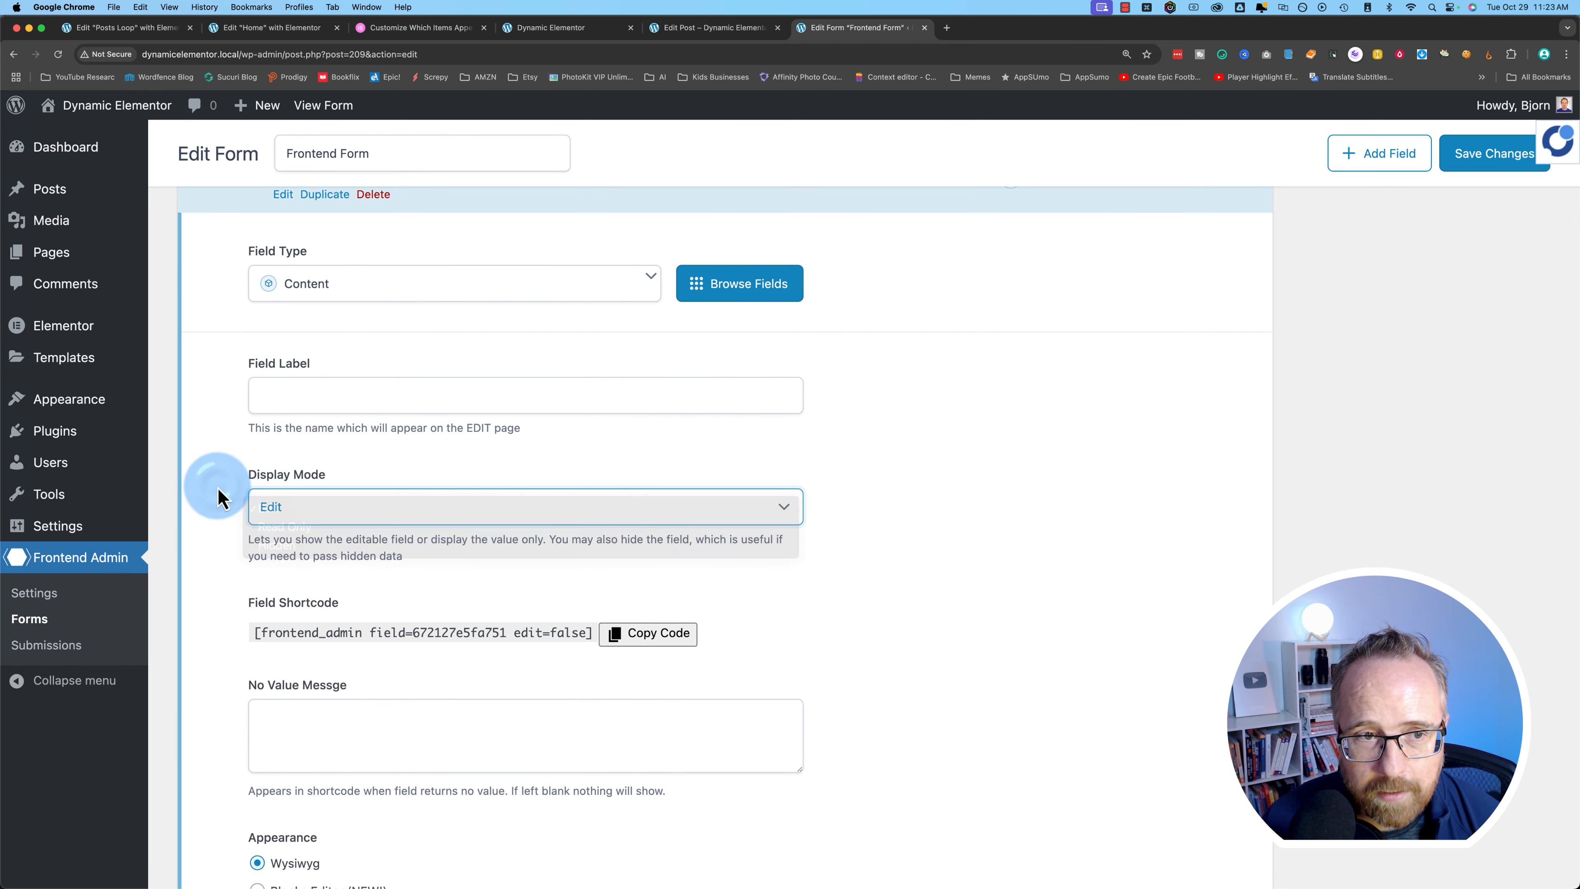
scroll(423, 554, "up", 10)
scroll(300, 805, "down", 10)
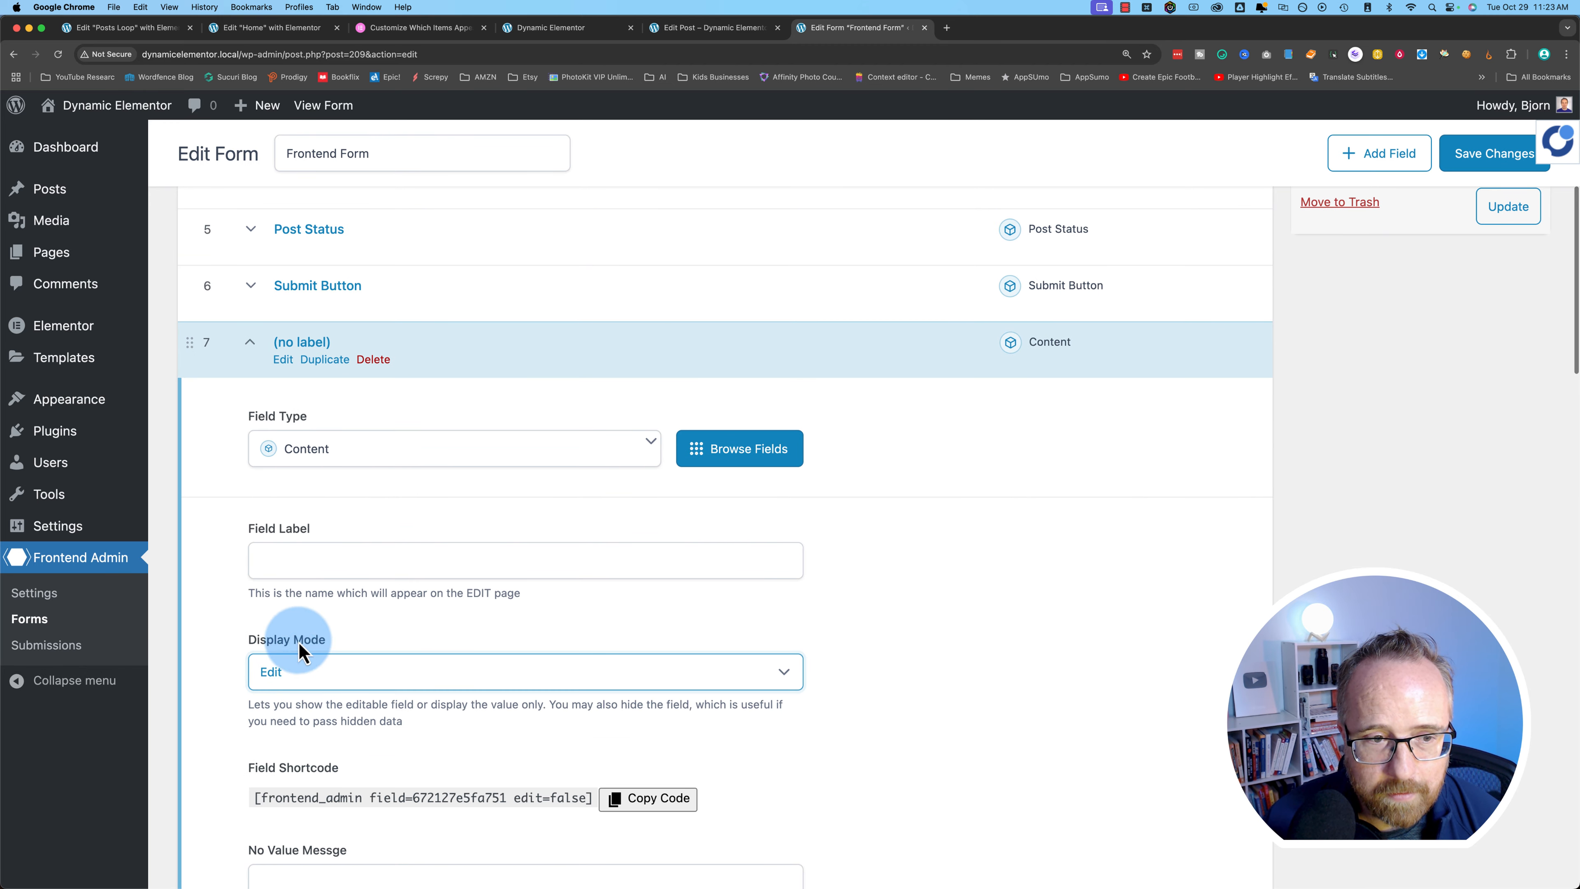
left_click(298, 565)
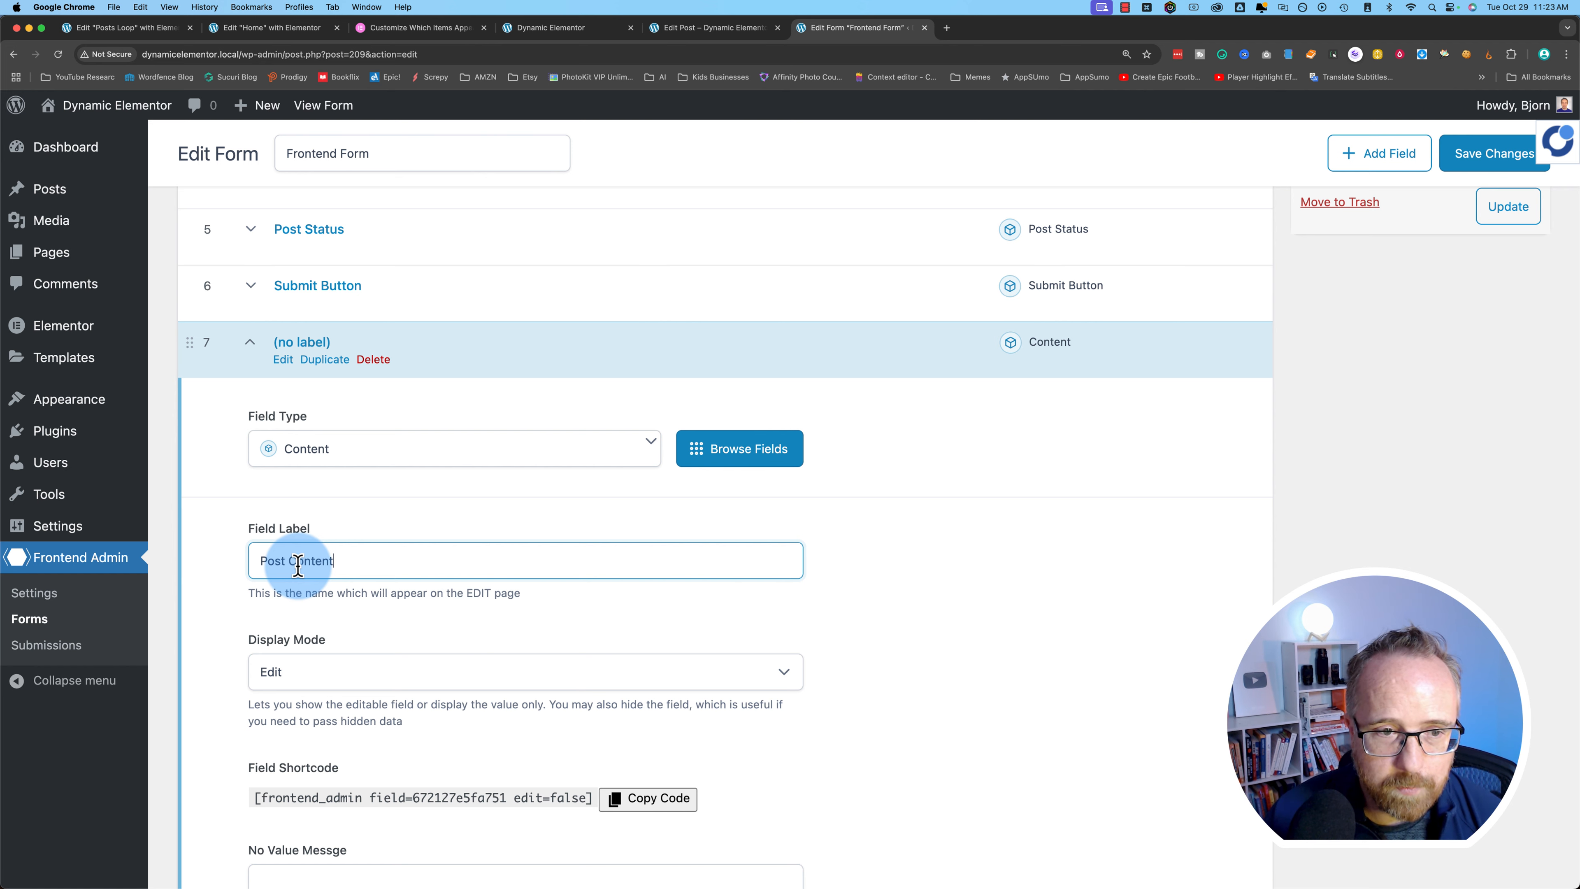
type("Post Content")
left_click(525, 422)
scroll(370, 388, "up", 5)
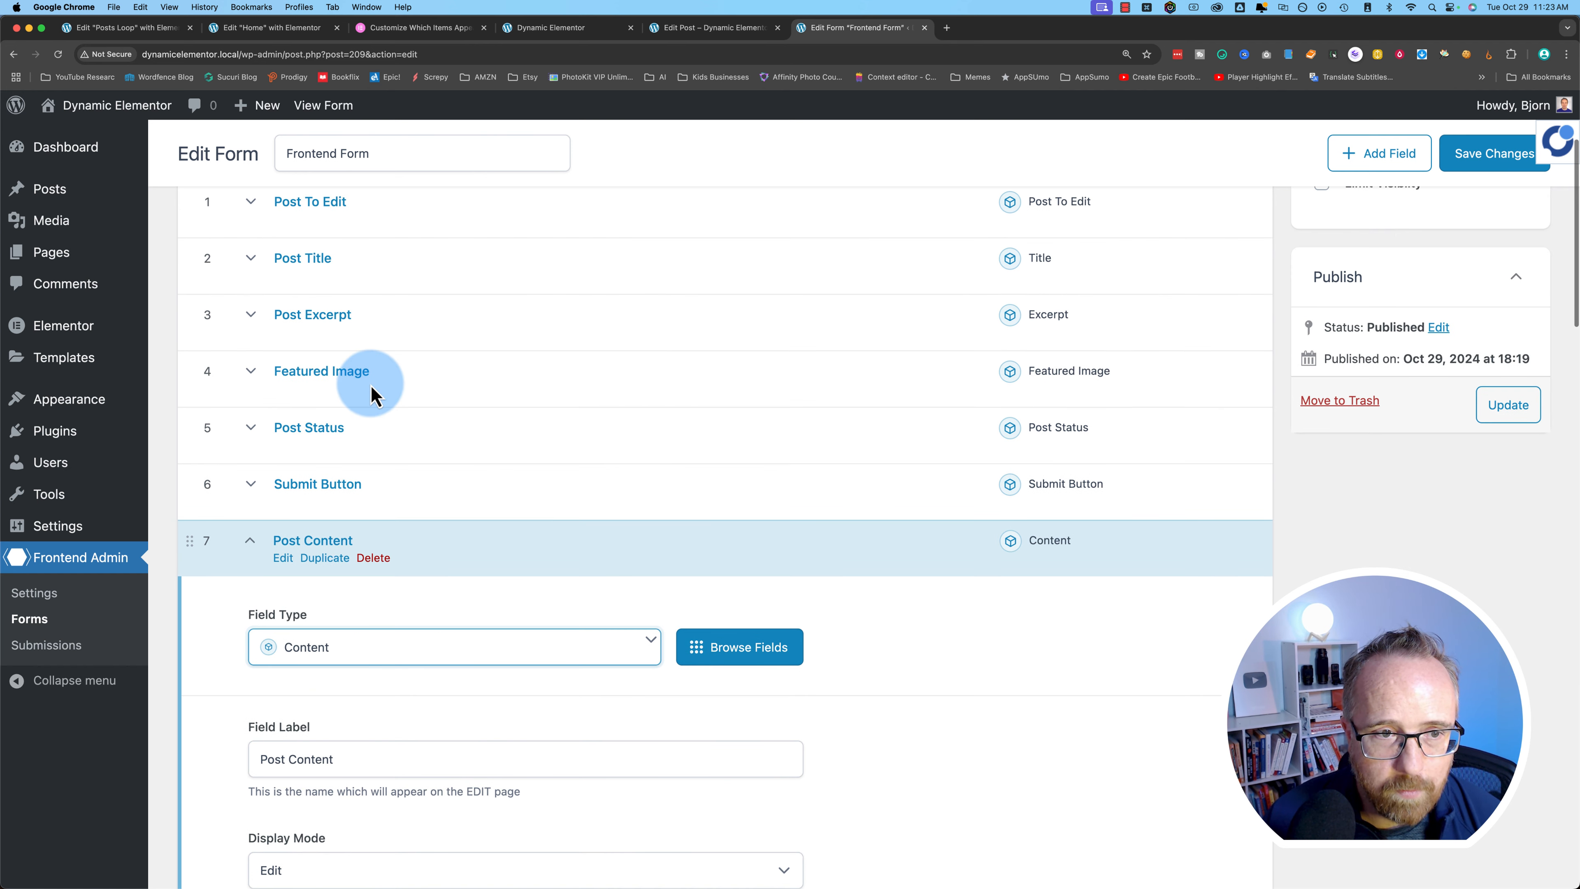
left_click_drag(196, 552, 240, 399)
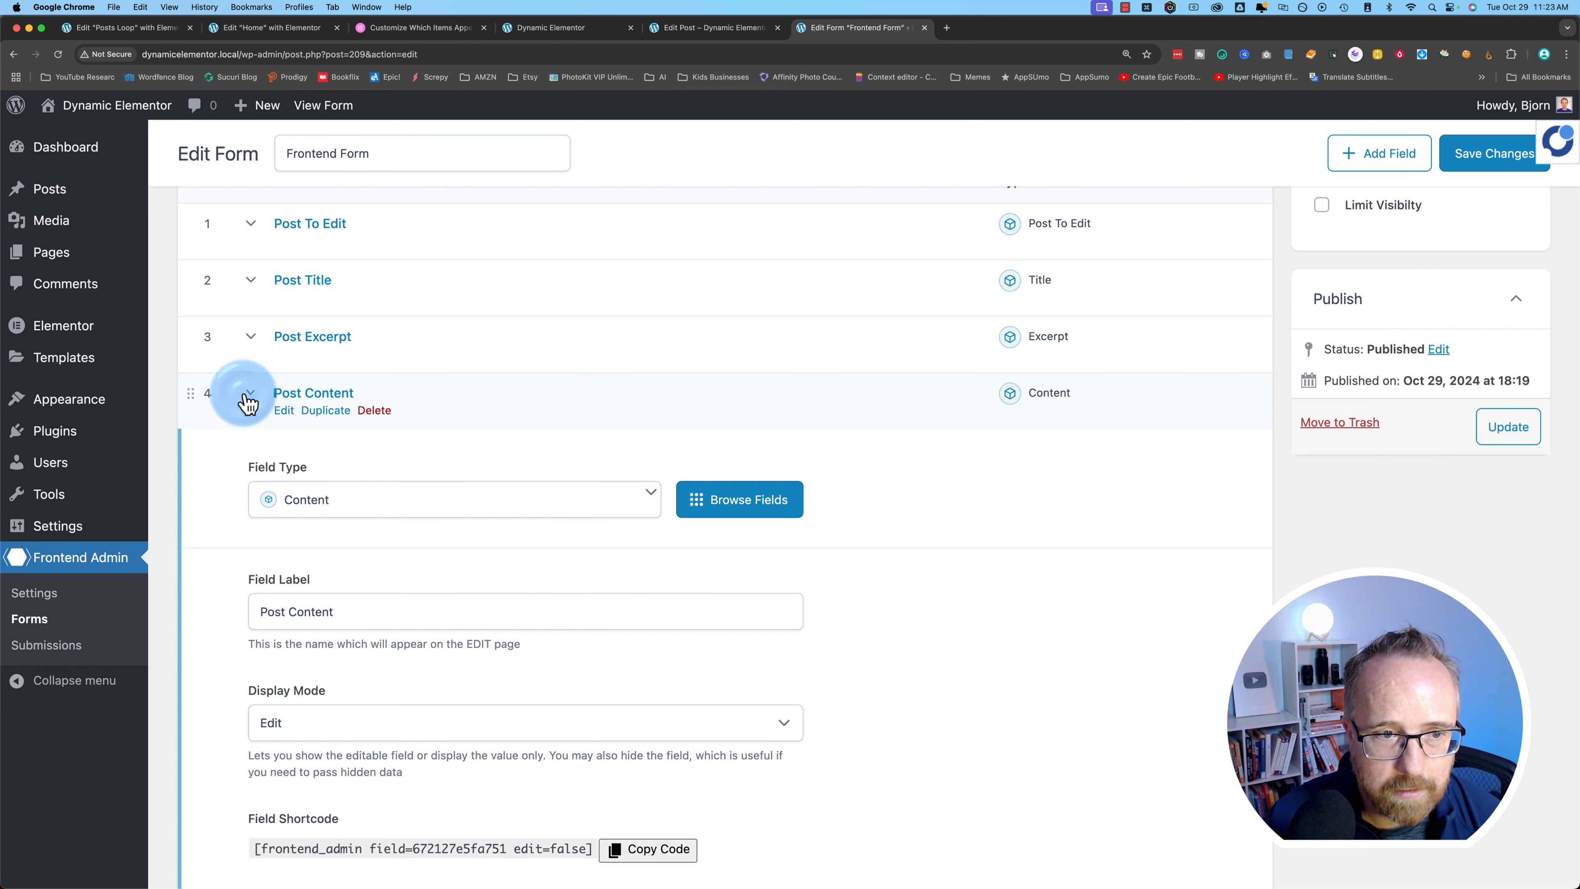
- Drop Post Content into fourth place and add field 8 of type Published On
left_click(250, 395)
left_click(1200, 635)
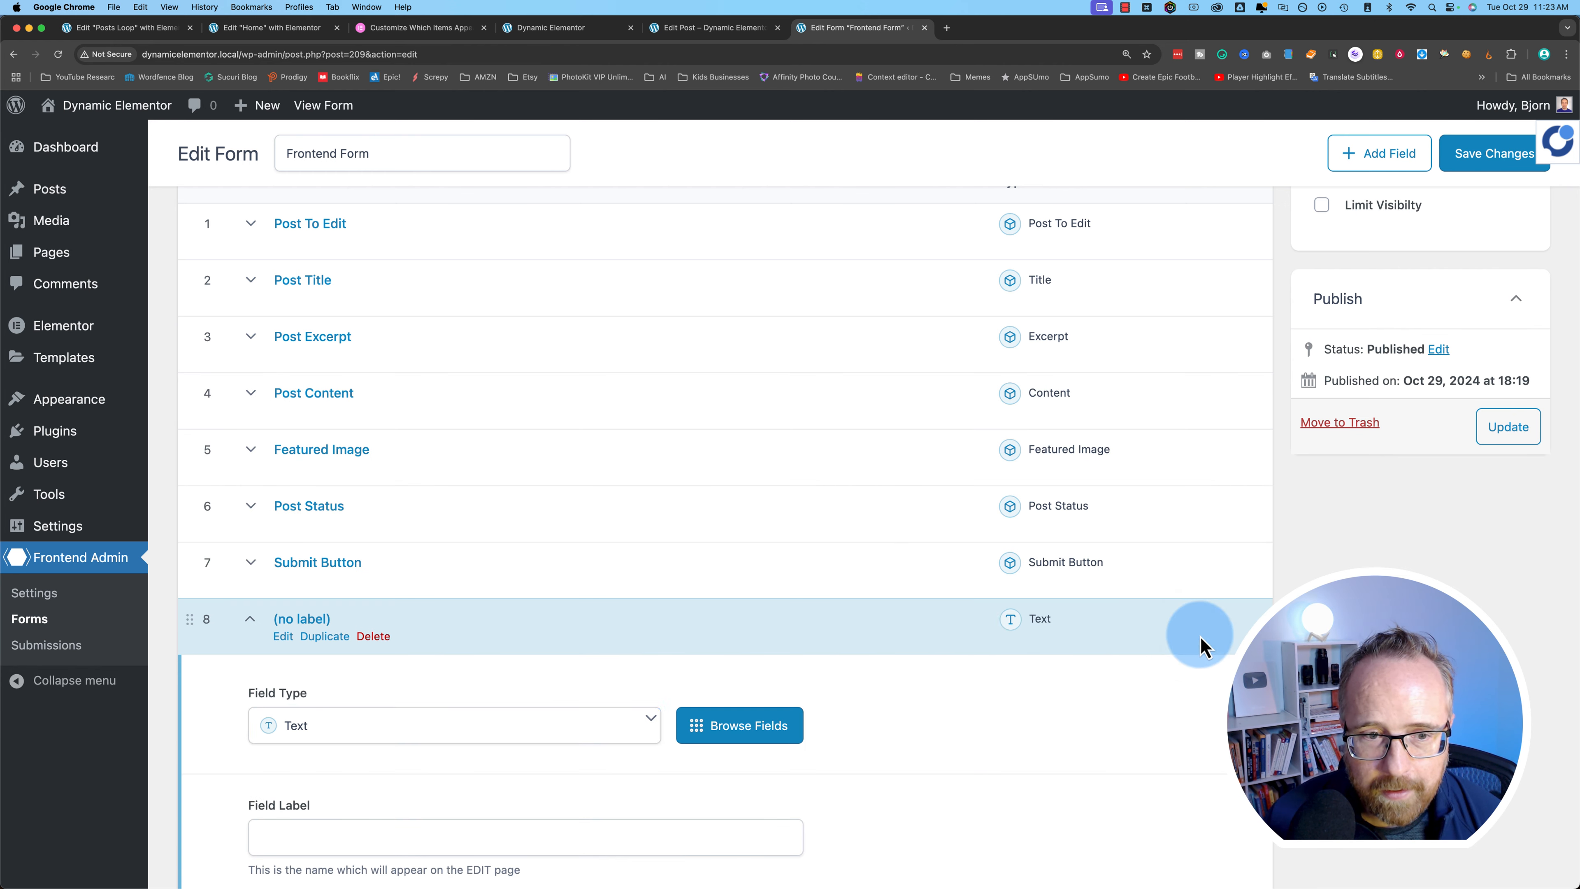
scroll(293, 709, "down", 4)
left_click(315, 457)
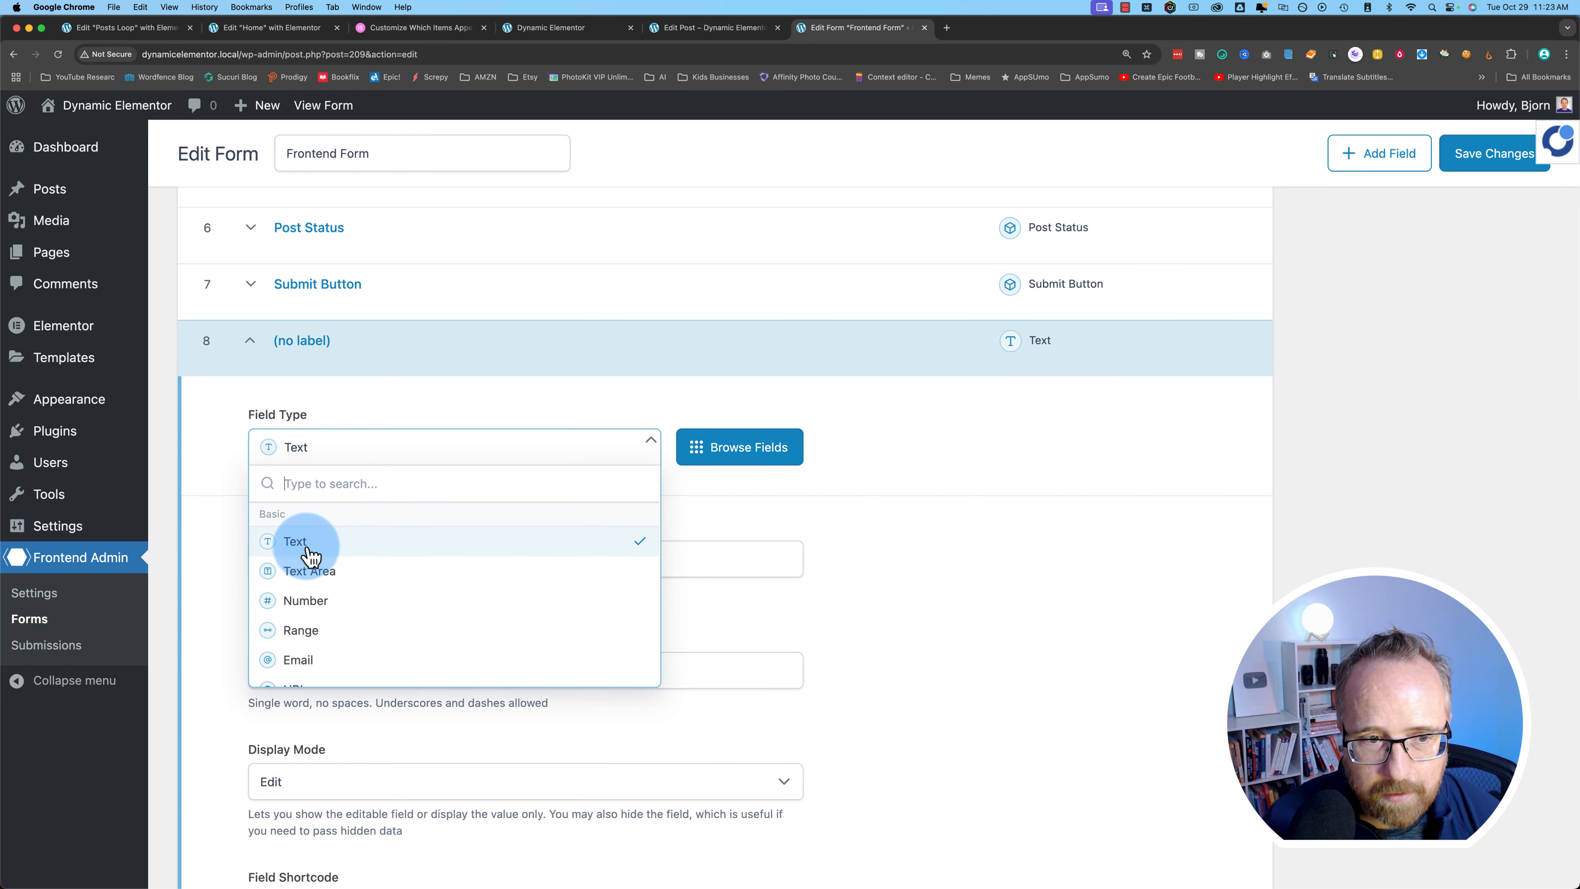
scroll(305, 597, "down", 8)
scroll(304, 615, "down", 10)
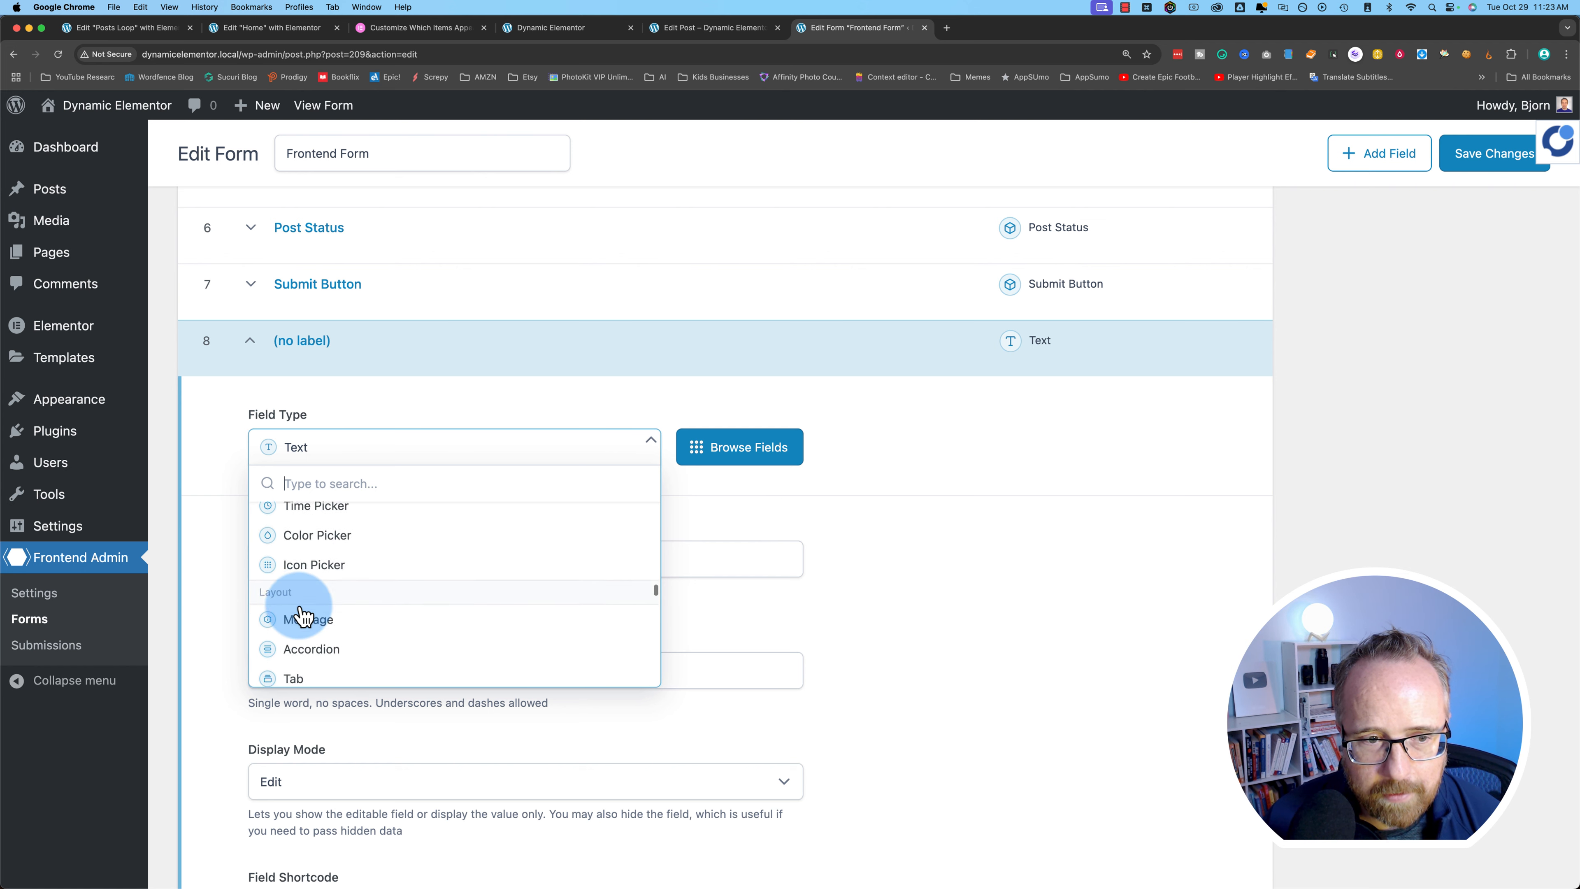
scroll(286, 604, "up", 10)
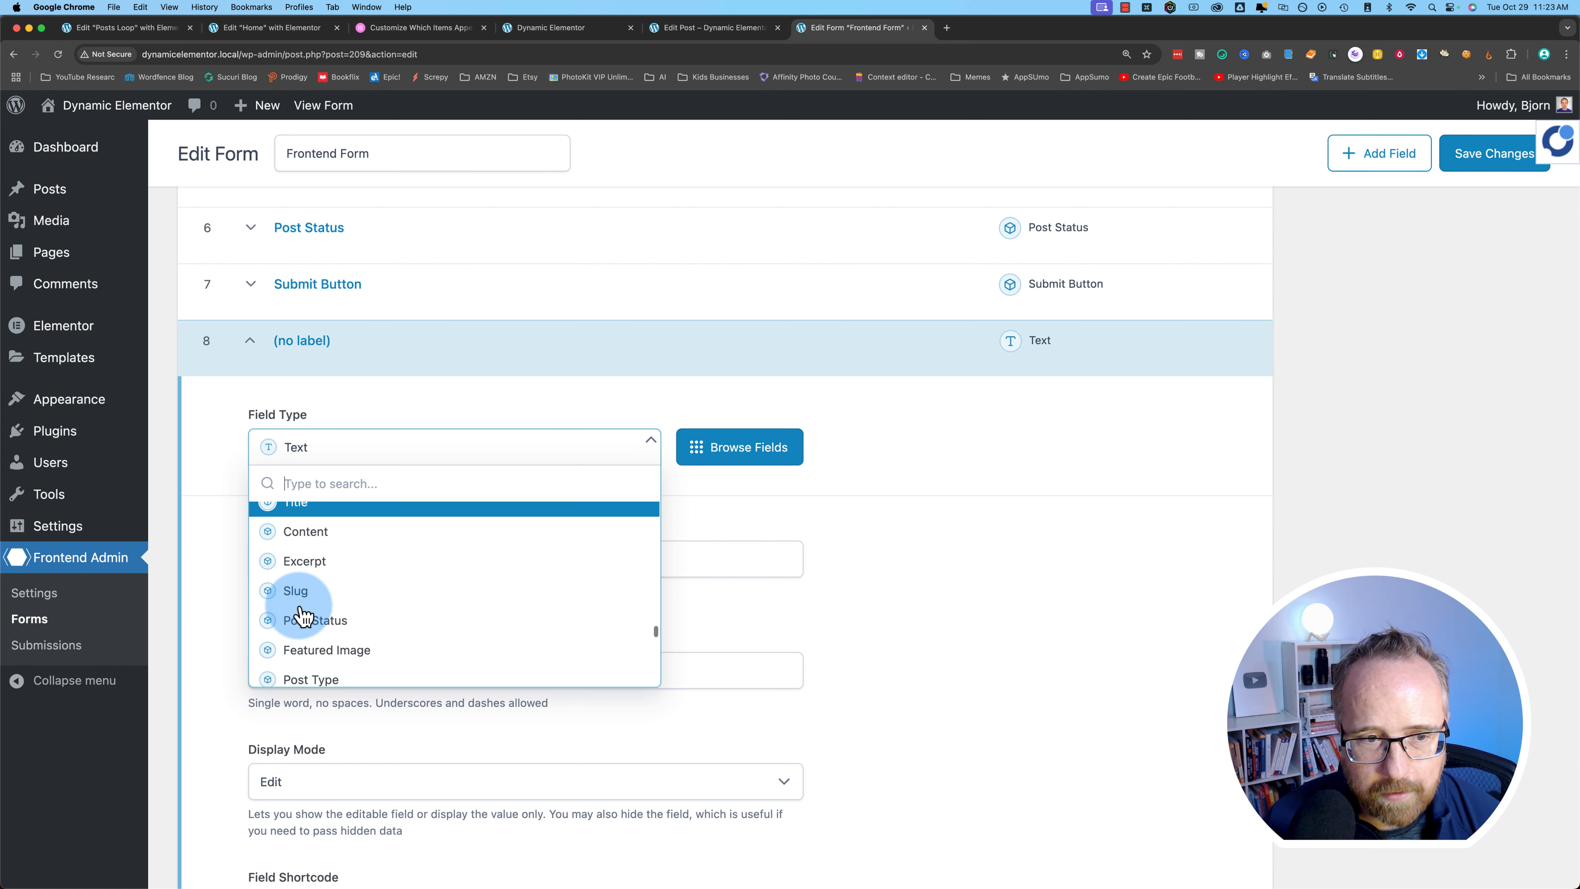
left_click(299, 615)
- Label field 8 'Published On', set Display Mode to Read Only, and add a ninth field
scroll(239, 585, "down", 2)
left_click(268, 501)
type("Published ")
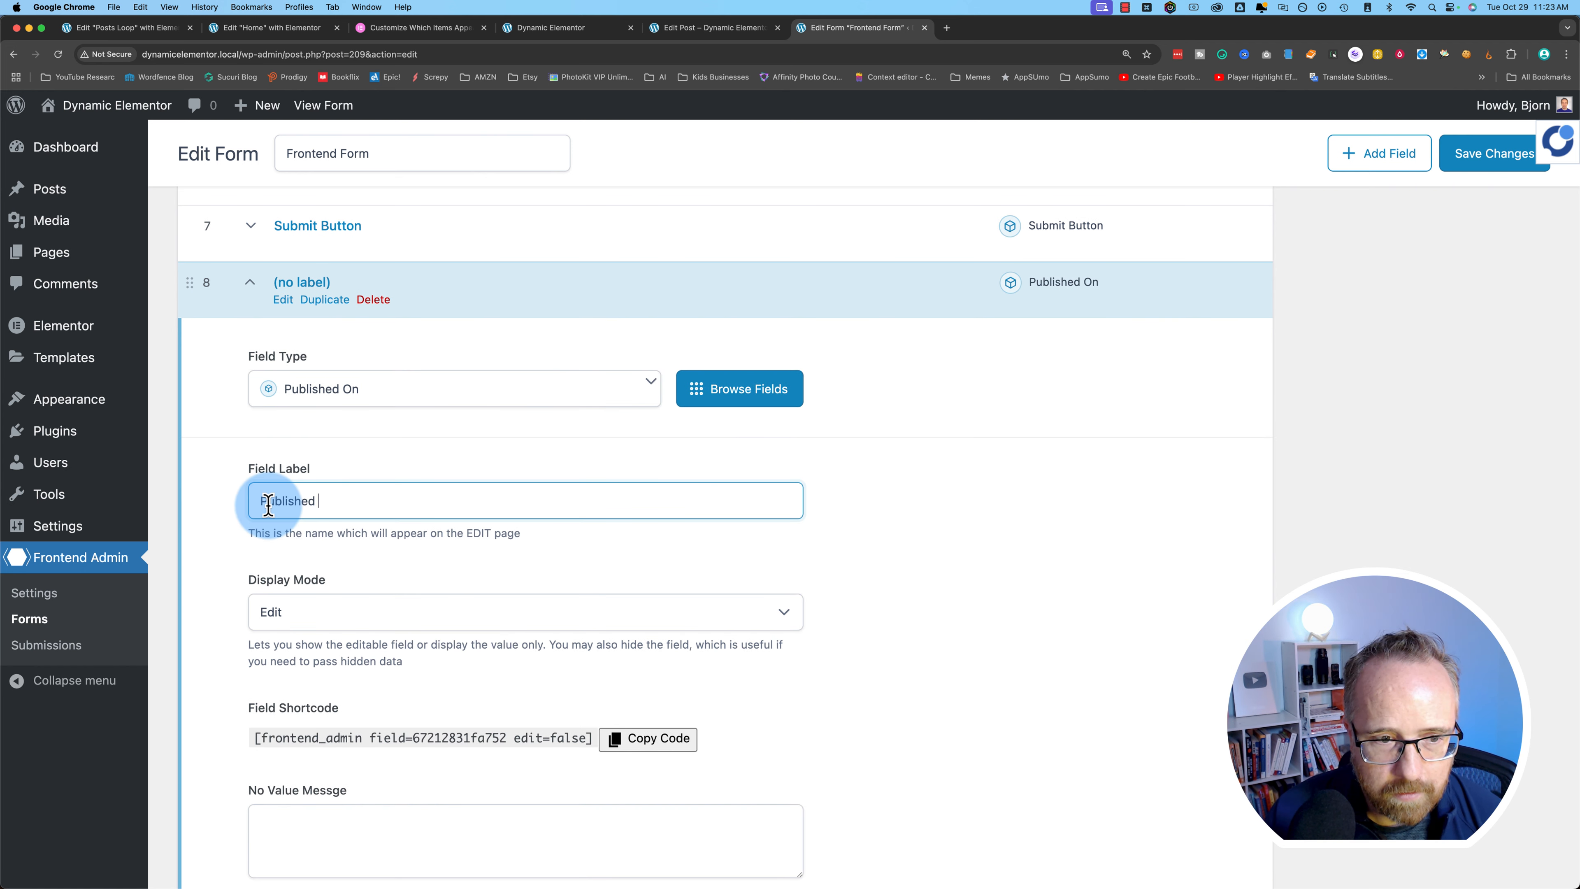
type("On")
left_click(277, 616)
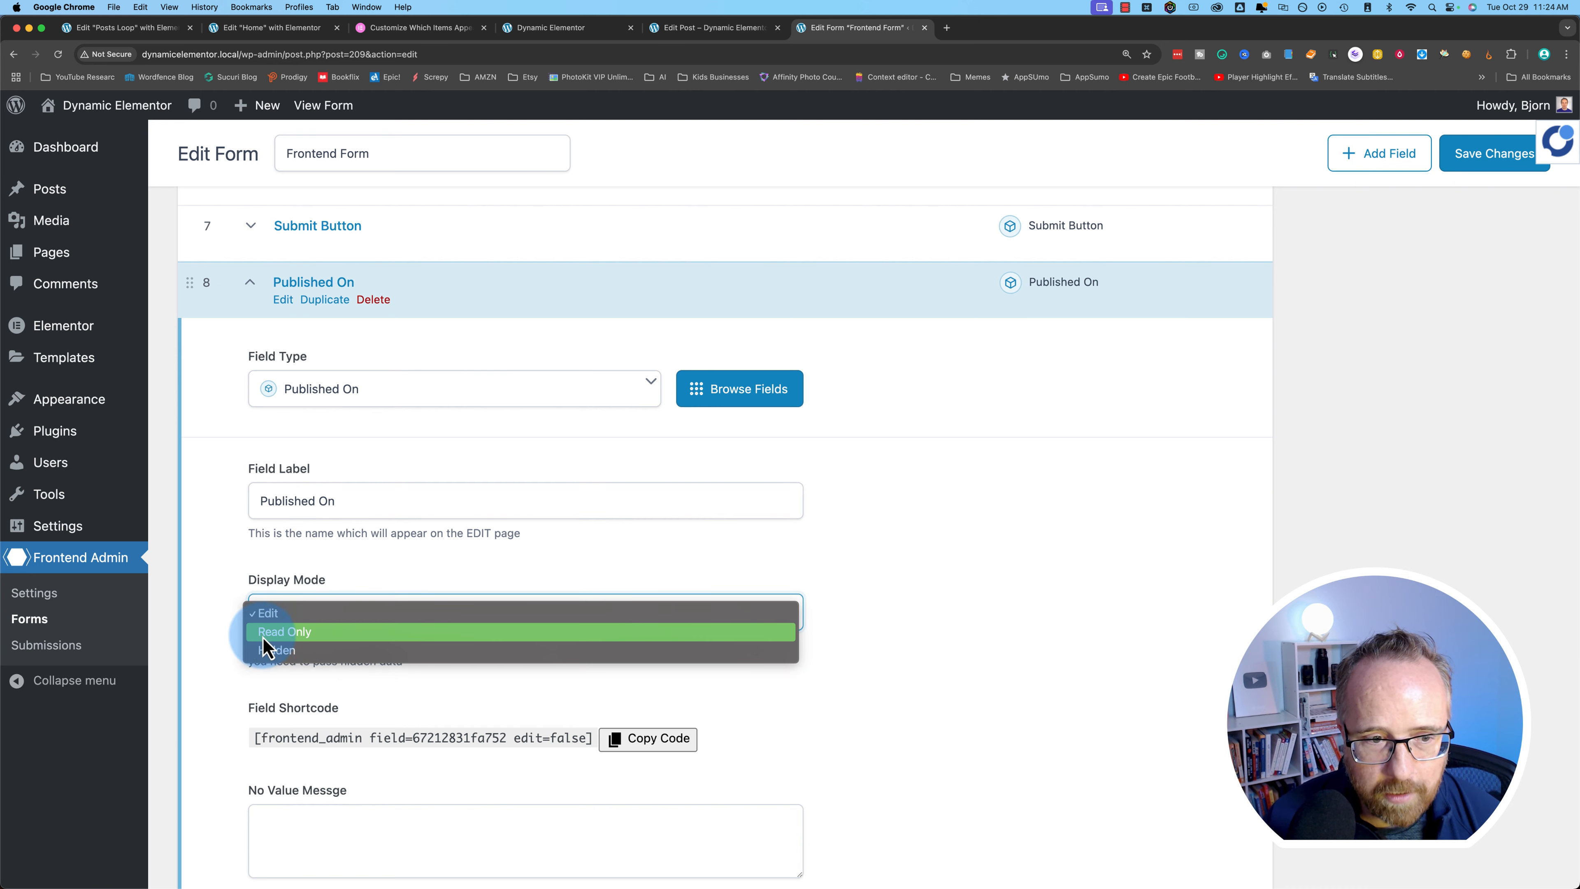
left_click(278, 633)
scroll(449, 431, "up", 3)
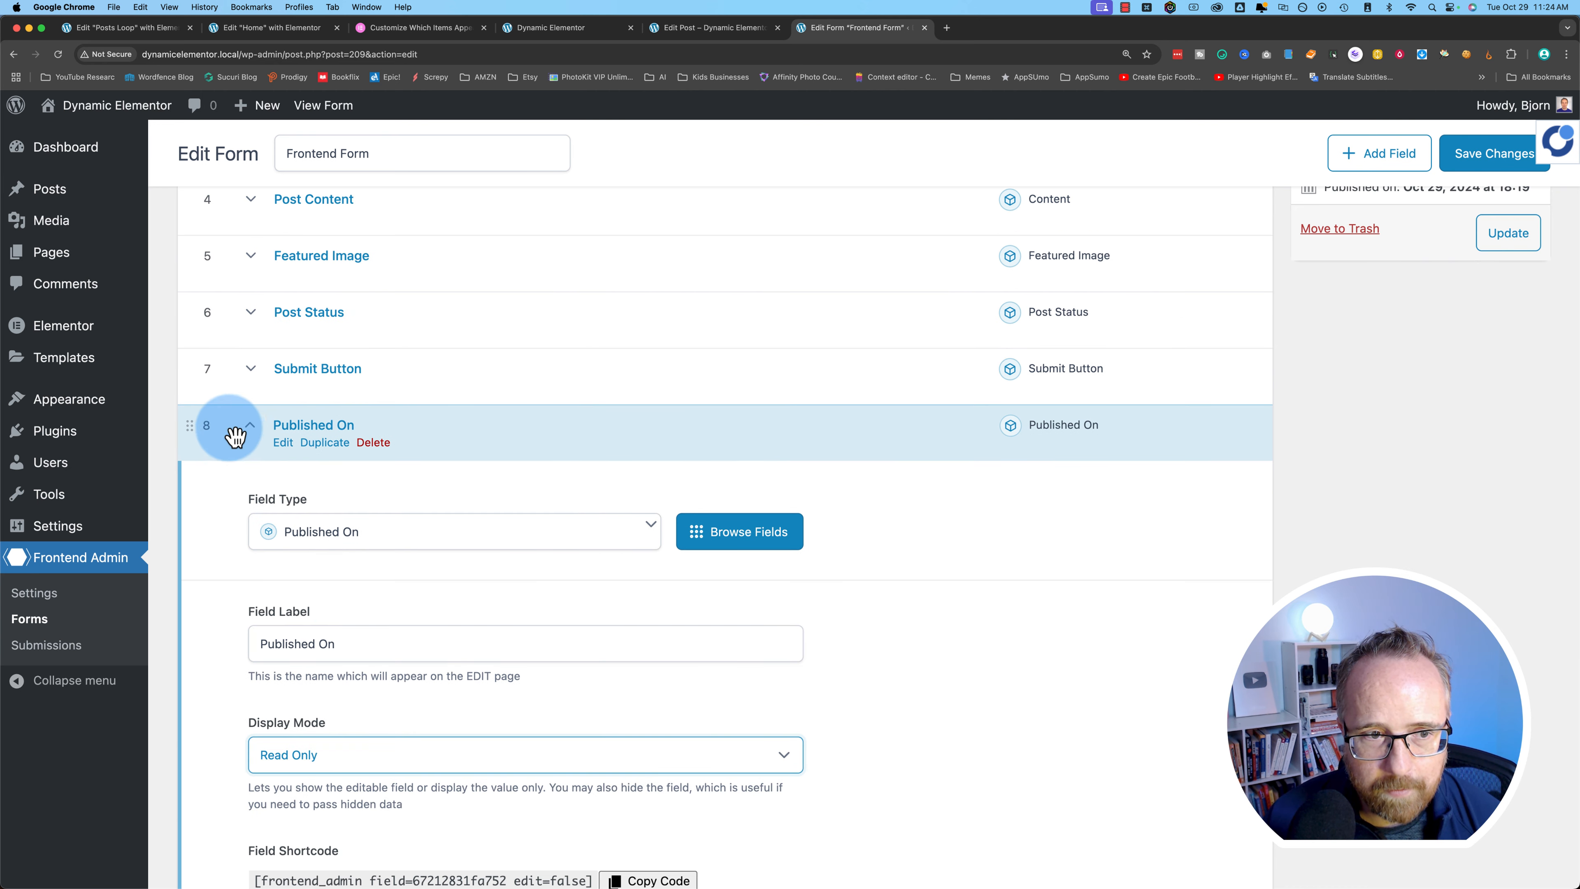
left_click(251, 426)
left_click(1202, 502)
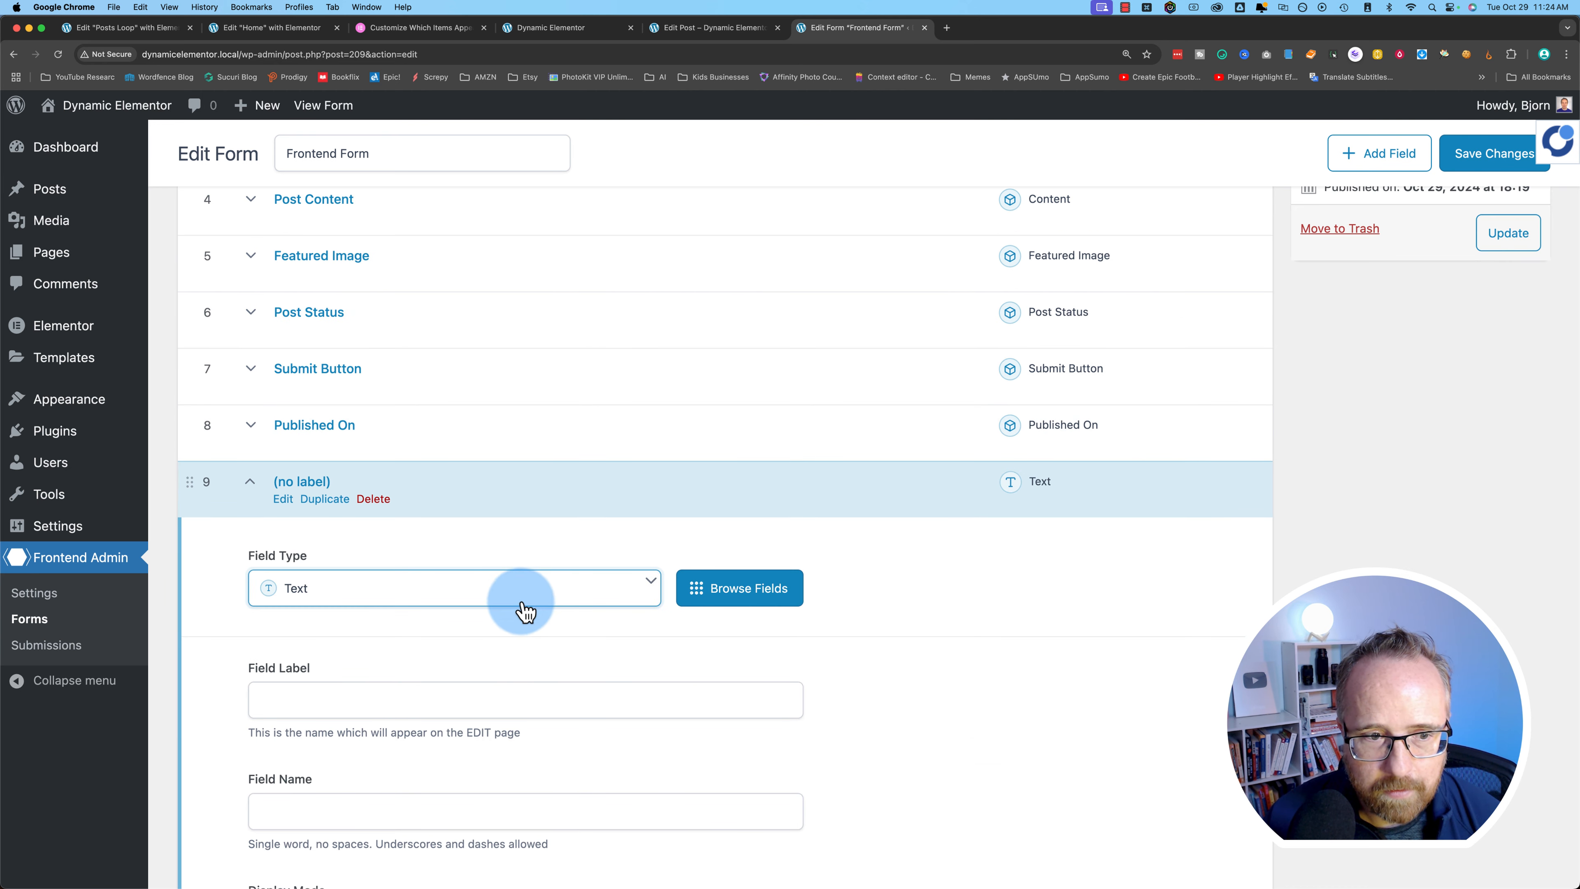
- Make field 9 an Author field with Display Mode Read Only
left_click(344, 598)
scroll(311, 729, "down", 20)
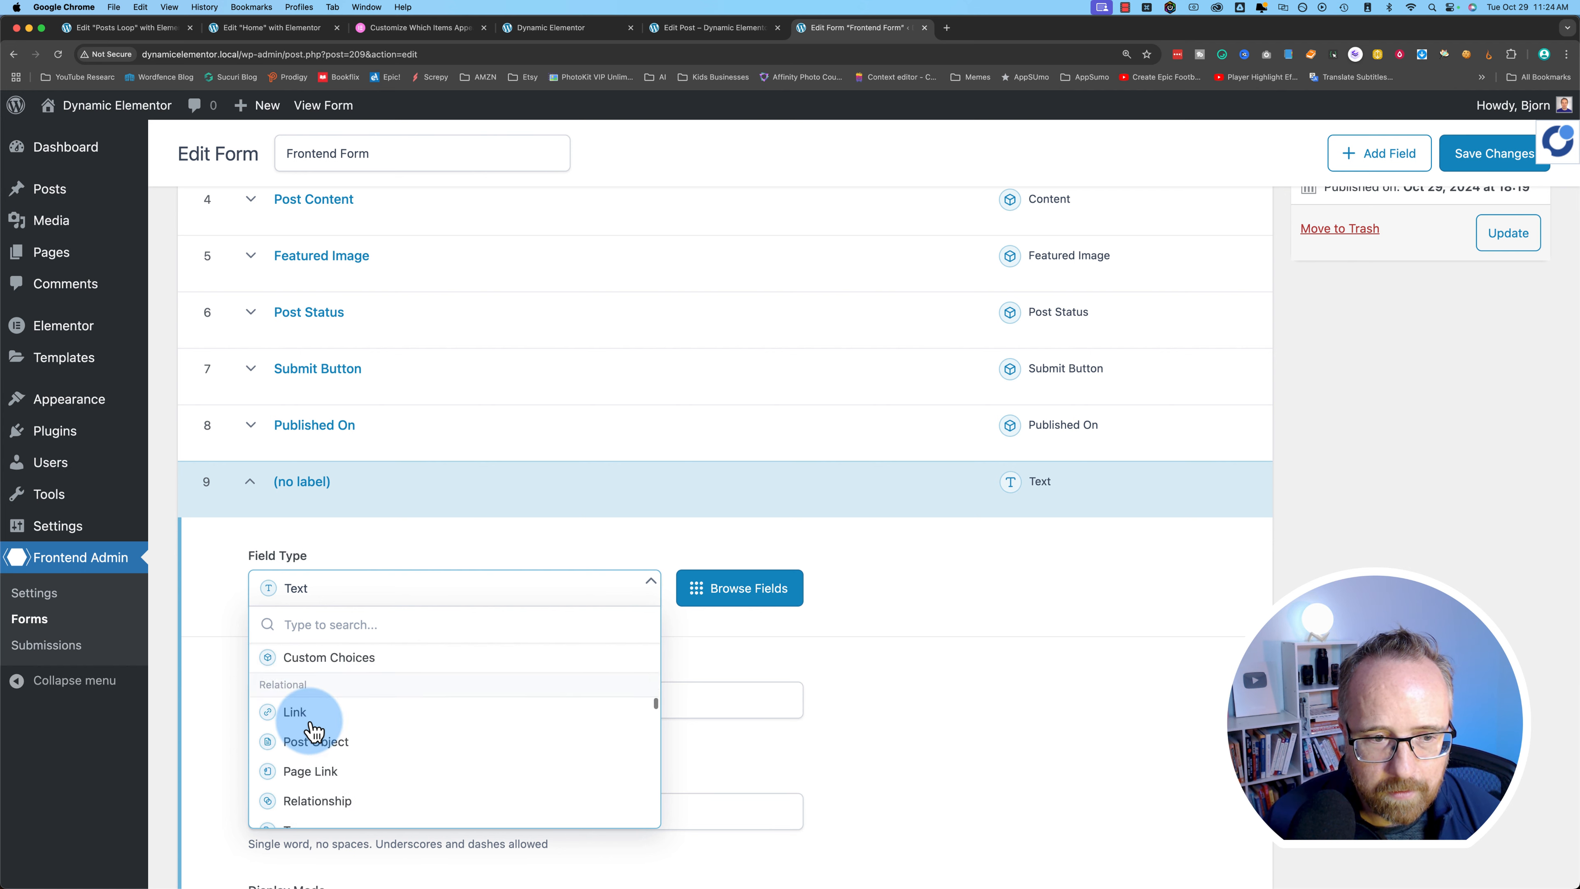
scroll(312, 729, "down", 15)
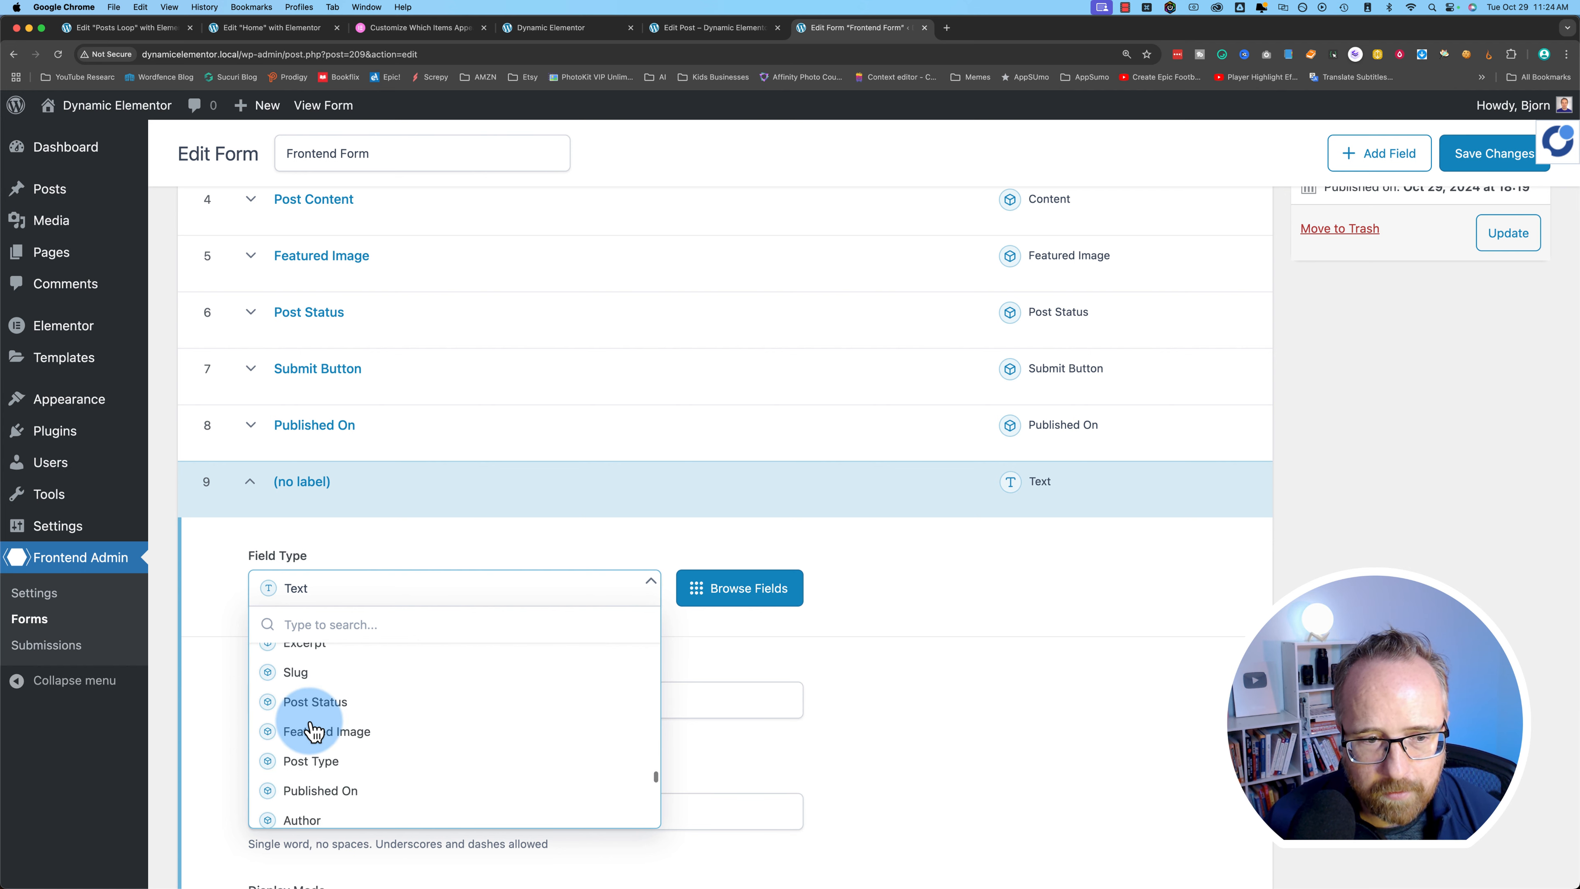
left_click(297, 702)
scroll(274, 716, "down", 6)
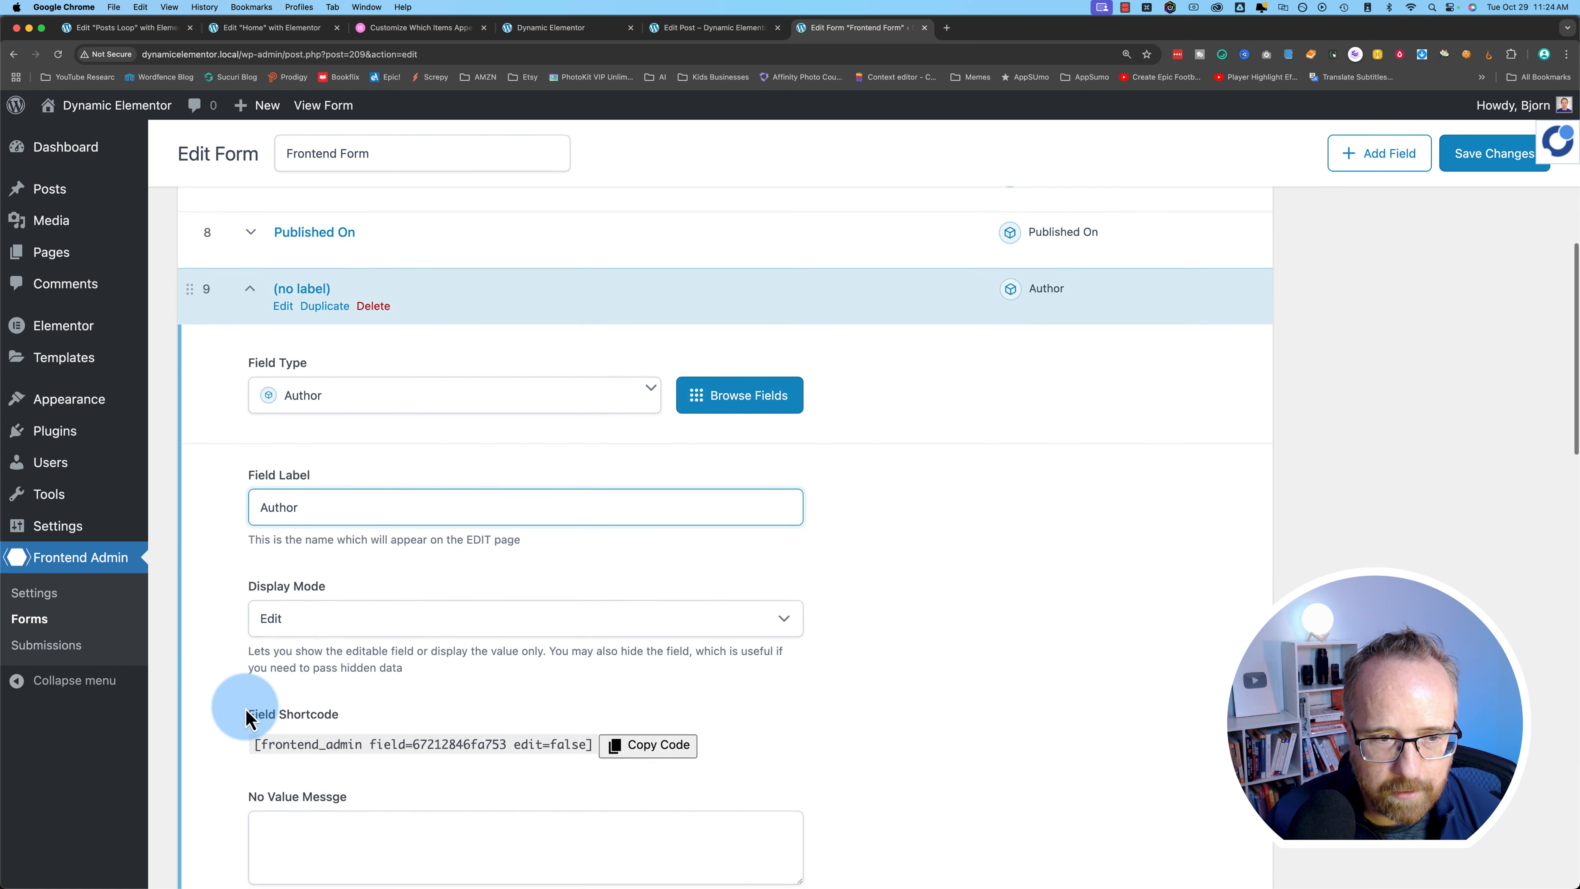
left_click(281, 610)
left_click(283, 625)
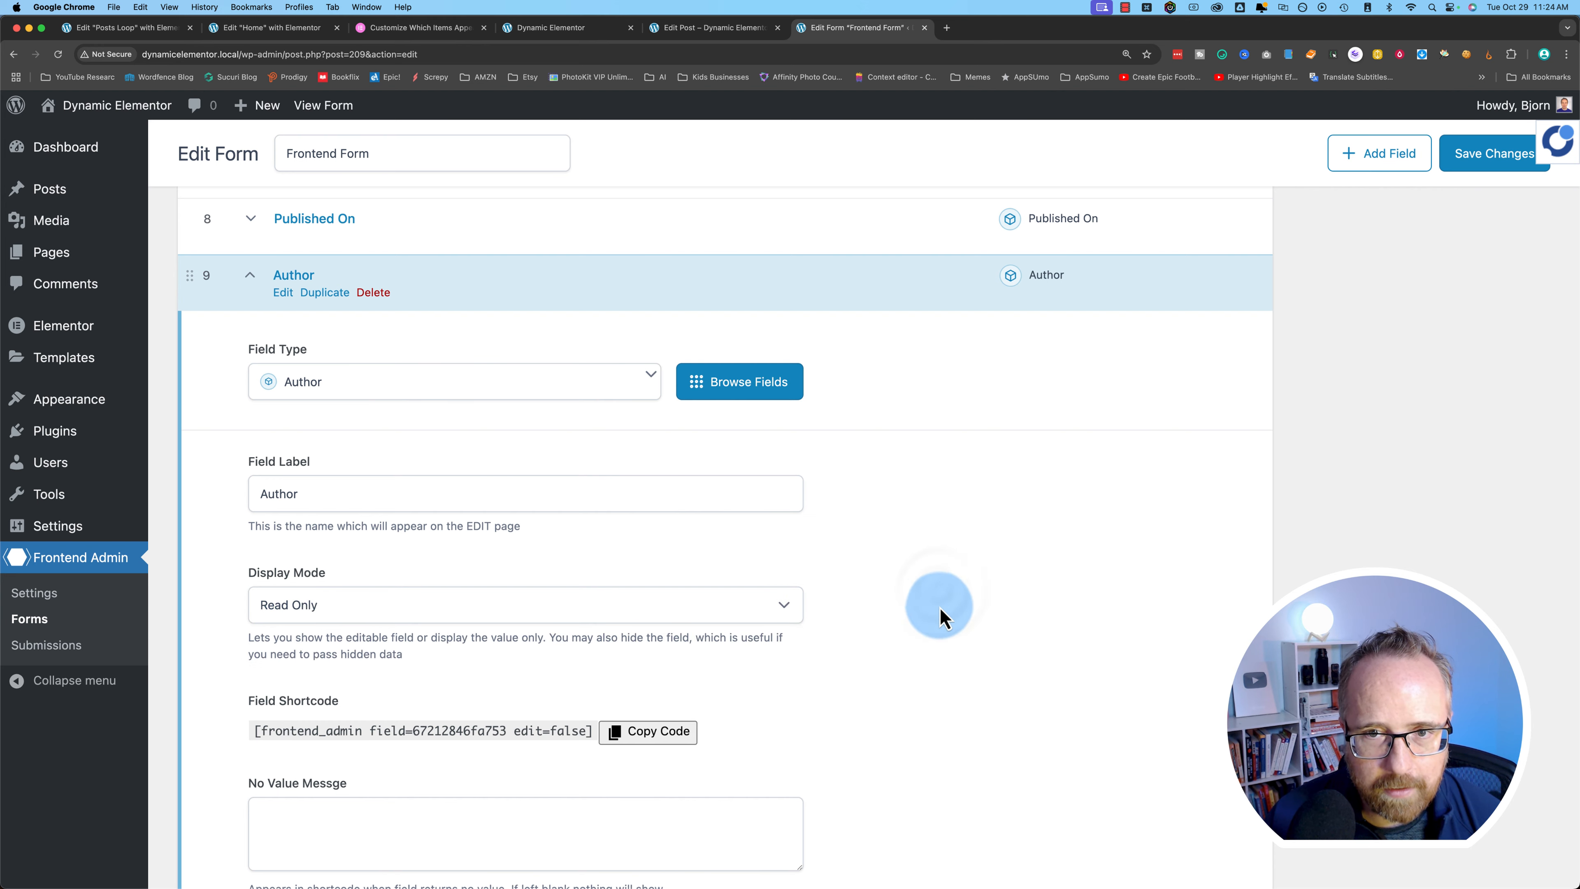
scroll(934, 610, "up", 5)
scroll(243, 716, "down", 3)
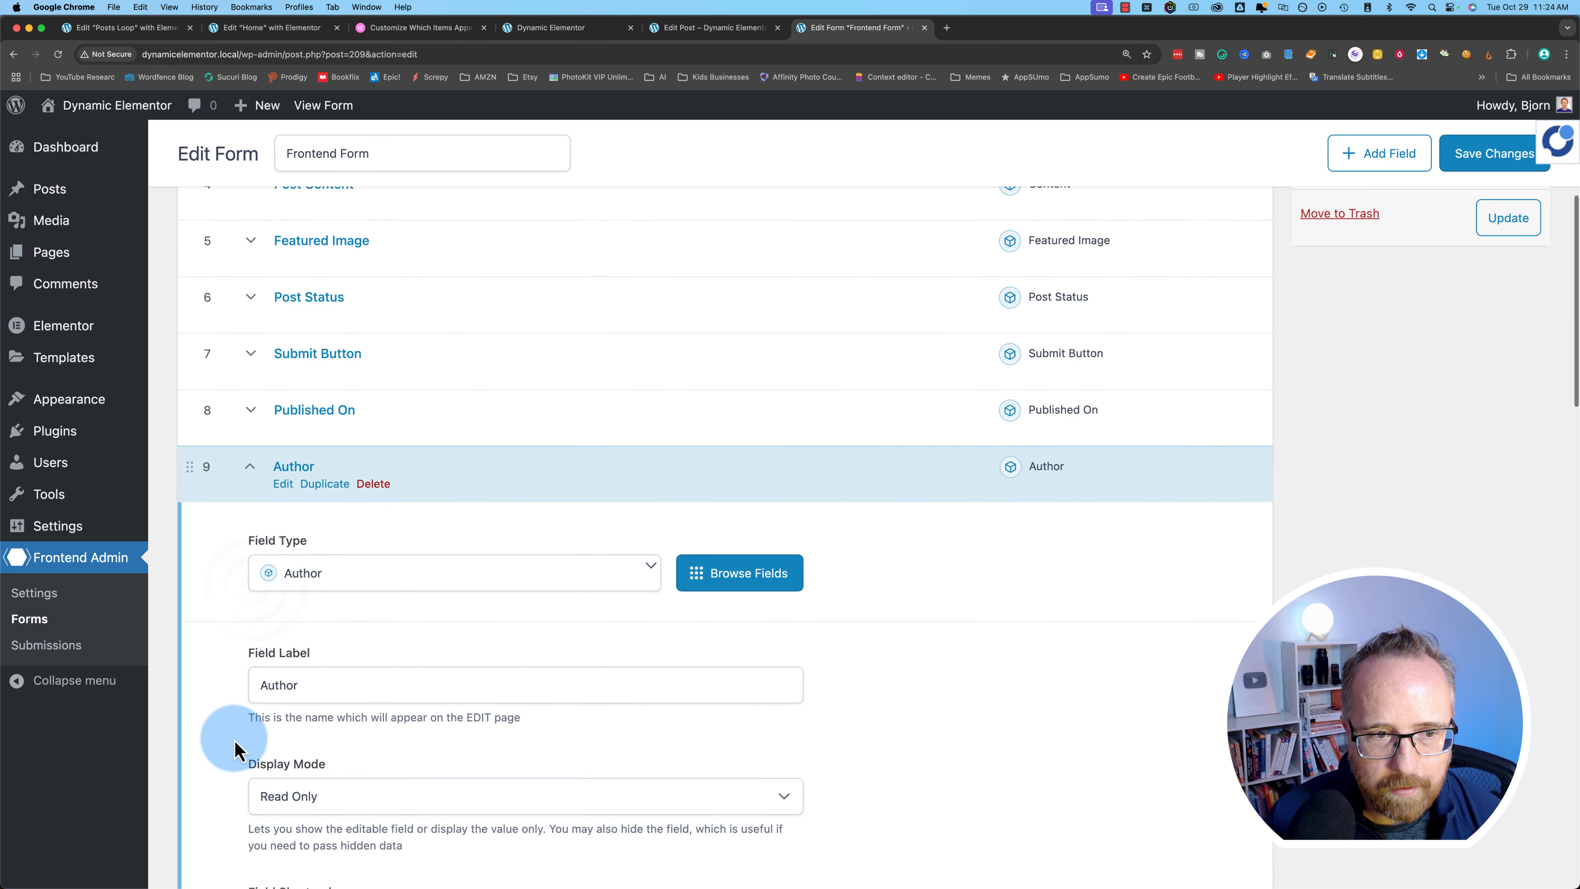
left_click(252, 473)
- Set Published On and Author to 50% width and save the form
left_click(255, 436)
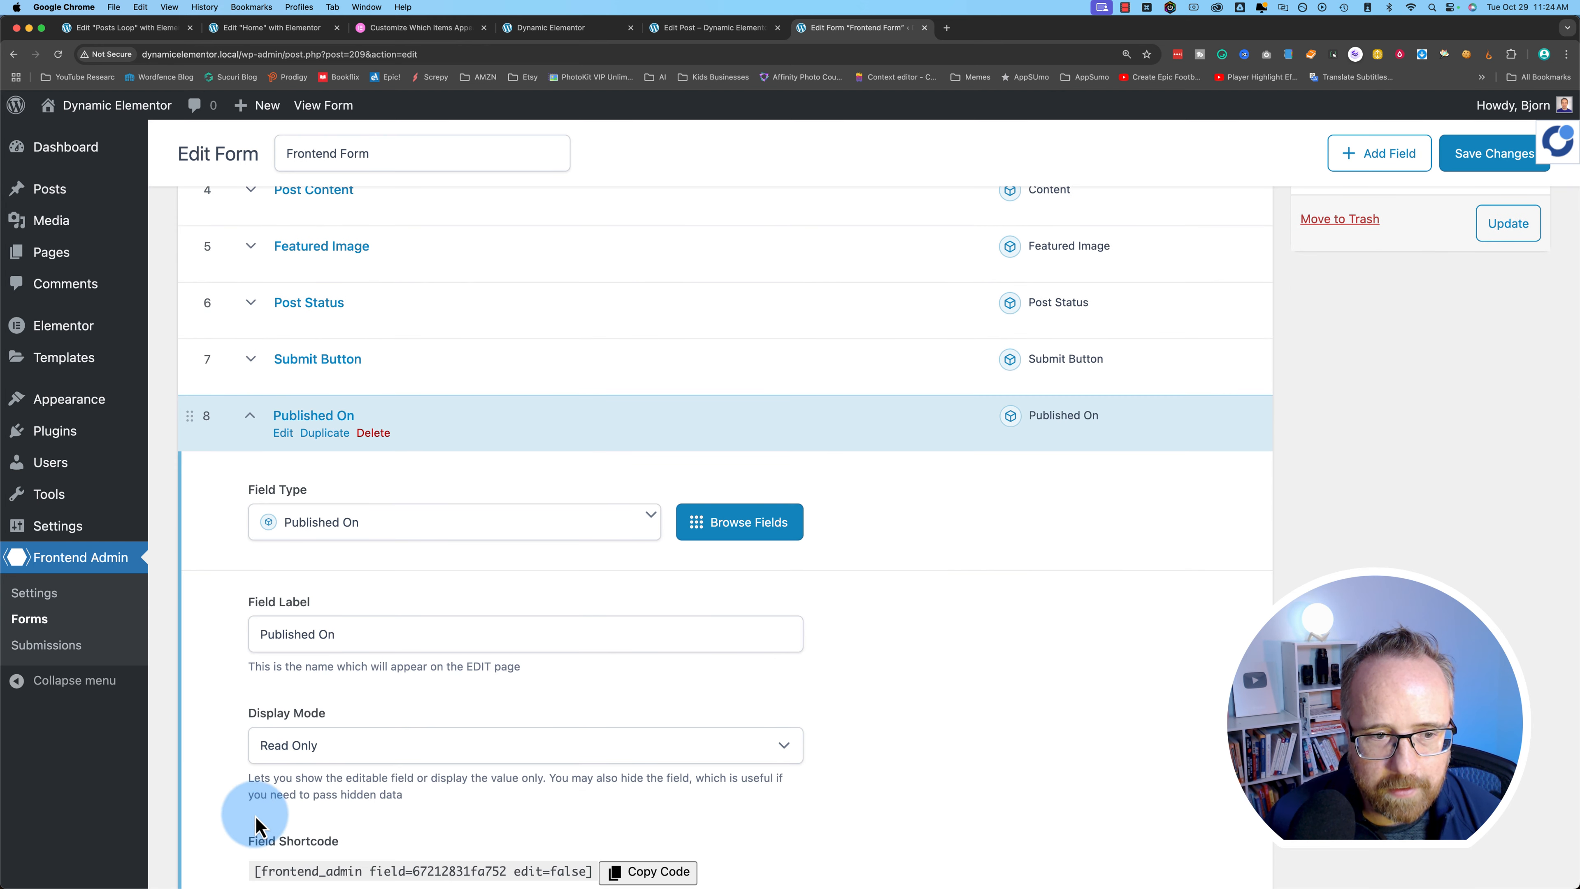
scroll(236, 821, "down", 15)
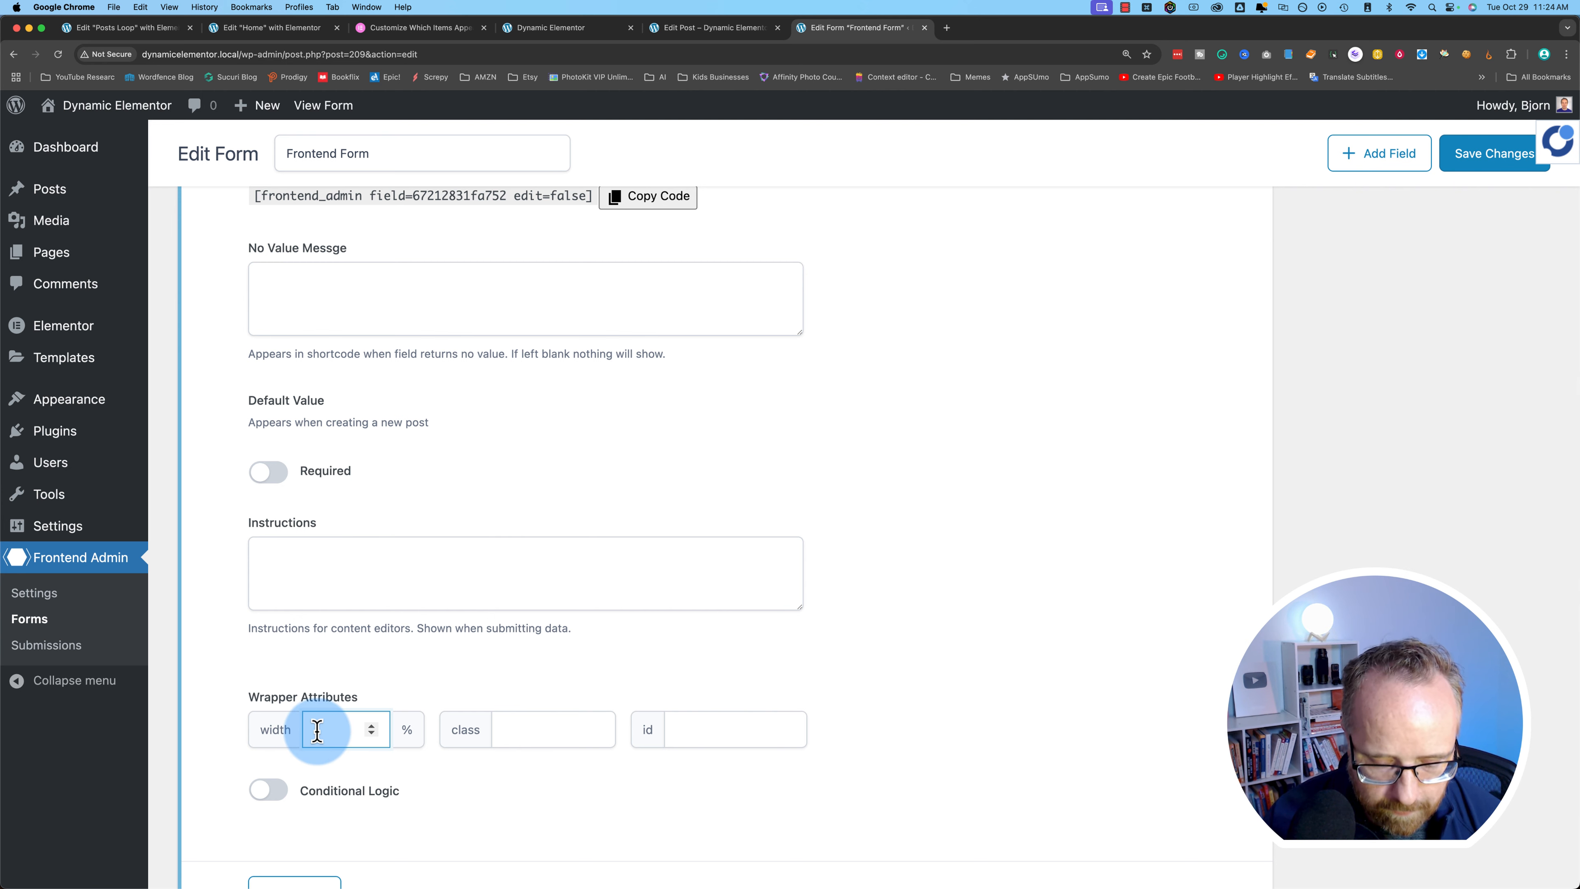
left_click(226, 764)
scroll(227, 764, "down", 4)
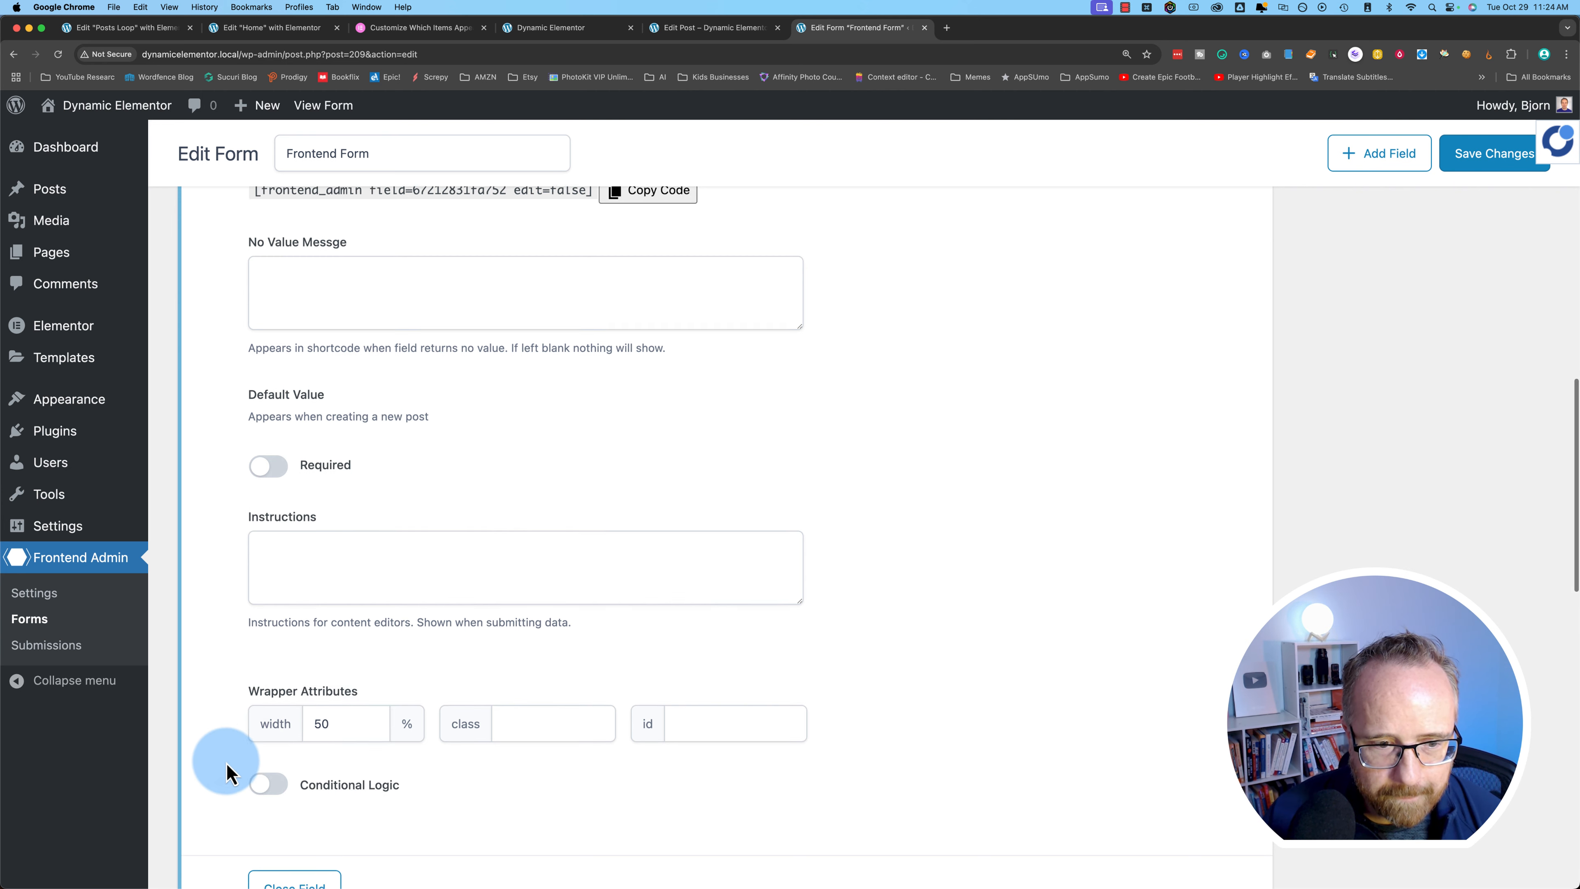
left_click(295, 720)
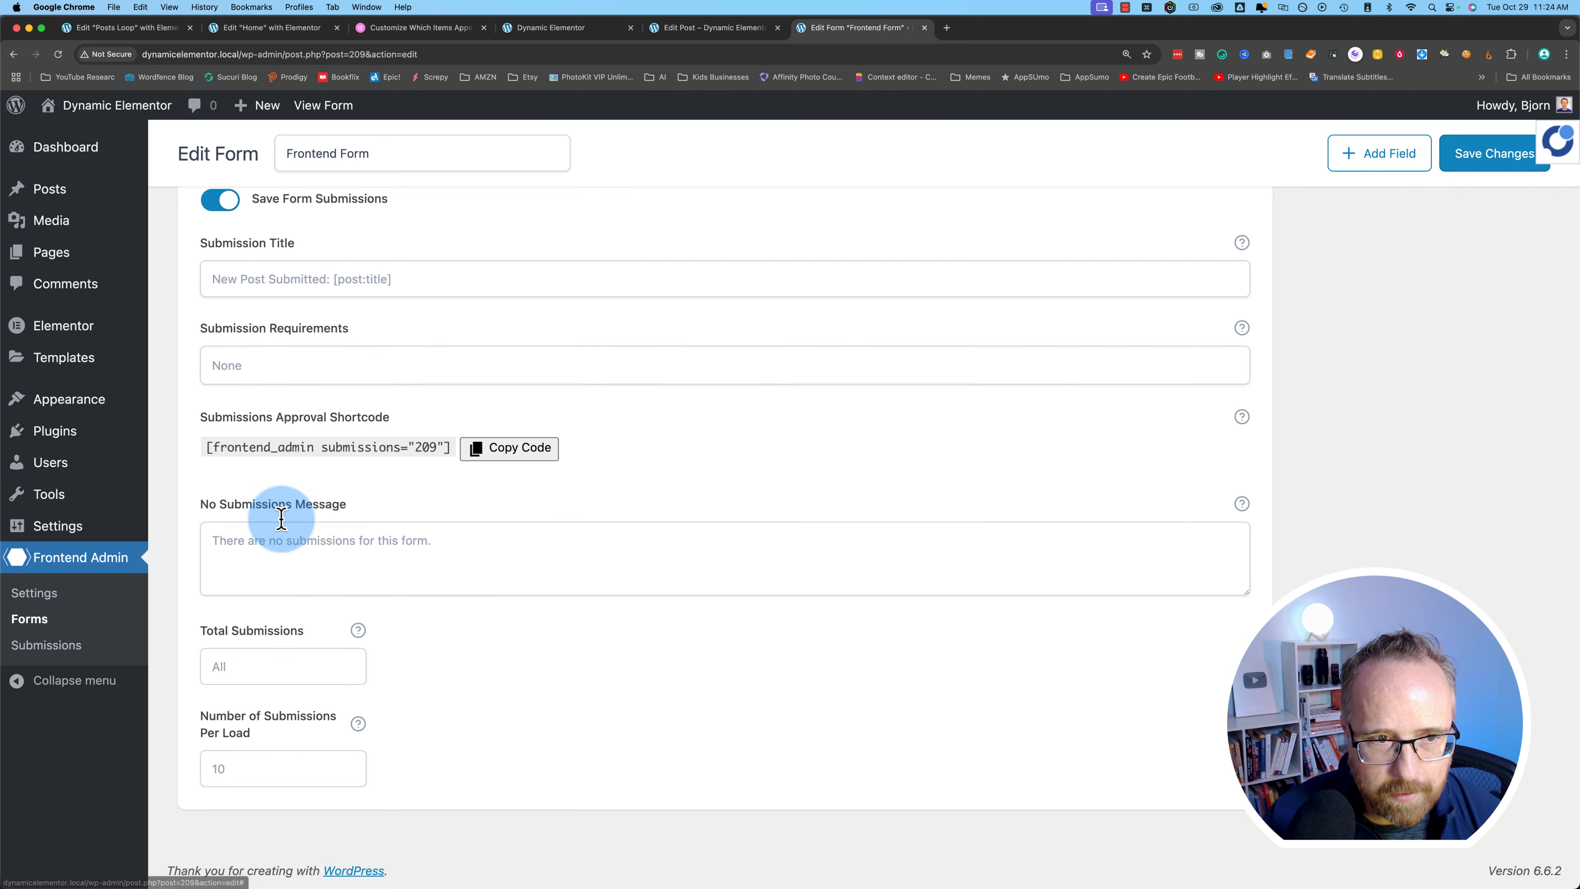
scroll(281, 512, "up", 6)
scroll(263, 357, "up", 2)
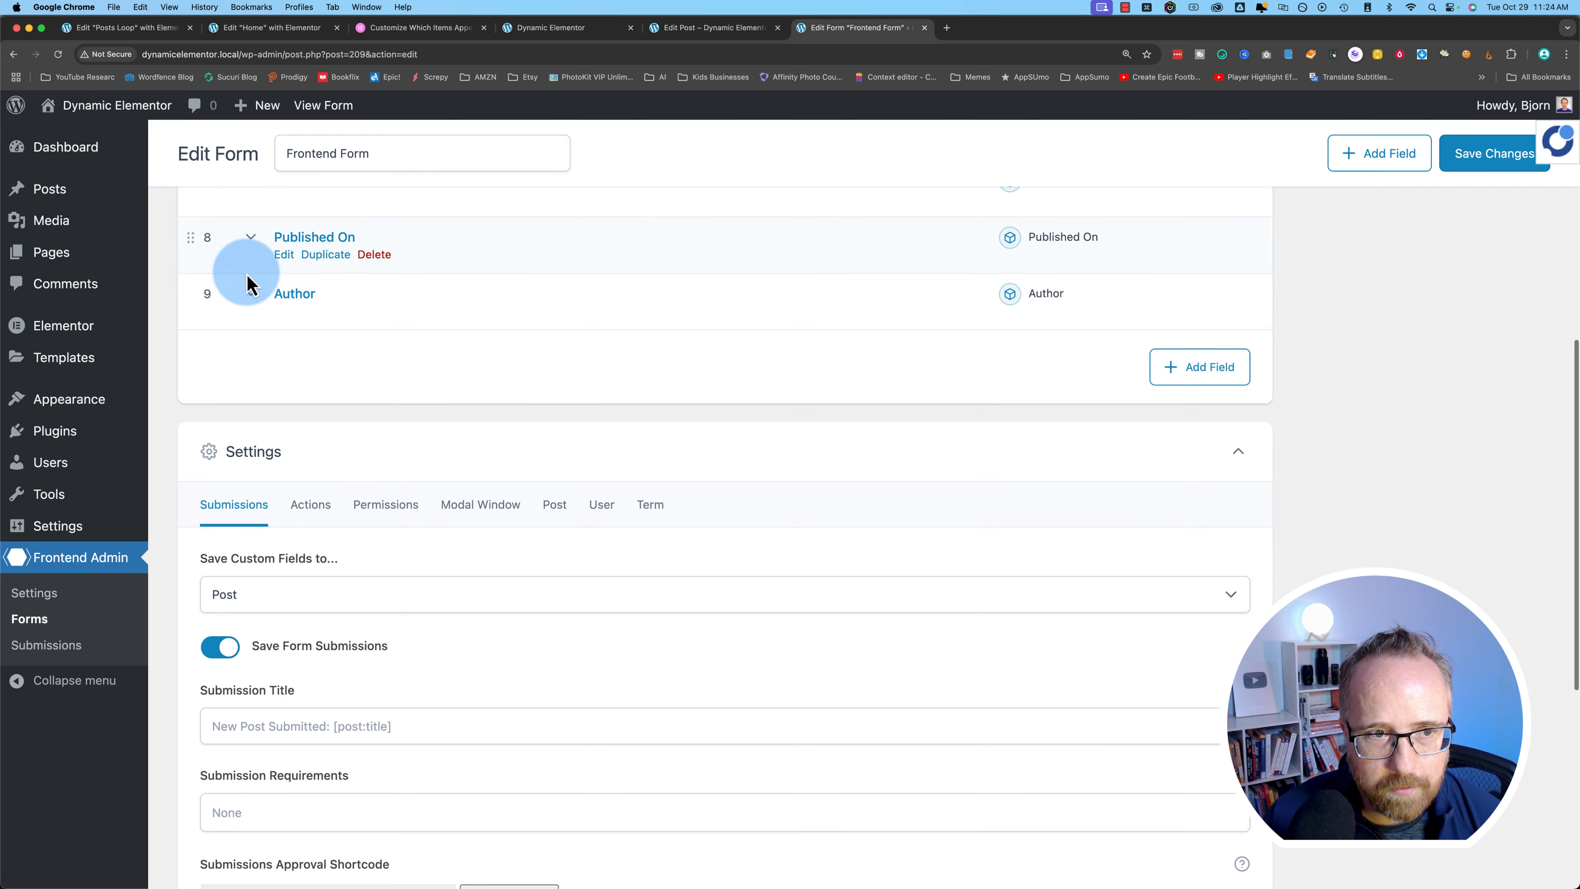
left_click(252, 300)
scroll(247, 706, "down", 10)
scroll(261, 709, "down", 1)
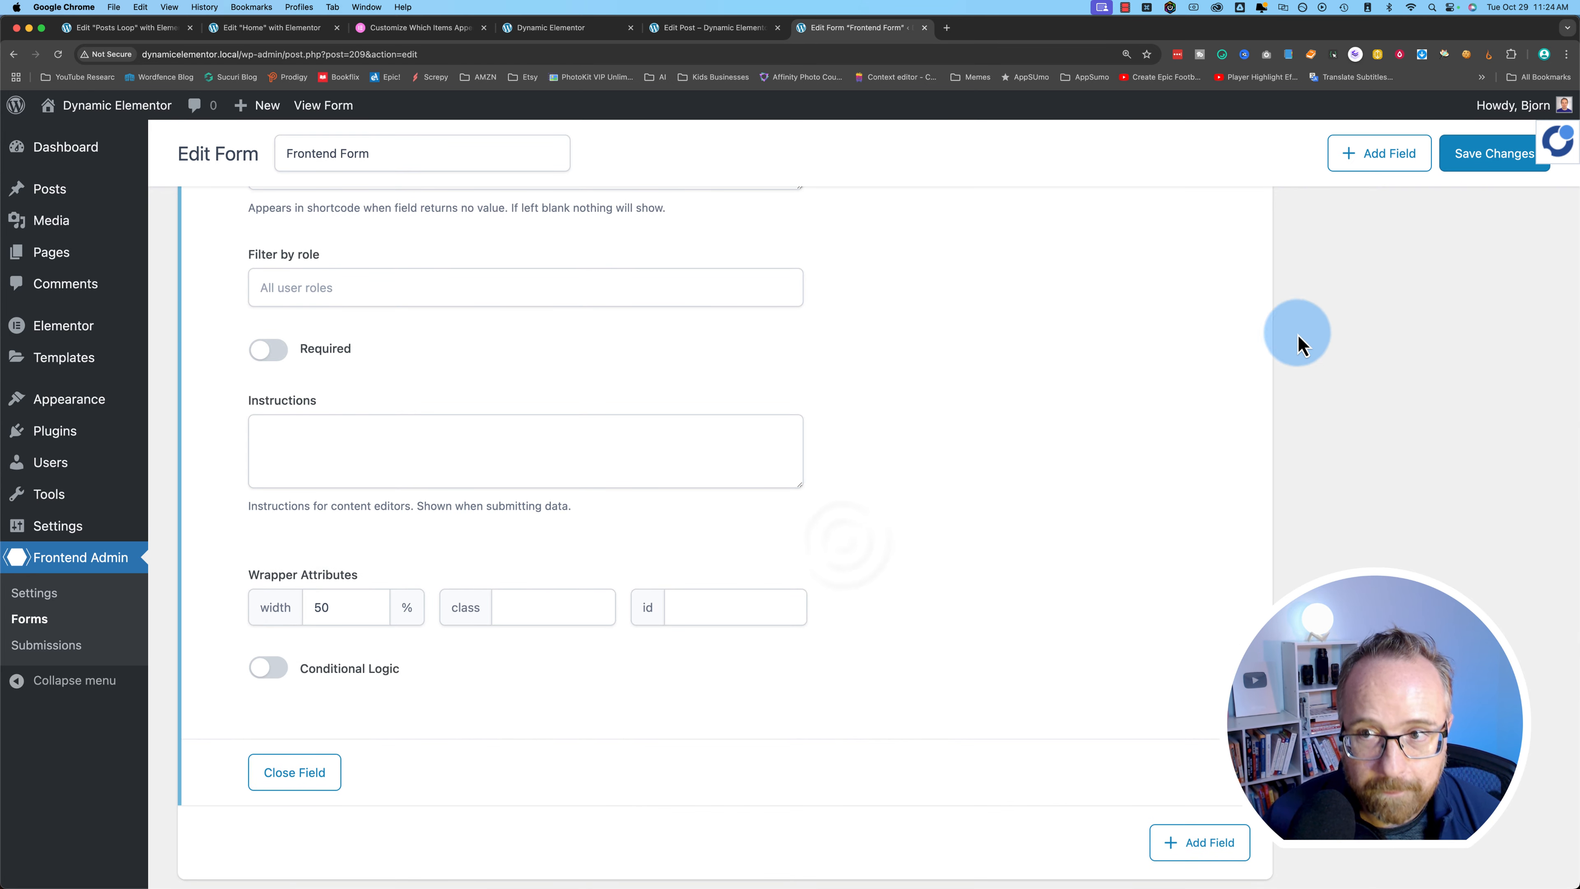
left_click(1487, 157)
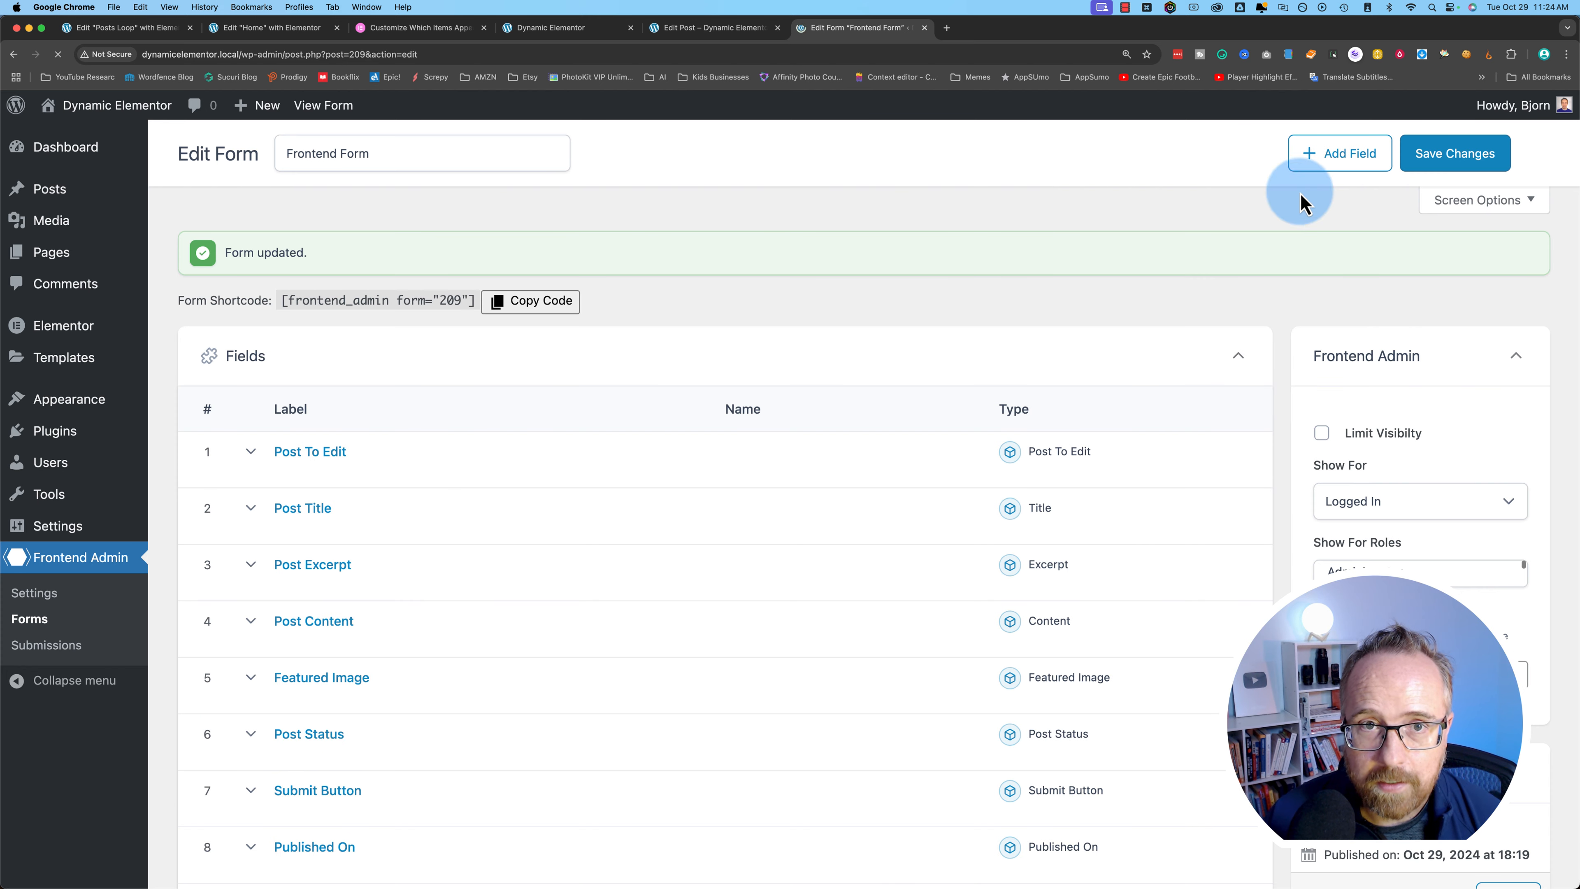
left_click(681, 31)
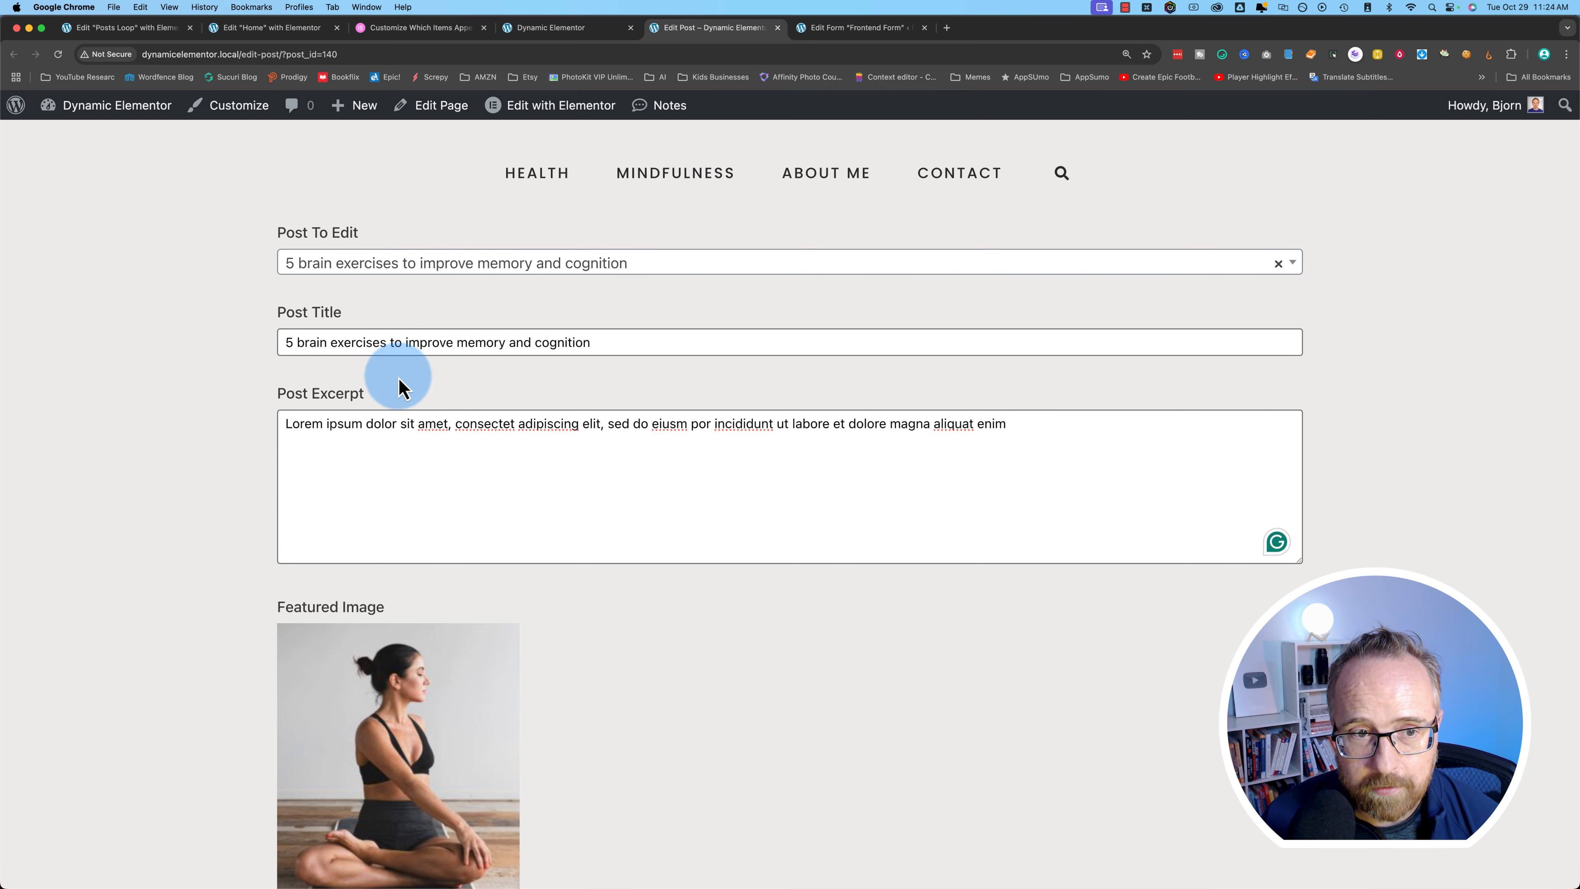
scroll(243, 620, "down", 6)
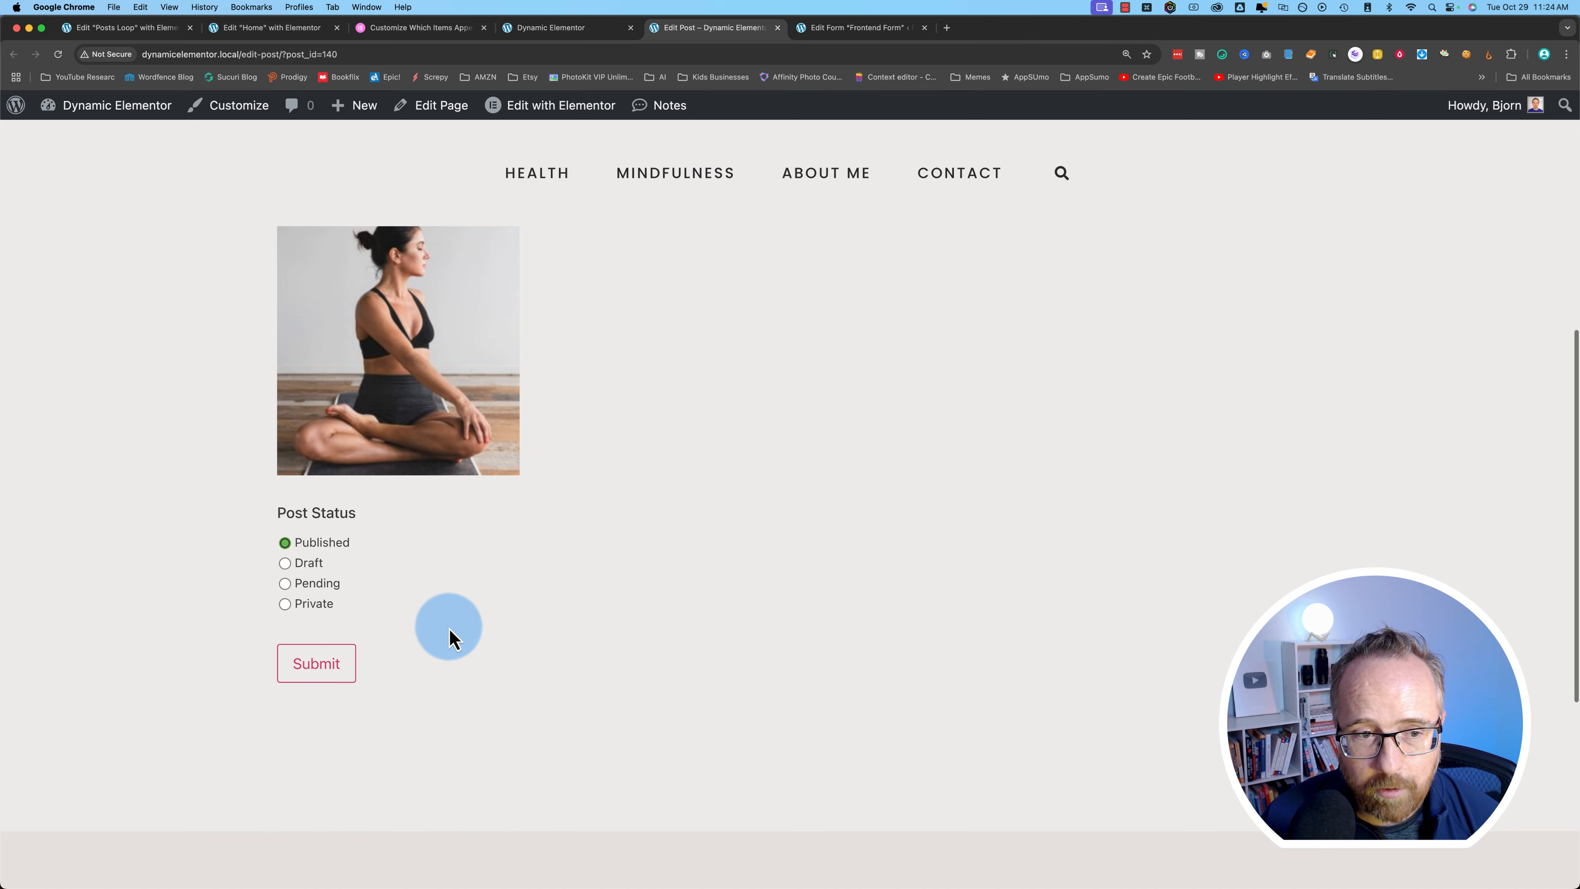
scroll(193, 620, "up", 4)
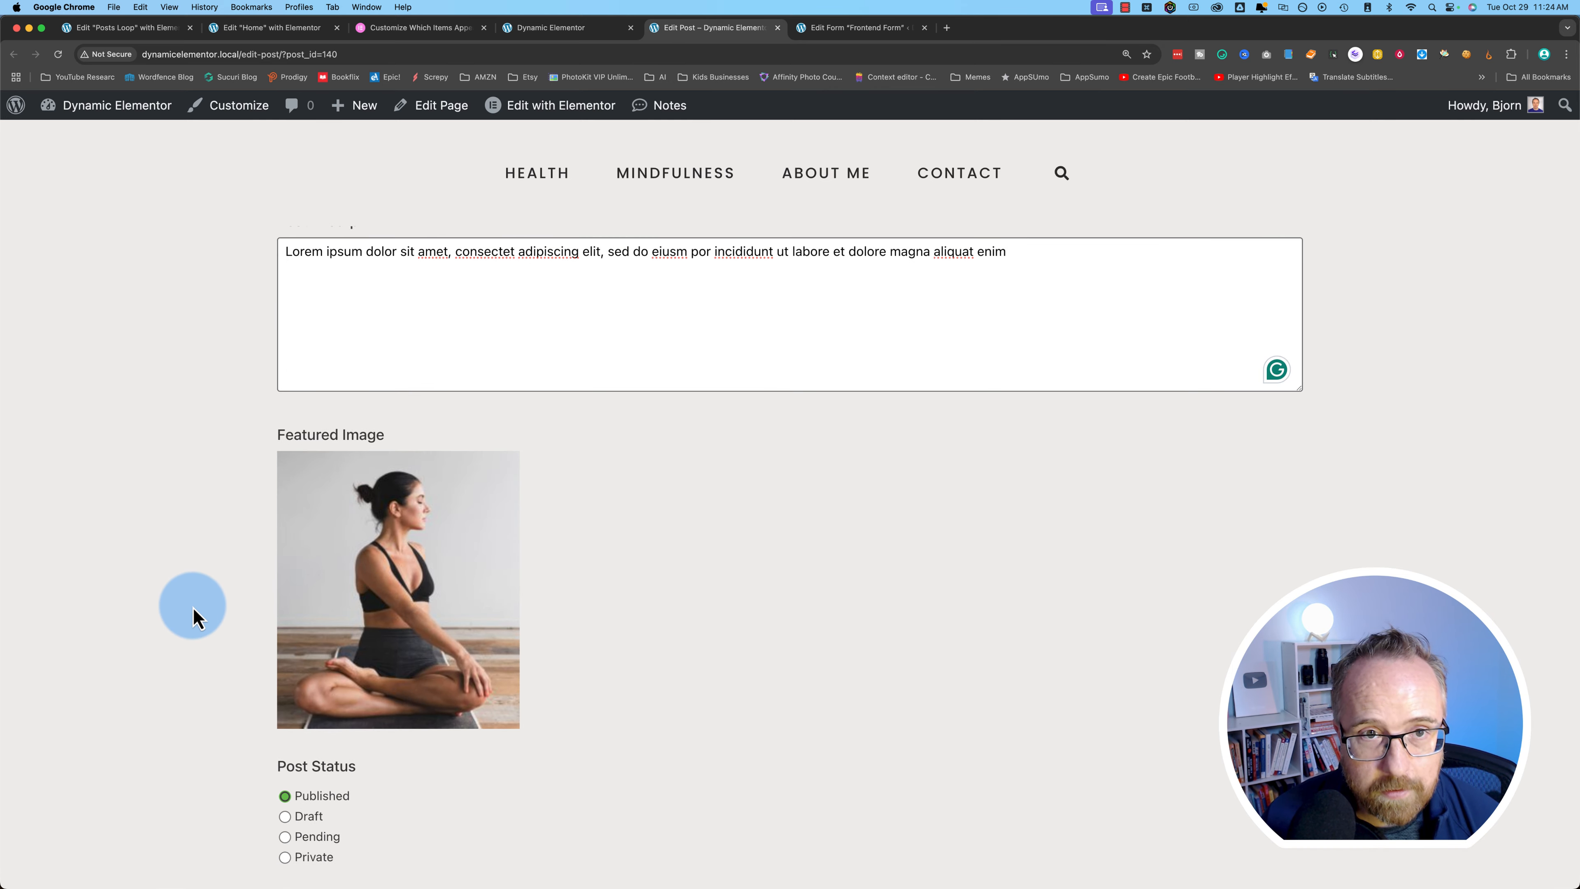
scroll(194, 616, "down", 3)
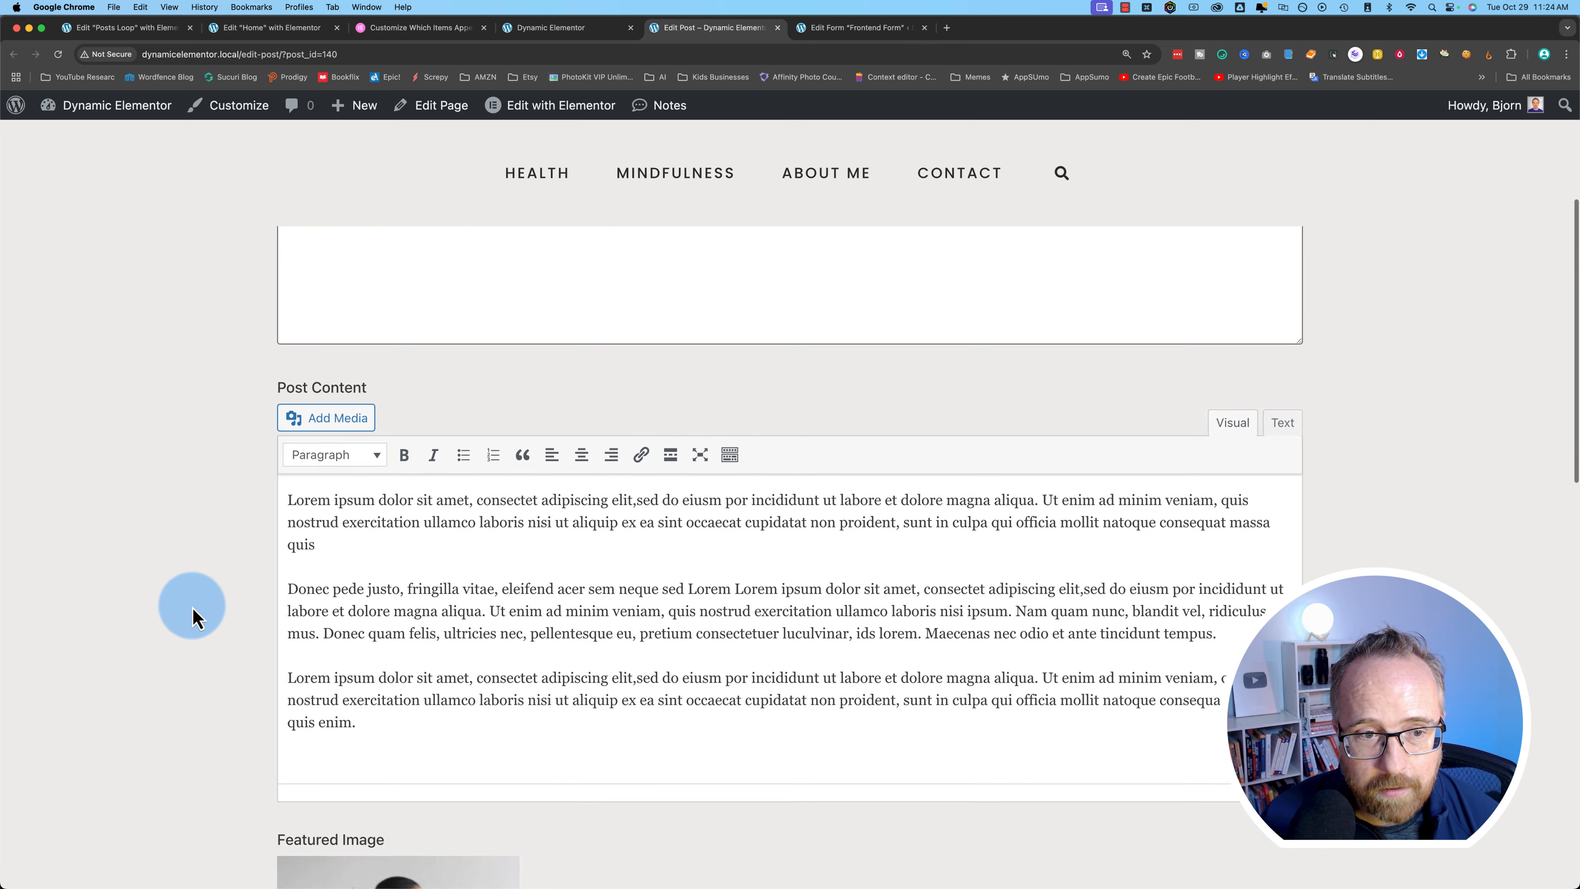
scroll(297, 436, "down", 5)
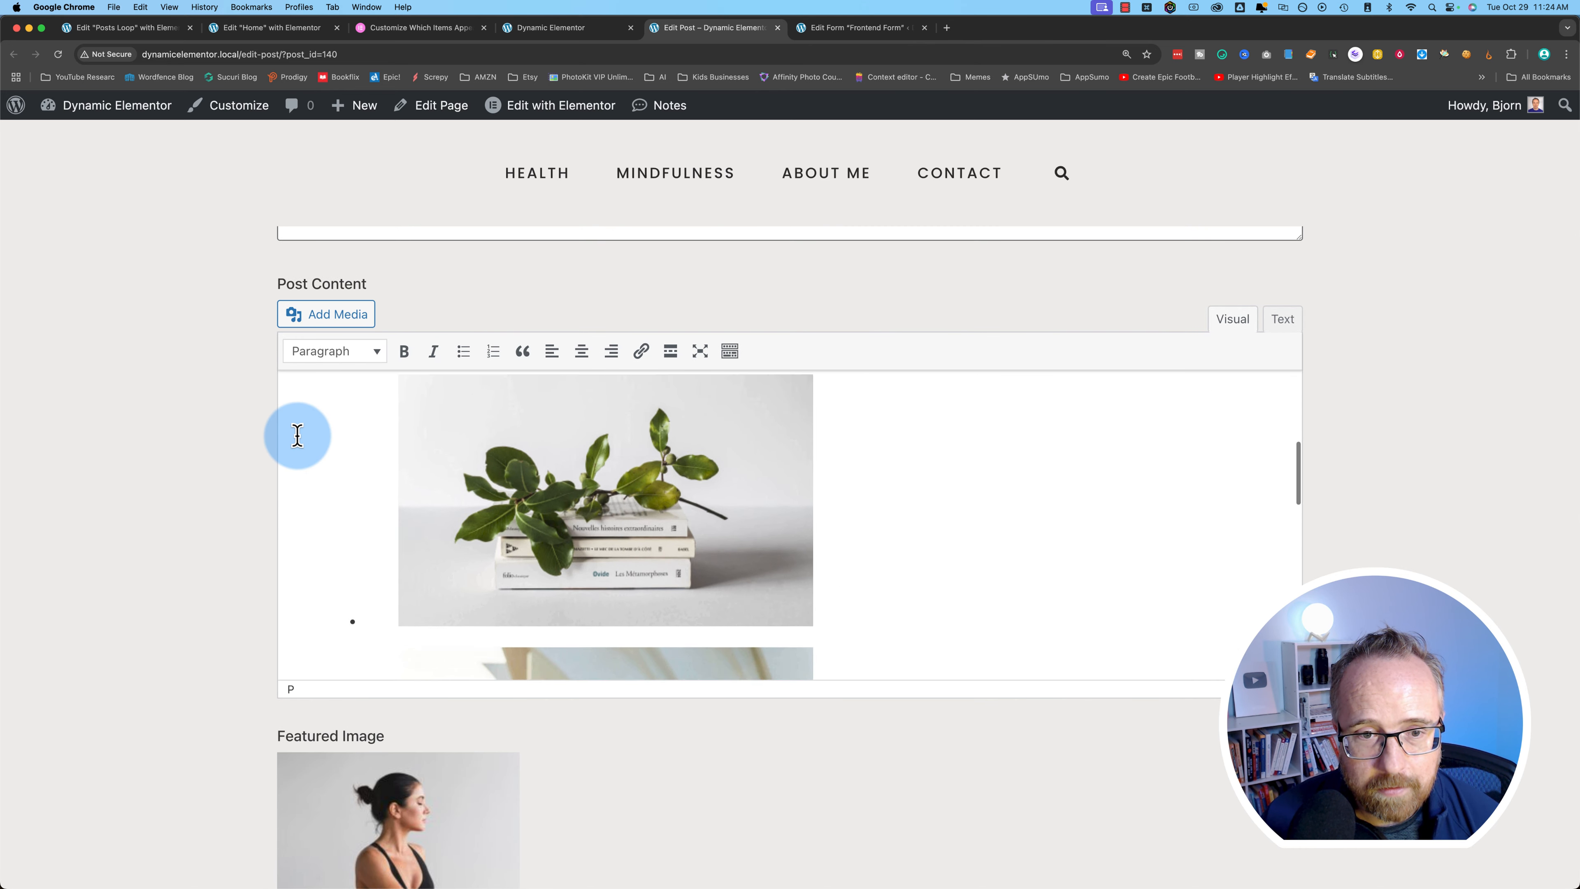
left_click(476, 436)
scroll(494, 493, "down", 3)
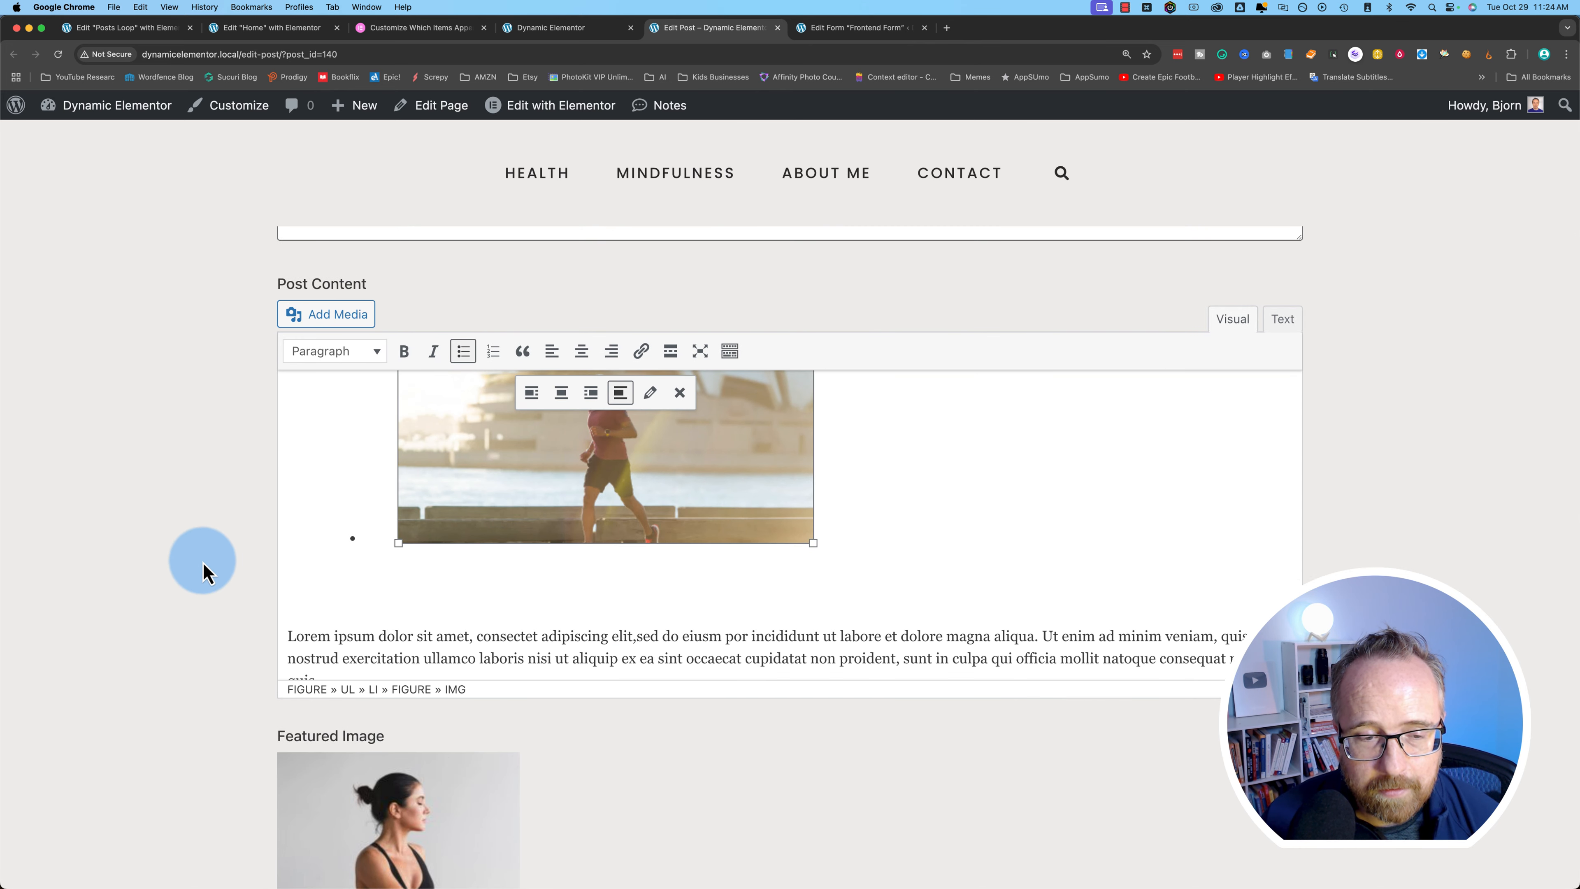
scroll(202, 562, "down", 8)
scroll(202, 562, "down", 3)
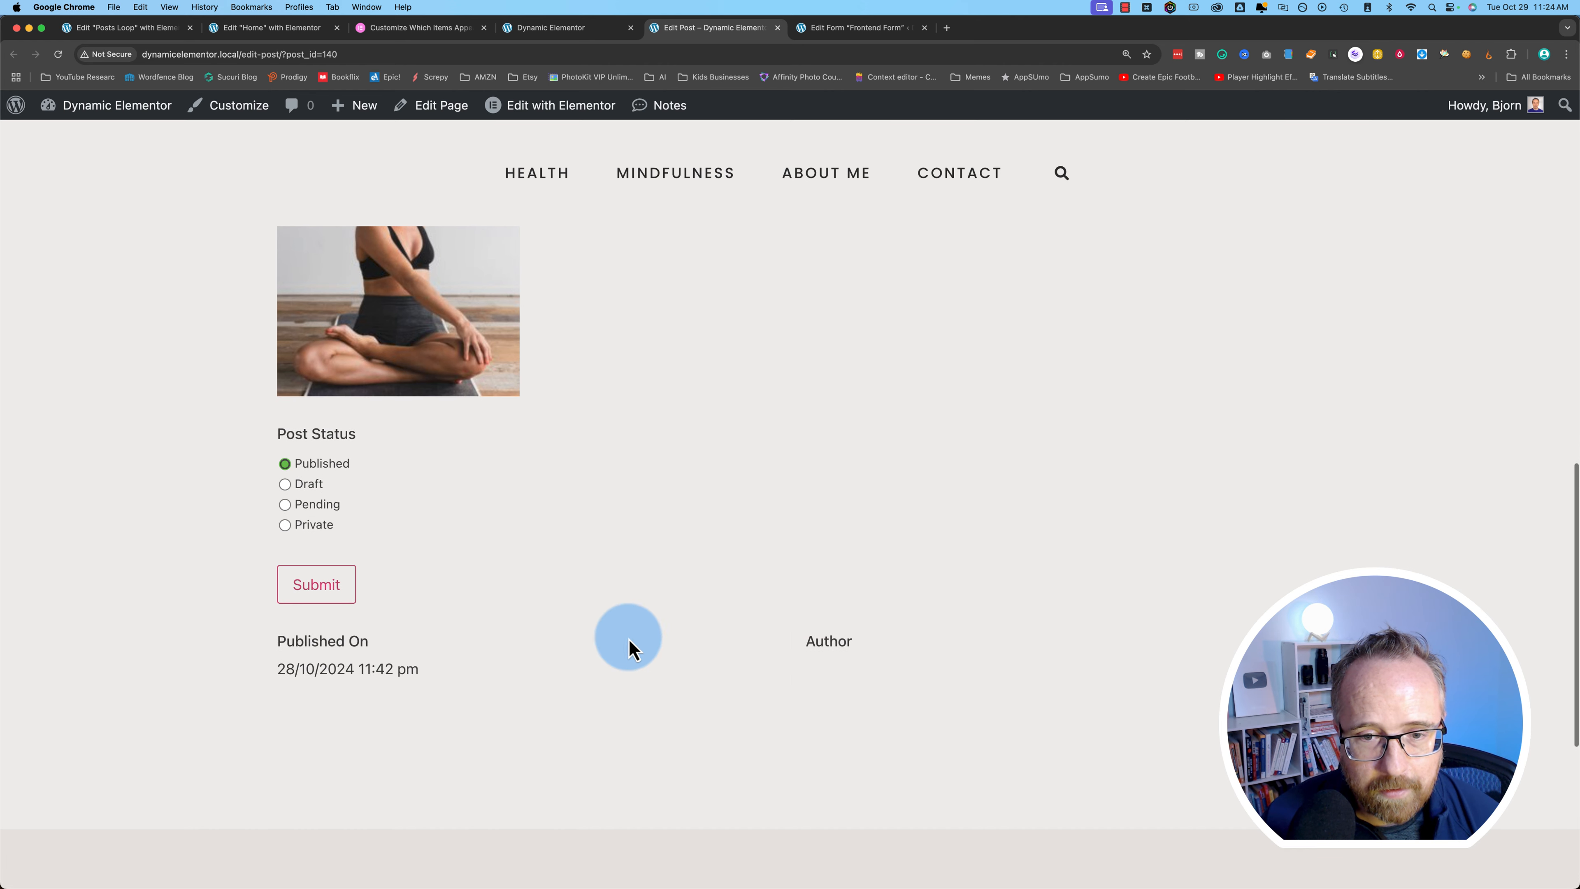
left_click(855, 654)
mouse_move(335, 662)
left_mouse_down()
mouse_move(265, 653)
mouse_move(322, 660)
left_mouse_up()
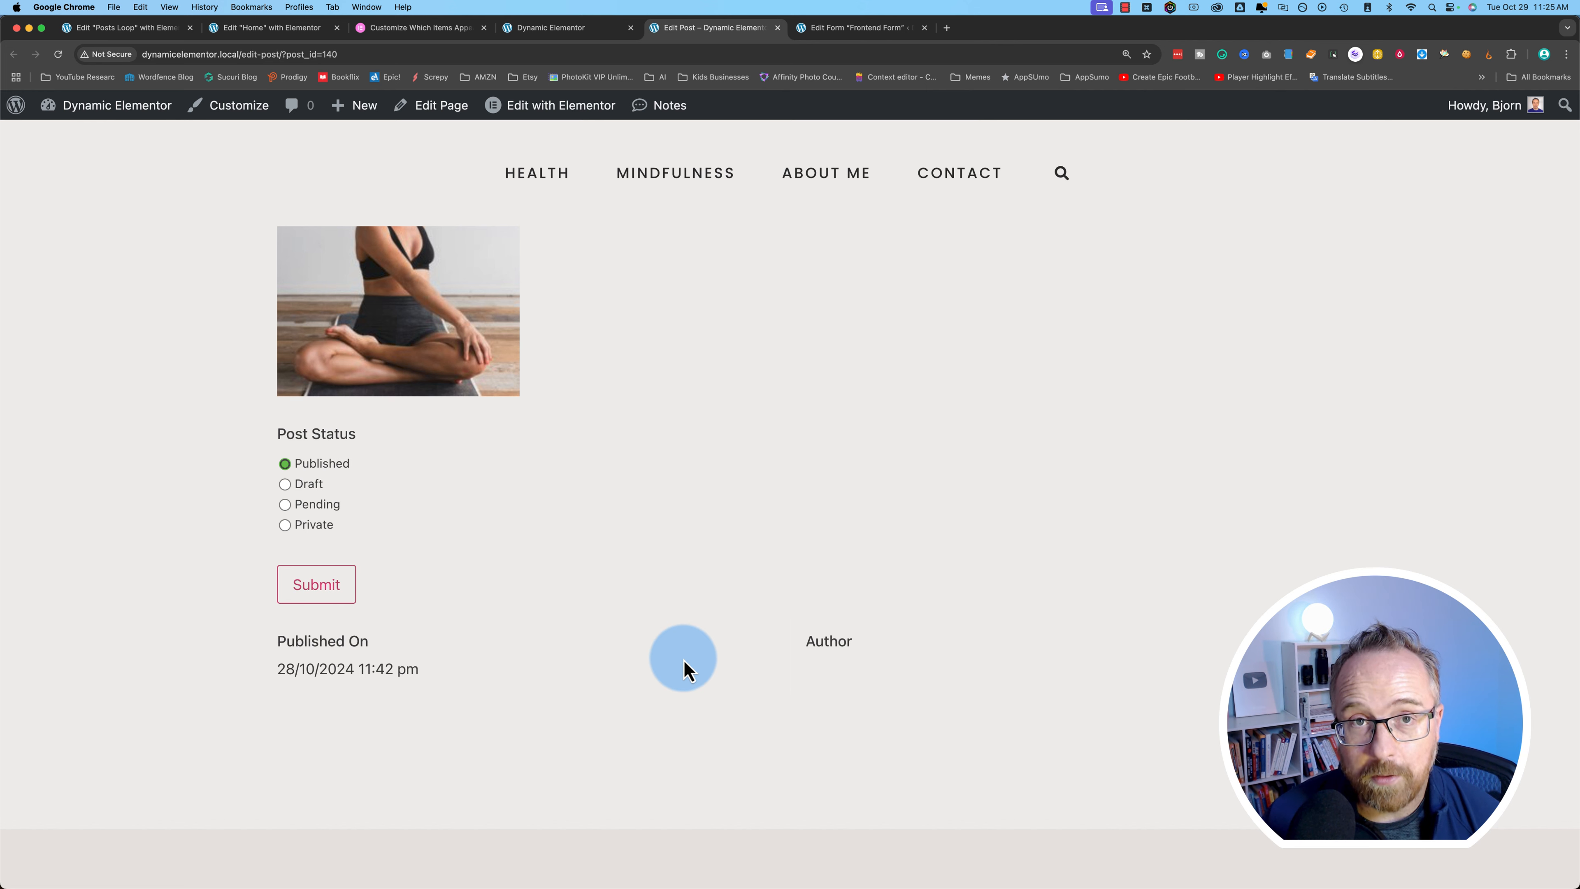
scroll(374, 650, "up", 10)
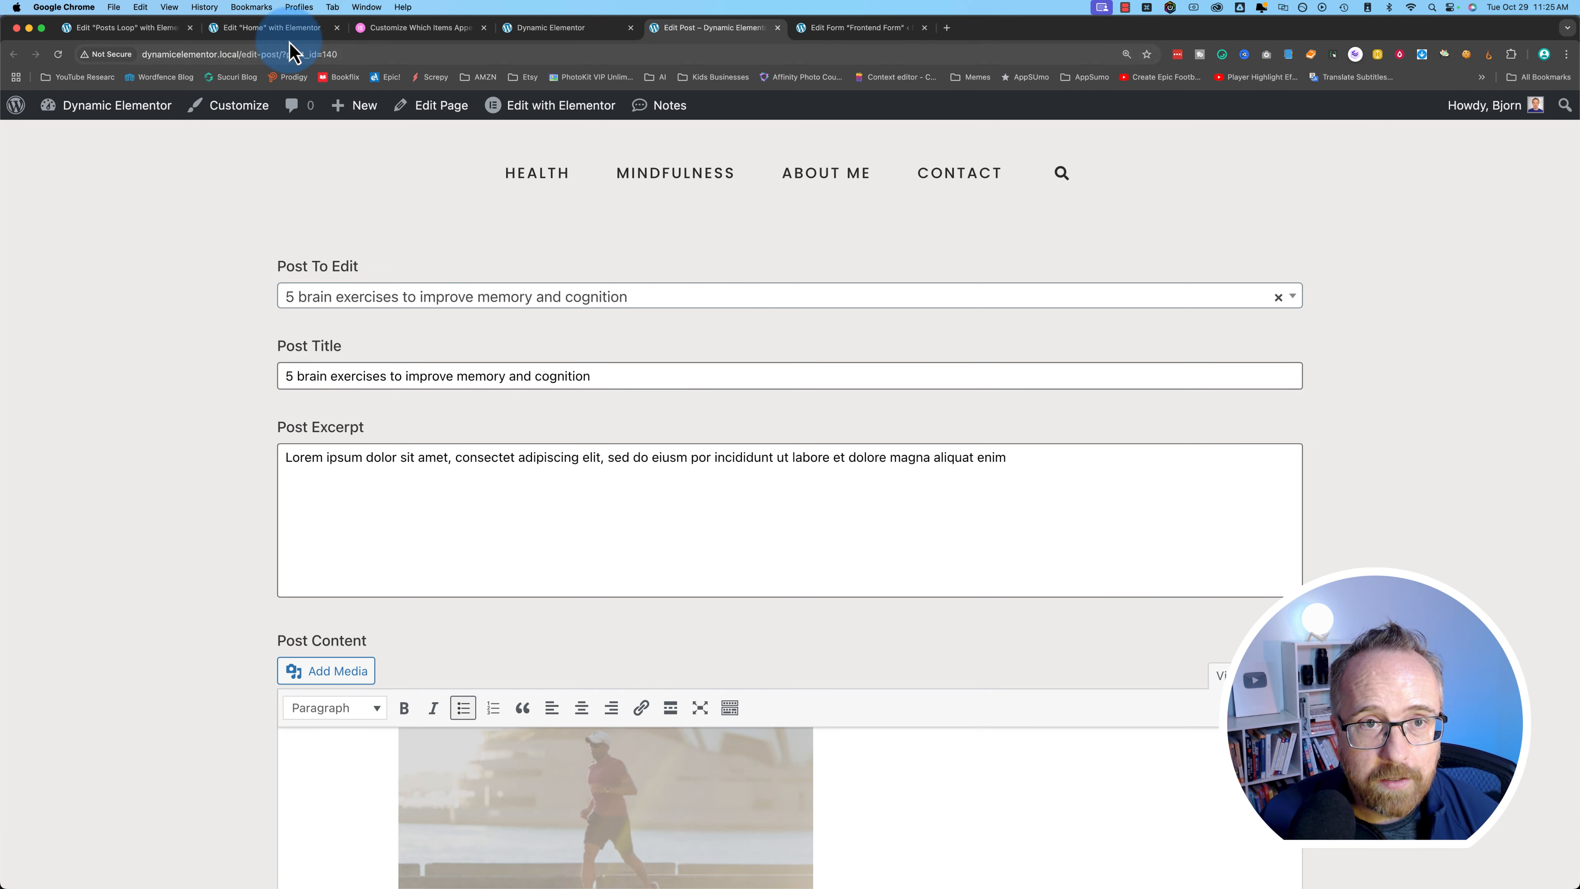
- Submit the post retitled '5 brain strengthening exercises to improve memory and cognition'
left_click(551, 29)
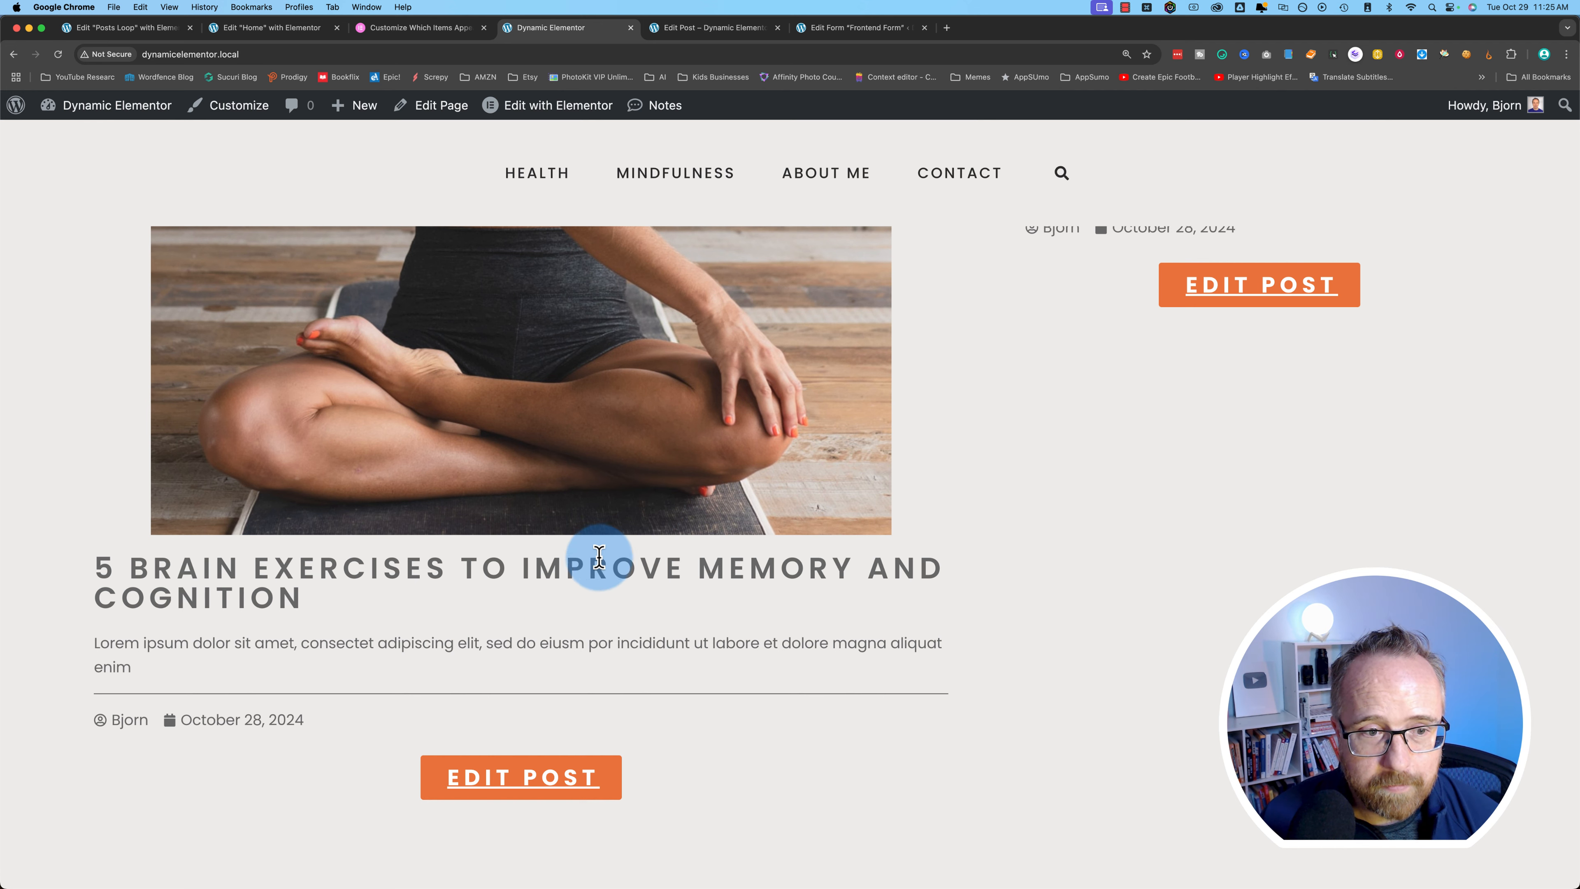
left_click(881, 31)
left_click(696, 28)
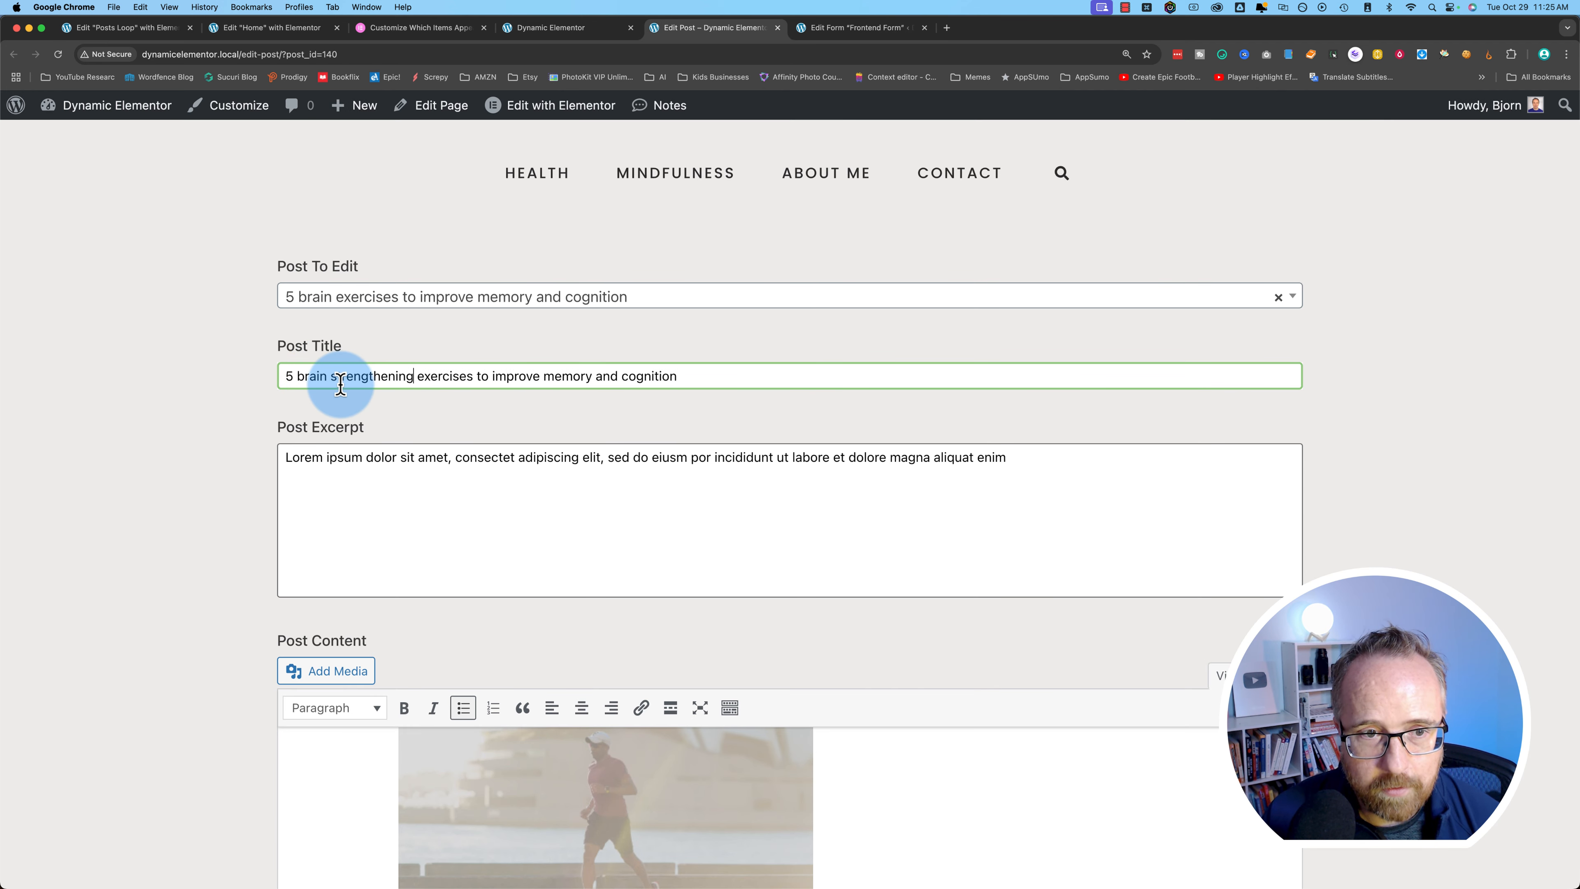
scroll(237, 613, "down", 10)
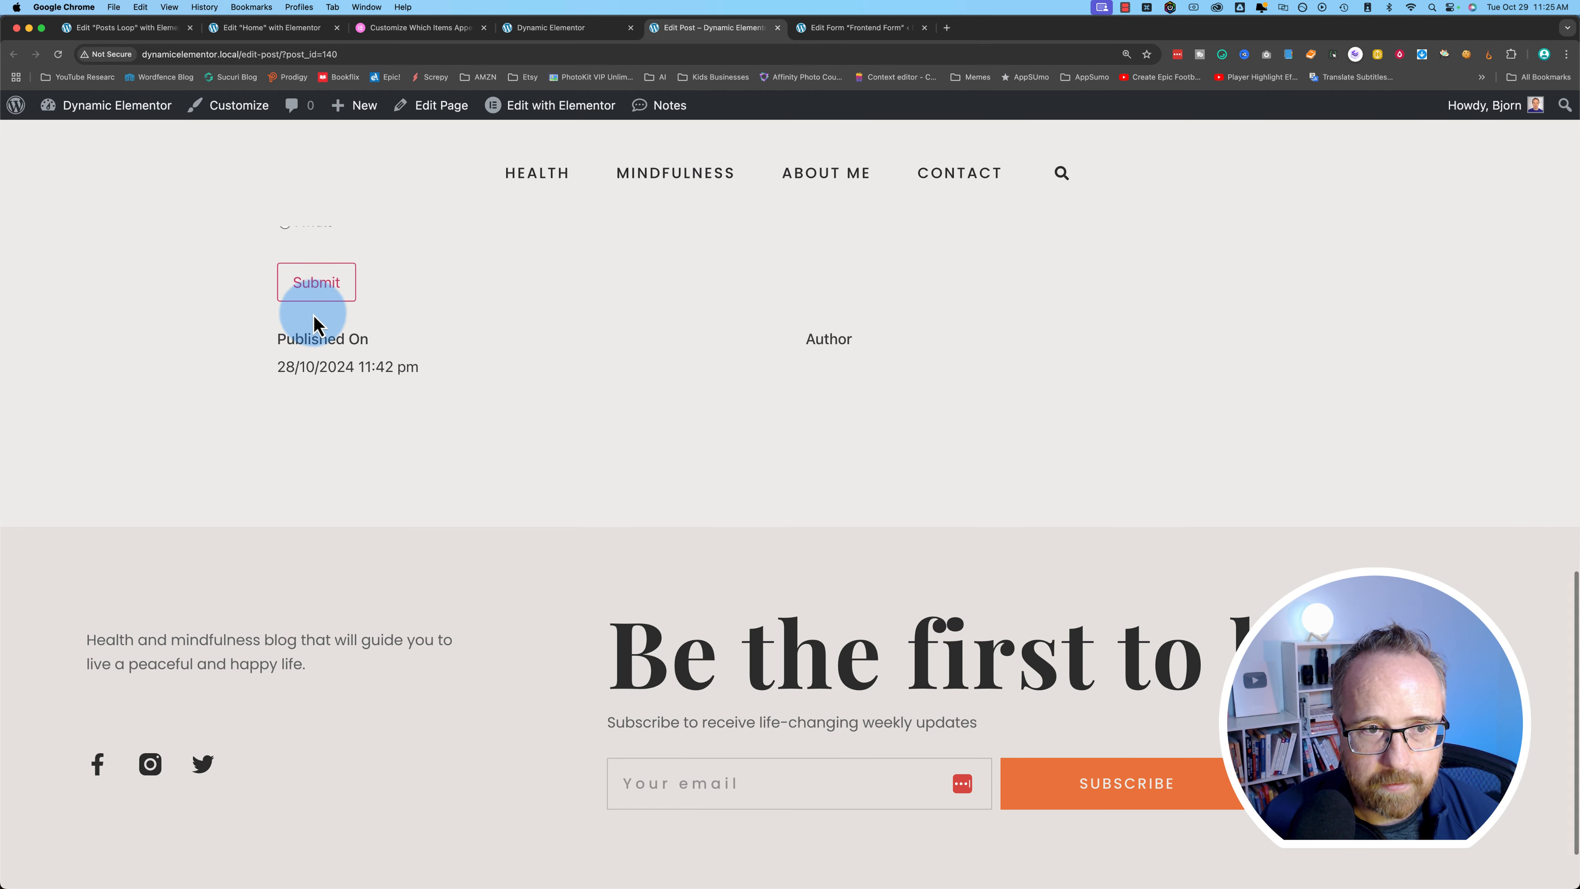
left_click(316, 286)
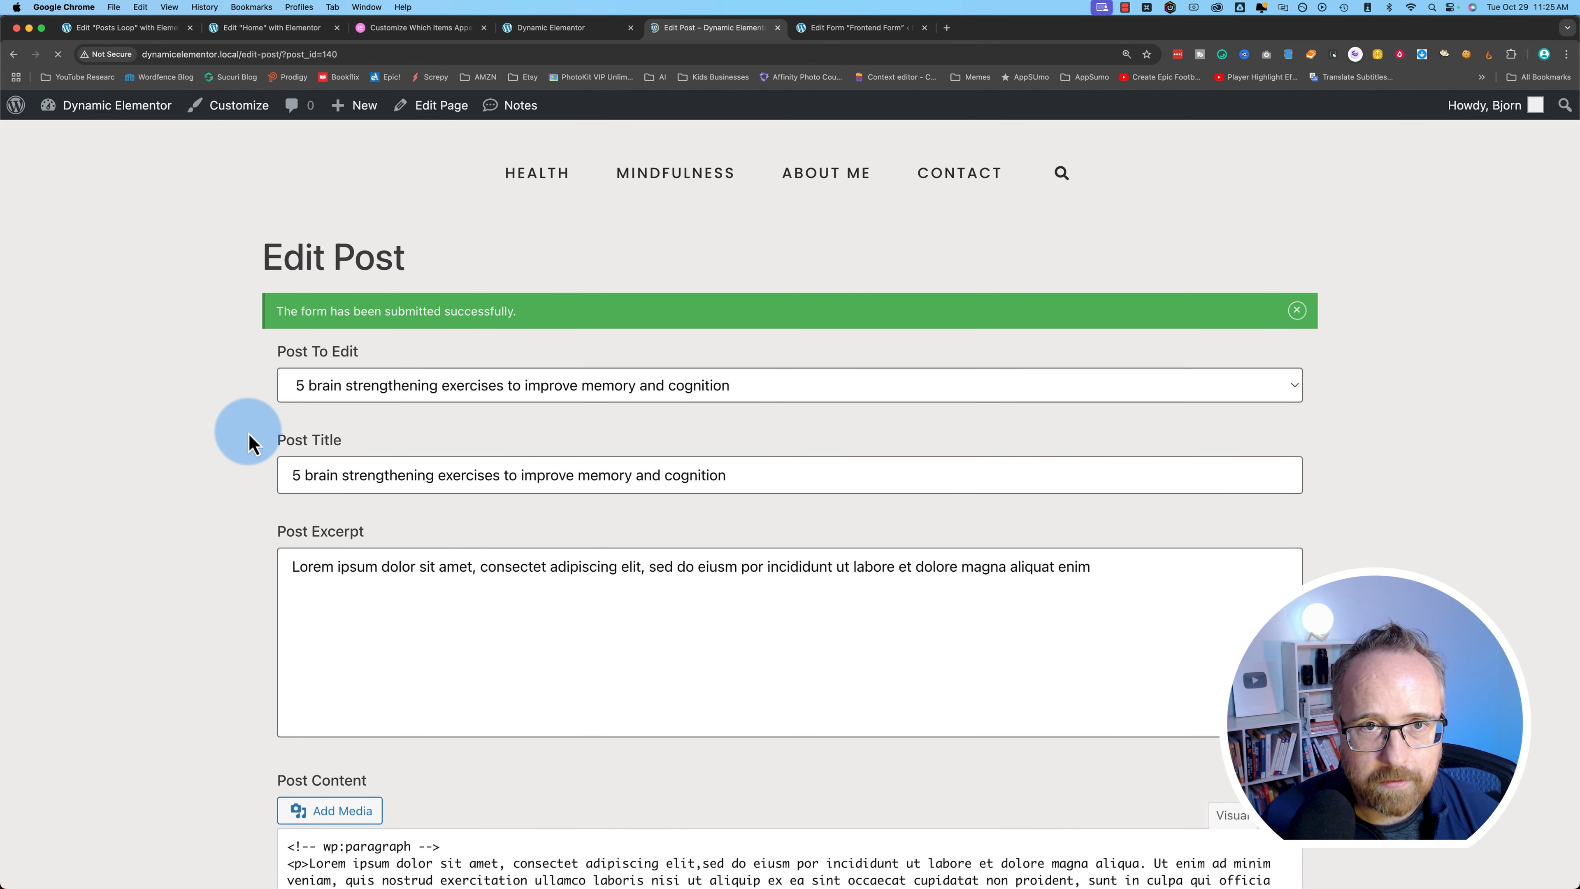
- Reload the live site and confirm the title now includes STRENGTHENING
left_click(551, 28)
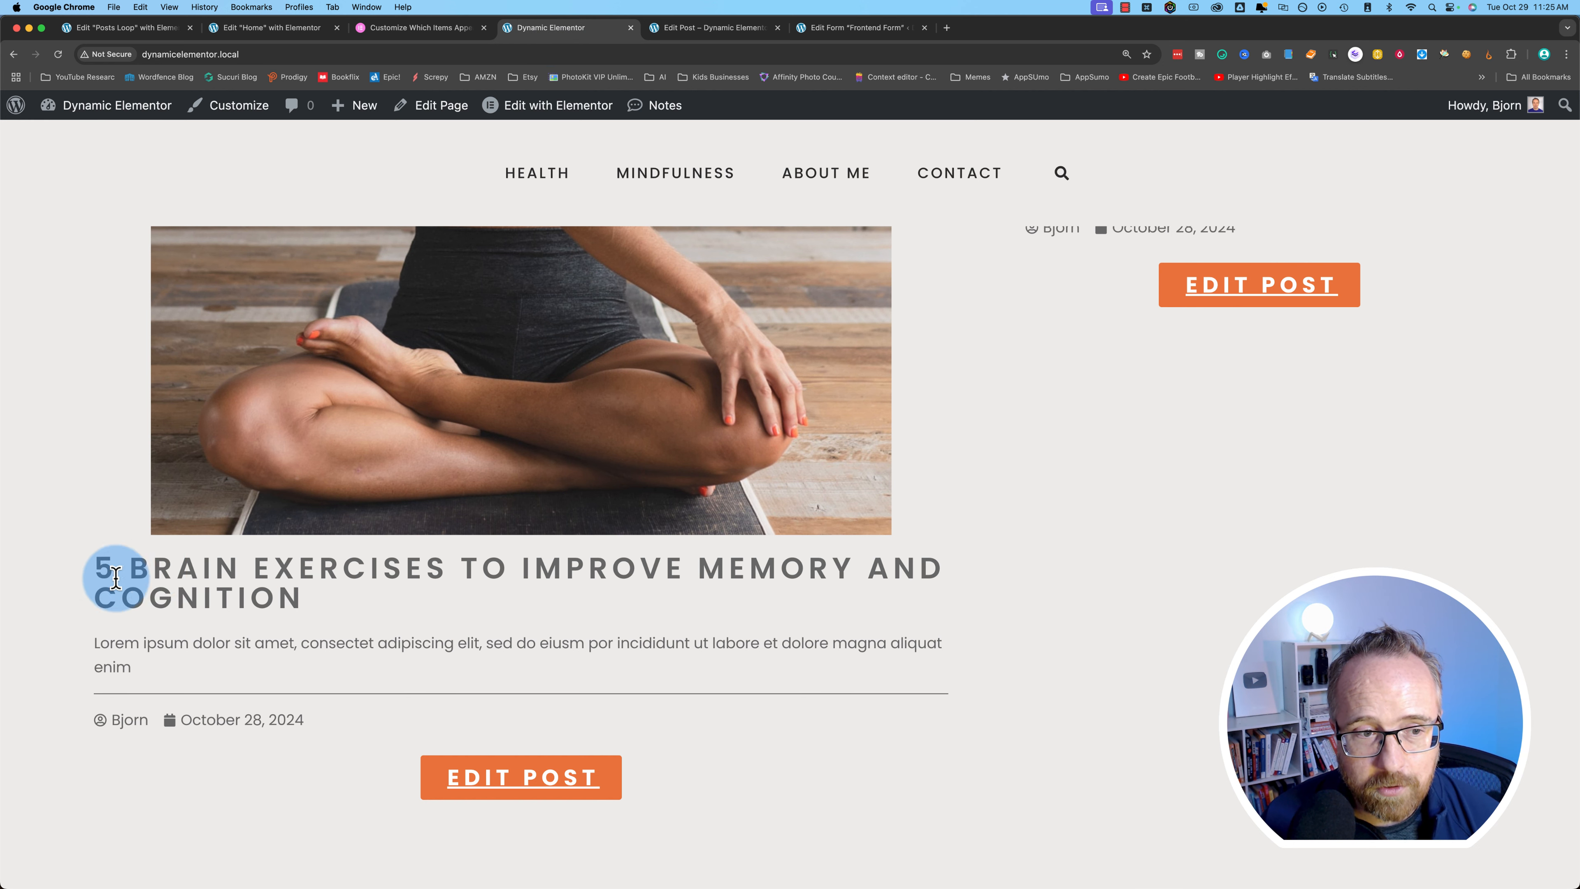
left_click(58, 55)
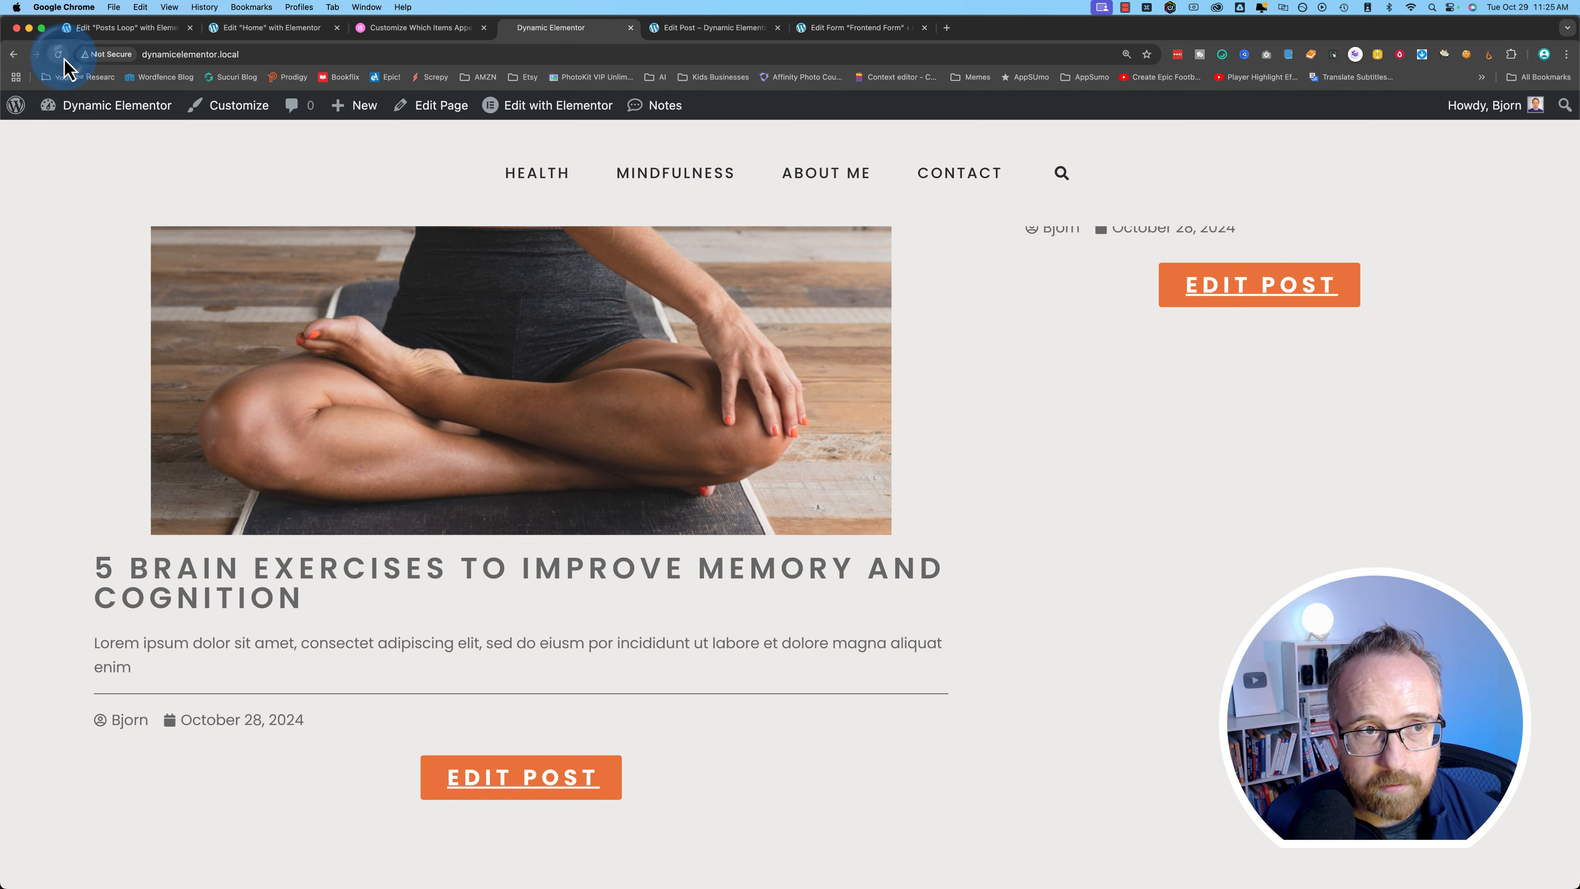
left_click_drag(257, 566, 608, 573)
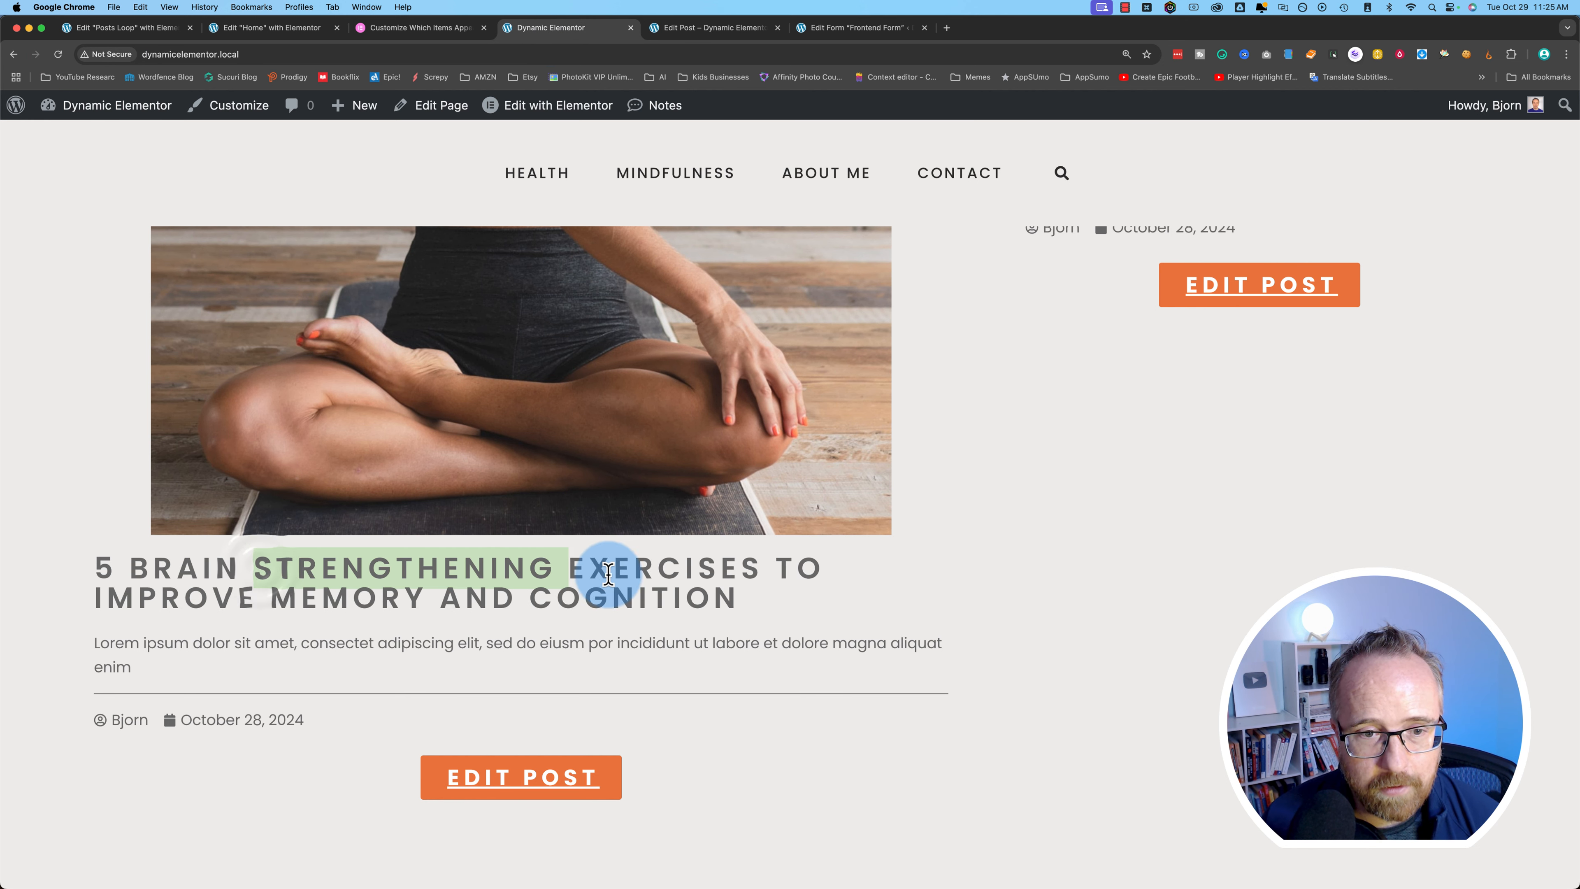
left_click(378, 56)
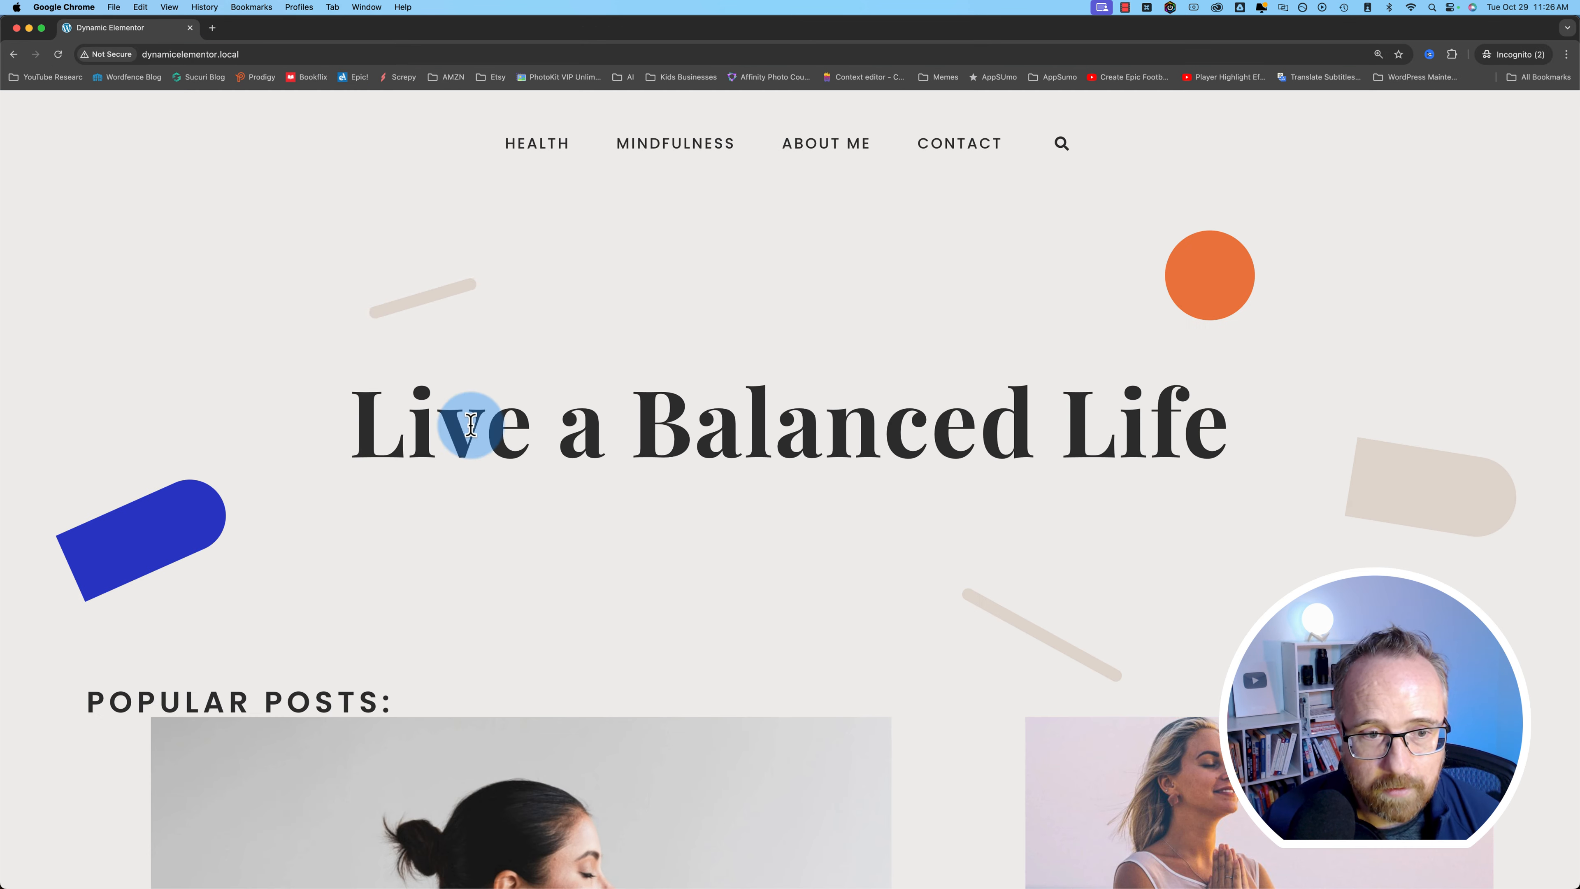
scroll(472, 554, "down", 15)
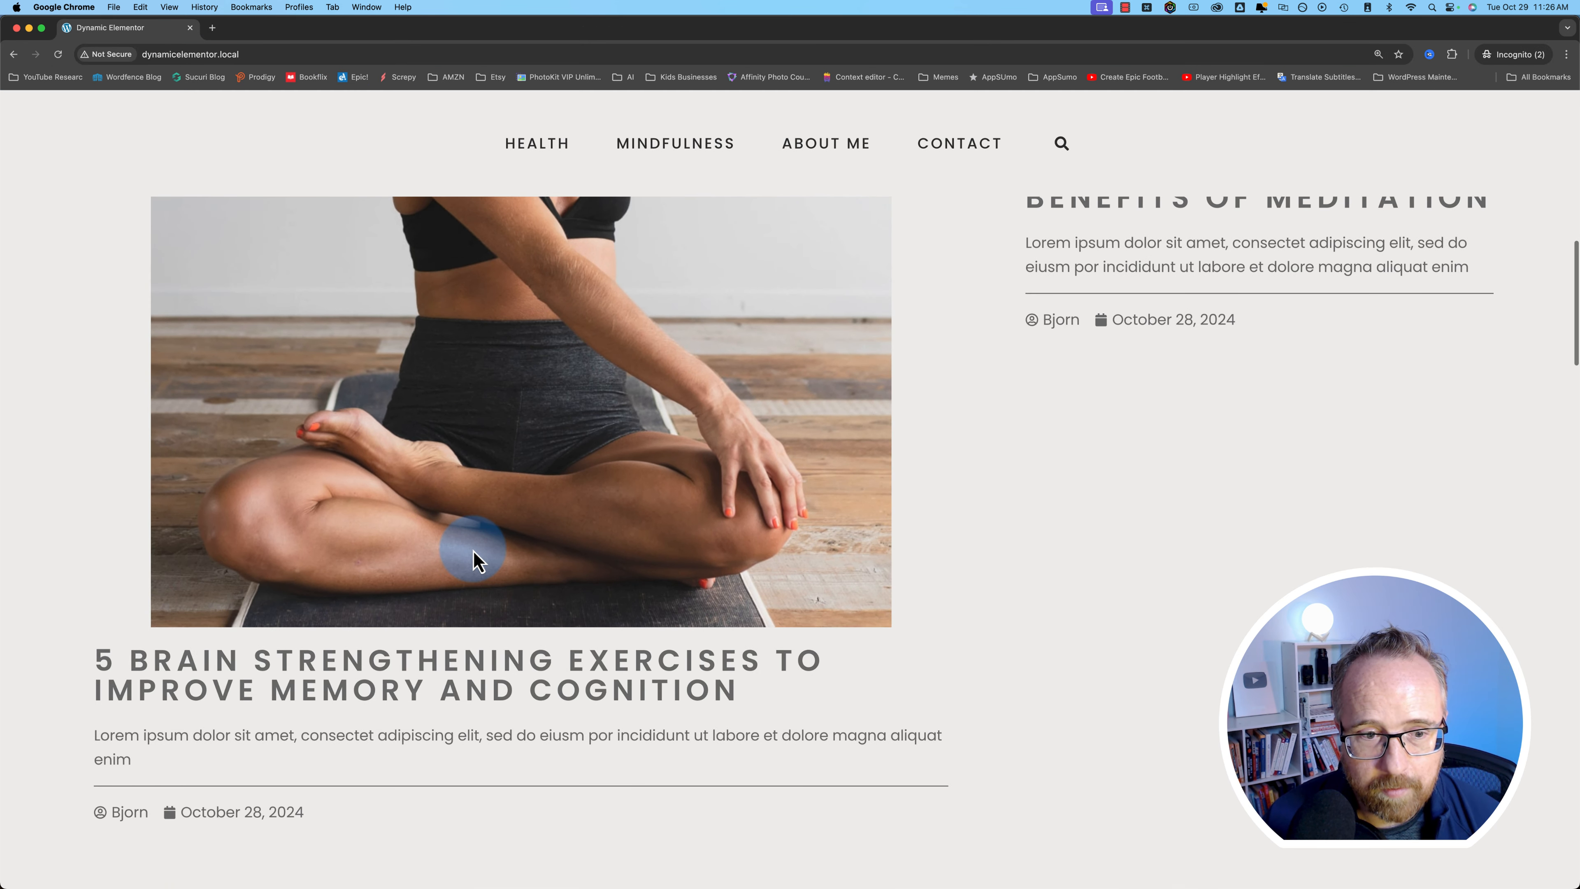
- Remove edit-post/?post_id=140 from the address to load the home page, then browse its Popular Posts
scroll(478, 597, "down", 1)
left_click_drag(216, 638, 569, 630)
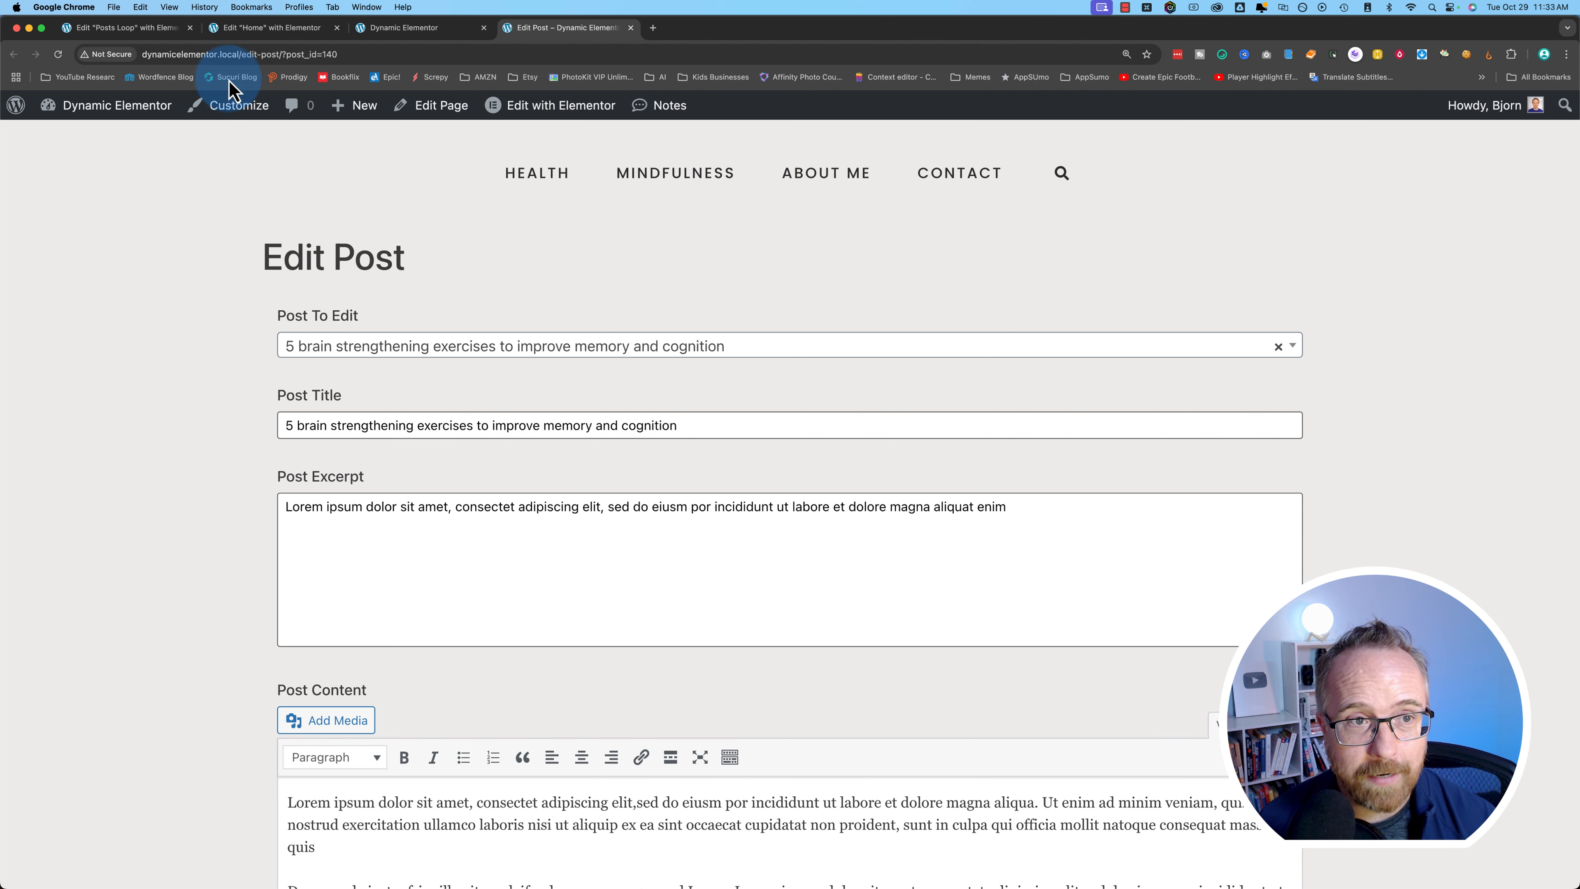
left_click_drag(242, 55, 479, 54)
key("BackSpace")
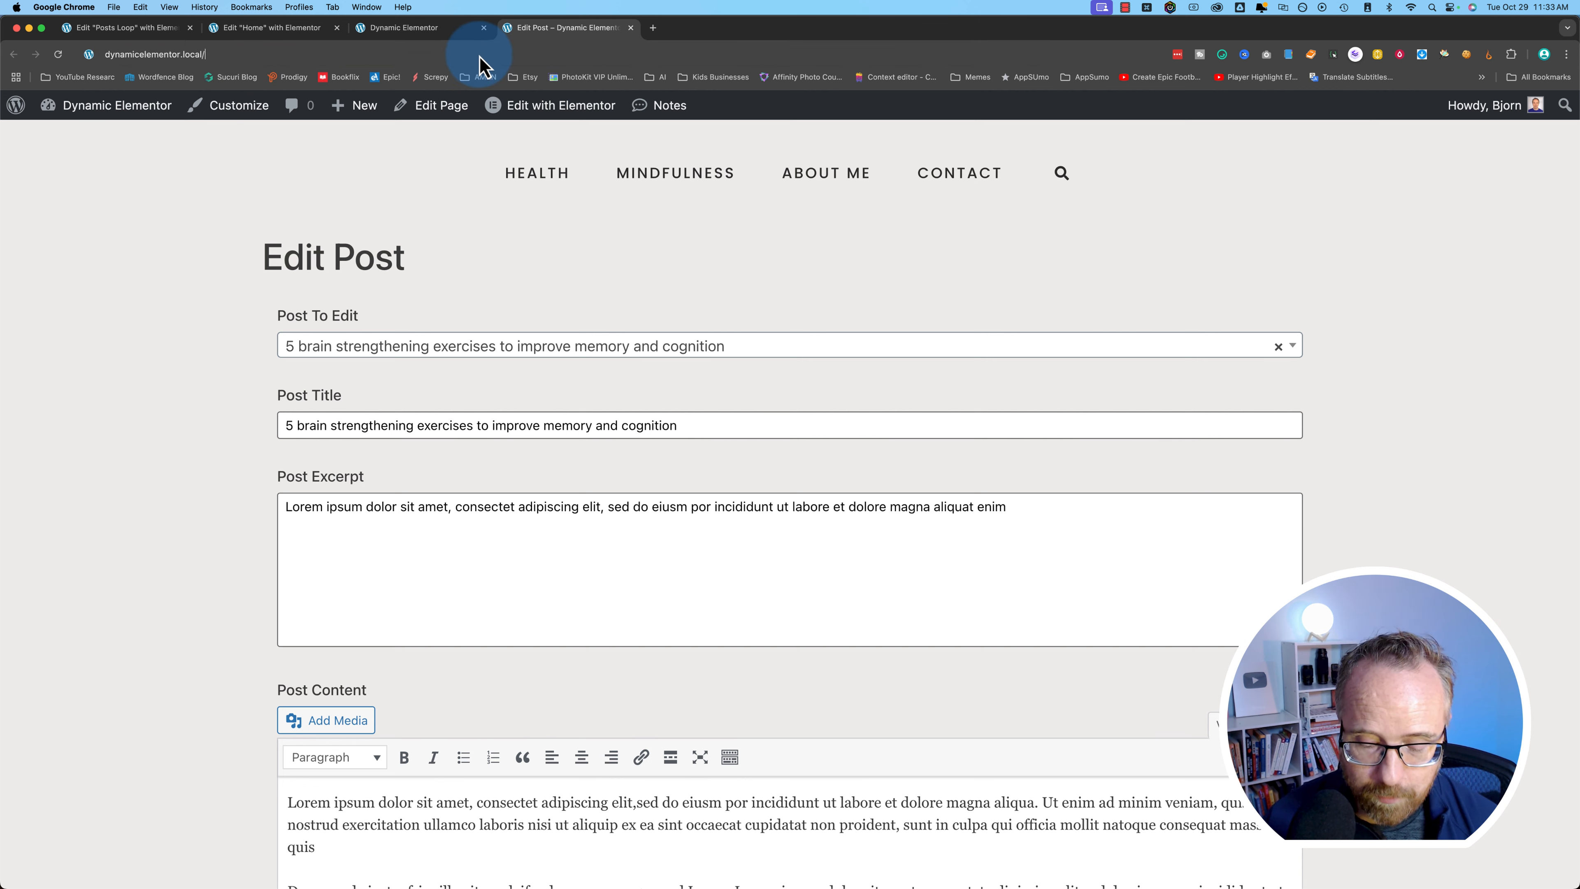
key("Return")
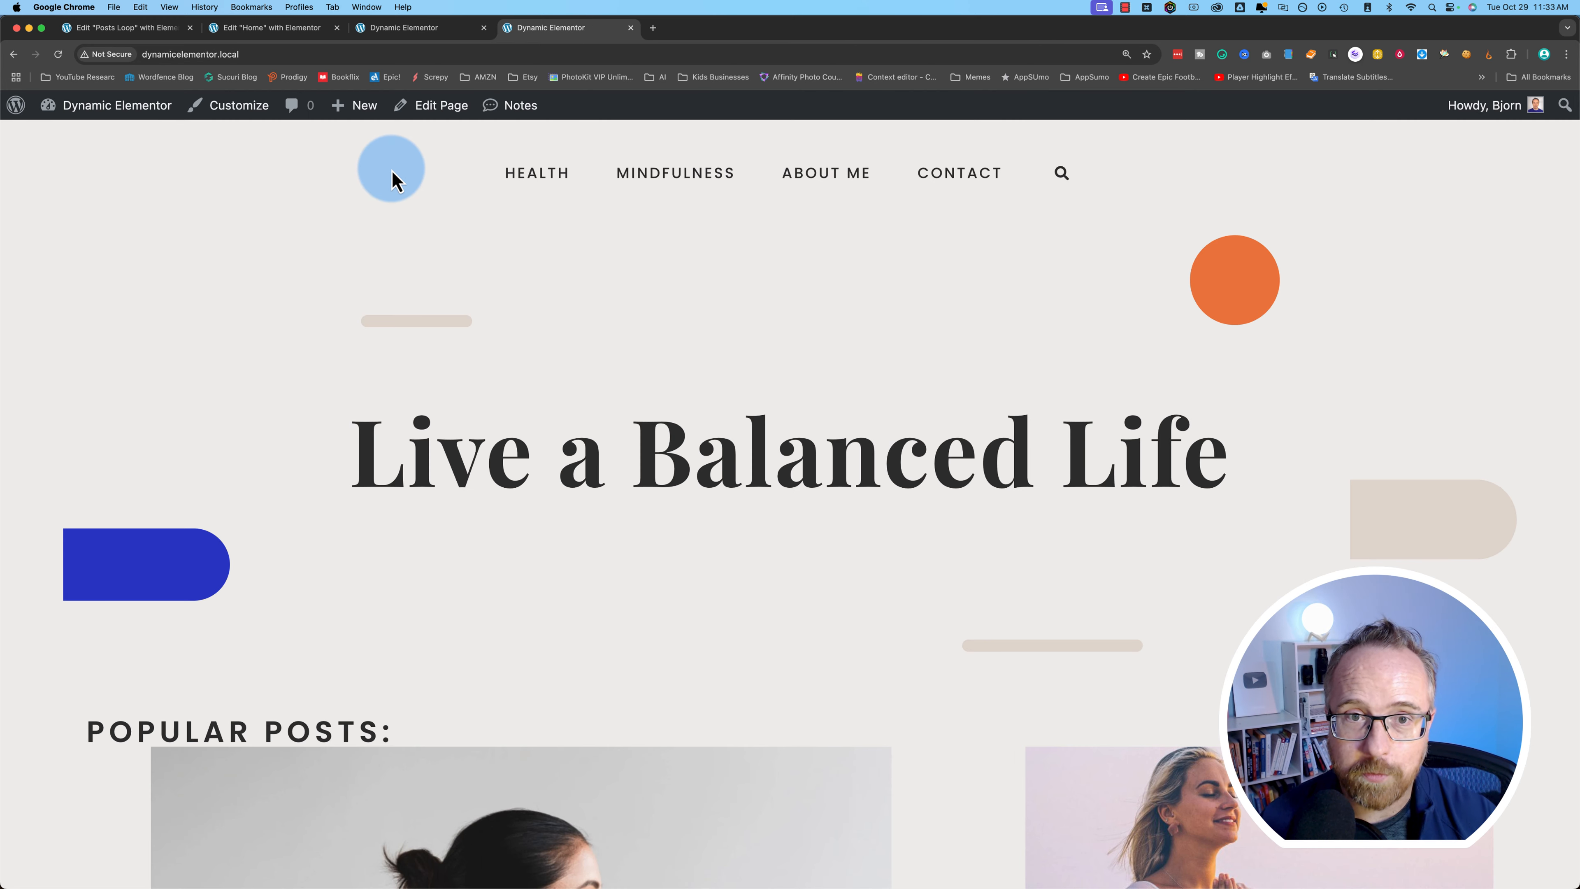
scroll(392, 537, "down", 6)
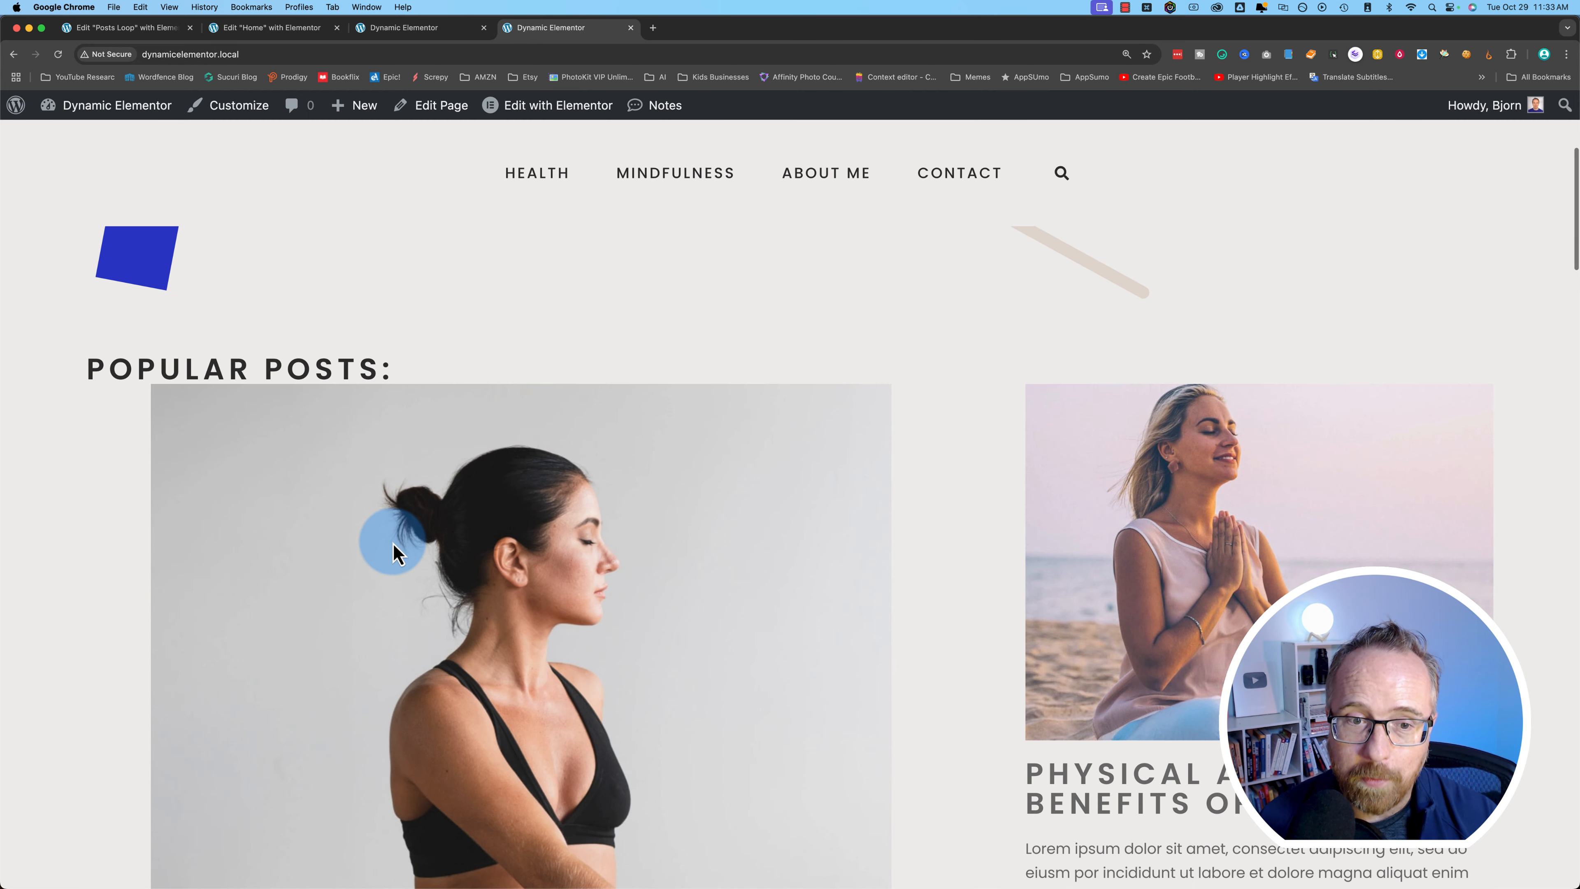
scroll(391, 540, "down", 8)
scroll(967, 641, "up", 4)
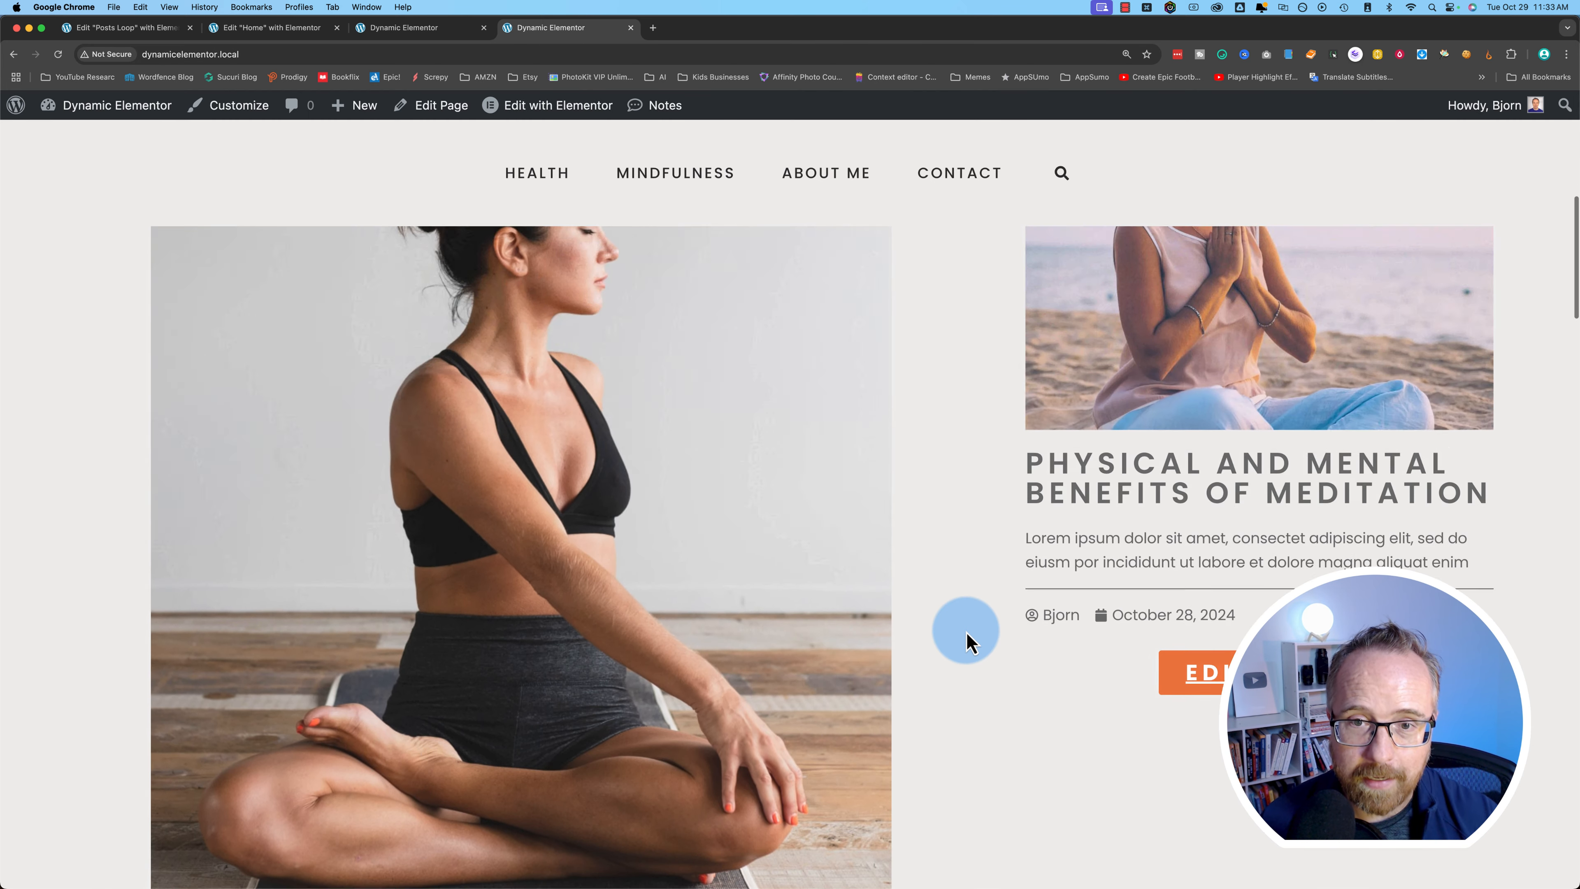
scroll(967, 641, "up", 5)
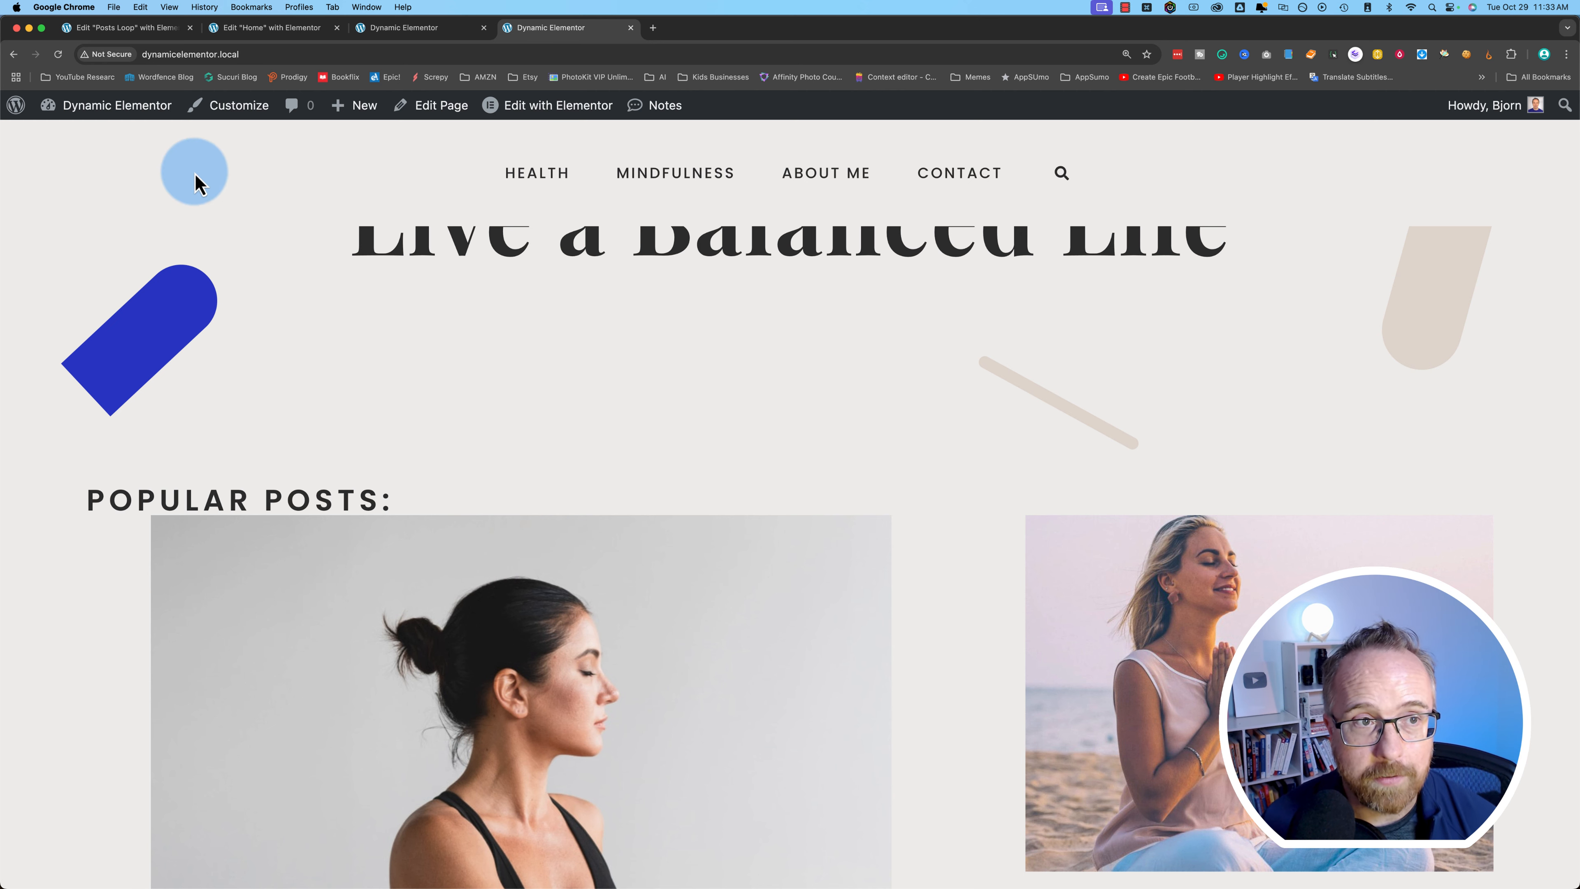
- From the admin dashboard, go to Add New Plugin and search the directory for 'user menu'
left_click(115, 36)
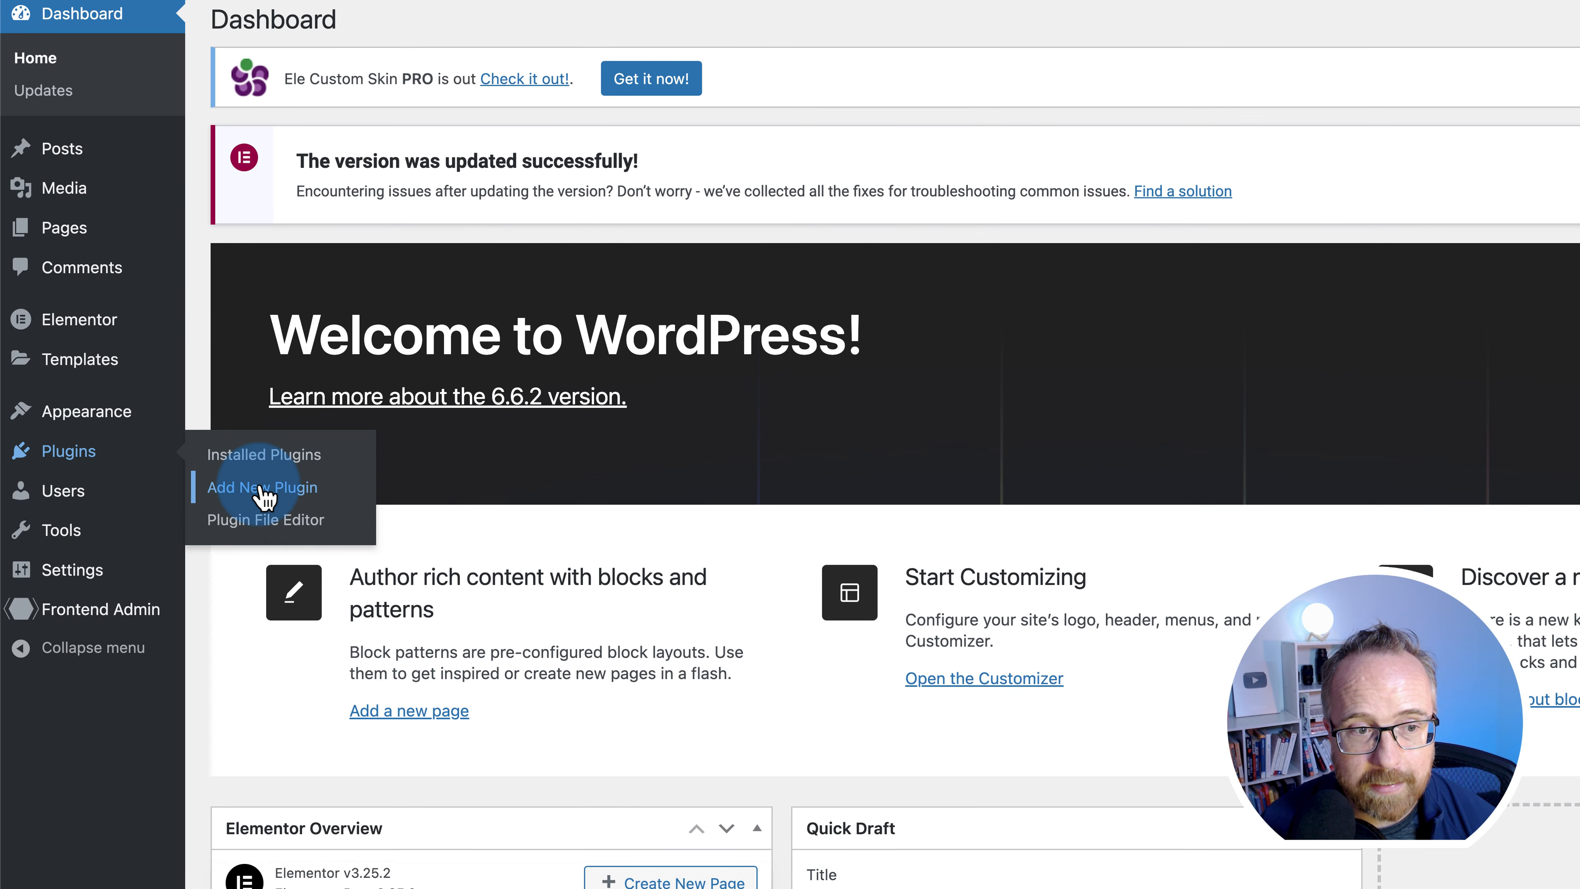
left_click(261, 489)
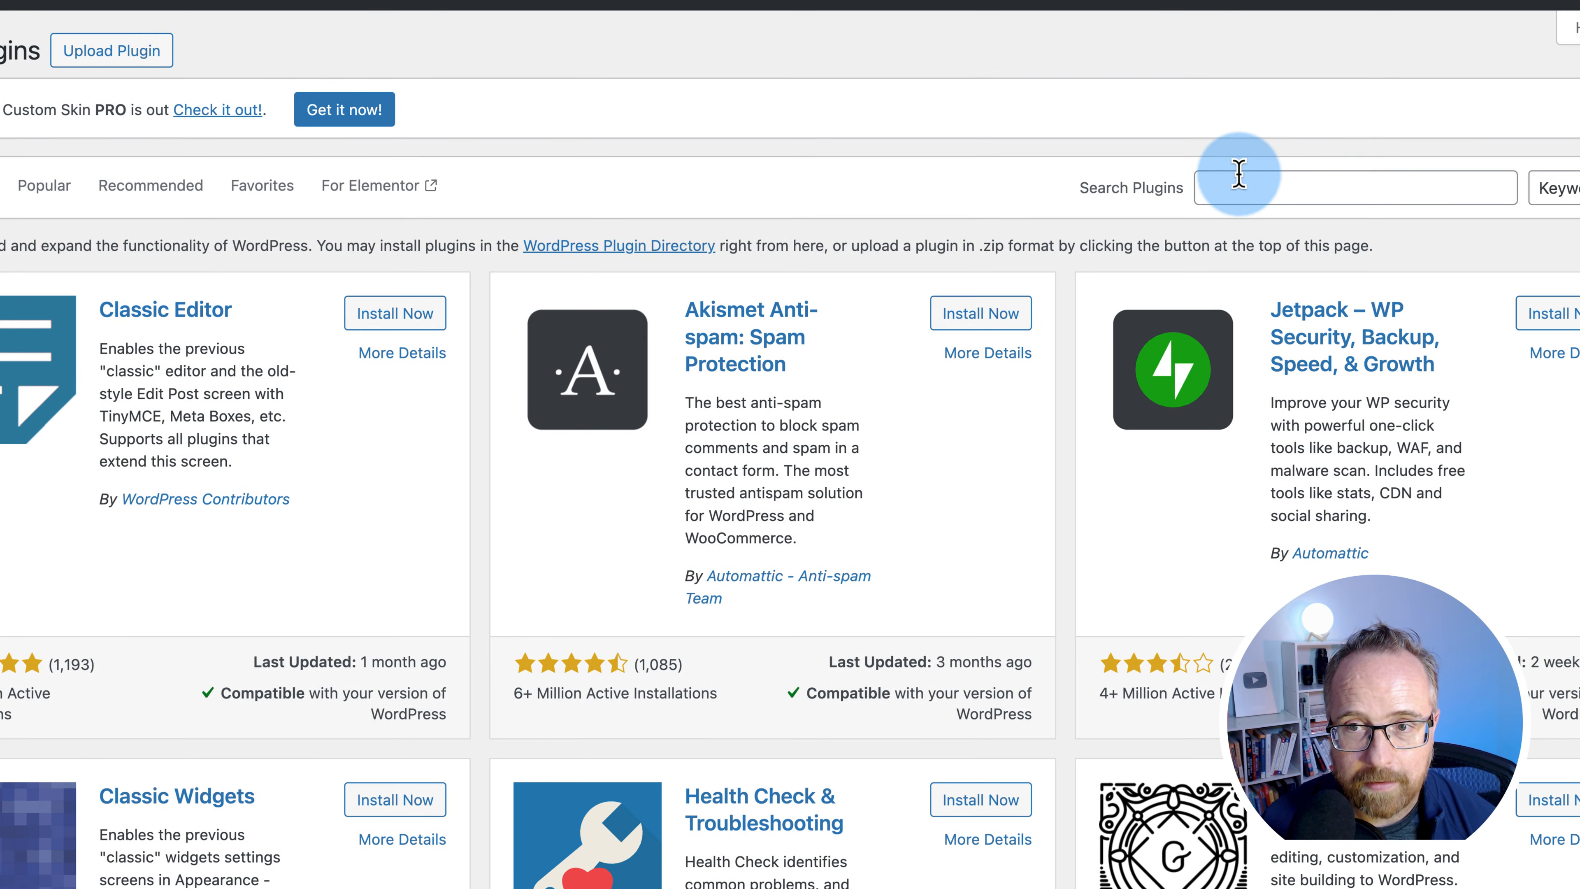
left_click(1431, 153)
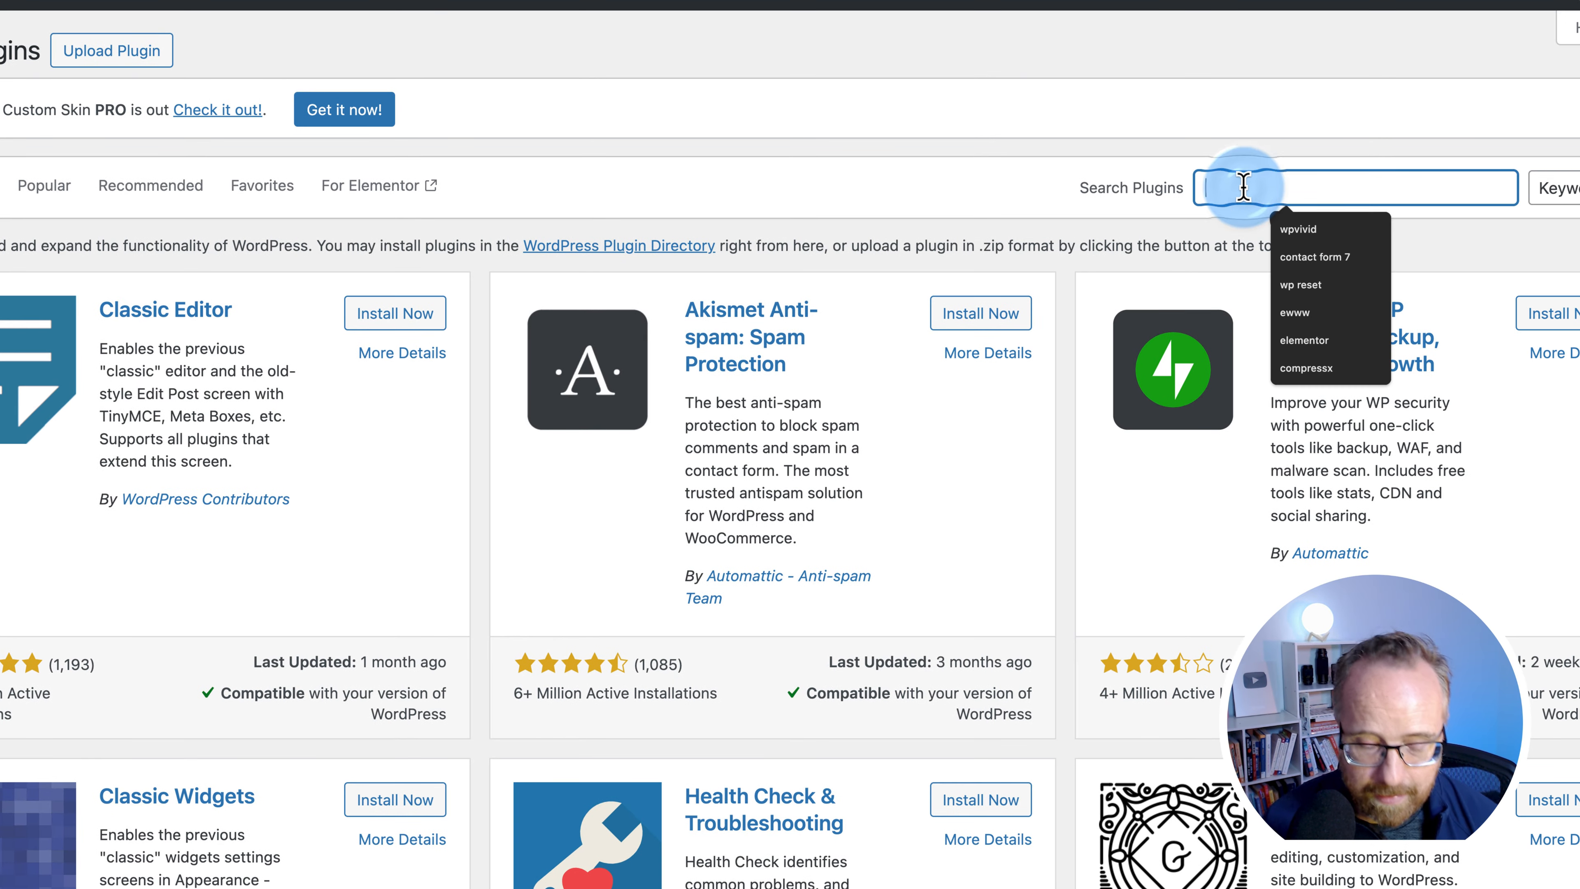
type("user menu")
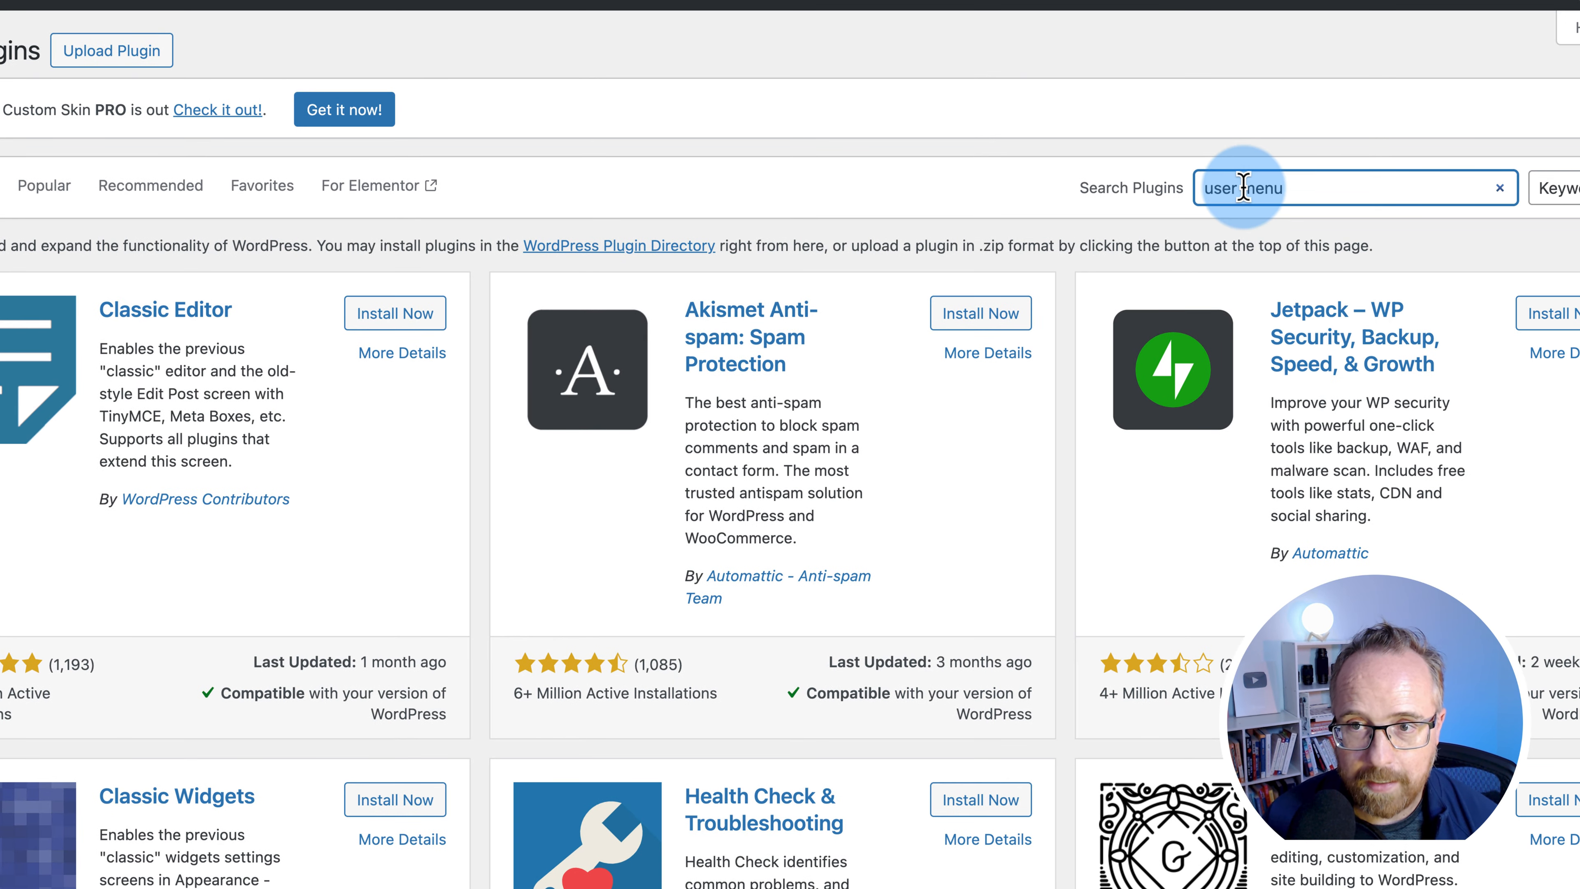
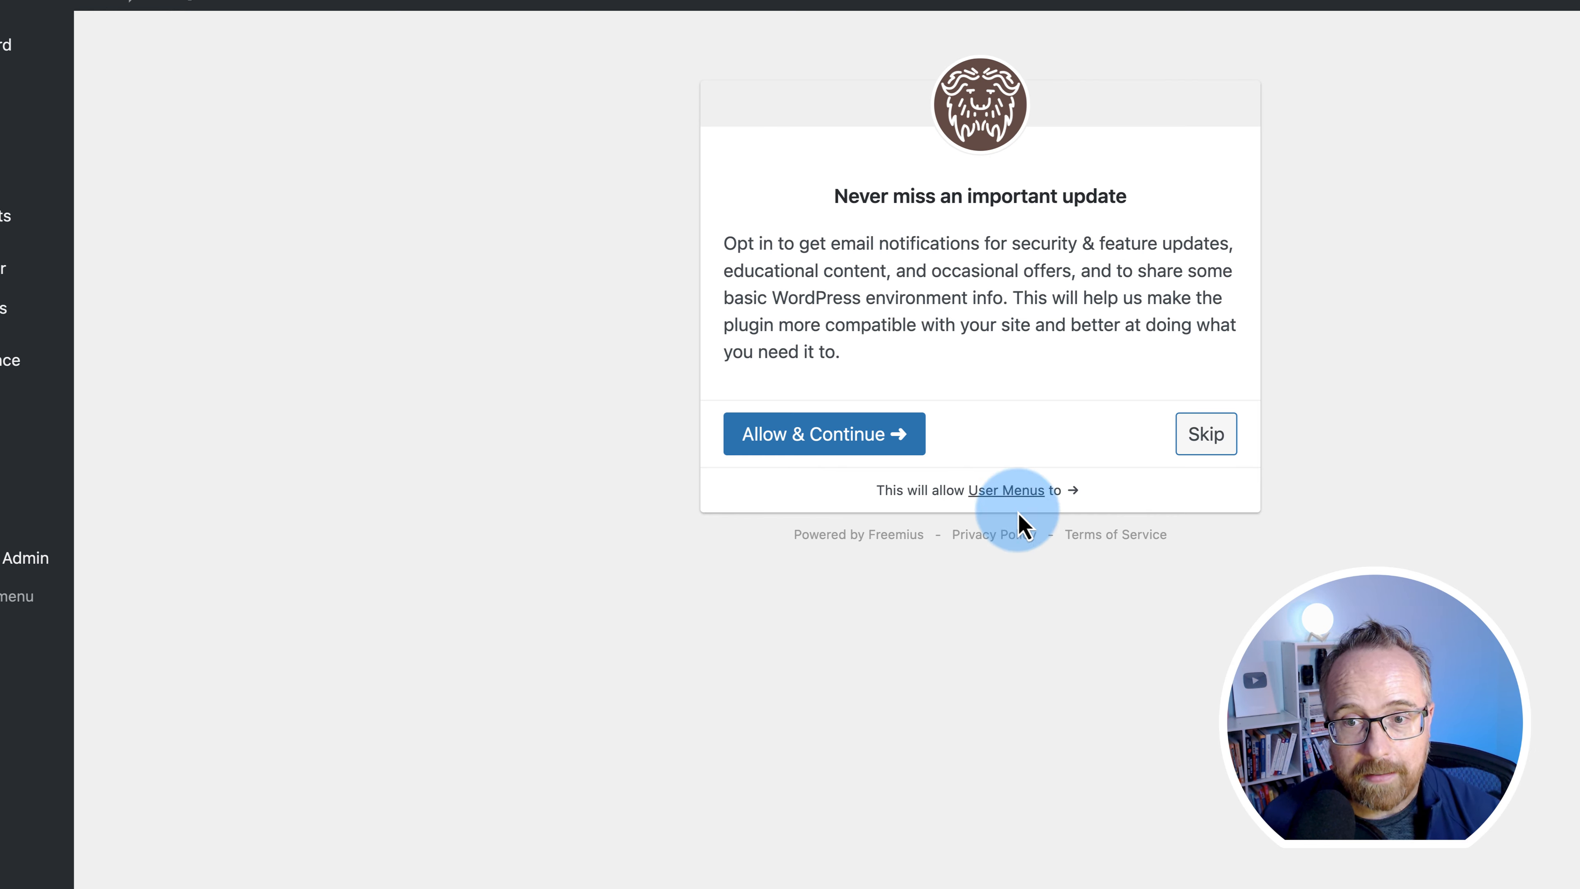
- Activate the User Menus – Nav Menu Visibility plugin
left_click(1207, 435)
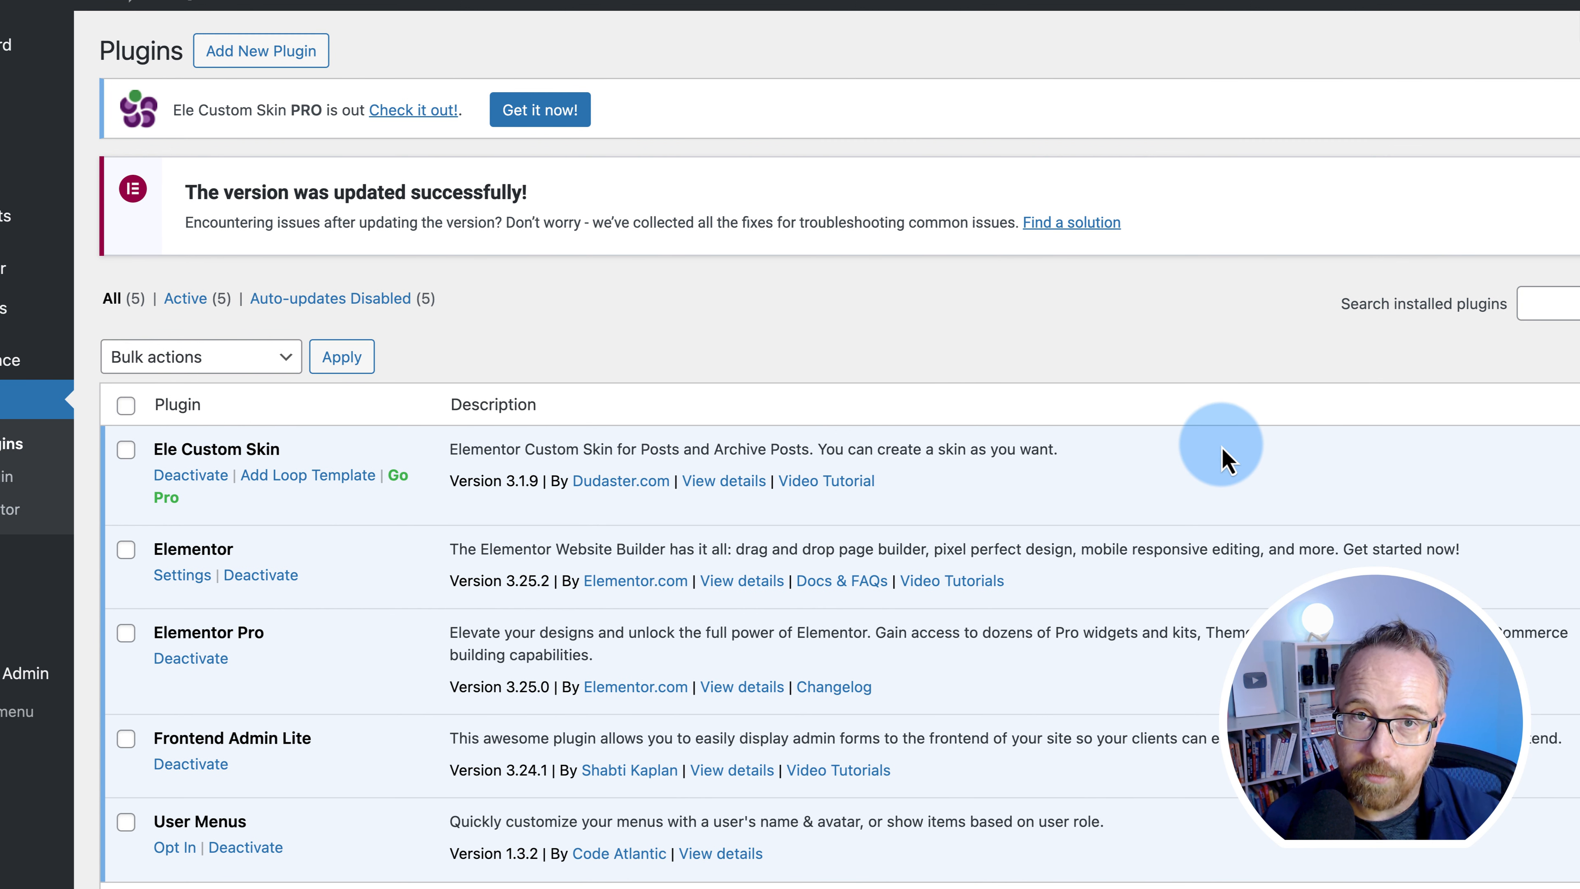
- Create a new Frontend Admin form of type New Post Form, titled New Post Form, and save it
mouse_move(25, 673)
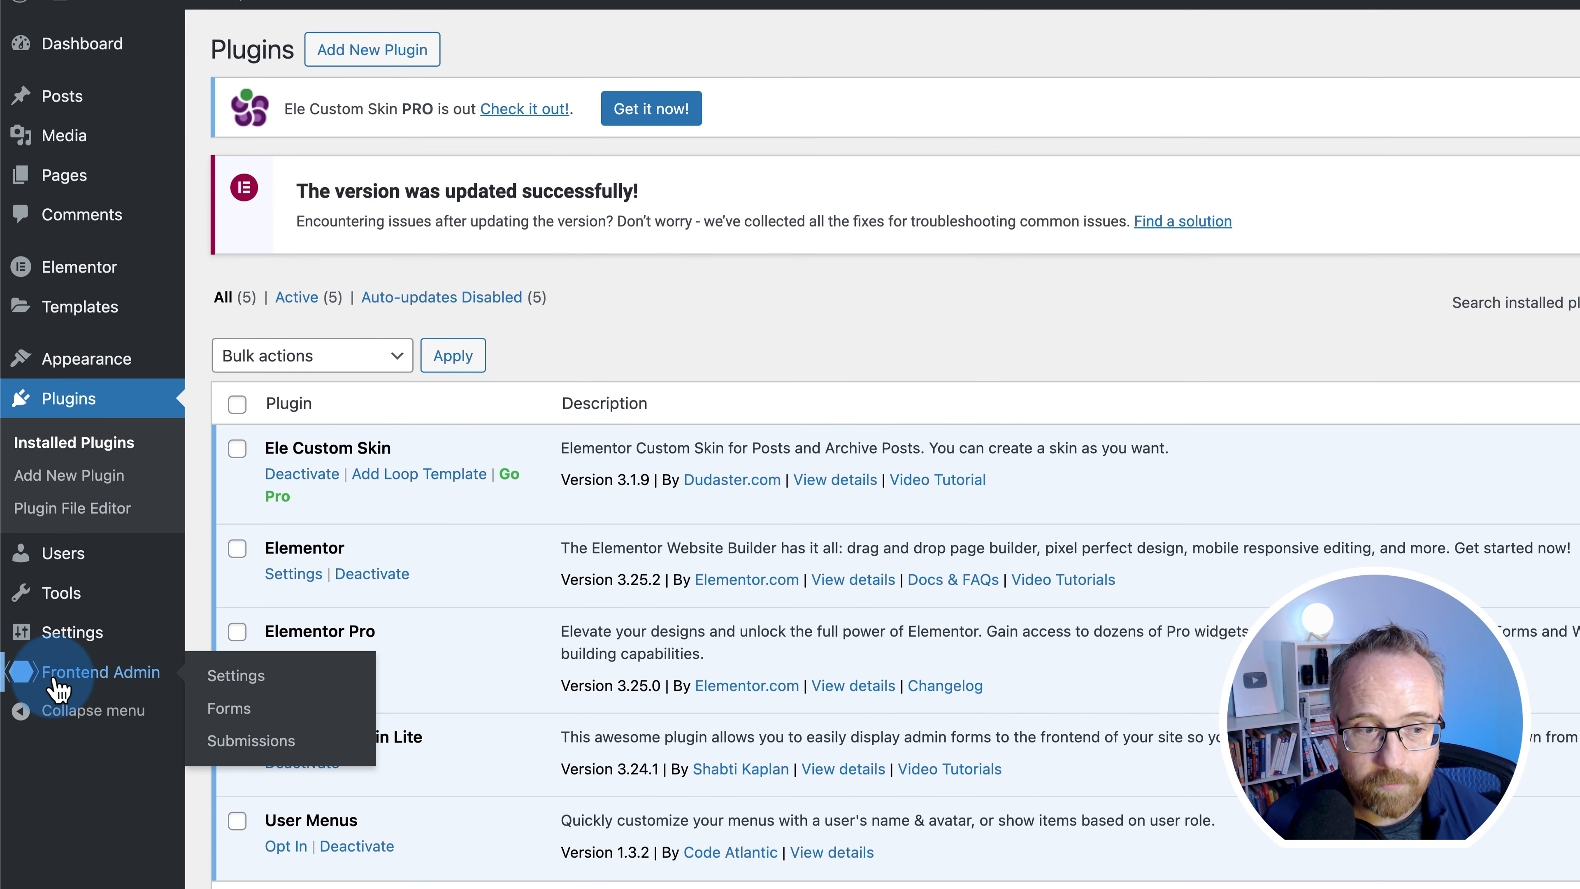
left_click(222, 715)
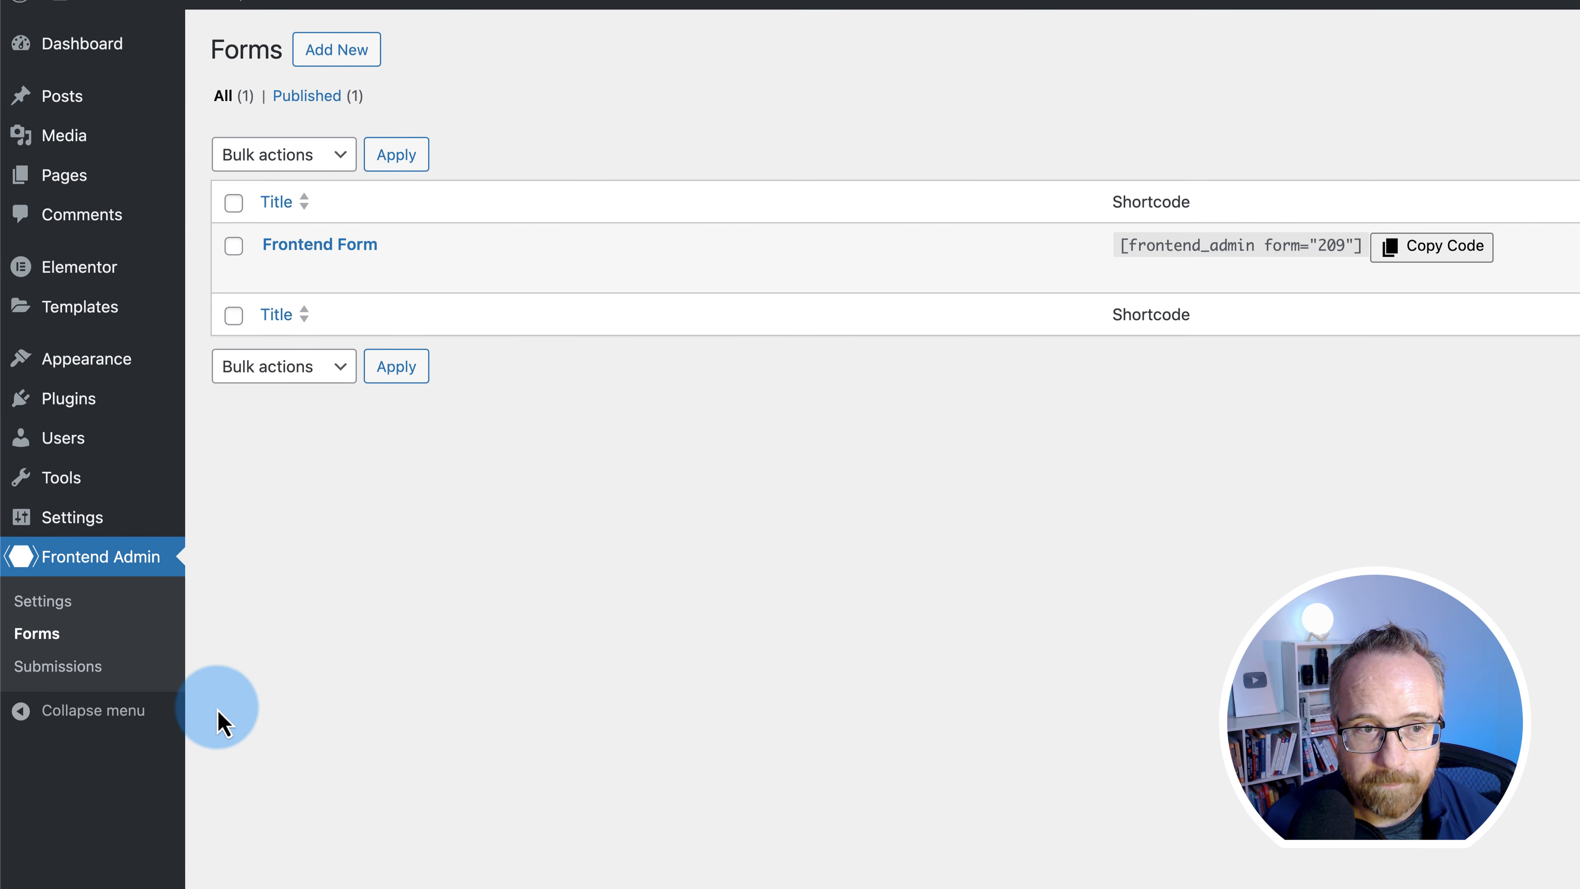
left_click(344, 56)
left_click(407, 218)
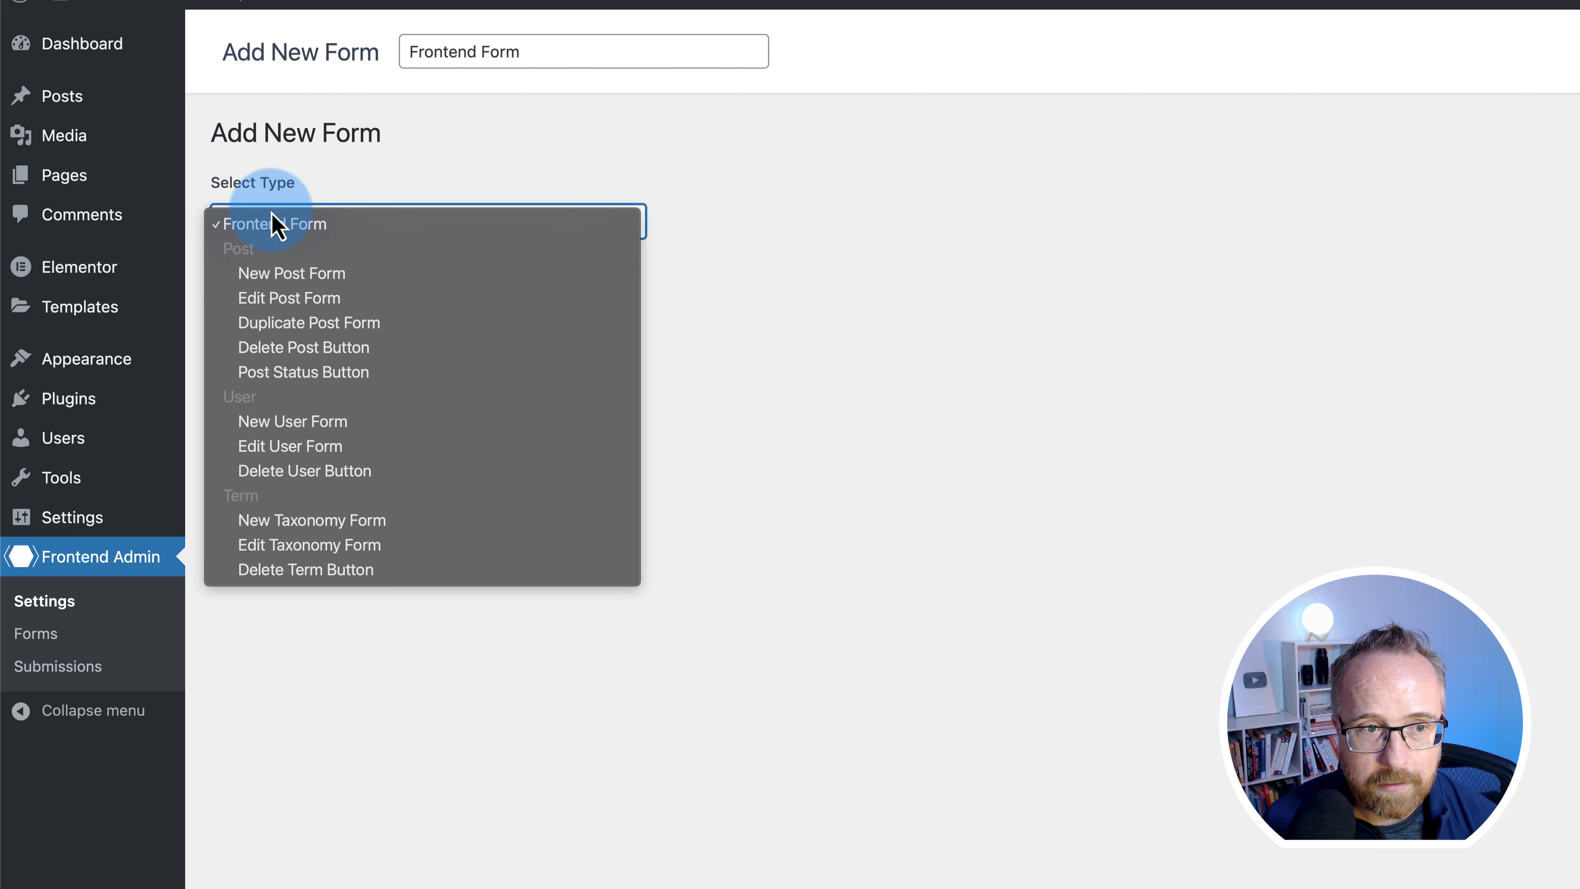
left_click(319, 277)
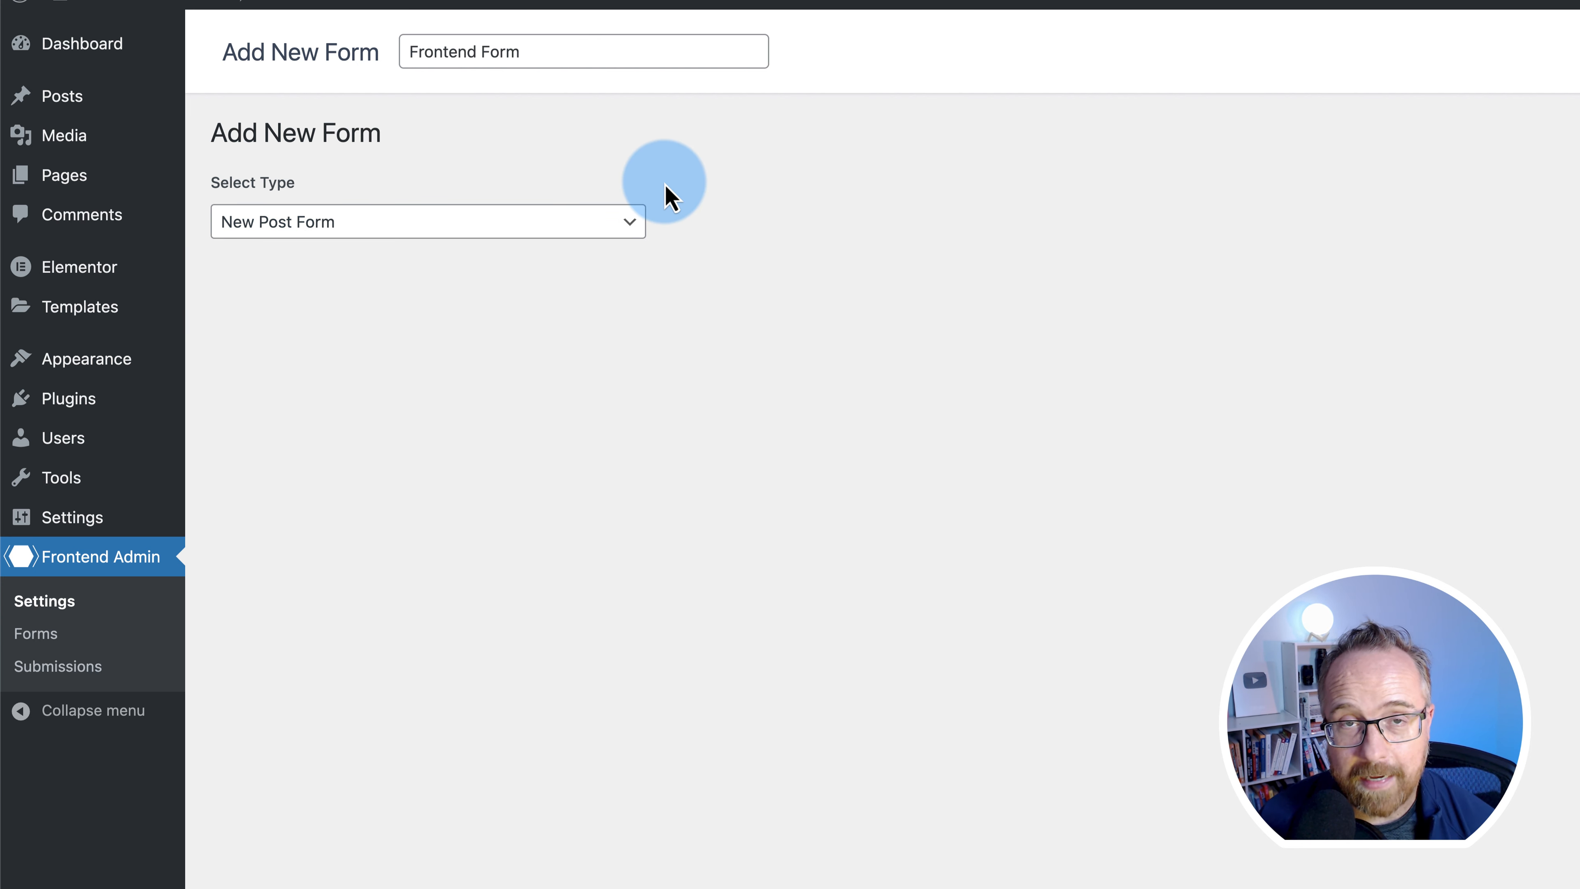
left_click_drag(412, 50, 563, 46)
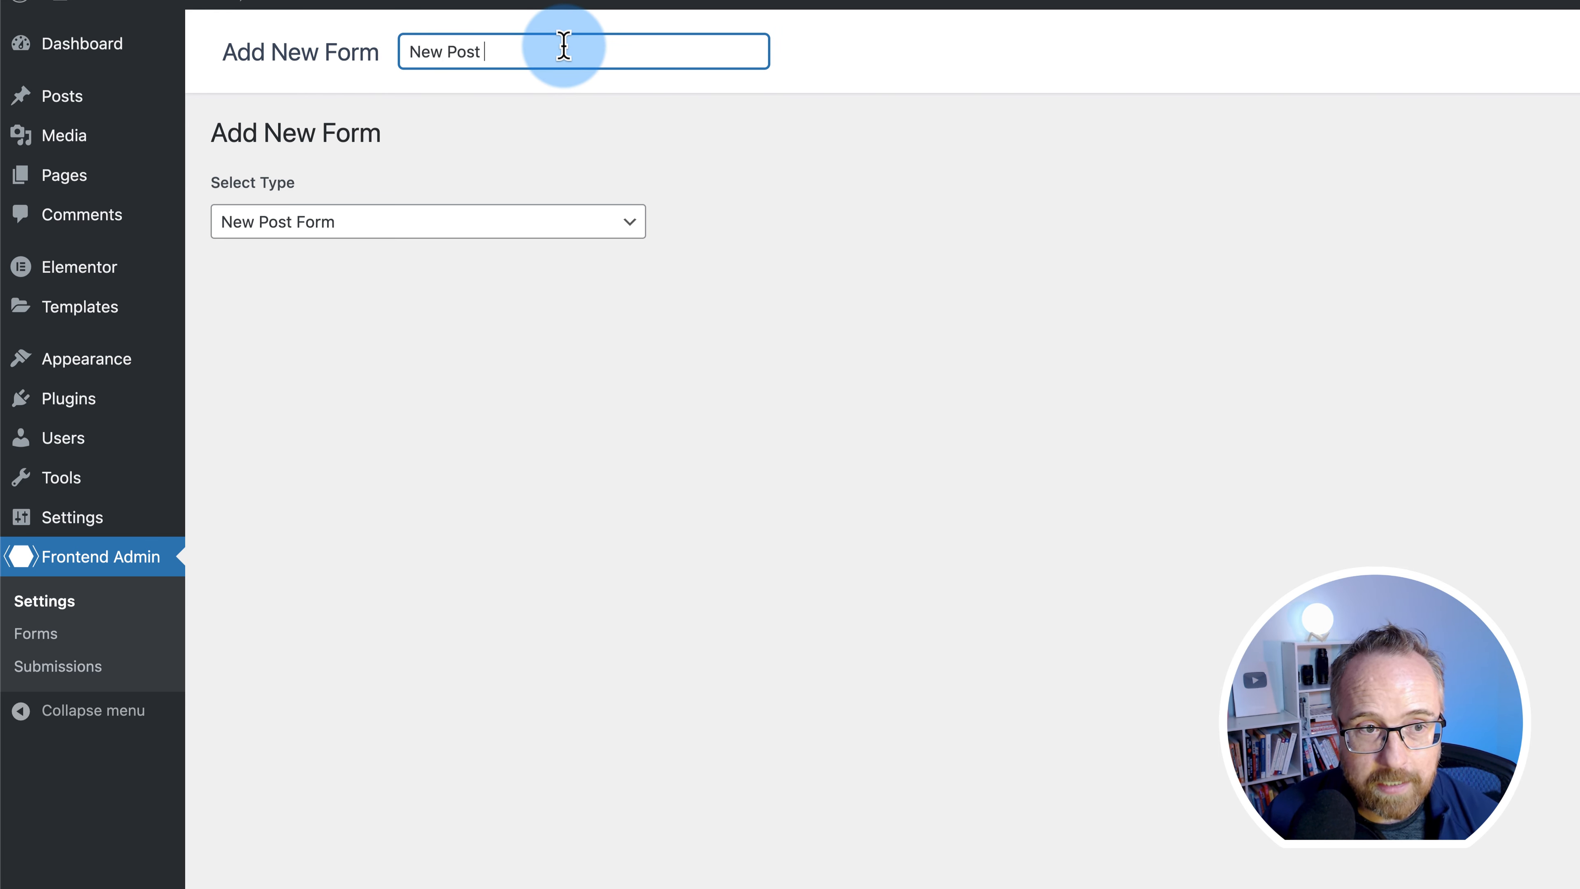
left_click(382, 119)
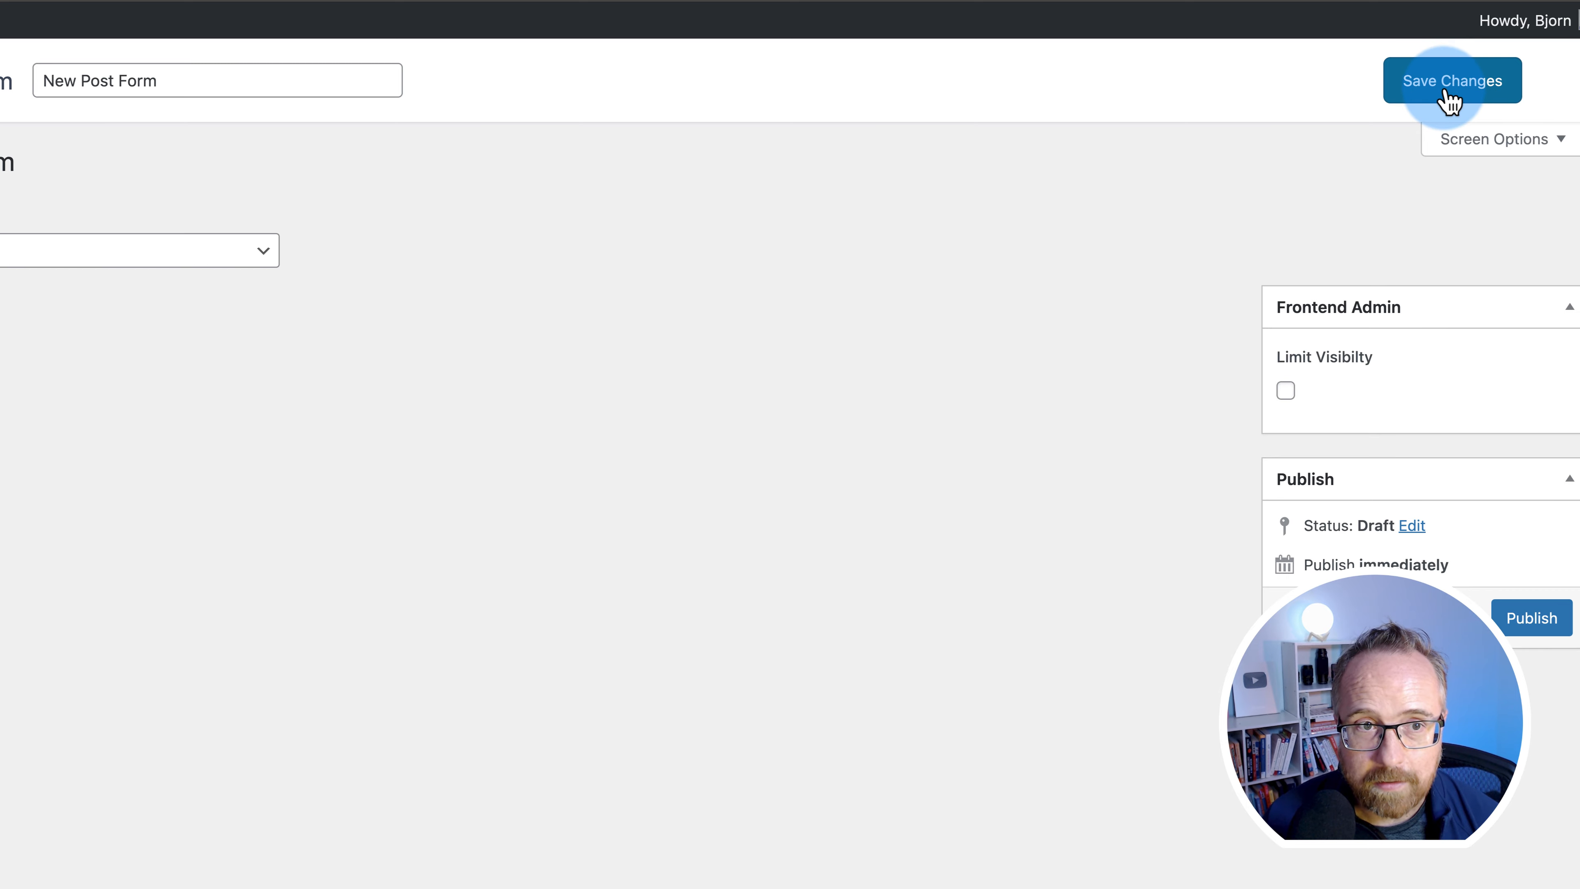
left_click(1450, 100)
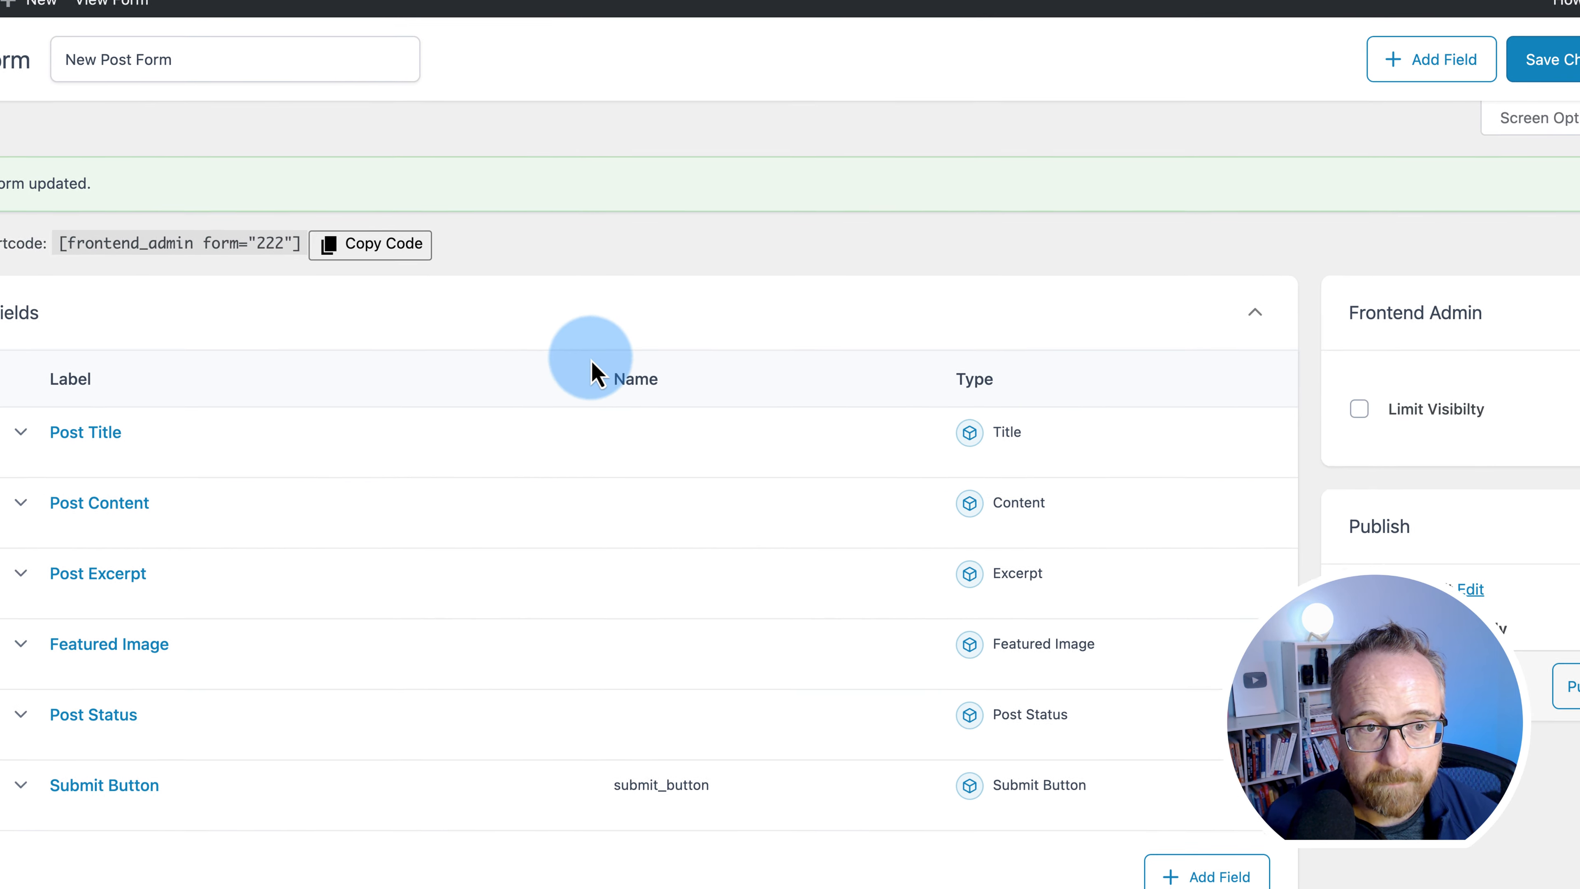
- Save and publish the form, then copy its shortcode [frontend_admin form="222"]
scroll(104, 315, "down", 5)
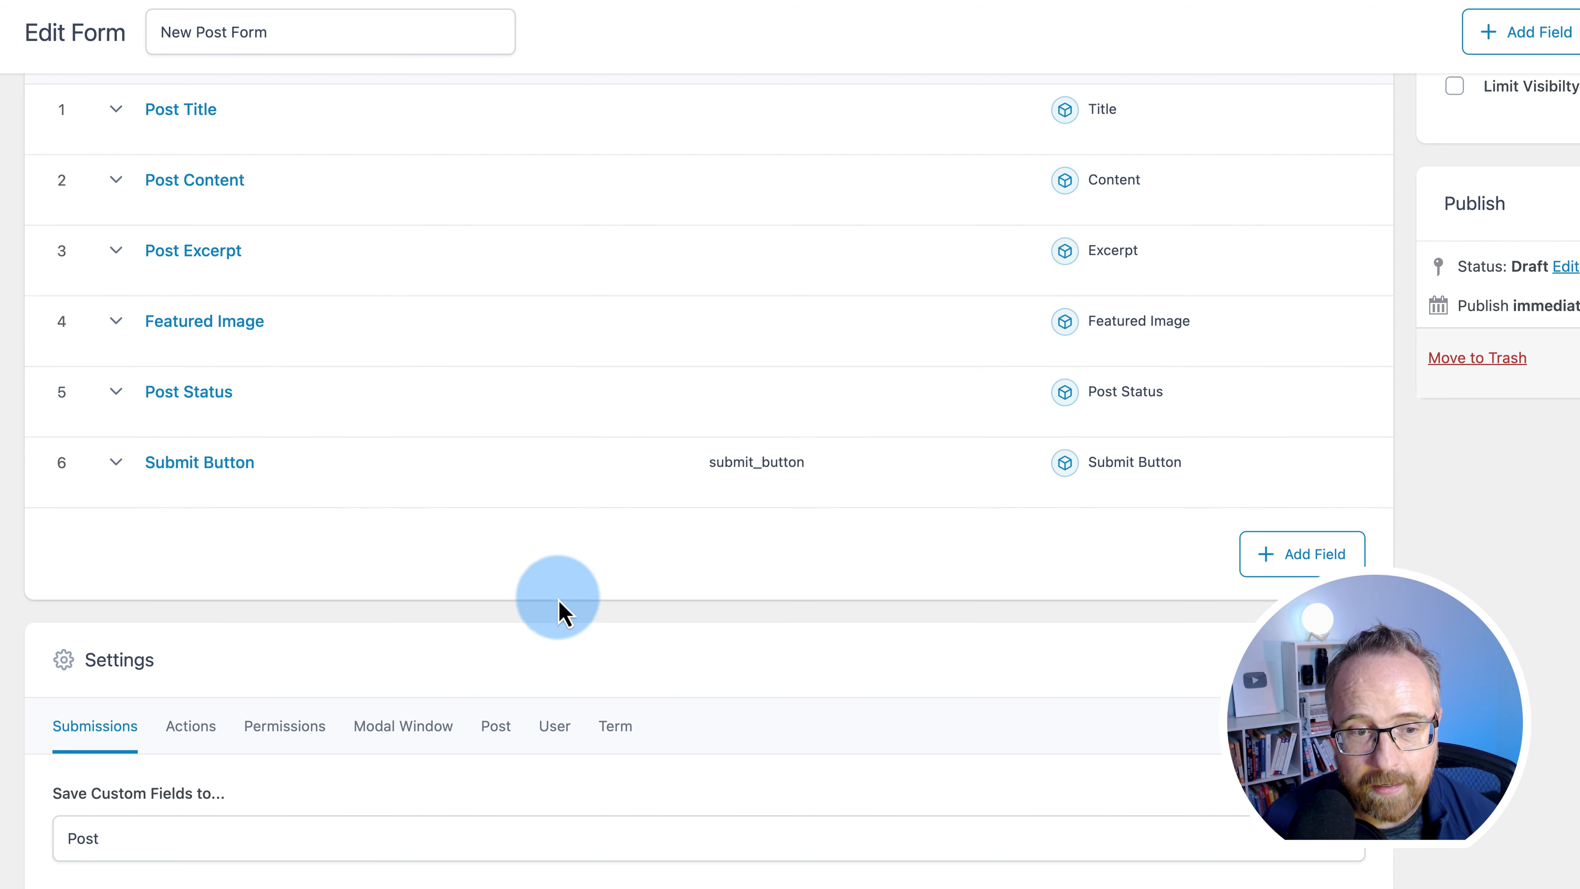
scroll(336, 504, "up", 3)
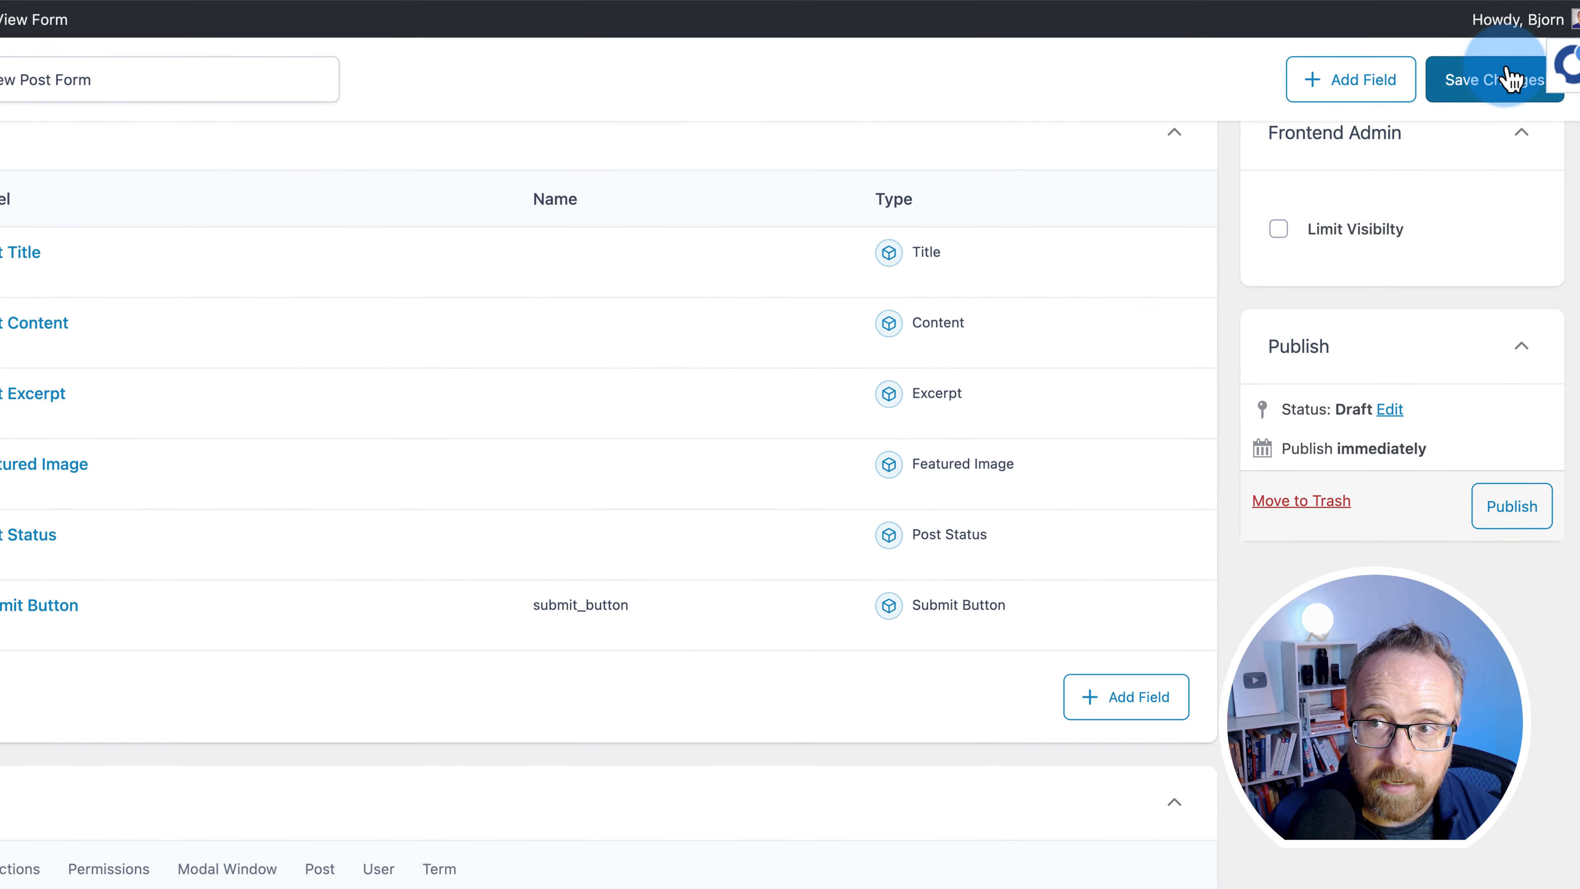
left_click(1499, 79)
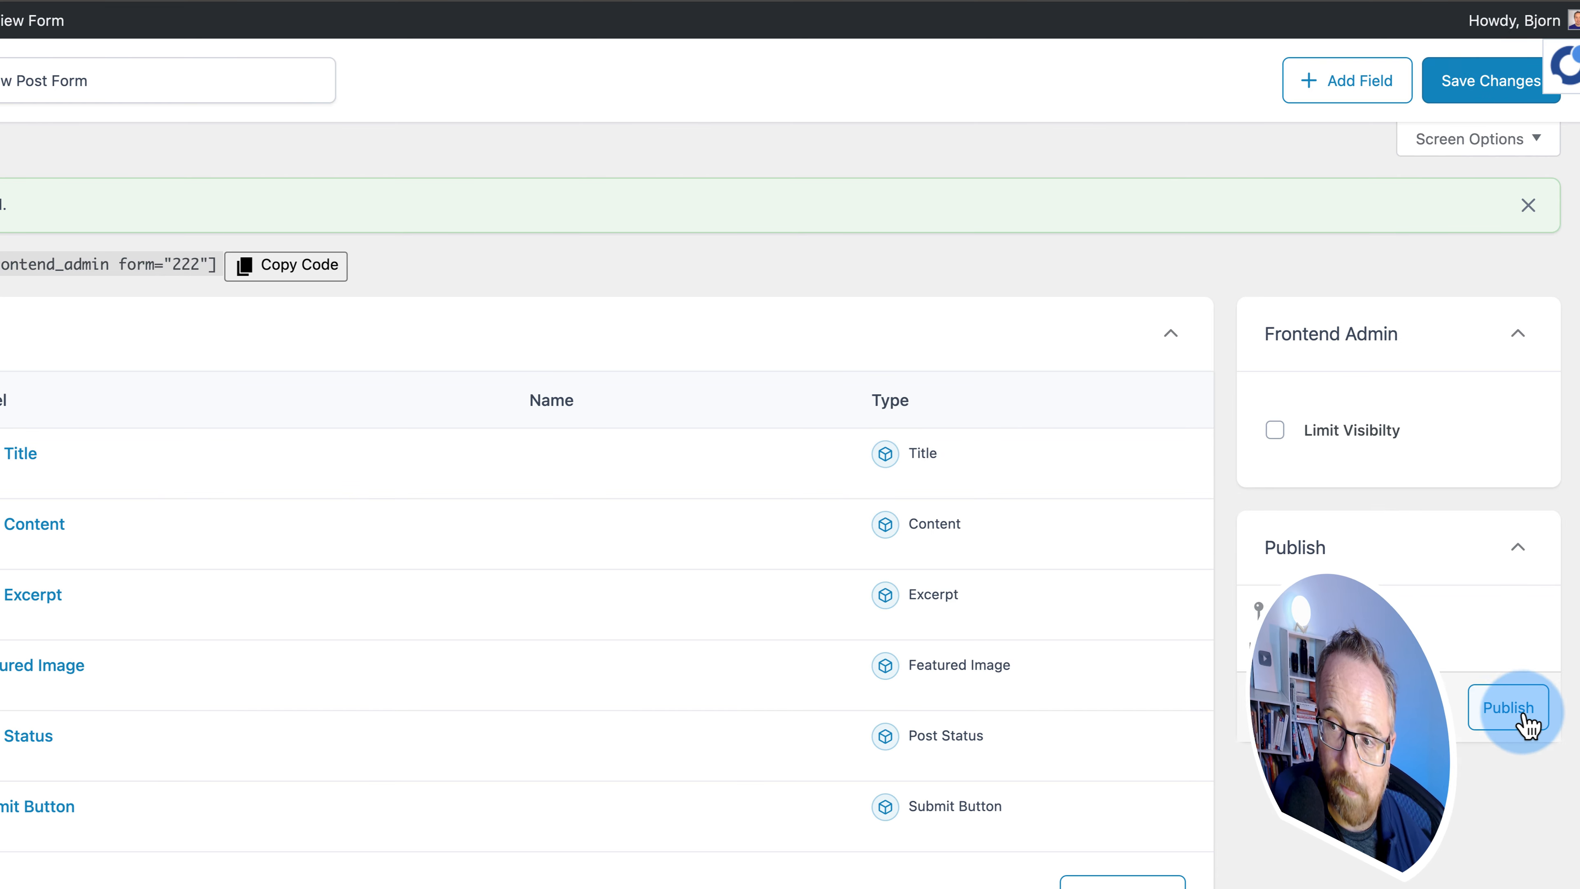
left_click(1525, 723)
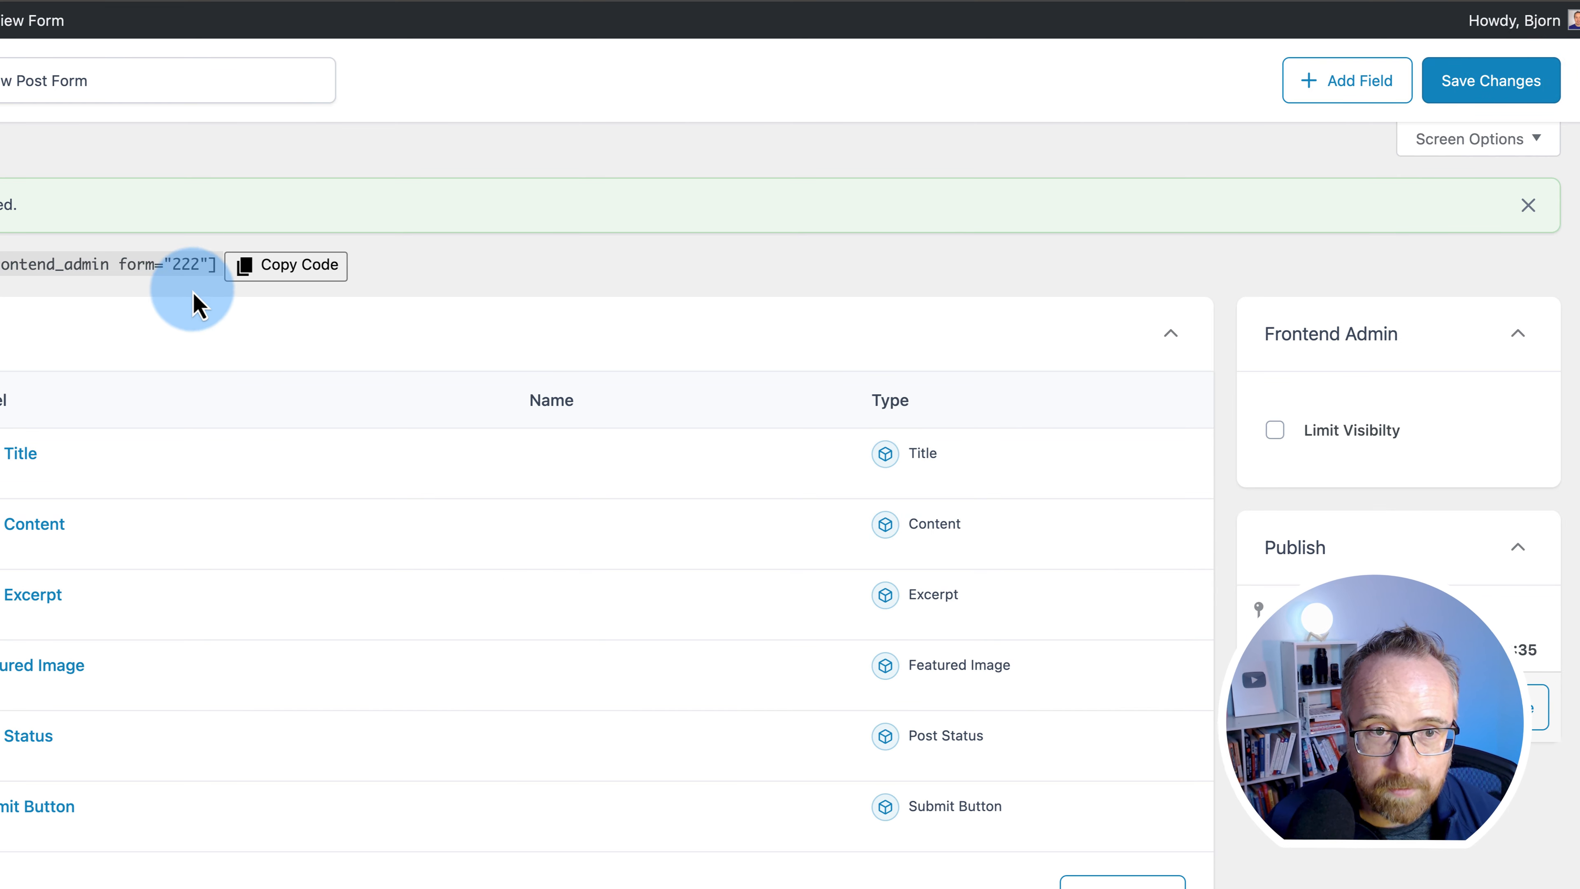
left_click_drag(230, 280, 4, 275)
right_click(3, 274)
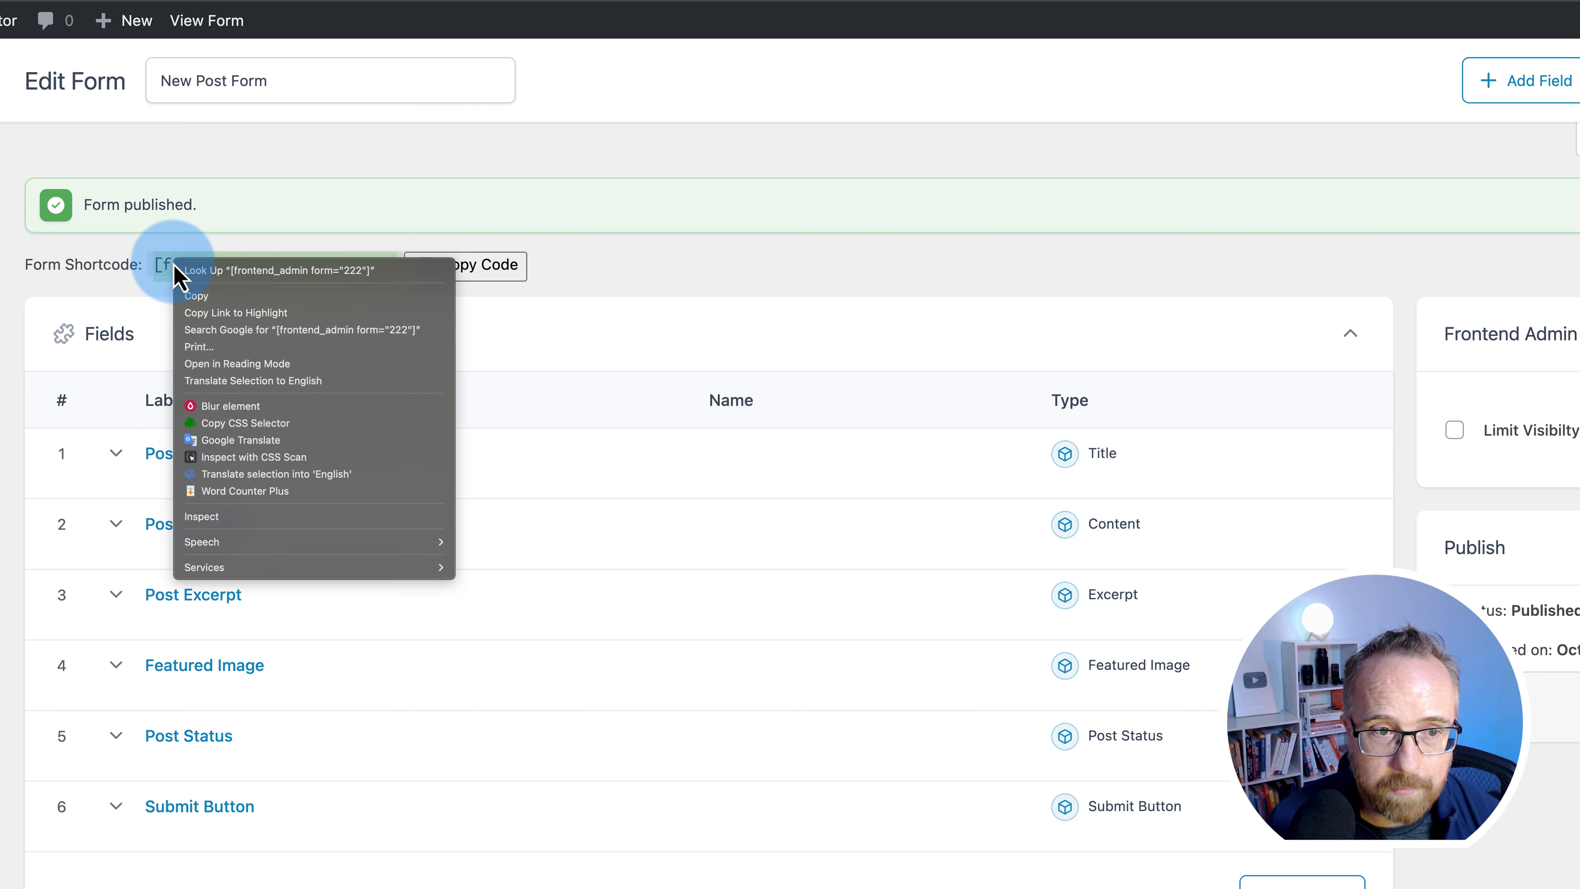
left_click(213, 296)
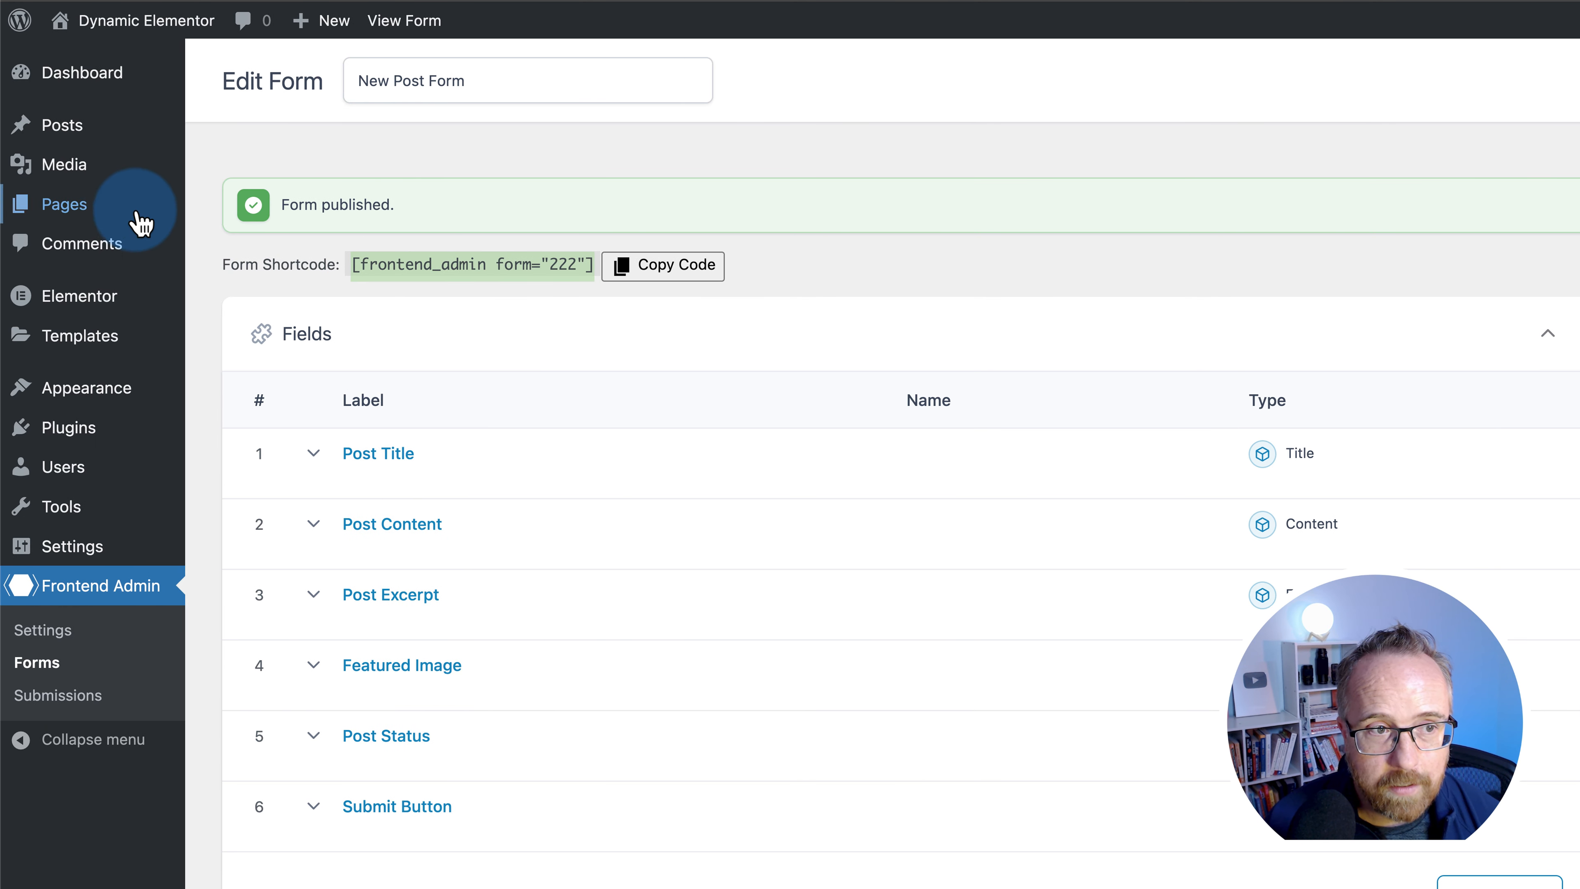
- Publish a new page titled 'Create A New Post' containing a Shortcode block with the form shortcode
mouse_move(100, 218)
left_click(274, 252)
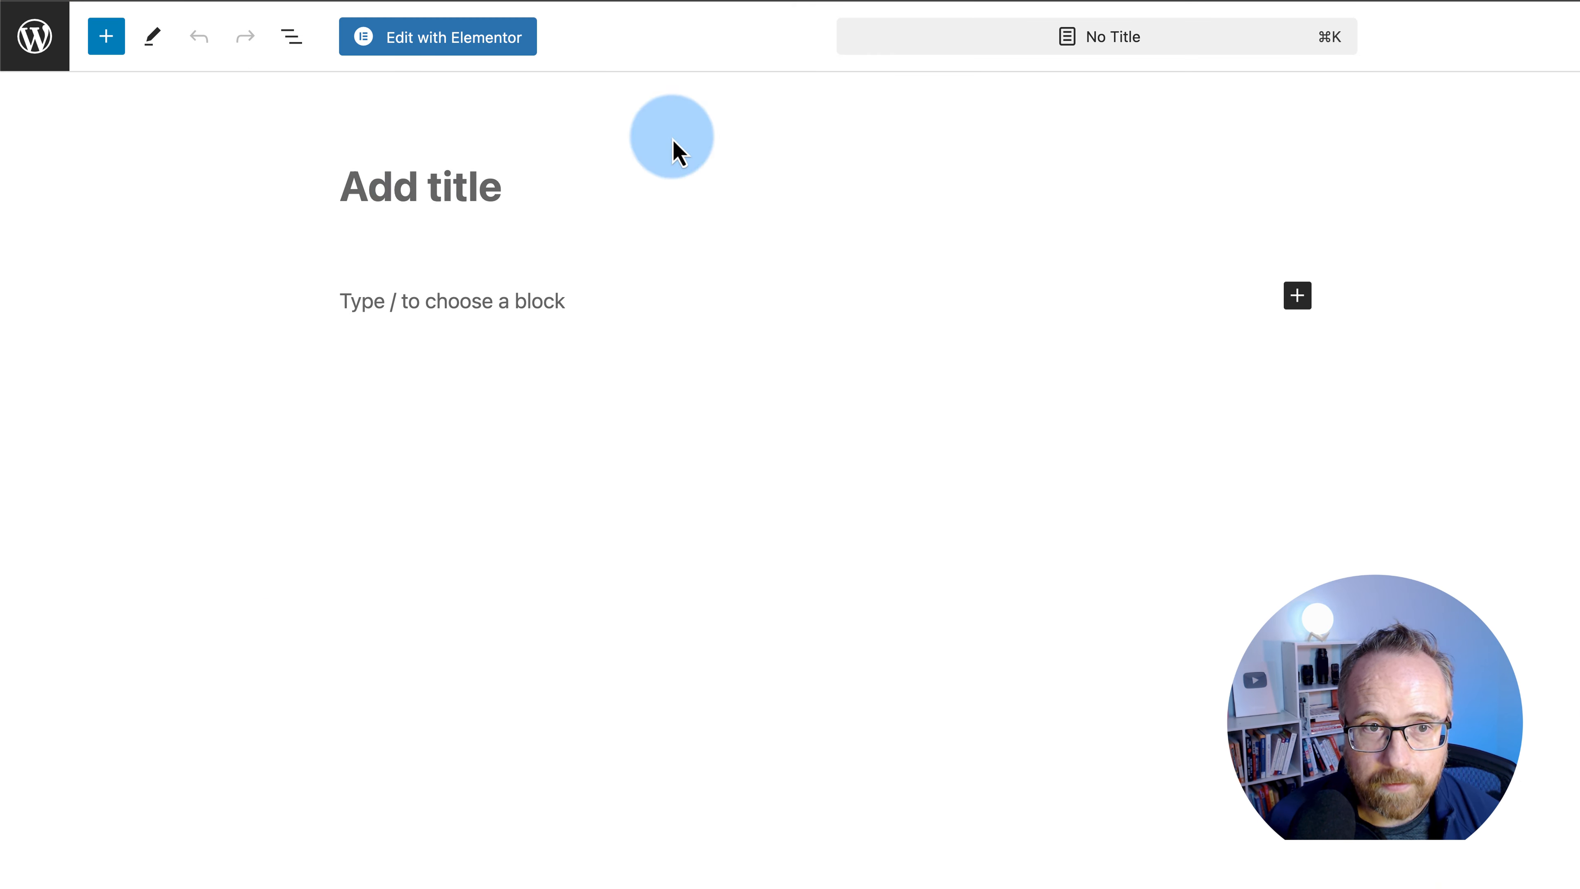
type("Create A New Post")
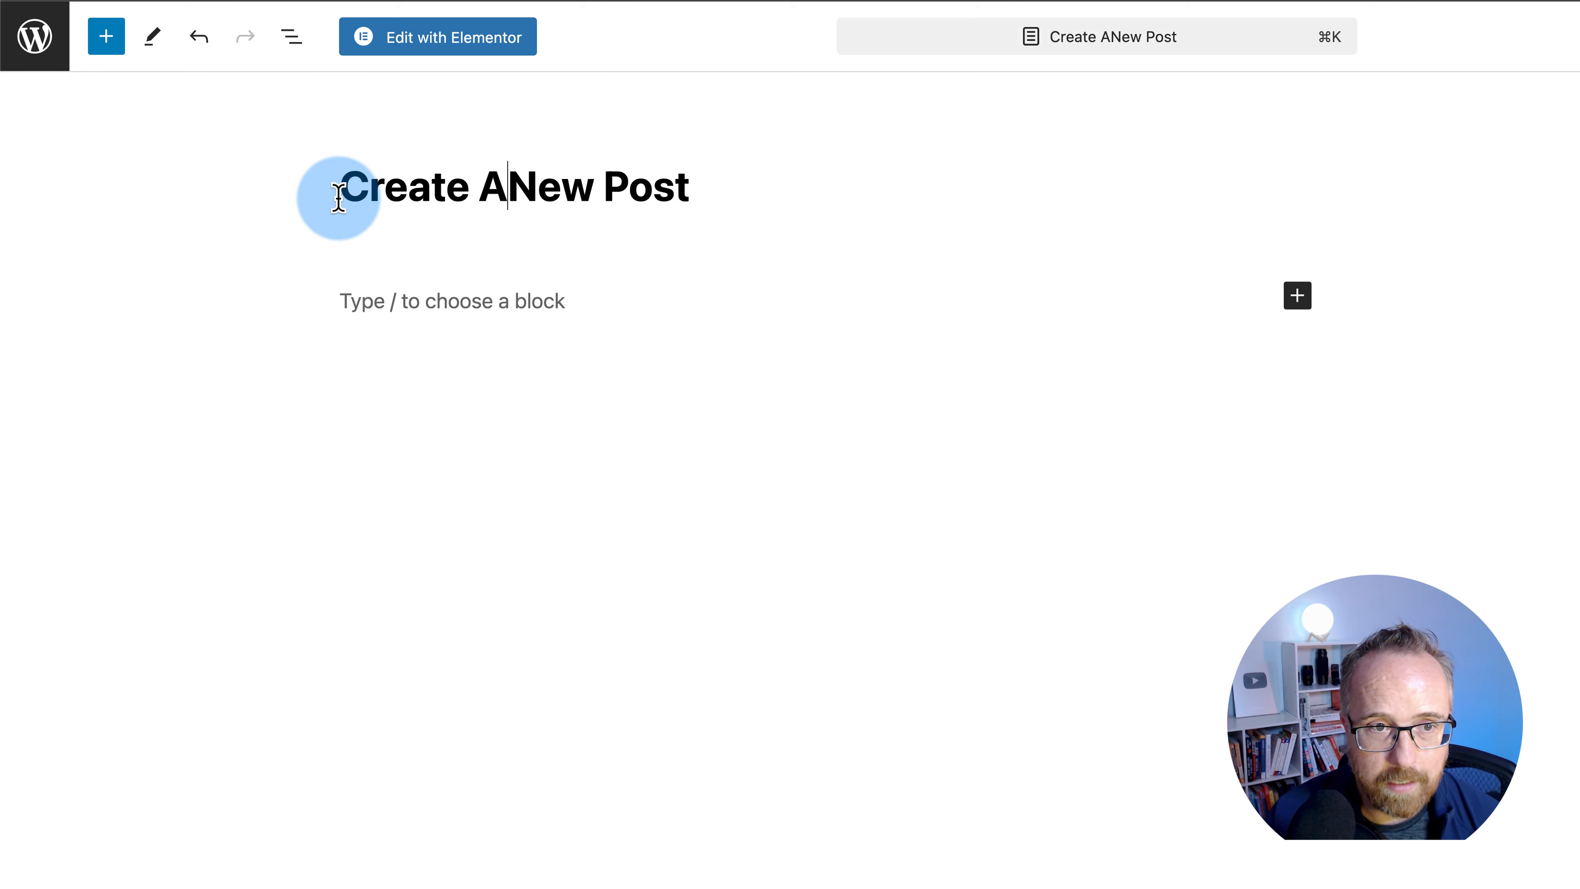
left_click(1297, 295)
left_click(1487, 454)
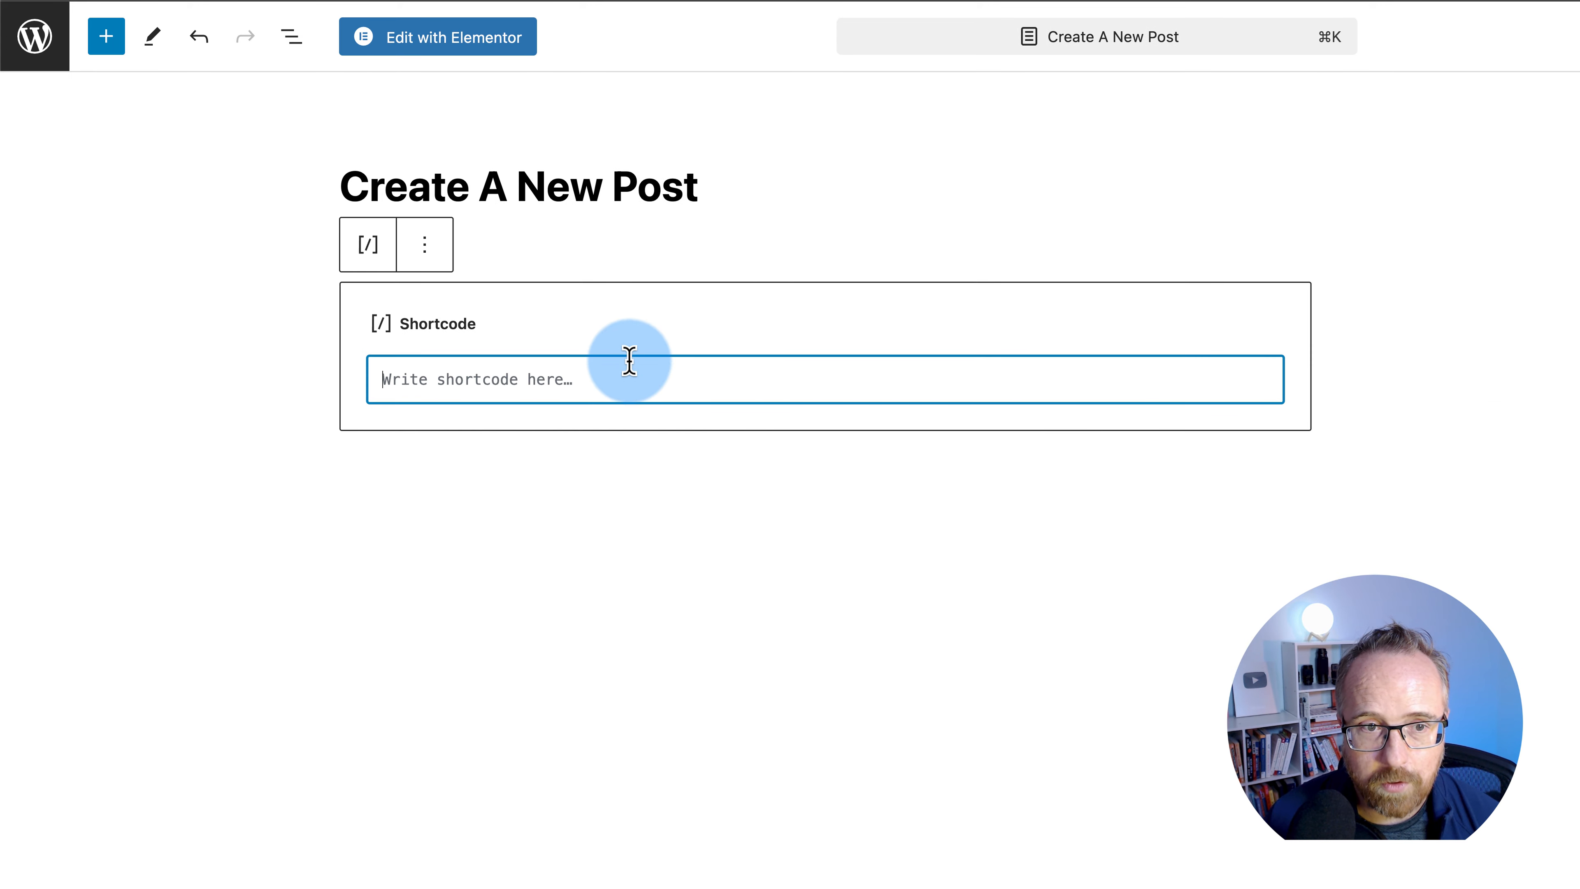
left_click(1430, 39)
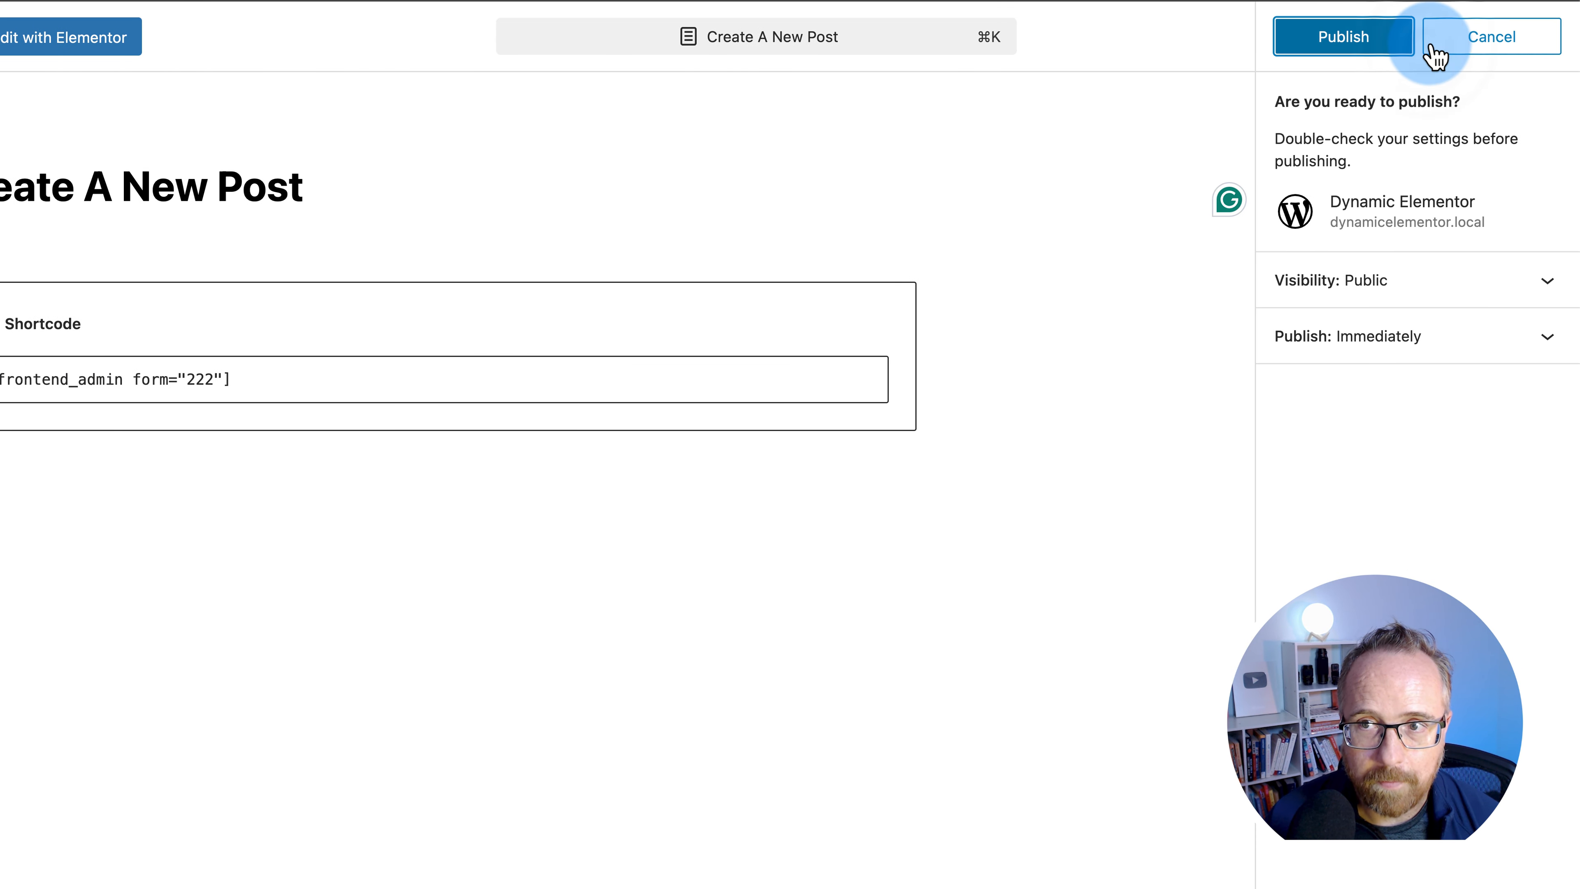
left_click(1358, 49)
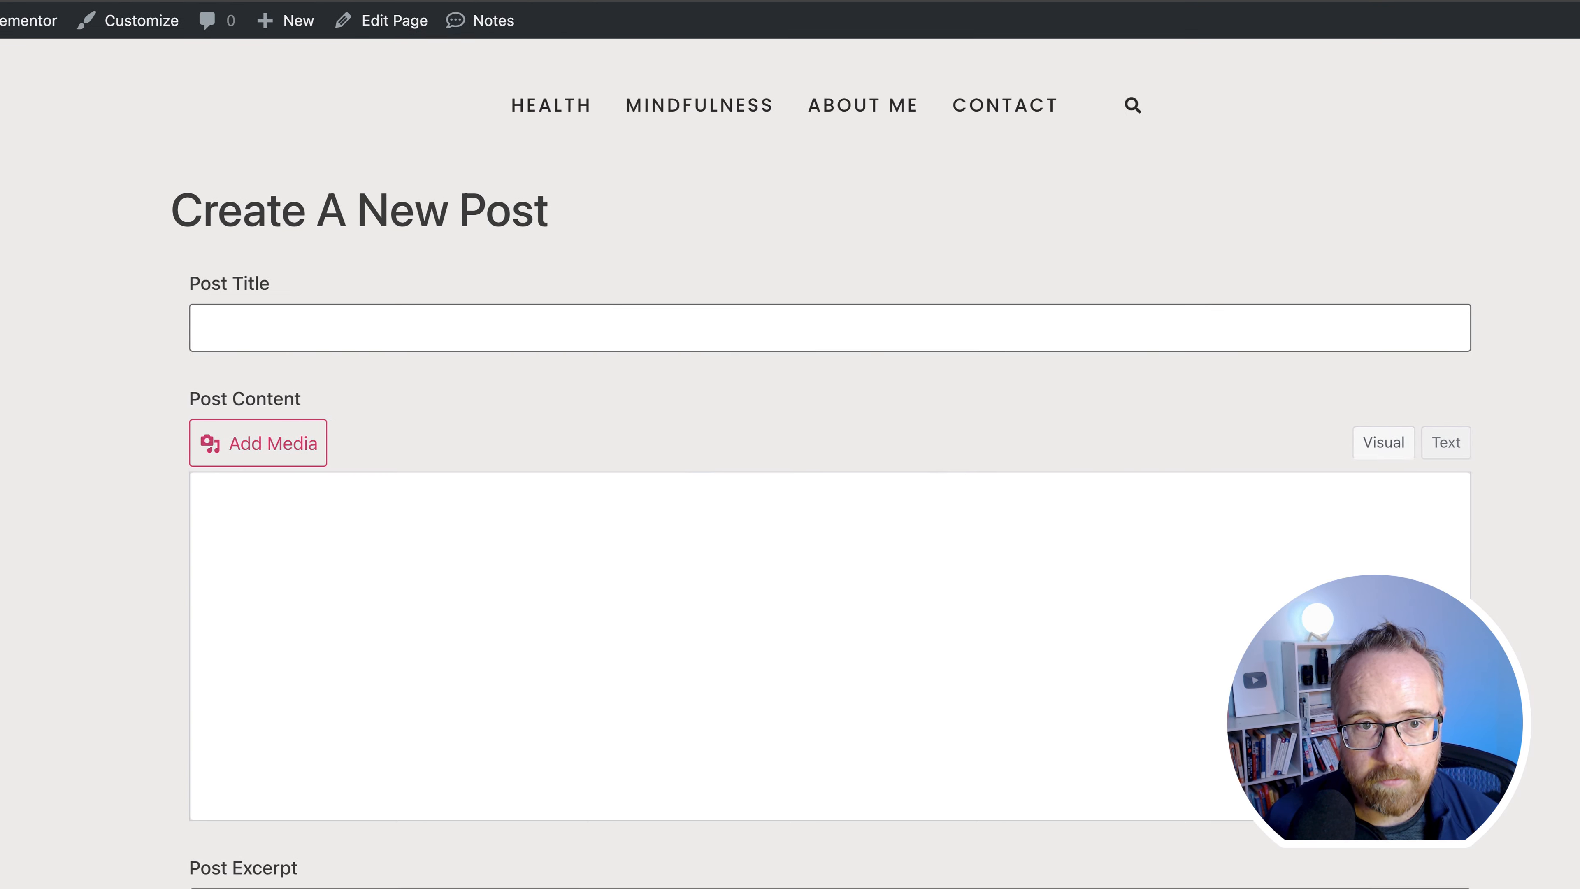
- Look over the published Create A New Post page
left_click_drag(187, 210, 663, 262)
scroll(87, 523, "down", 10)
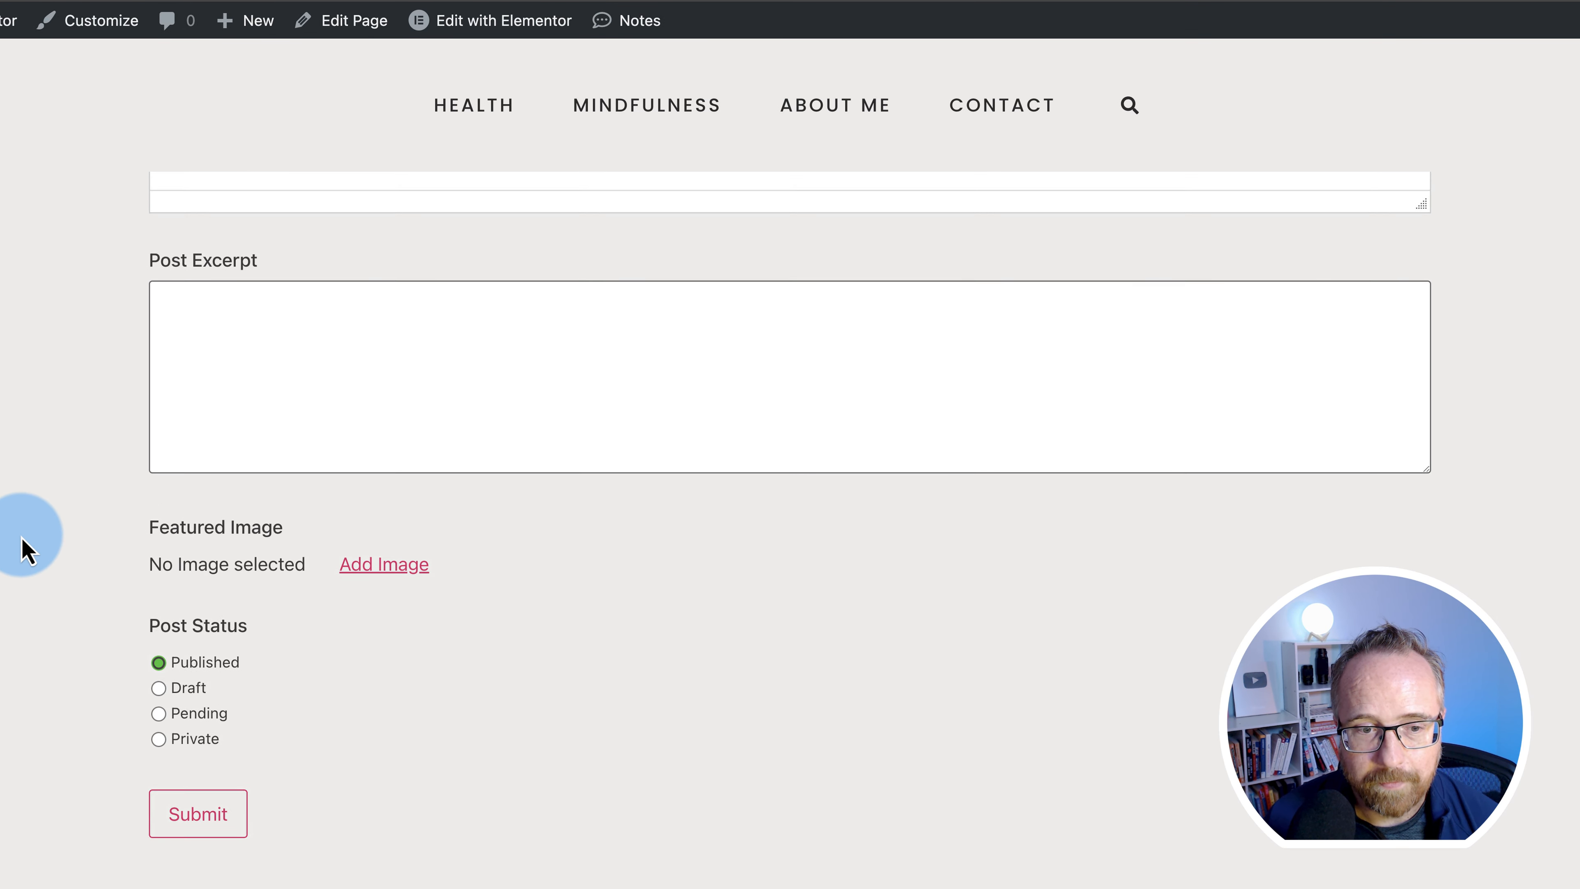
scroll(352, 706, "down", 3)
scroll(353, 706, "up", 12)
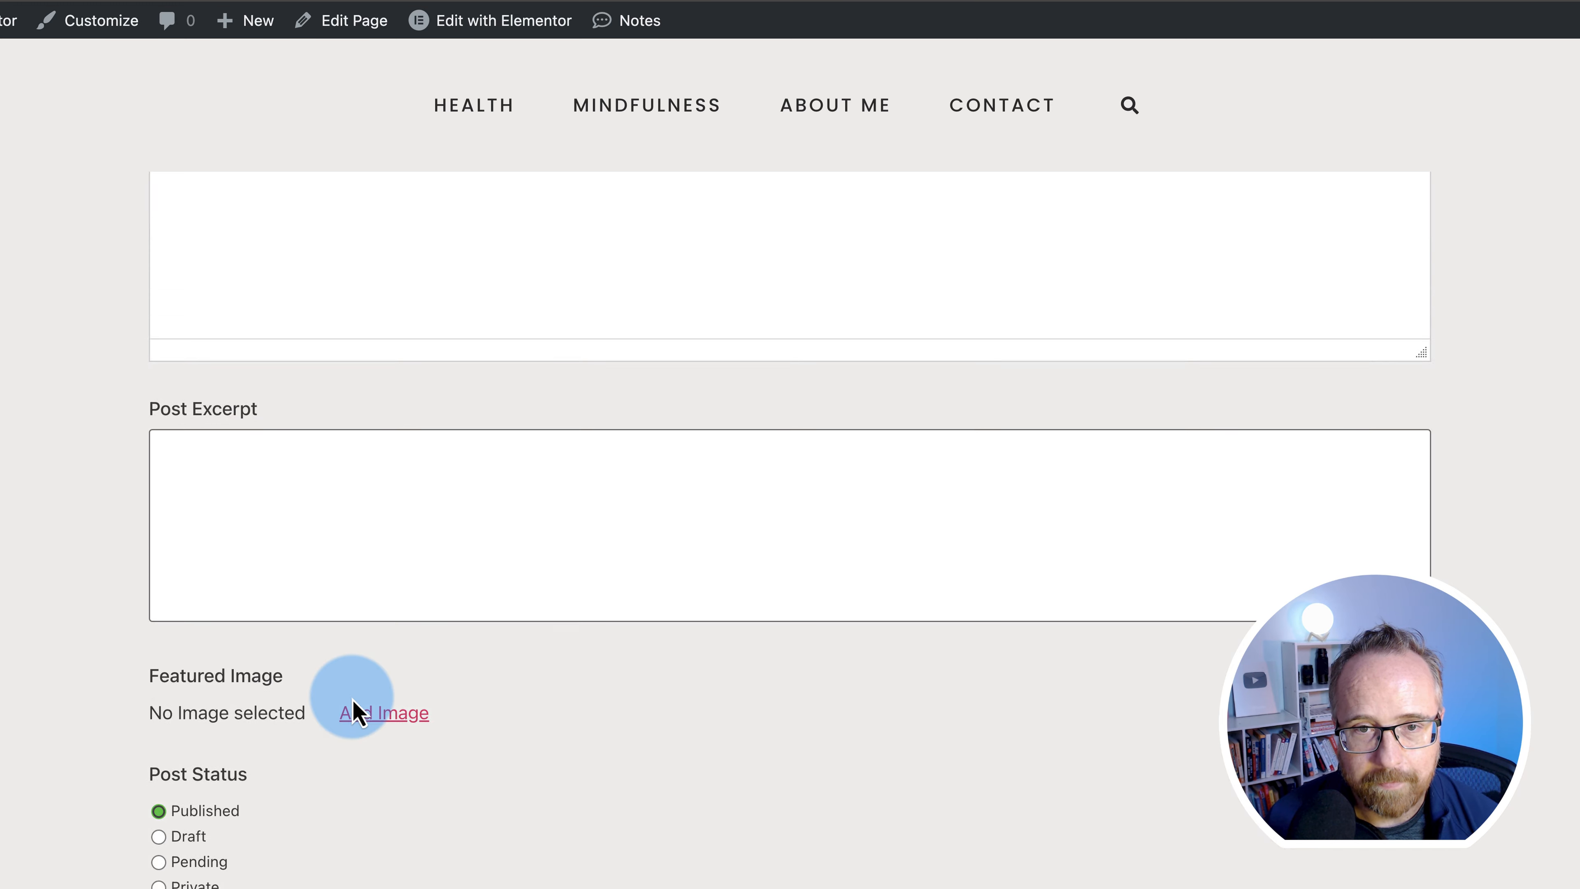
left_click(156, 491)
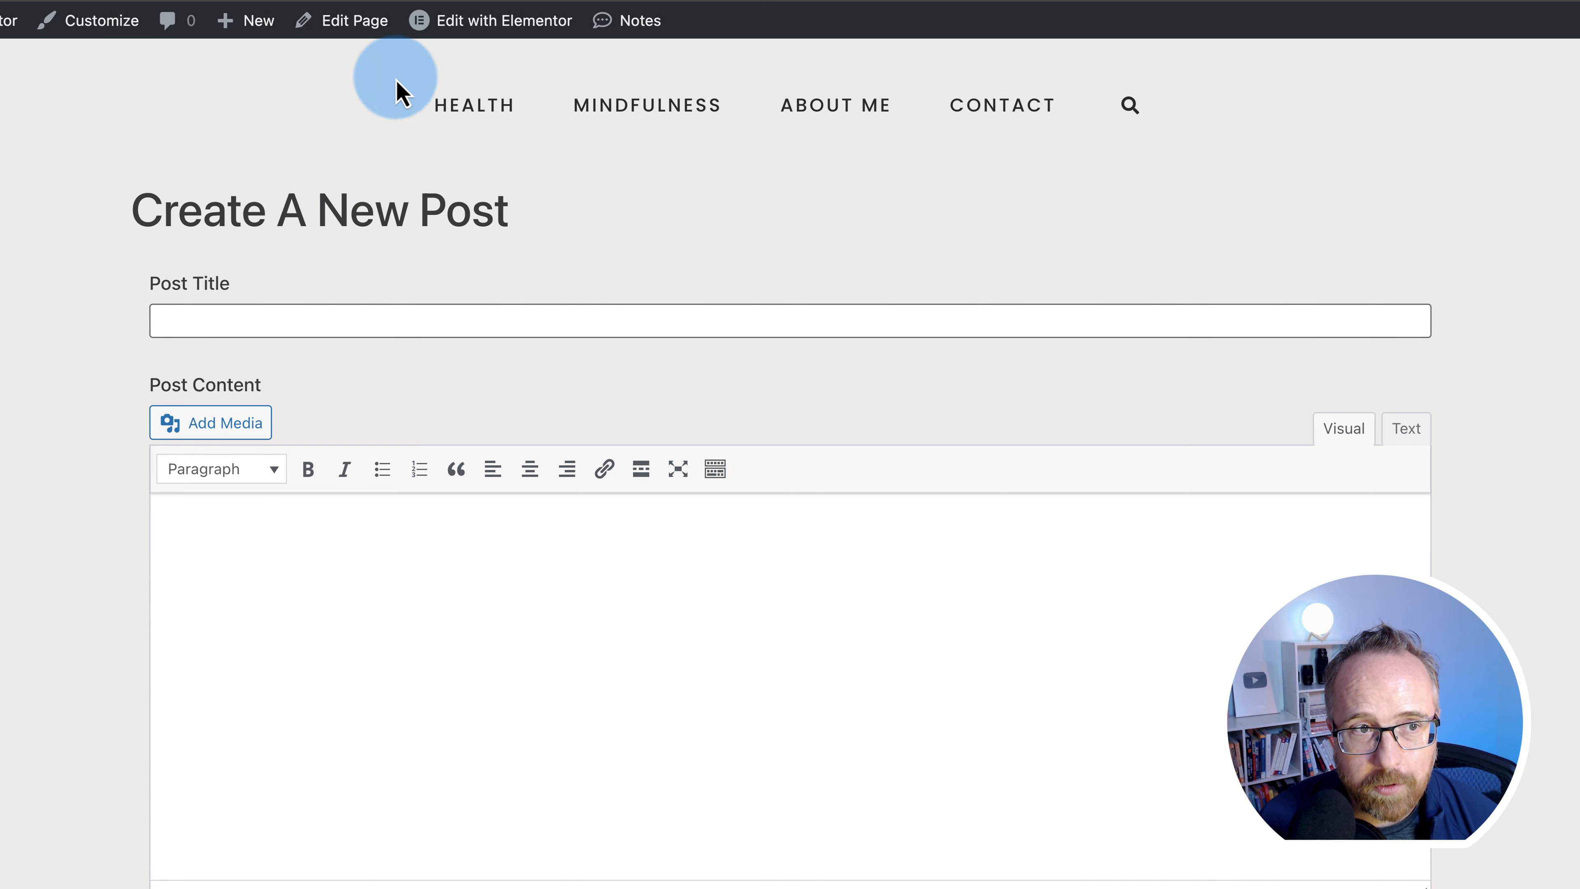
- Add the Create A New Post page to the navigation menu in Appearance > Menus
mouse_move(93, 34)
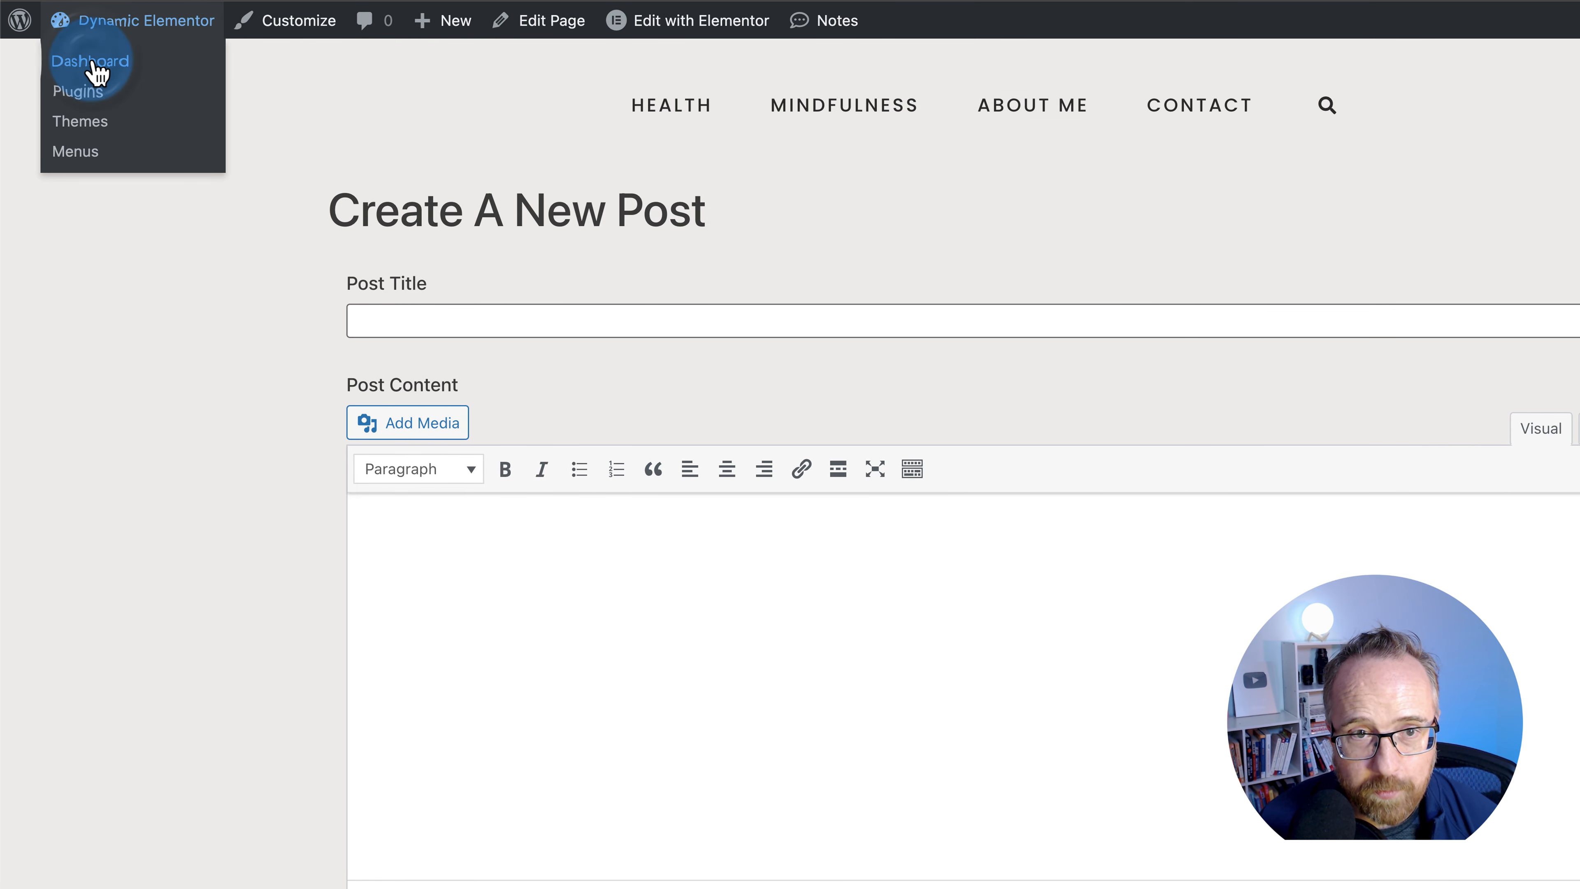
left_click(93, 62)
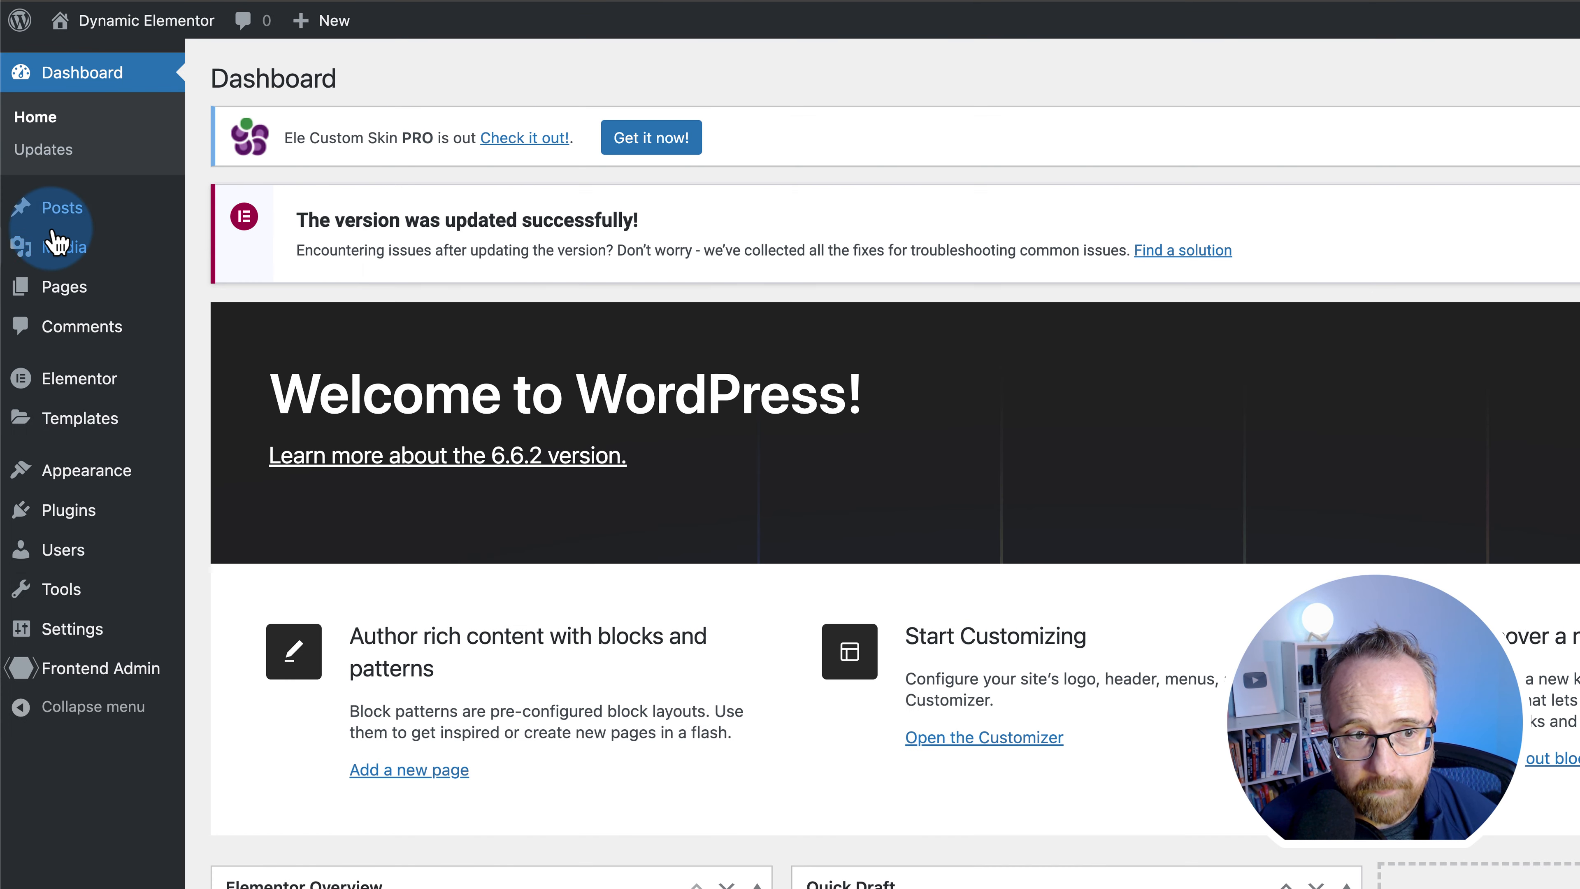
mouse_move(72, 488)
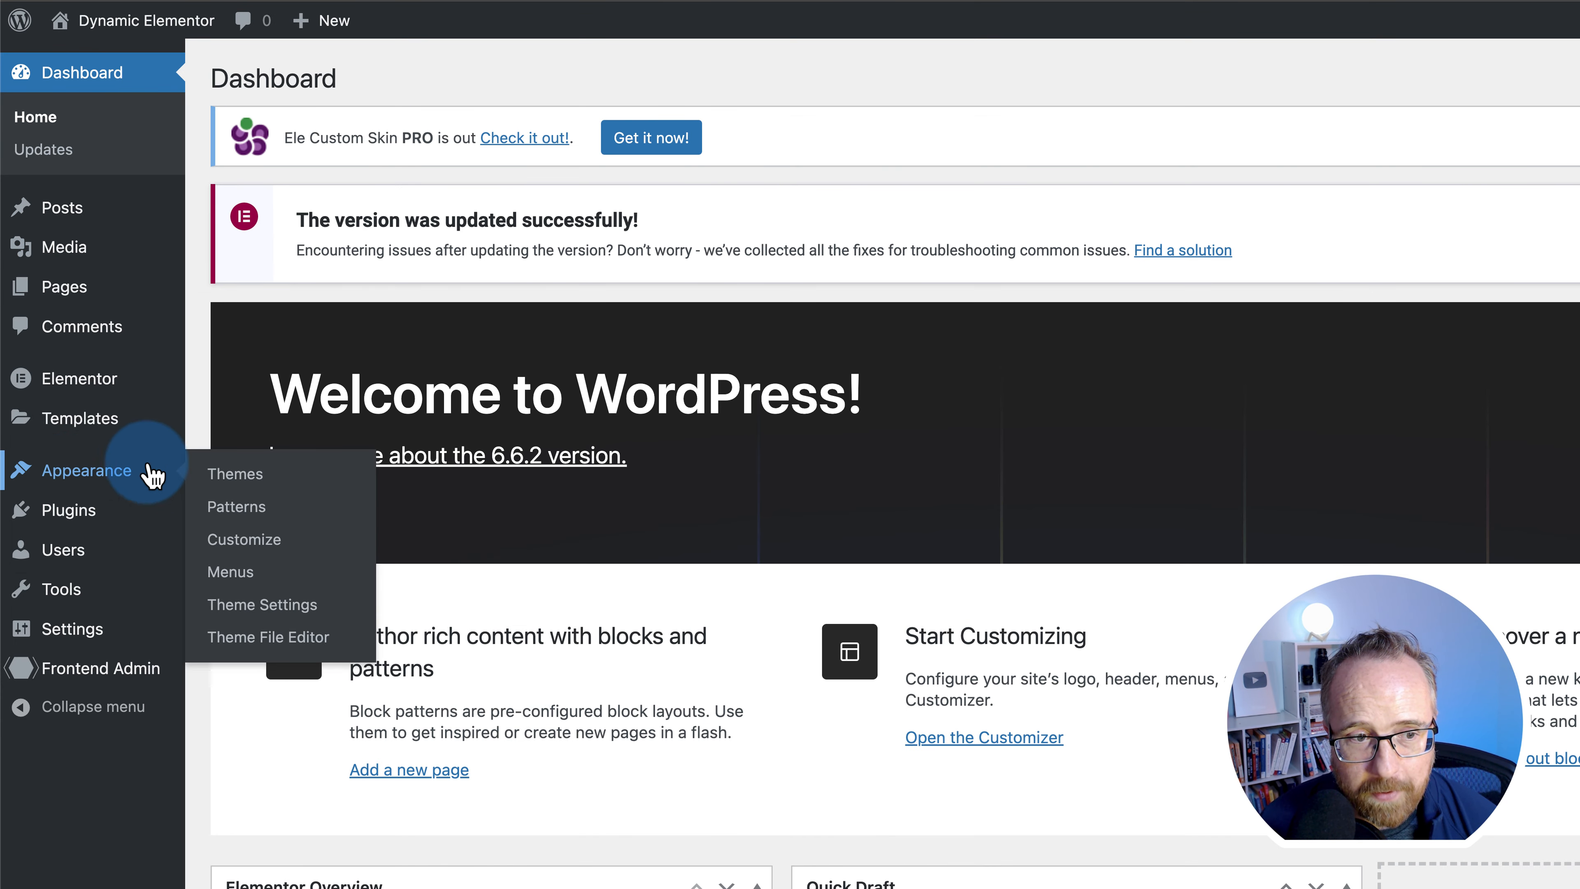
left_click(239, 575)
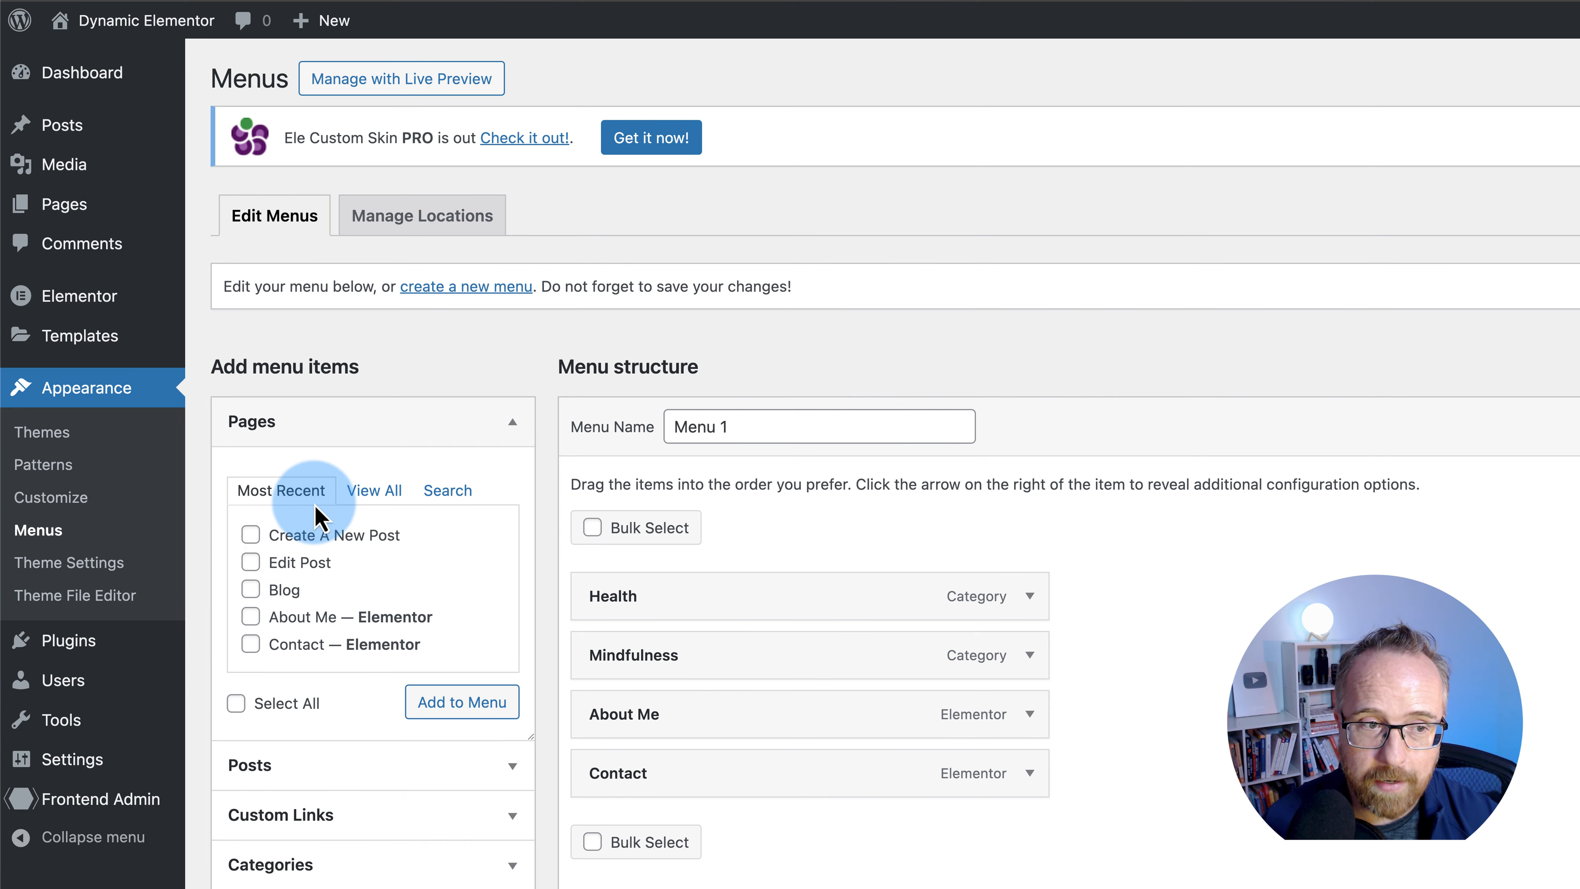
scroll(461, 601, "down", 2)
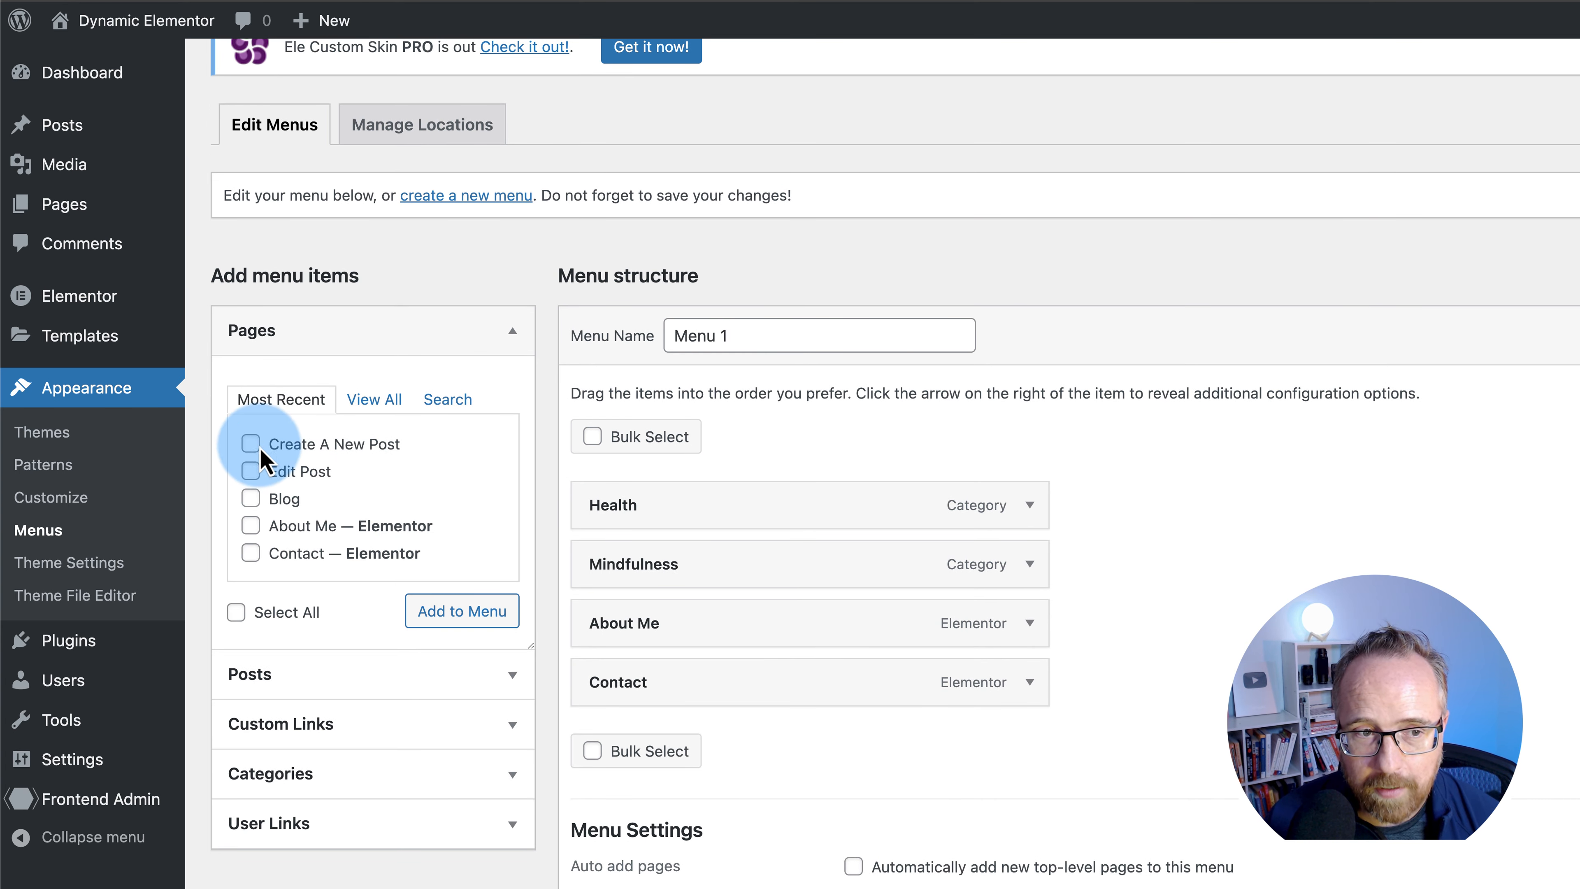
left_click(462, 613)
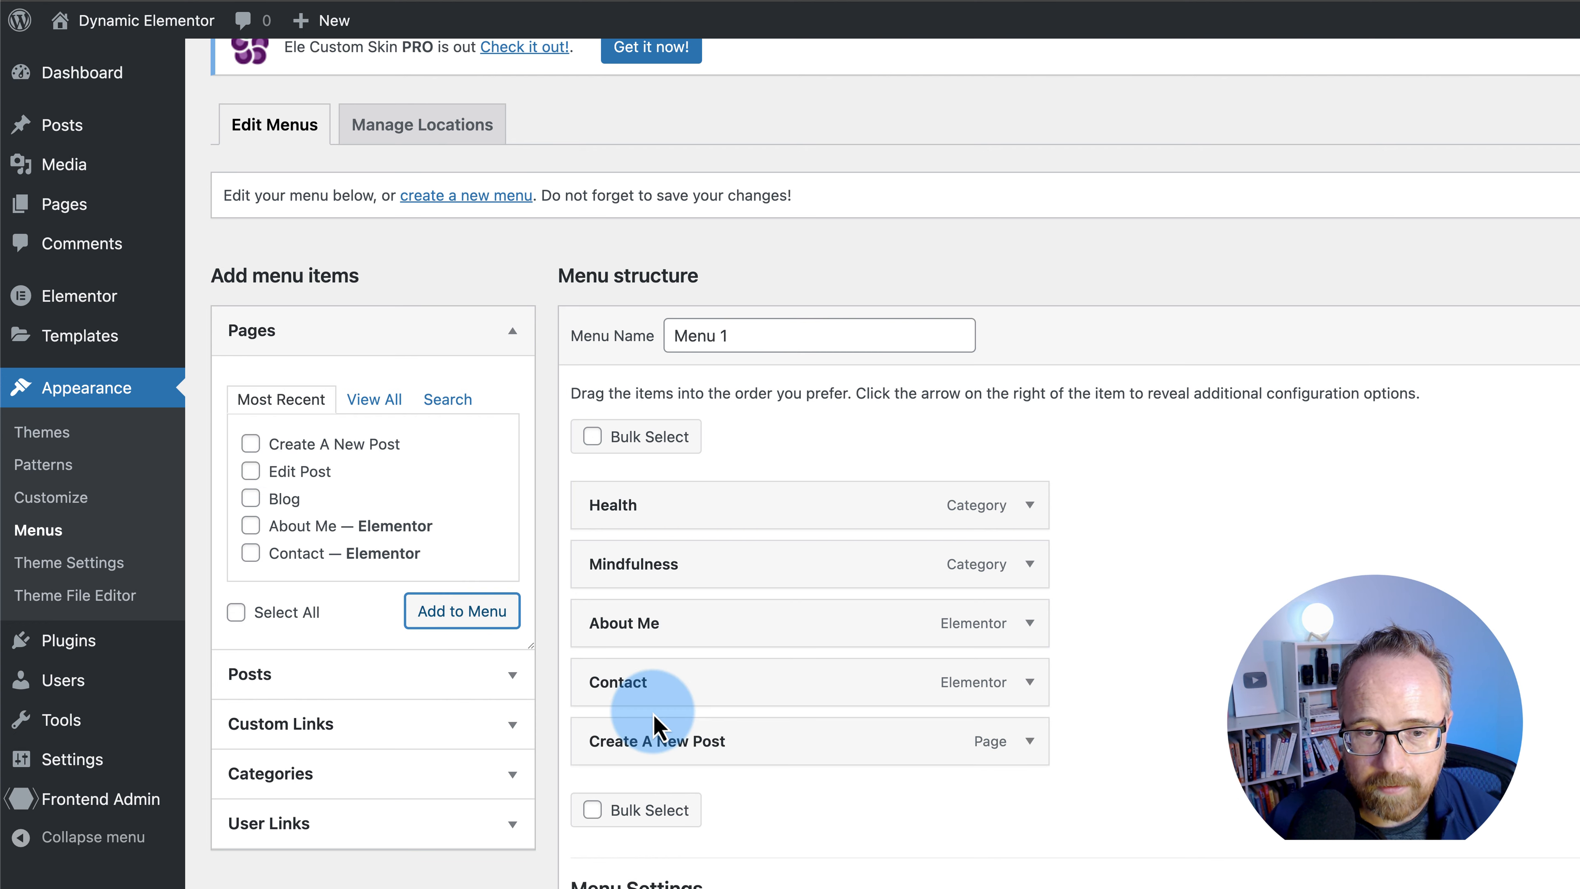
- Limit the Create A New Post menu item to logged-in Administrators and view the live site
scroll(695, 684, "down", 3)
left_click(1029, 557)
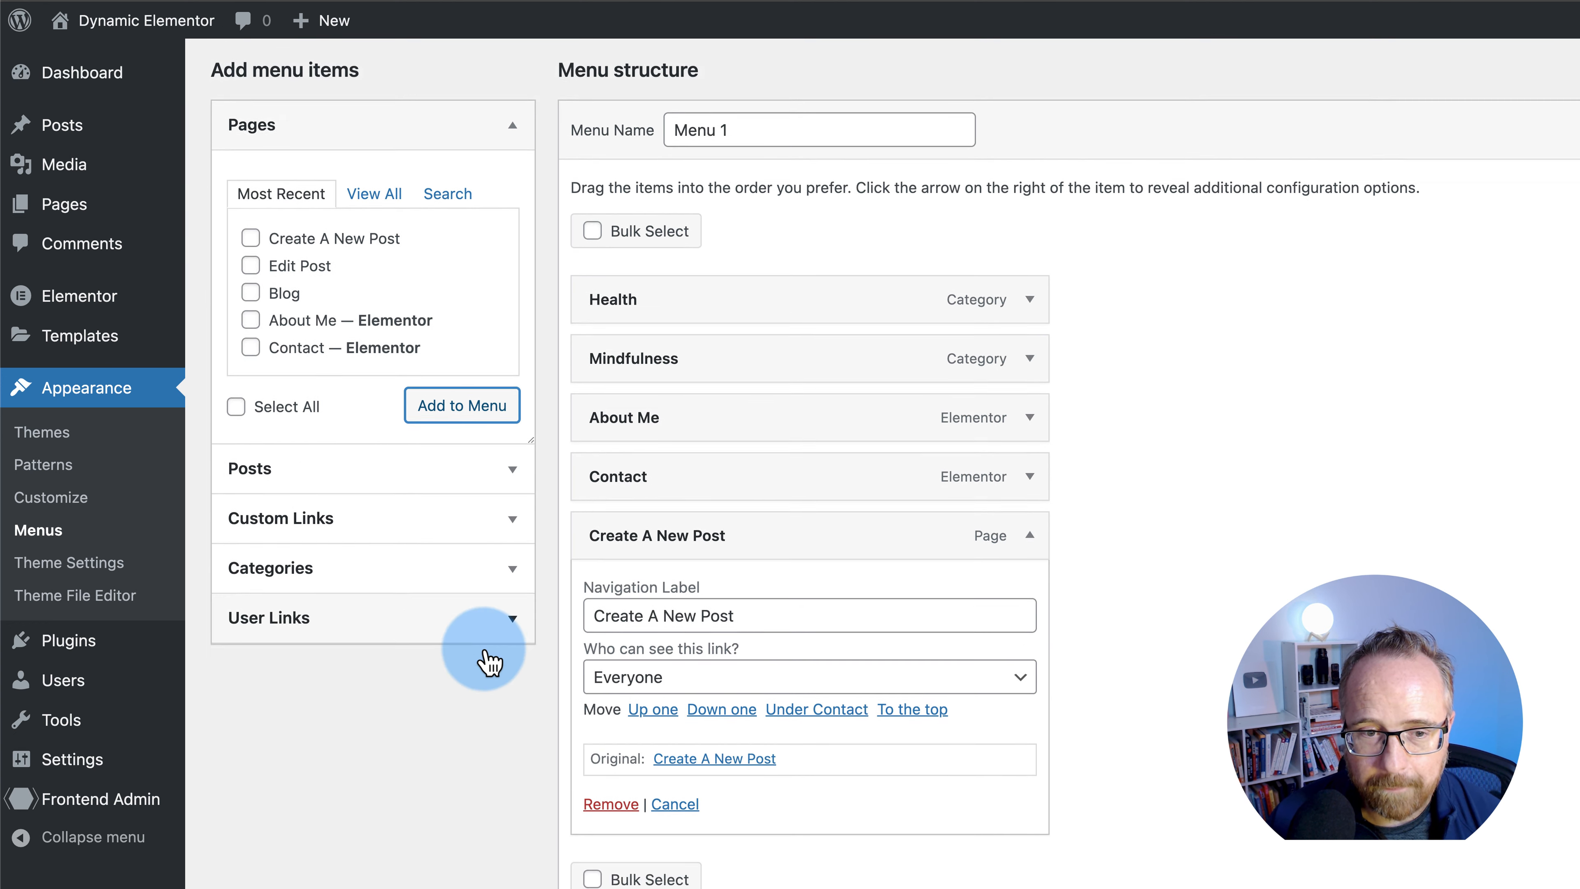
scroll(497, 653, "down", 3)
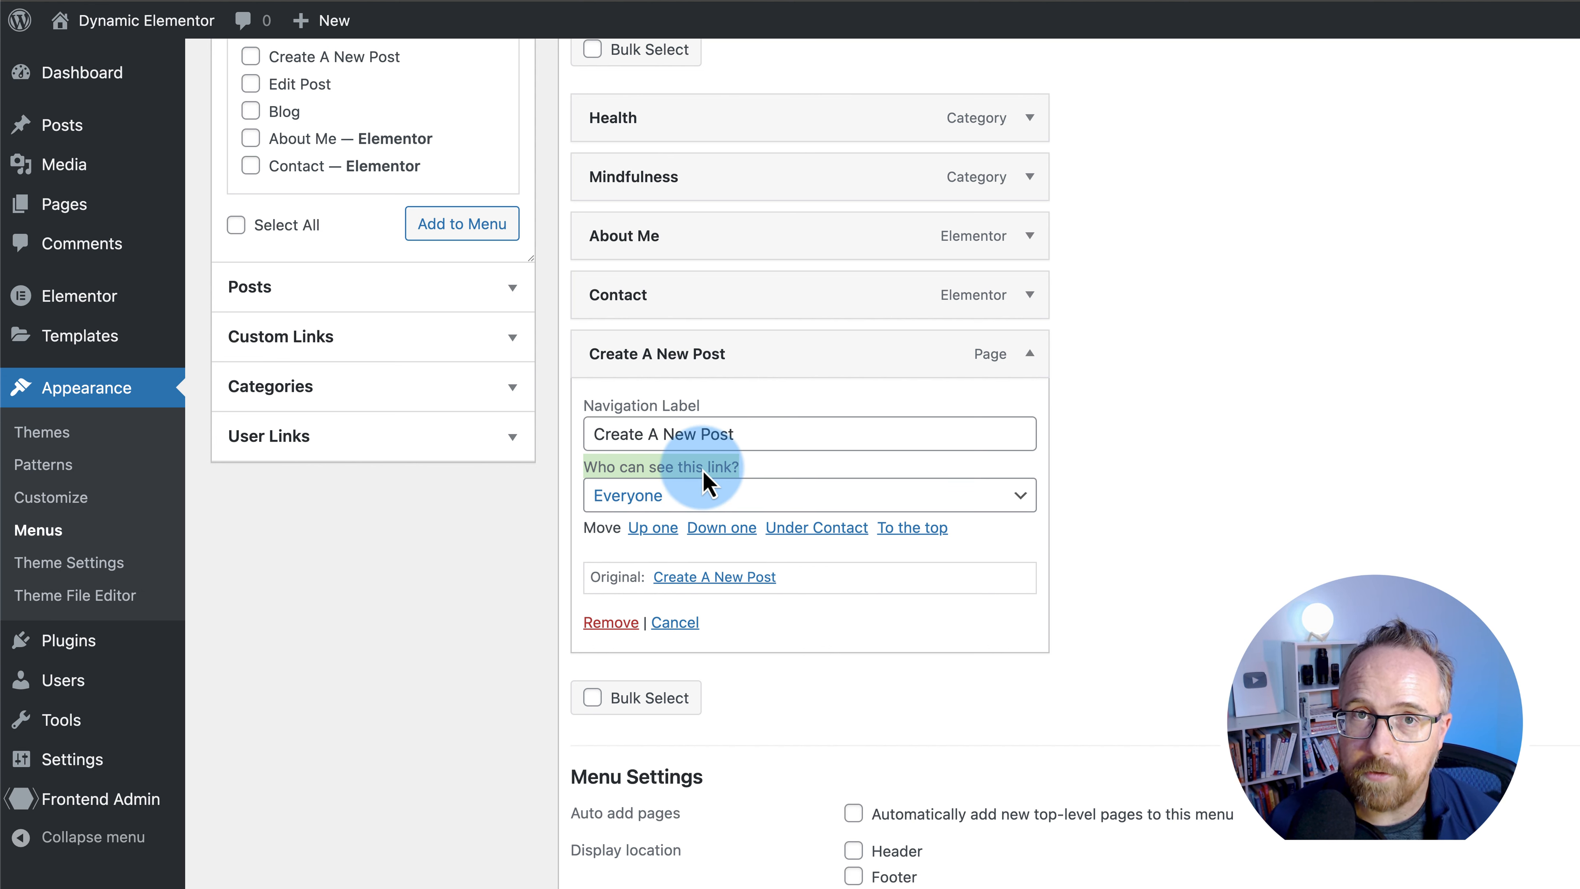
left_click(772, 508)
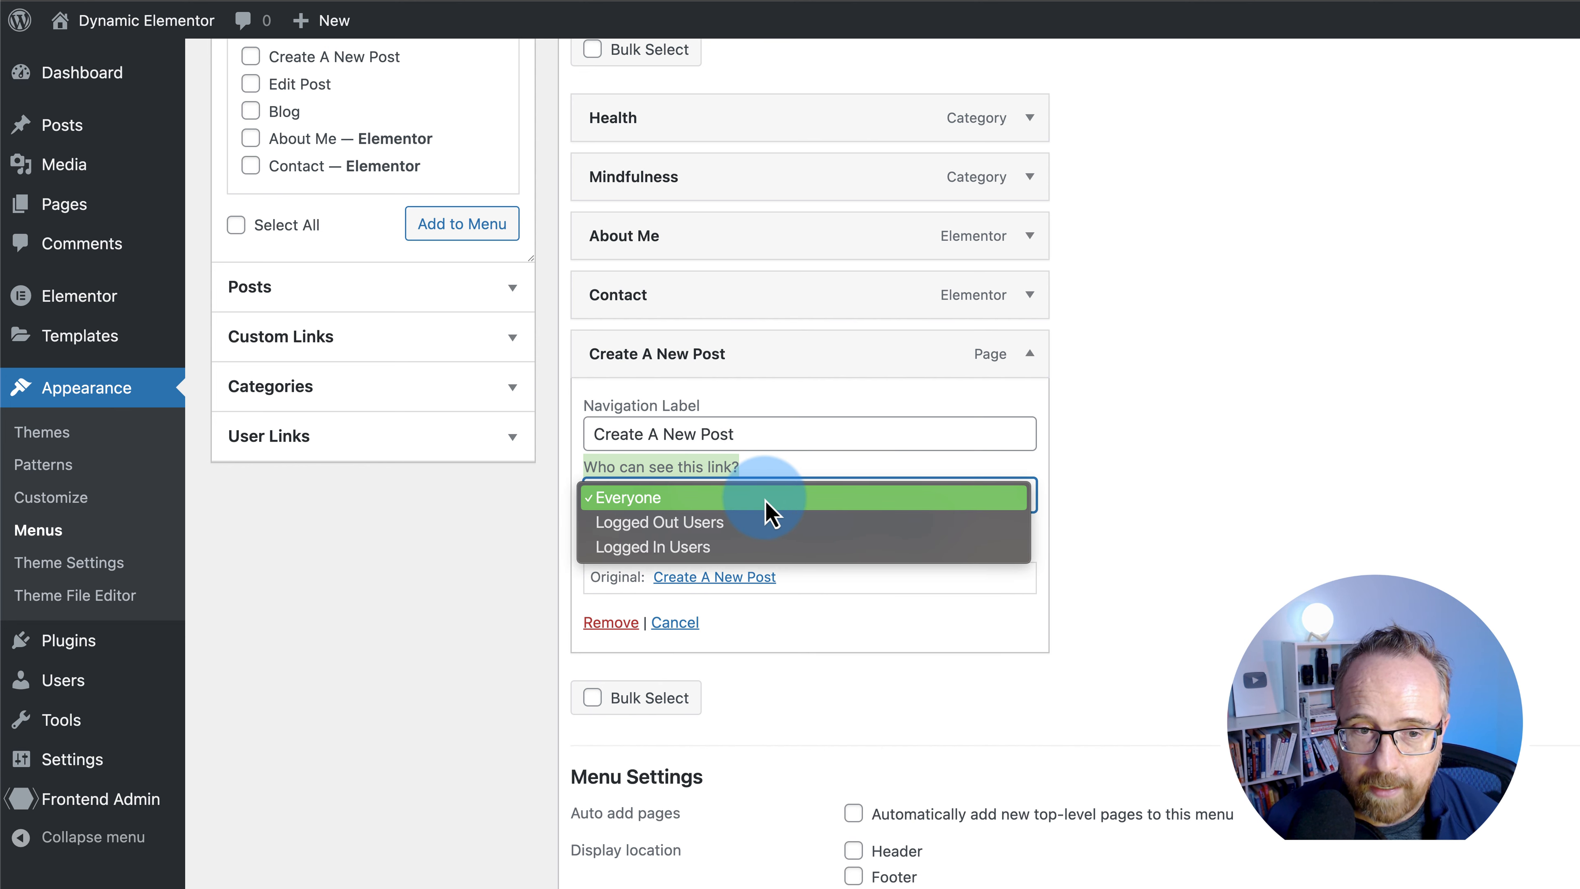
left_click(606, 549)
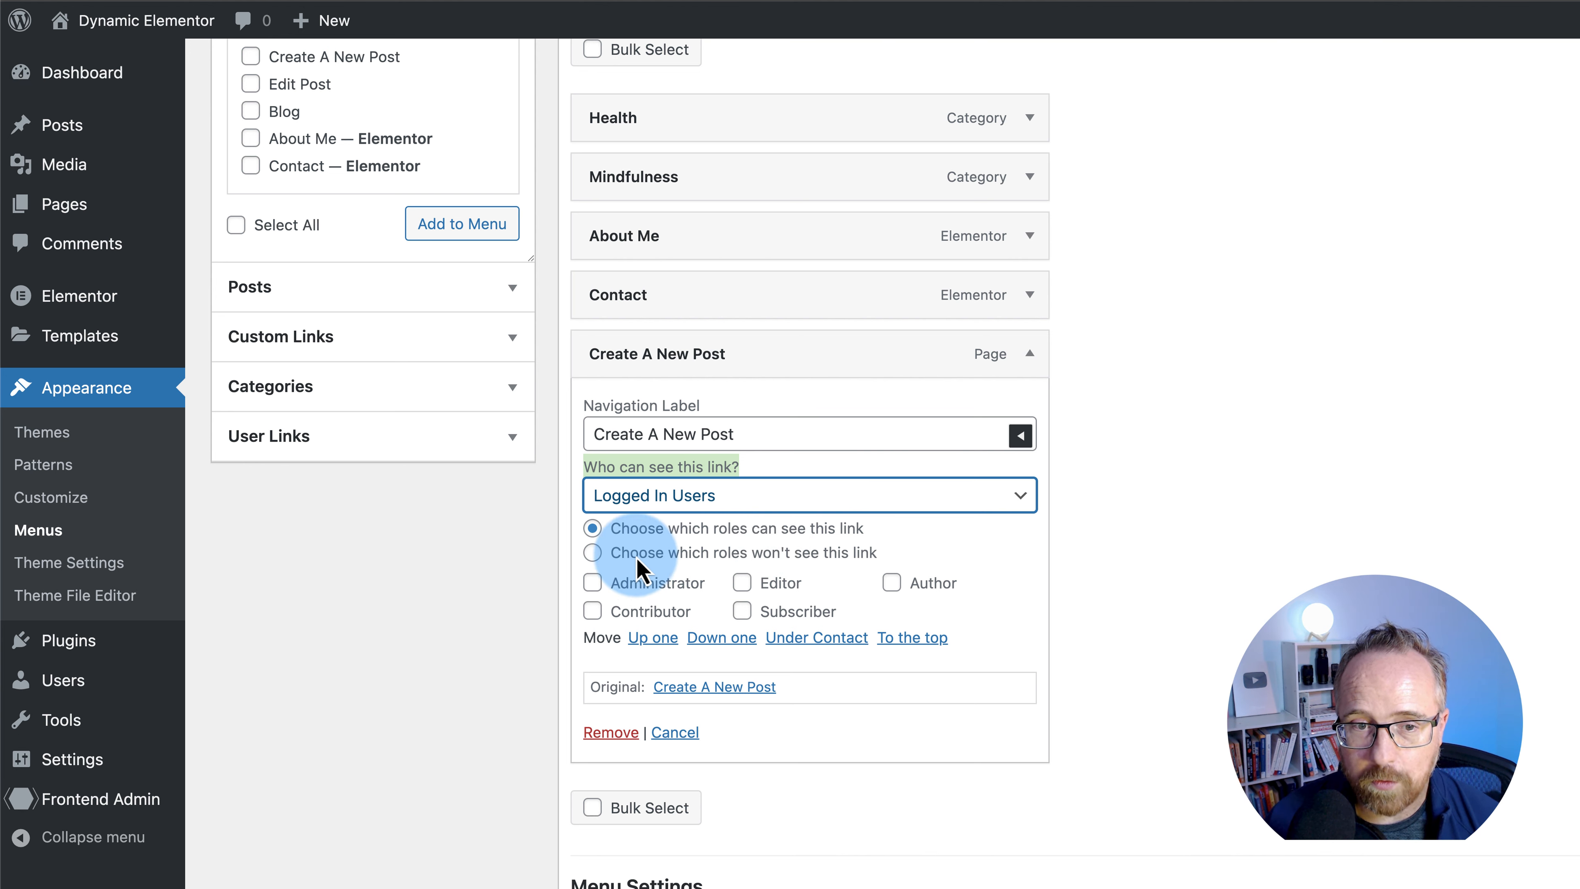
left_click(618, 556)
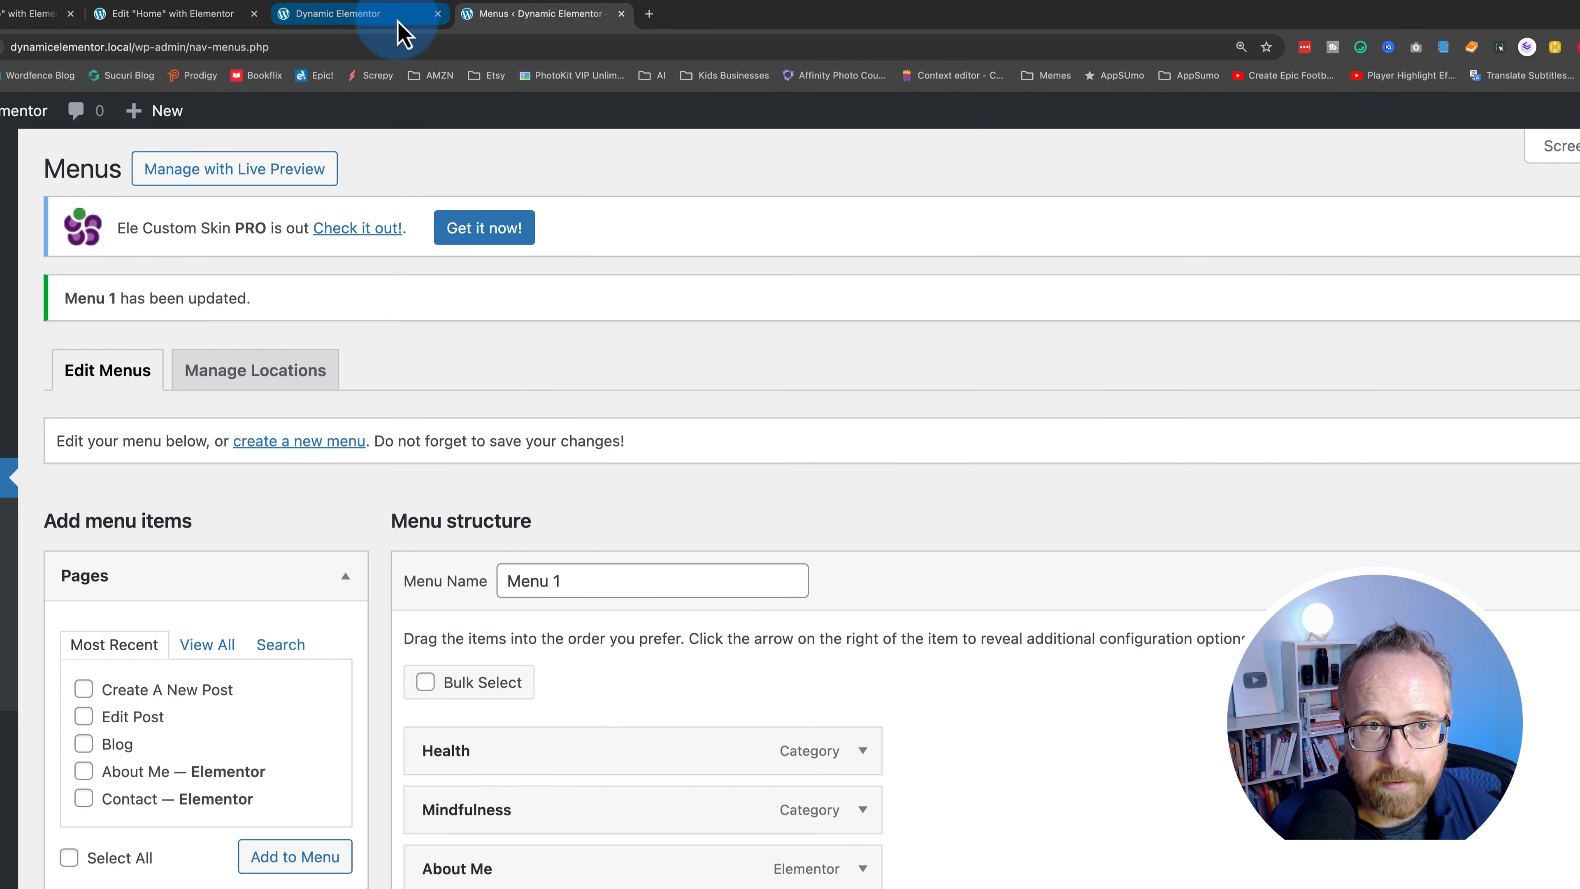
left_click(398, 25)
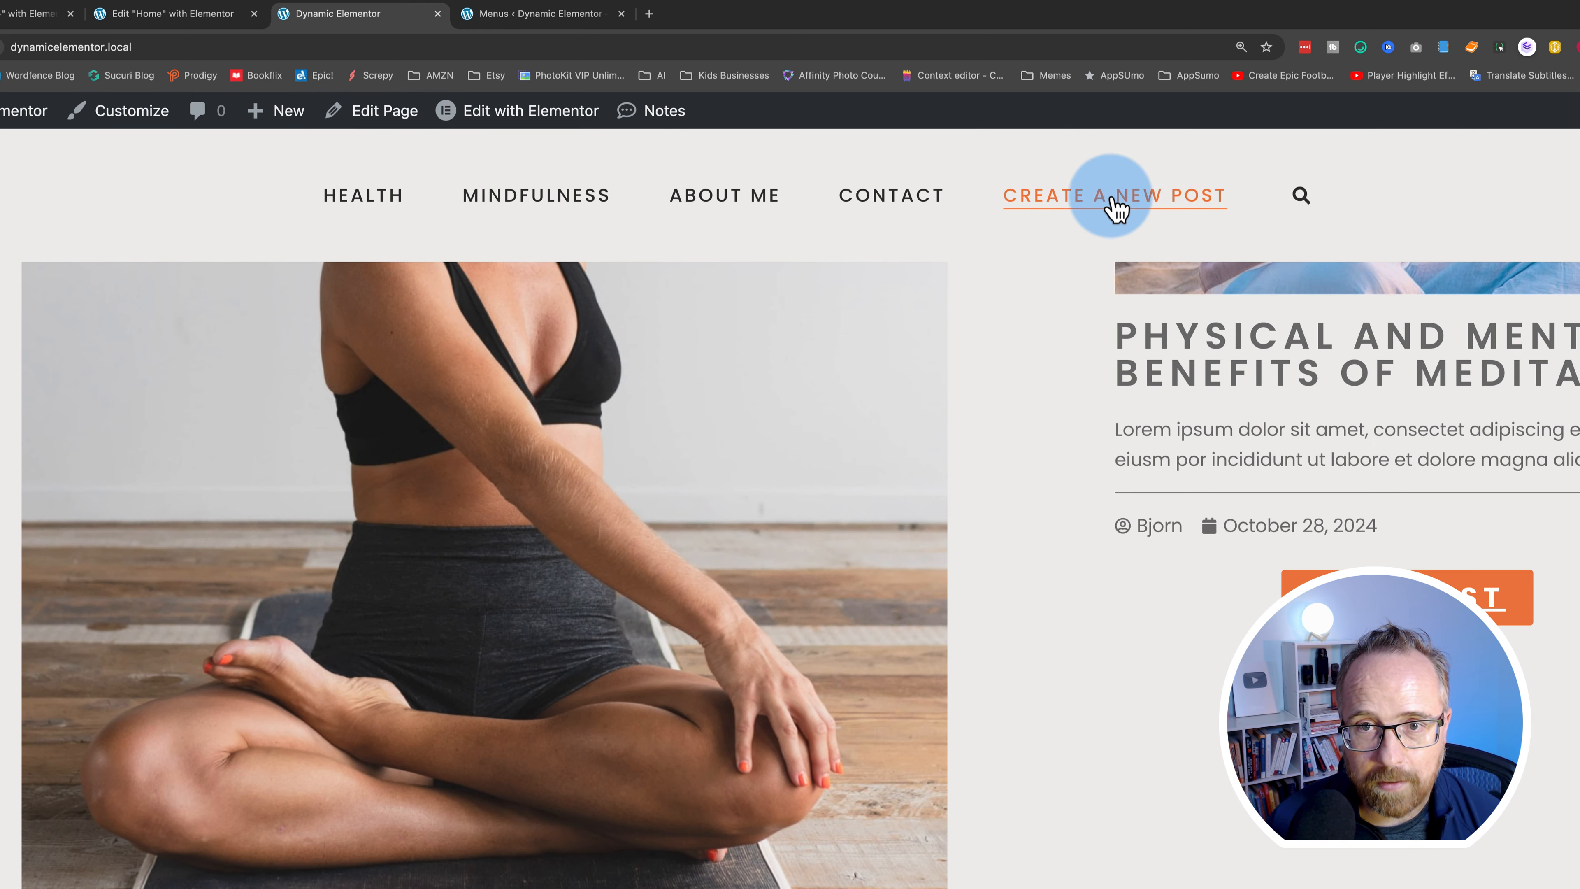
- Check the home page in a private window as a logged-out visitor, then close it
left_click(479, 45)
key("super+shift+n")
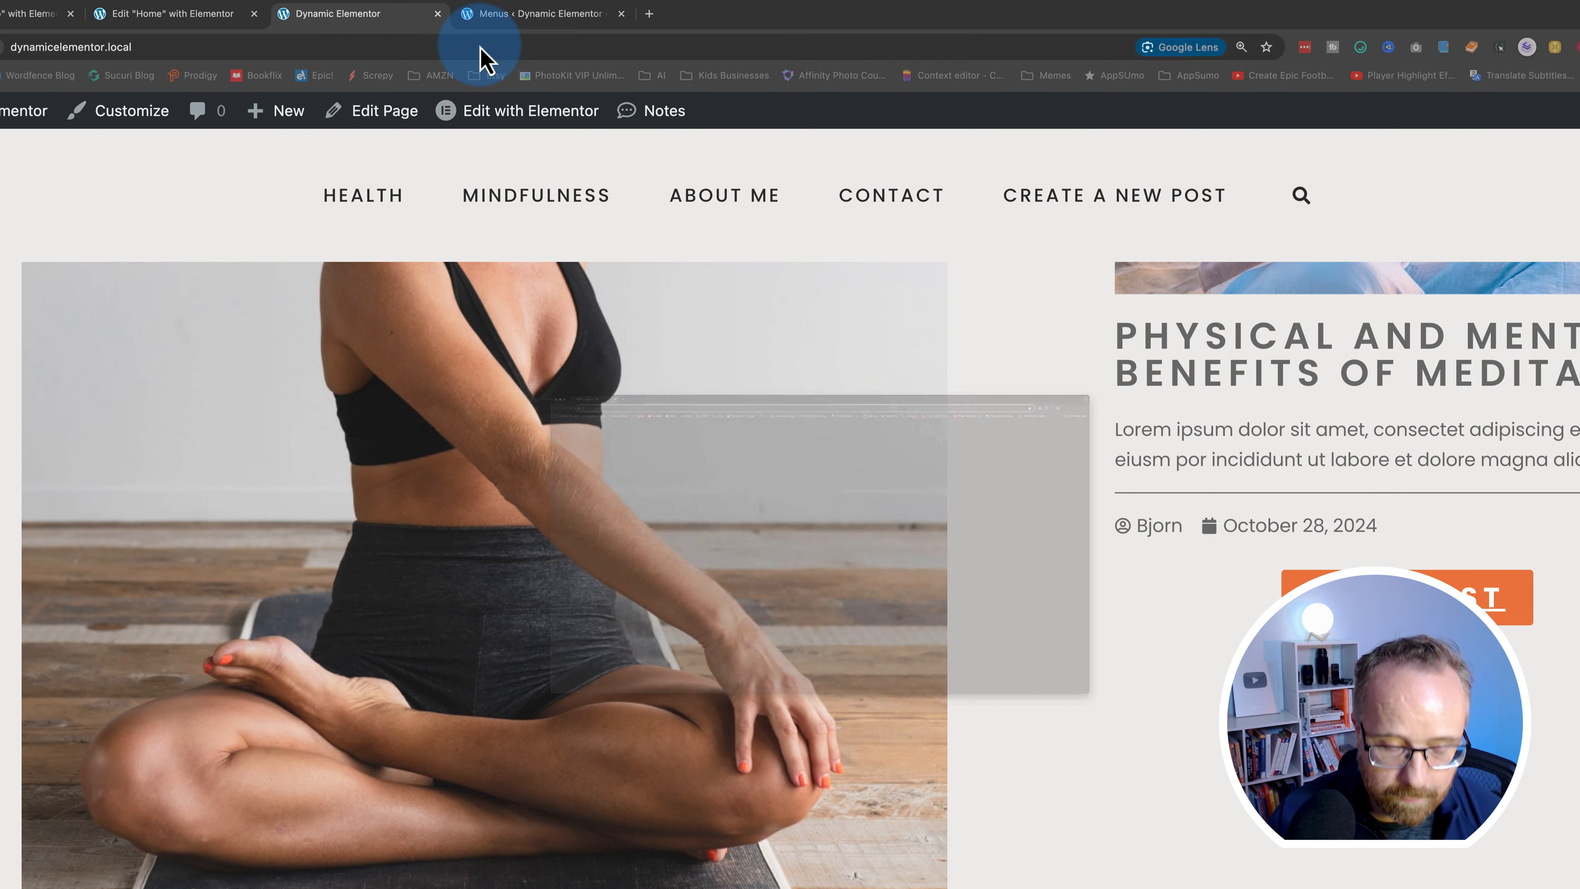
key("super+v")
key("Return")
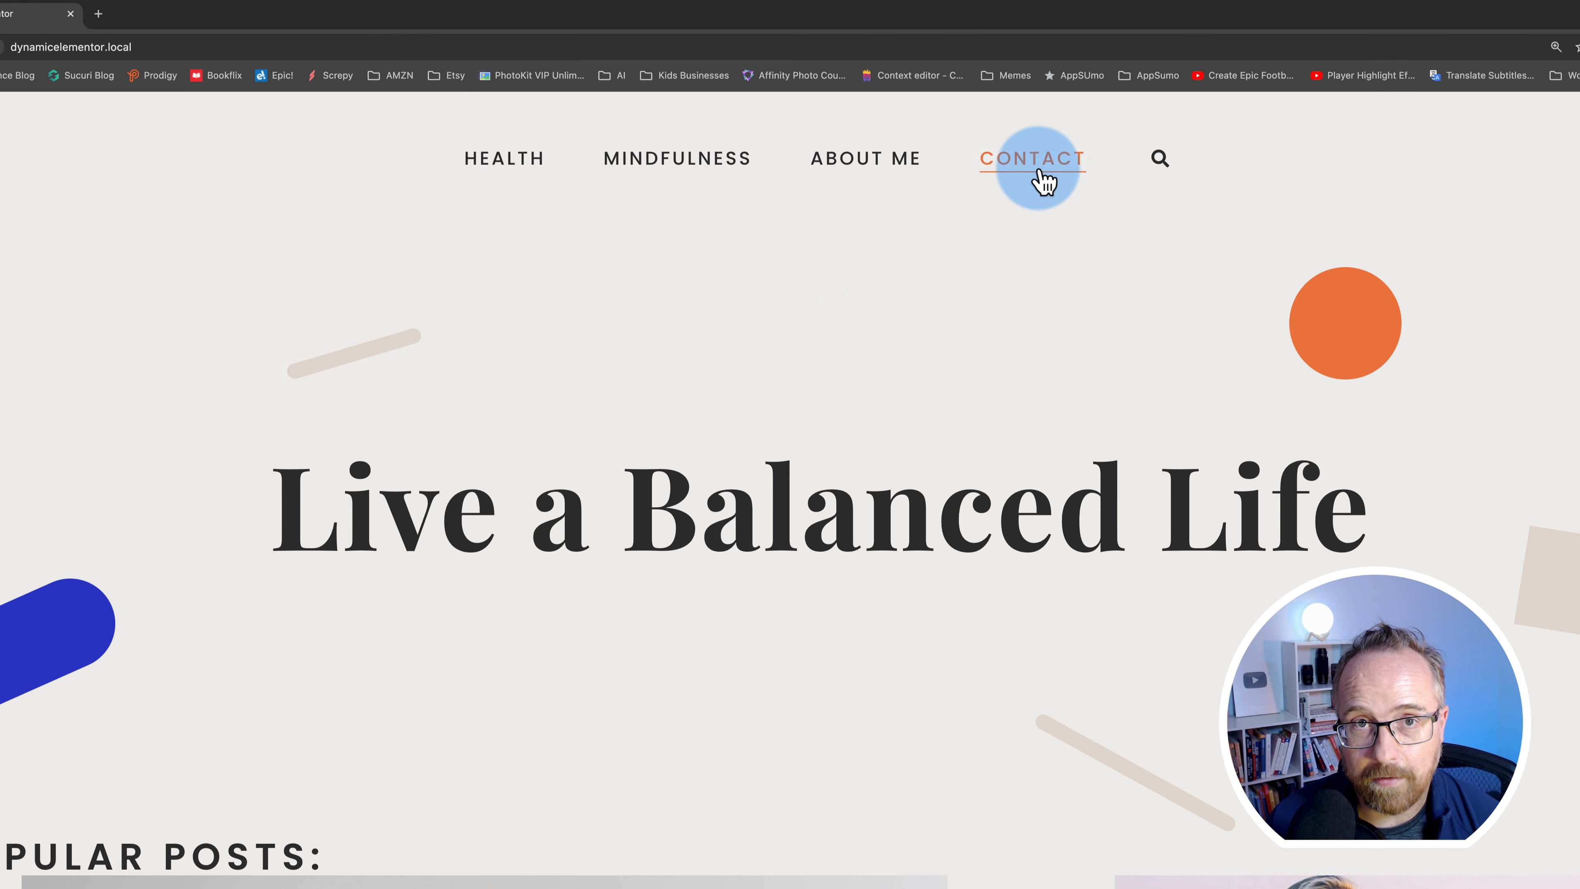
key("super+w")
- Open the Create A New Post page and scroll through its submission form
left_click(998, 379)
scroll(1055, 610, "up", 2)
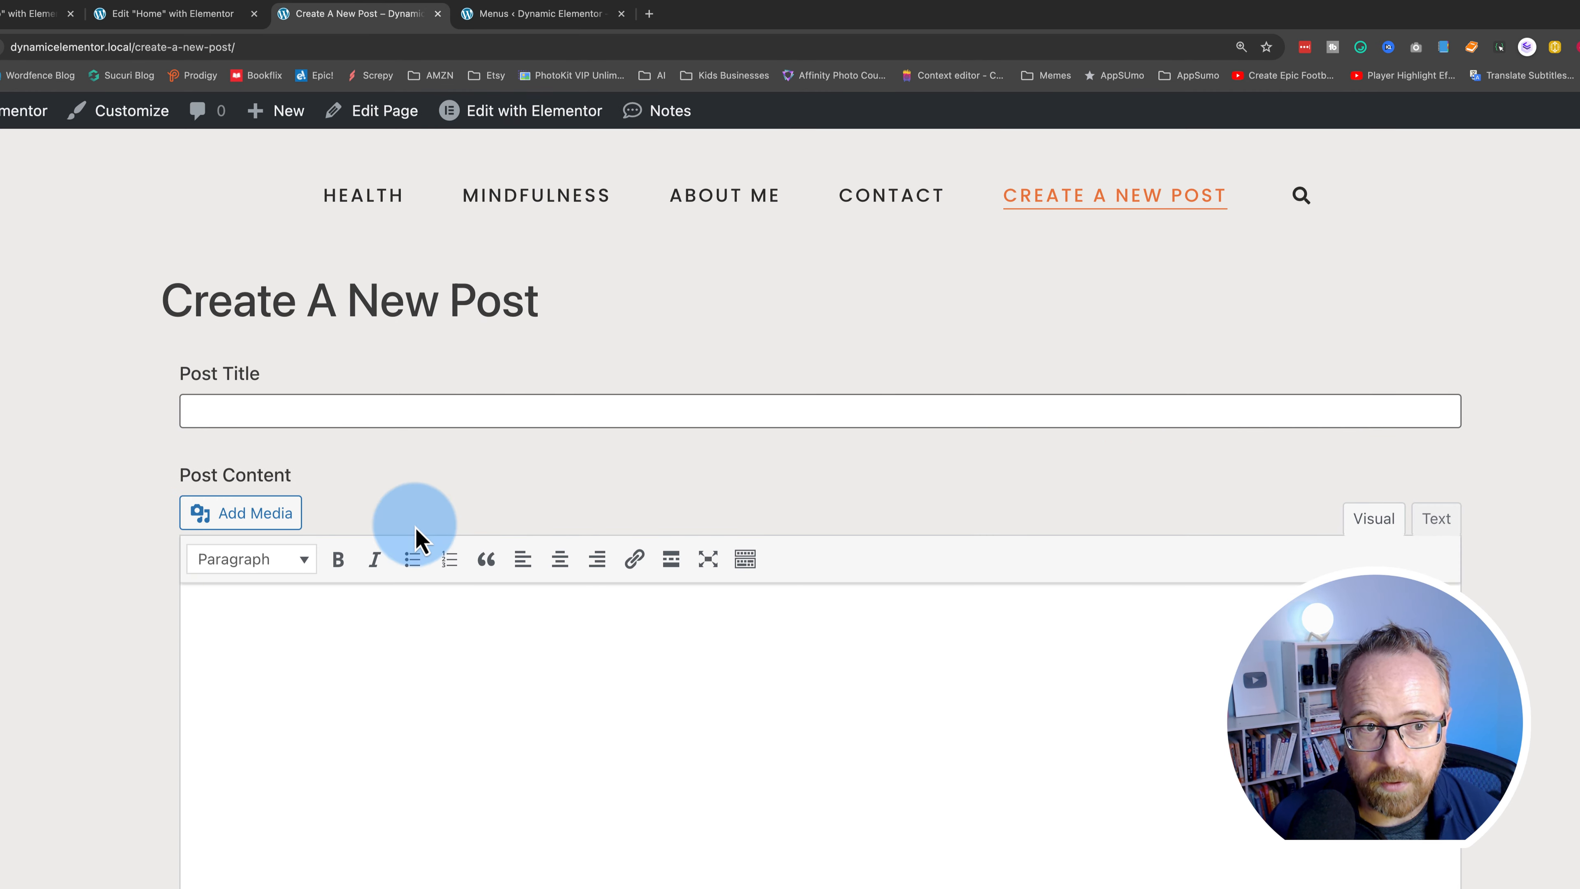
scroll(106, 698, "down", 10)
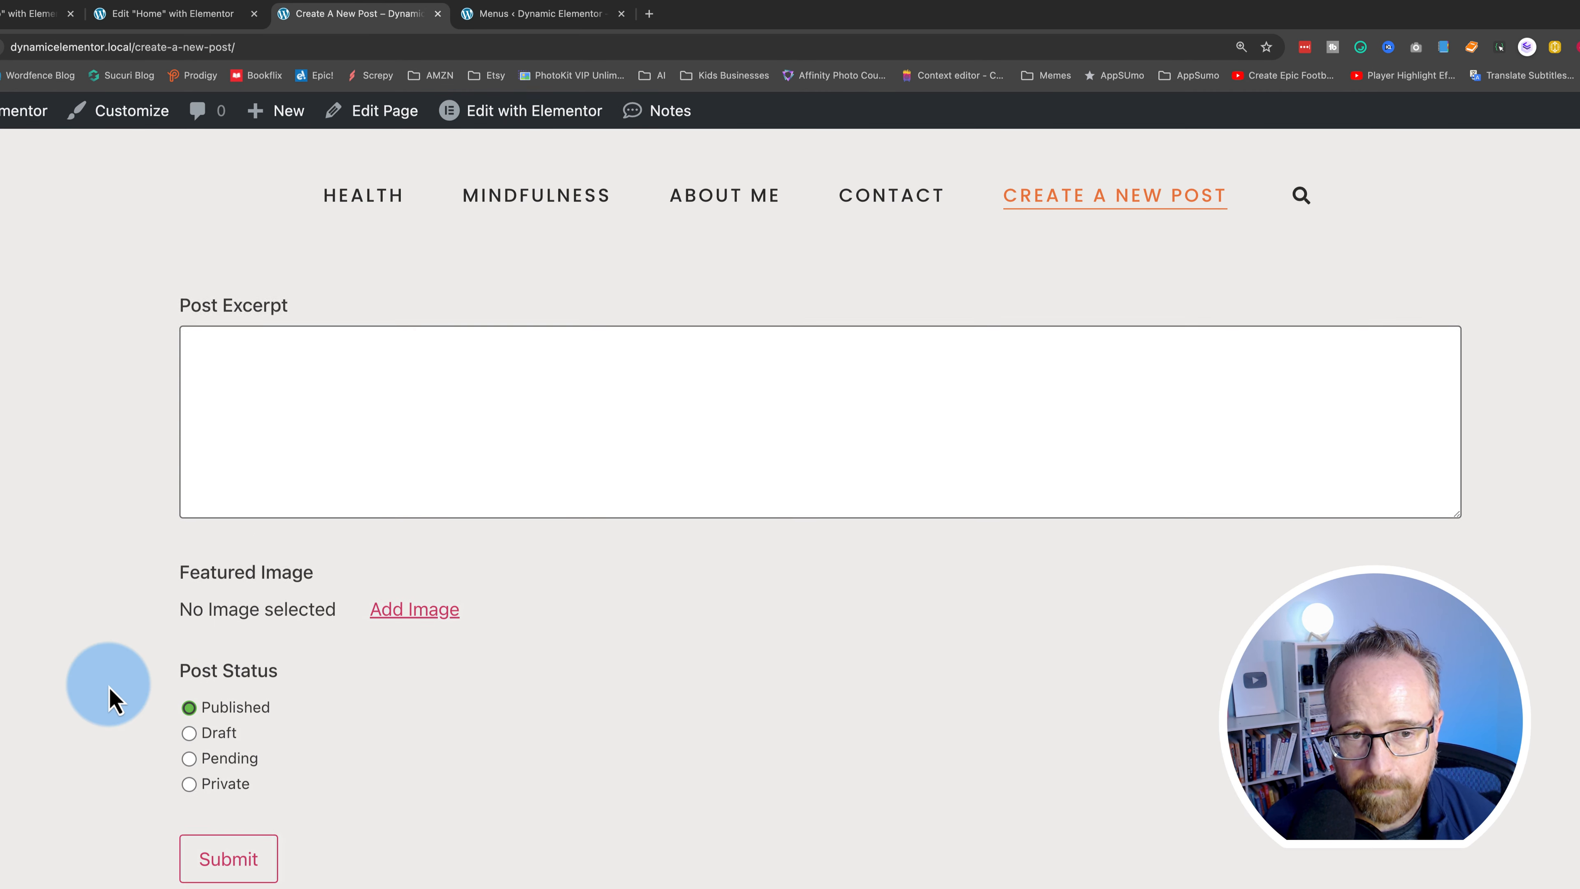
scroll(106, 698, "up", 4)
scroll(107, 699, "down", 5)
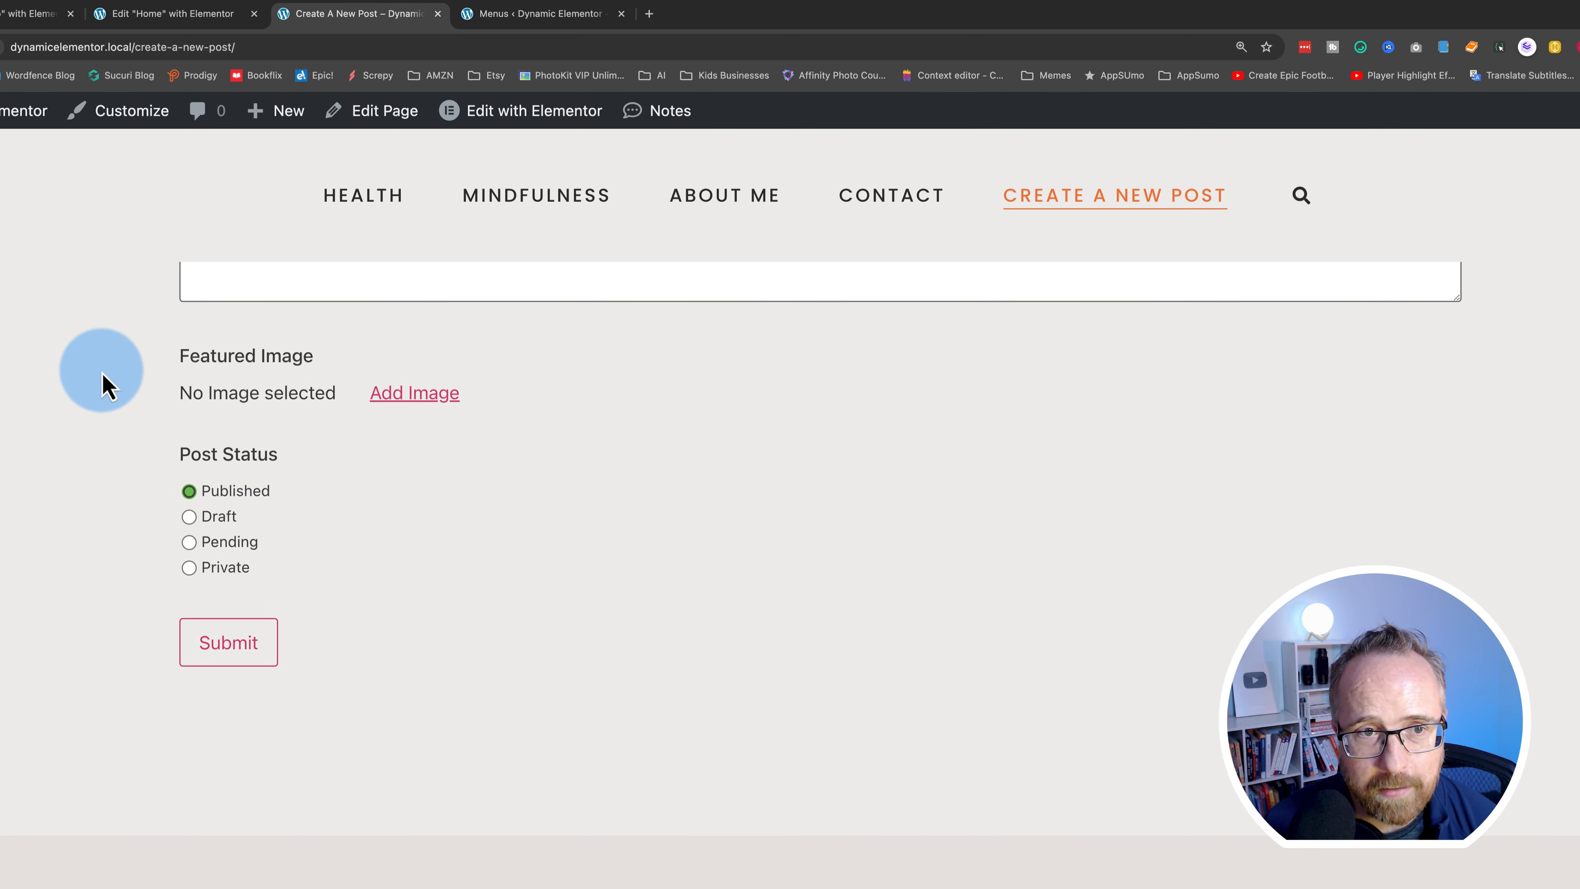
scroll(105, 381, "up", 2)
scroll(167, 390, "up", 4)
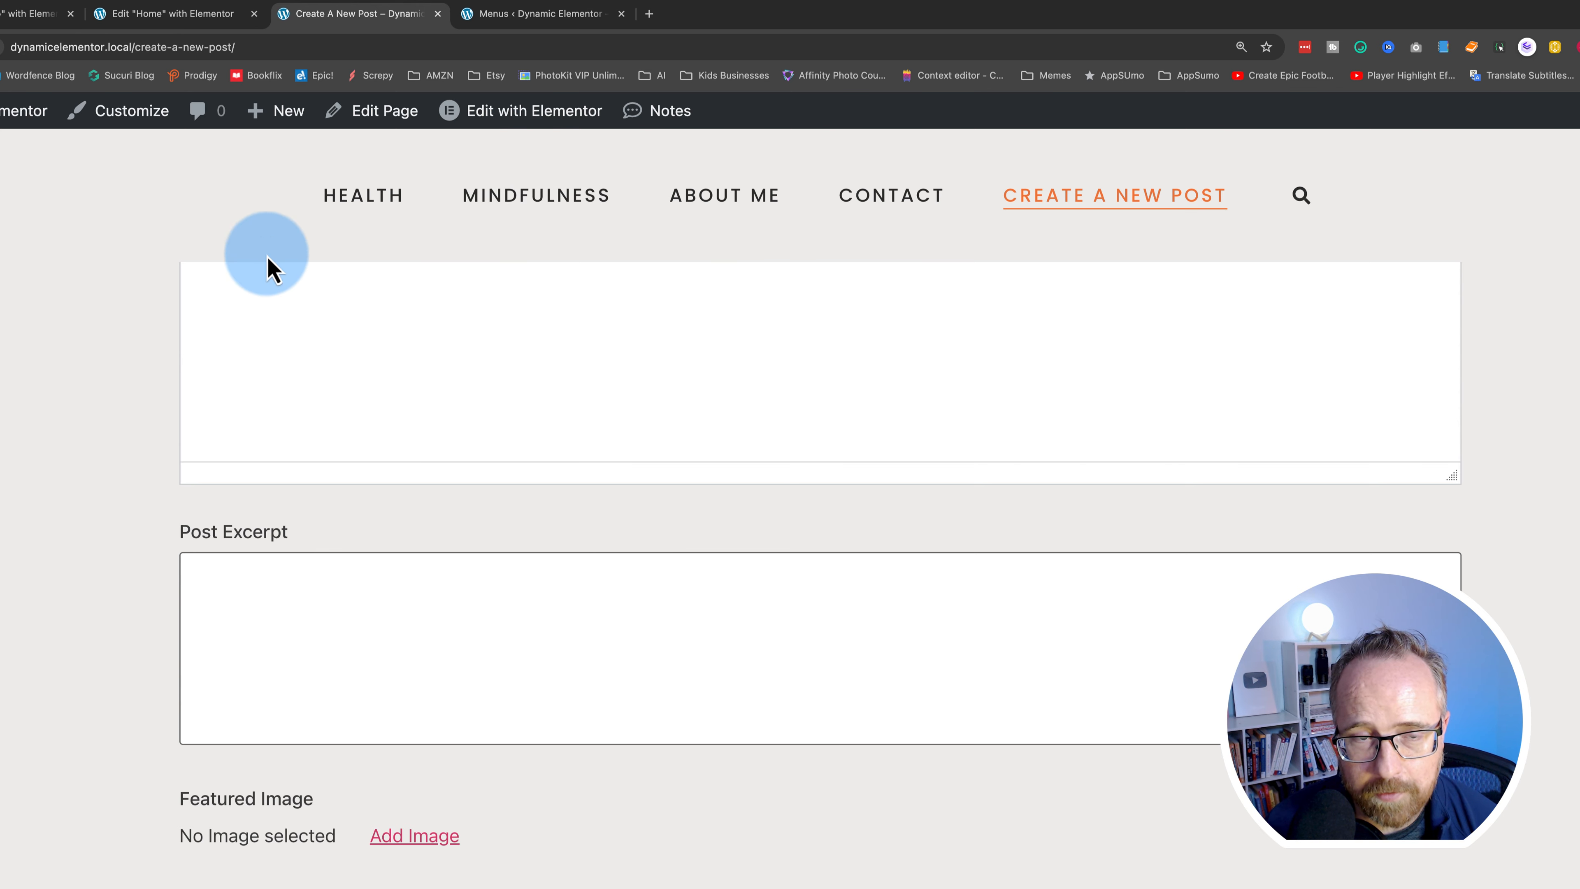
scroll(127, 593, "down", 2)
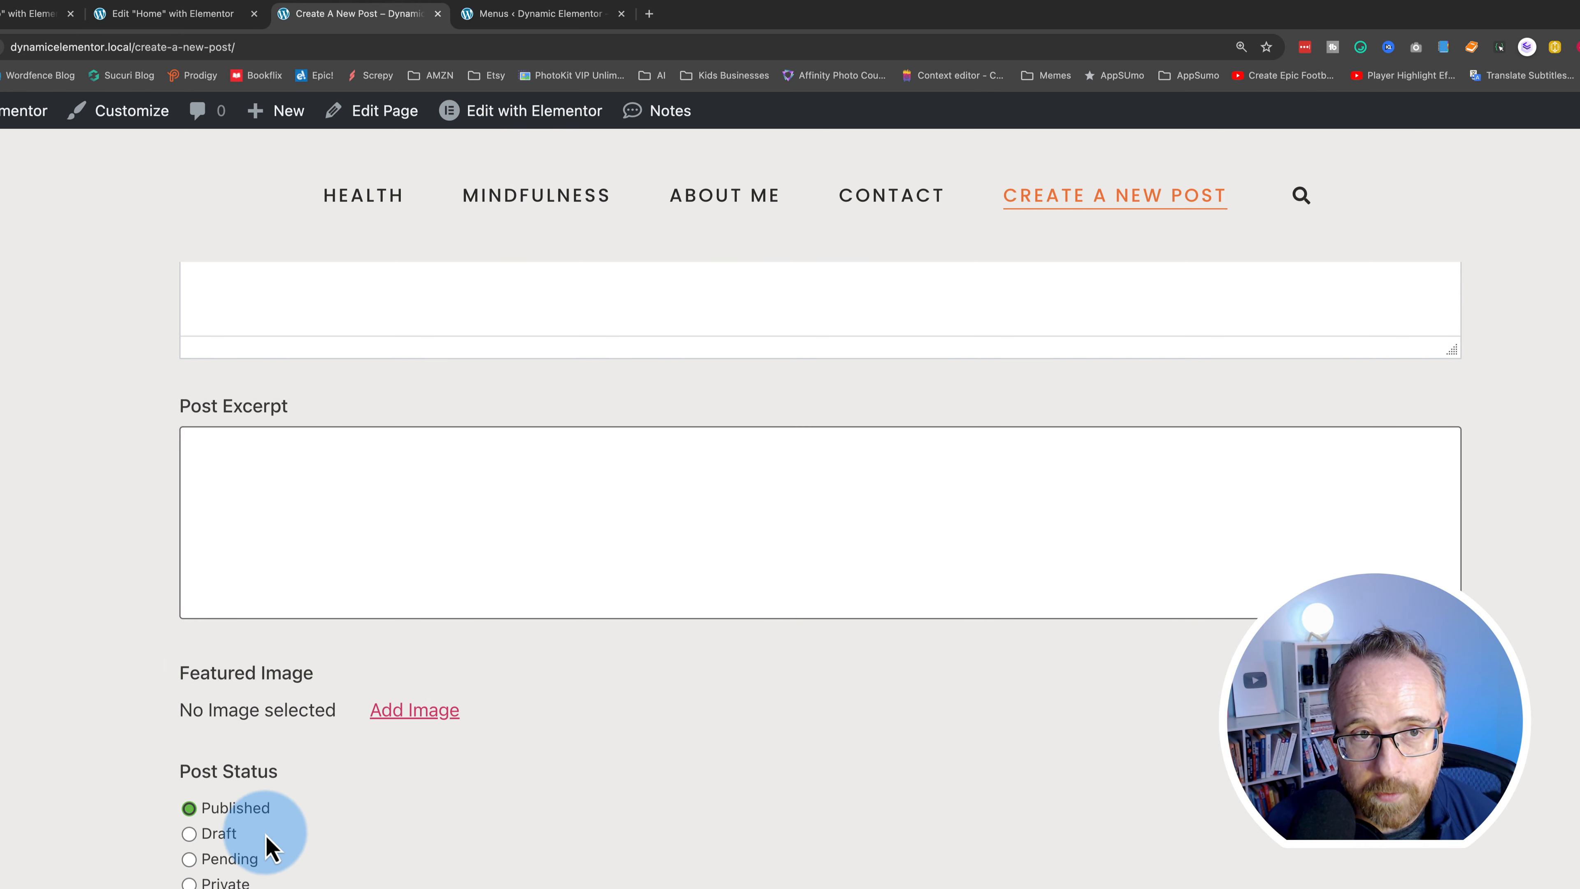
- Open the New Post Form for editing from Frontend Admin > Forms
mouse_move(23, 111)
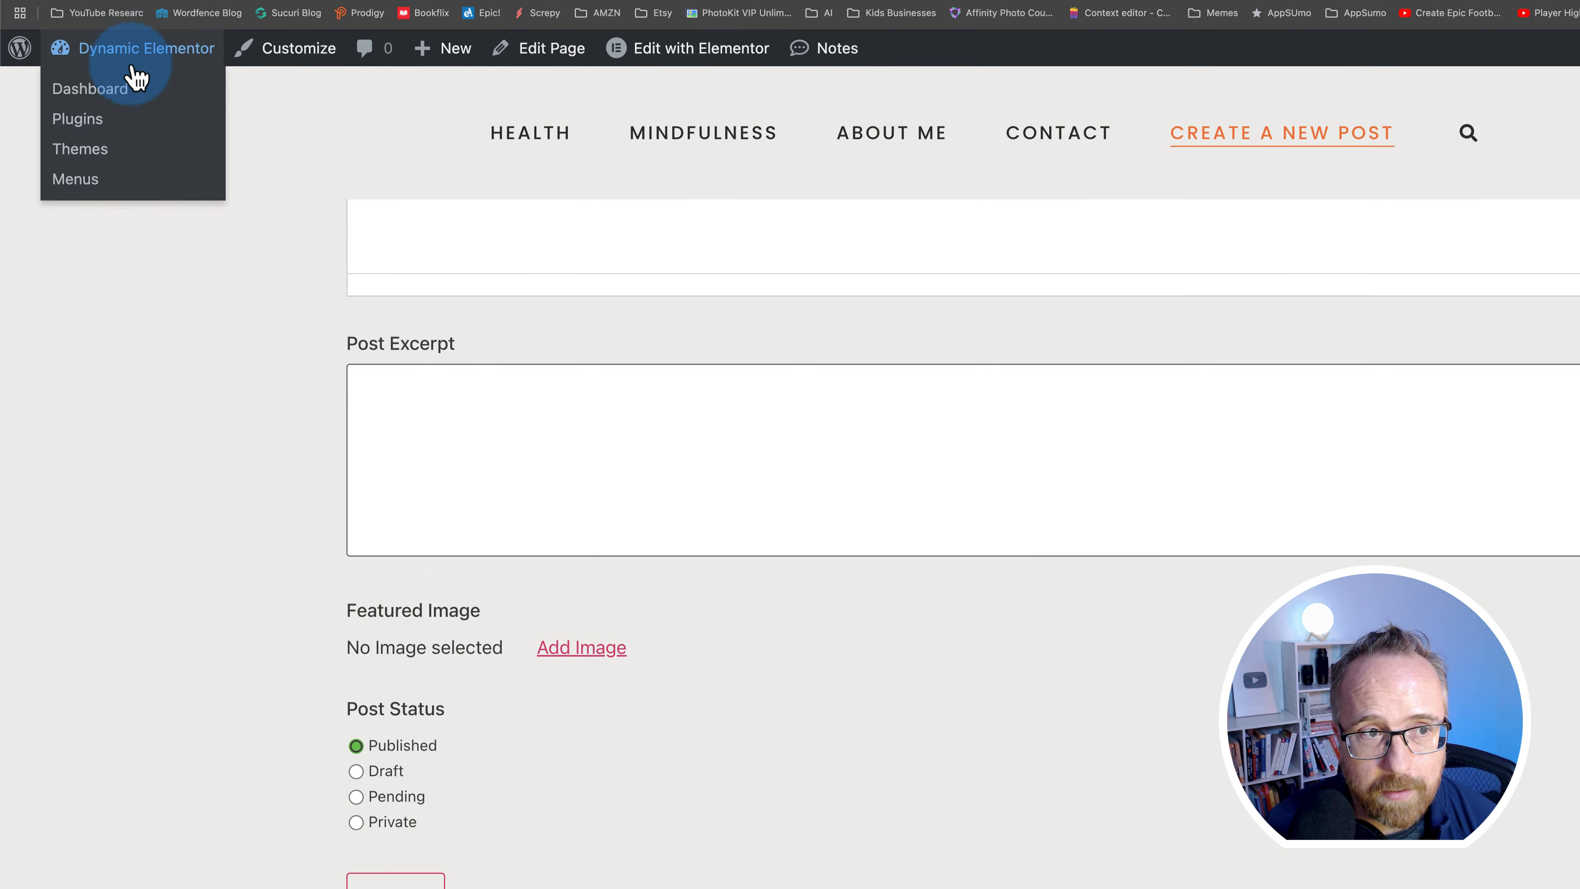
left_click(134, 78)
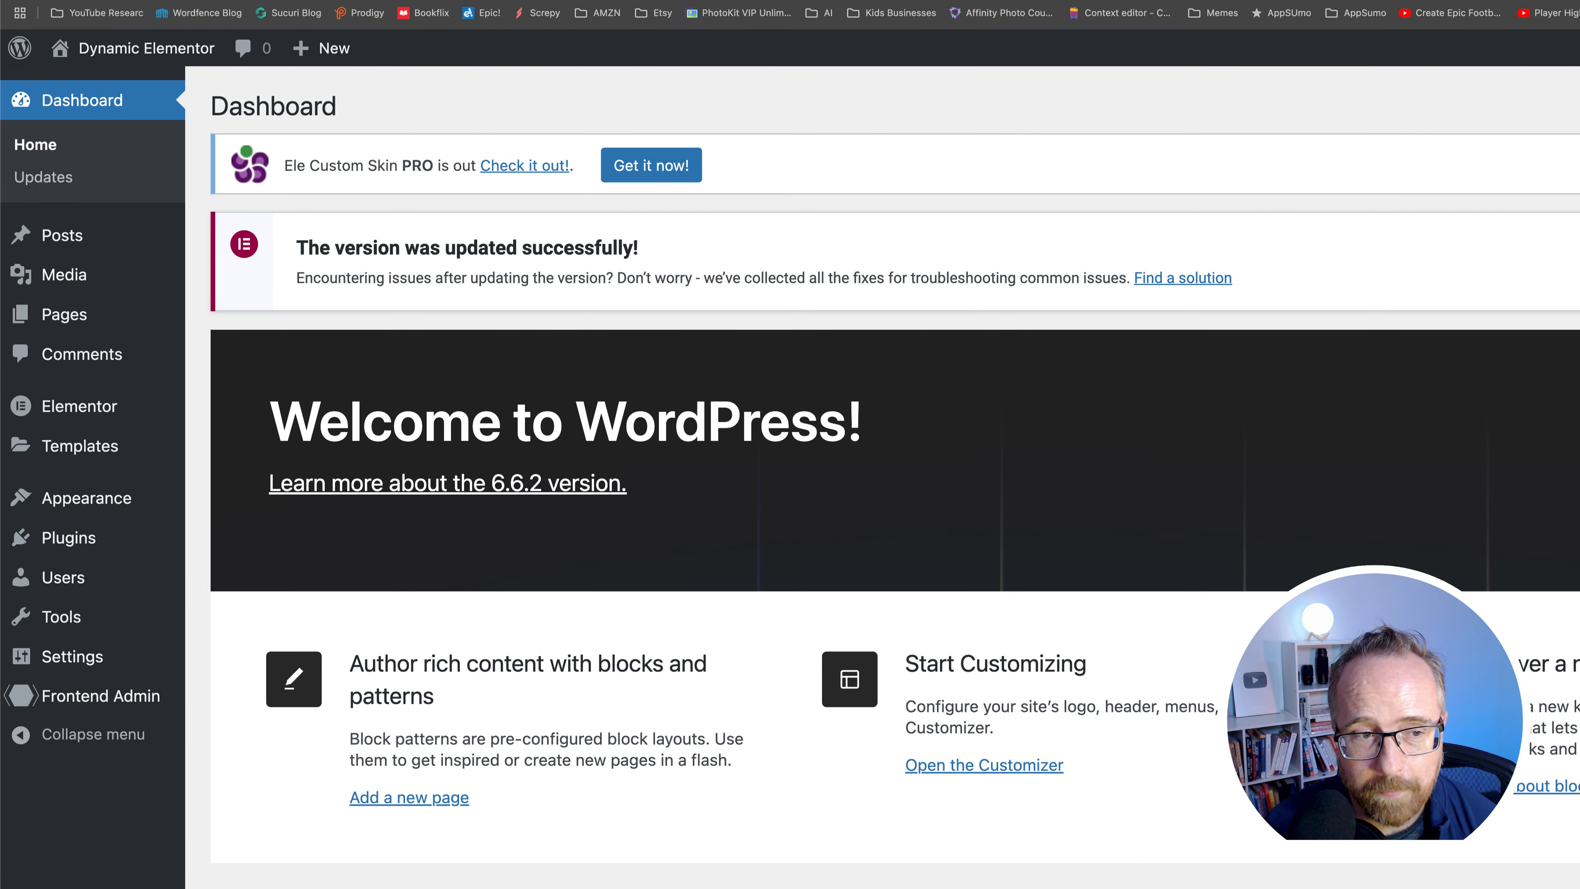
mouse_move(105, 700)
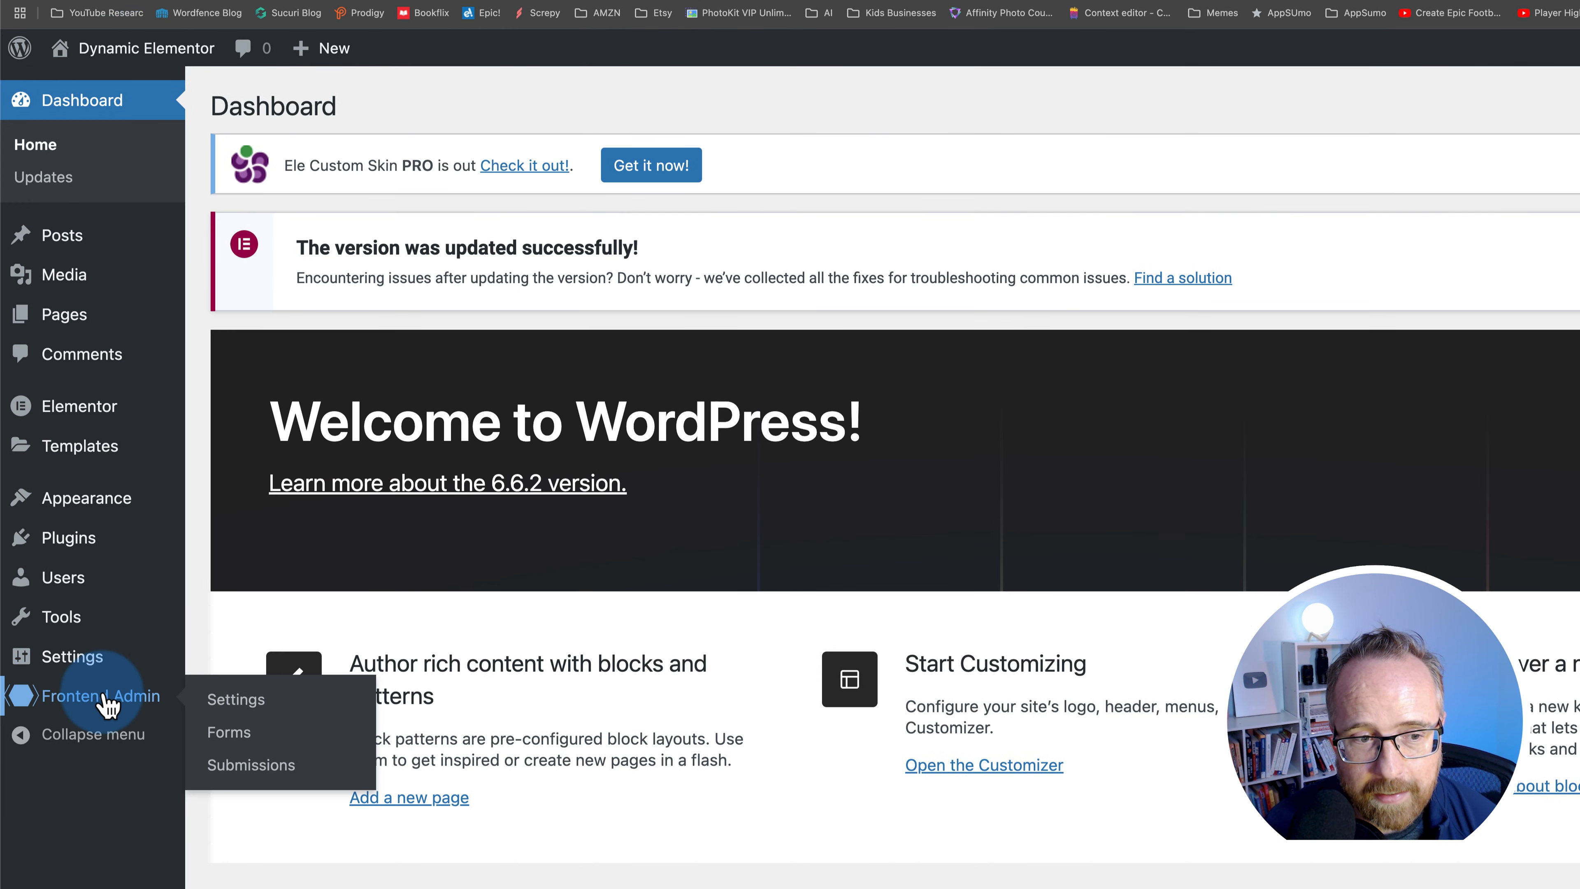
left_click(229, 736)
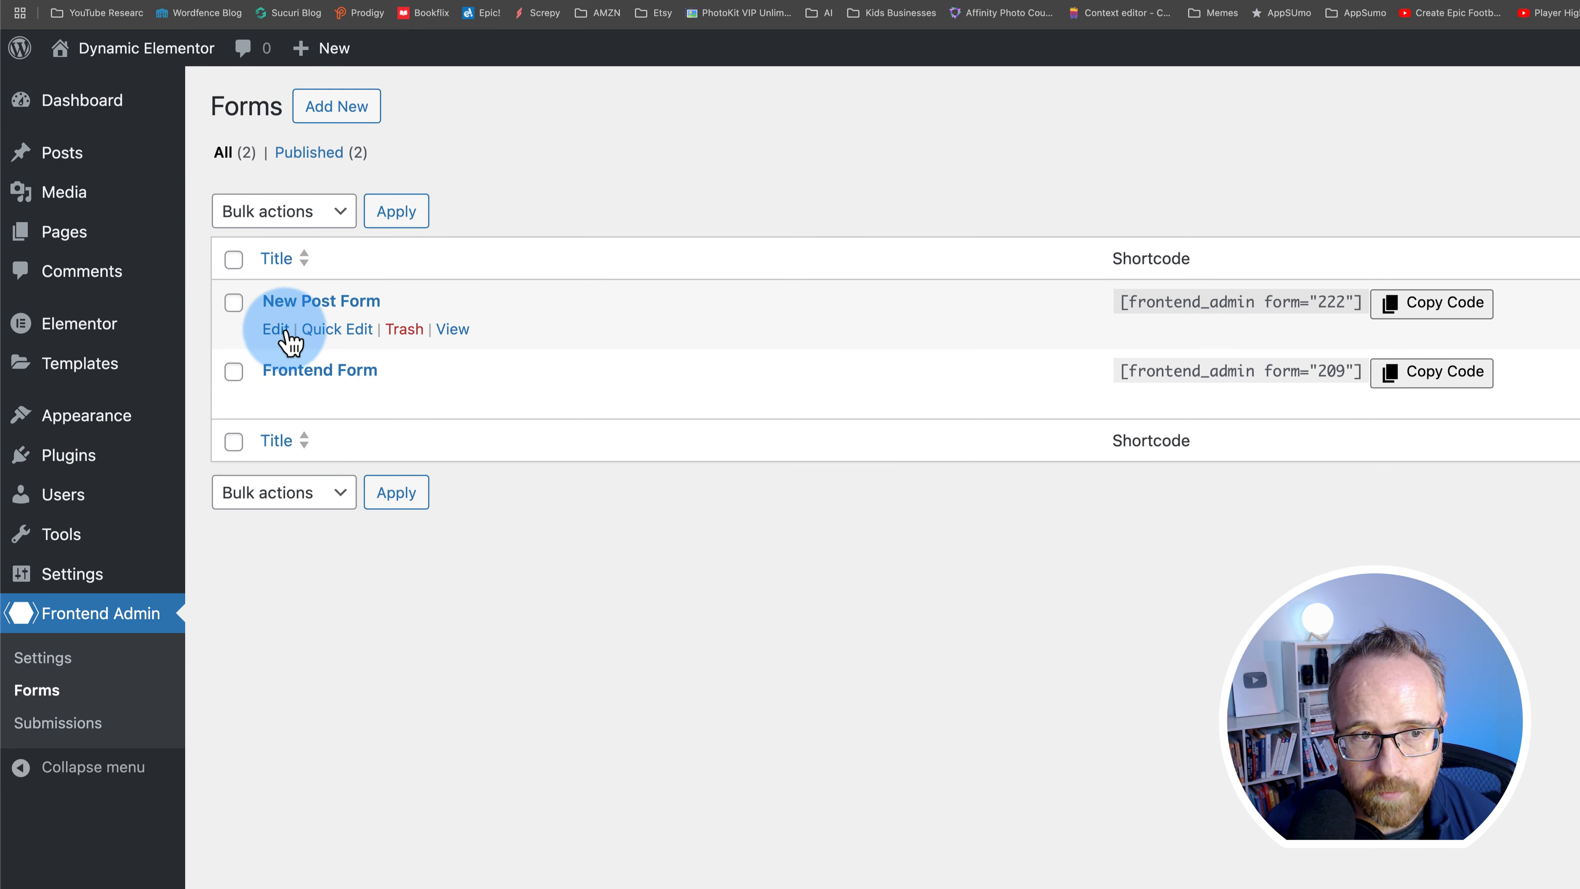
left_click(276, 329)
scroll(107, 676, "down", 5)
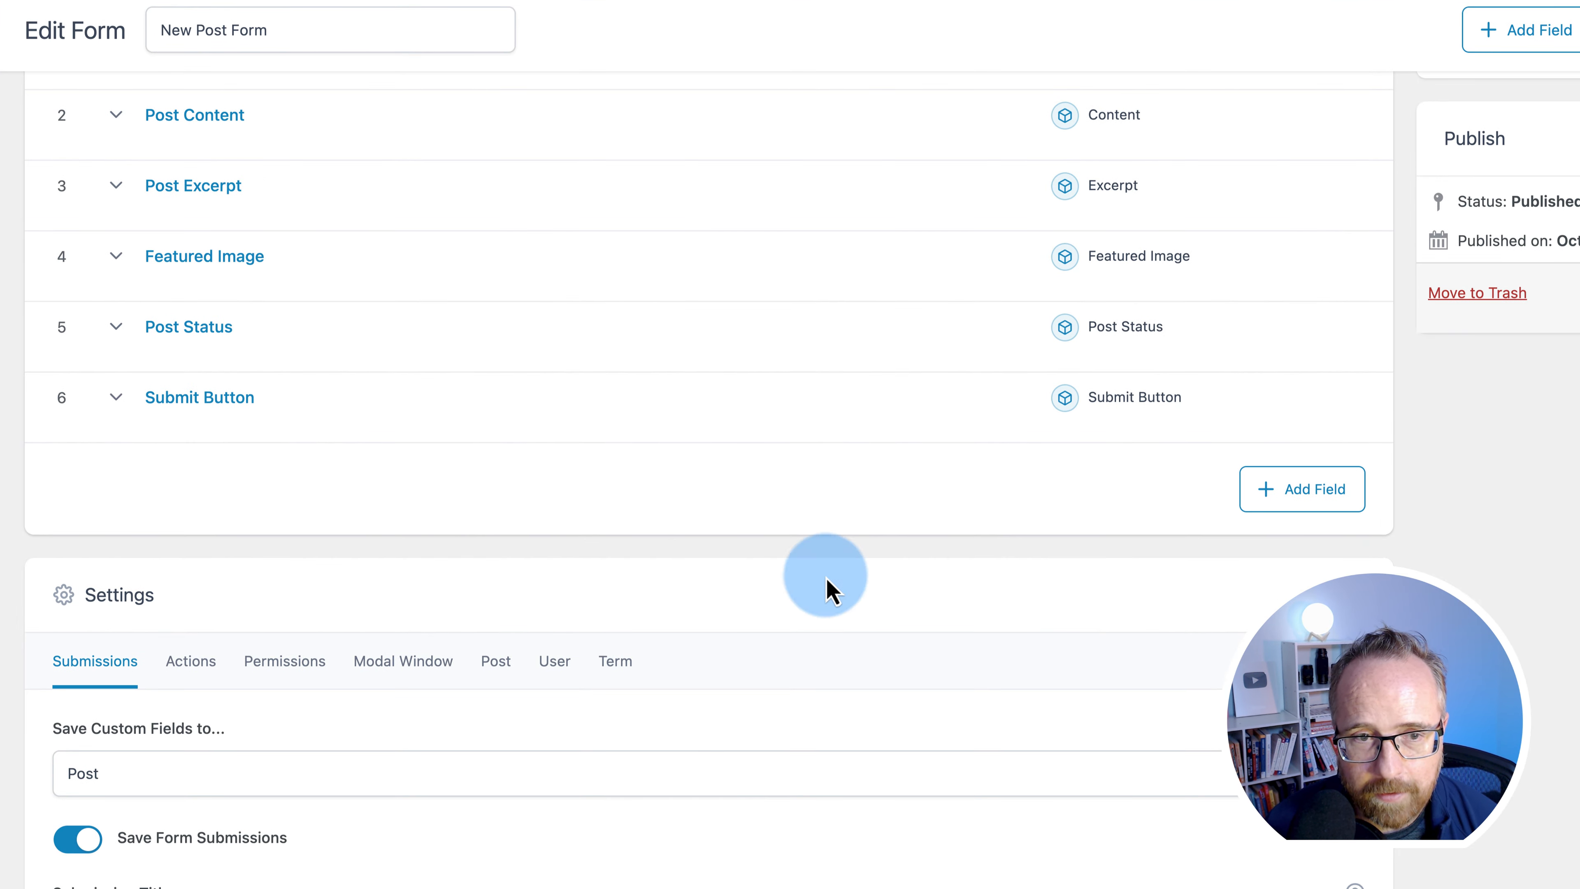
- Add a new Taxonomy field named taxonomy to the form
left_click(1325, 498)
left_click(315, 615)
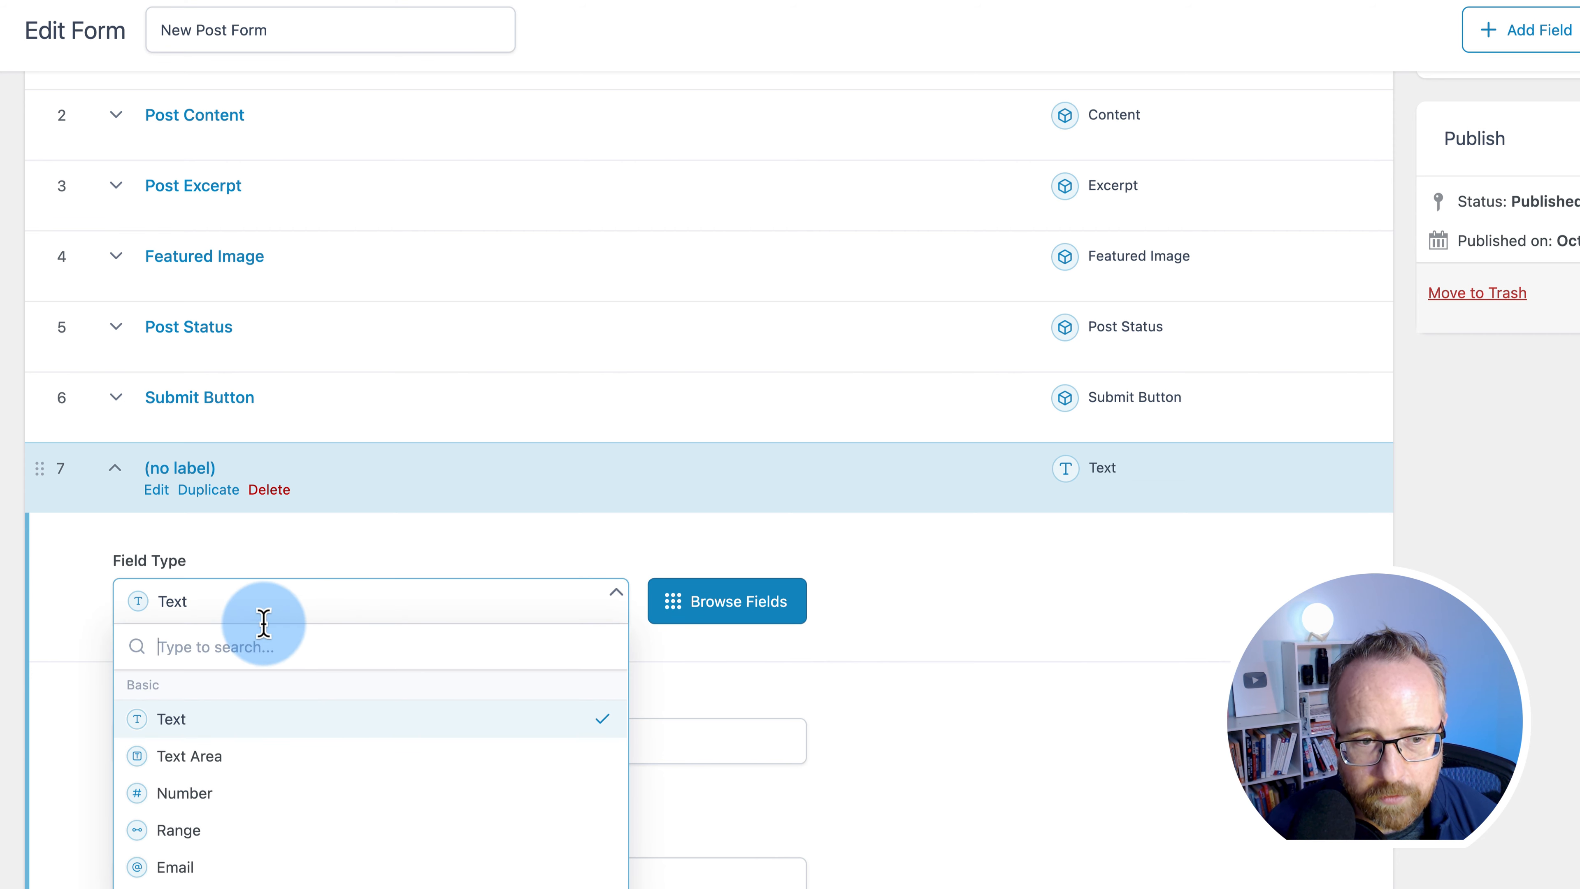
type("tax")
left_click(209, 738)
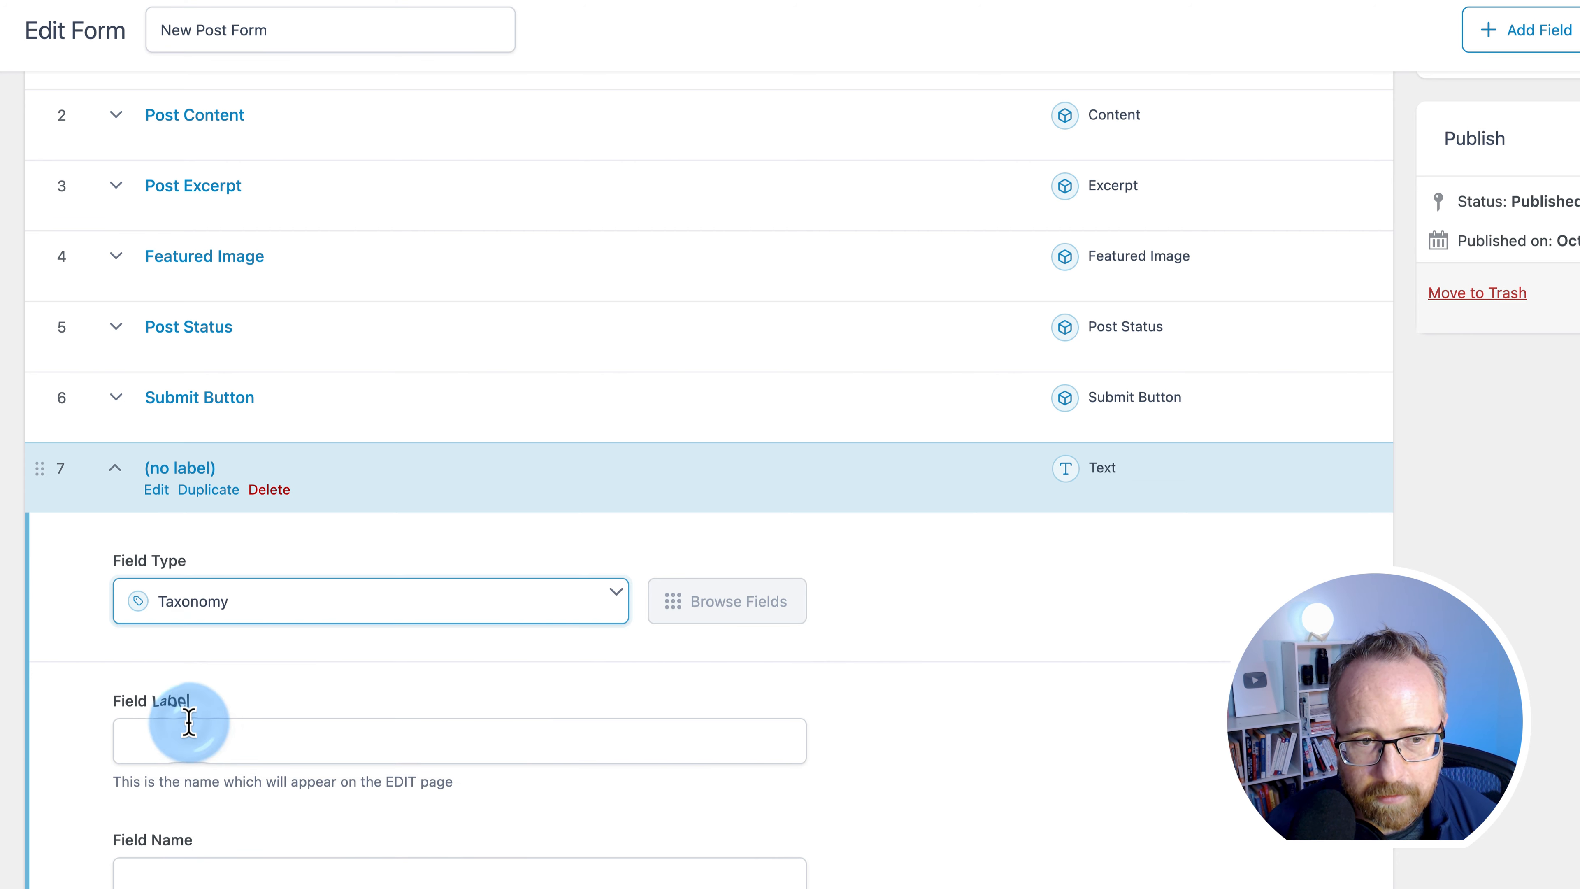
scroll(117, 681, "down", 3)
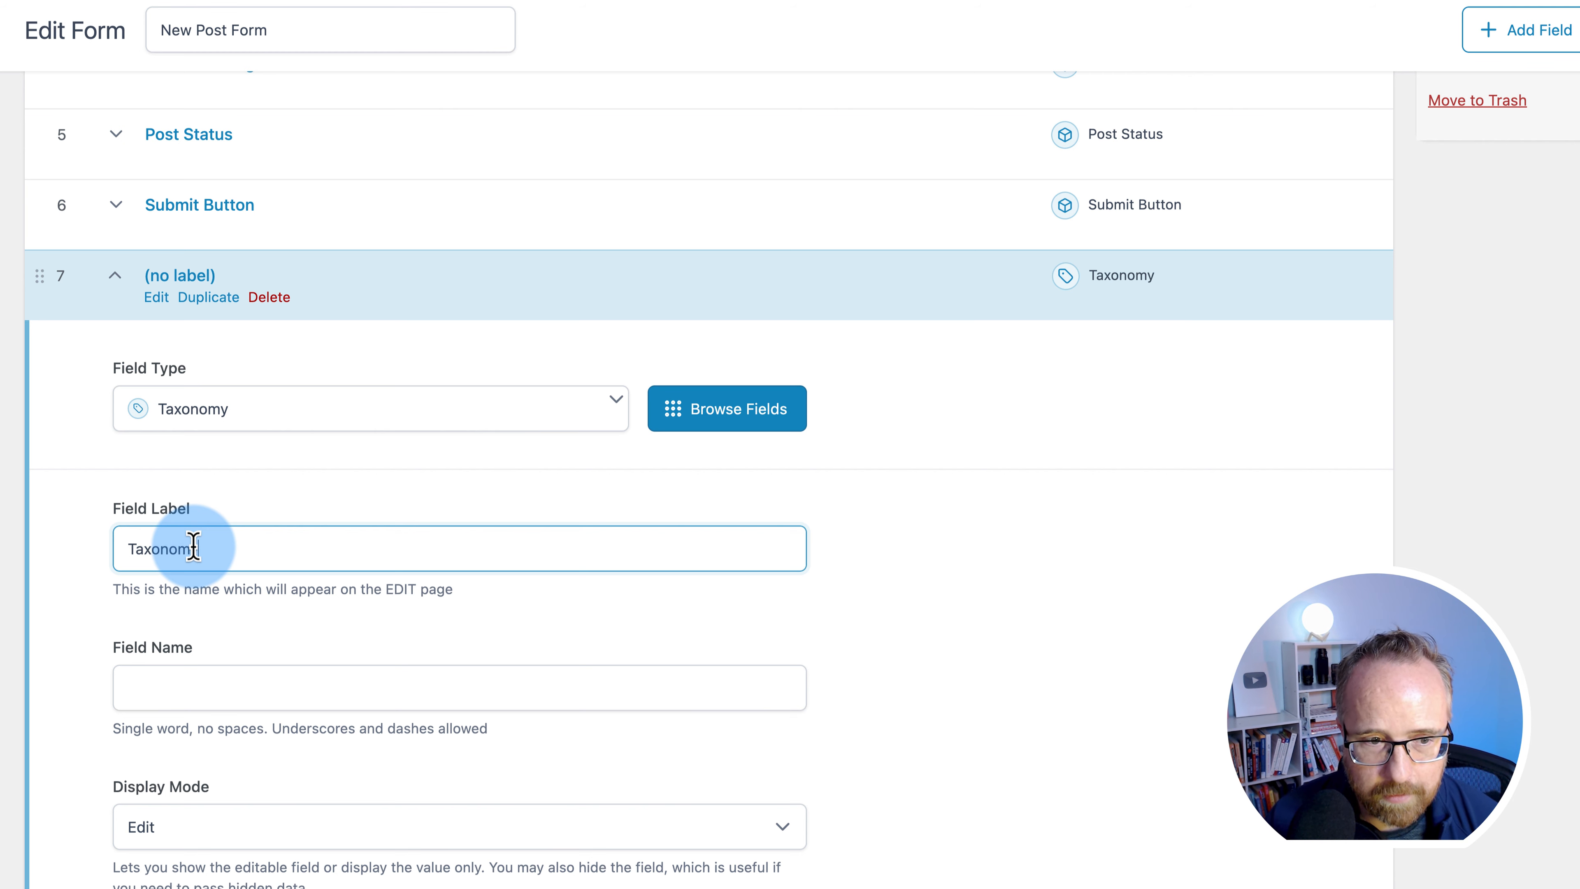
double_click(131, 671)
- Collapse the Taxonomy field and drag it above Post Status
scroll(81, 675, "down", 1)
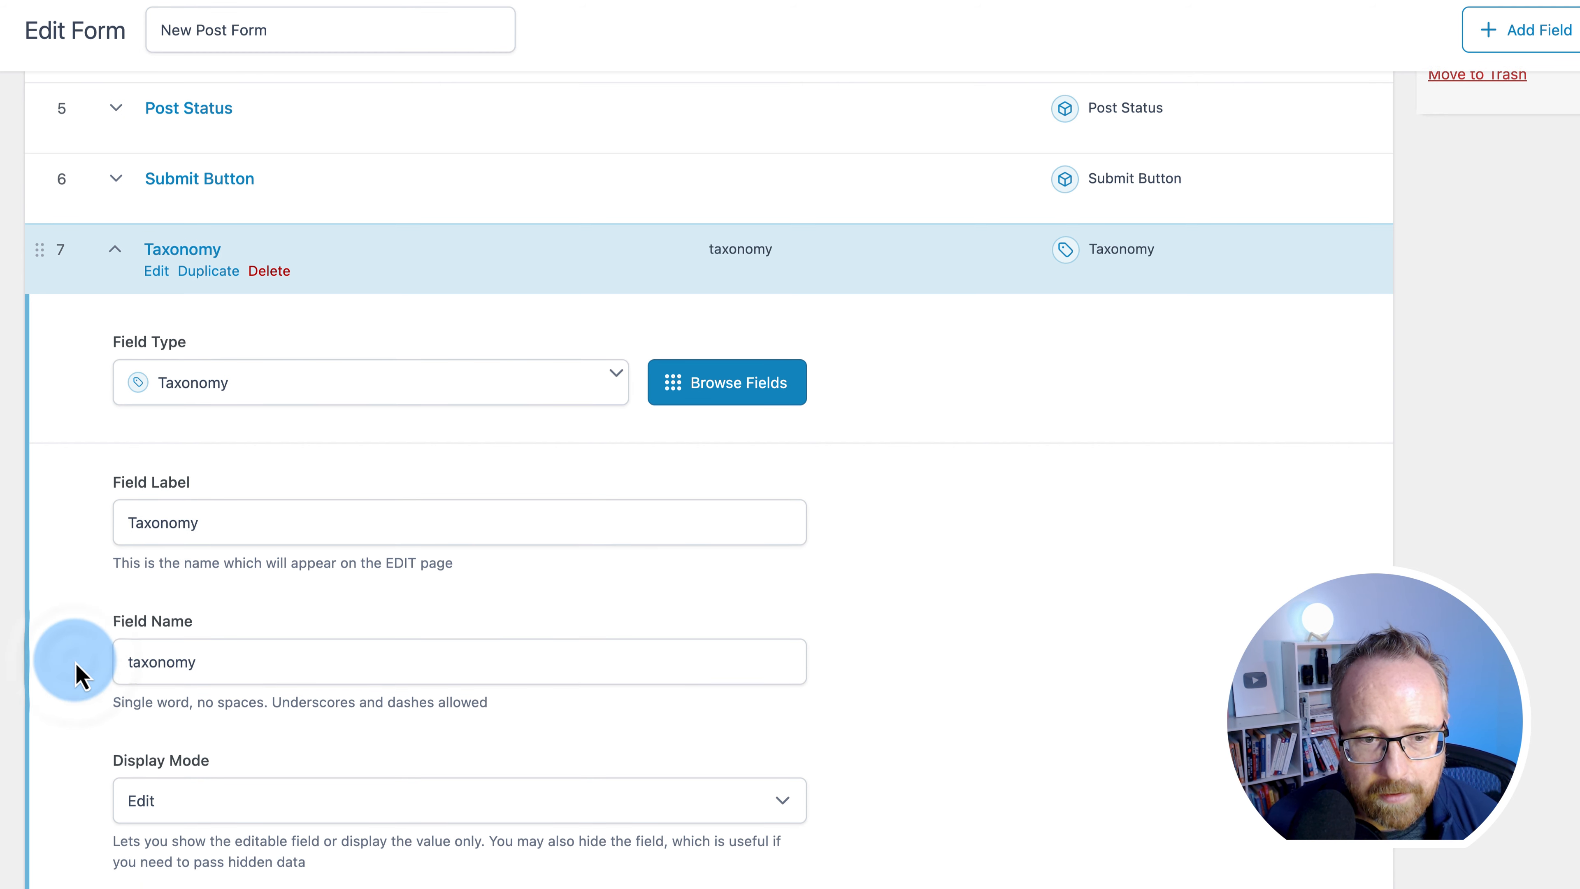
scroll(78, 638, "down", 1)
scroll(187, 498, "up", 5)
left_click(107, 605)
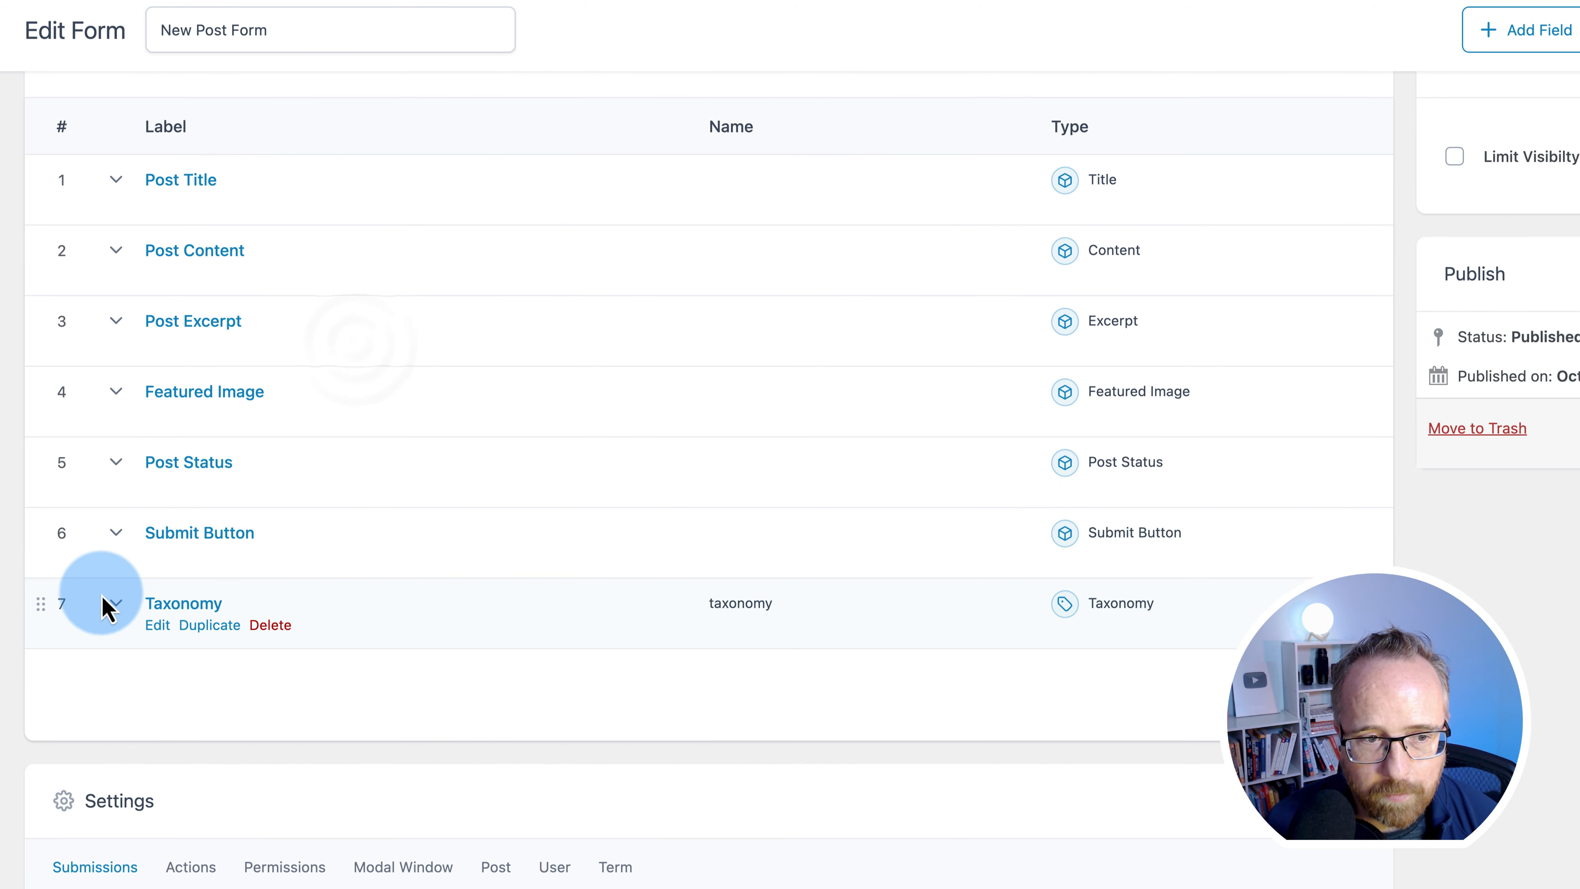
left_click_drag(45, 616, 45, 468)
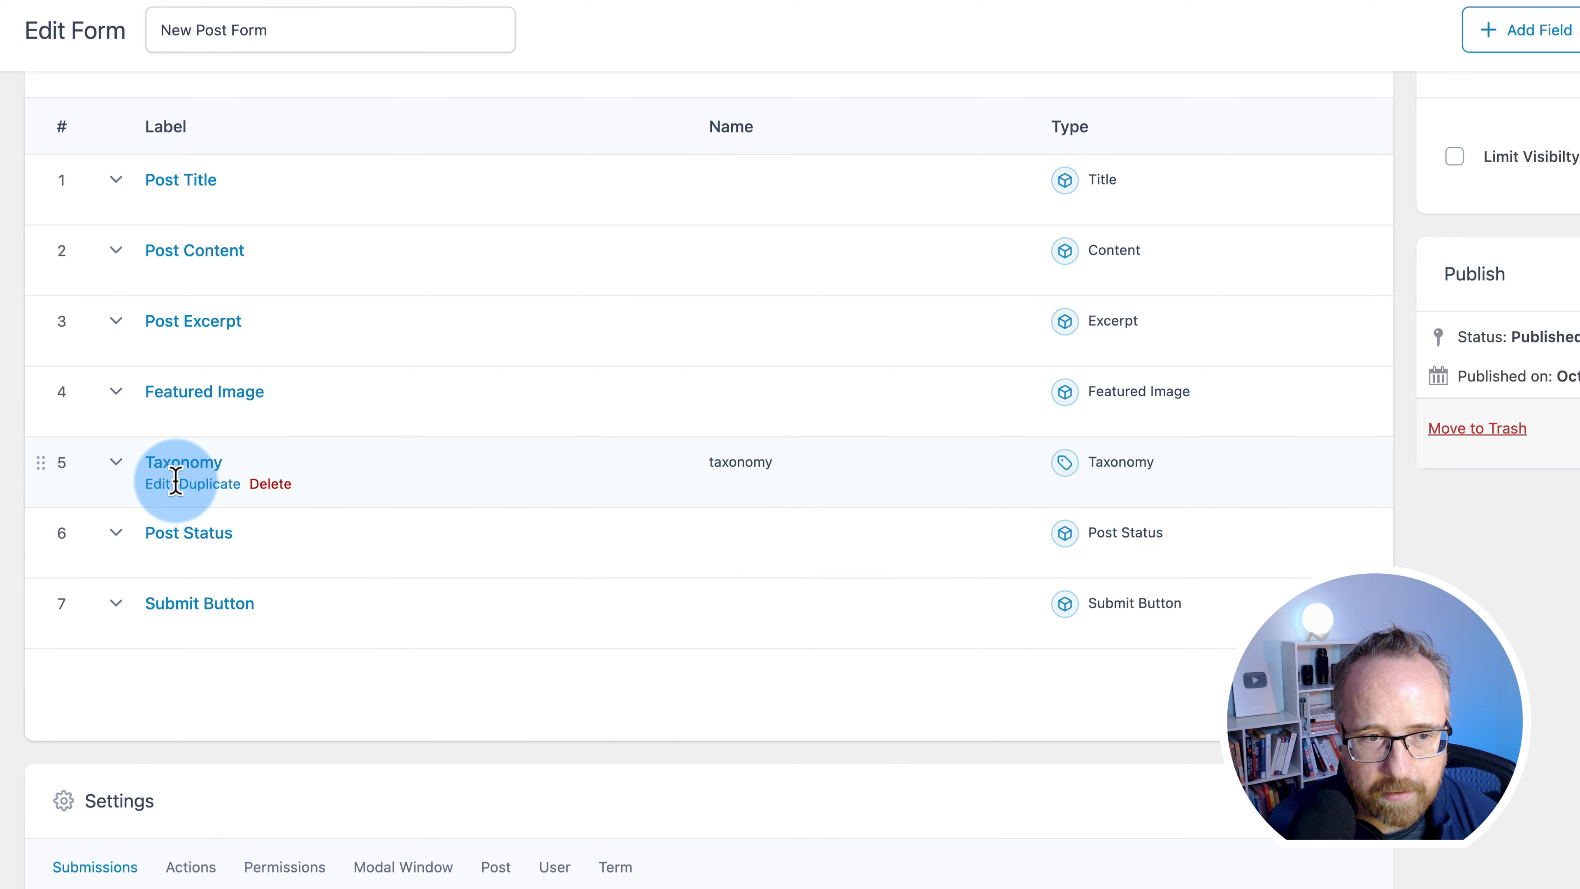
- Set the Taxonomy field's wrapper width to 50%
left_click(157, 484)
scroll(74, 844, "down", 15)
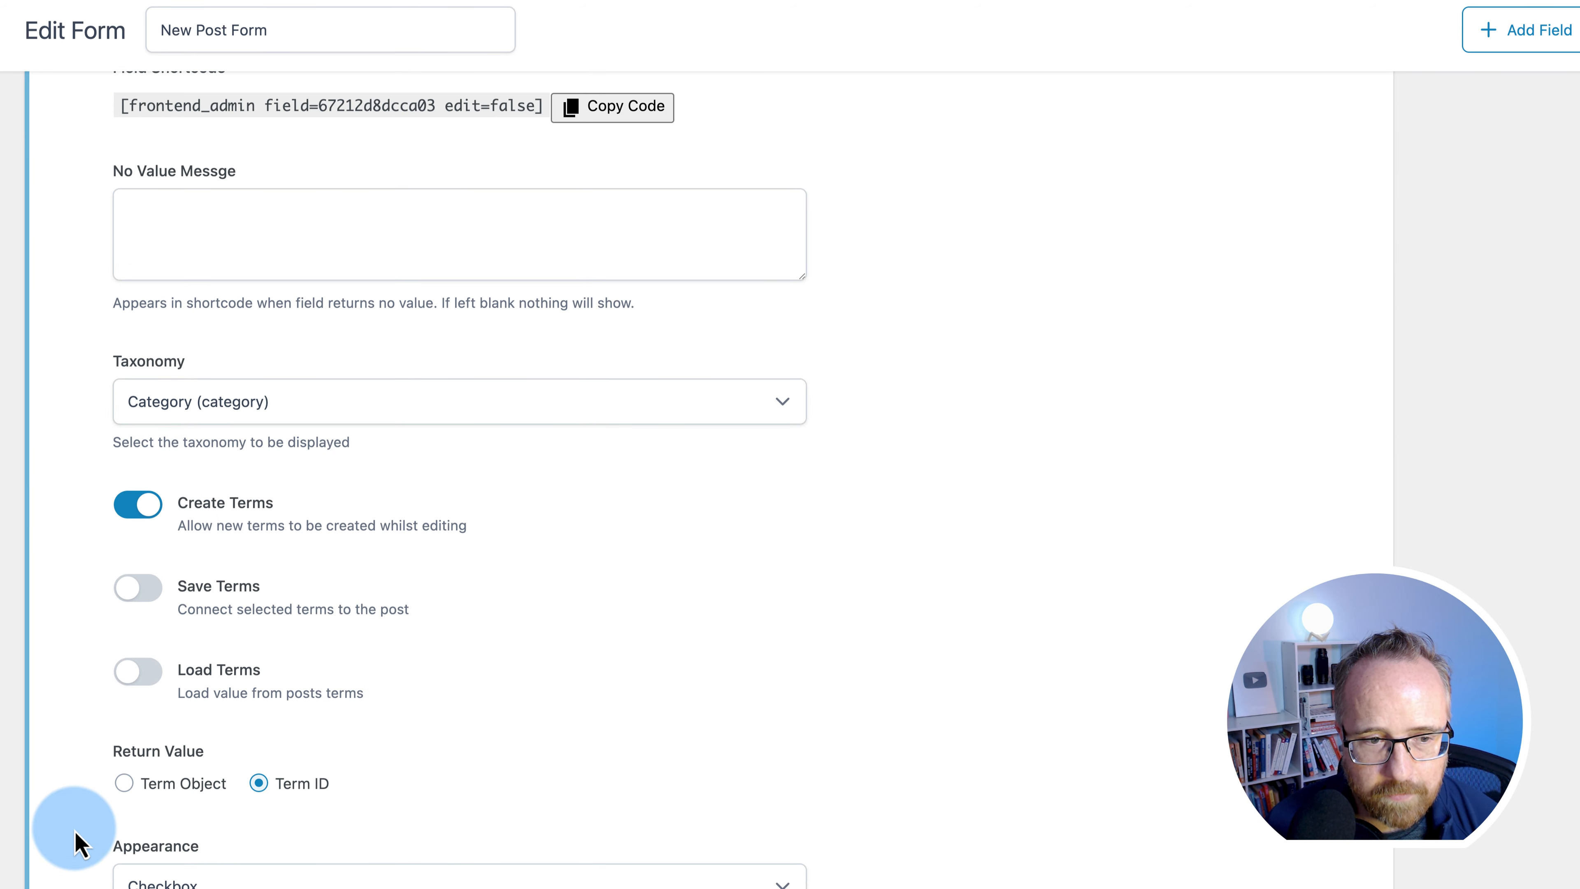
scroll(73, 830, "down", 10)
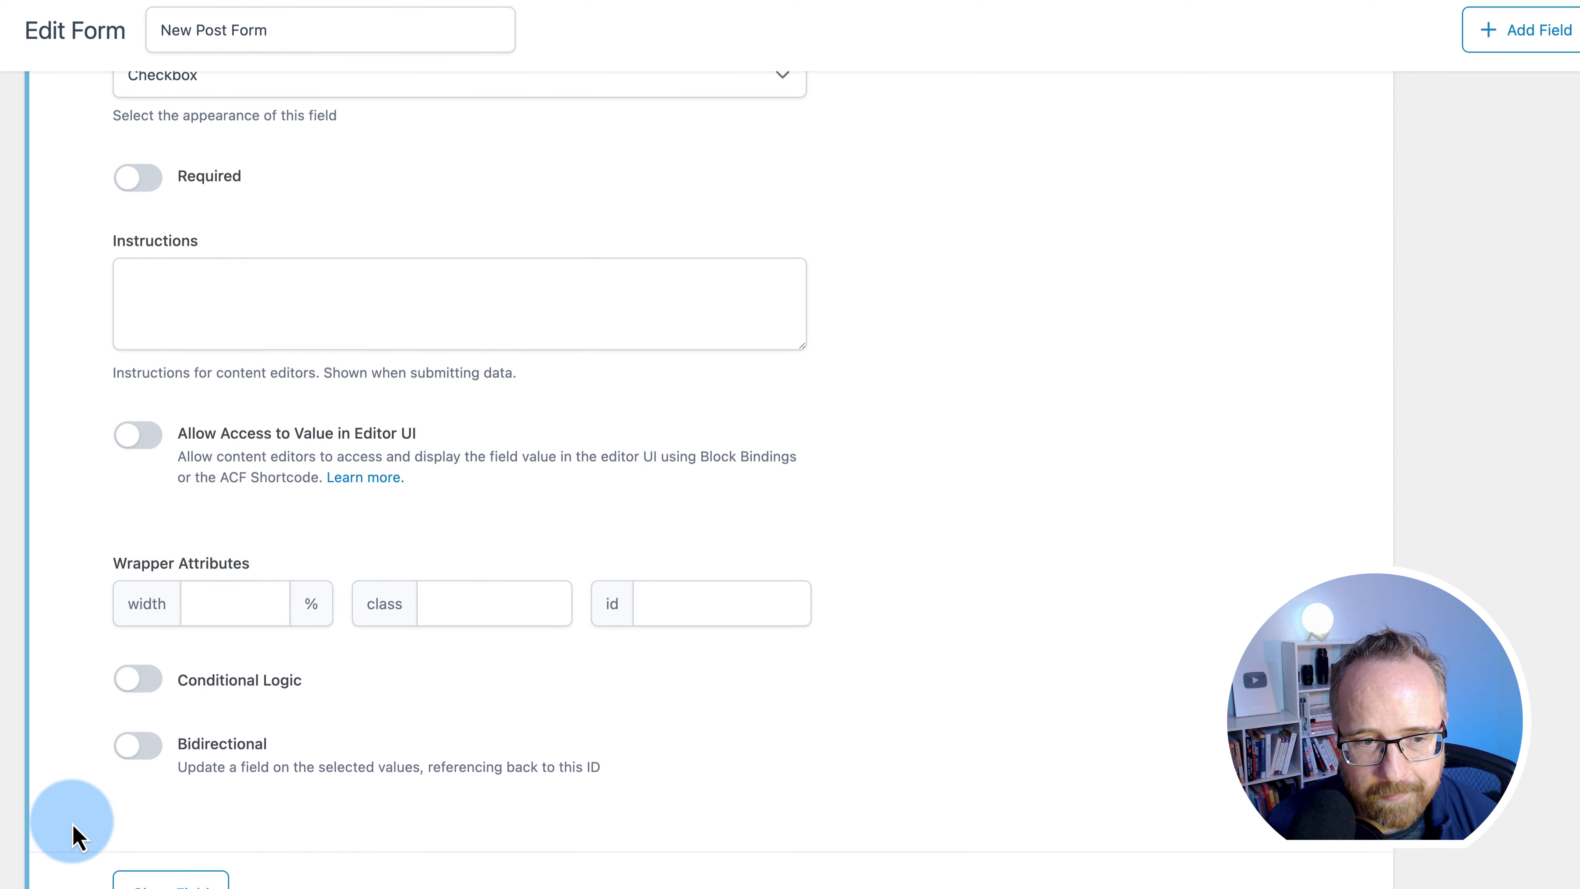
left_click(220, 582)
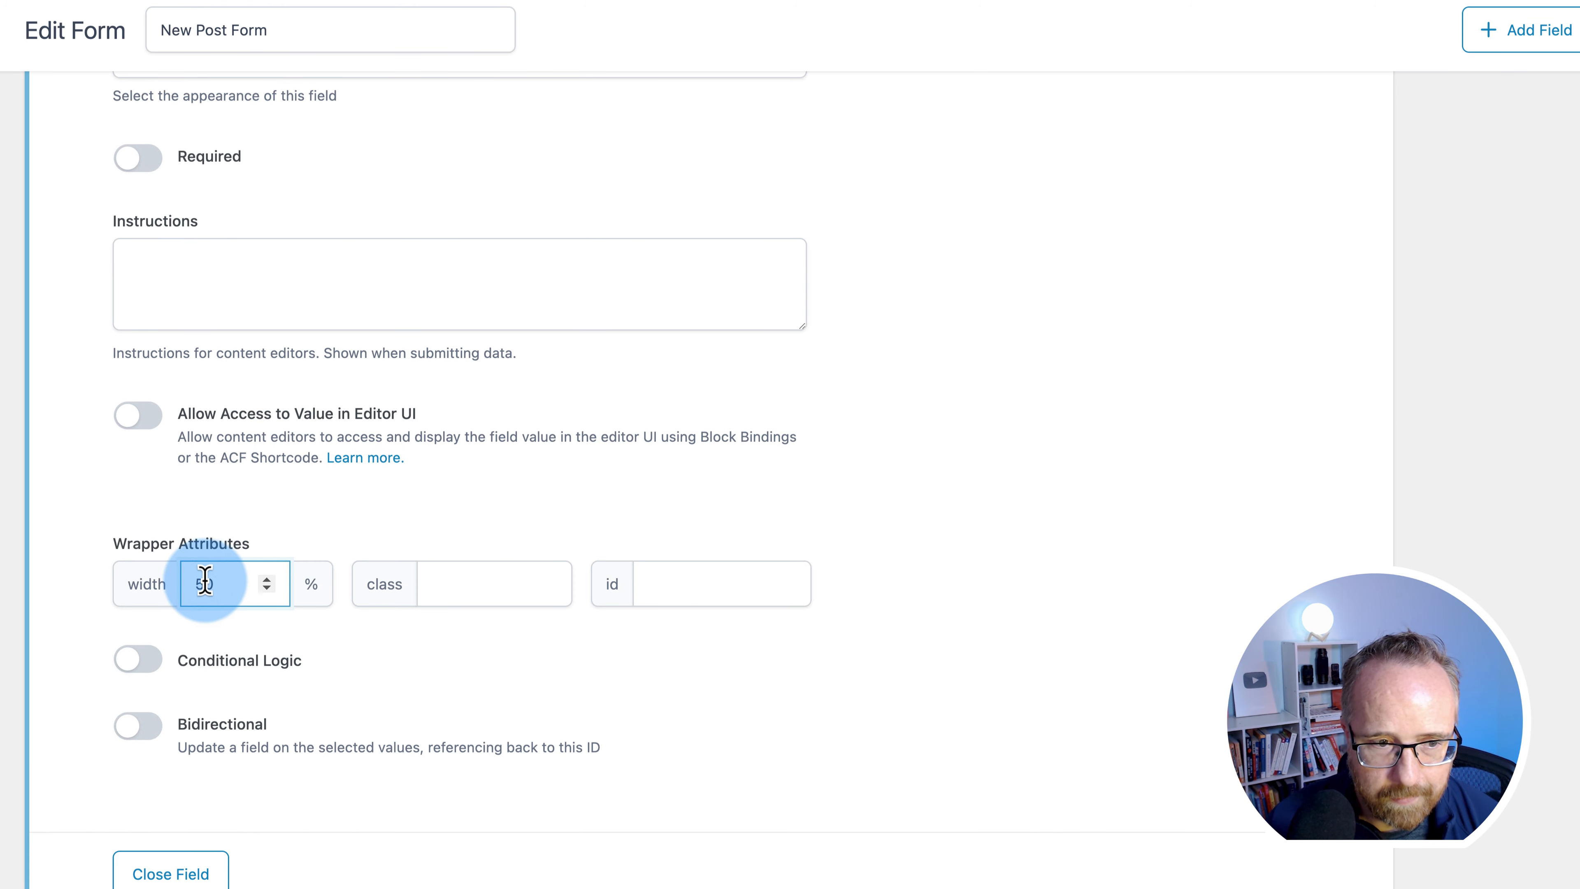
left_click(60, 626)
scroll(129, 855, "down", 1)
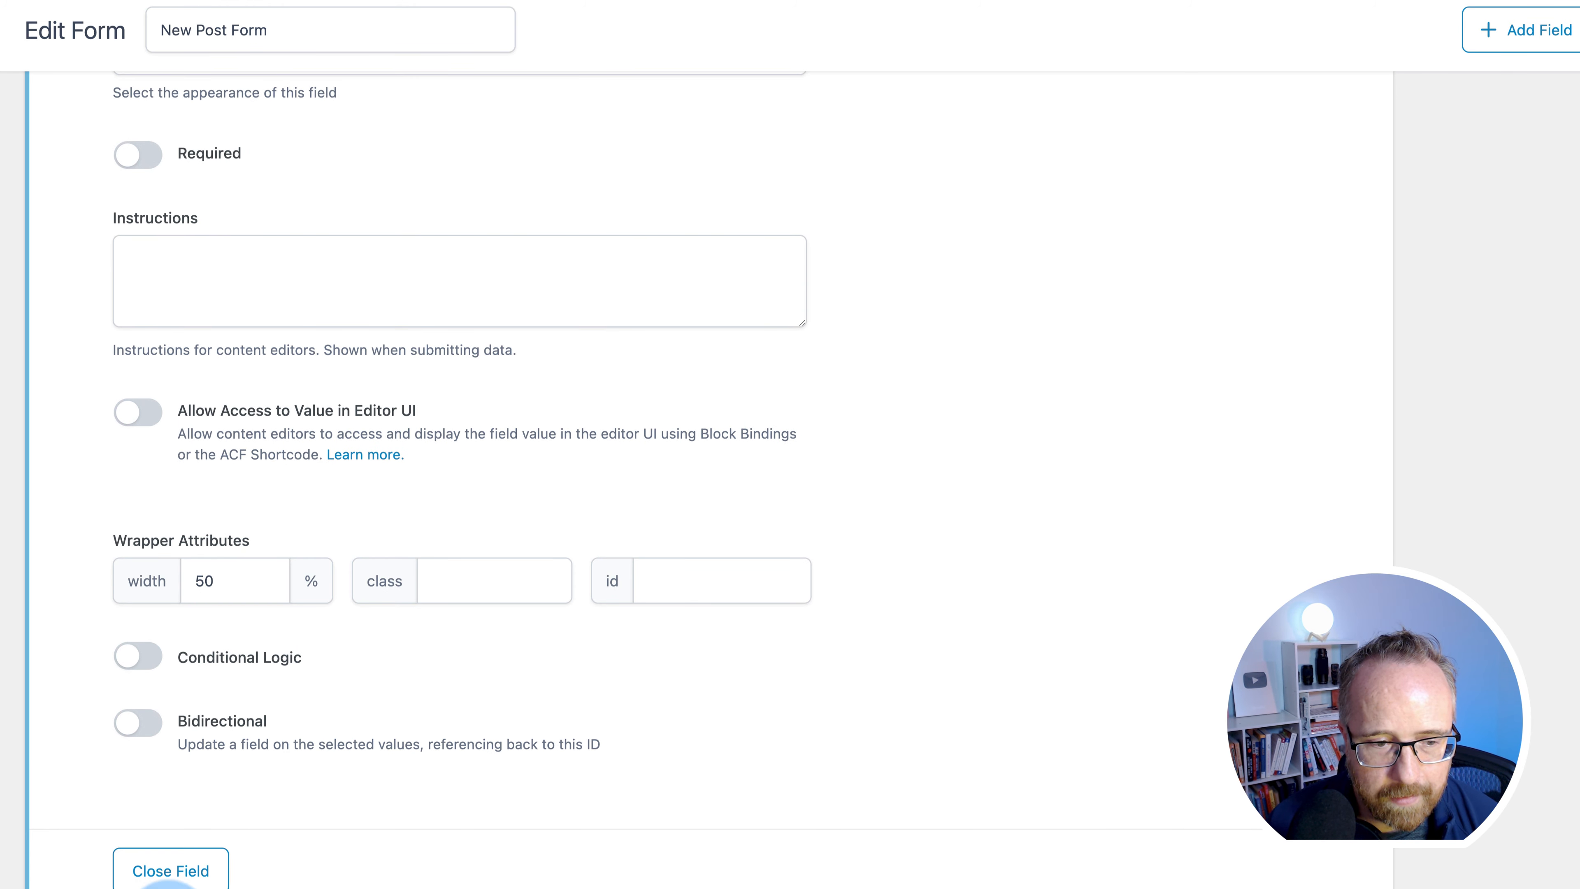
scroll(138, 871, "down", 20)
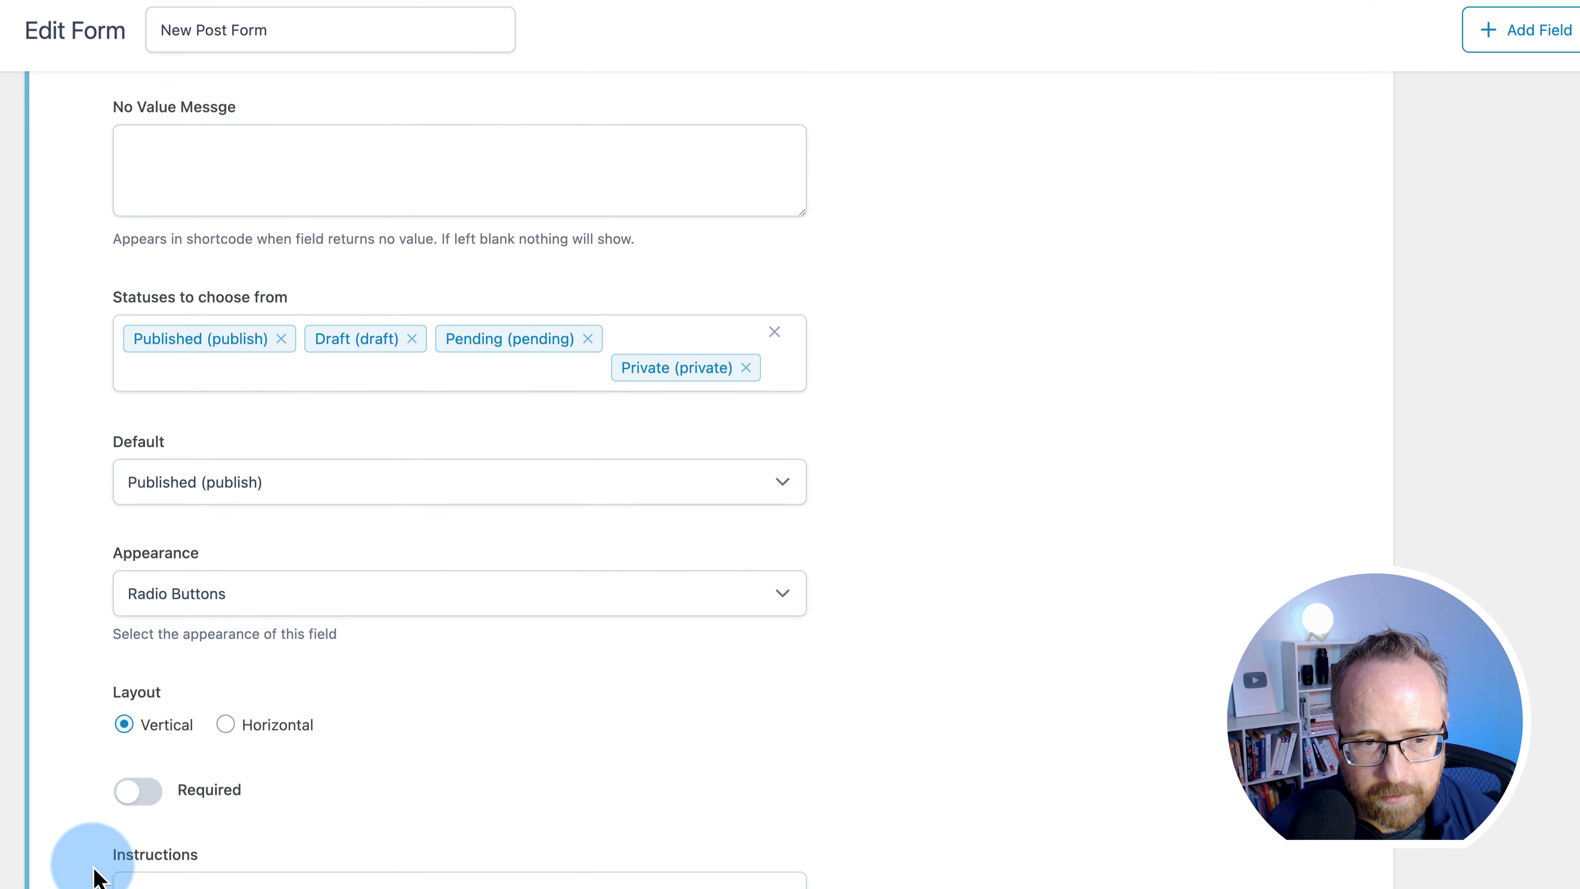
scroll(95, 874, "down", 5)
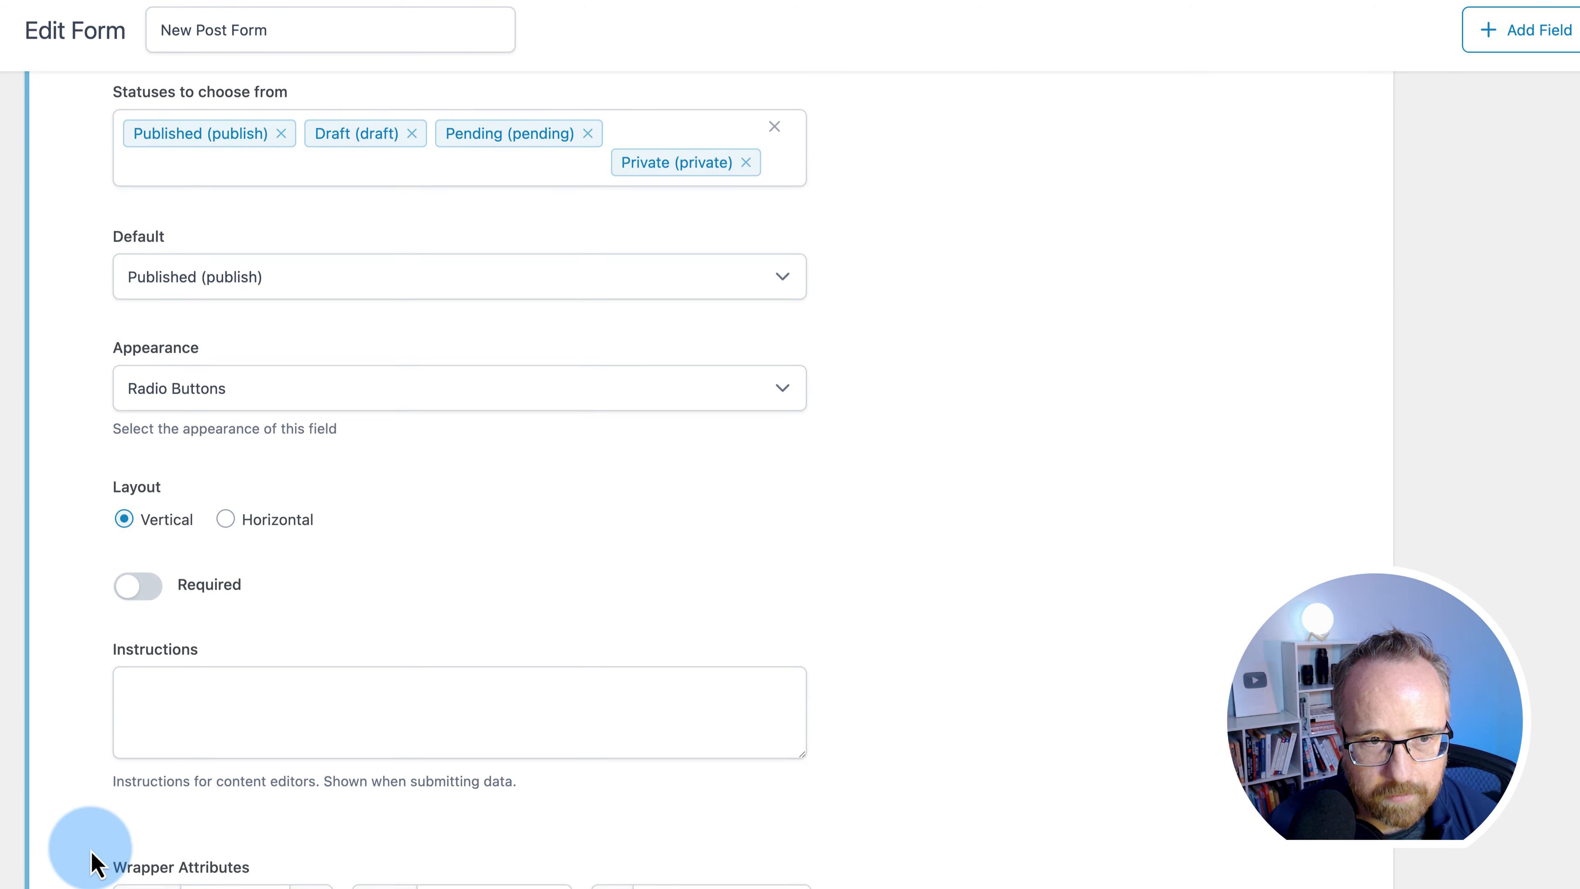
scroll(93, 849, "down", 5)
- Adjust the Post Status field's width to sit beside Taxonomy
left_click(199, 728)
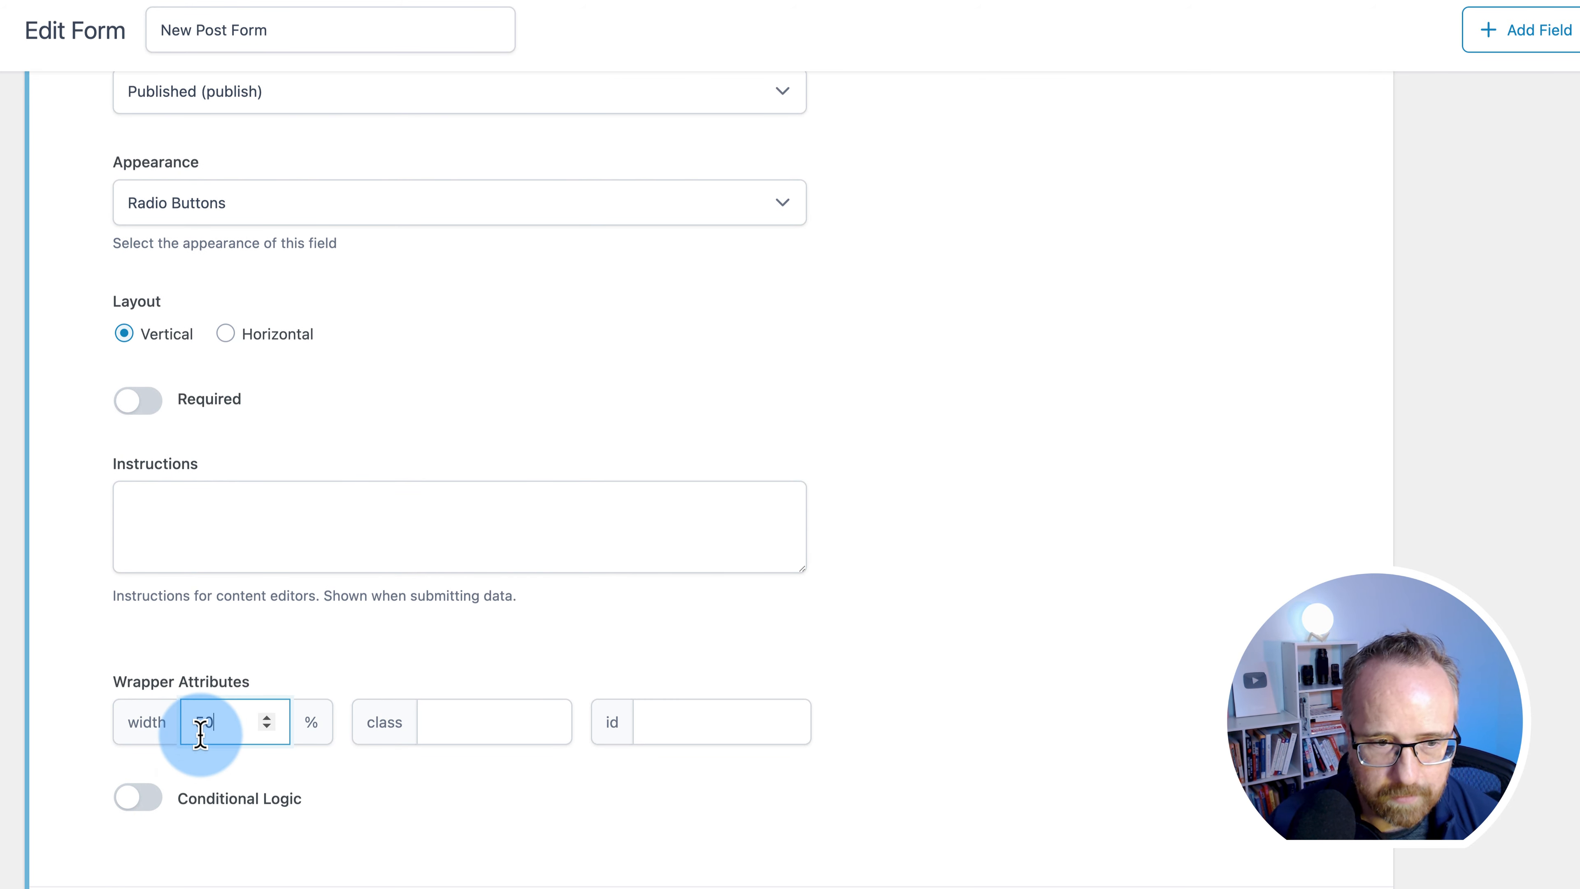
scroll(122, 669, "up", 20)
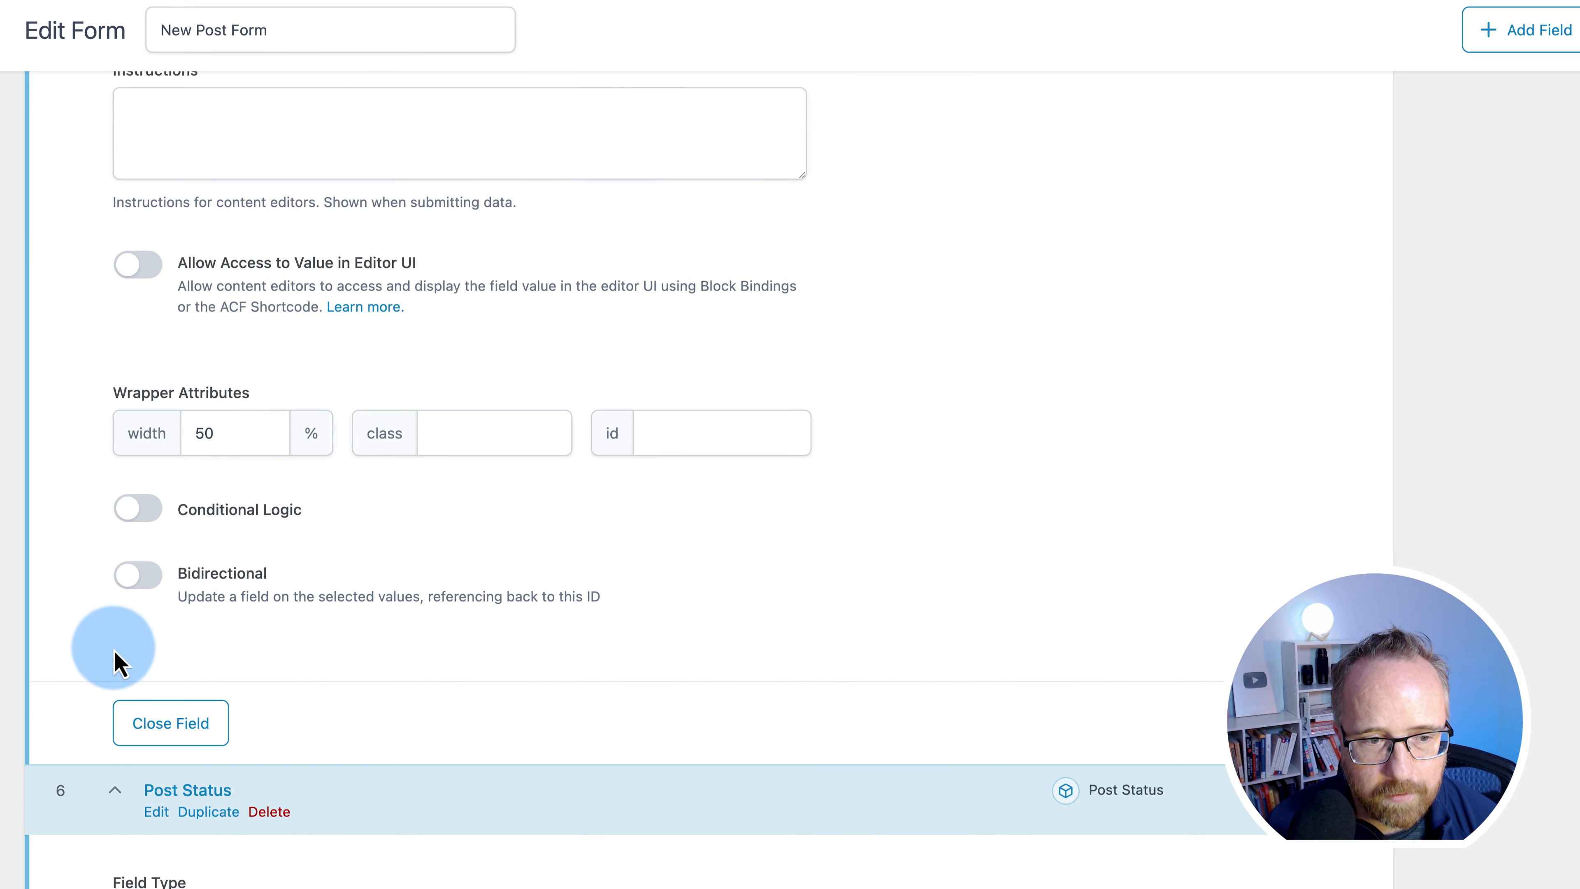
scroll(134, 560, "down", 20)
scroll(143, 480, "up", 10)
scroll(89, 487, "down", 12)
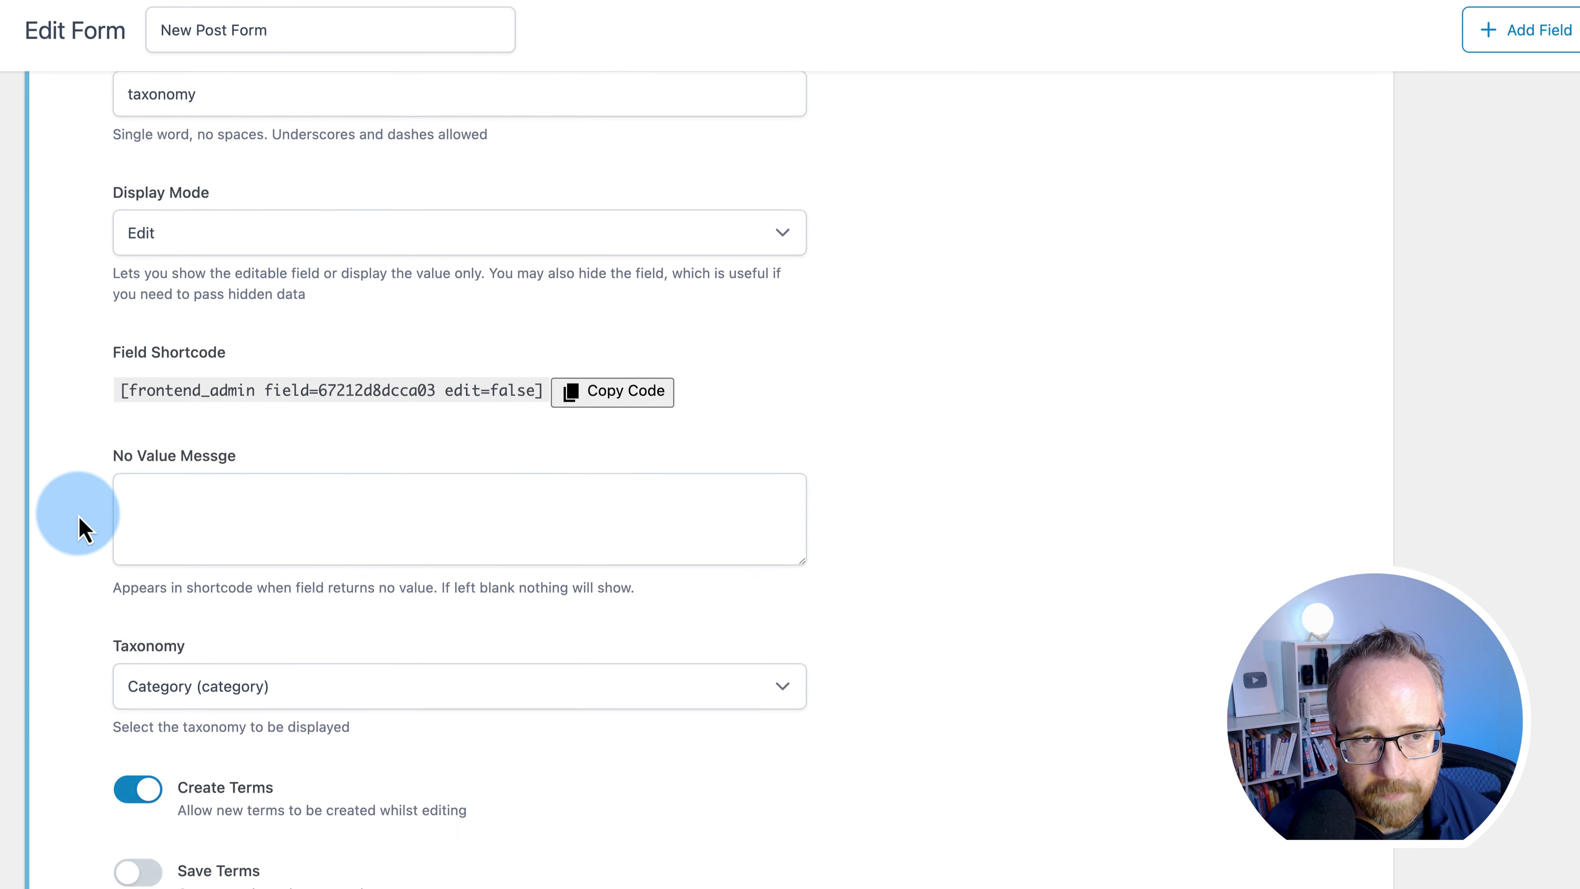
scroll(81, 526, "down", 2)
- Keep Category (category) as the field's taxonomy and save the form
left_click(195, 450)
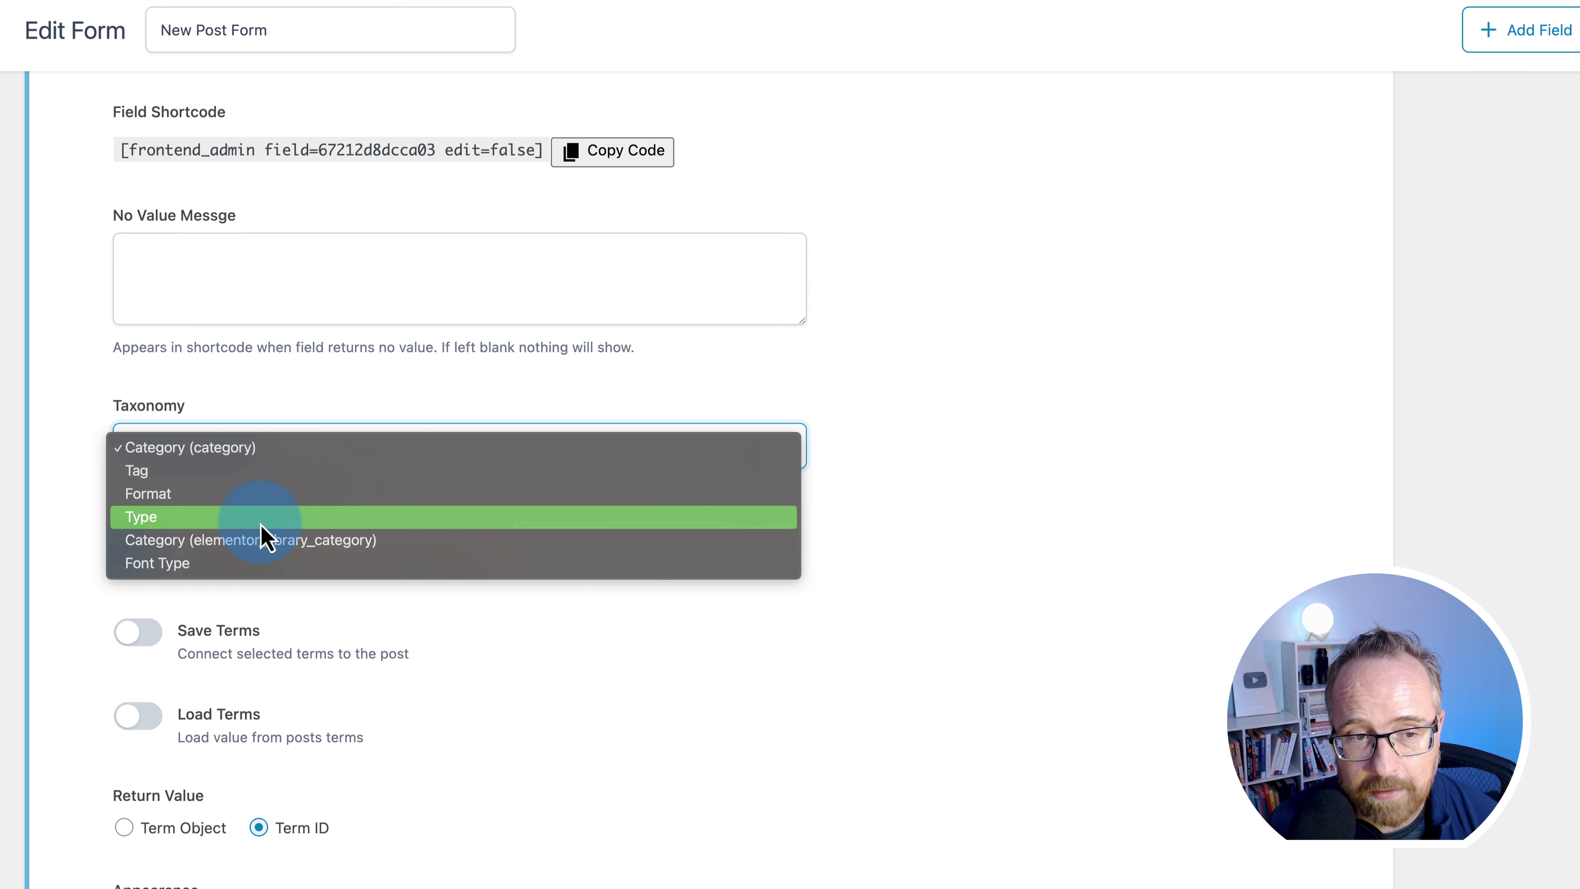
left_click(49, 522)
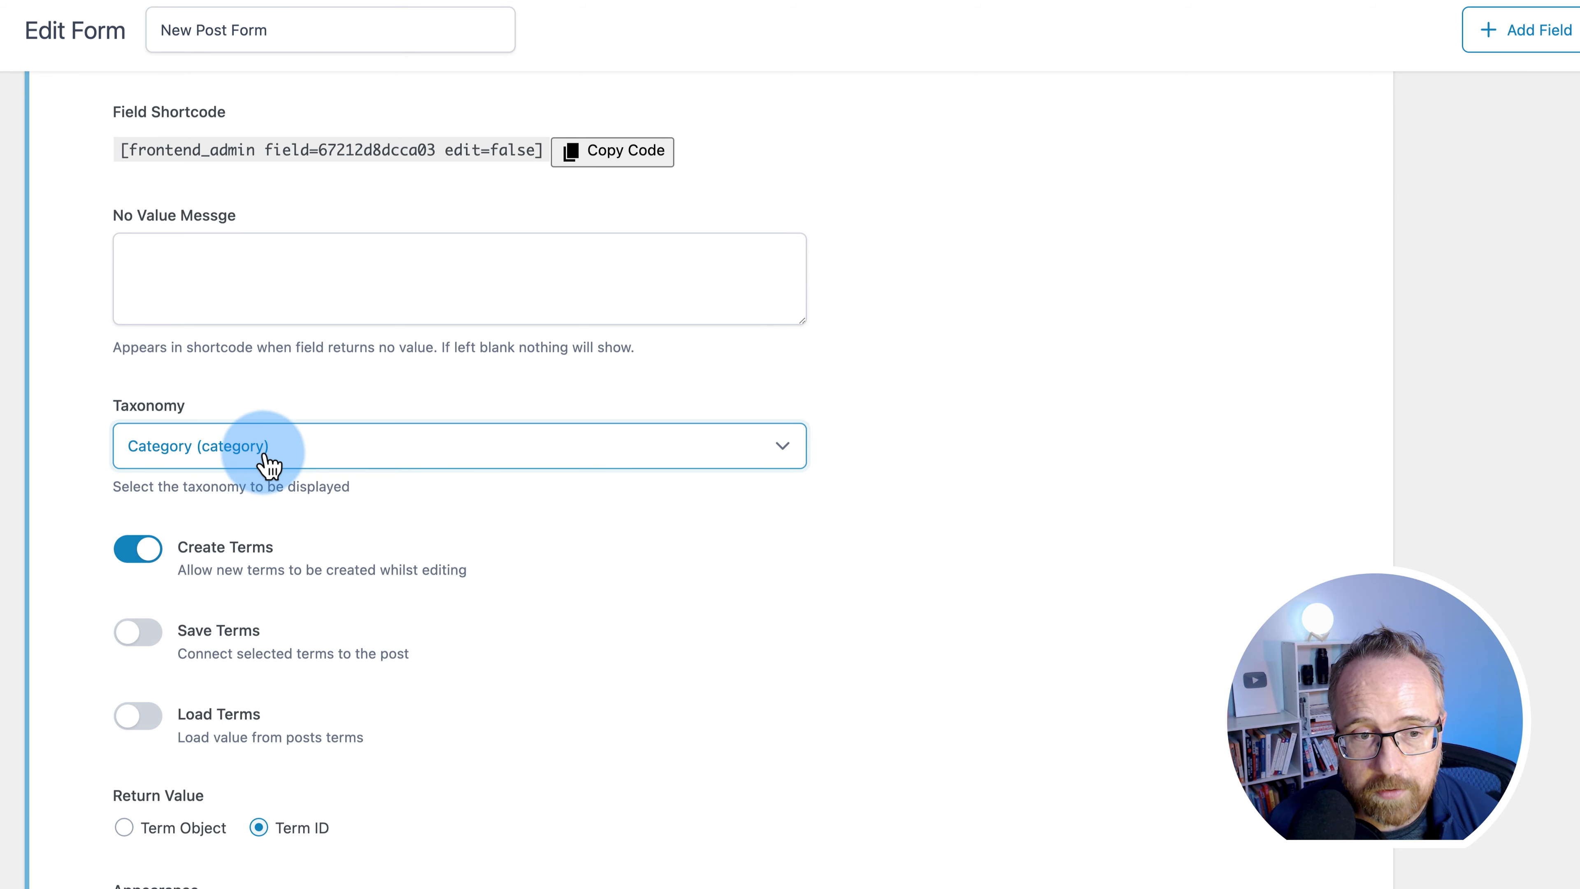
left_click(1491, 76)
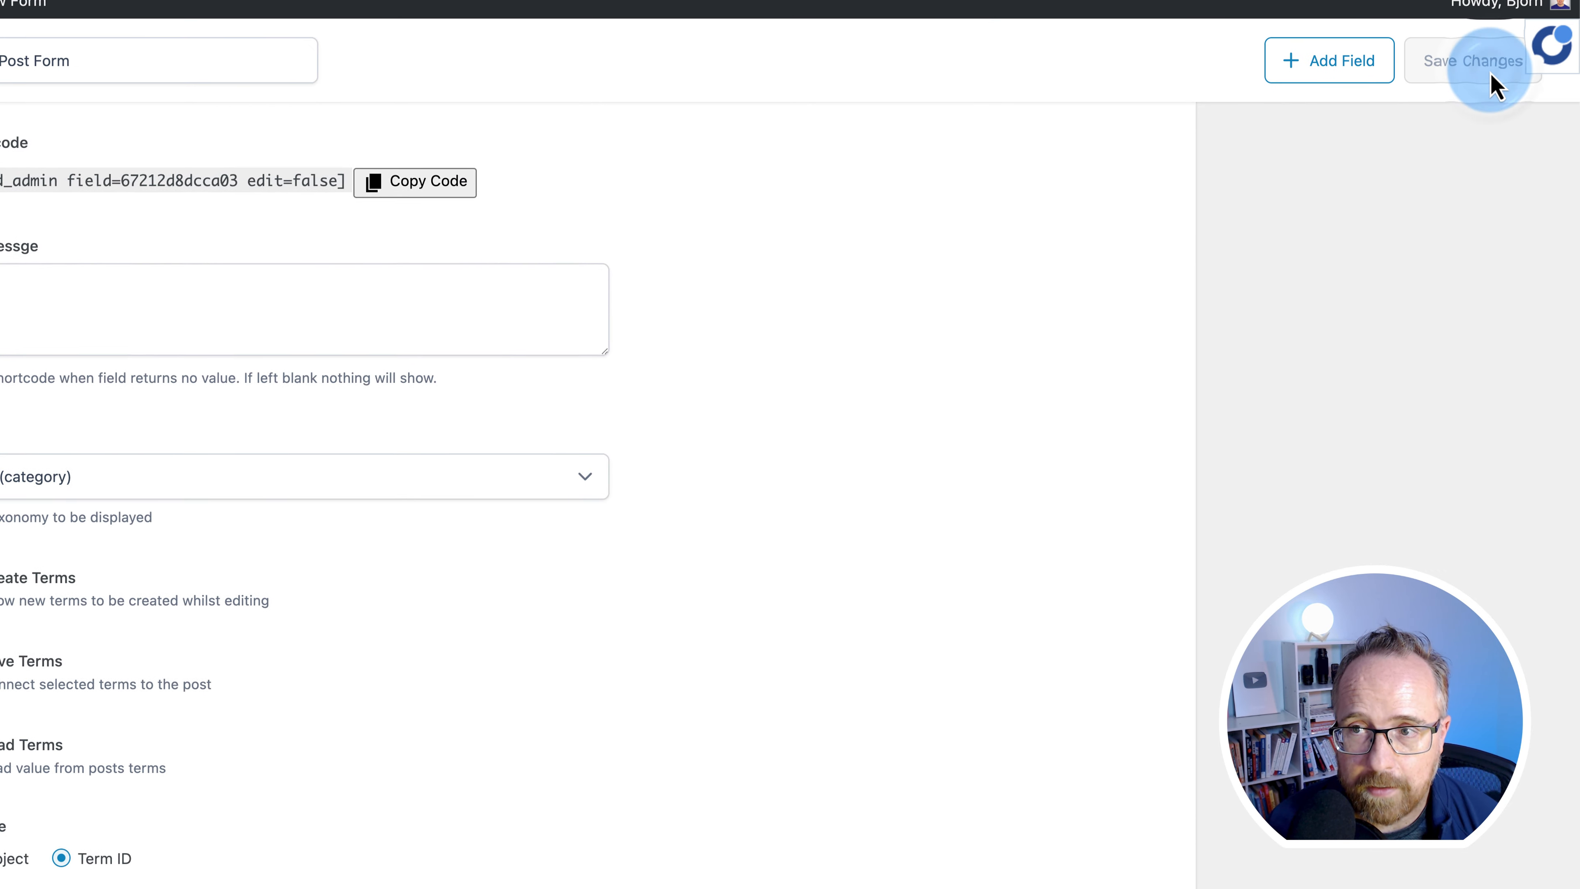
- Turn on Create Terms for the Taxonomy field so the form offers Add New Category
left_click(387, 14)
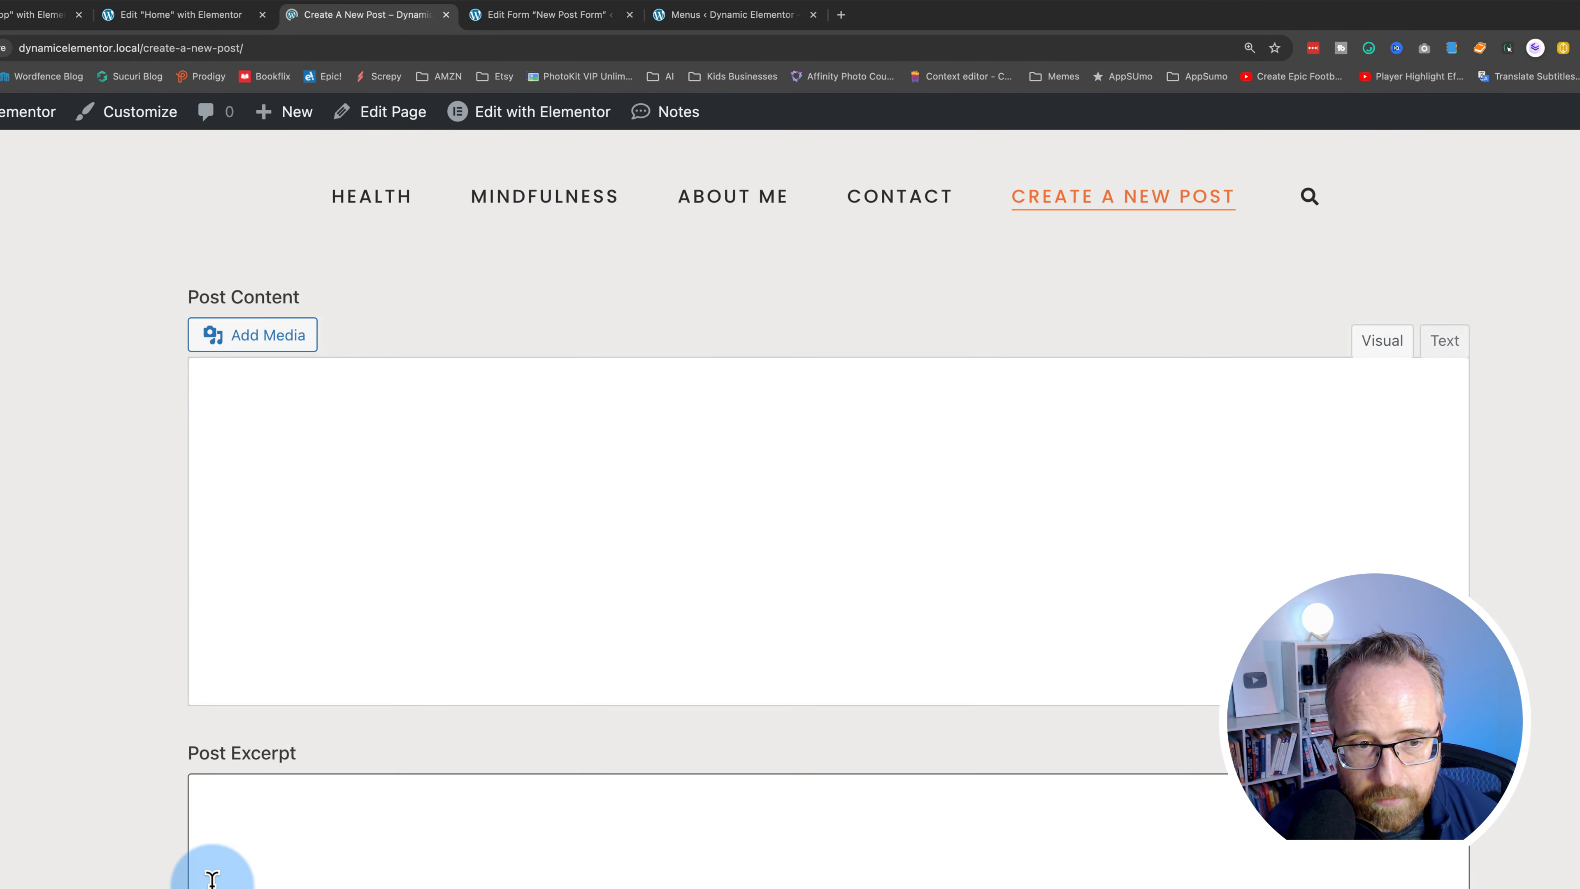
scroll(212, 872, "down", 6)
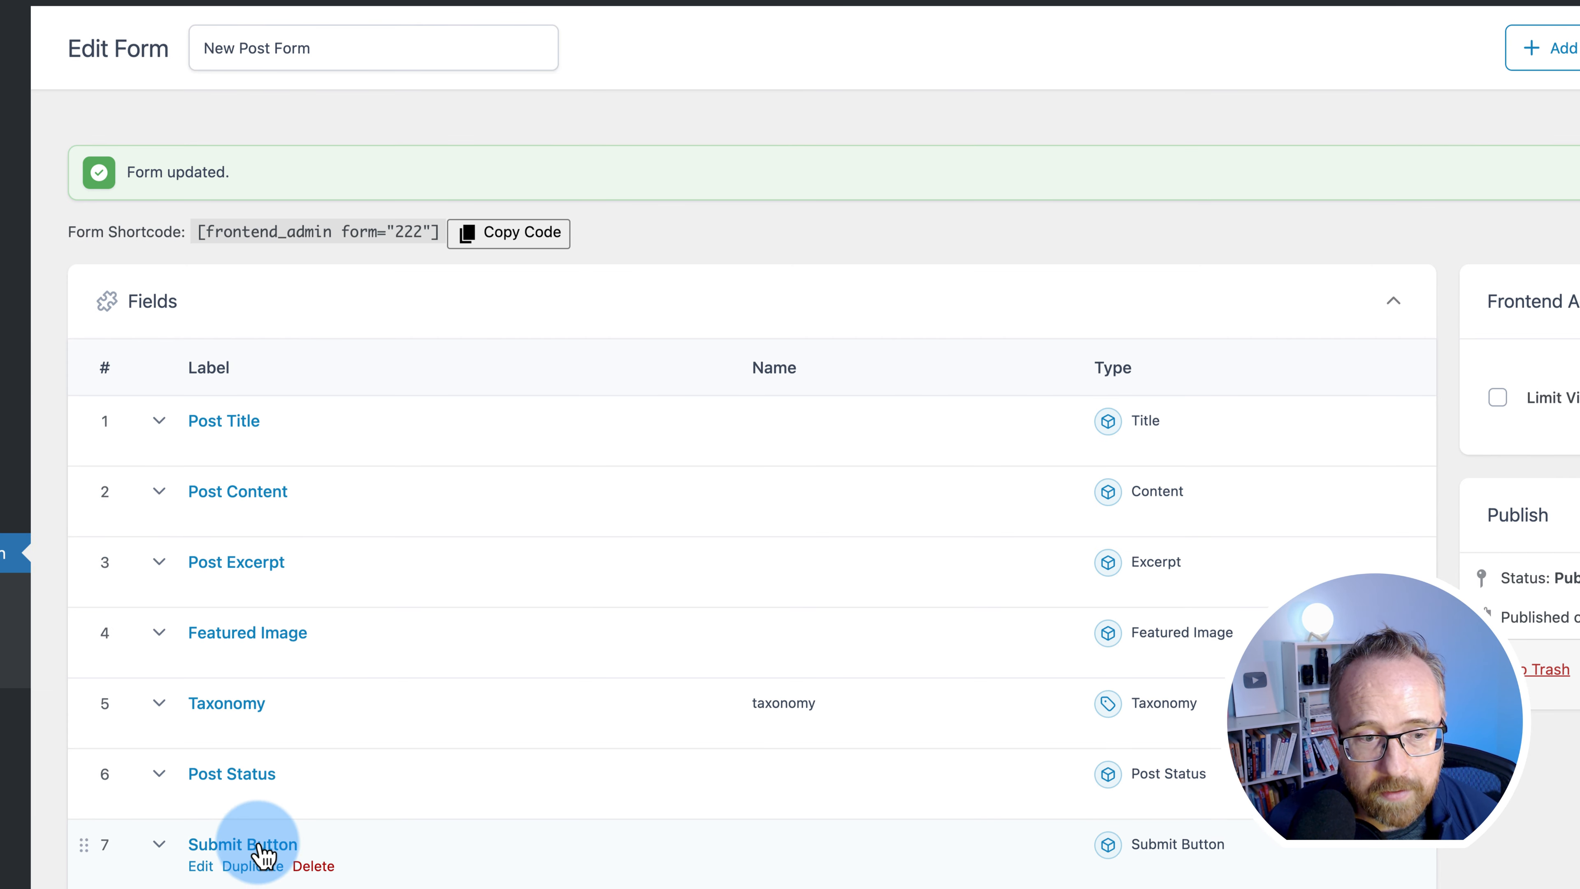
left_click(341, 725)
scroll(144, 846, "down", 20)
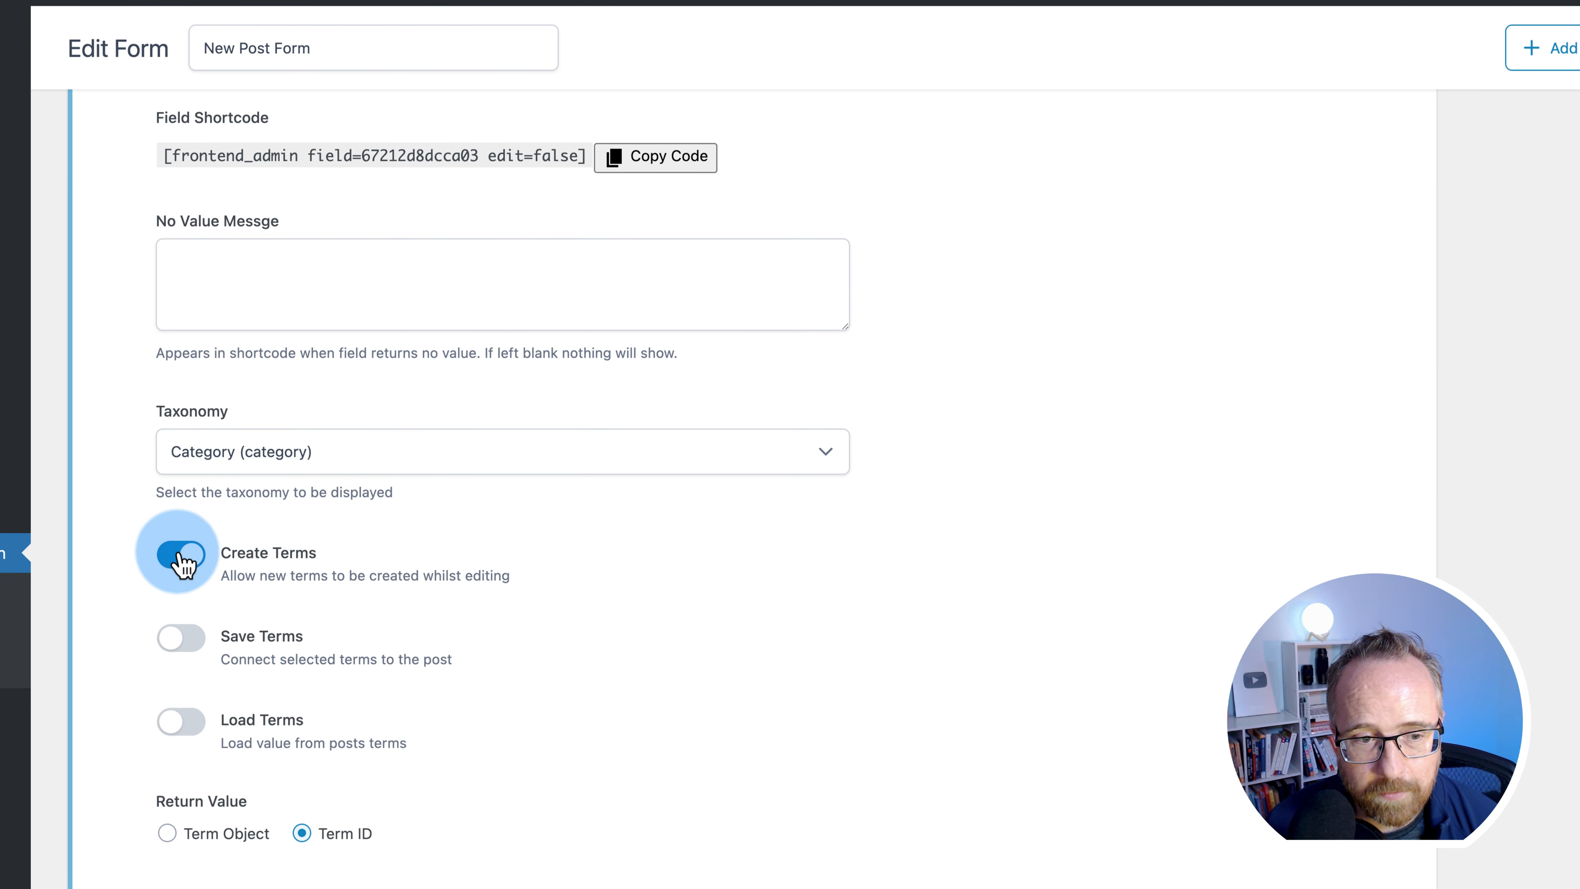
left_click(833, 778)
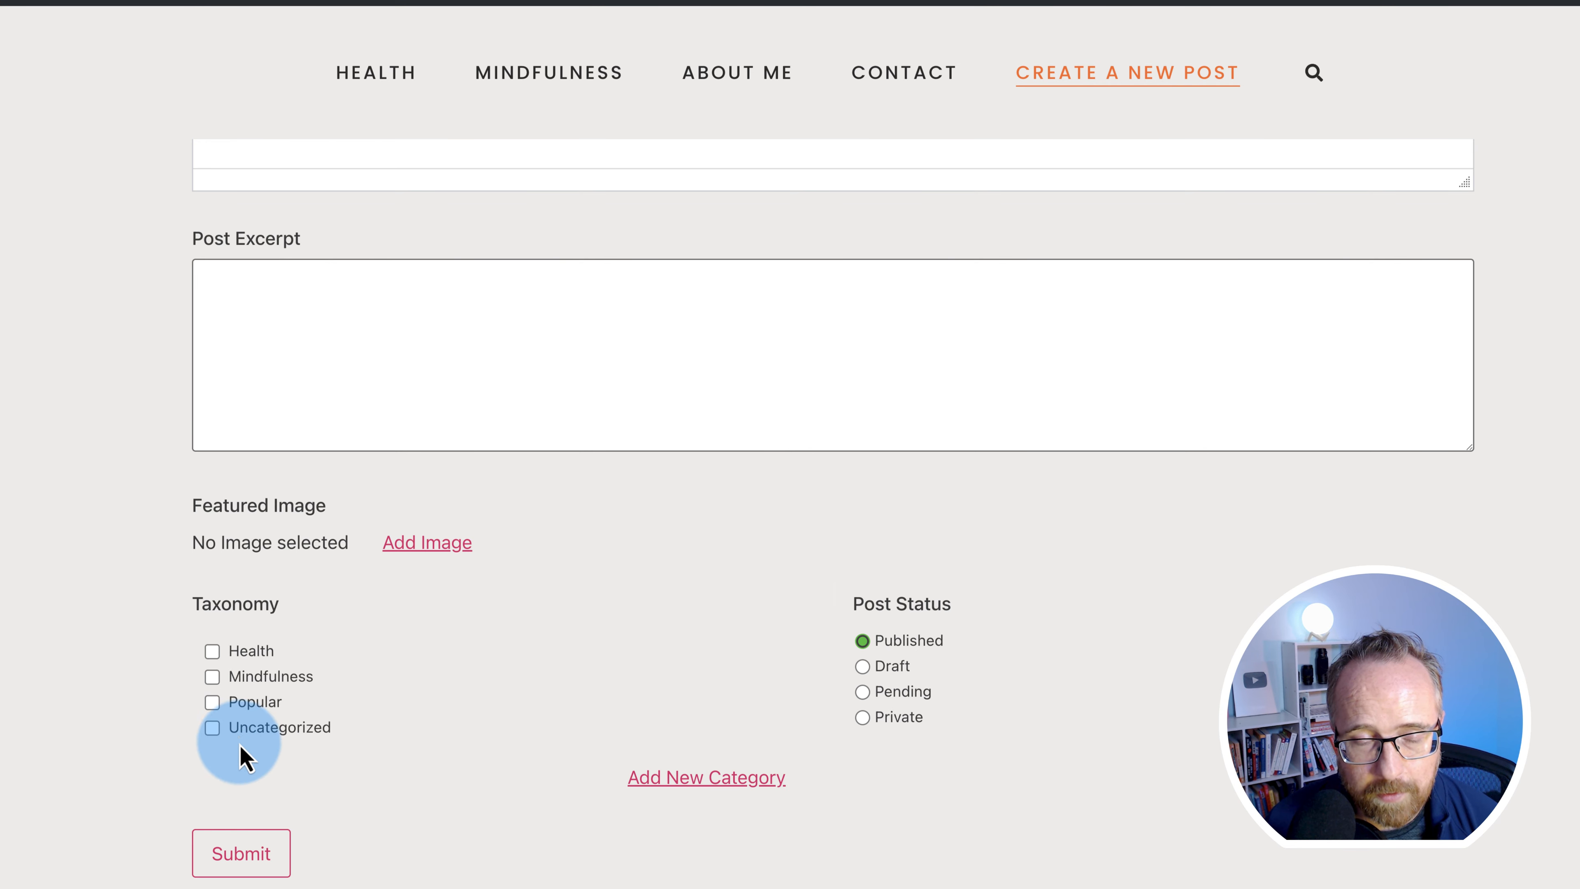
- Fill the post title, content and excerpt with 'This is my new post!'
scroll(124, 554, "down", 2)
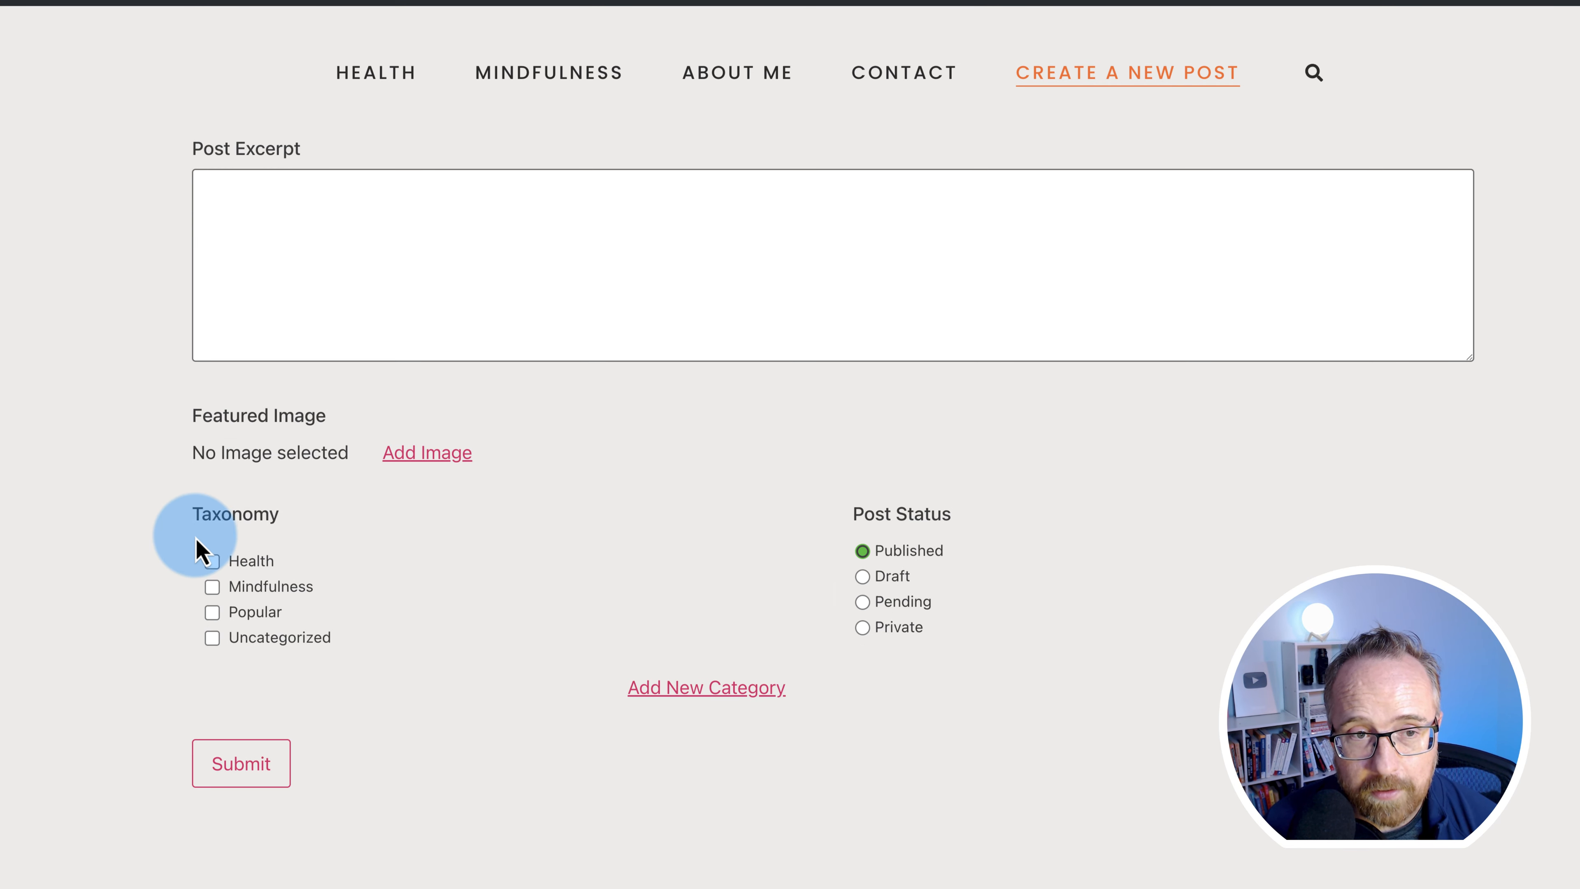
scroll(200, 554, "up", 10)
left_click(306, 288)
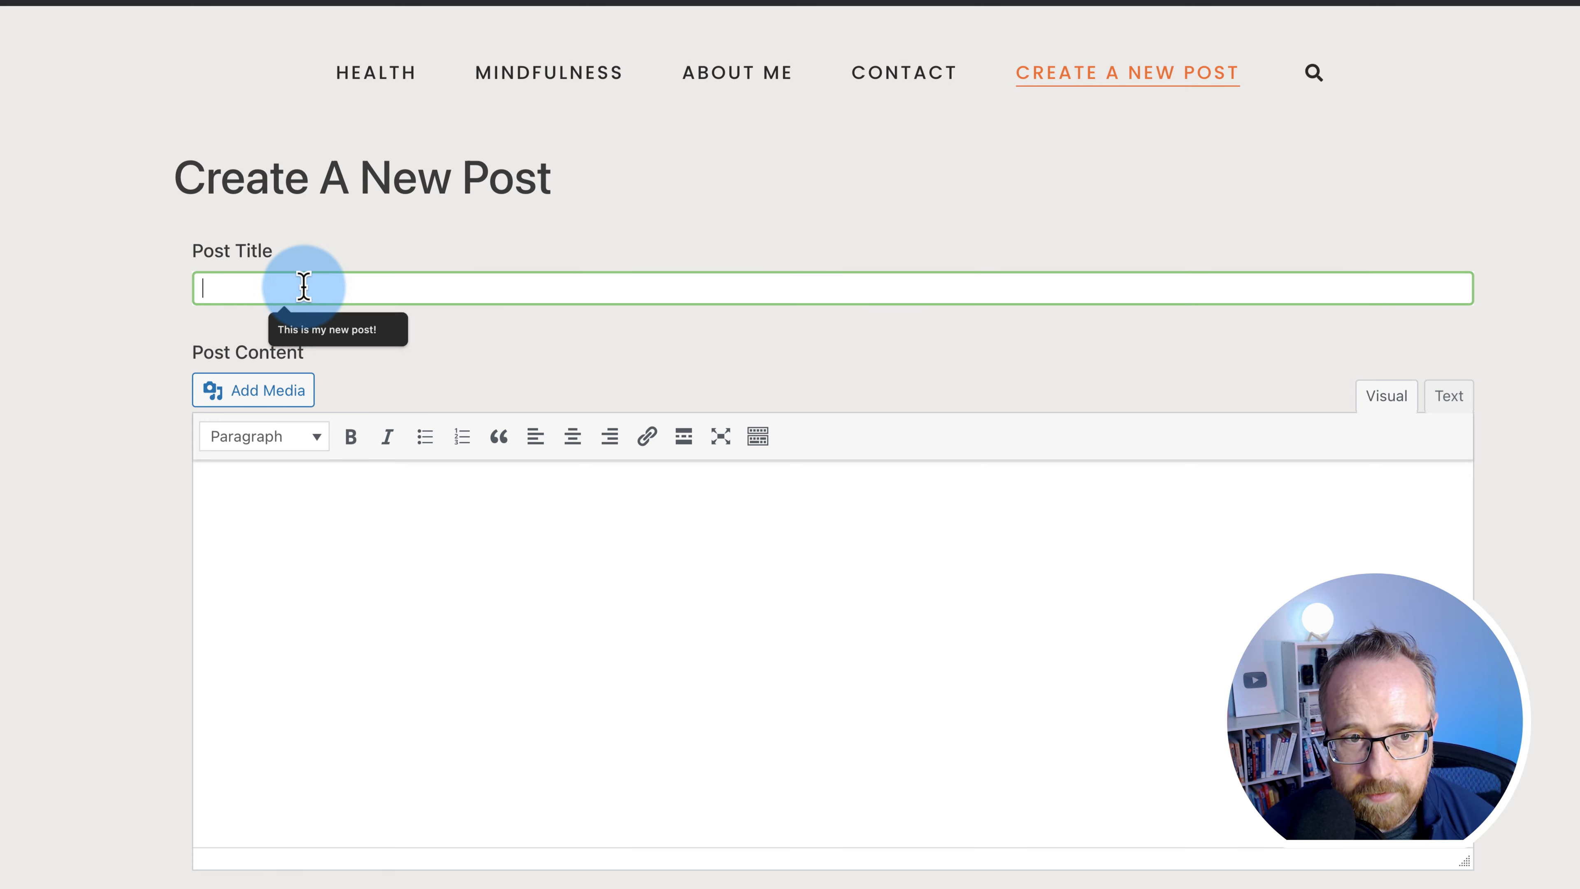
type("This is my new post!")
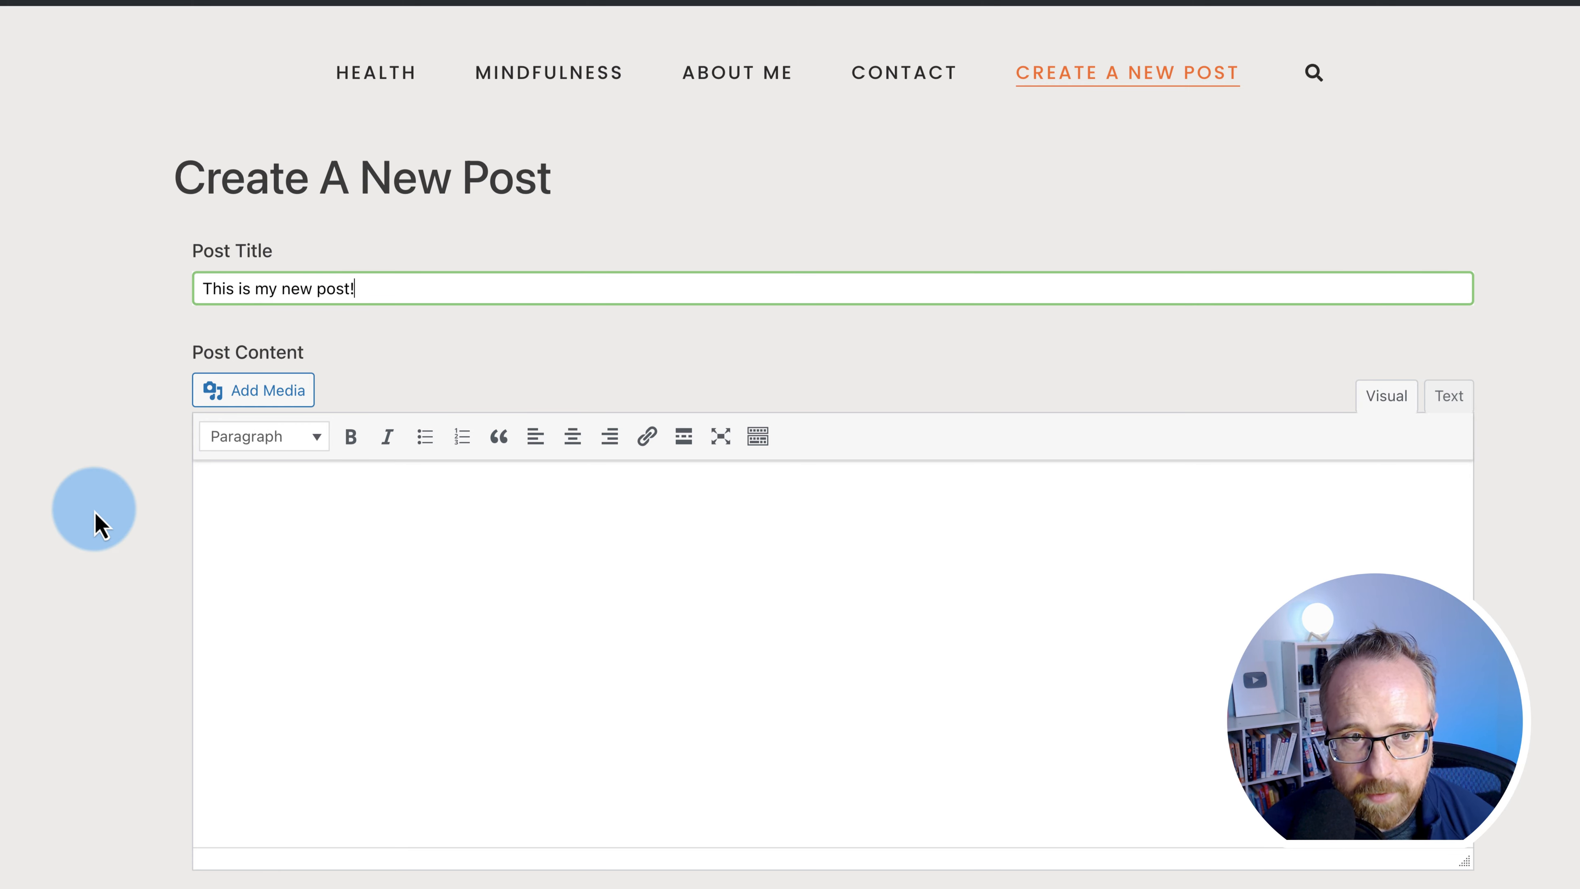
scroll(95, 511, "down", 4)
left_click(348, 387)
type("This is my new post!")
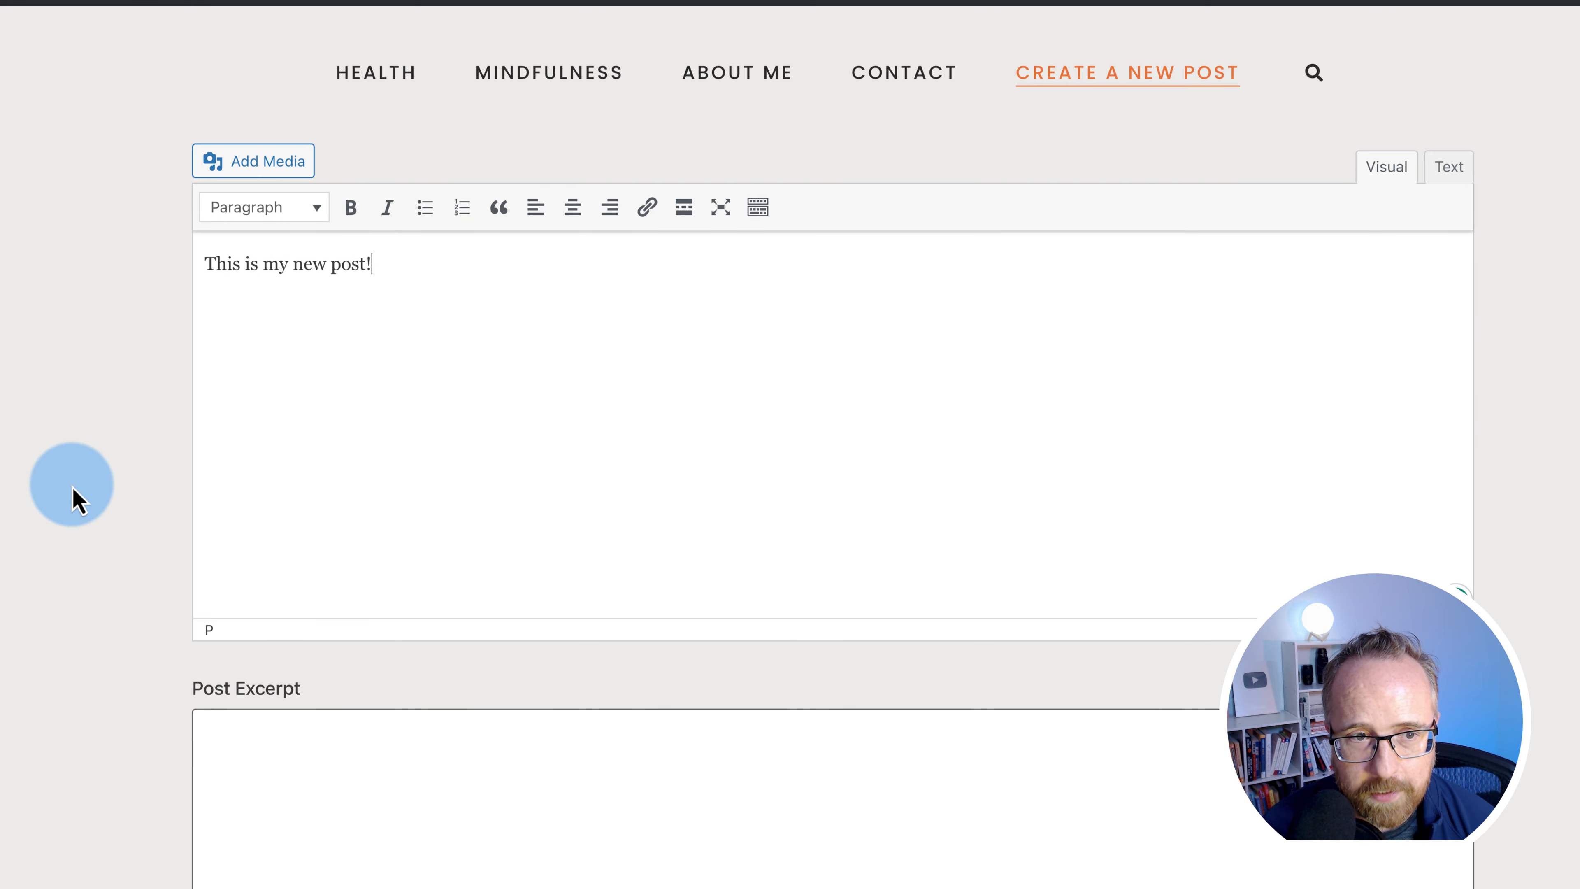
scroll(75, 498, "down", 8)
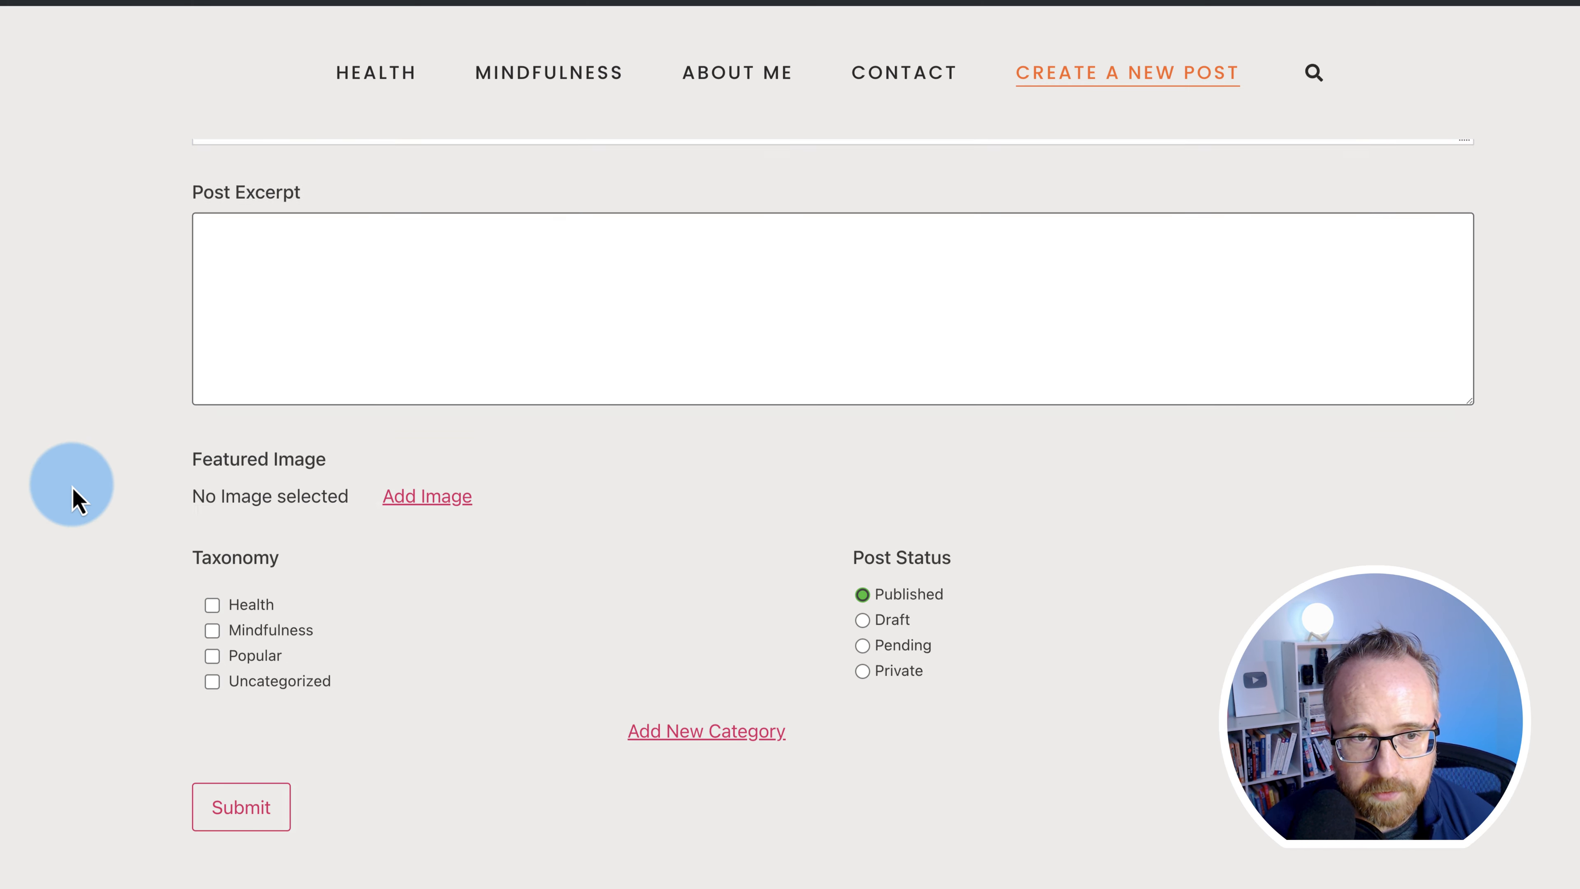
left_click(292, 239)
type("This is my new post!")
scroll(102, 398, "up", 6)
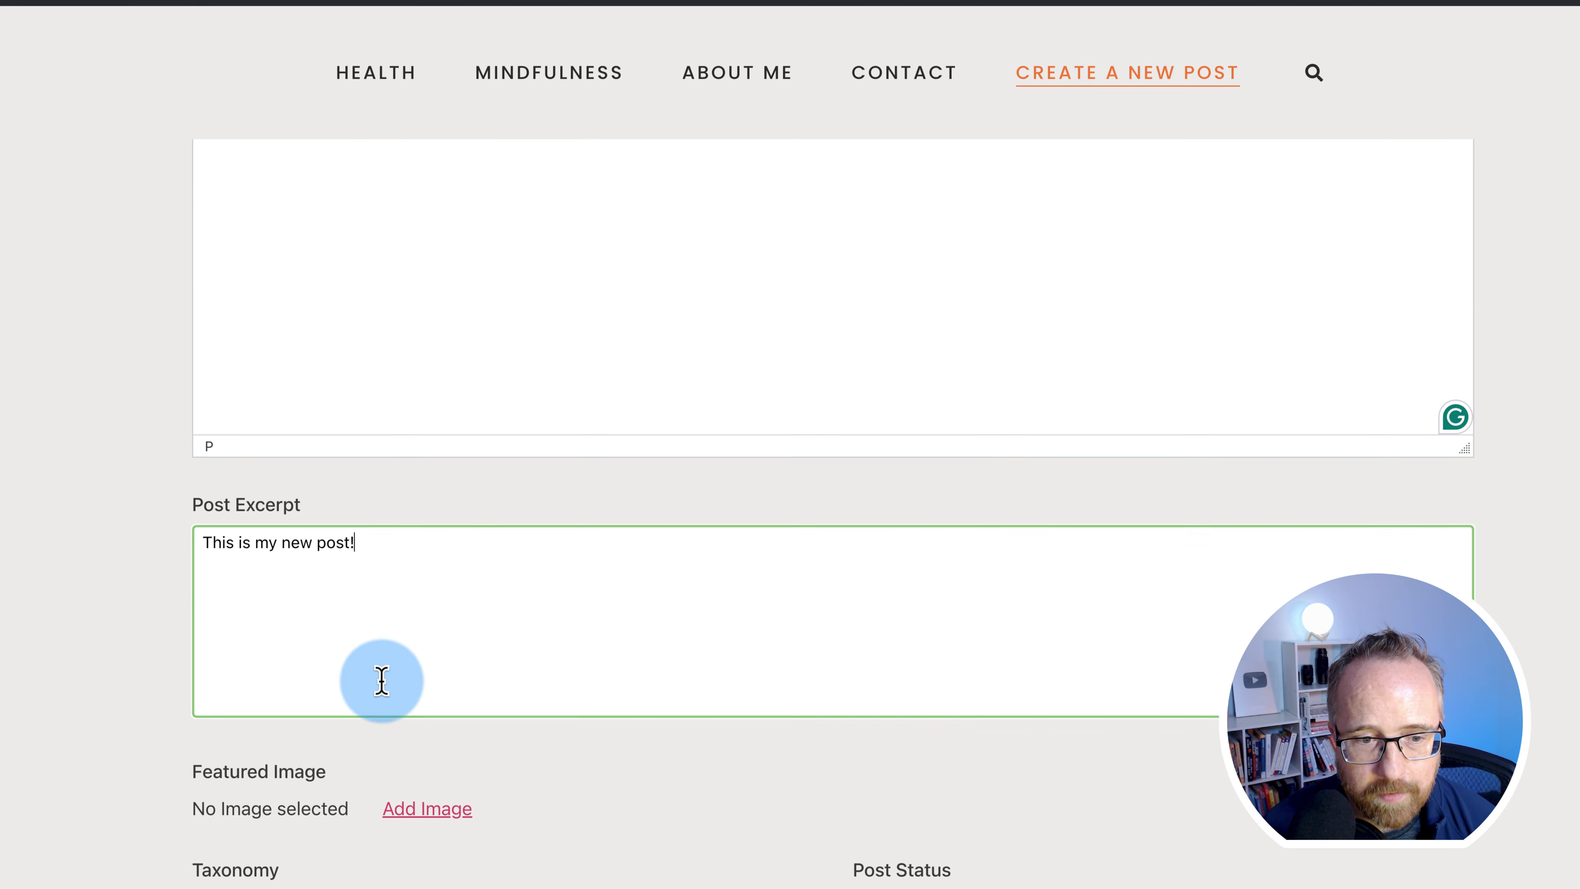
scroll(380, 681, "down", 3)
- Upload an image from the Desktop as the featured image
left_click(426, 635)
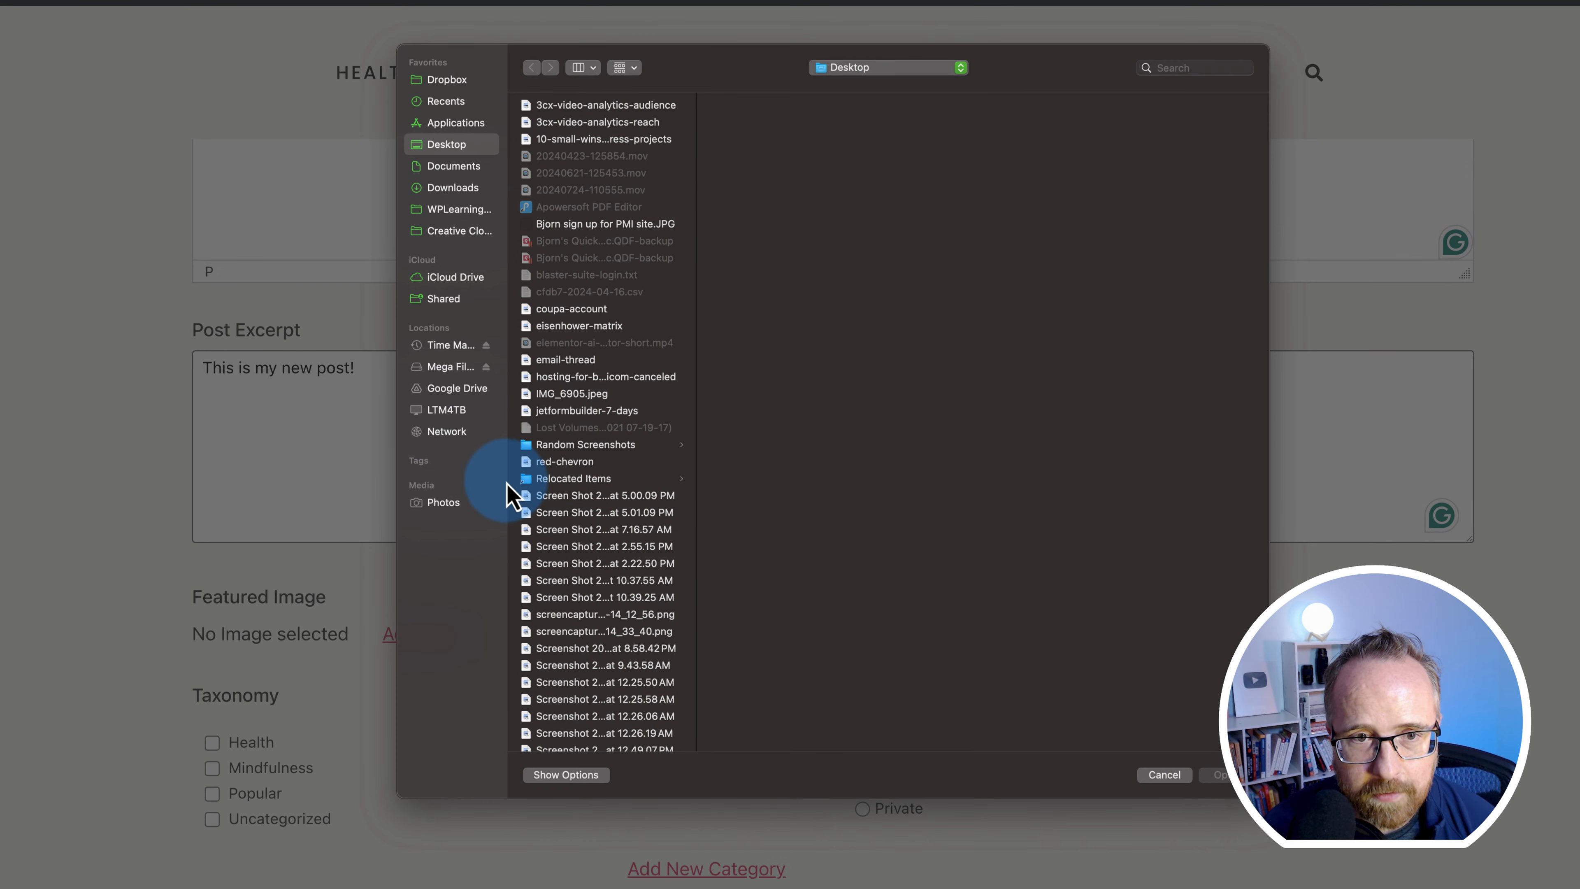
left_click(604, 138)
left_click(1218, 776)
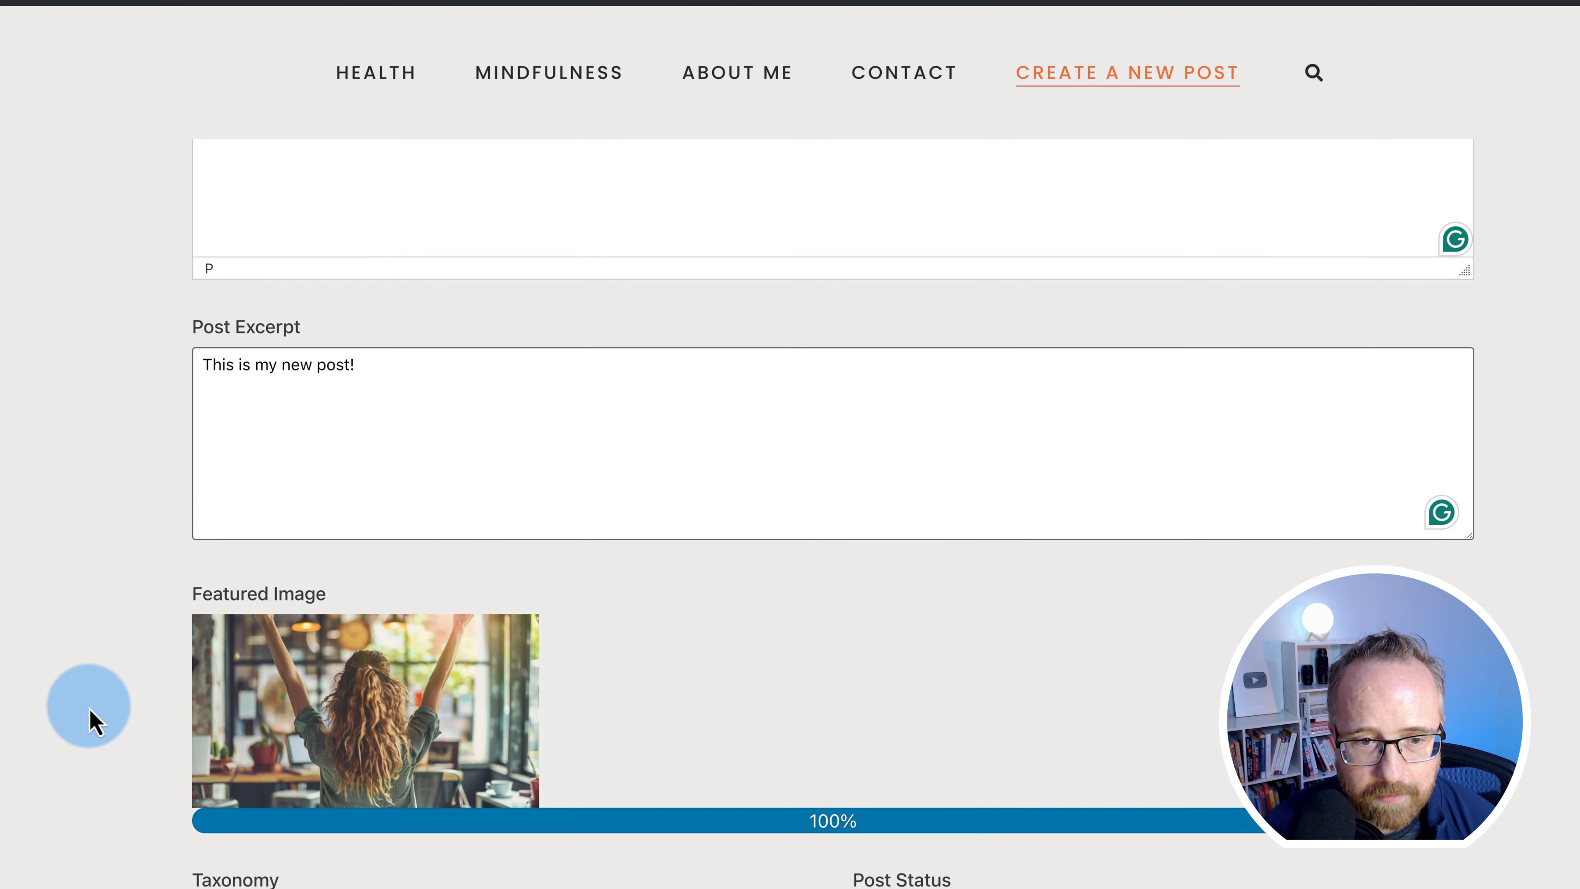
- Tick the Health and Popular categories, keep status Published, and submit the post
scroll(90, 716, "down", 5)
scroll(81, 681, "down", 3)
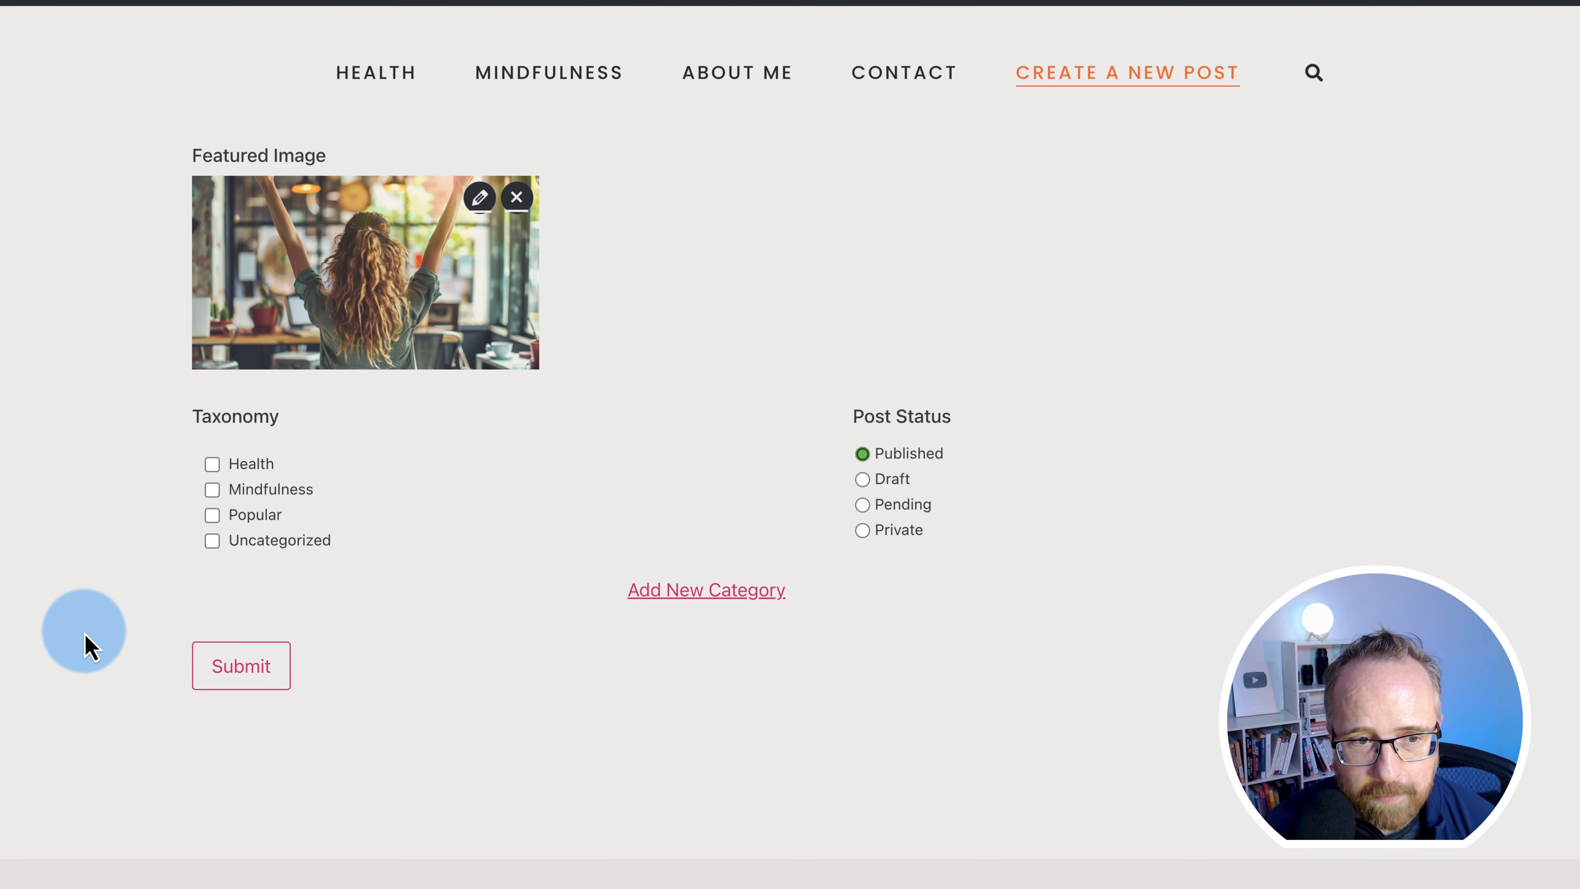
left_click(213, 515)
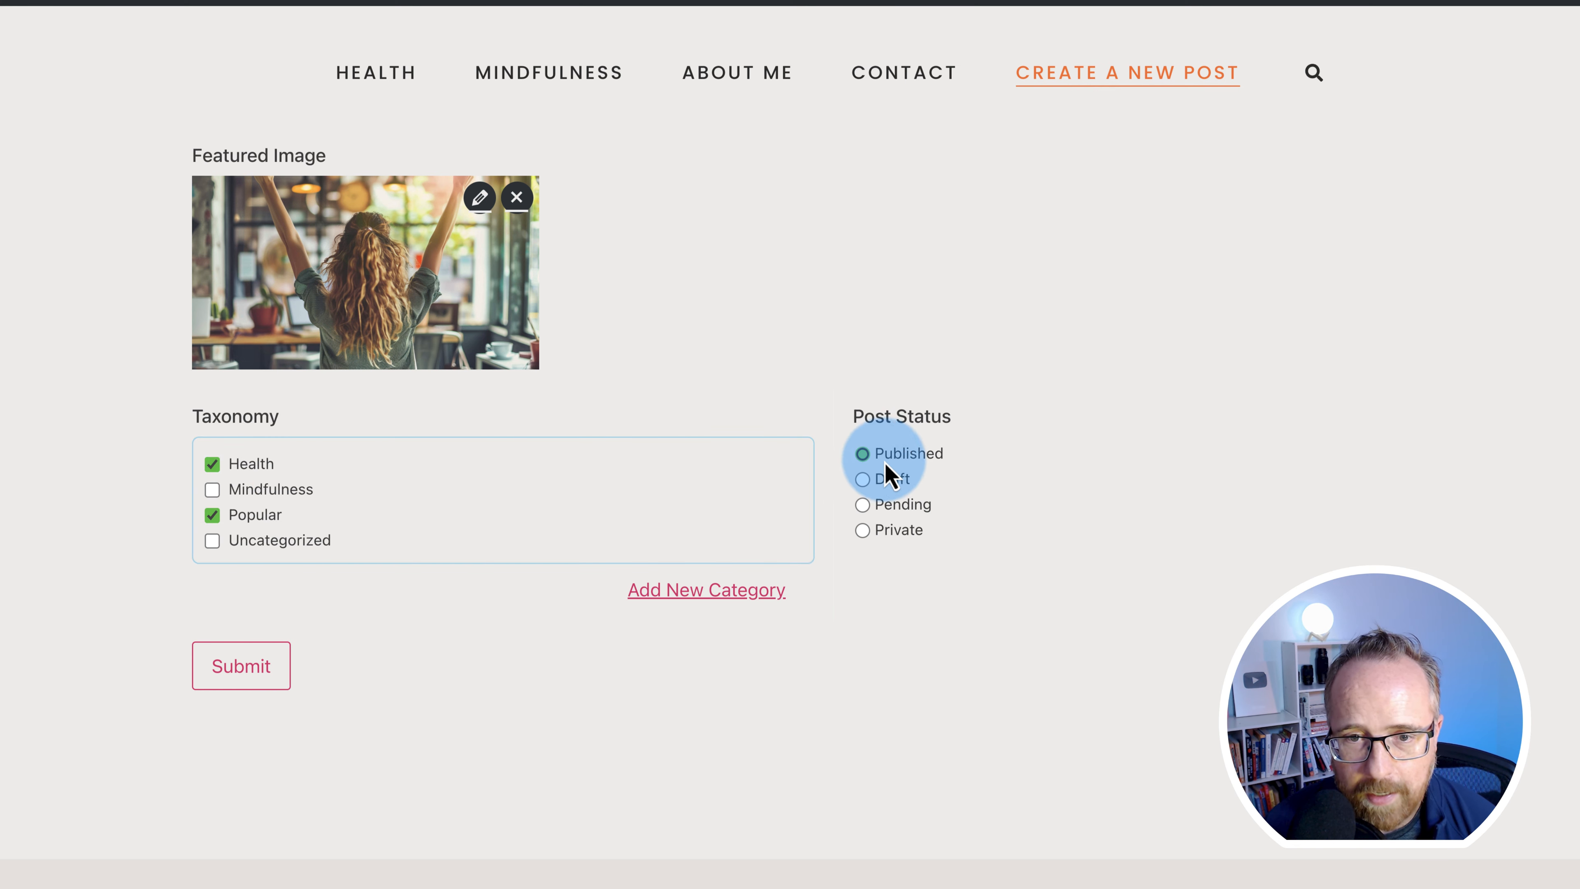
left_click(366, 719)
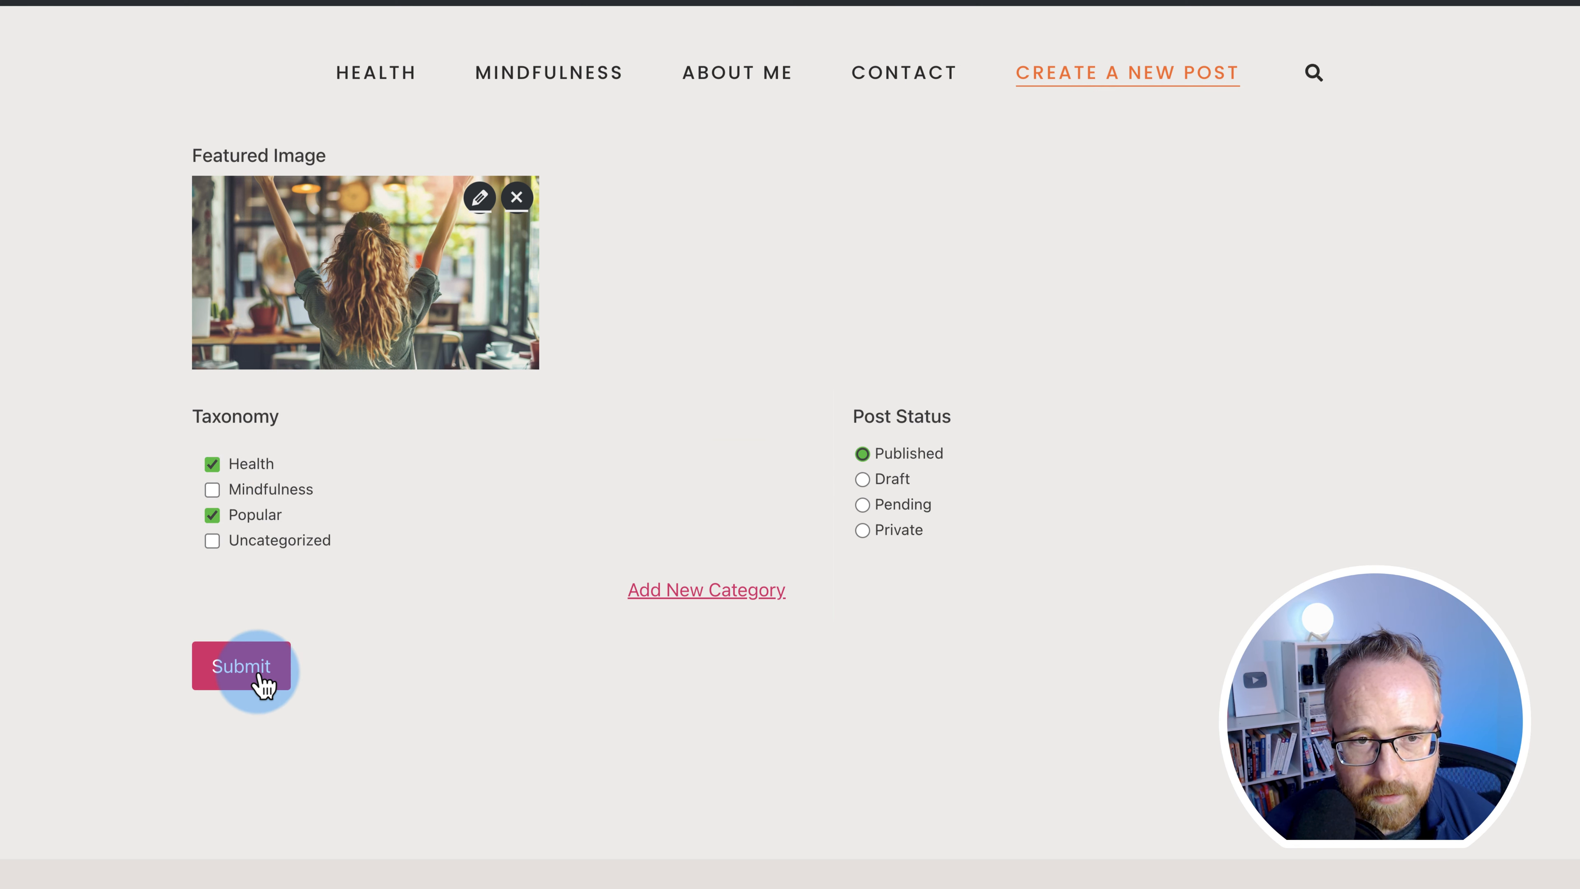
left_click(262, 678)
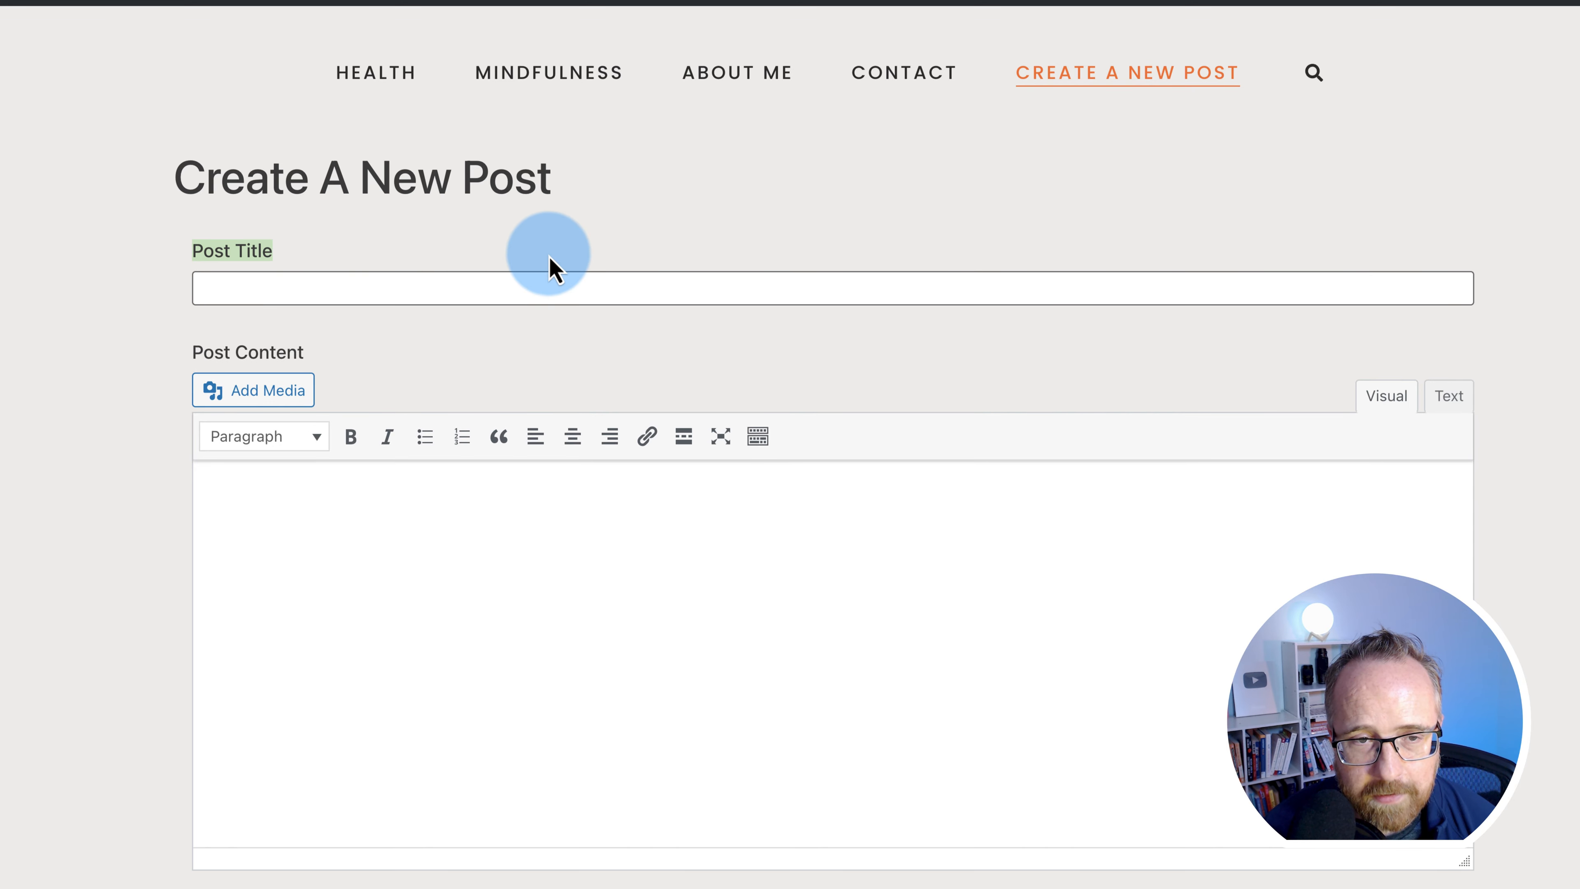
- Trim the address to load the site's home page and scroll to Popular Posts
left_click(550, 259)
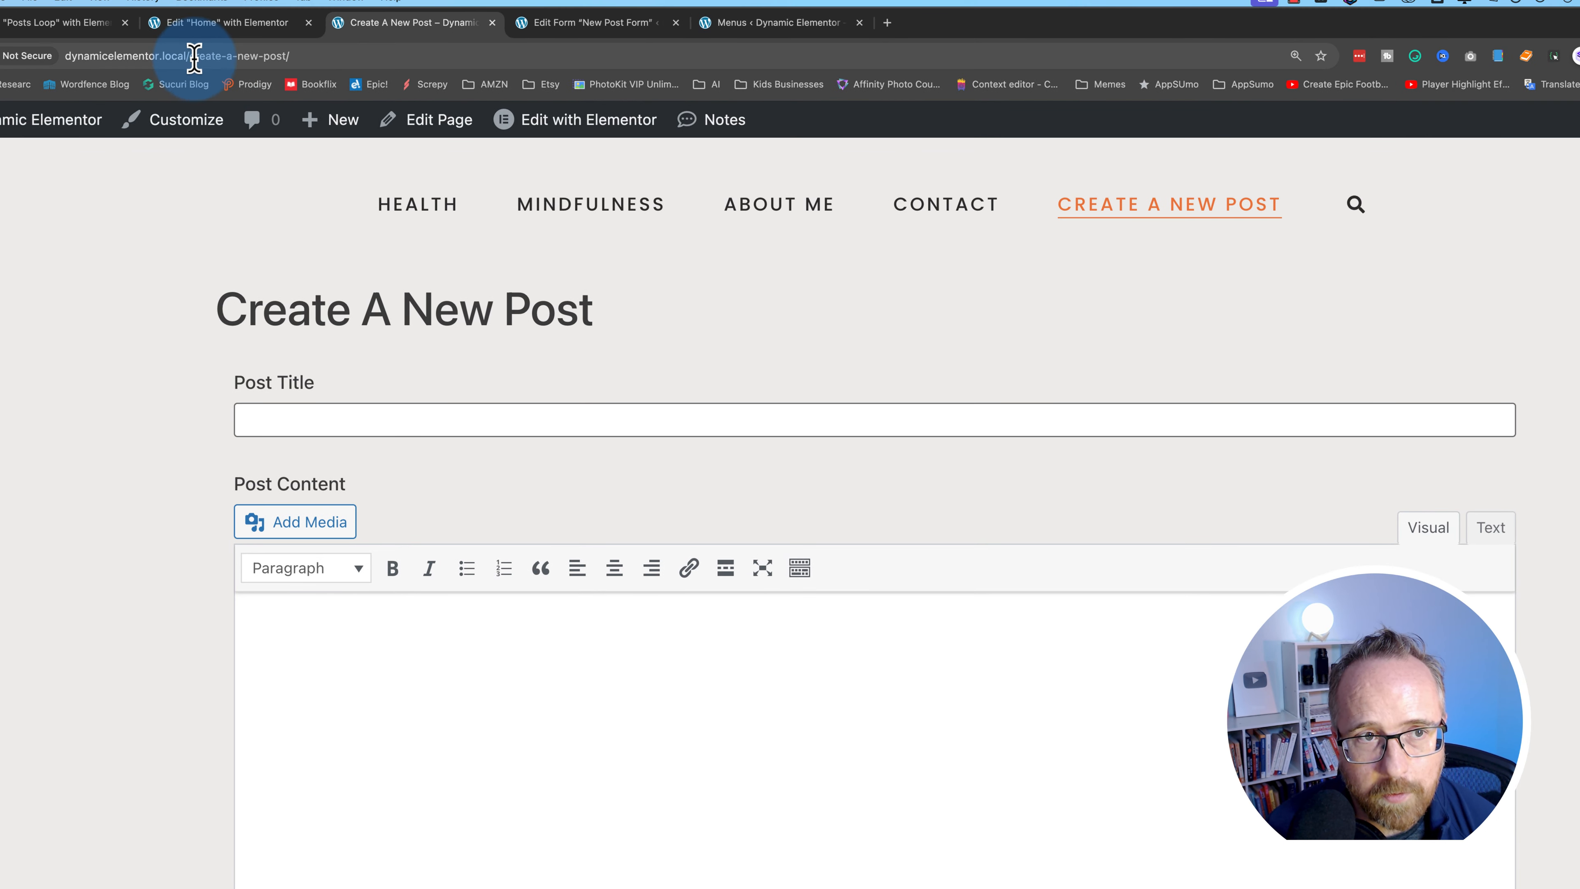
left_click(191, 56)
key("BackSpace")
key("Return")
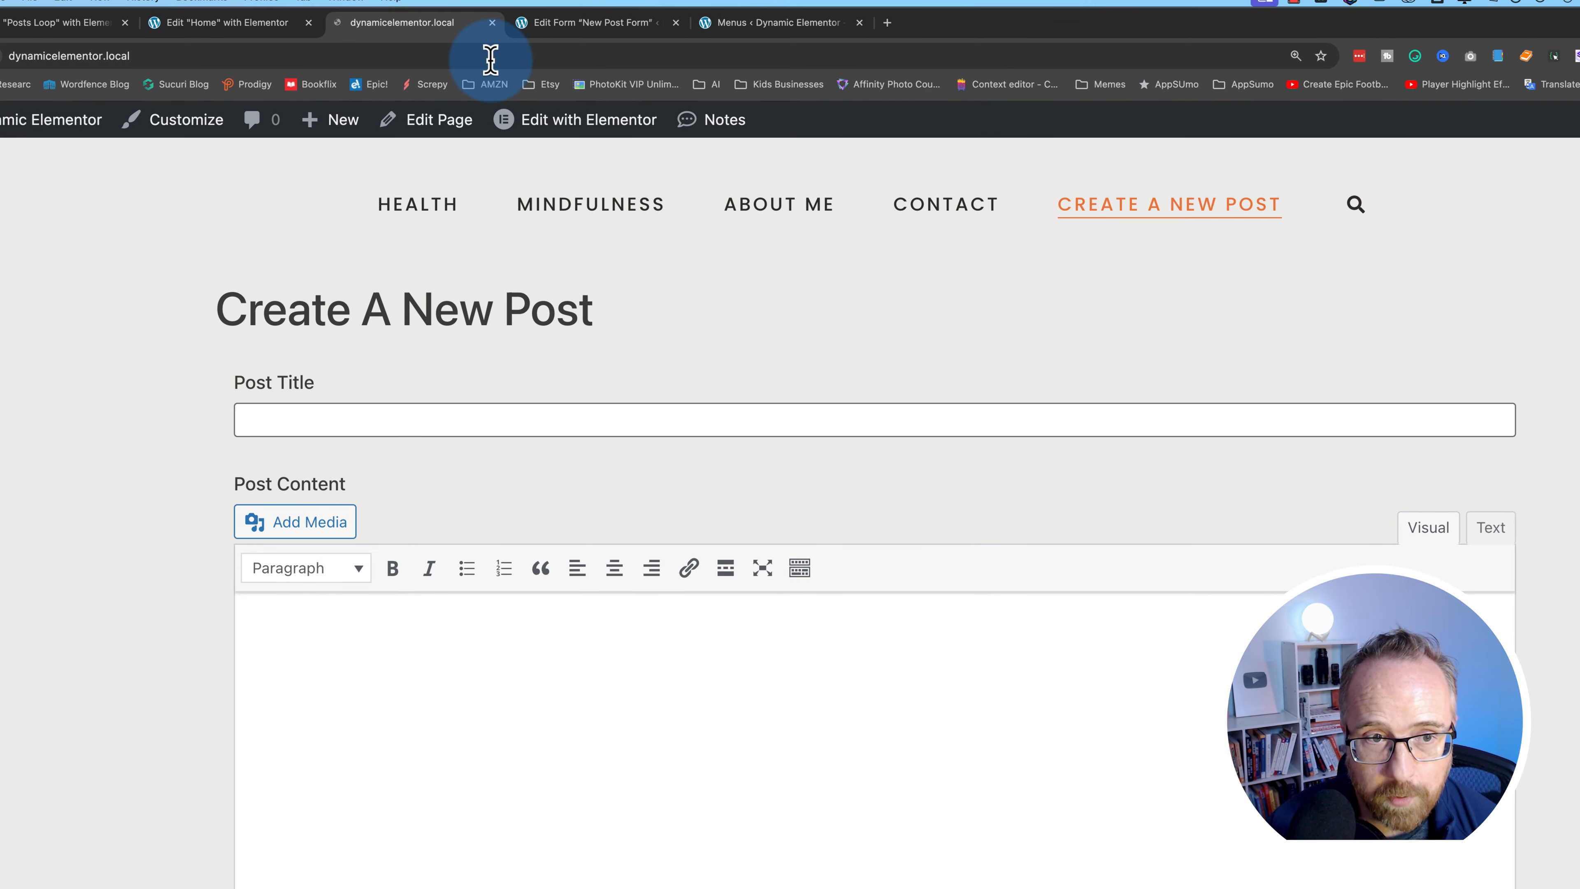
scroll(646, 464, "down", 5)
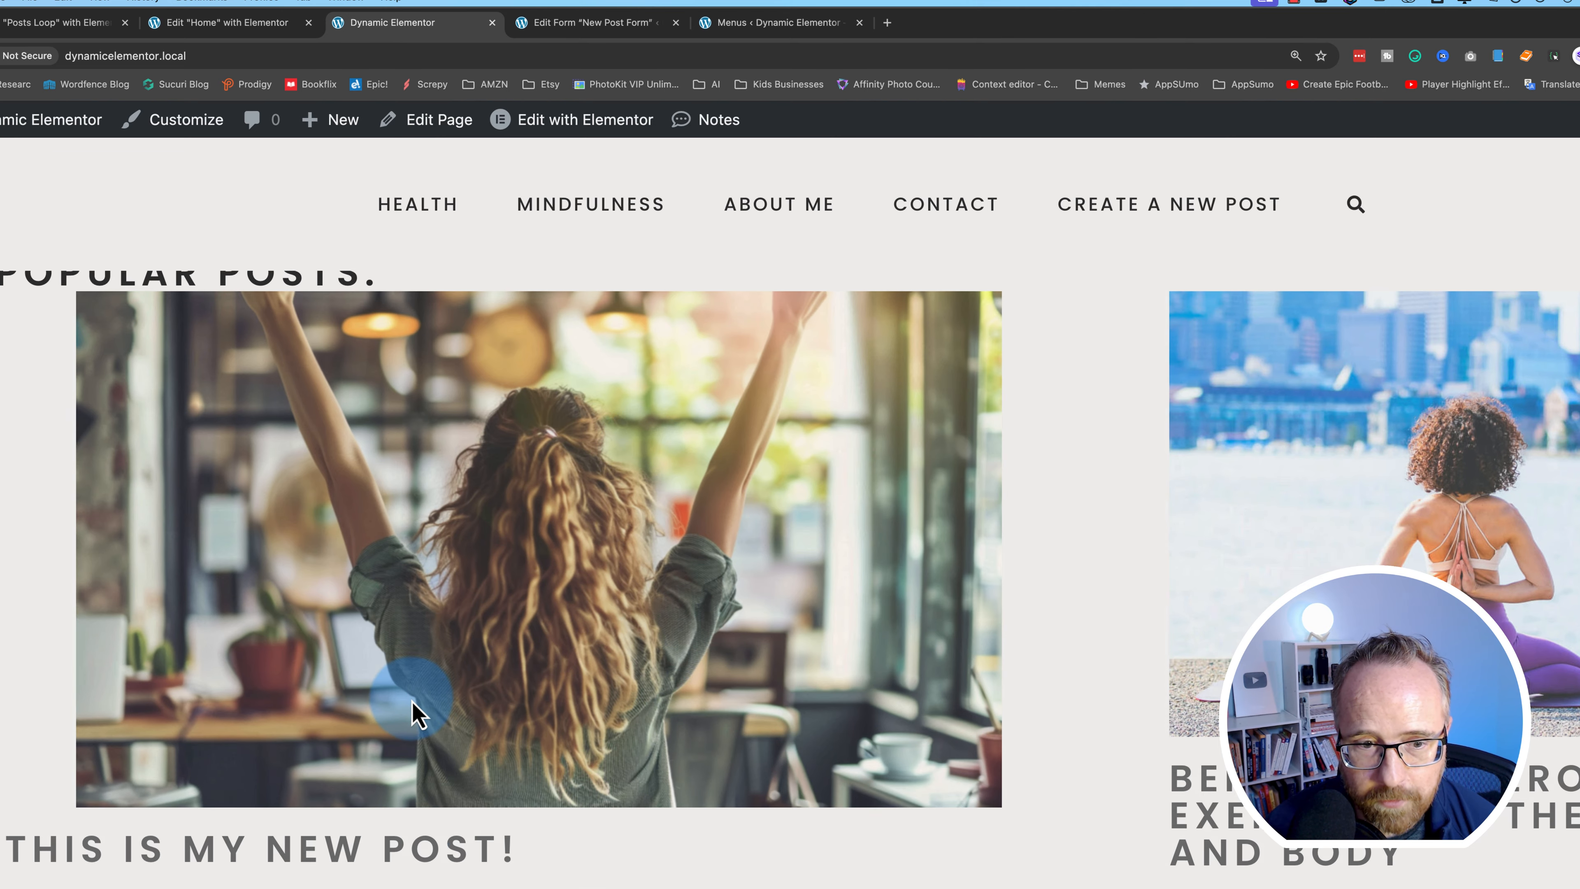
scroll(411, 707, "down", 5)
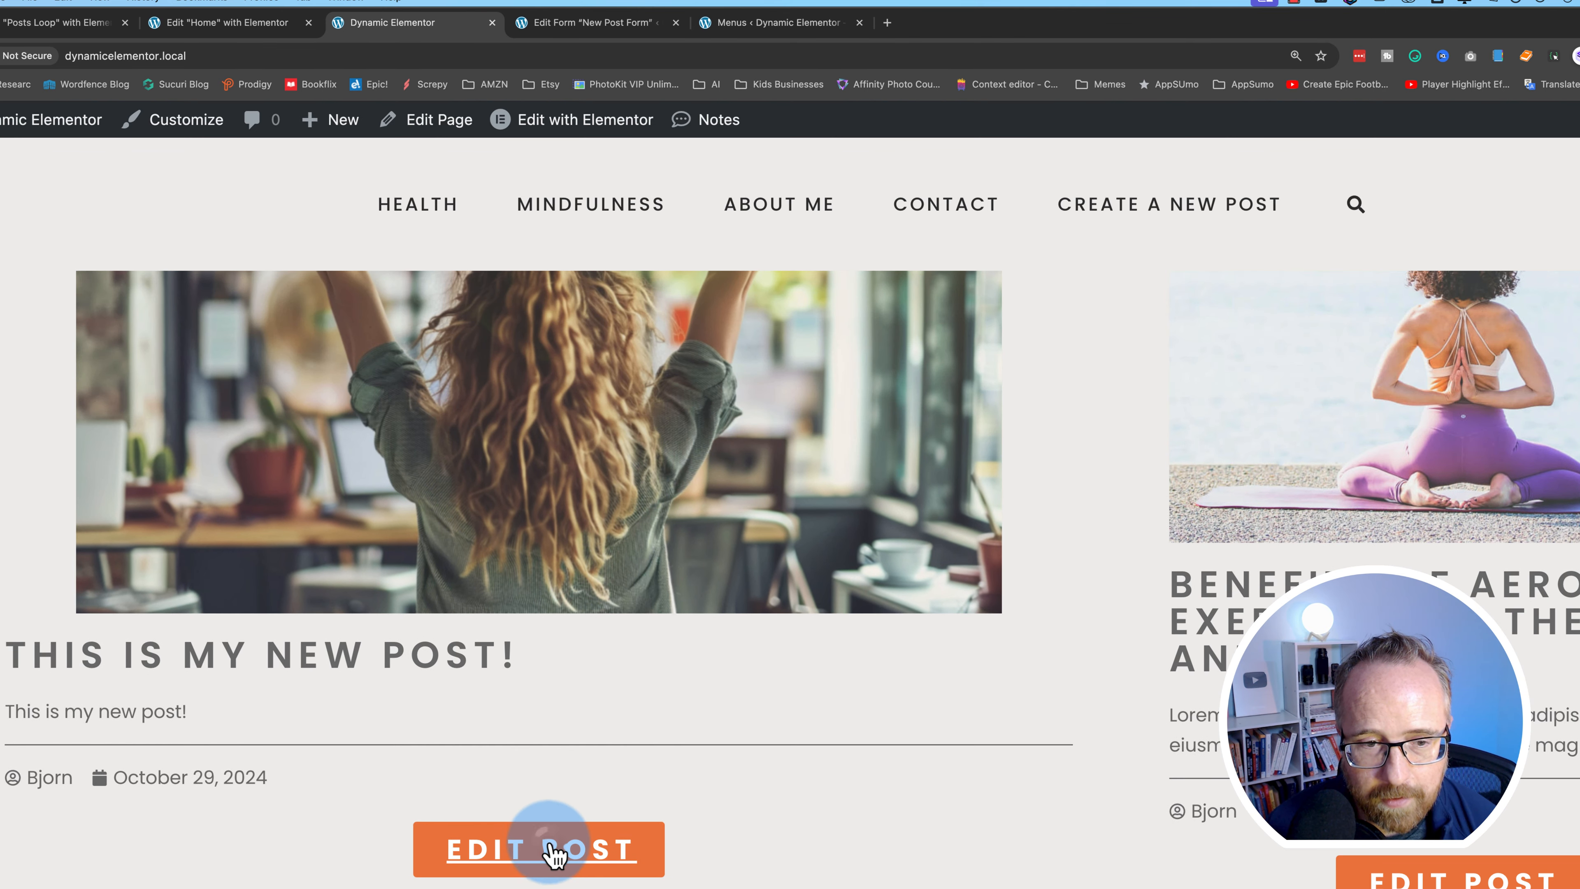
- Open 'This is my new post!' in the front-end Edit Post form
left_click(547, 851)
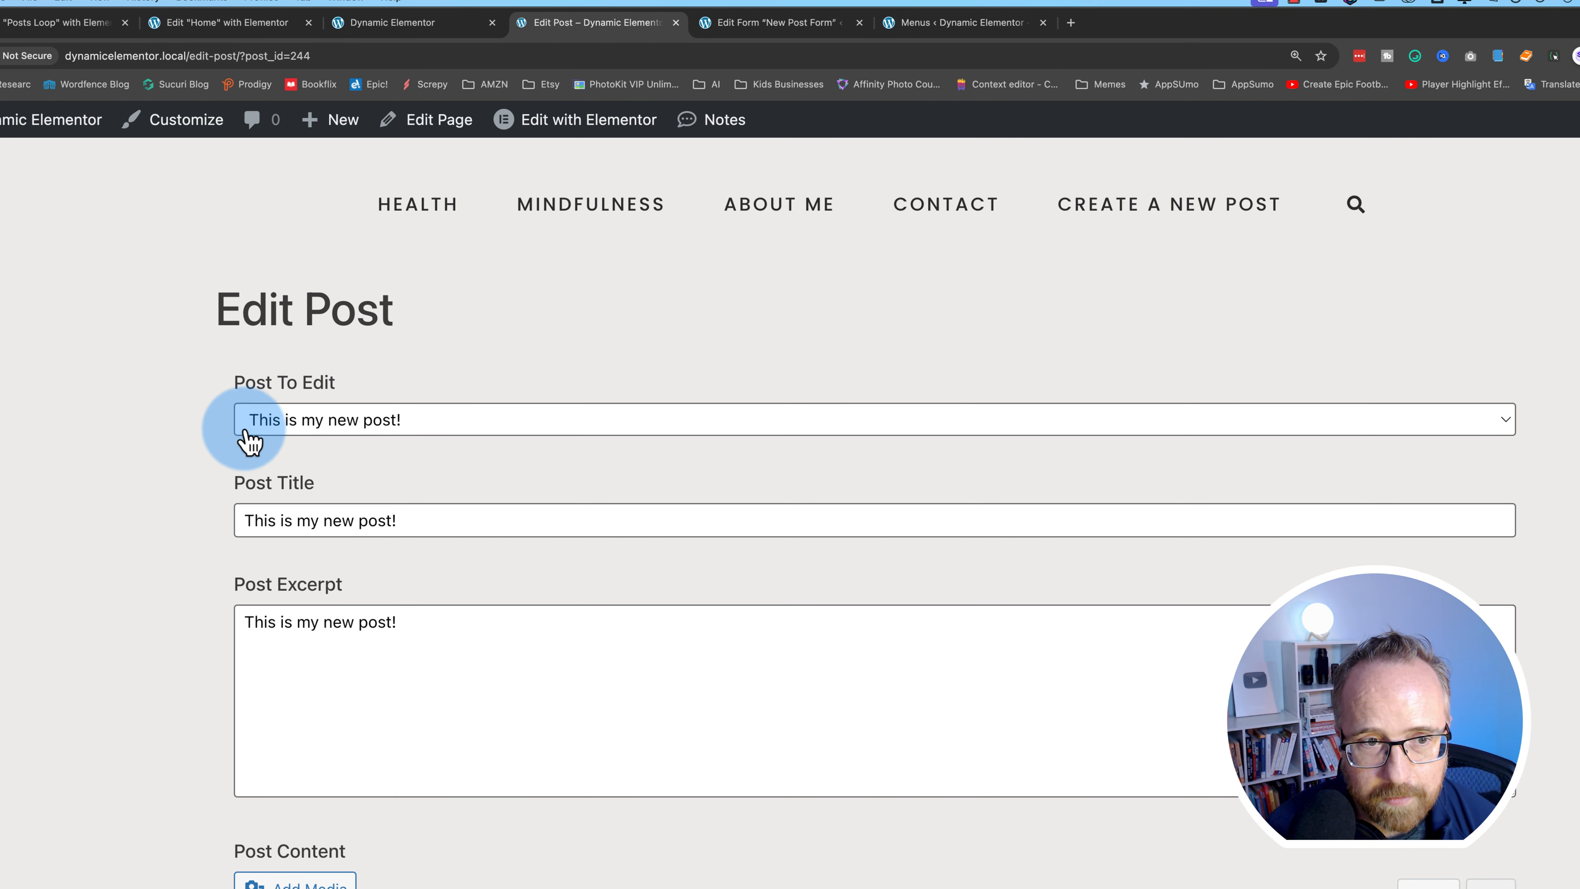
scroll(423, 794, "down", 10)
scroll(225, 694, "up", 10)
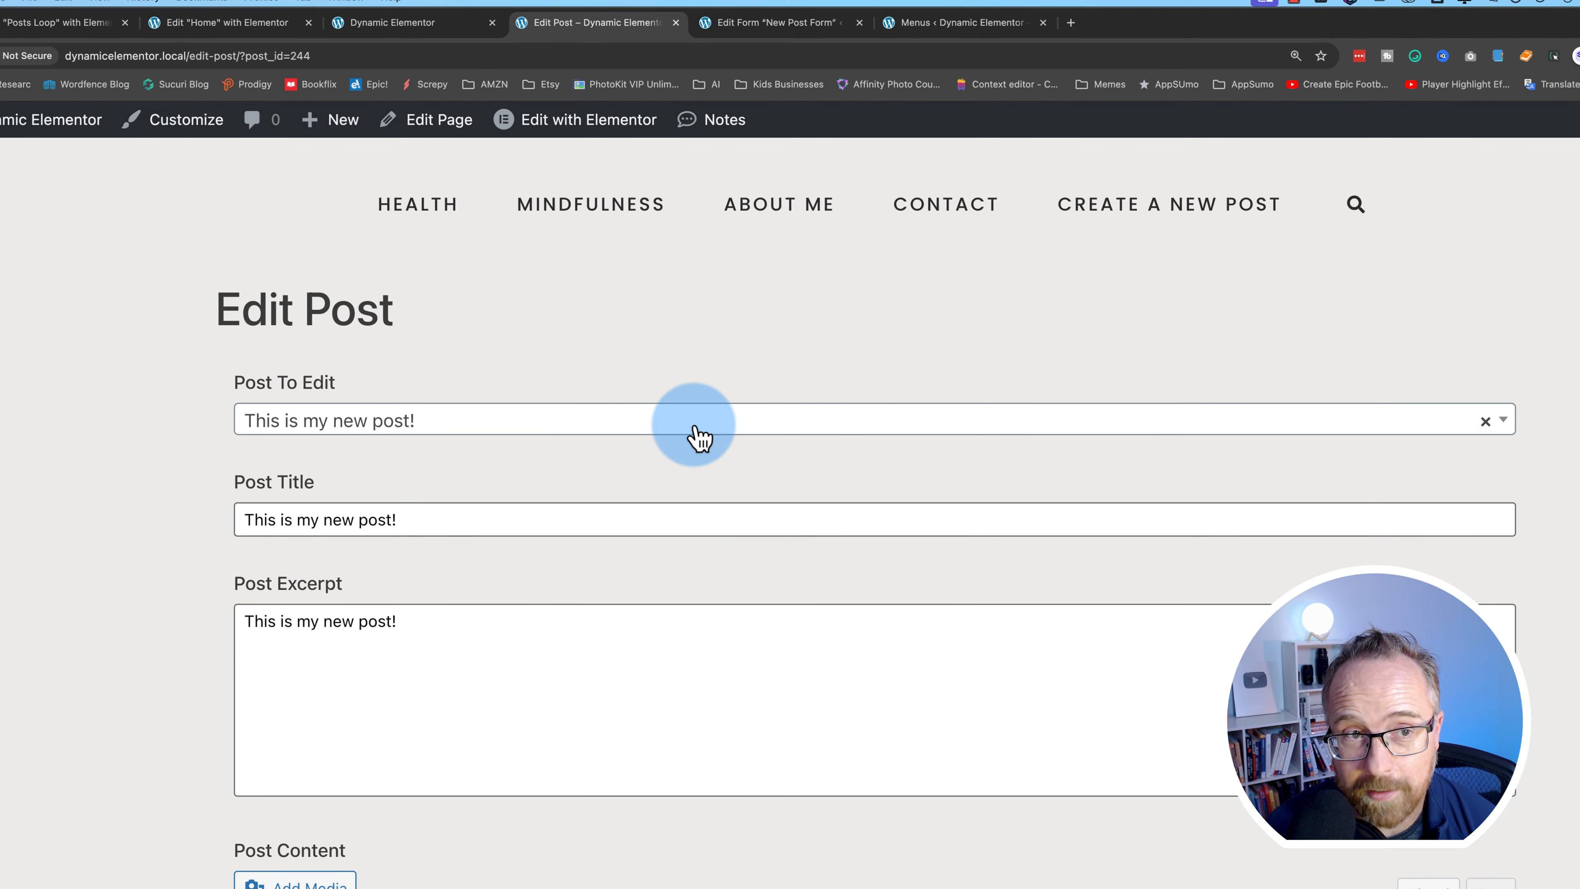
mouse_move(582, 127)
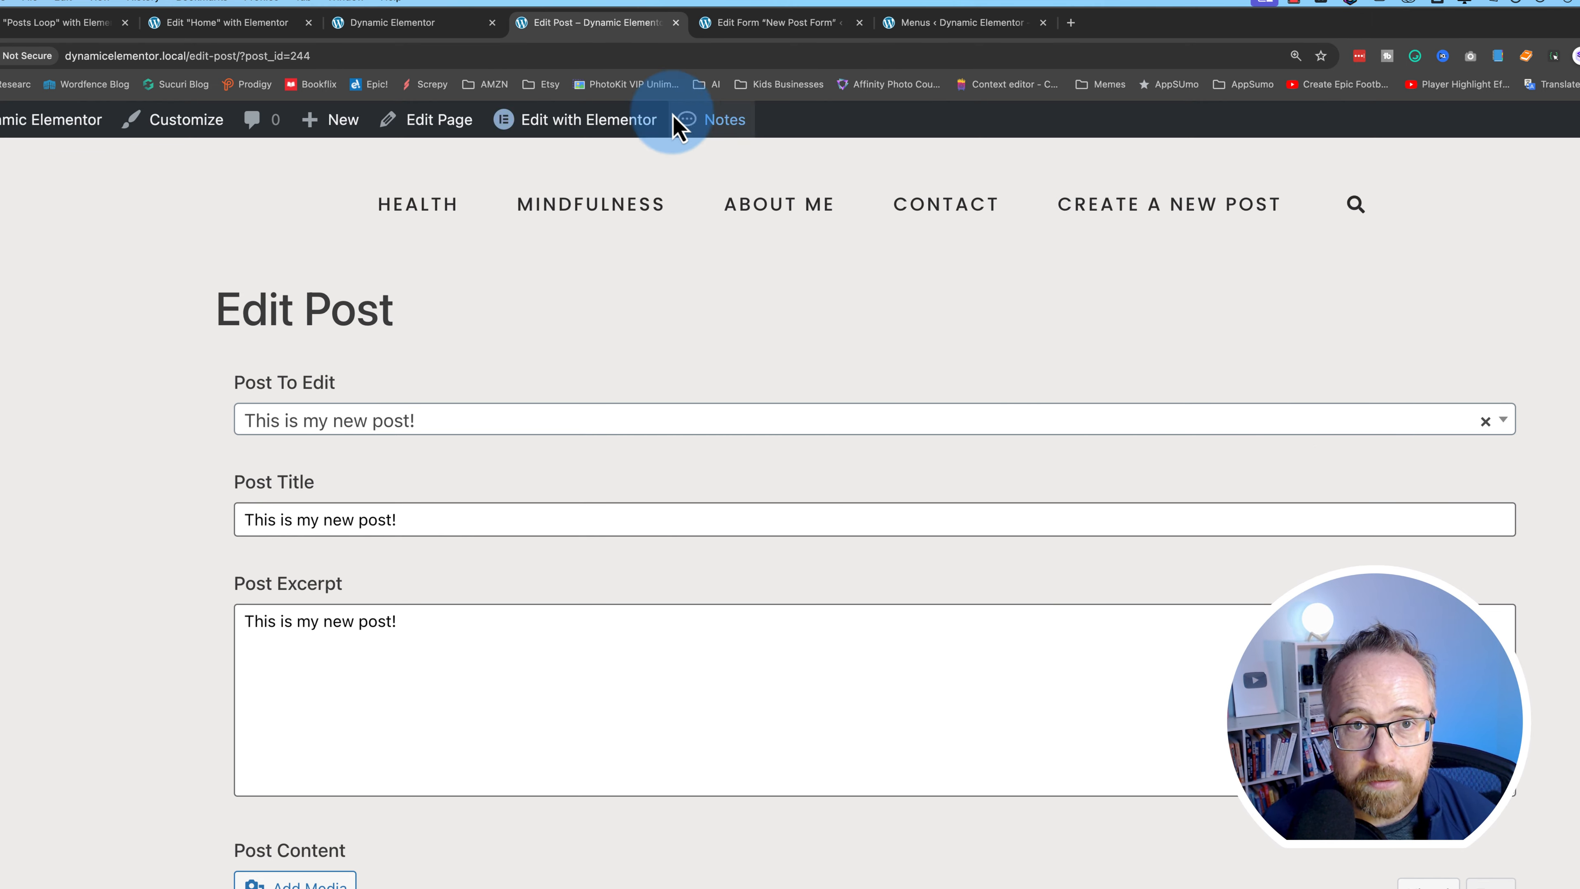
- Close the Edit Post and Menus tabs and return to the WordPress dashboard
left_click(676, 23)
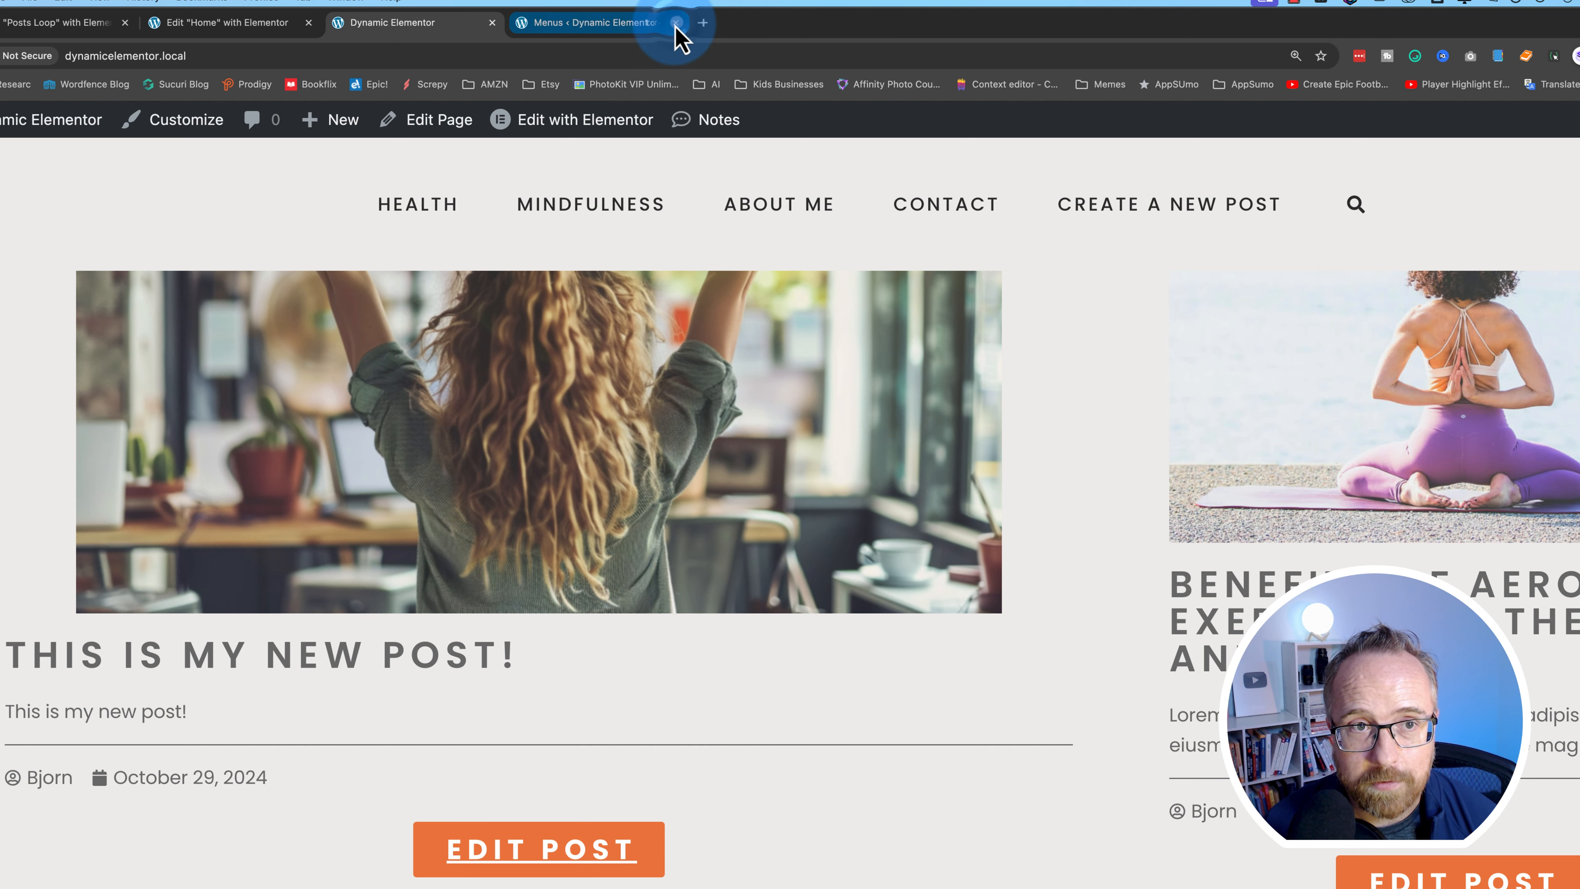
left_click(676, 23)
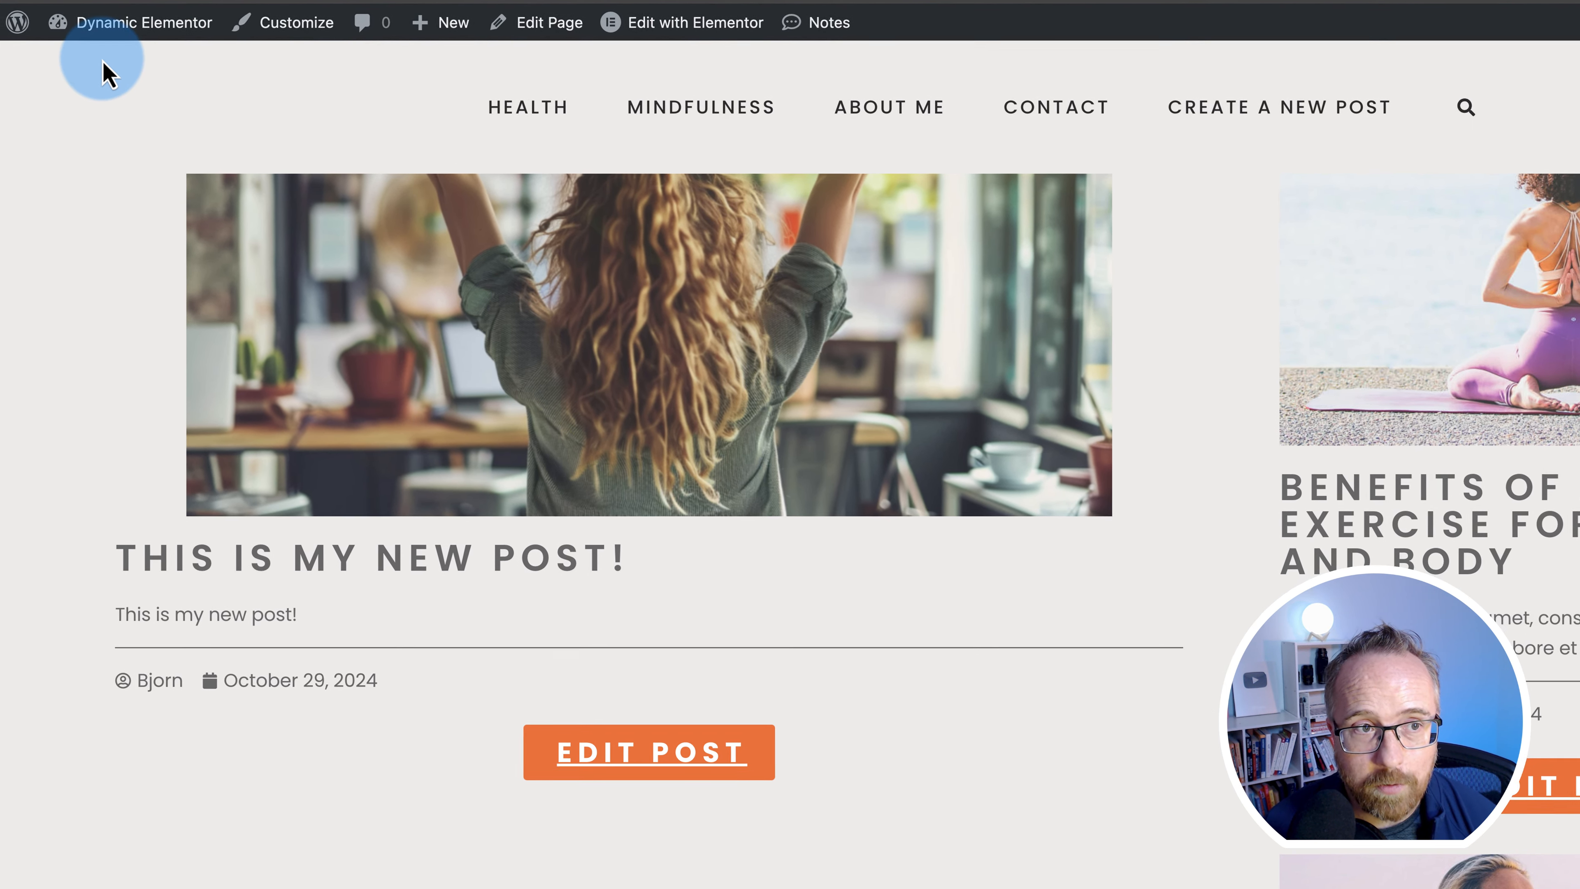
mouse_move(3, 131)
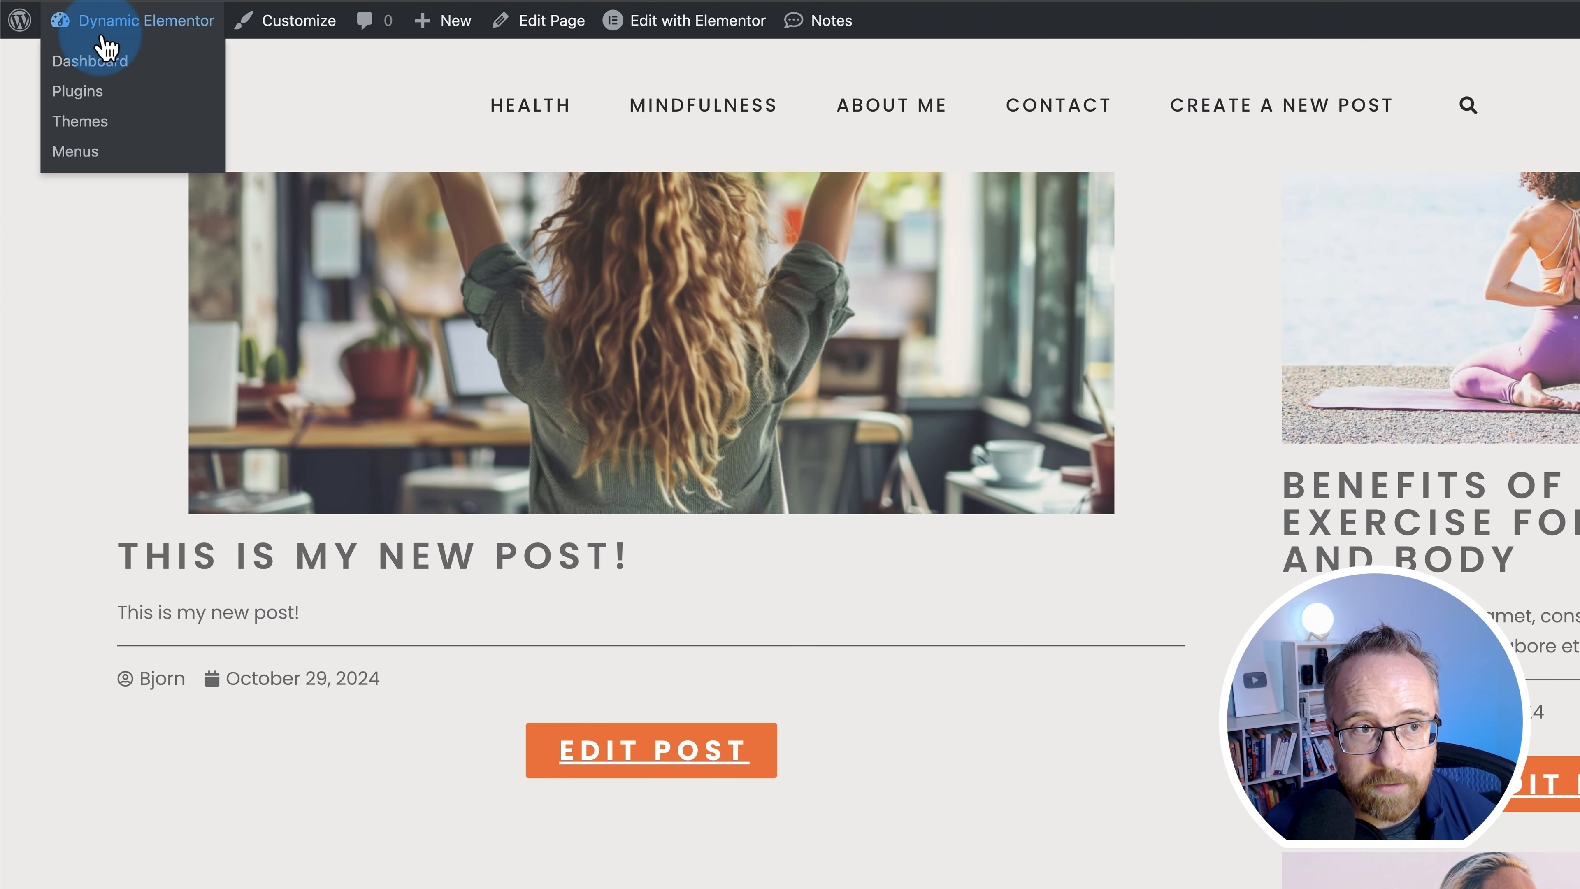
left_click(90, 61)
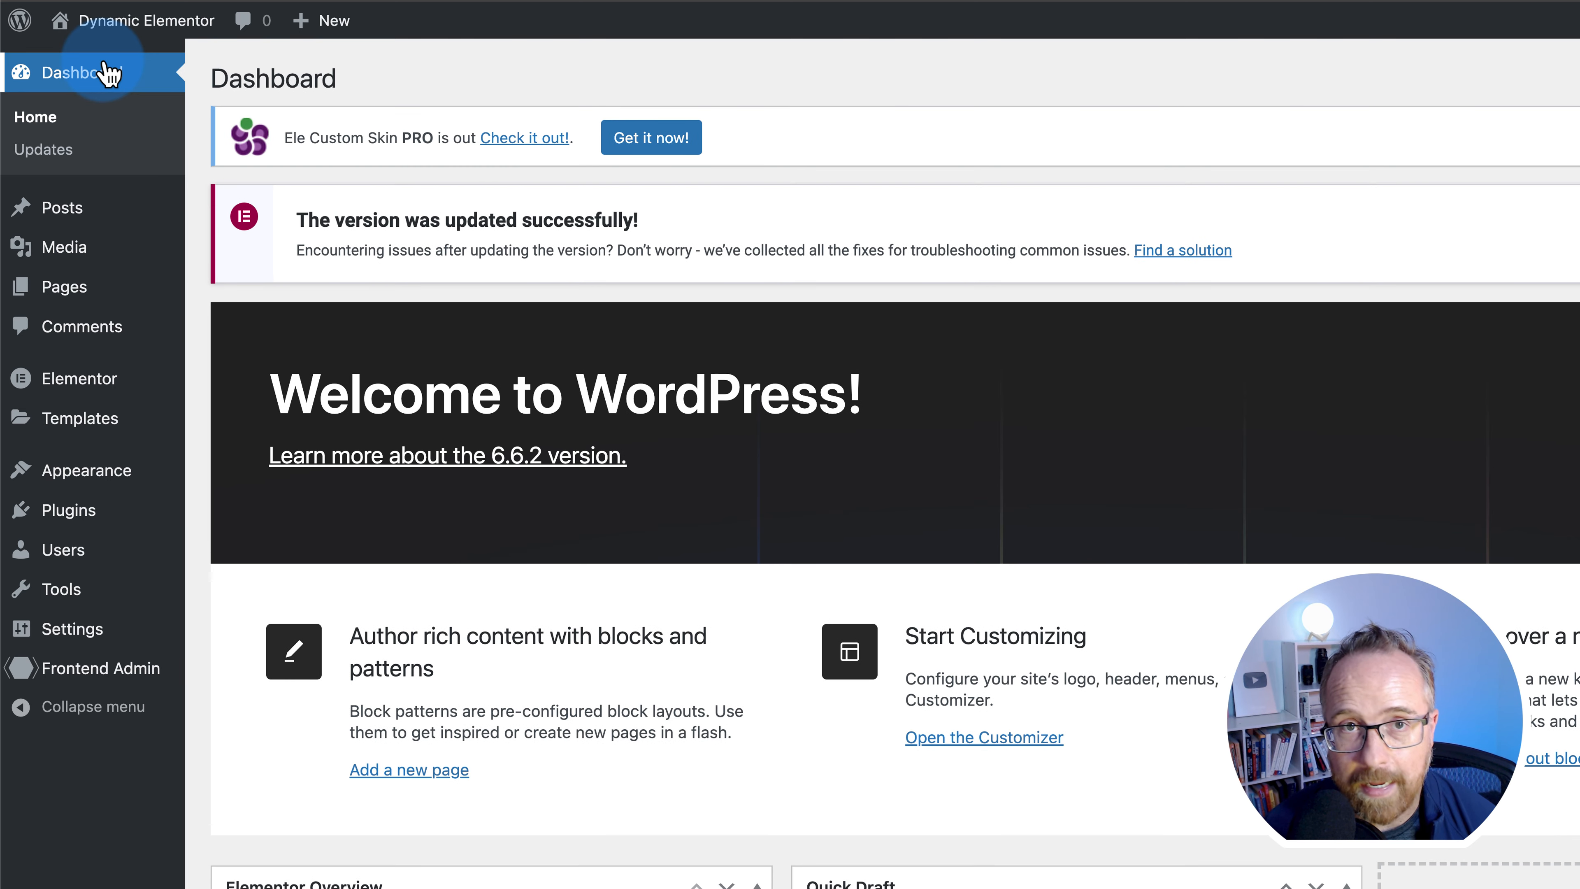
- Search the plugin directory for 'advanced' and activate the Advanced Queries plugin
mouse_move(119, 531)
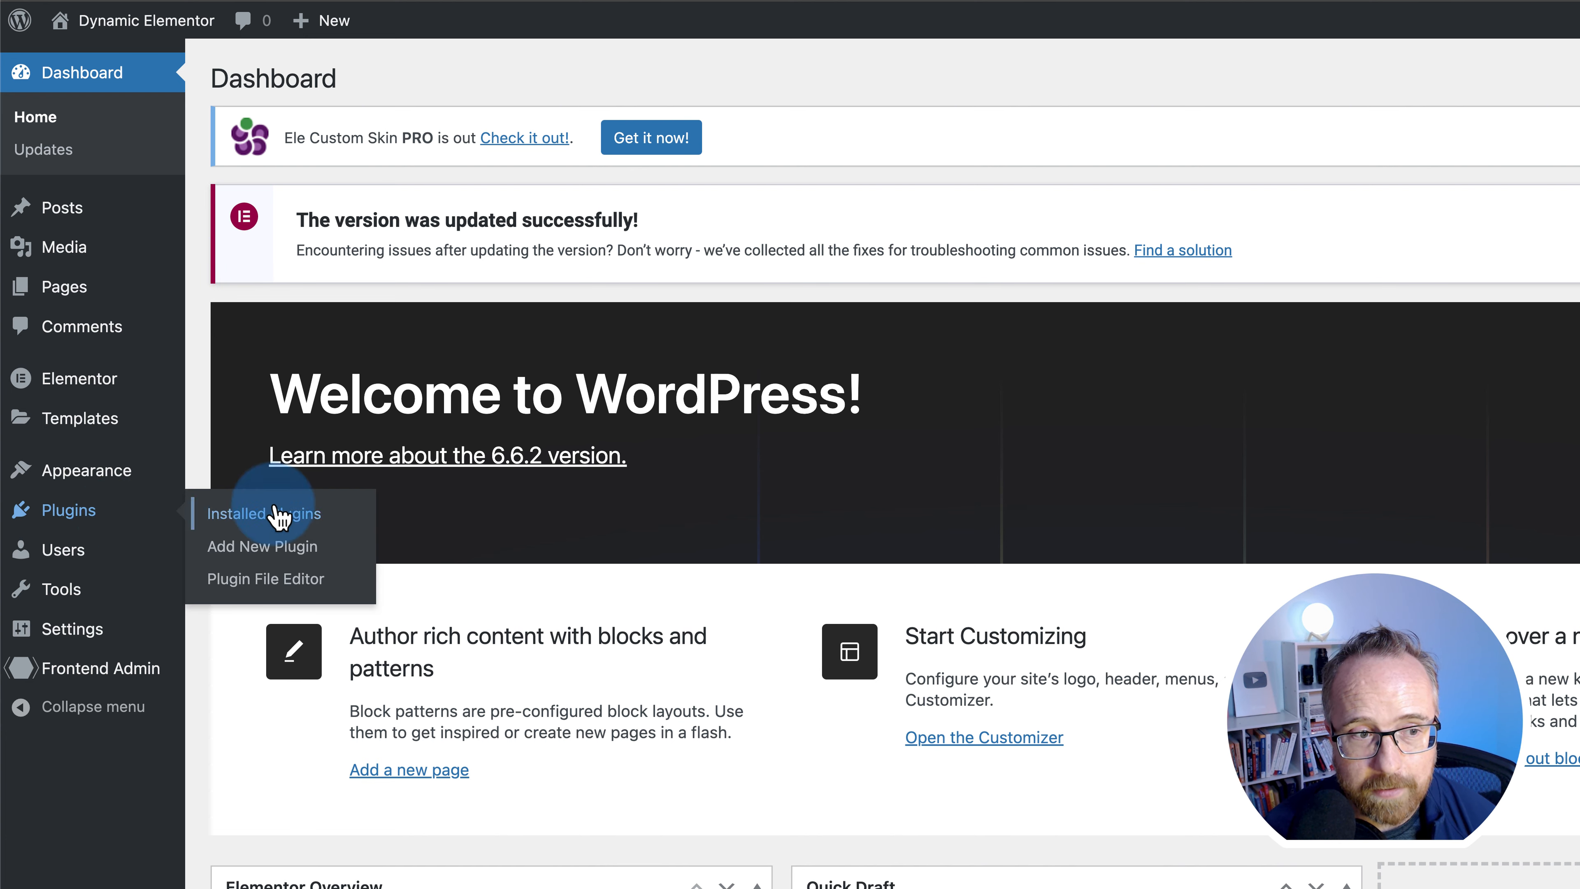
left_click(257, 548)
left_click(1563, 215)
type("advanced")
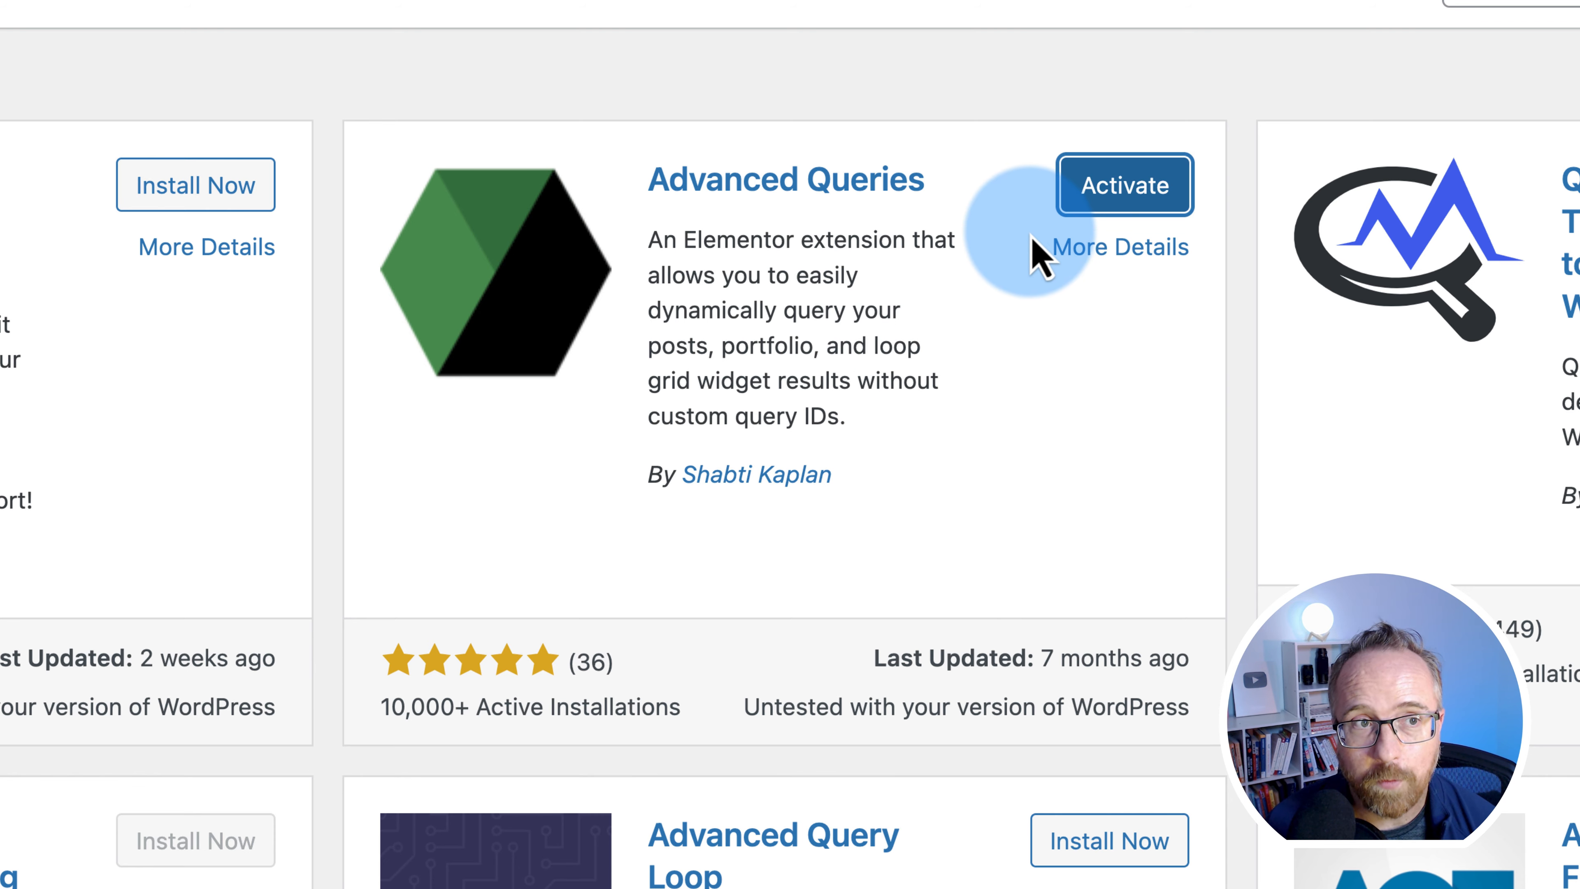
left_click(1114, 201)
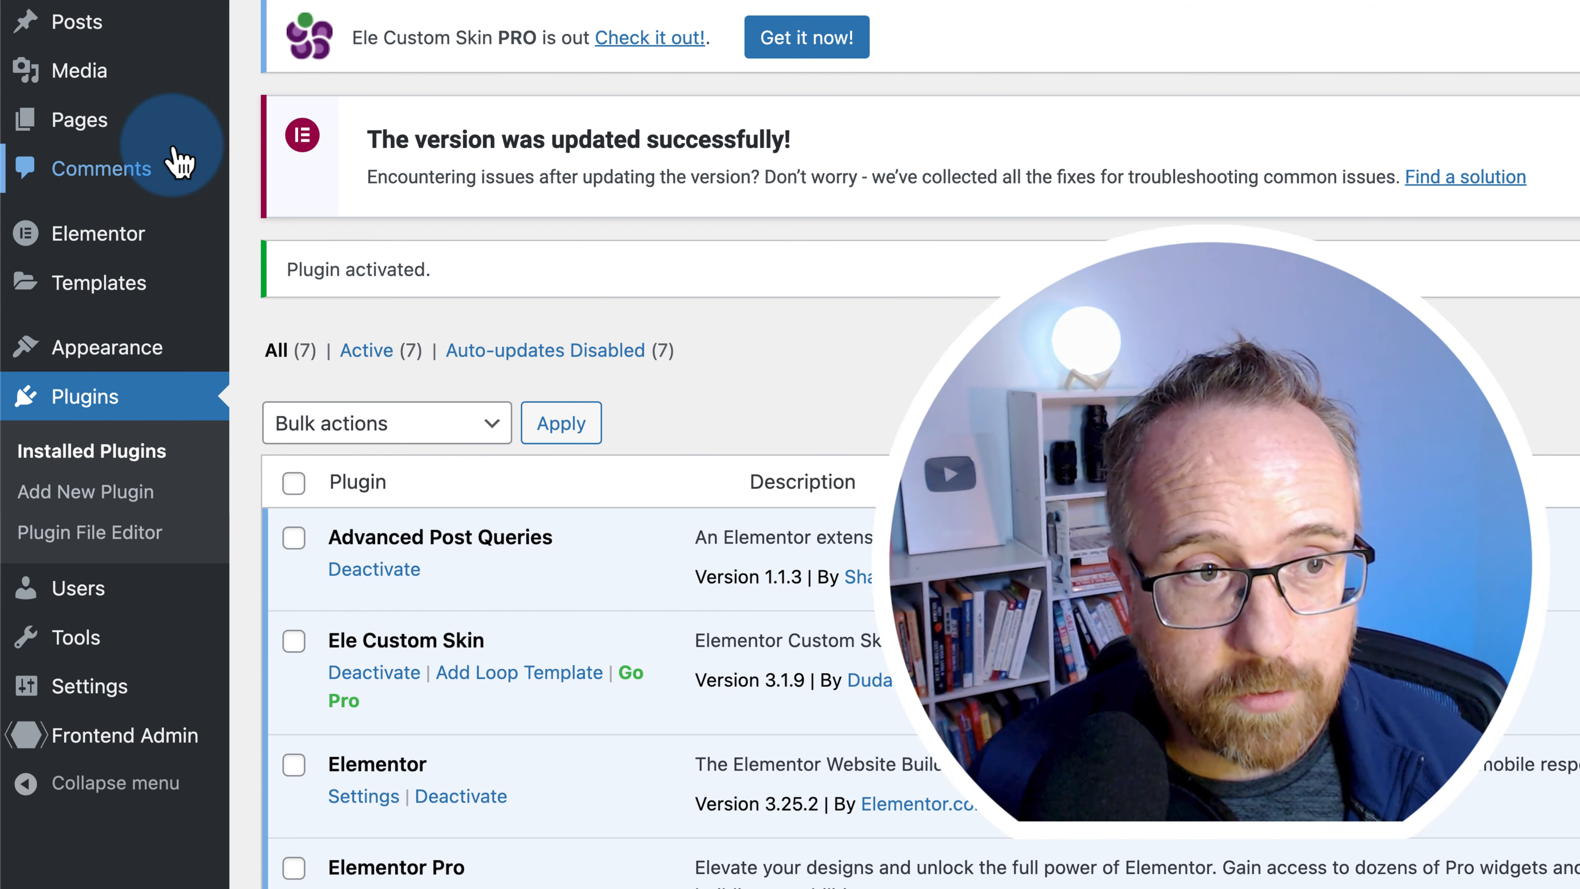
mouse_move(56, 134)
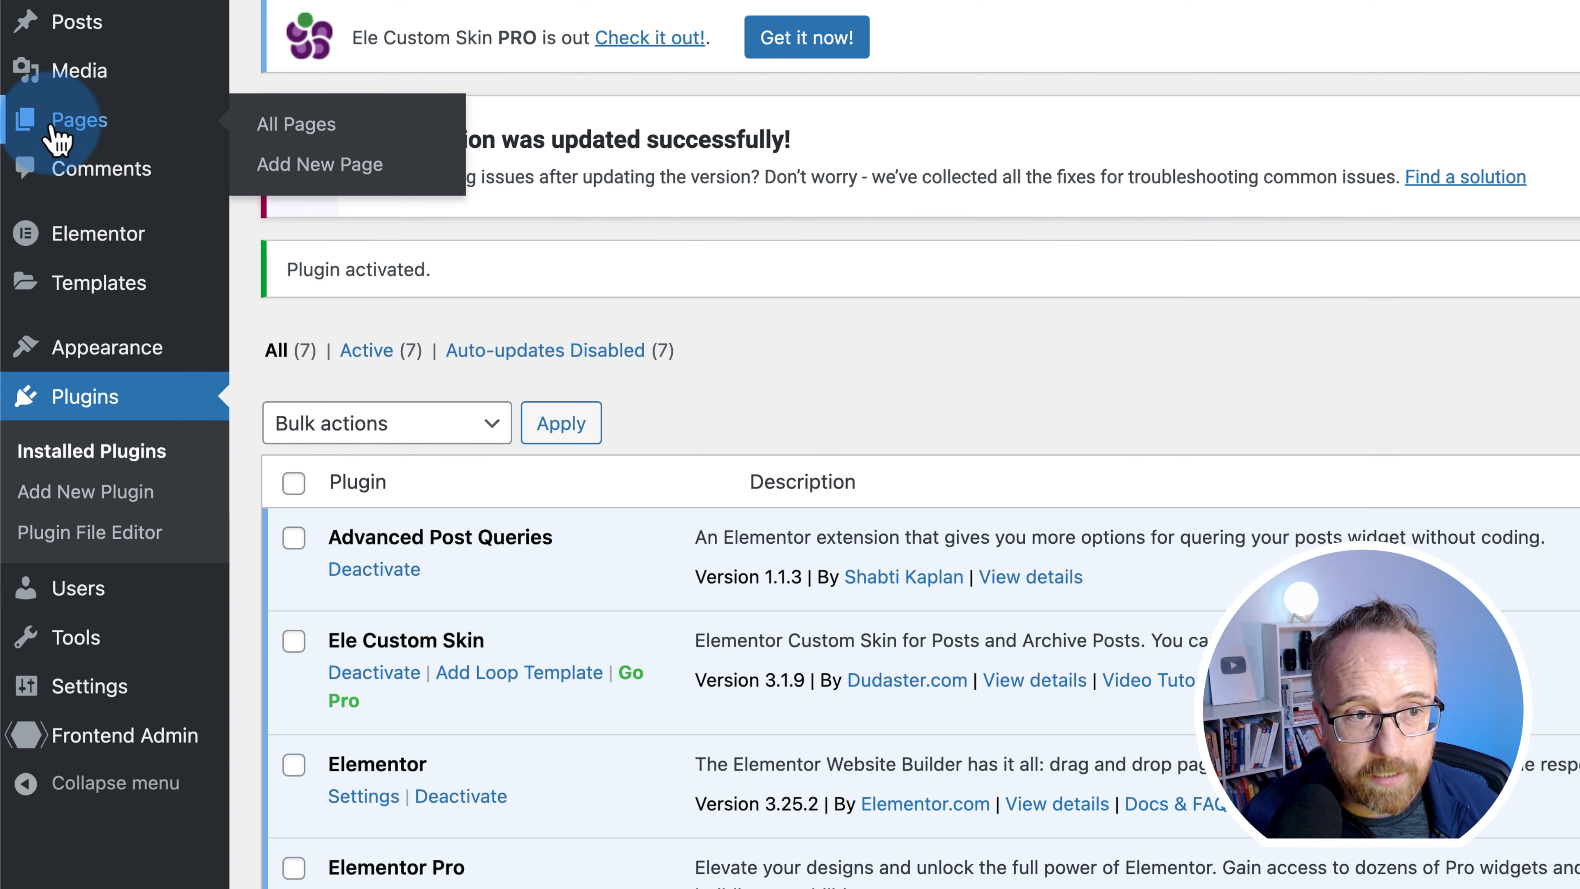
- Create a new page titled 'My Posts' and open it in the Elementor builder
left_click(303, 179)
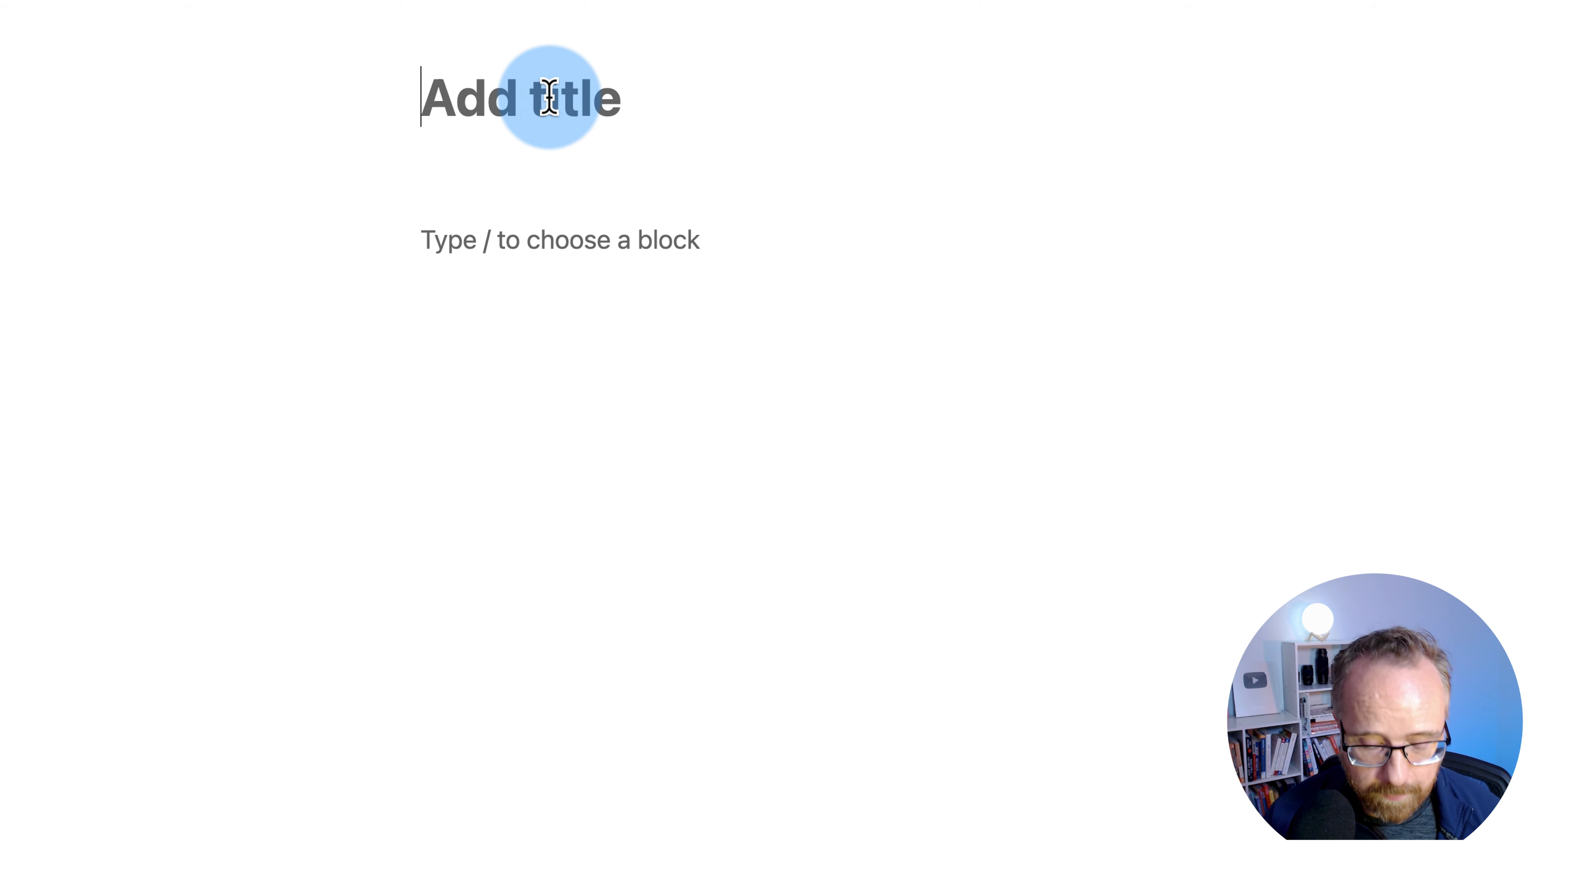
type("My Posts")
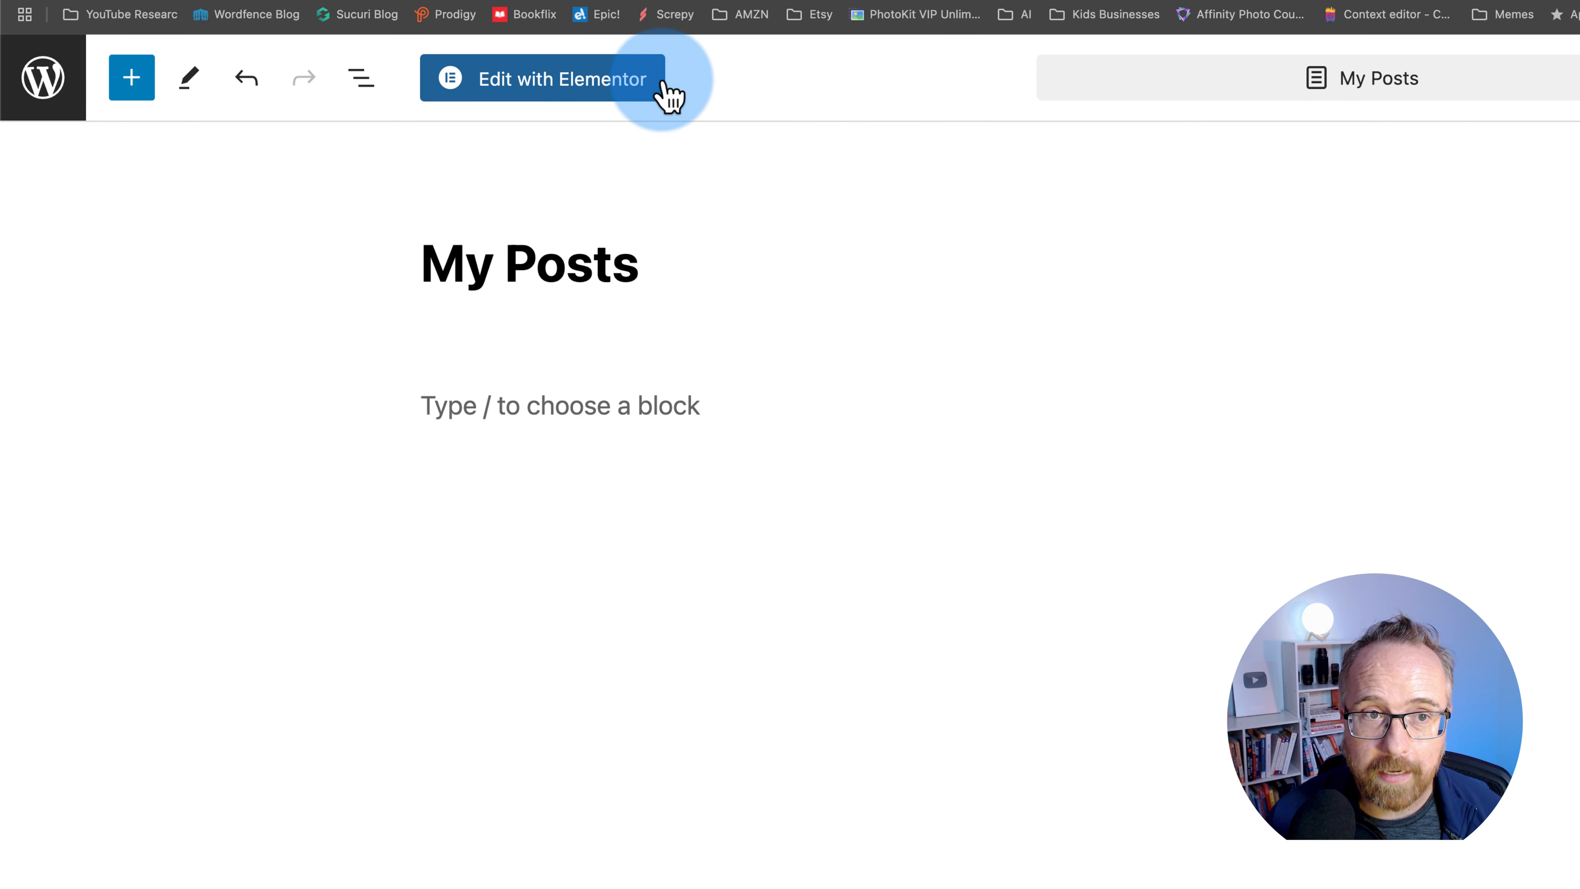
left_click(536, 92)
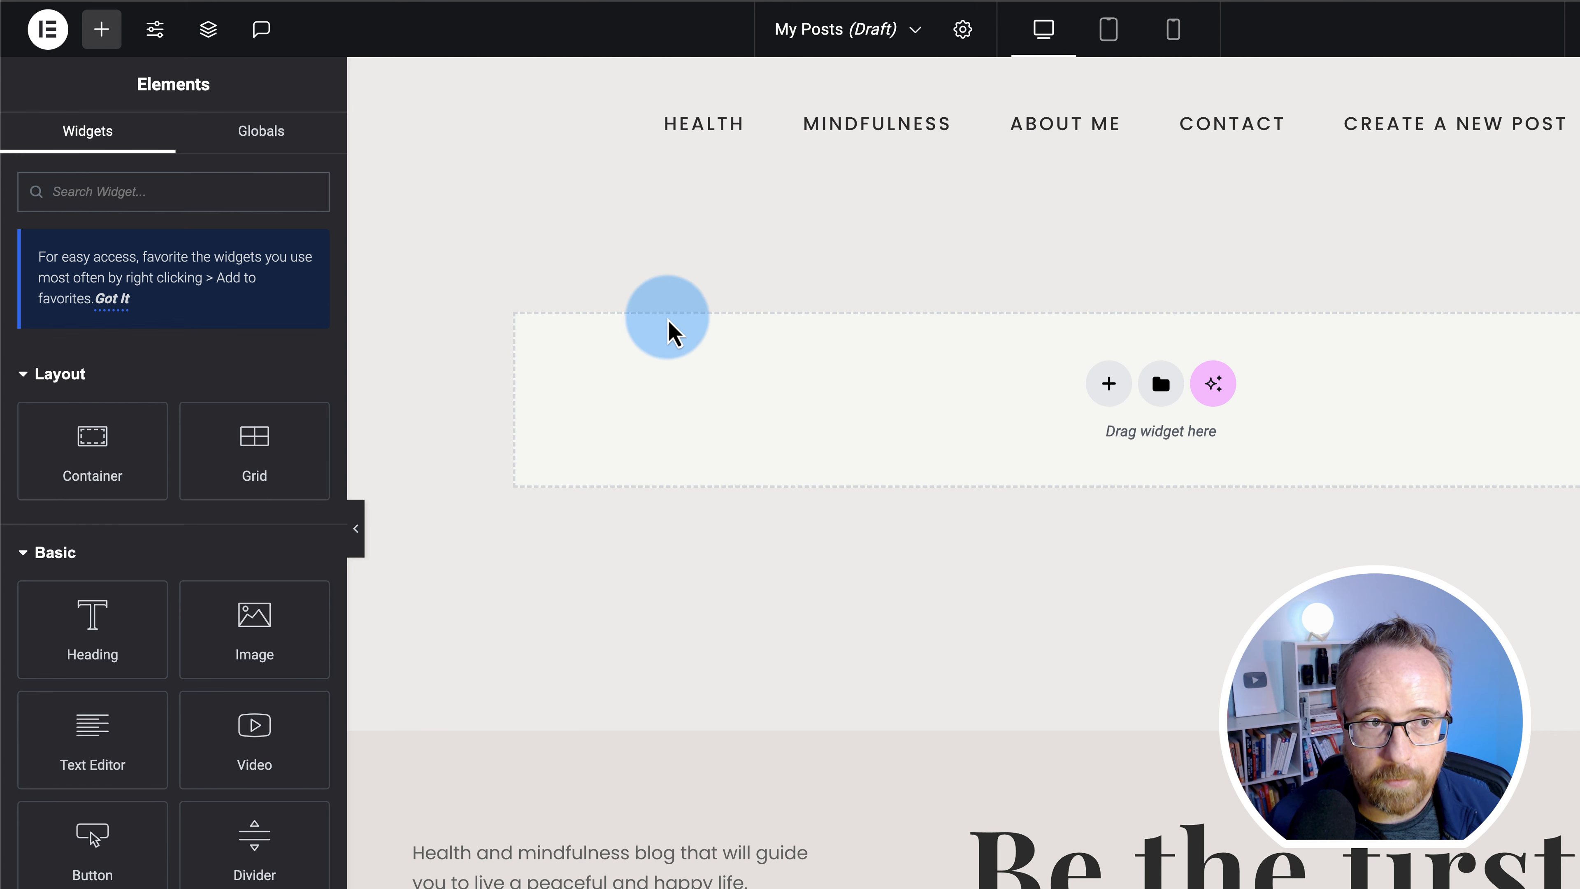
- Search widgets for 'posts' and drop the Posts widget onto the empty page
left_click(147, 207)
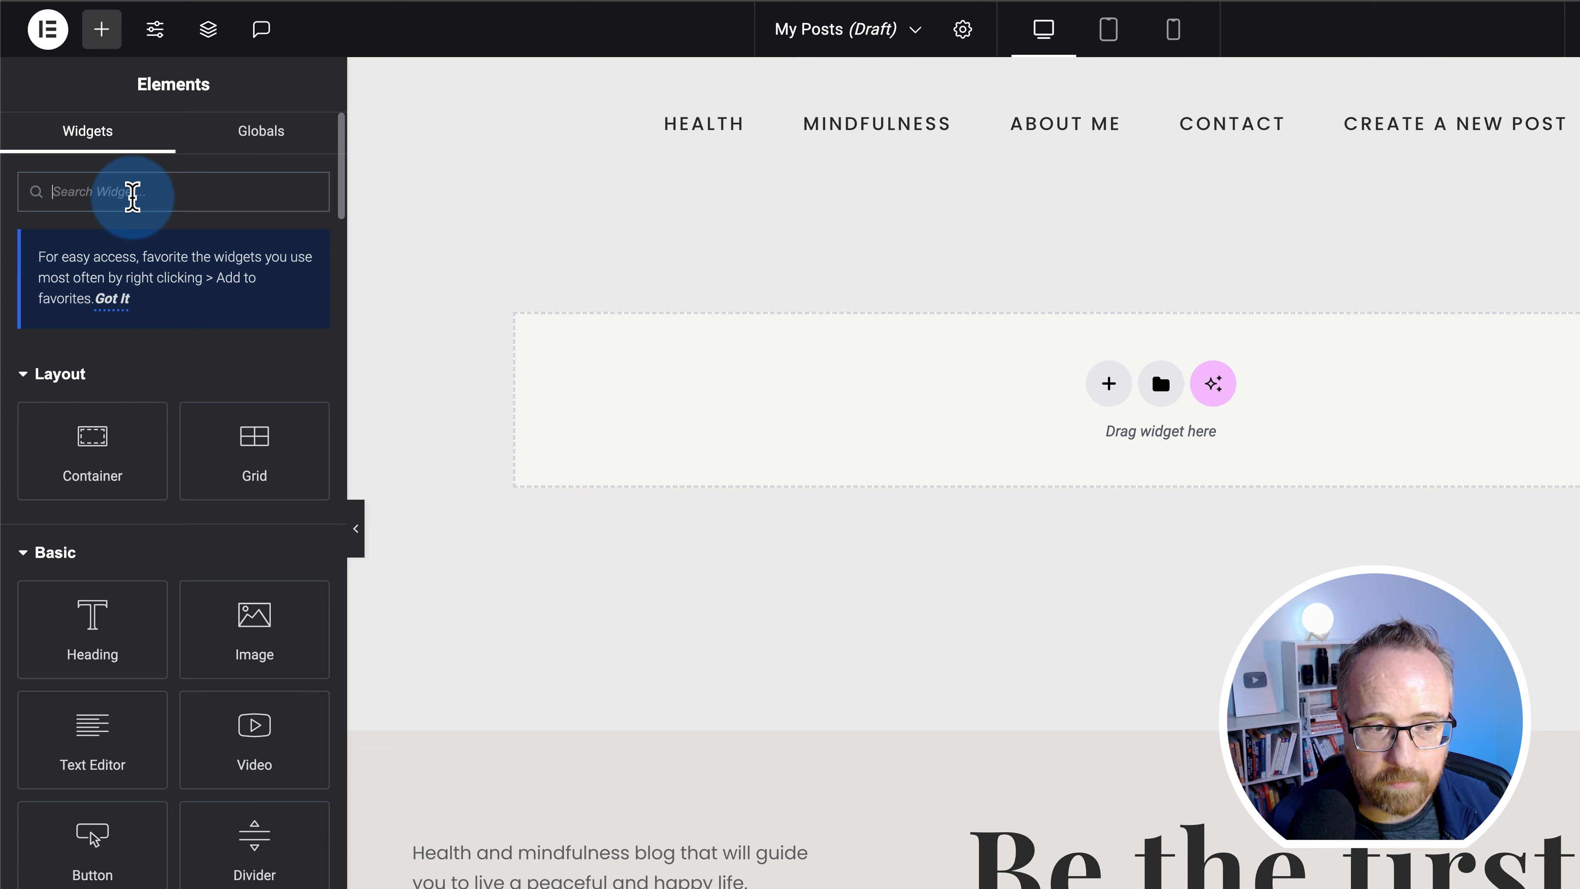
type("posts")
left_click_drag(265, 476, 775, 400)
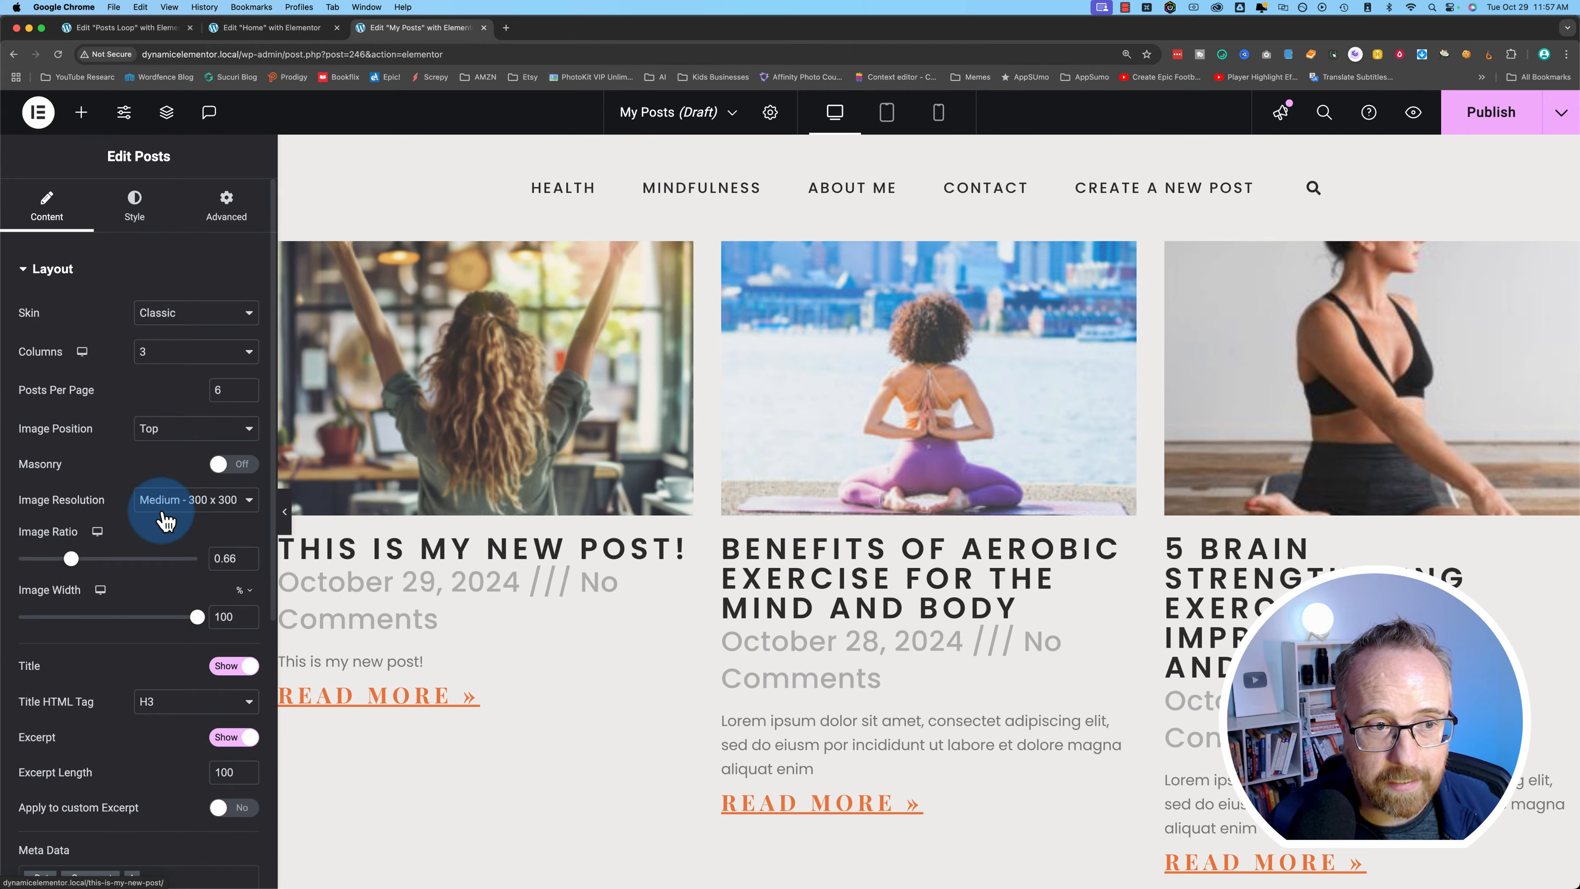
- Switch the posts grid skin to Custom using the Posts Loop card template
left_click(181, 279)
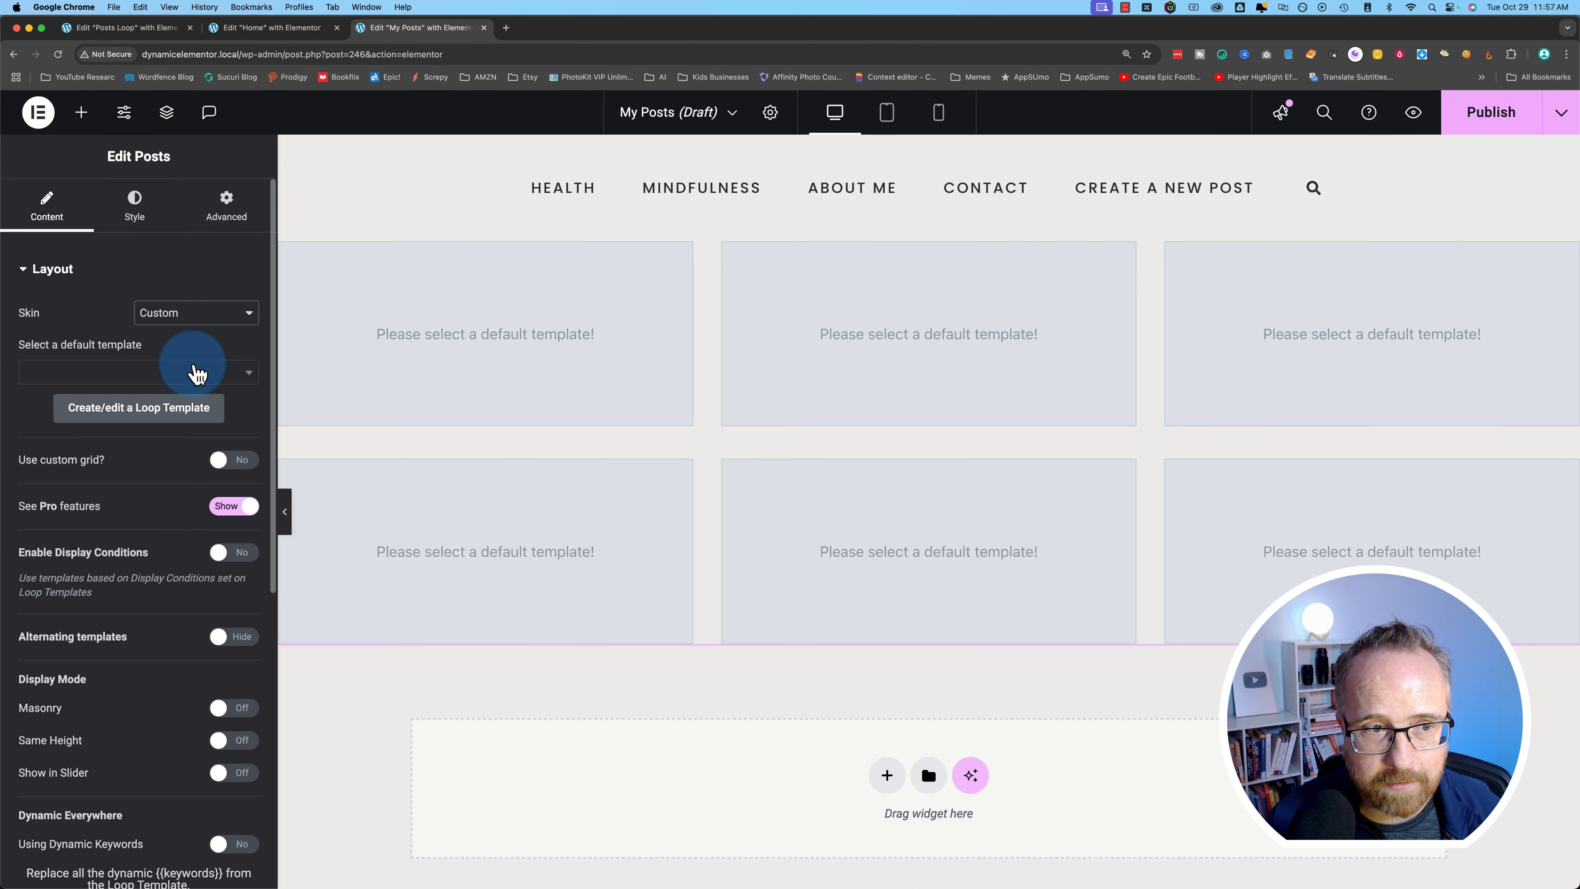
left_click(136, 376)
left_click(47, 448)
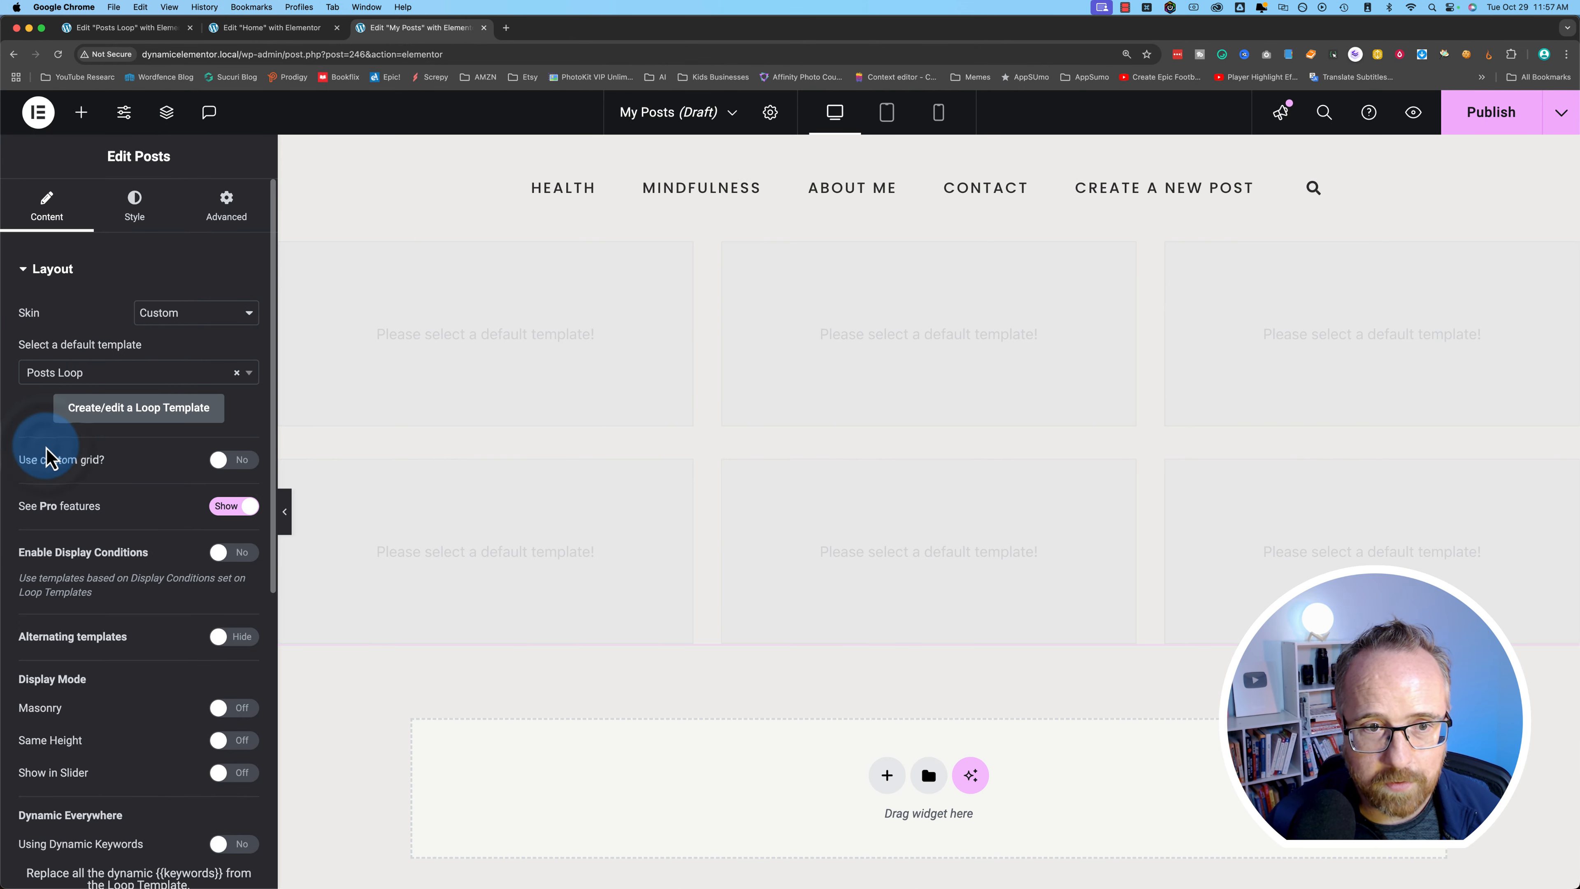
scroll(577, 524, "down", 3)
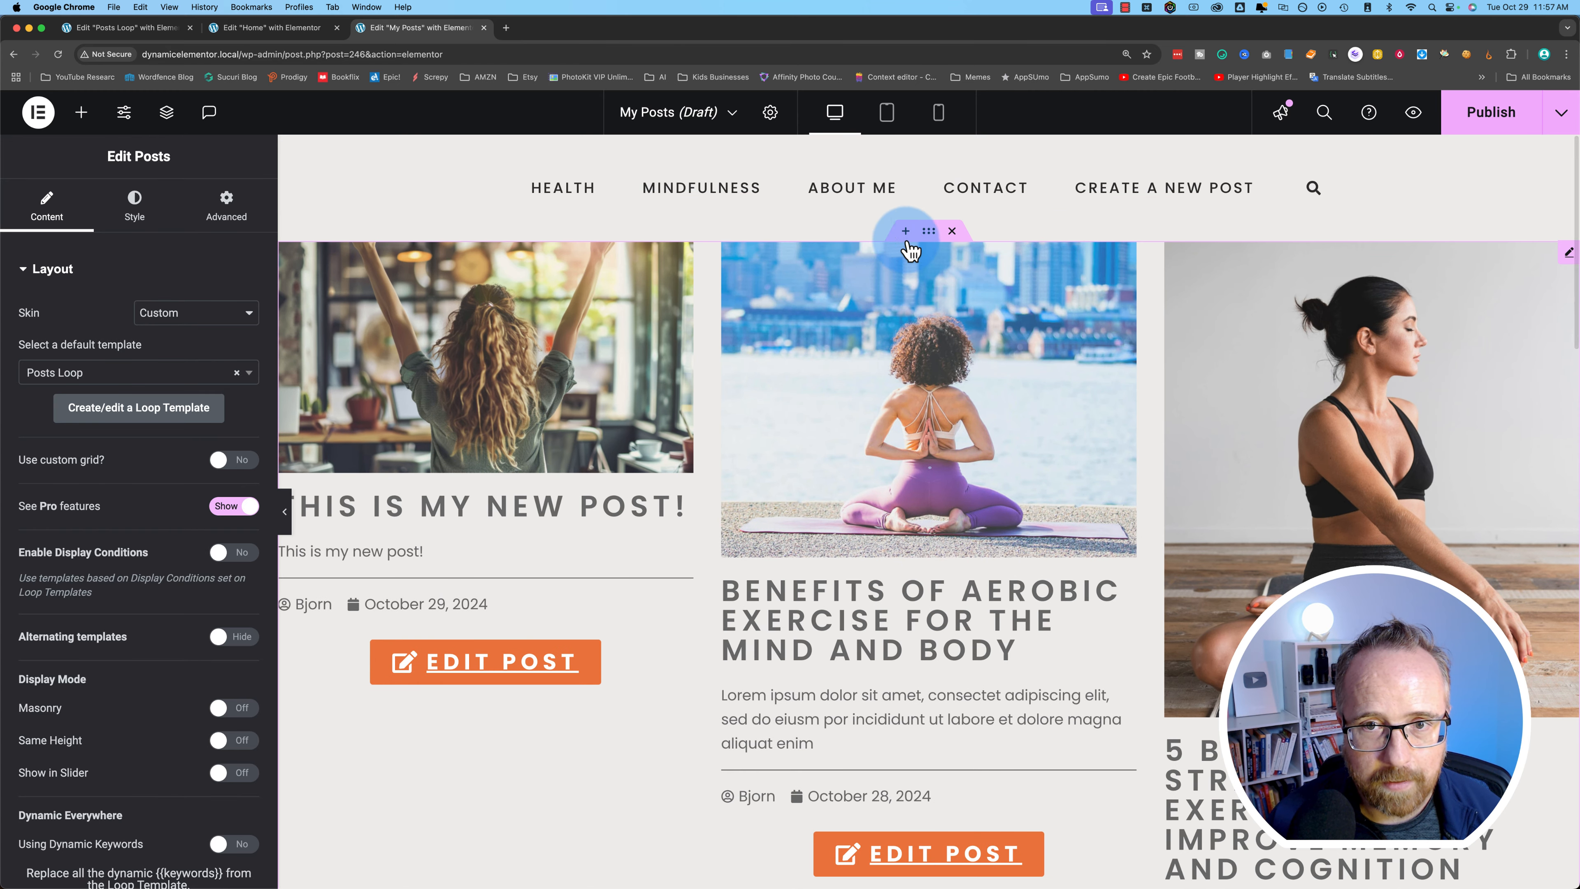
- Set the grid's parent container width to 95%
left_click(930, 234)
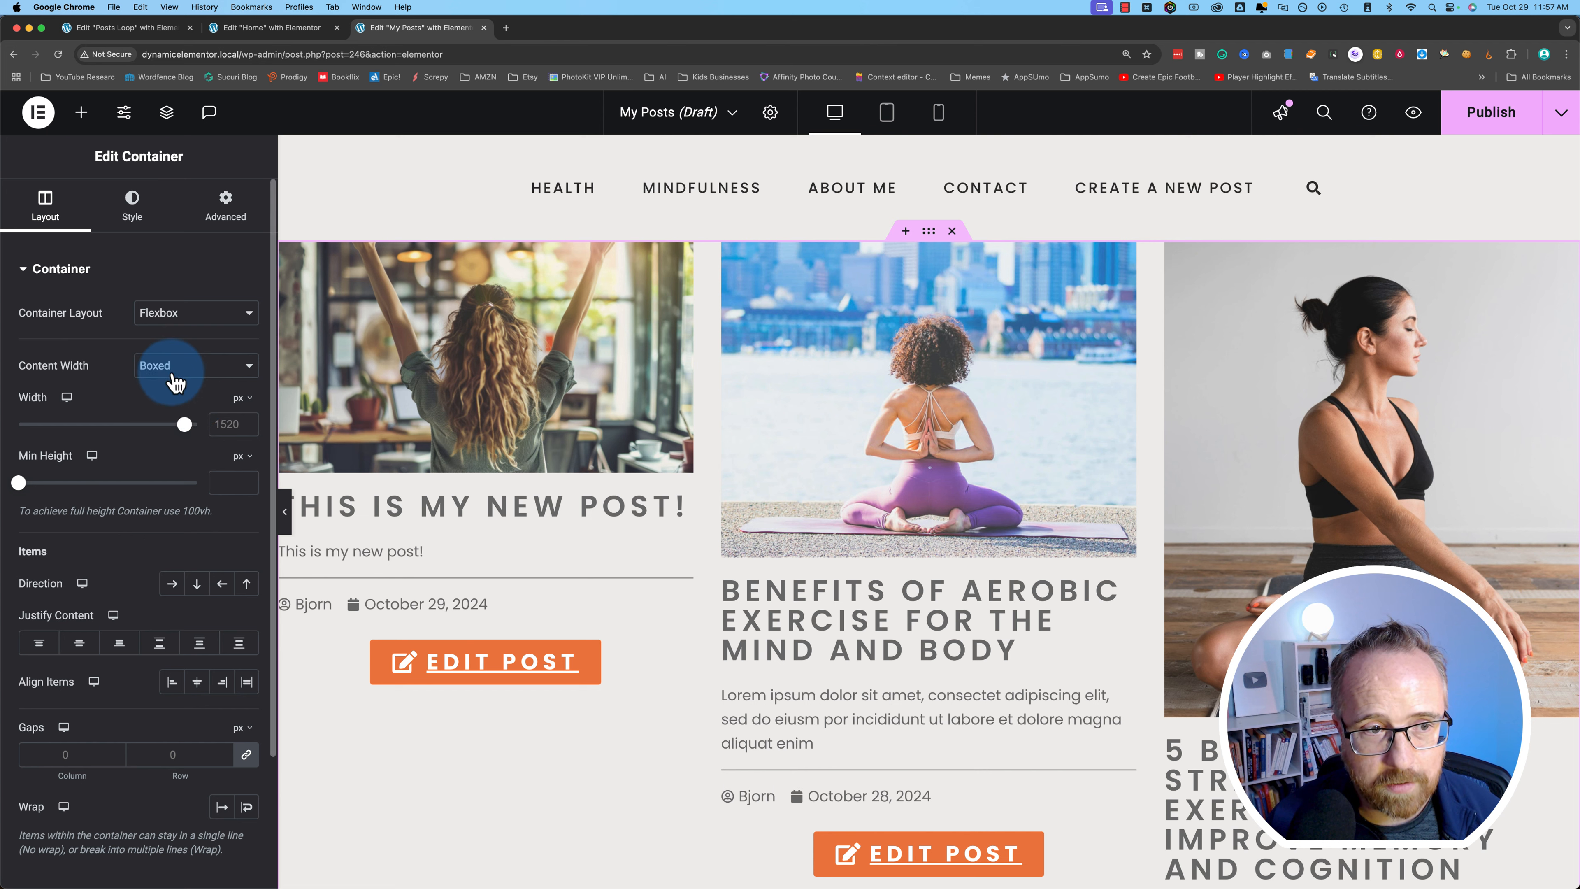
left_click_drag(185, 436, 153, 439)
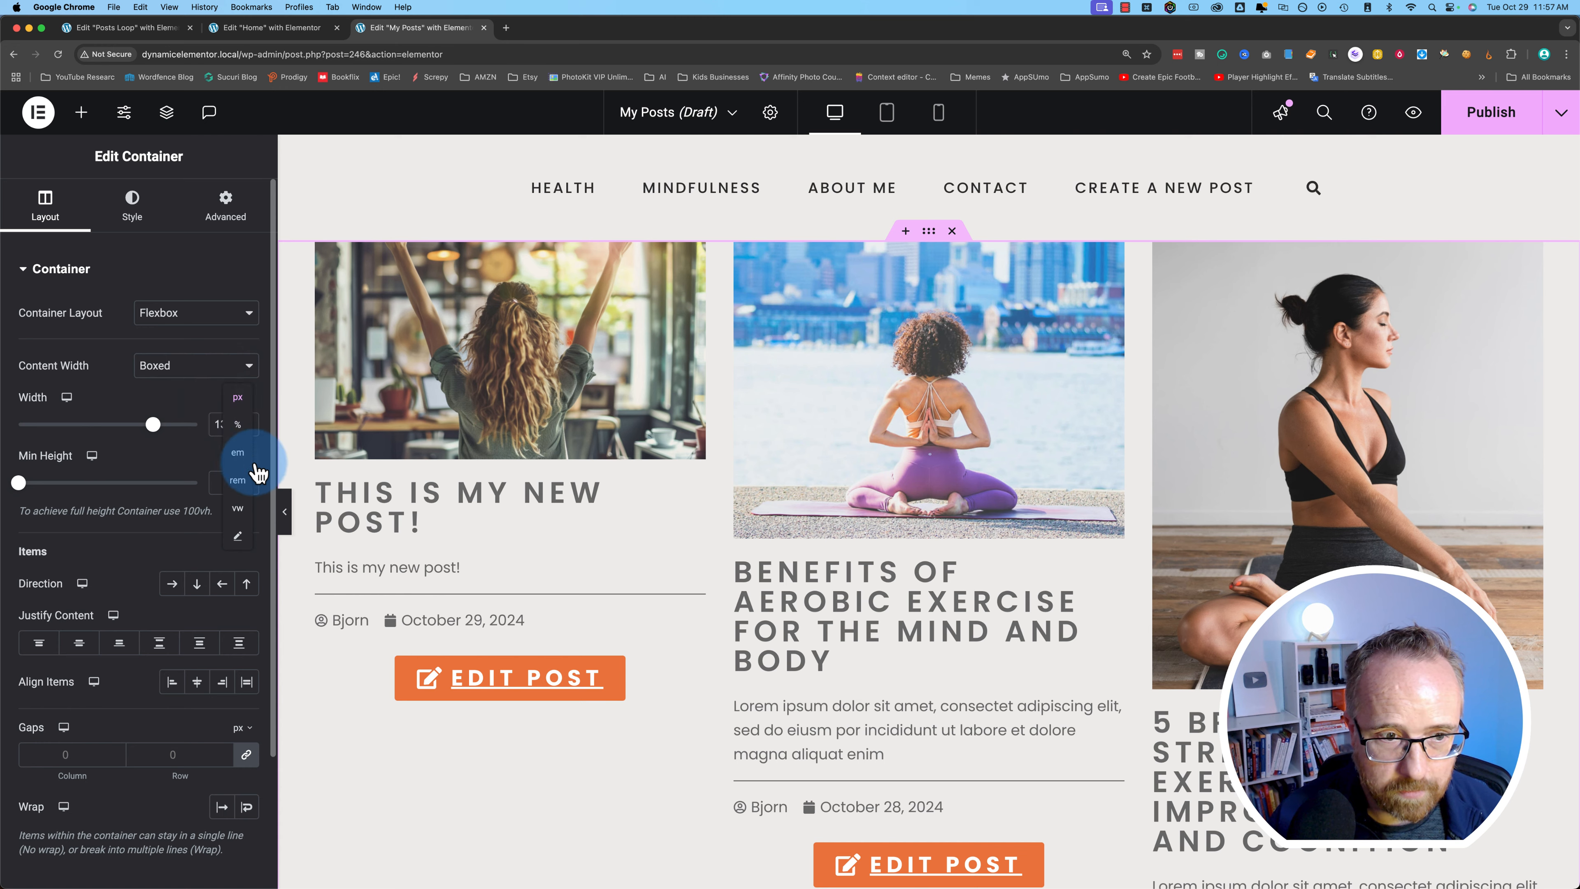
left_click(239, 428)
type("90")
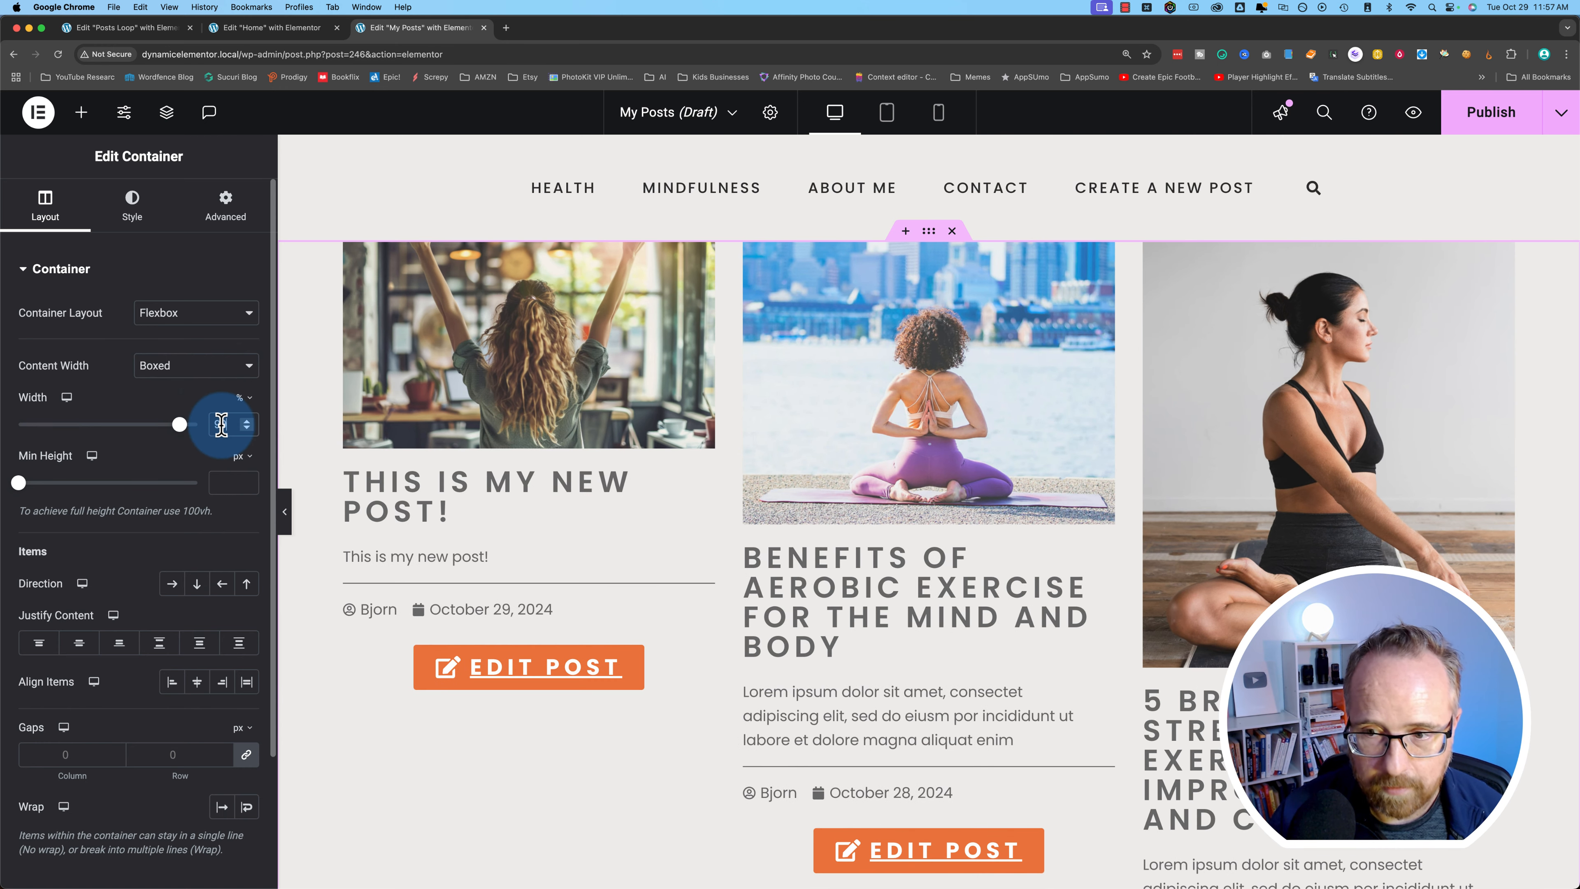
key("BackSpace")
type("5")
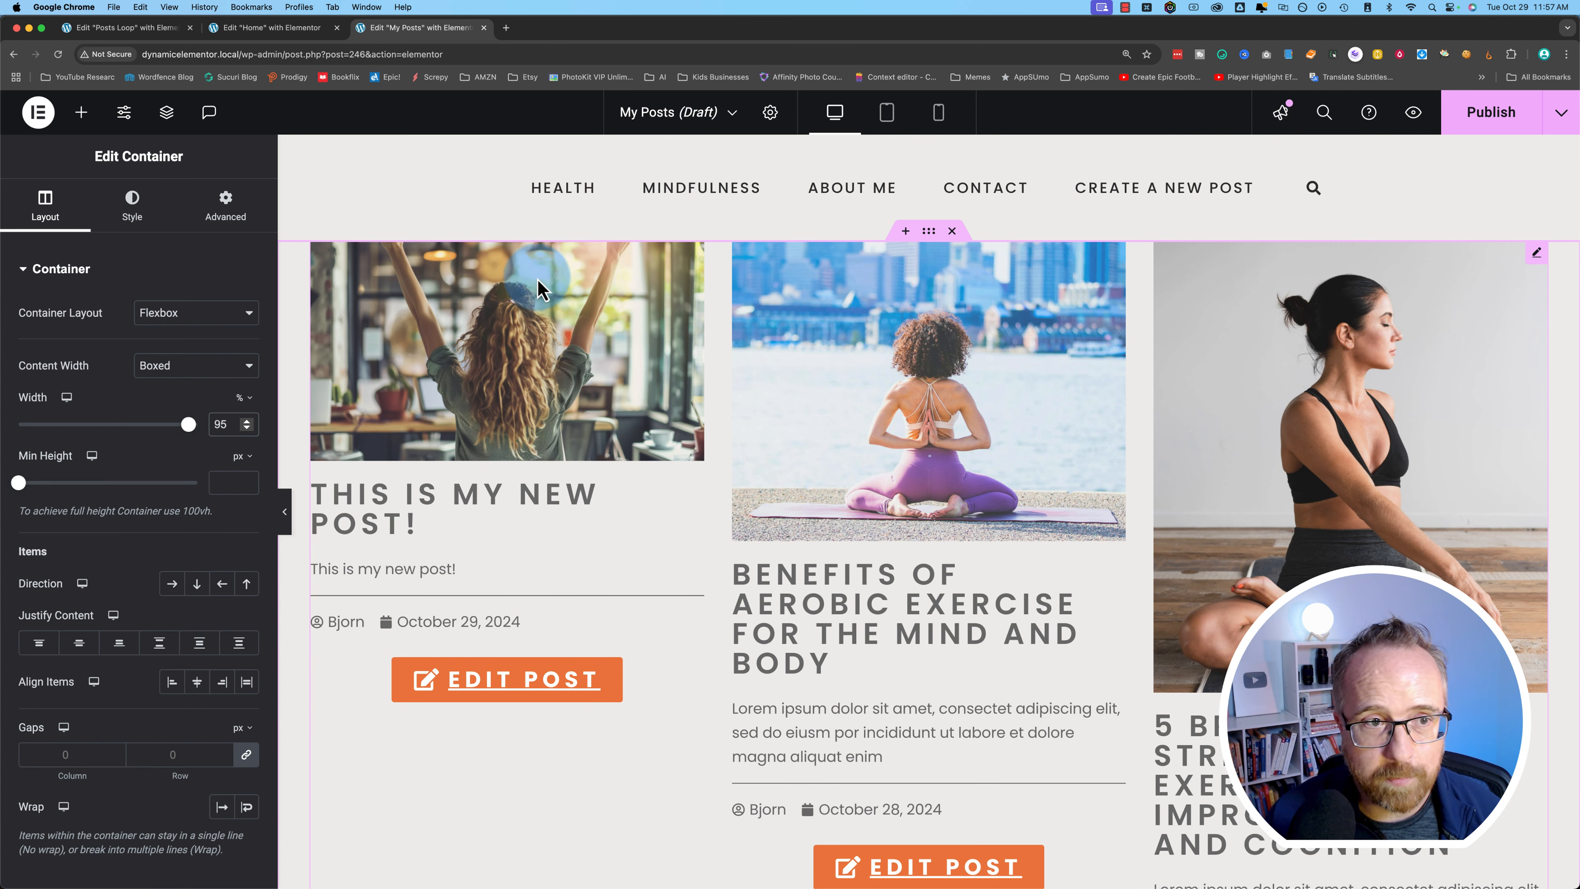
left_click(81, 114)
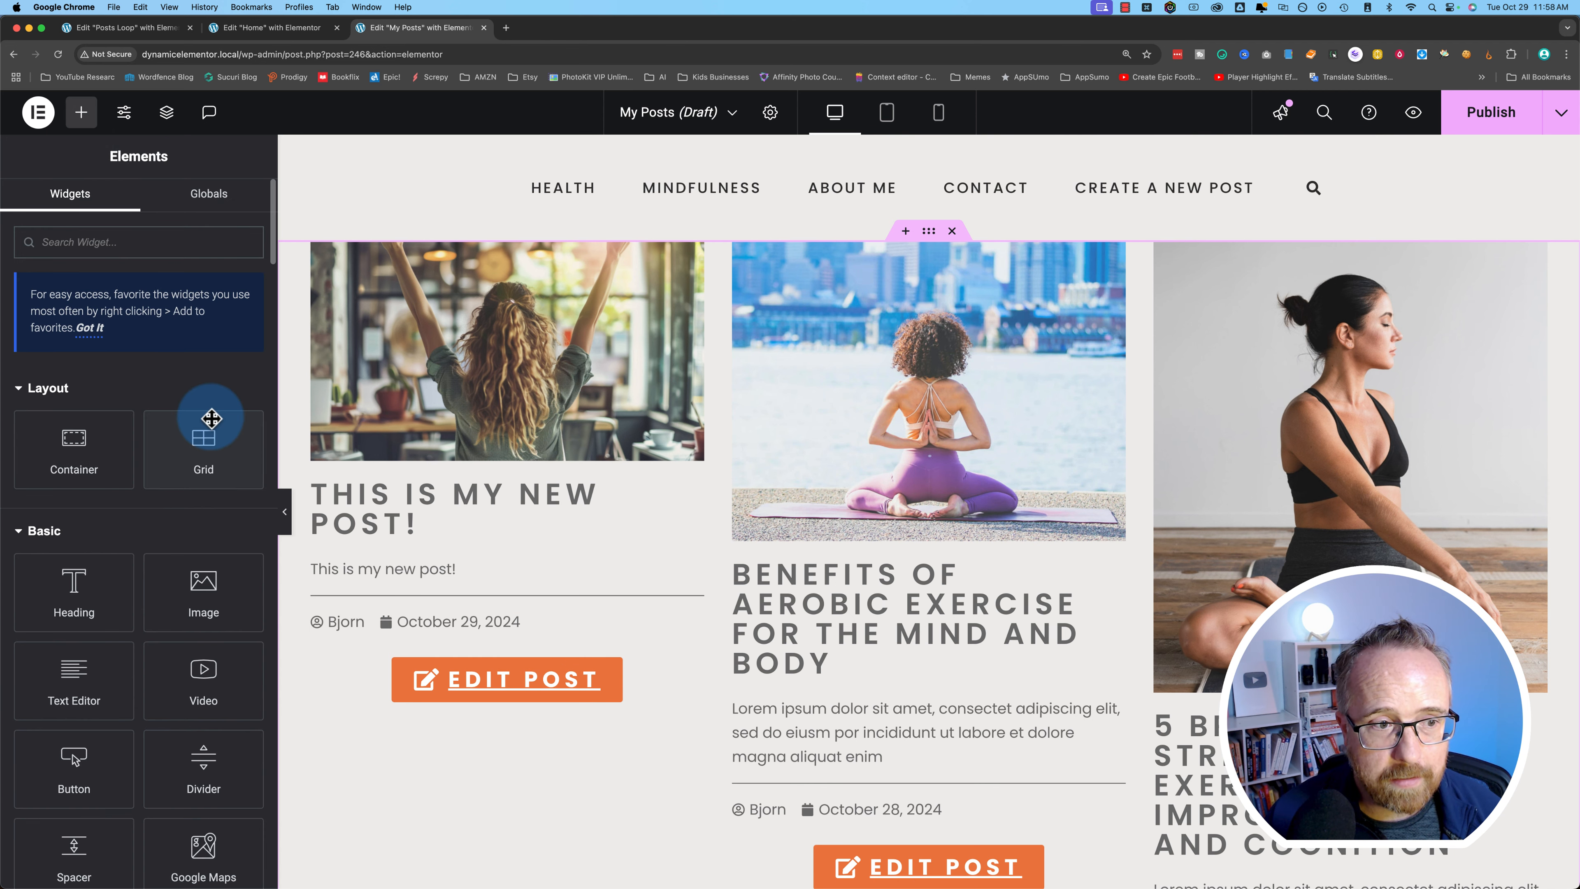
- Add a 'My Posts' heading above the grid and unlink its margin and padding to add bottom space
left_click_drag(99, 586, 435, 249)
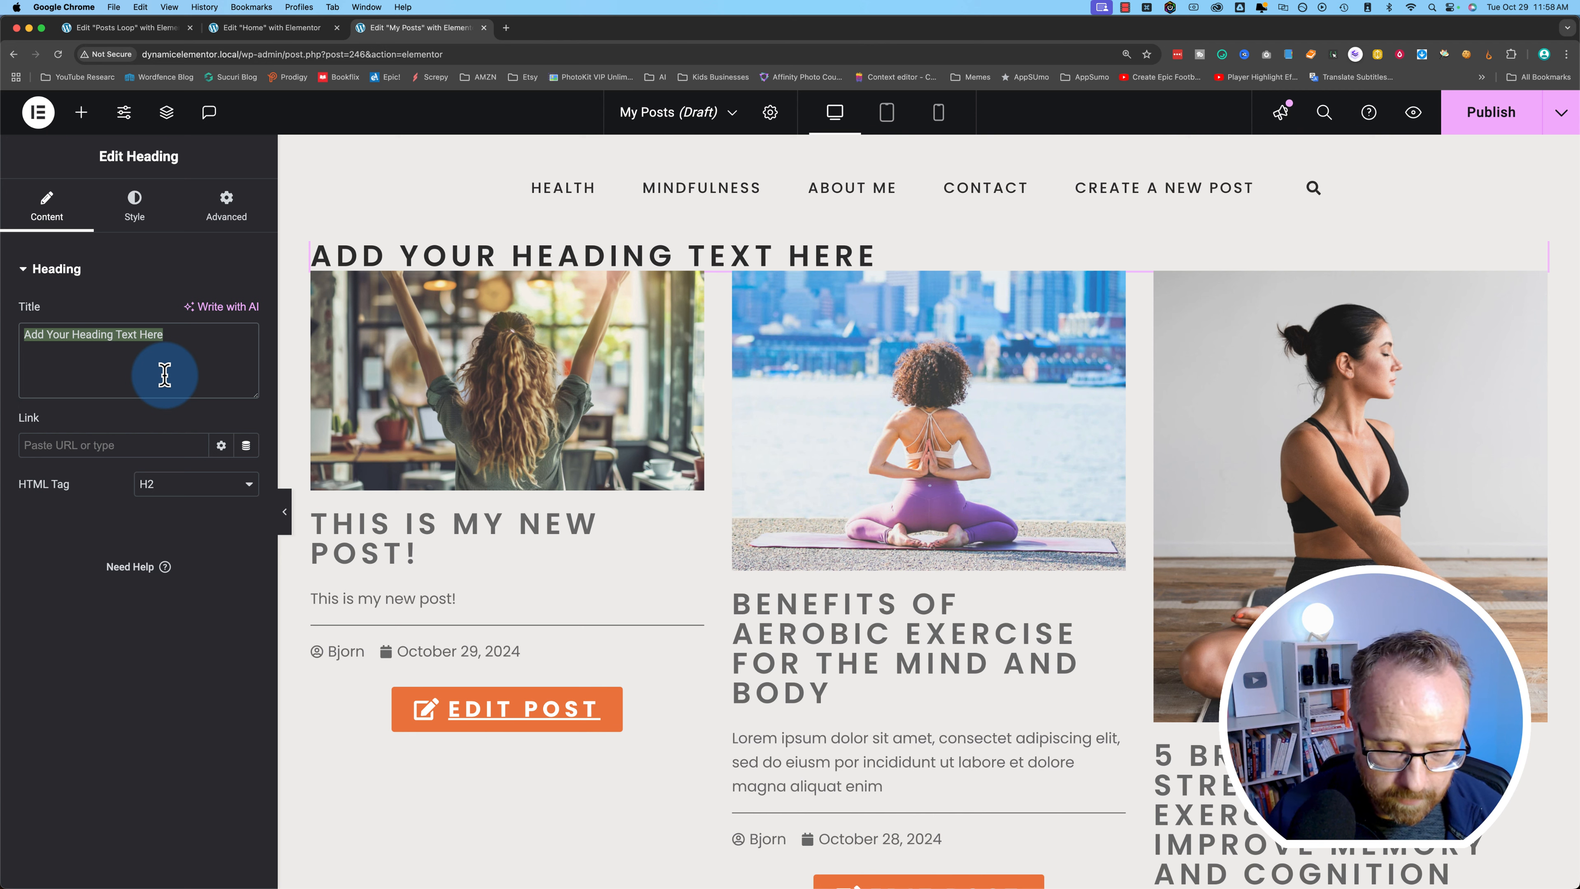
type("My Posts")
left_click(262, 209)
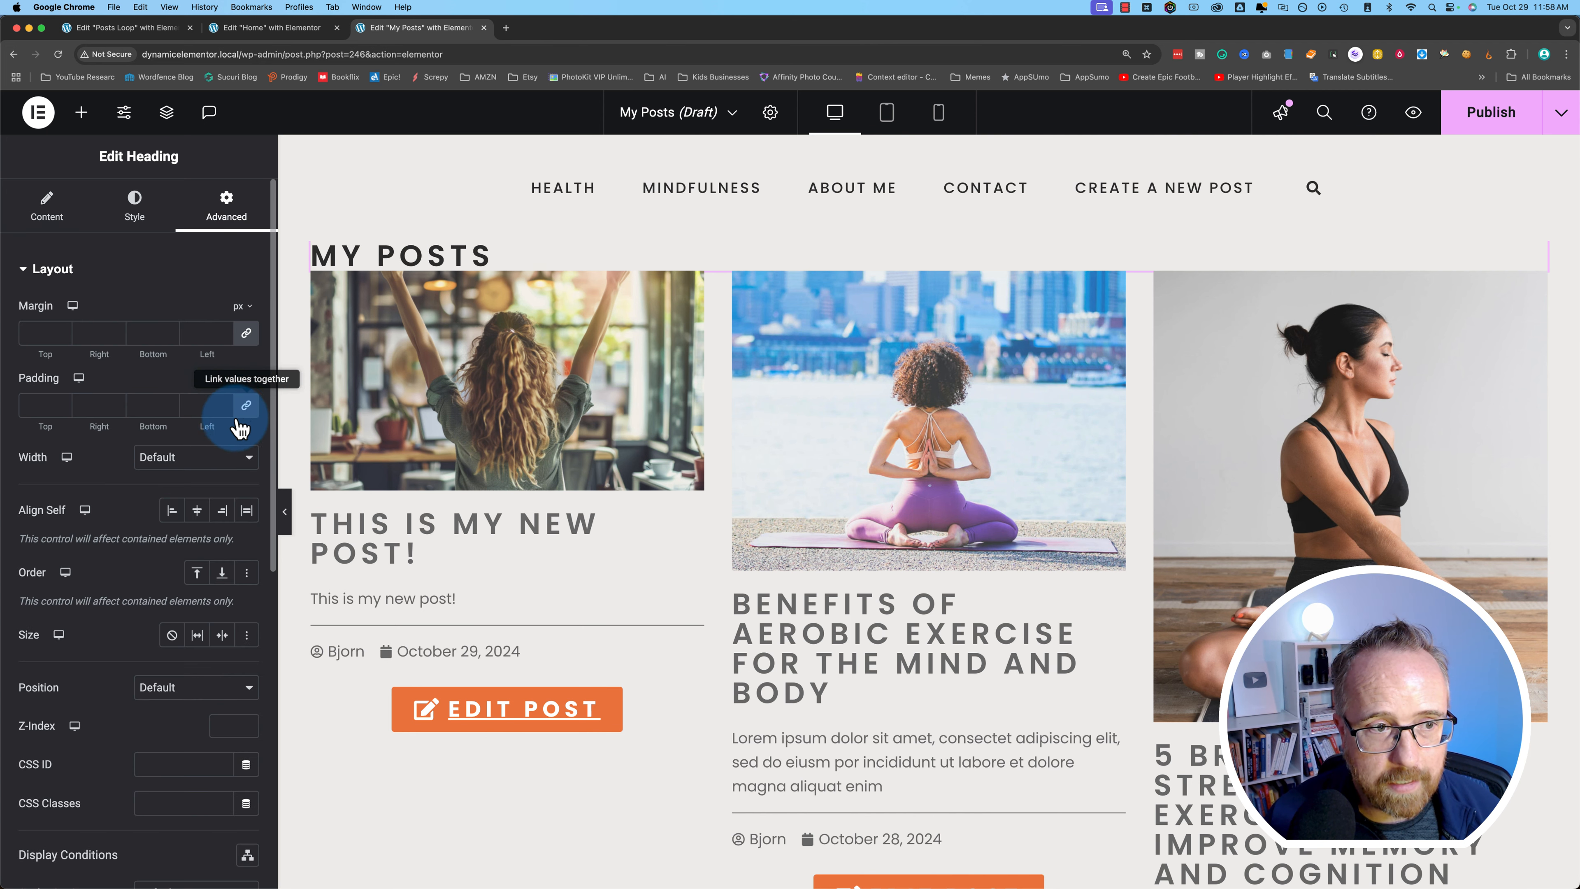
left_click(246, 407)
left_click(245, 339)
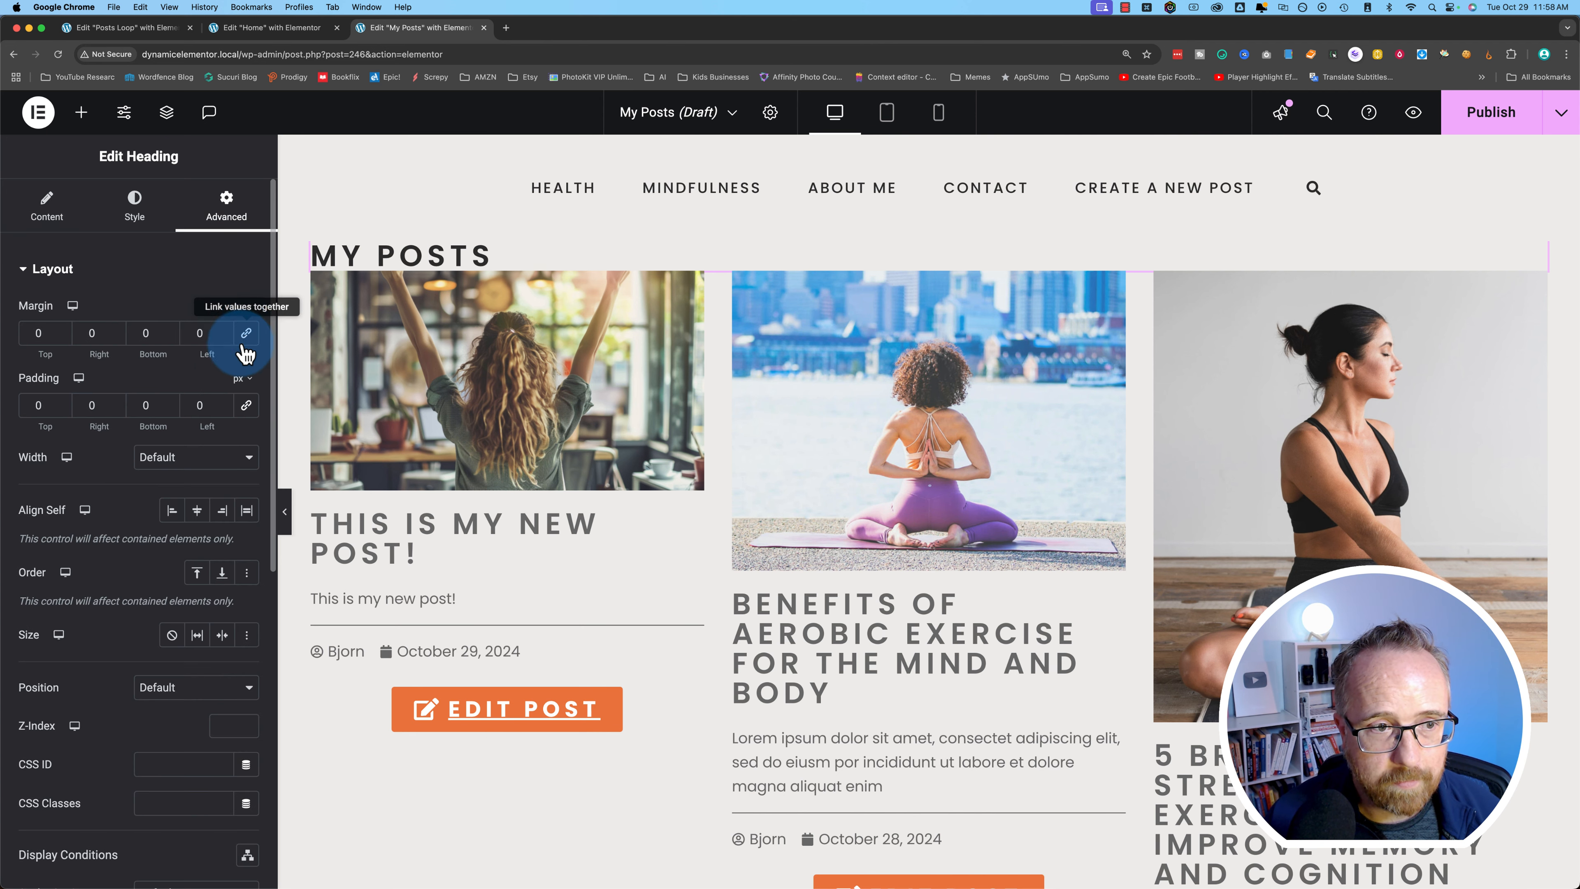
left_click(170, 337)
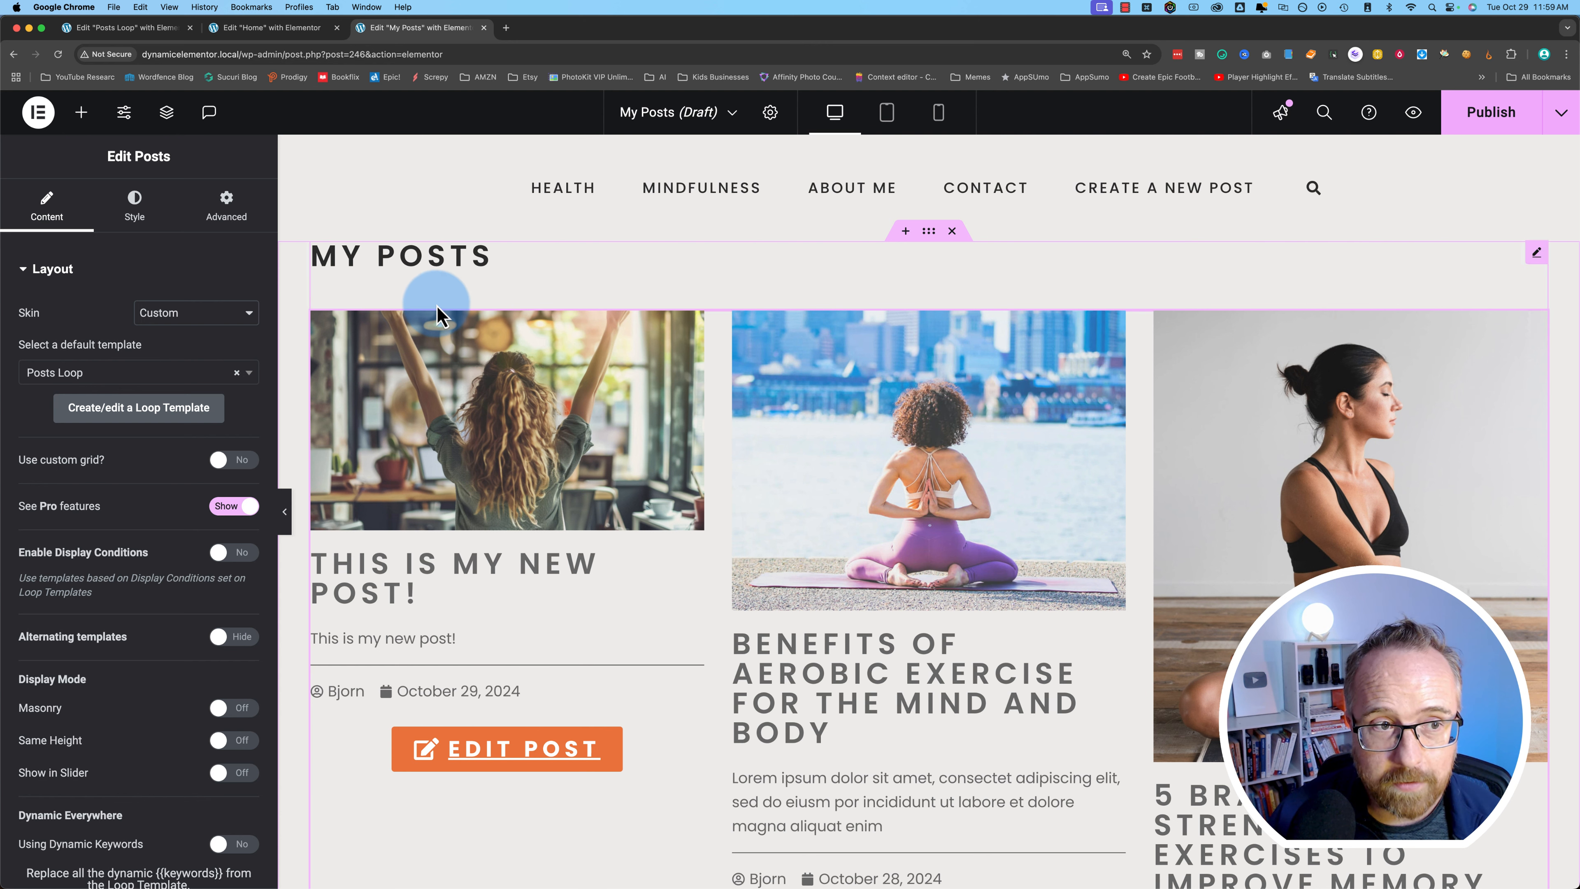
- Add a Dynamic User query filter set to Post Author is Current User
left_click(27, 271)
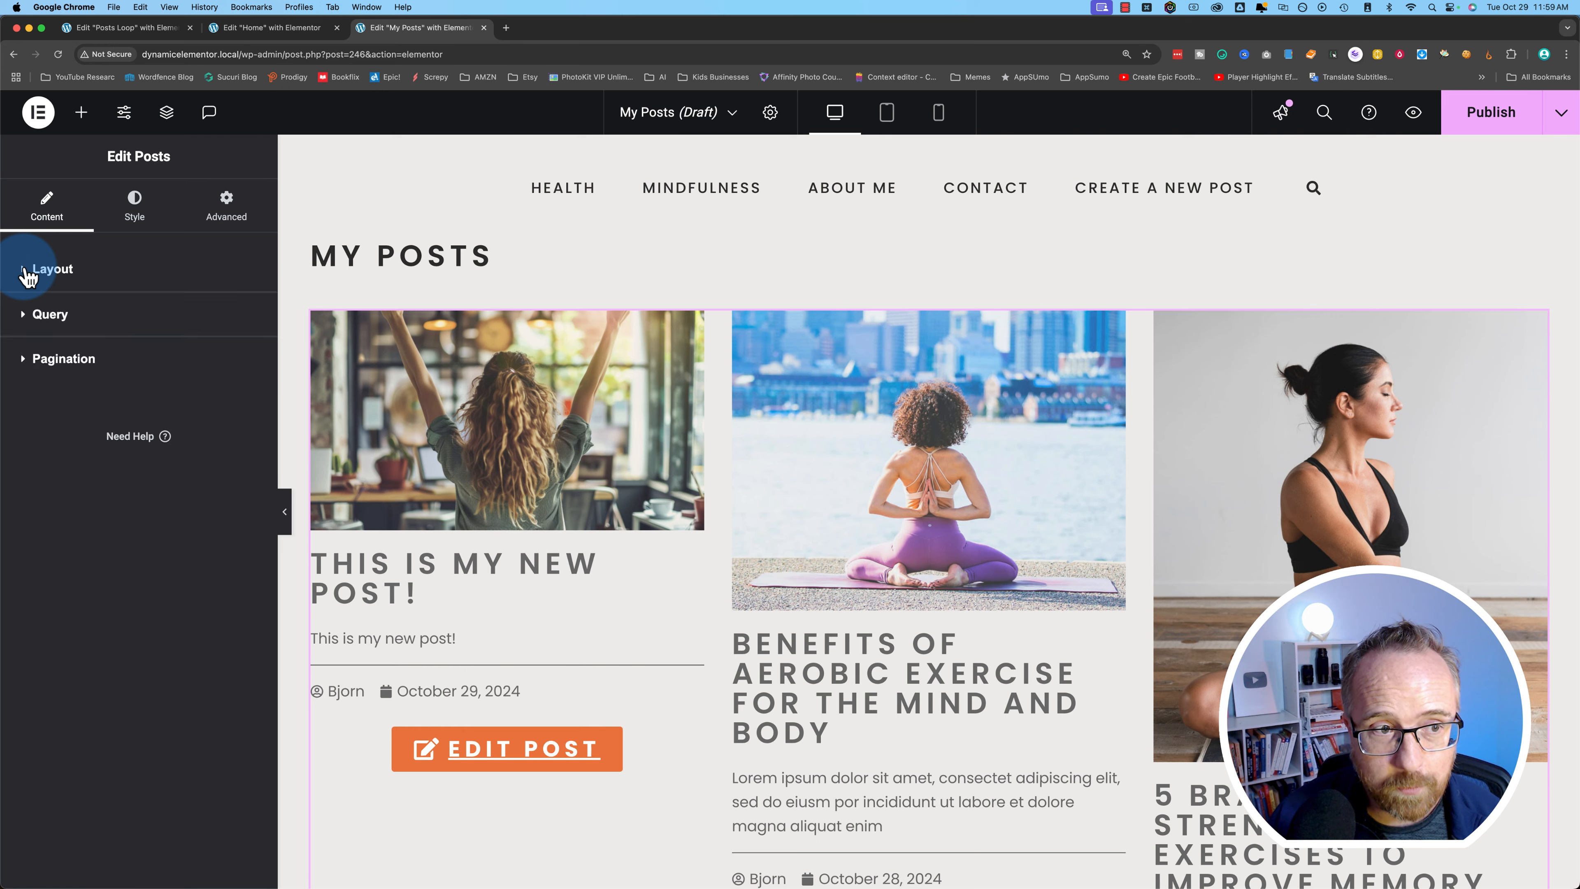
left_click(28, 315)
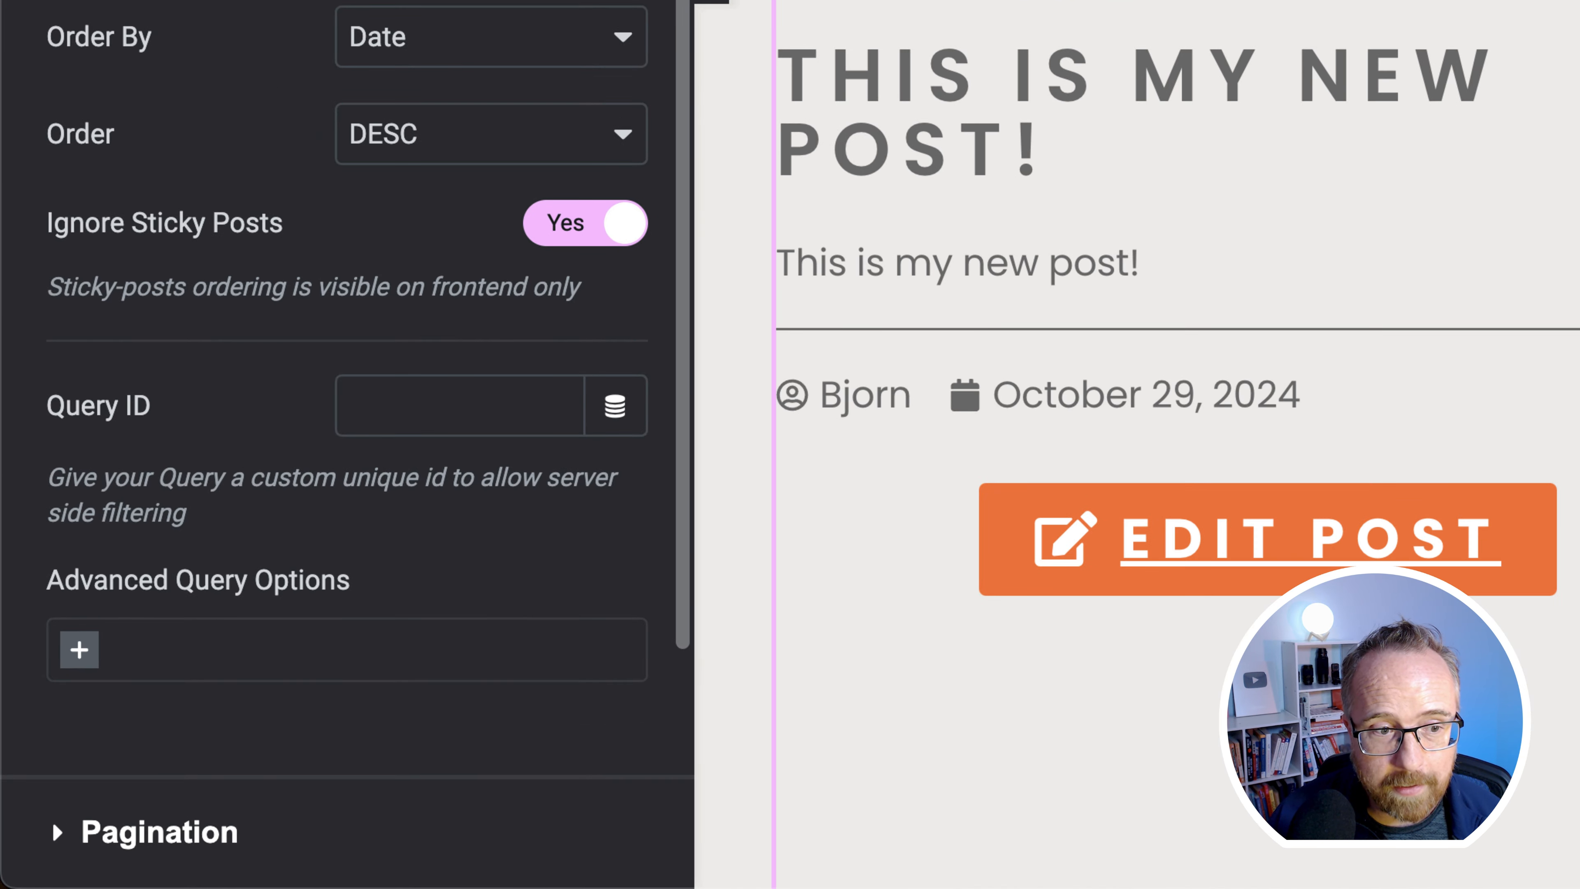
scroll(88, 436, "down", 5)
left_click_drag(38, 310, 363, 314)
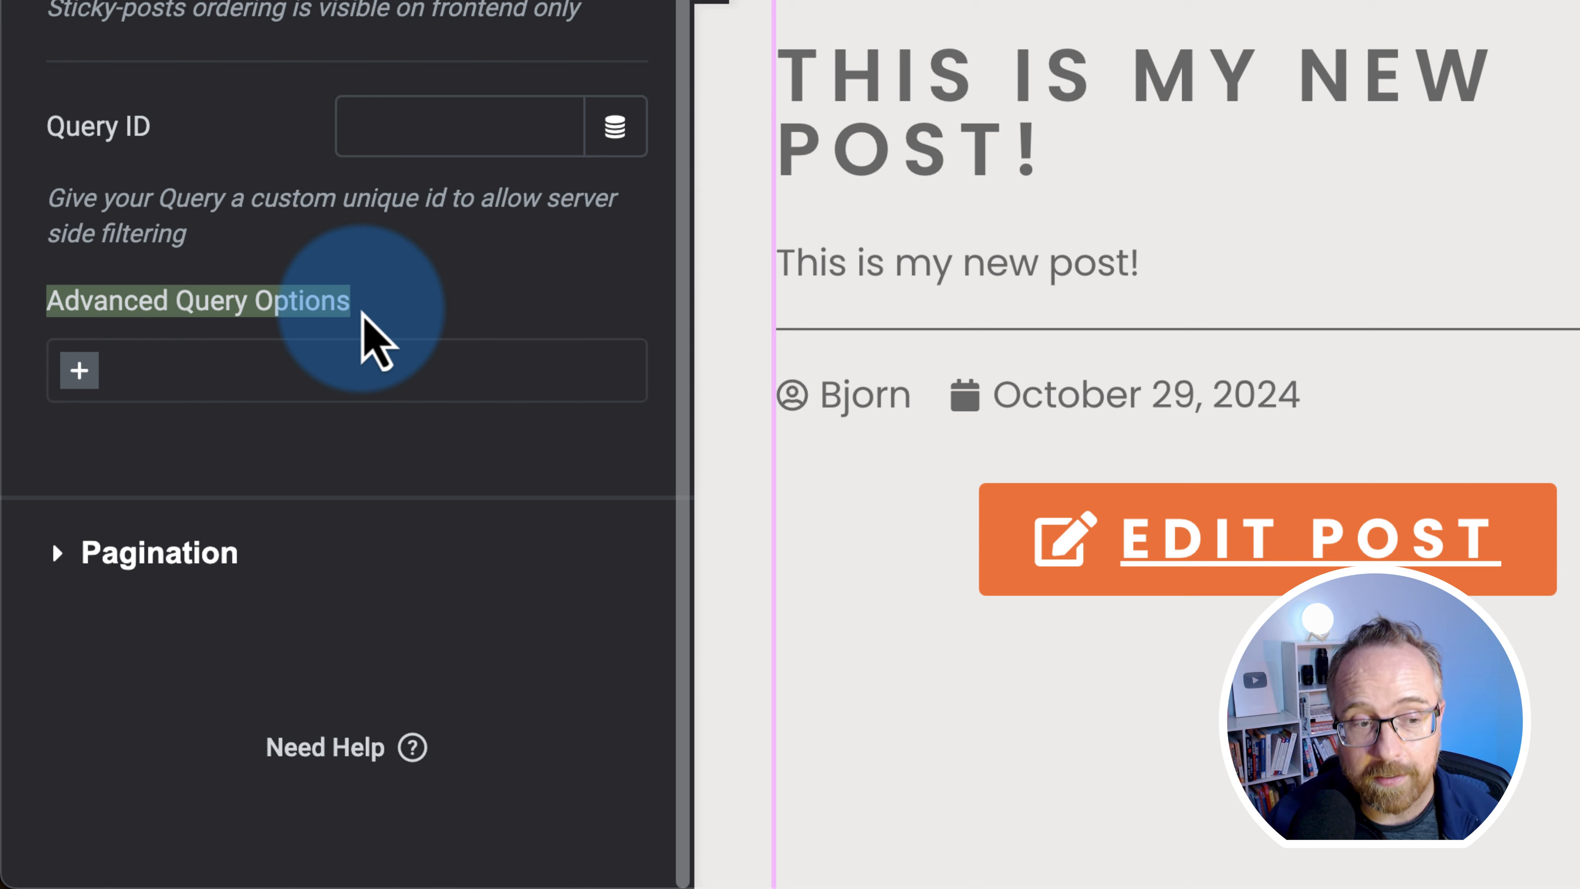
left_click(159, 366)
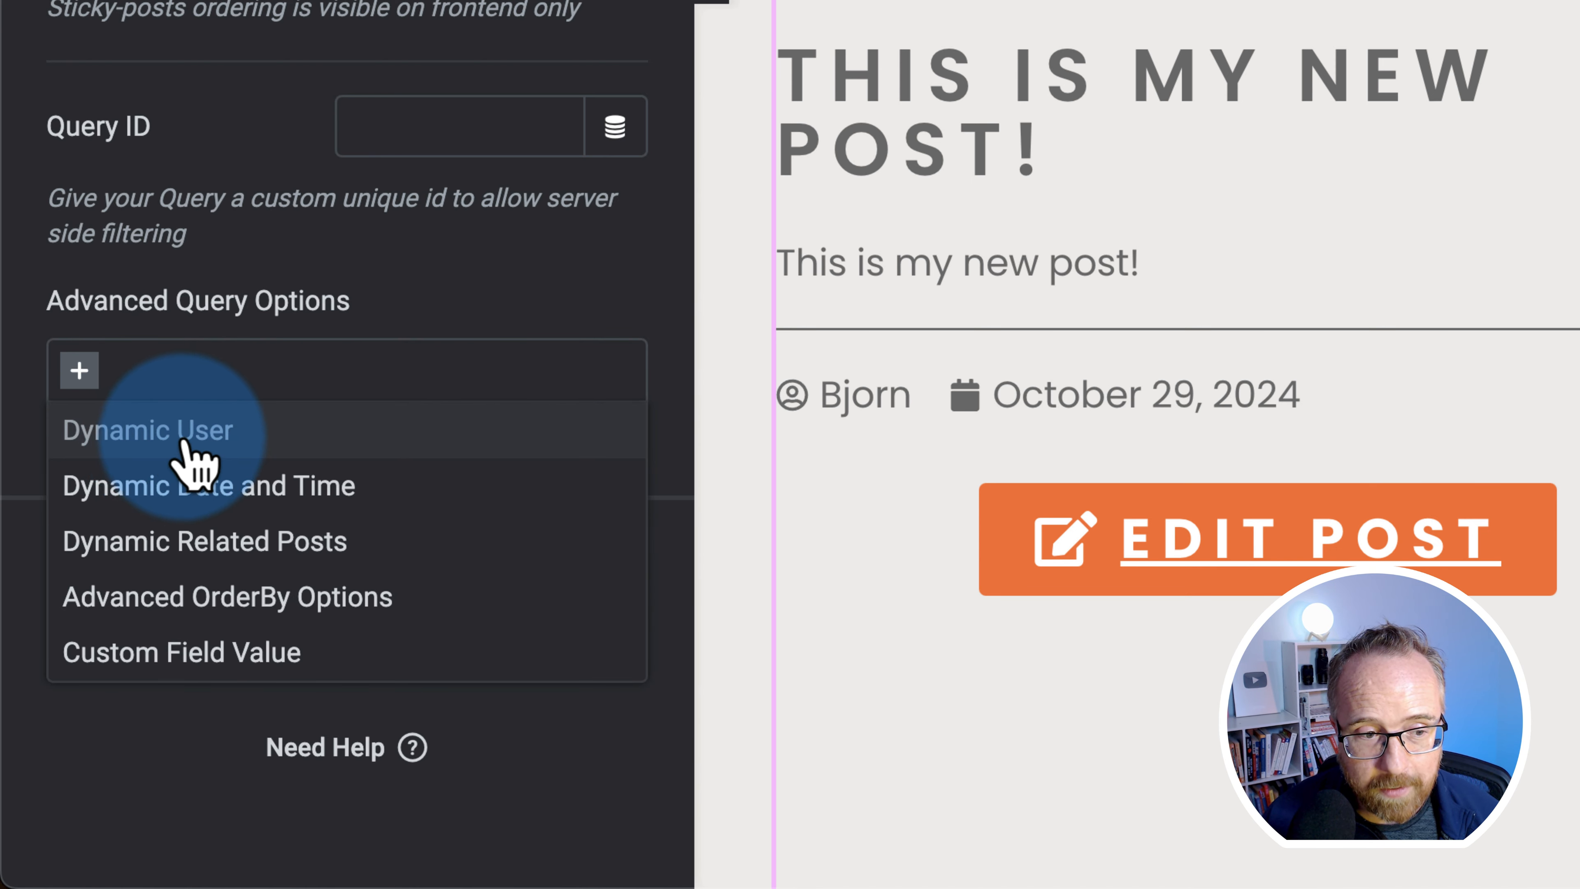
left_click(167, 449)
left_click_drag(50, 241, 219, 243)
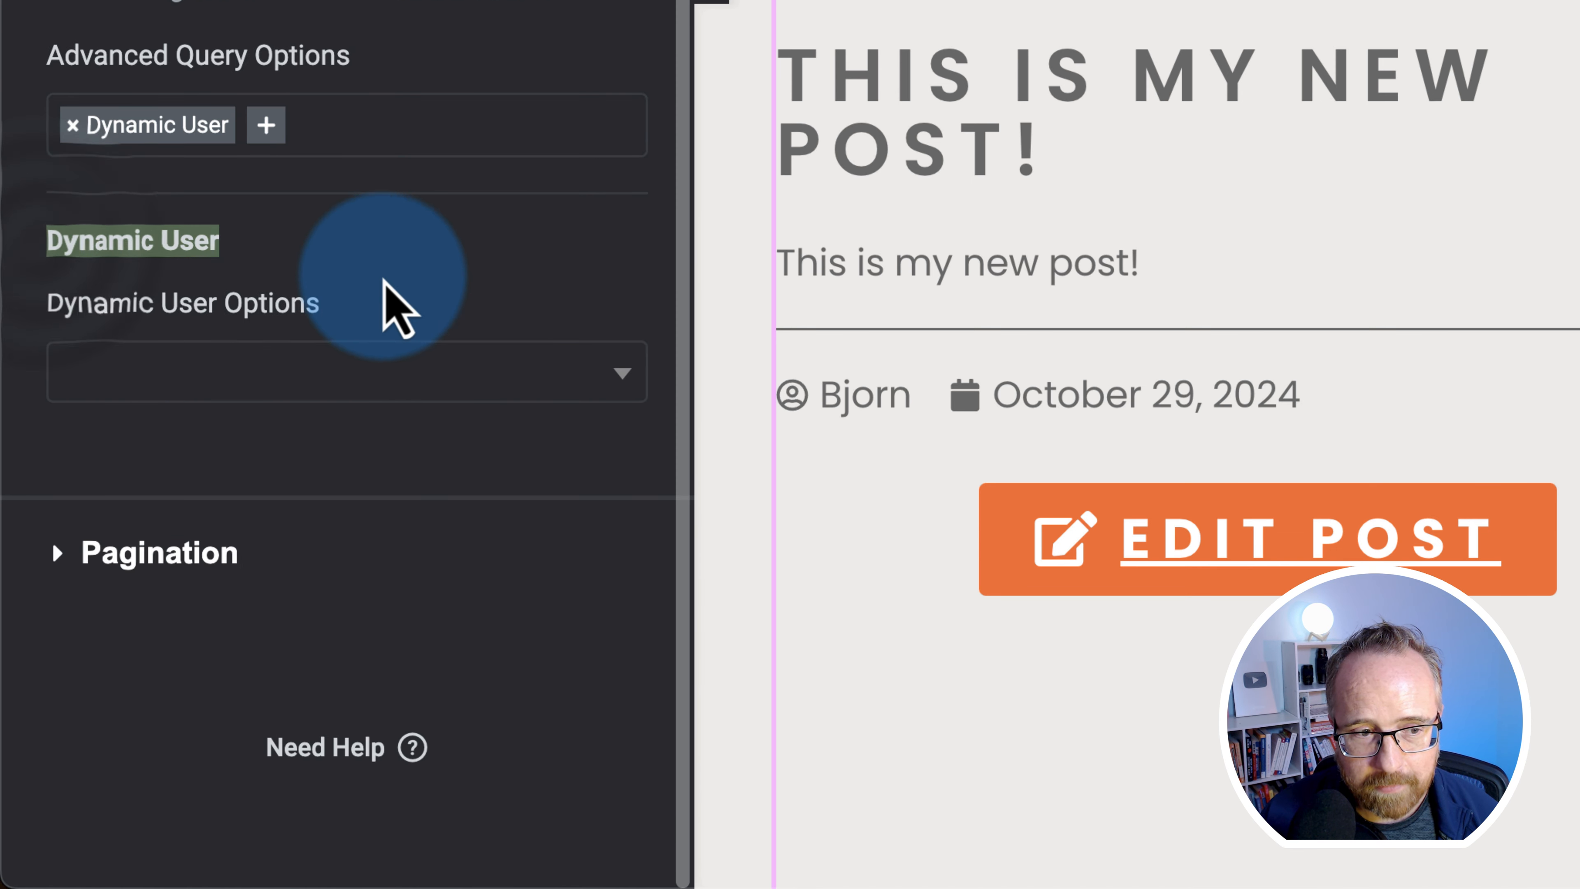
left_click_drag(384, 282, 420, 311)
left_click(134, 247)
left_click(407, 374)
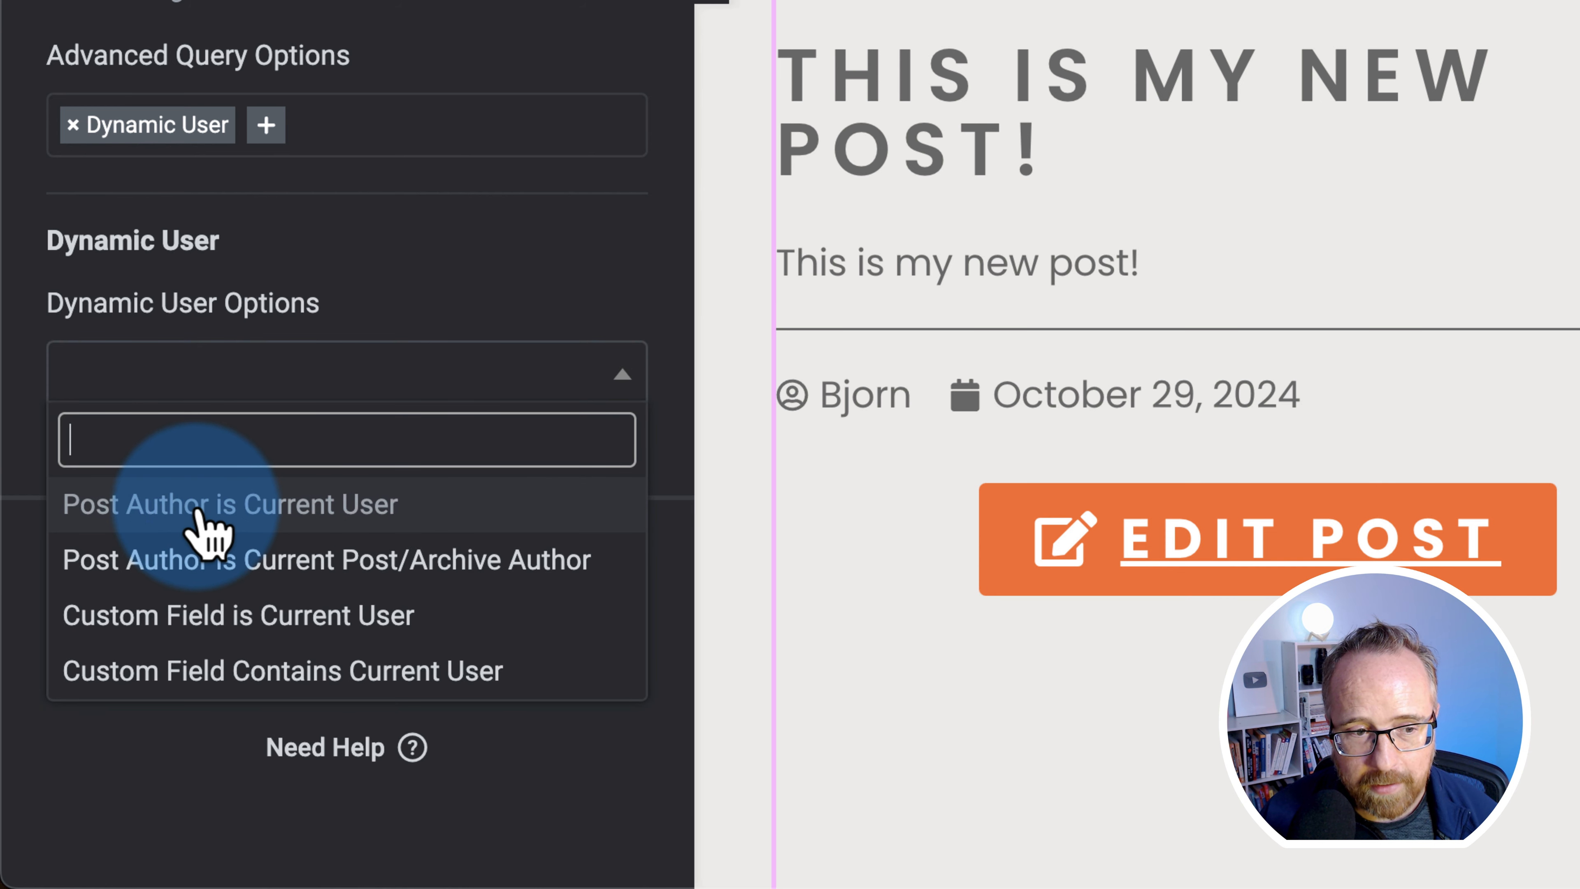
left_click(280, 516)
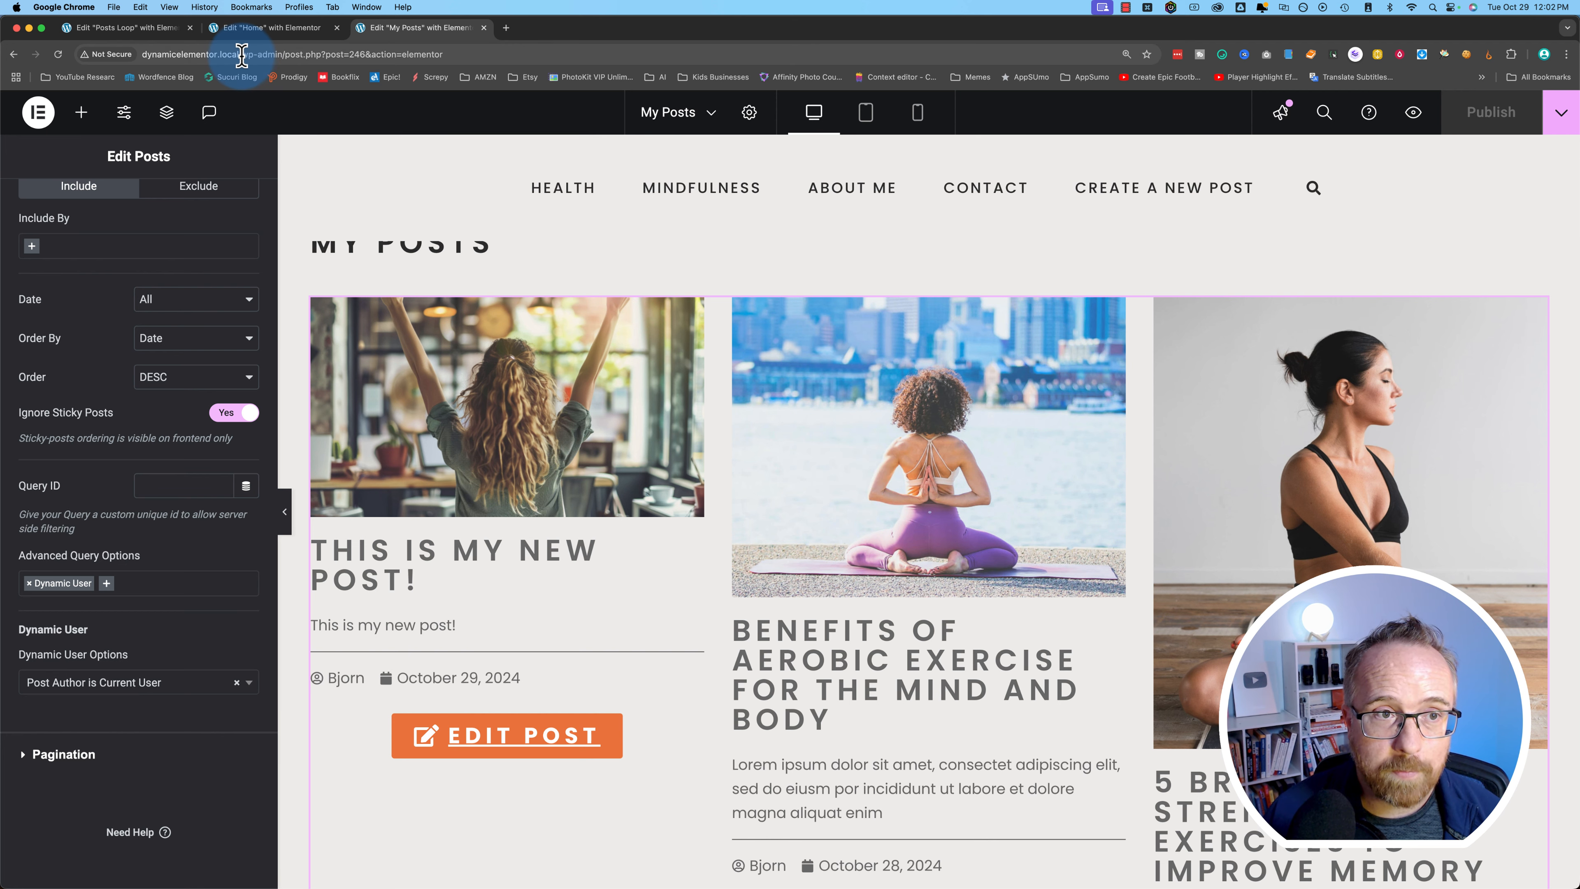
- Remove the editor path from the address and load the site's front page
left_click_drag(242, 55, 716, 50)
key("BackSpace")
key("Return")
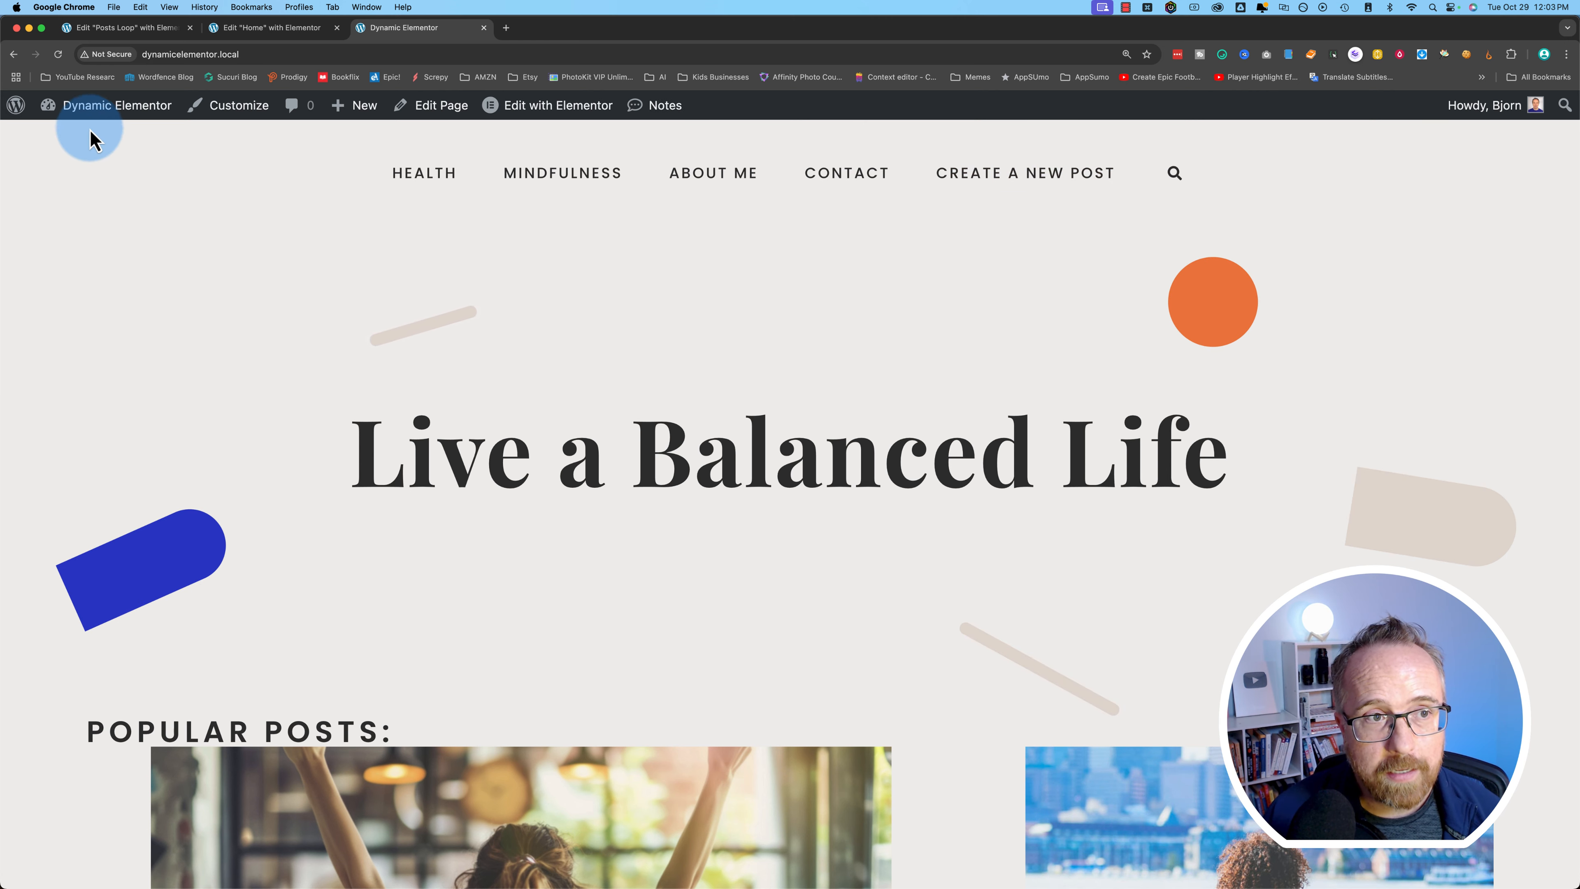
left_click(75, 133)
mouse_move(78, 468)
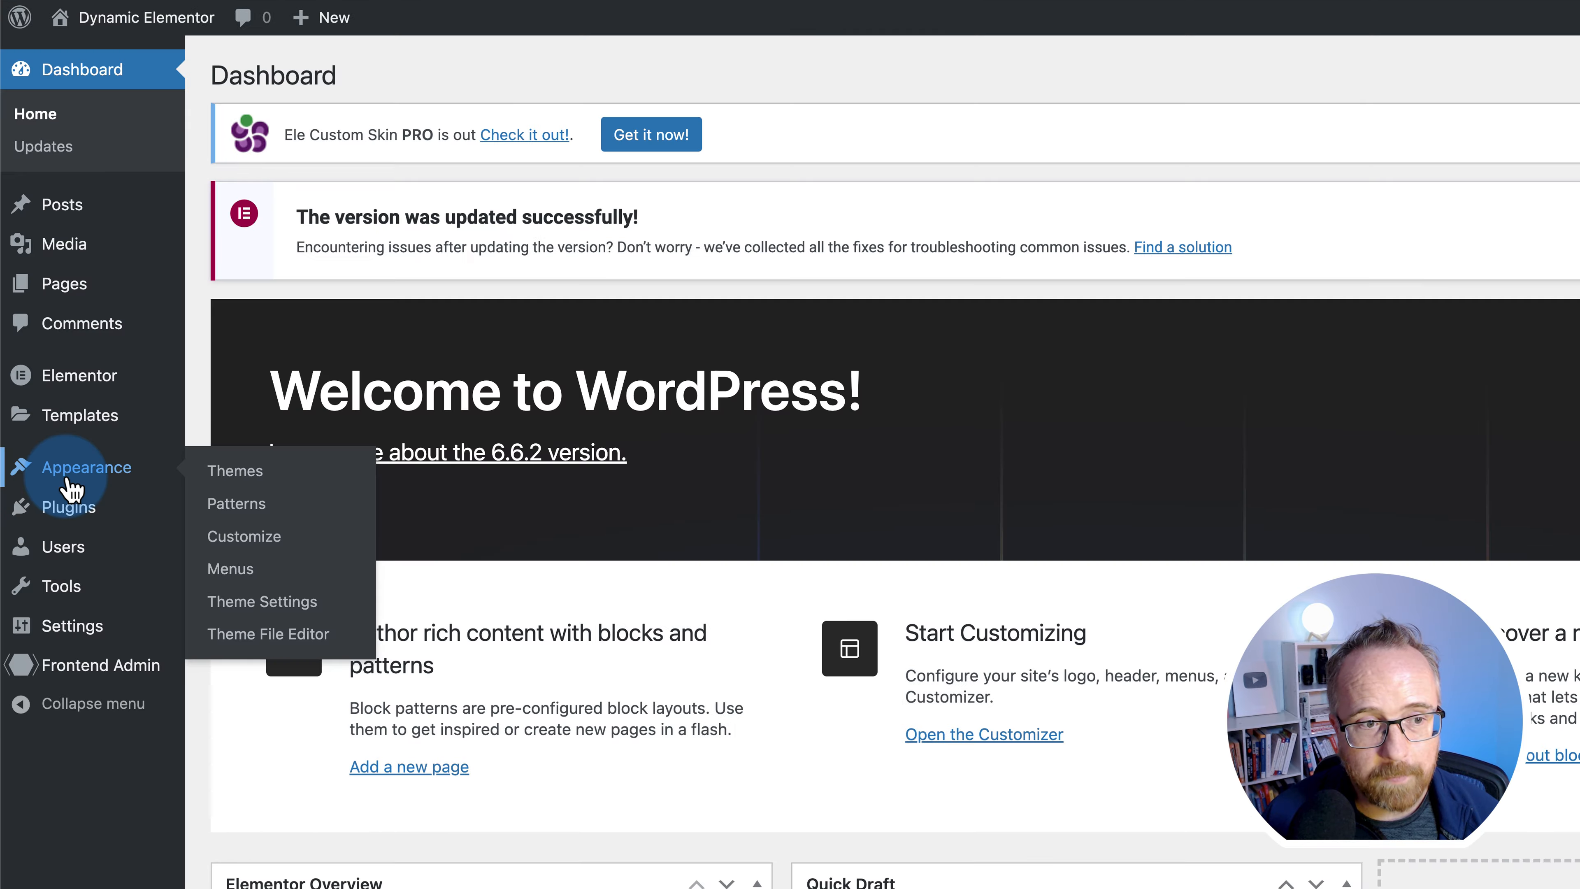
left_click(252, 576)
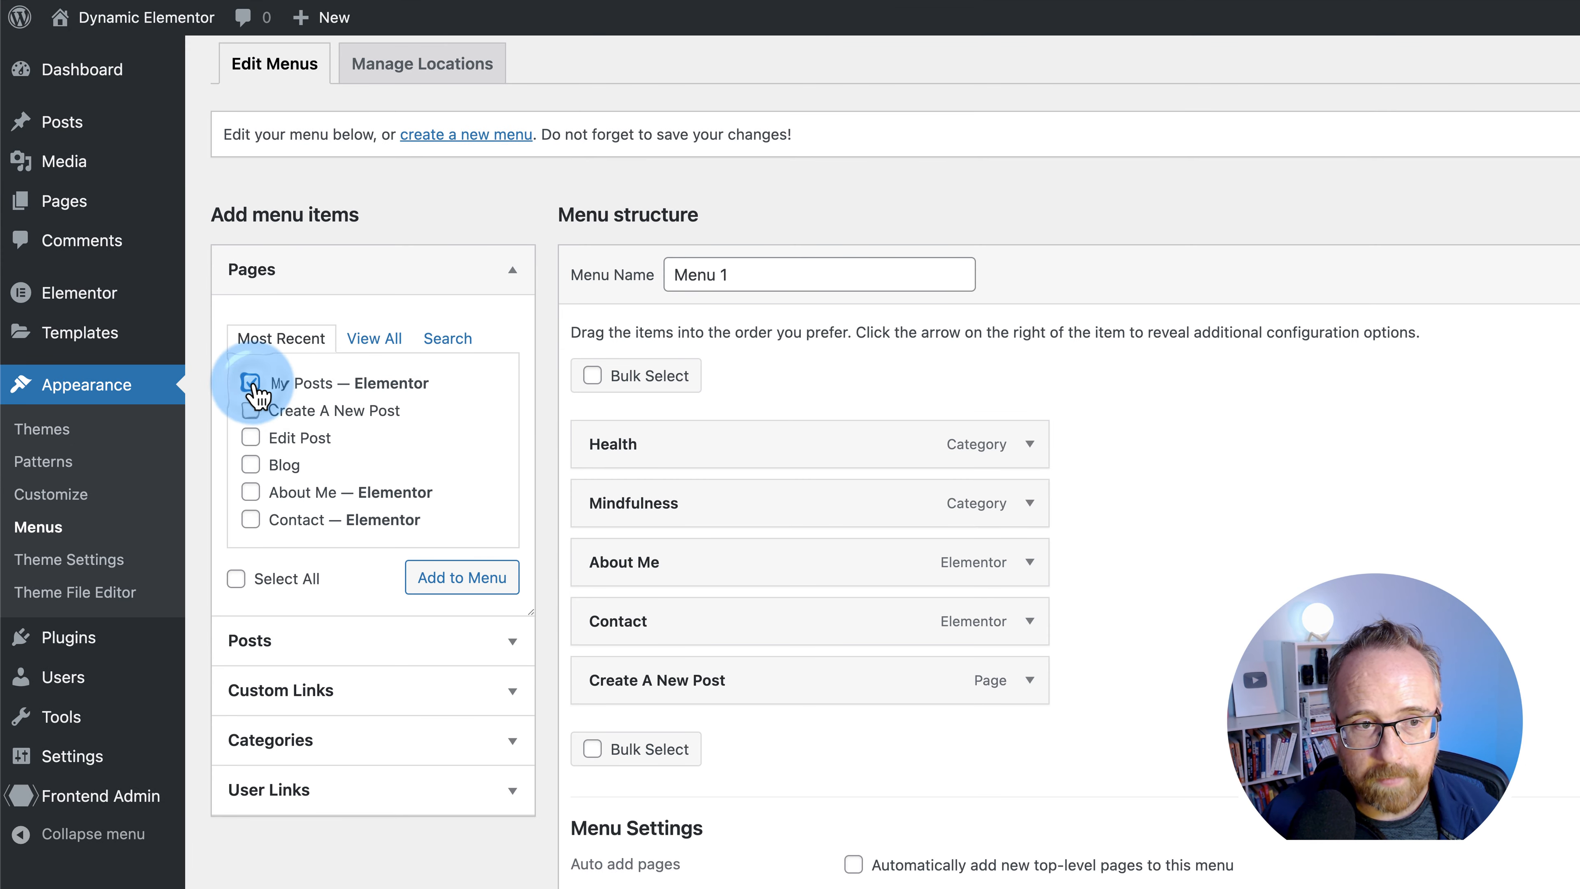
scroll(1044, 659, "down", 3)
left_click(1033, 564)
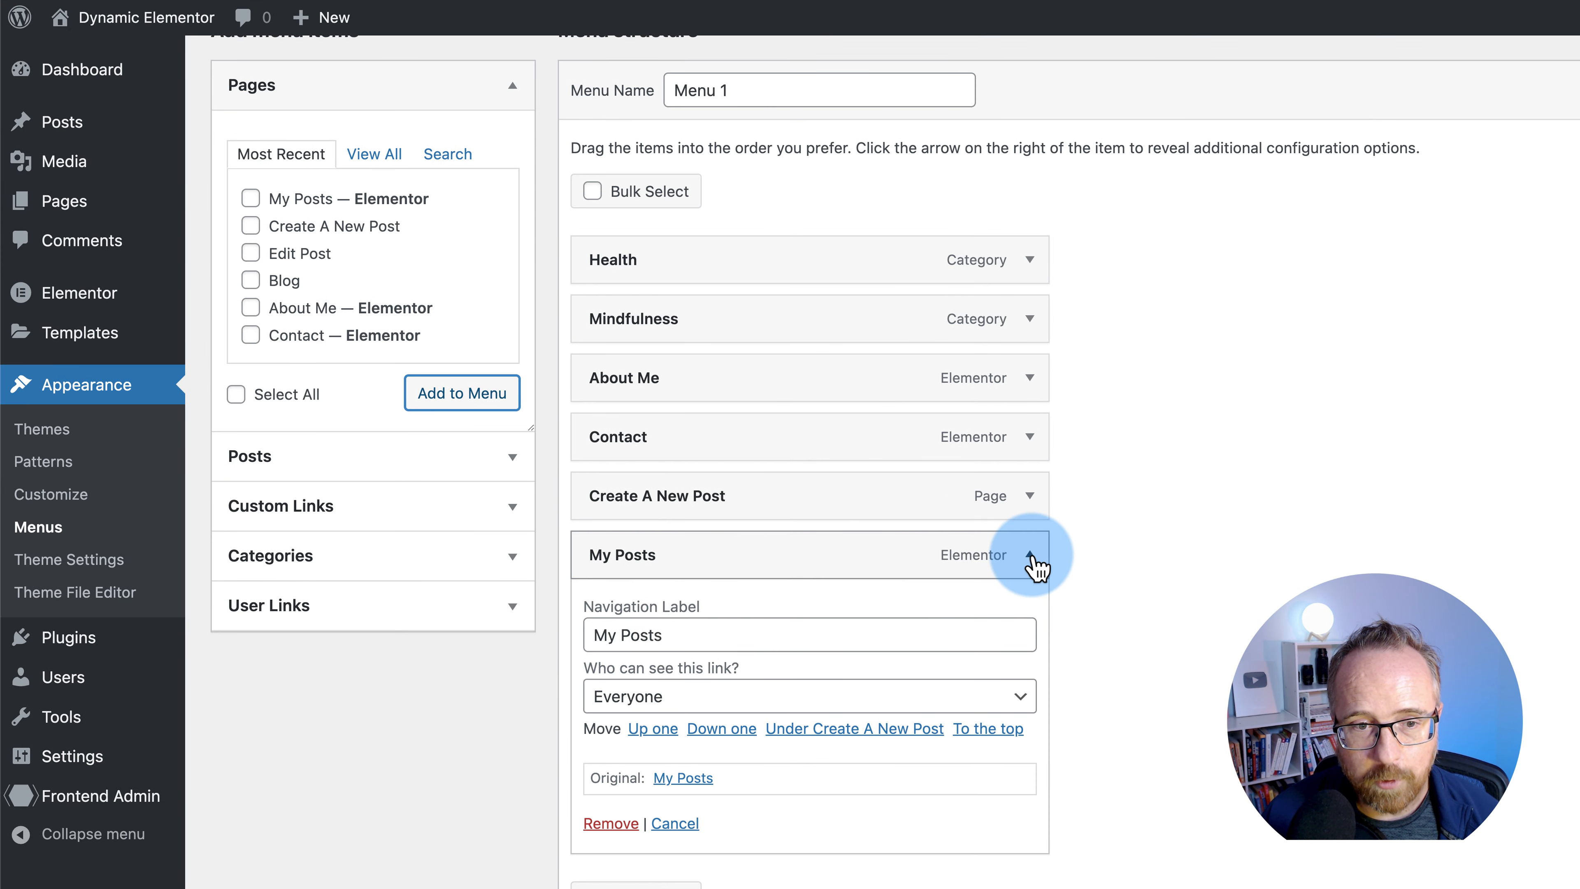
scroll(645, 636, "down", 2)
left_click(617, 601)
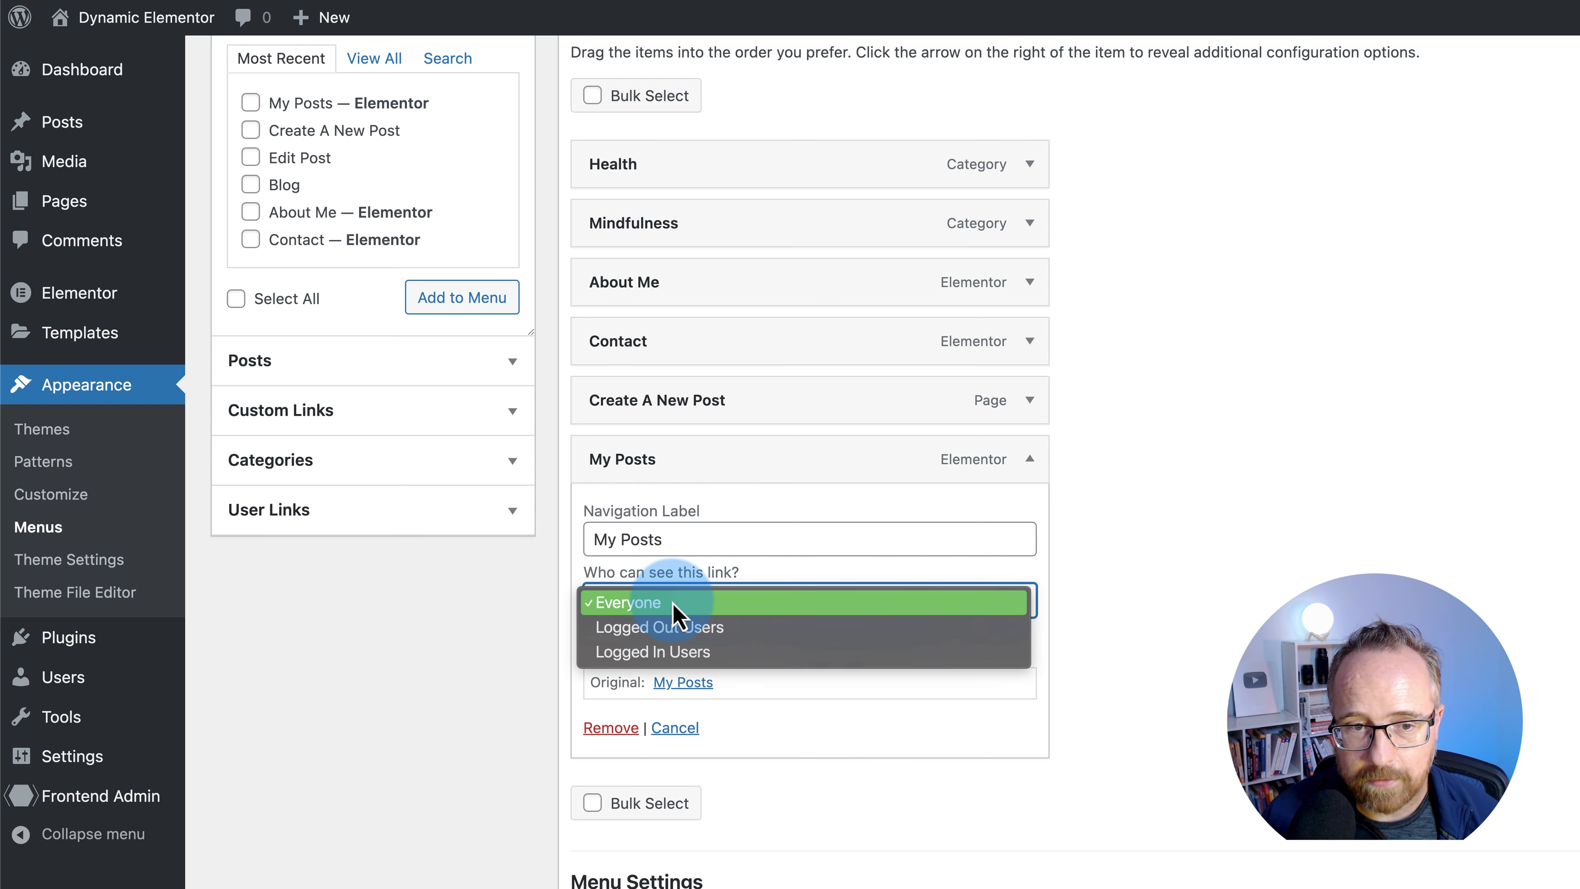
left_click(650, 653)
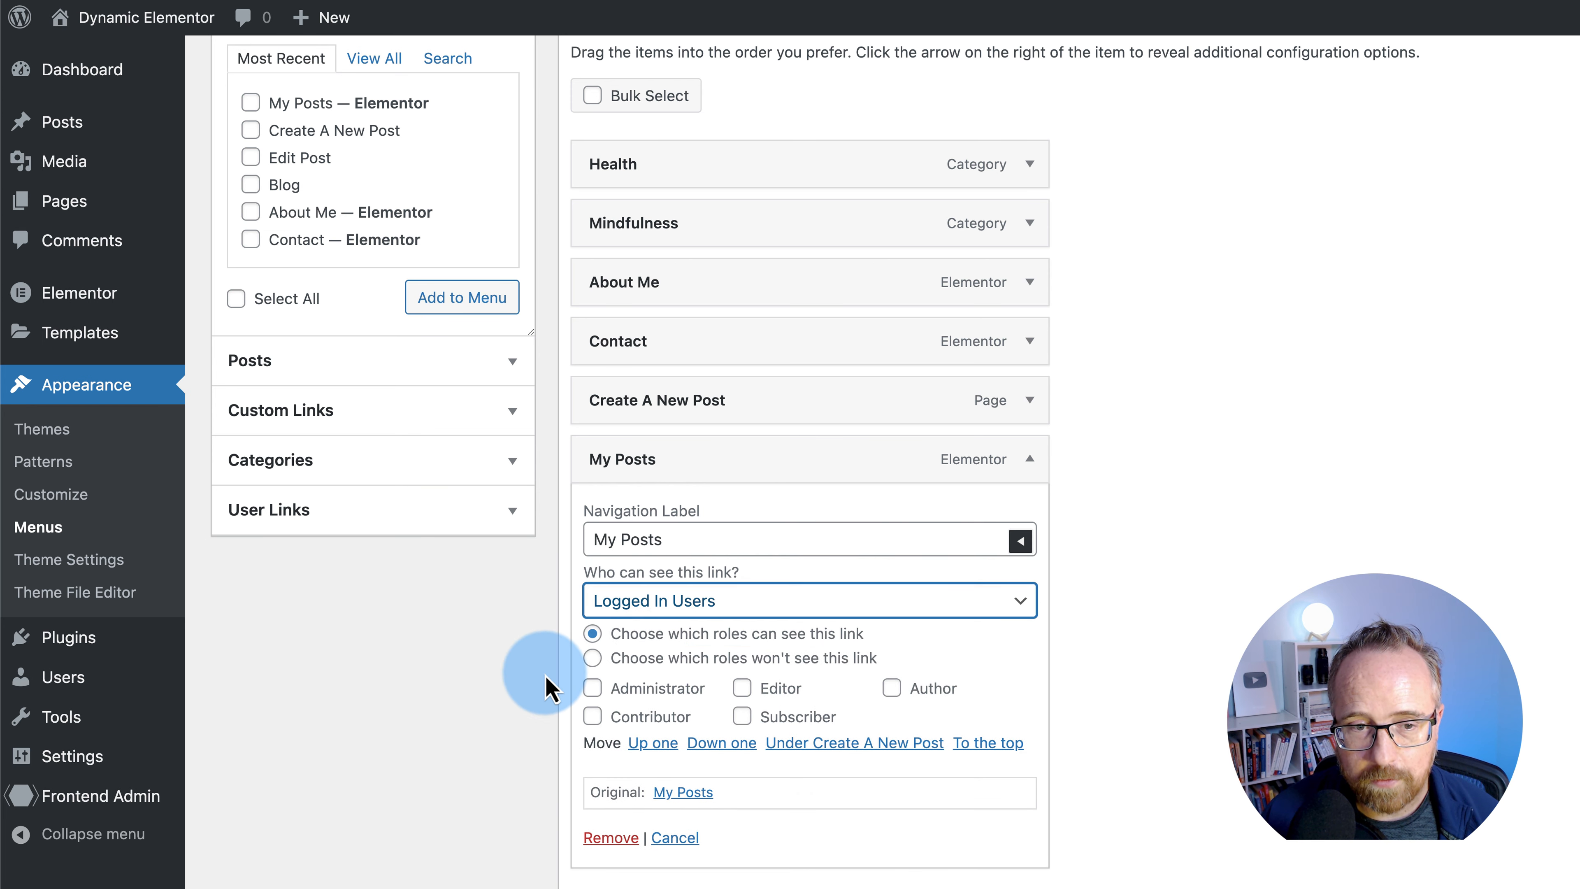
scroll(522, 670, "down", 2)
left_click(593, 589)
left_click(741, 589)
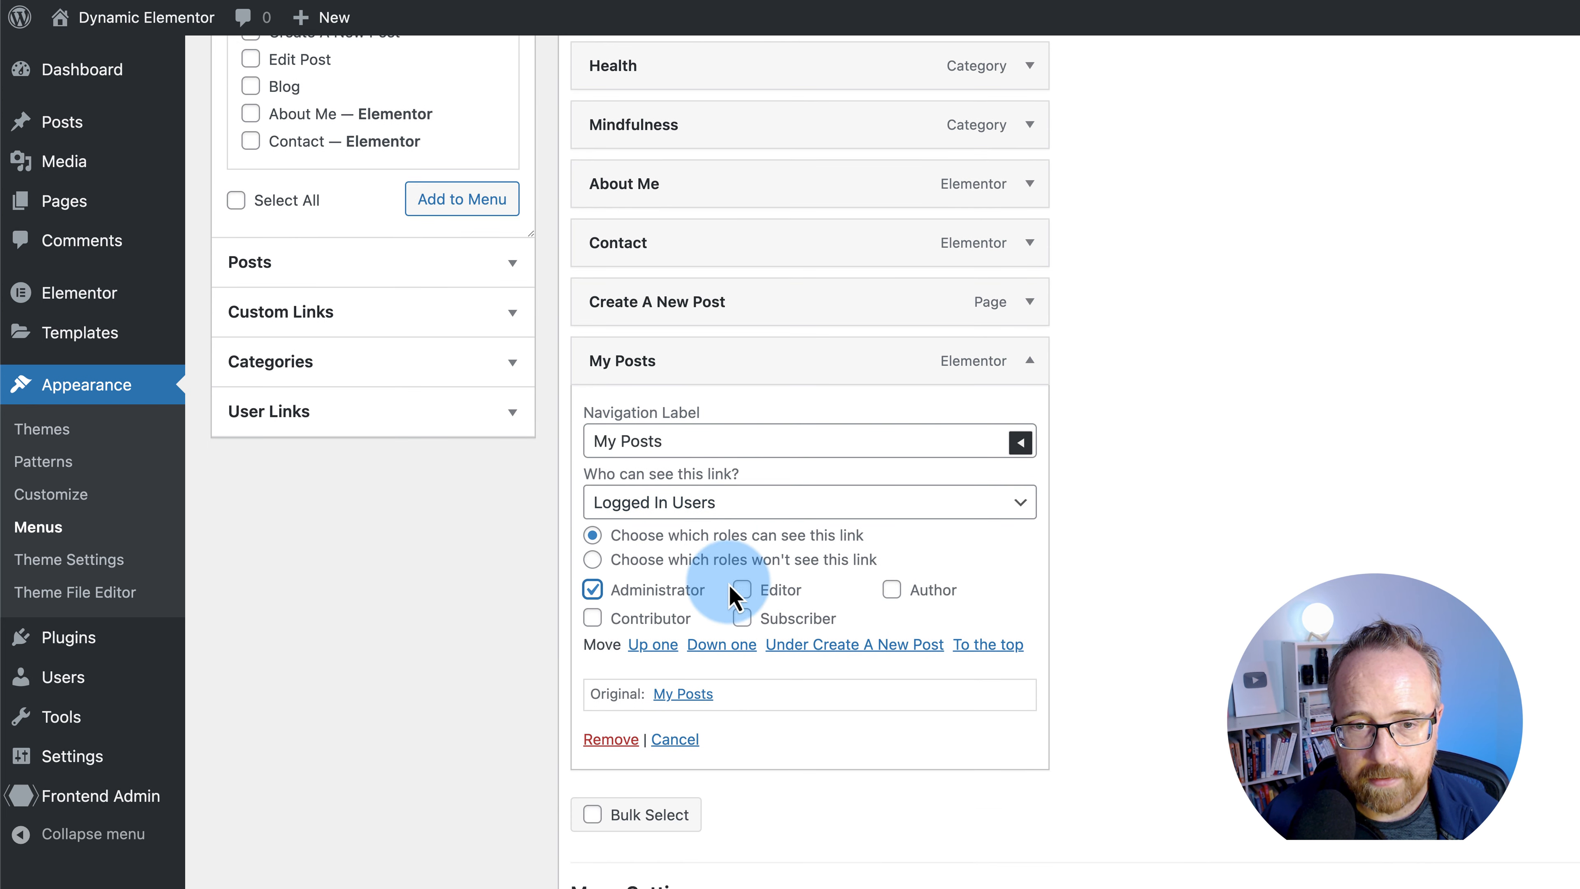
left_click(892, 591)
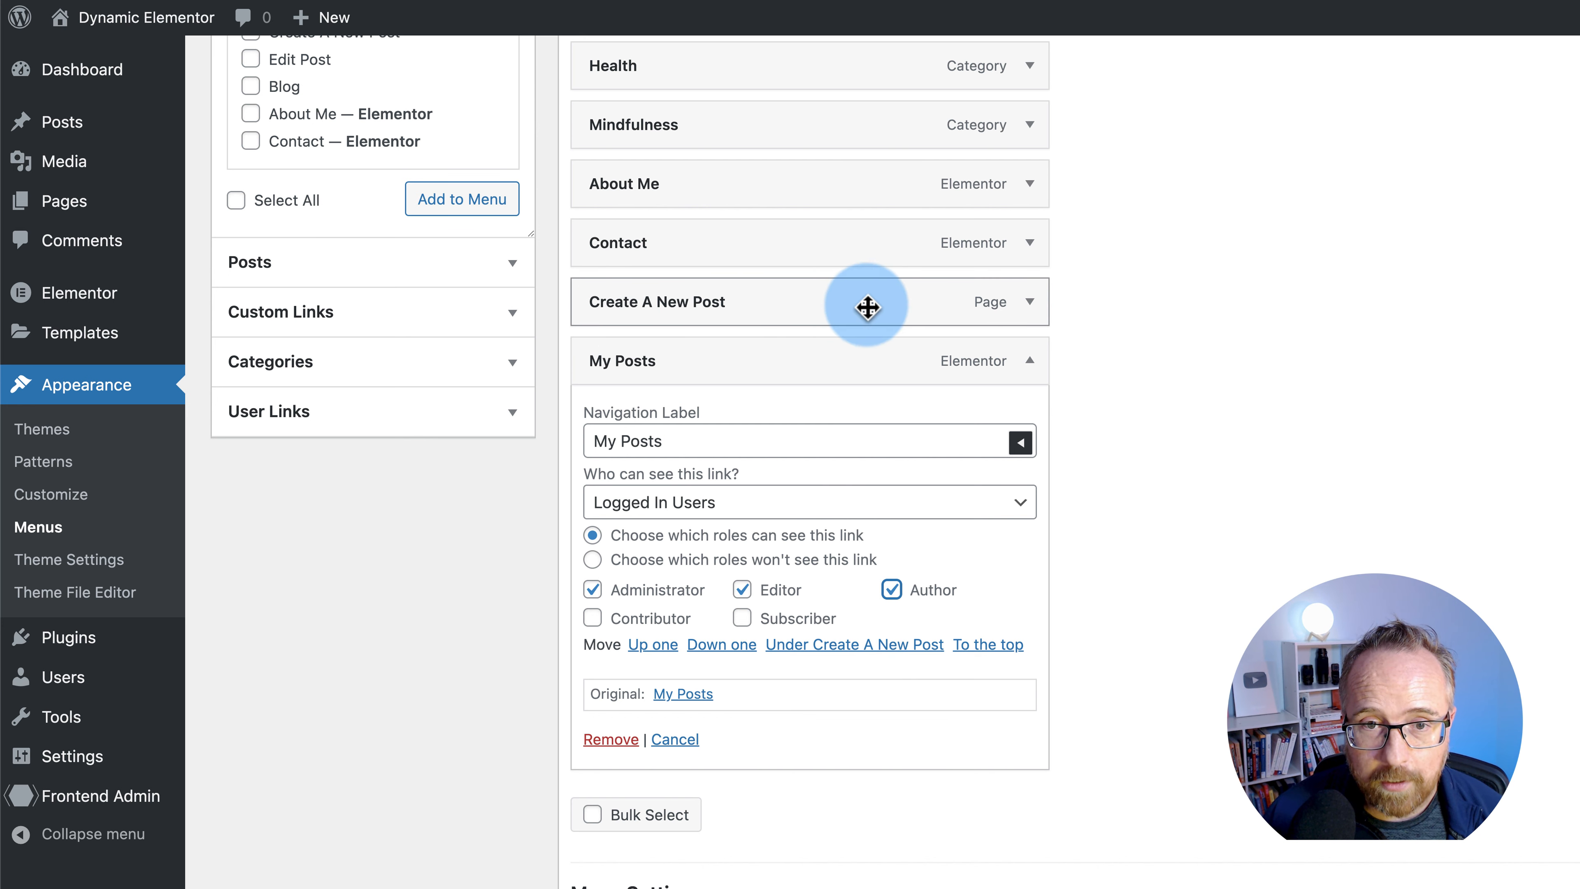
left_click(1029, 305)
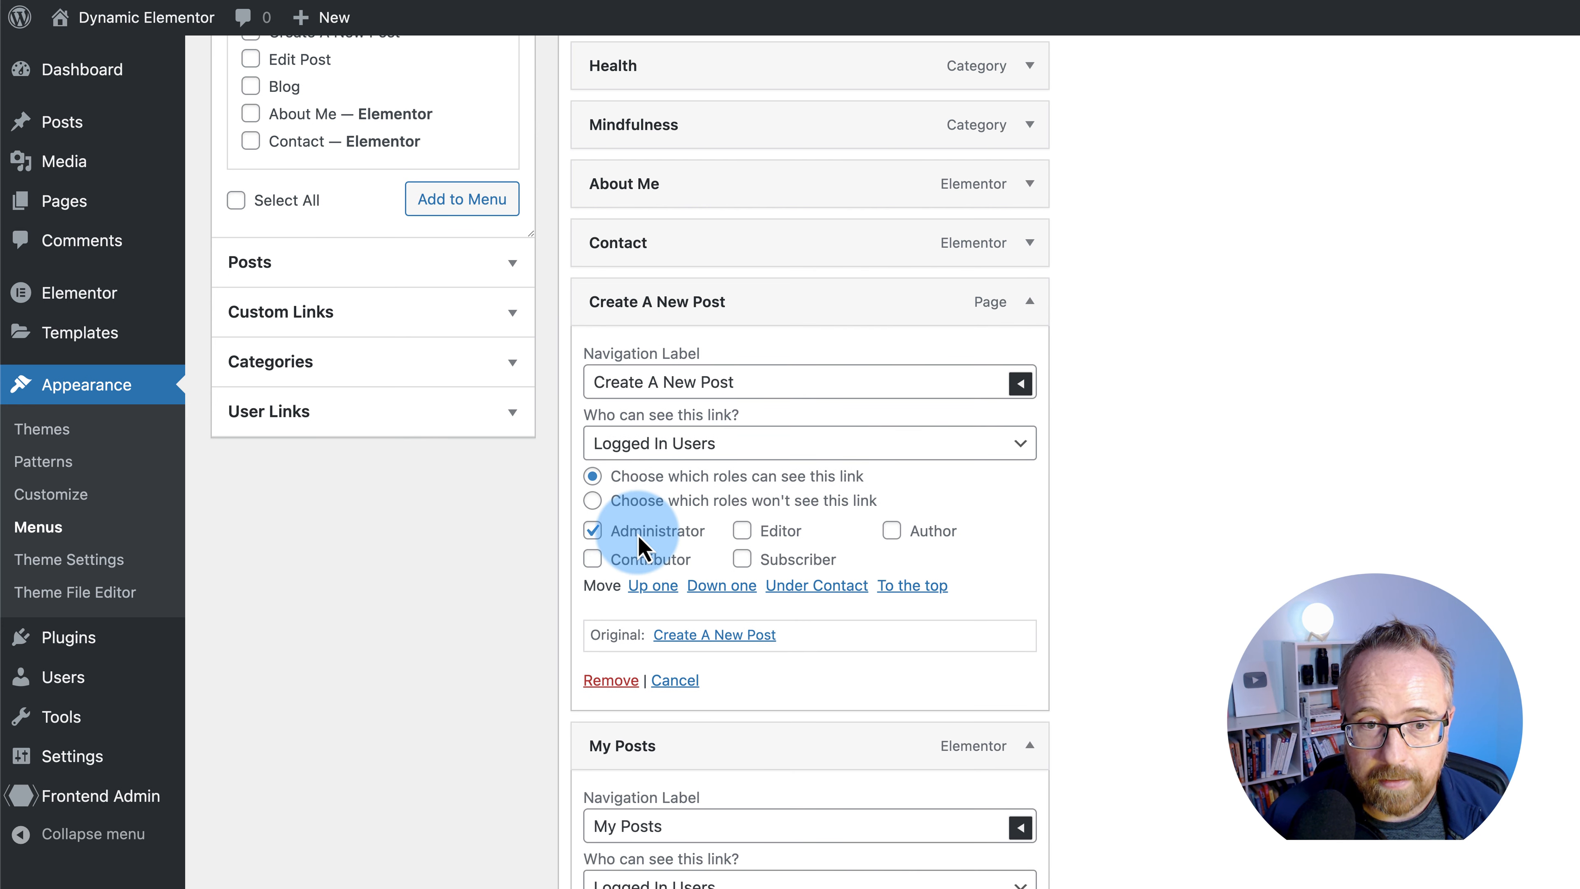
left_click(754, 532)
left_click(932, 531)
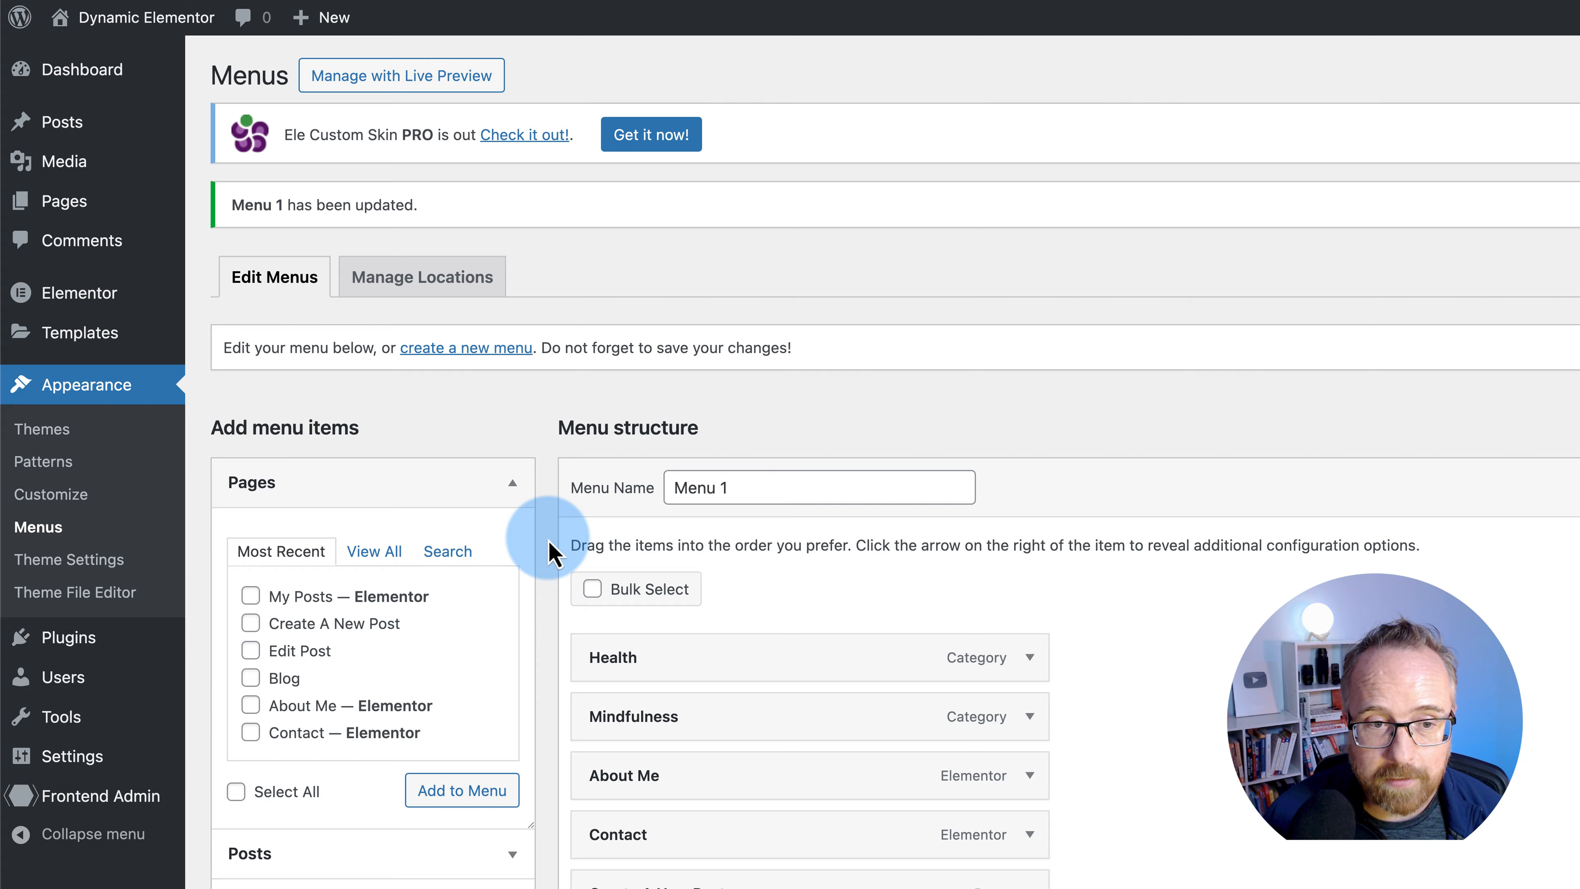
scroll(547, 551, "down", 2)
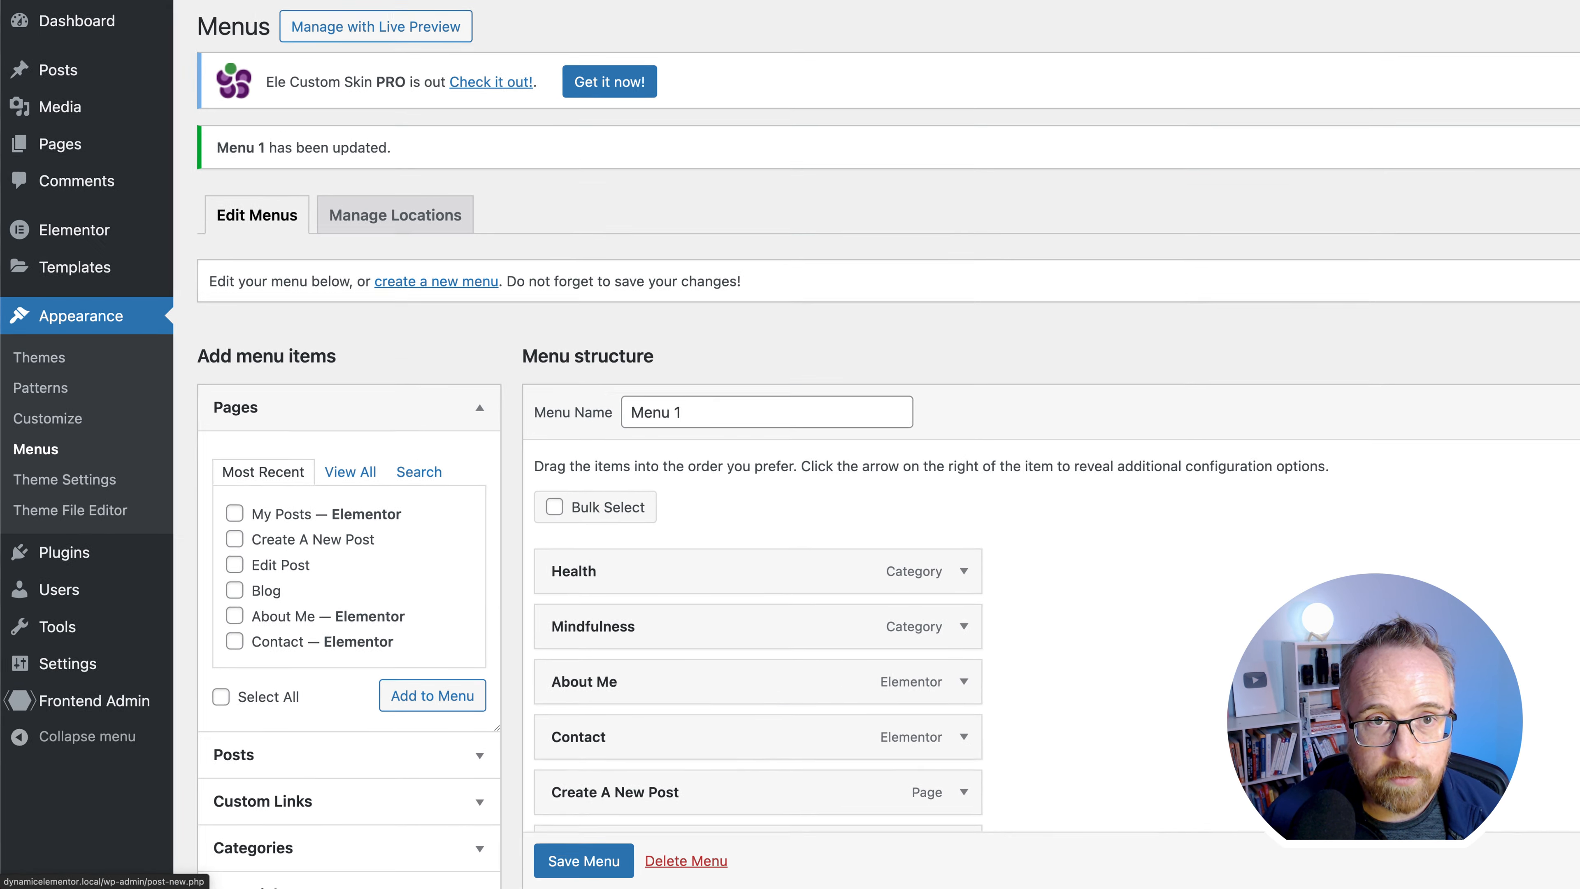
left_click(548, 28)
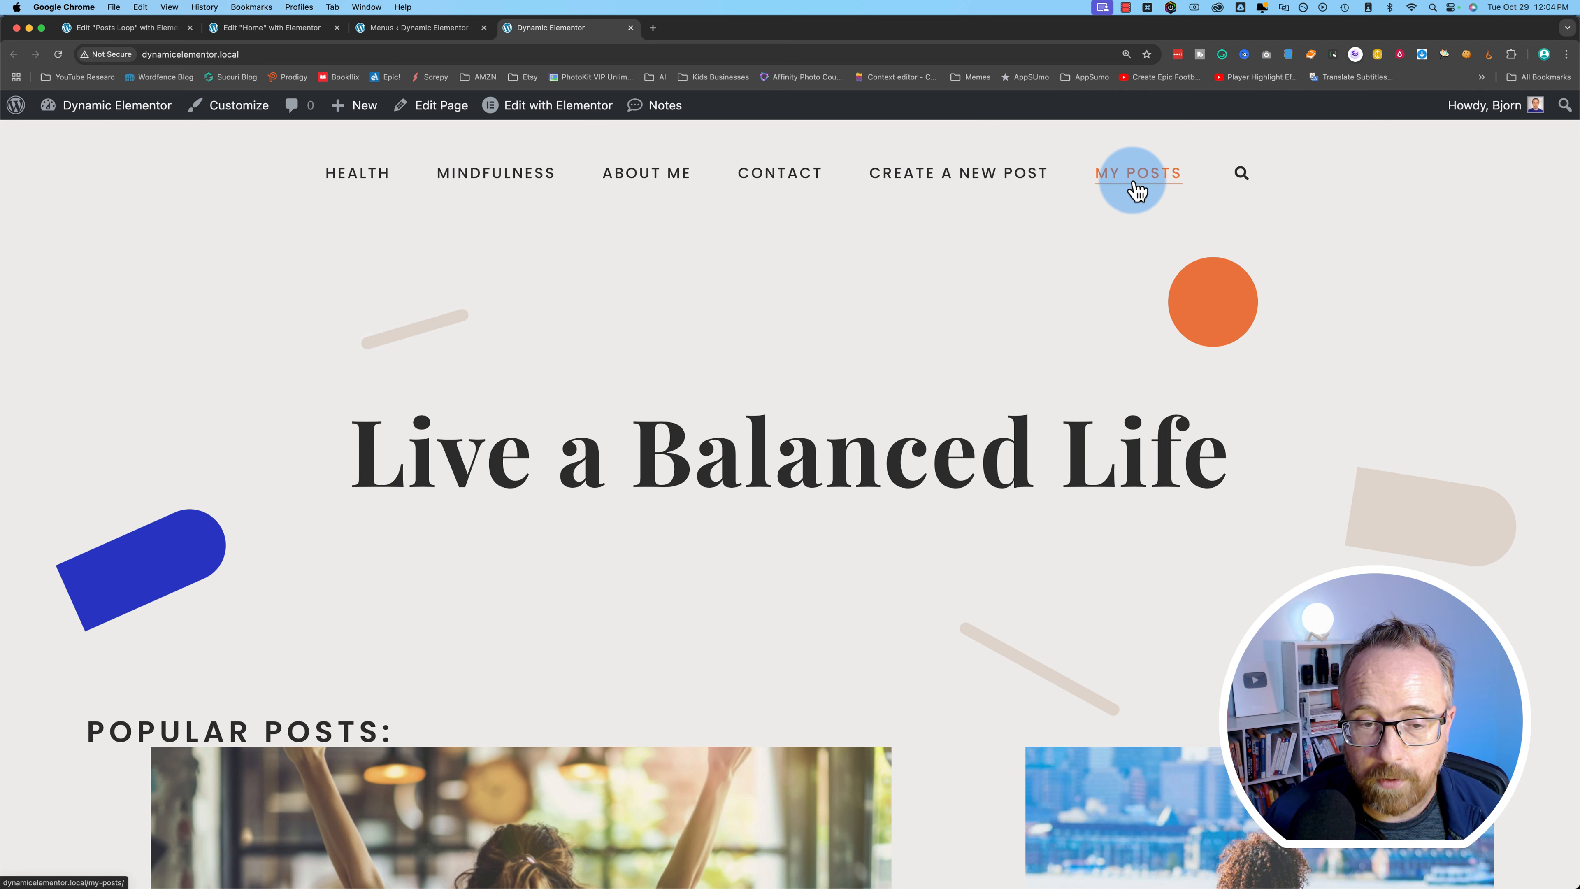
scroll(176, 625, "down", 3)
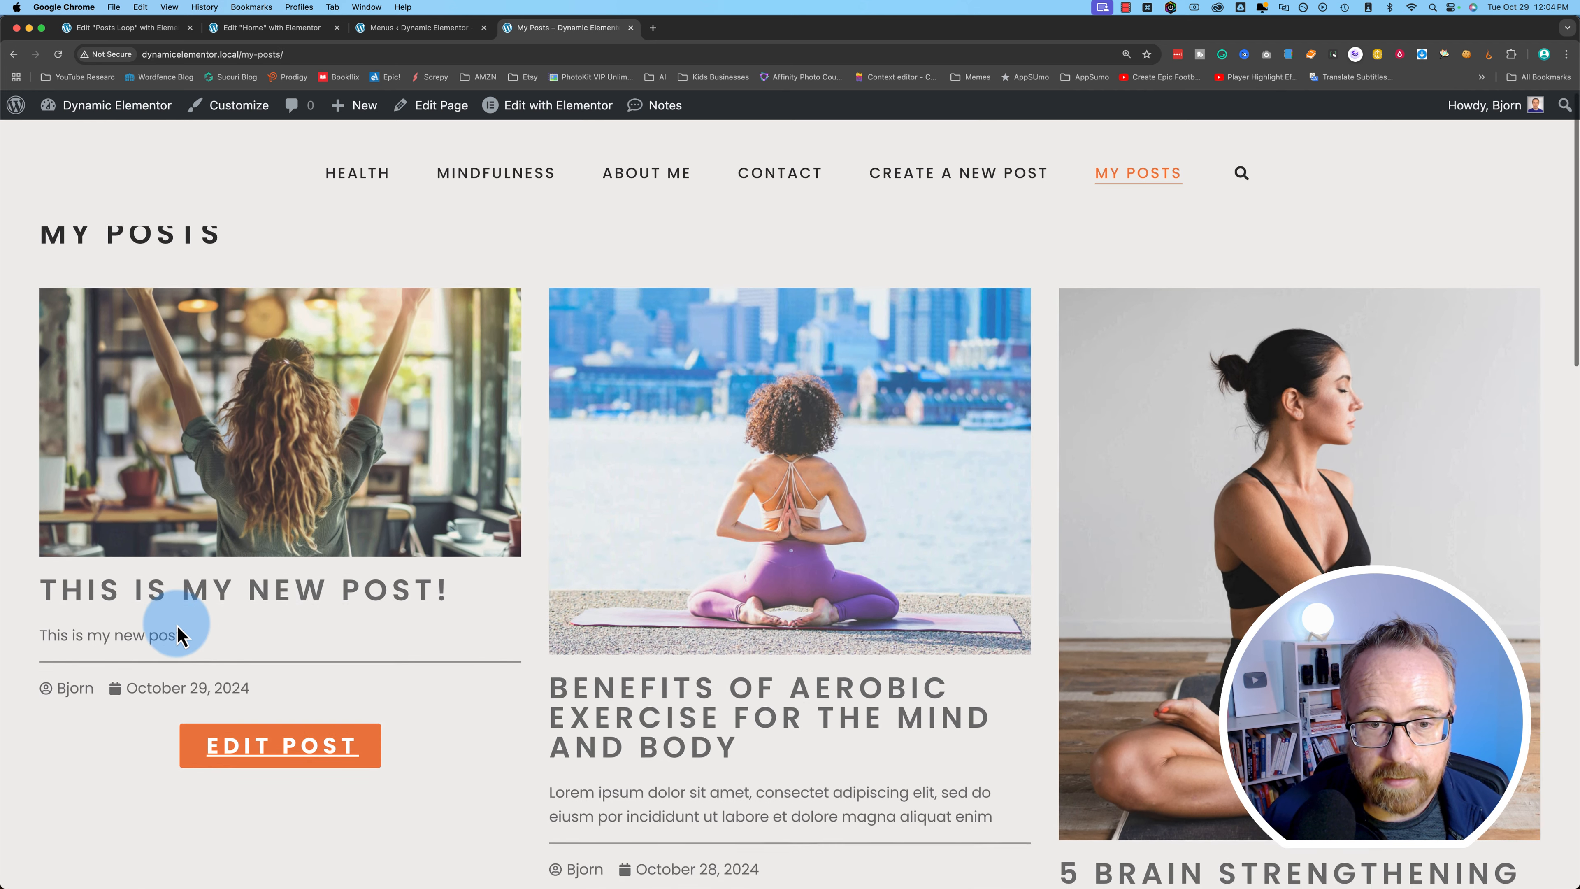
scroll(176, 625, "down", 1)
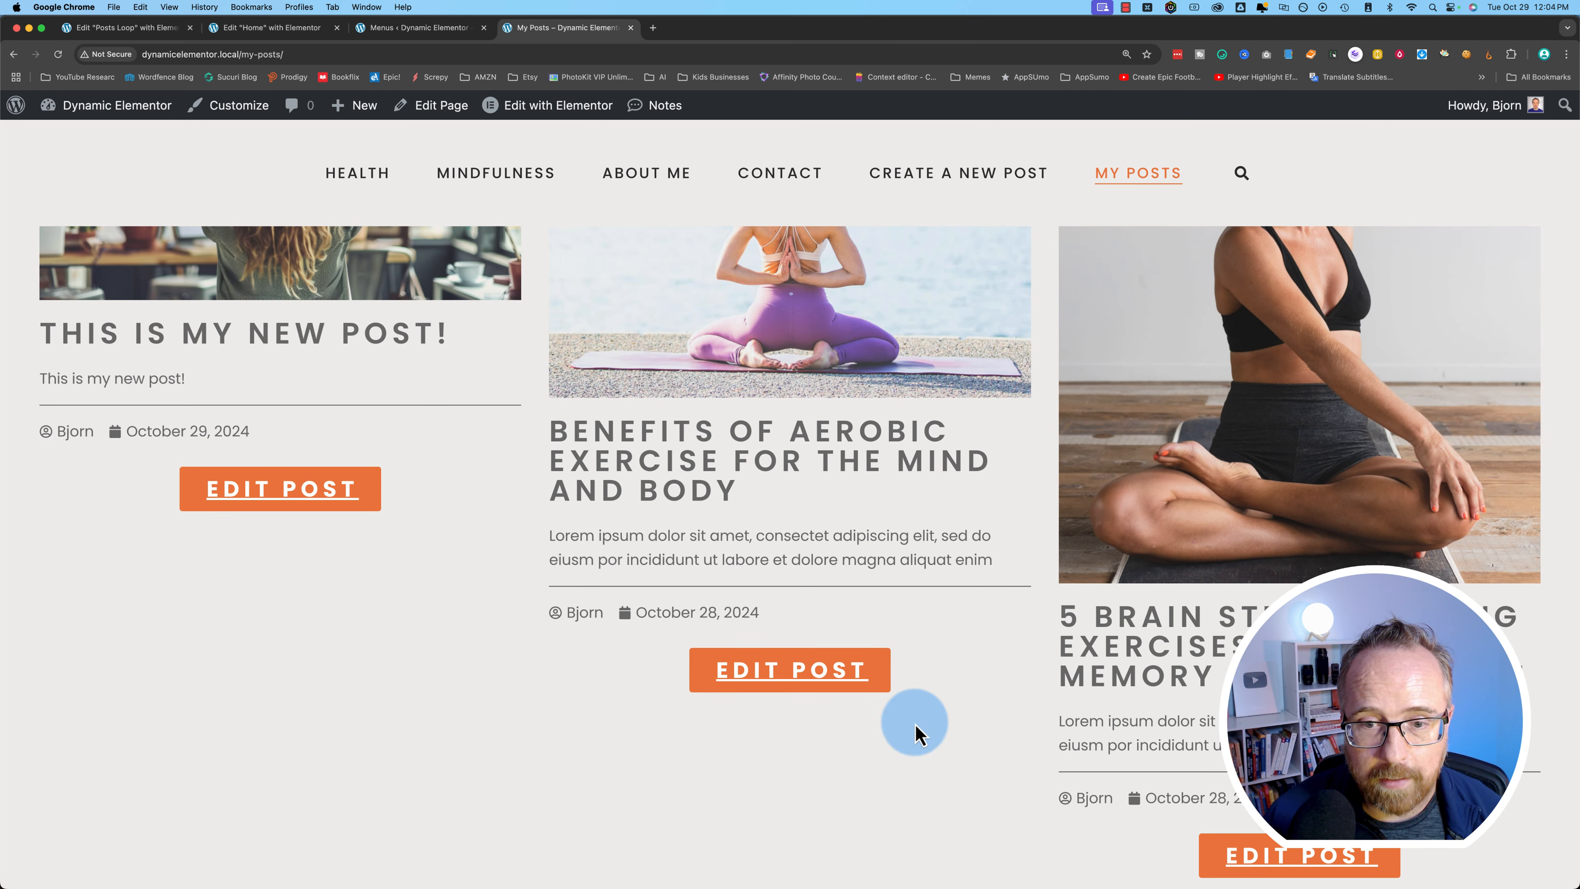
scroll(408, 477, "up", 4)
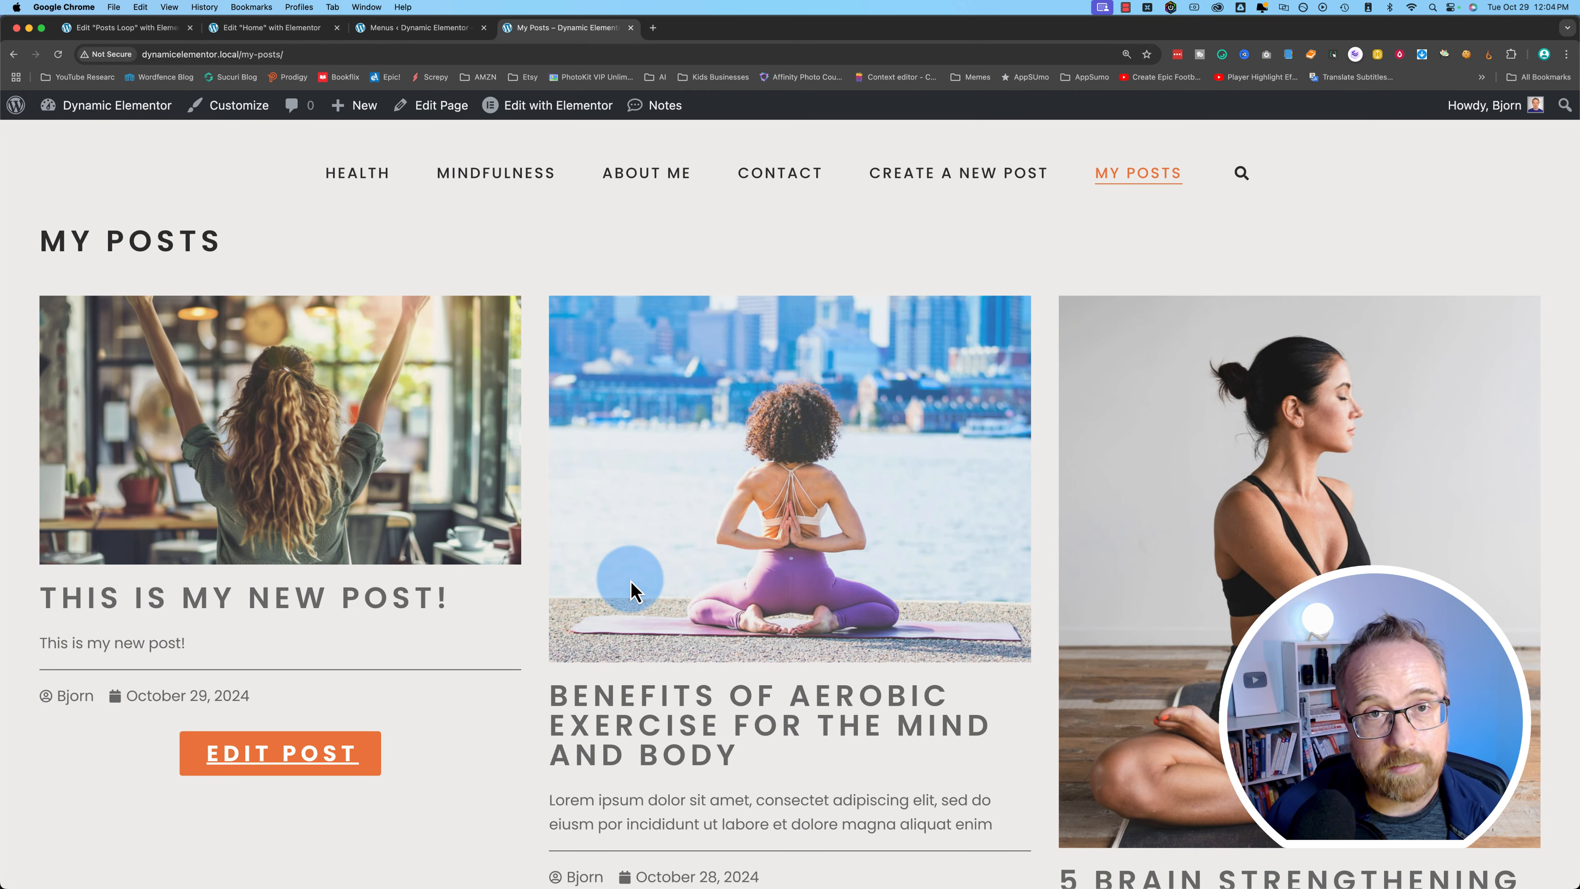
- Create an Author-role test user without a notification email, then open All Posts
left_click(413, 27)
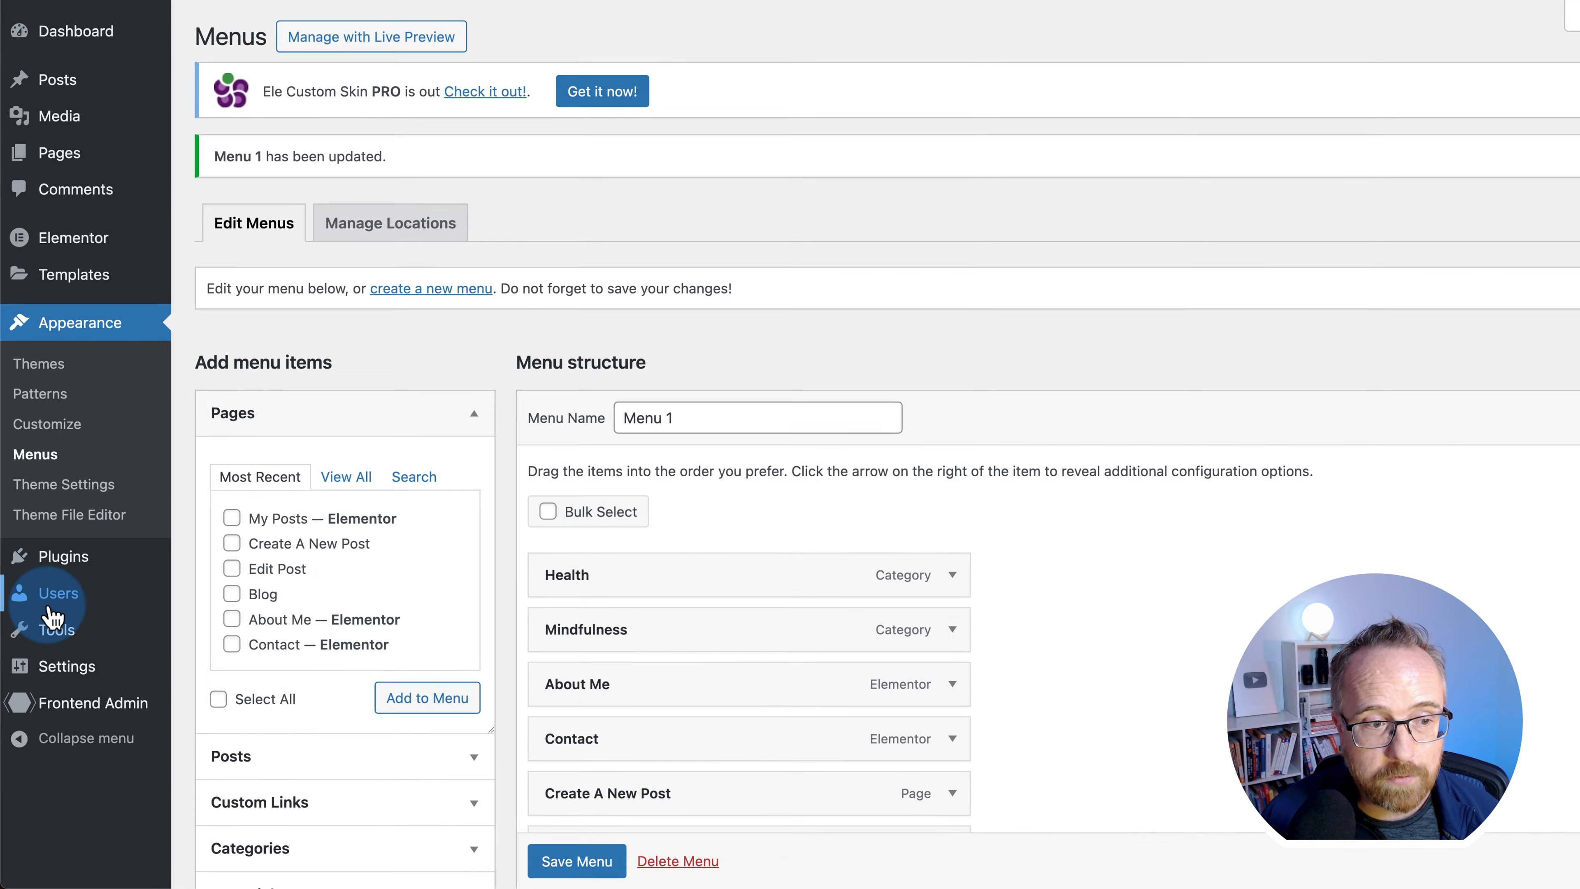
mouse_move(52, 613)
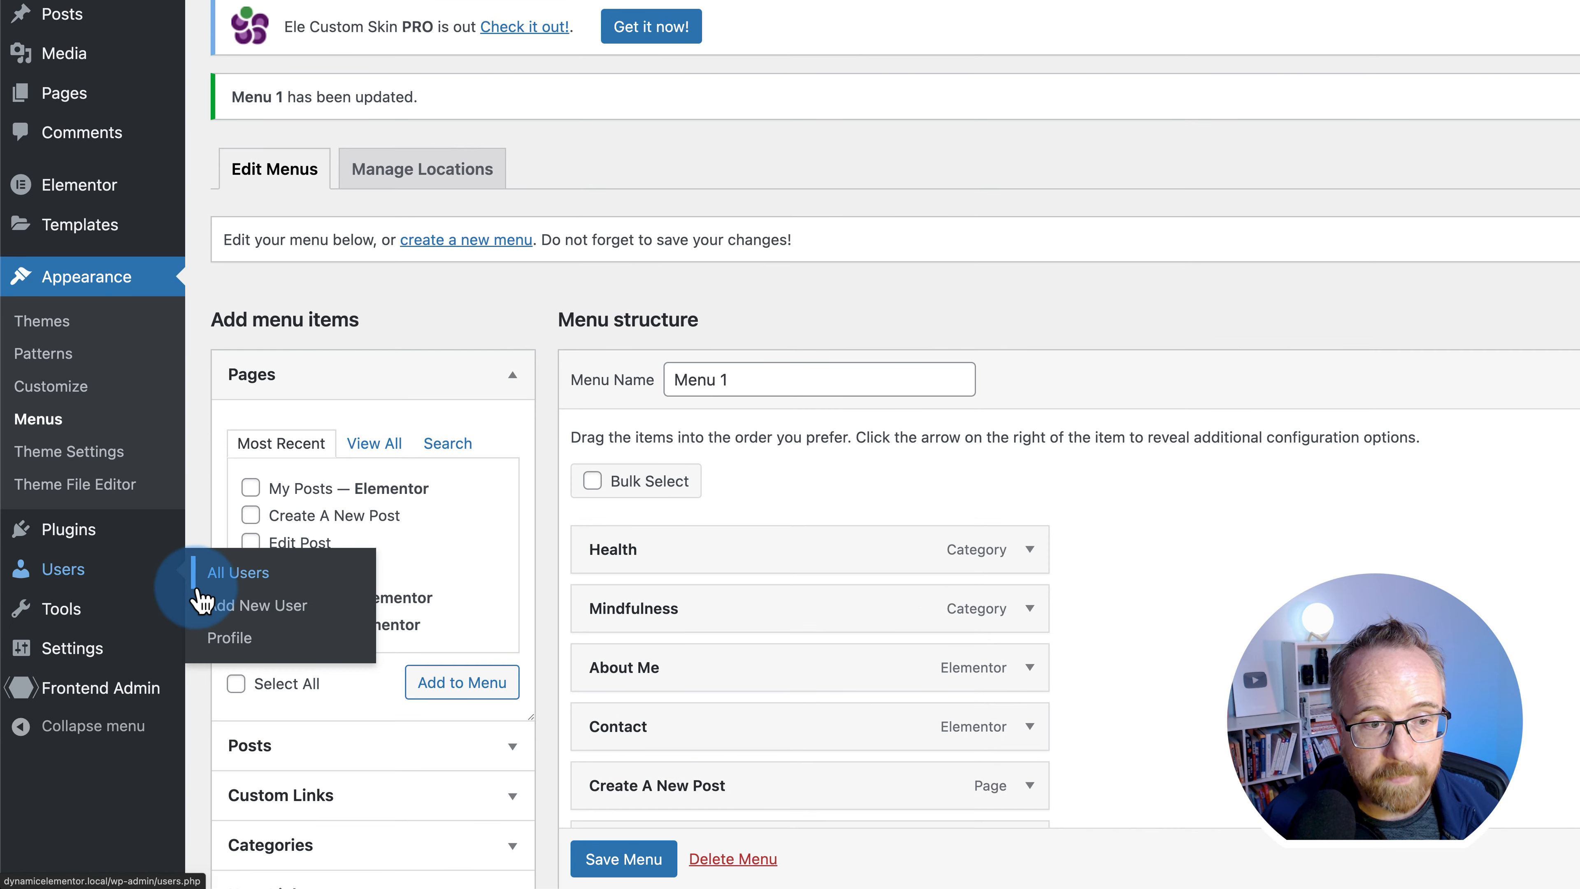
left_click(205, 602)
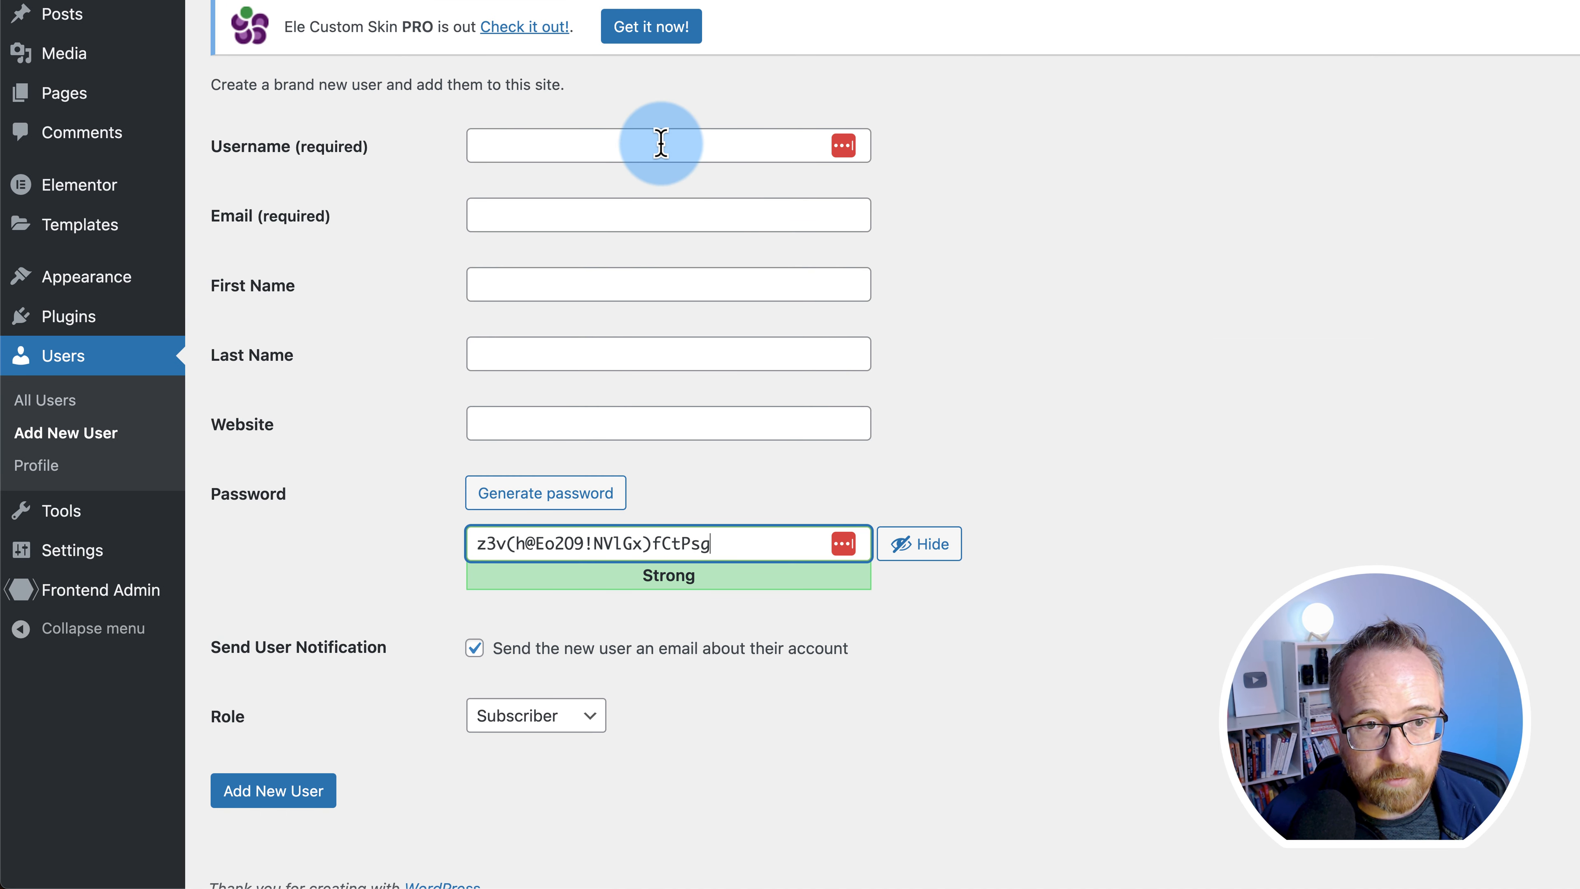
left_click(661, 145)
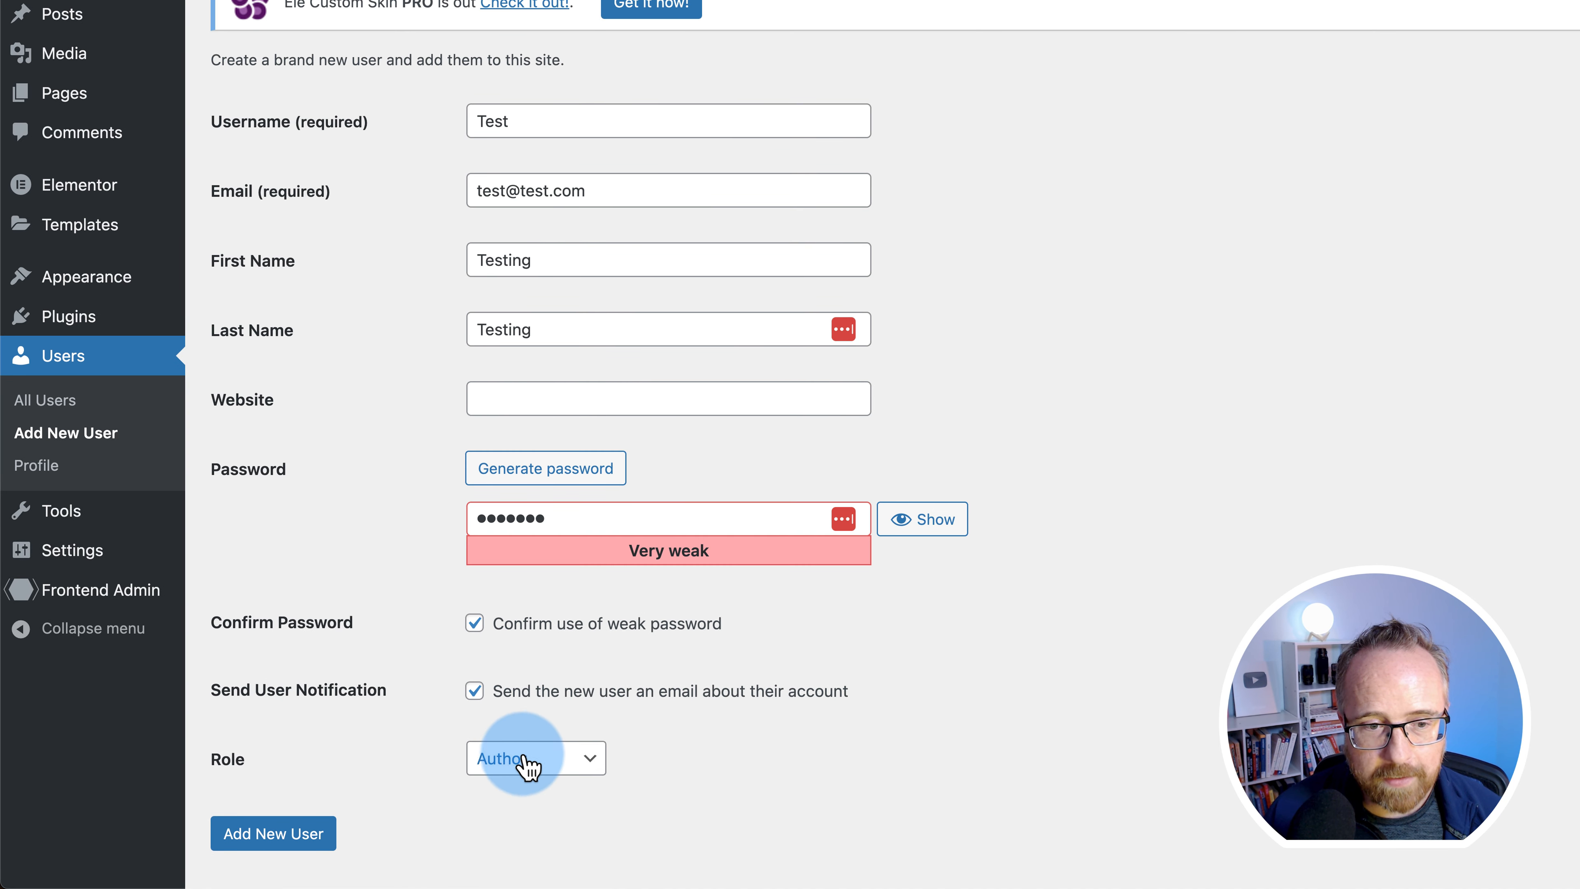
left_click(475, 691)
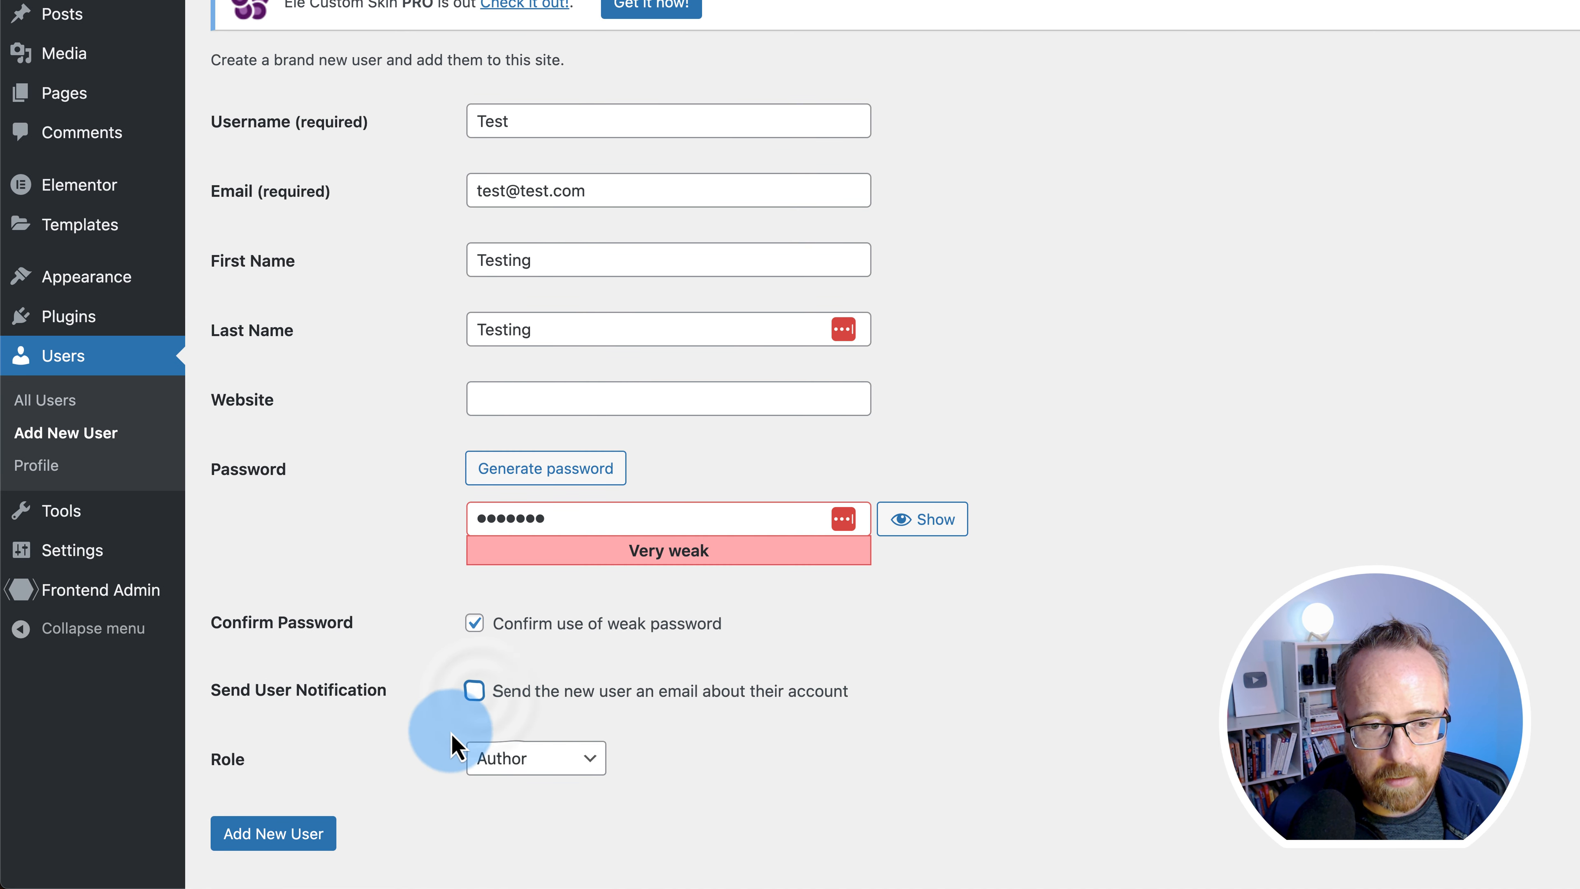
left_click(288, 837)
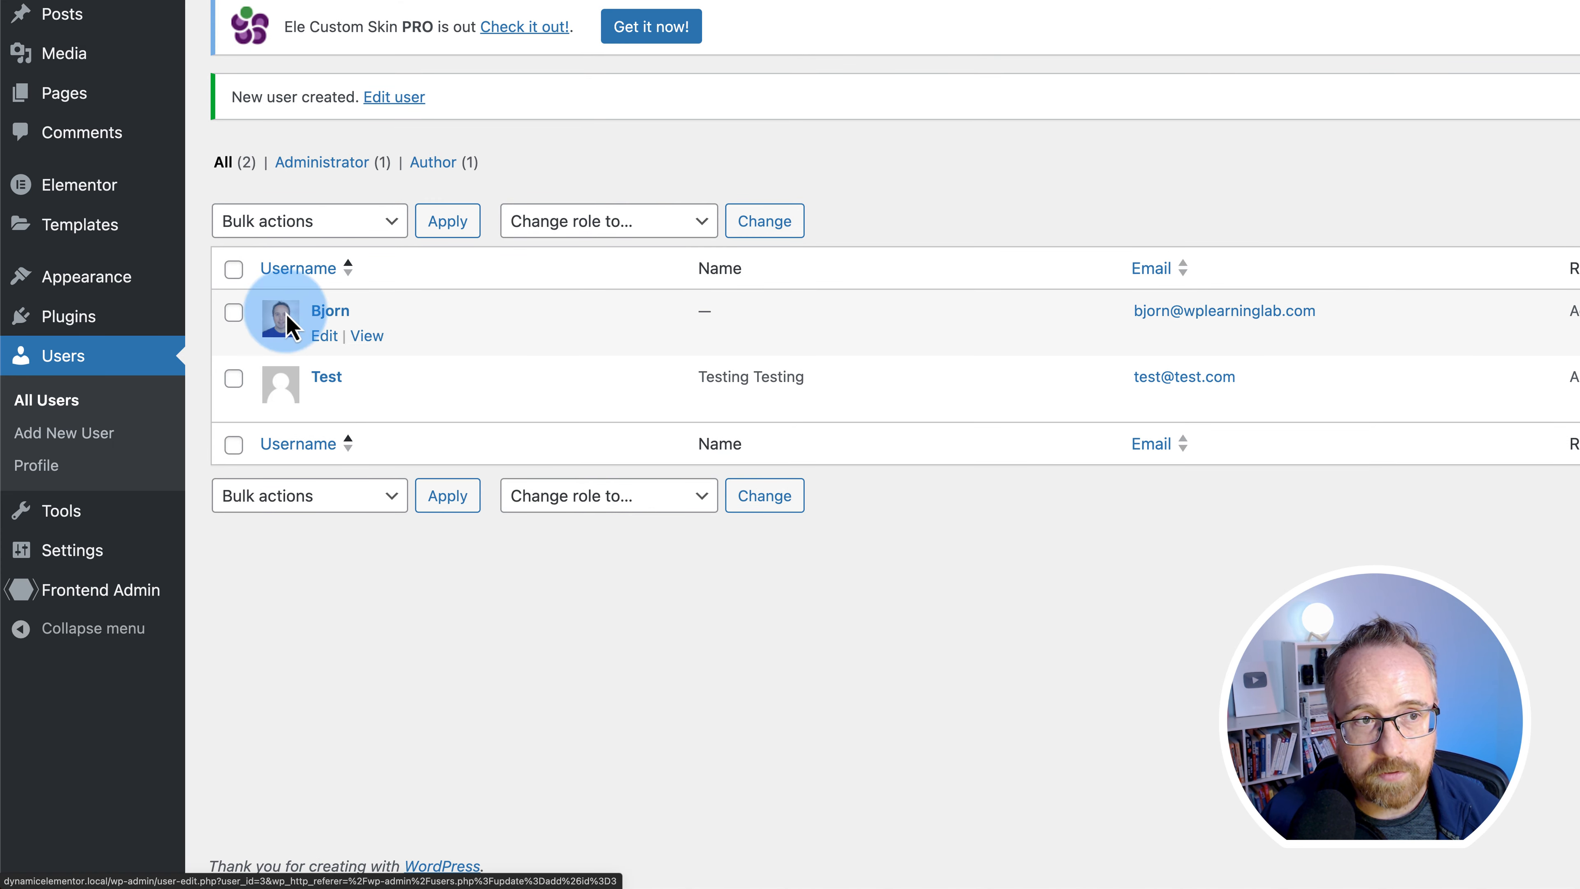
mouse_move(60, 26)
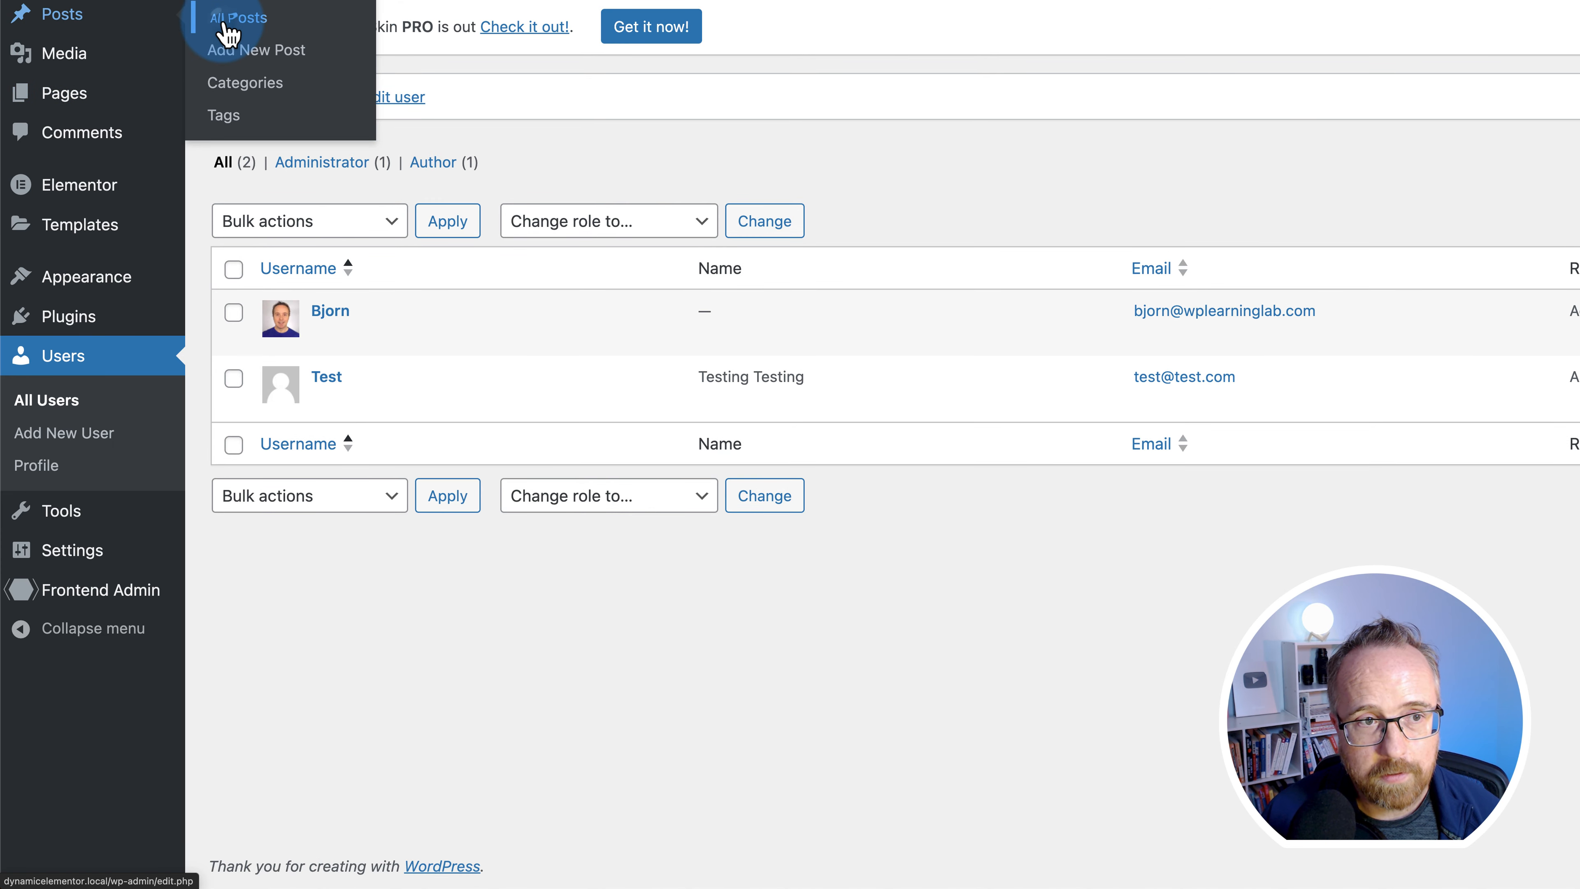
left_click(236, 18)
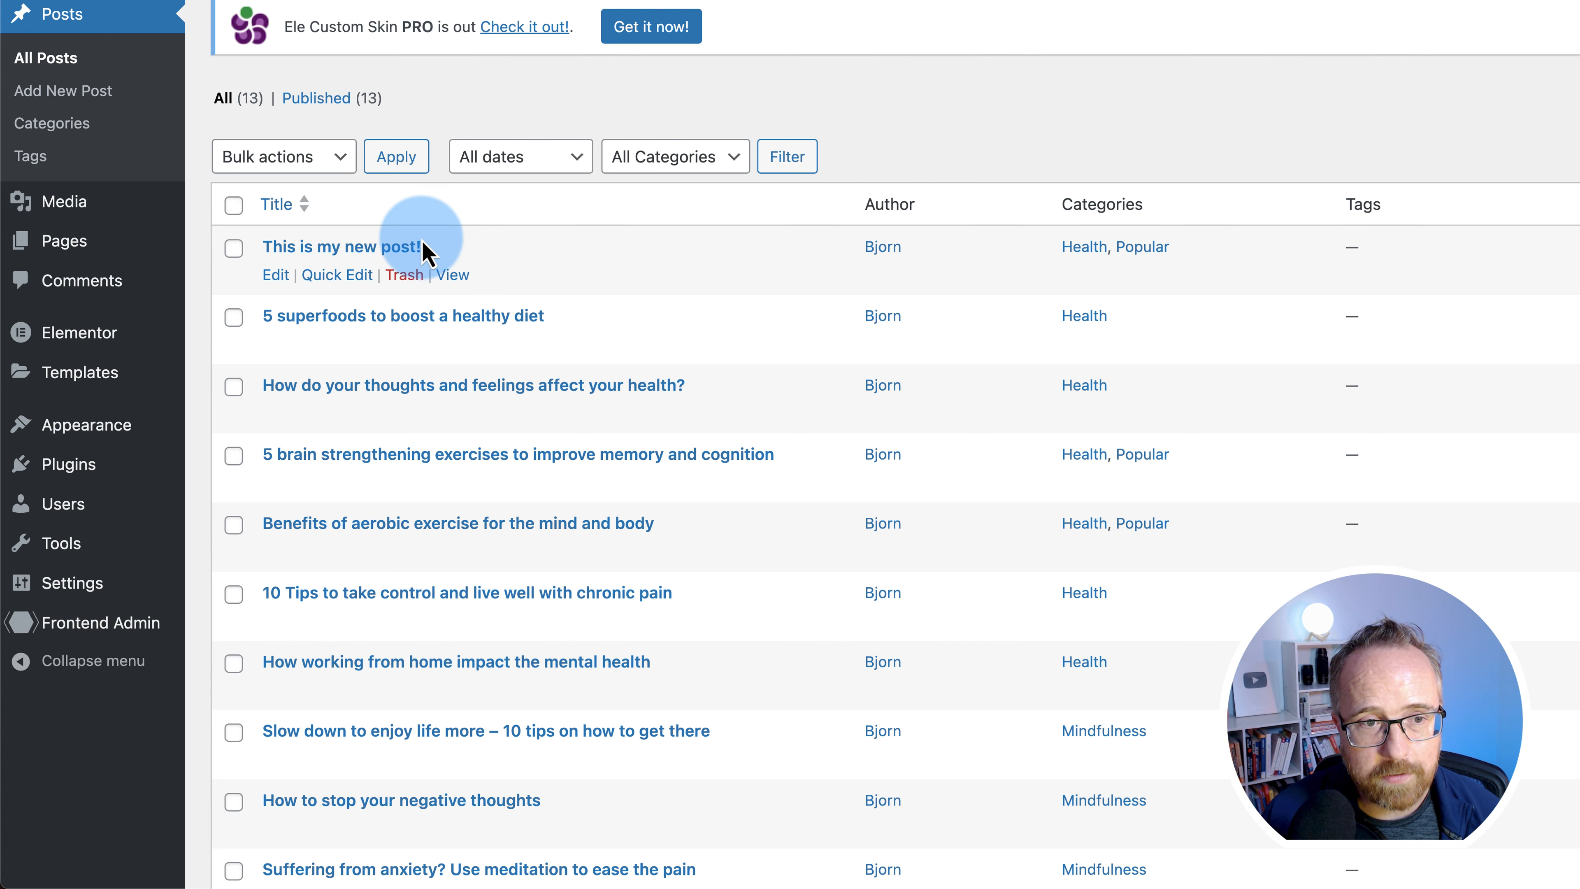
- Reassign 'This is my new post!' to the test user via Quick Edit, then view My Posts
left_click(337, 275)
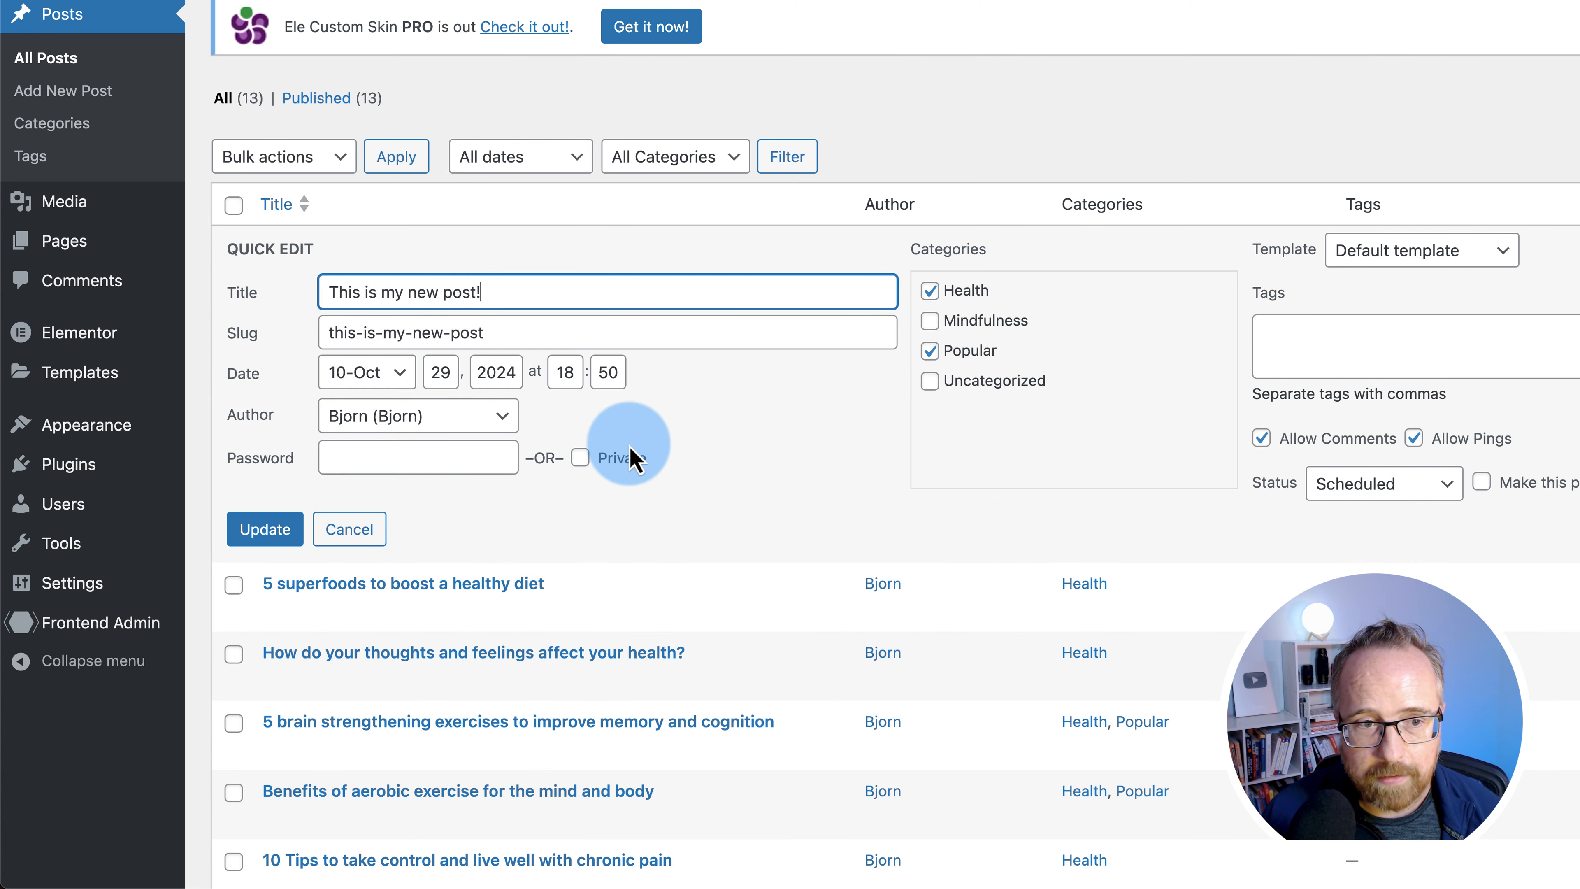
left_click(497, 416)
left_click(386, 441)
left_click(264, 529)
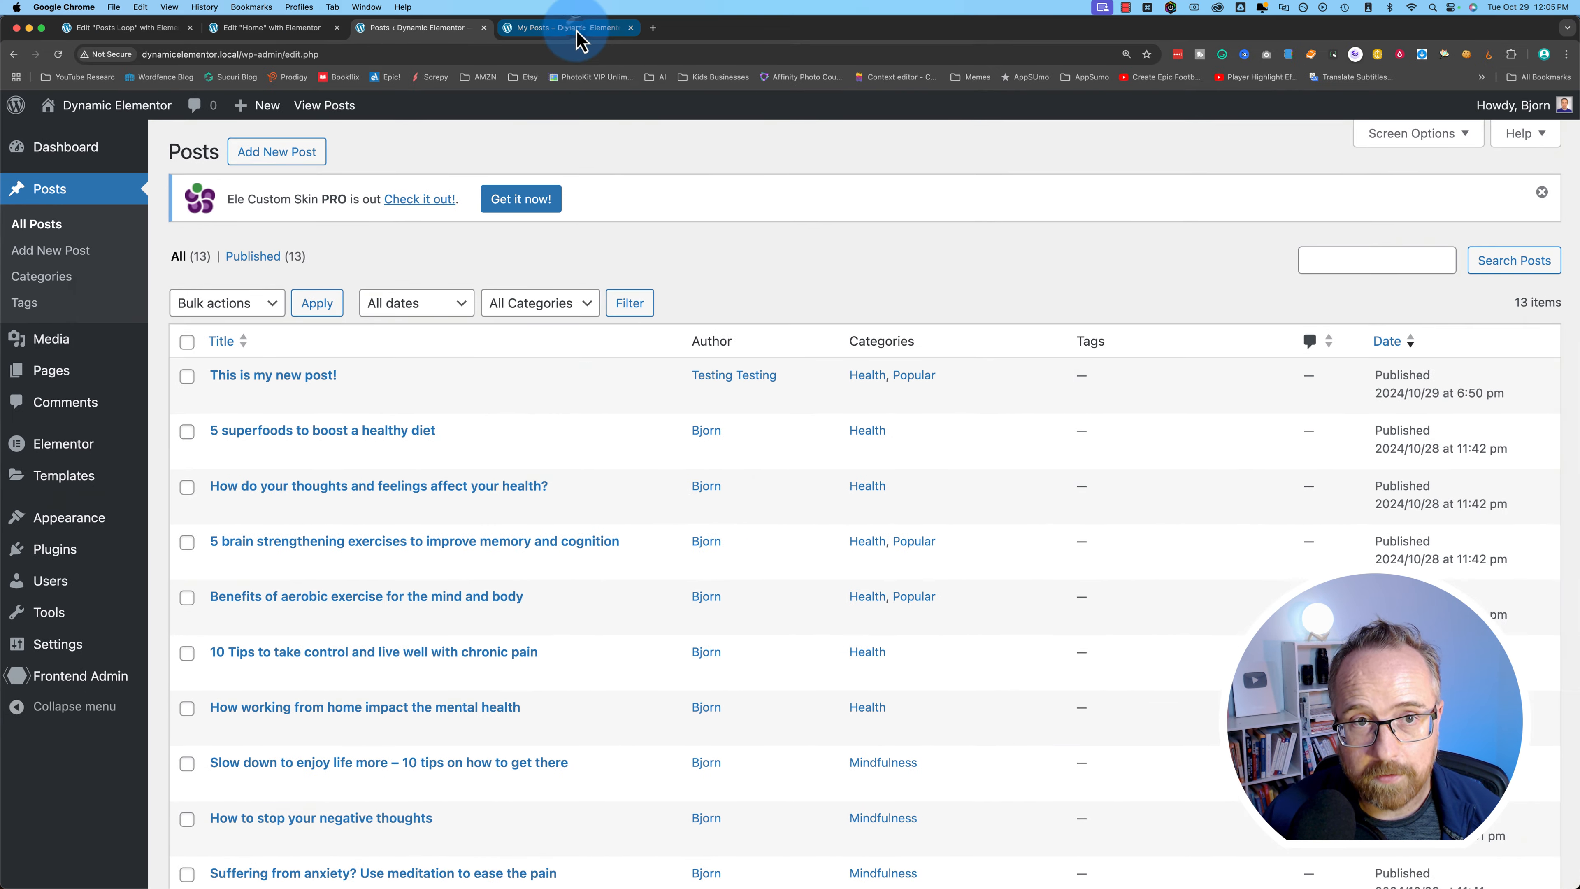
left_click(577, 31)
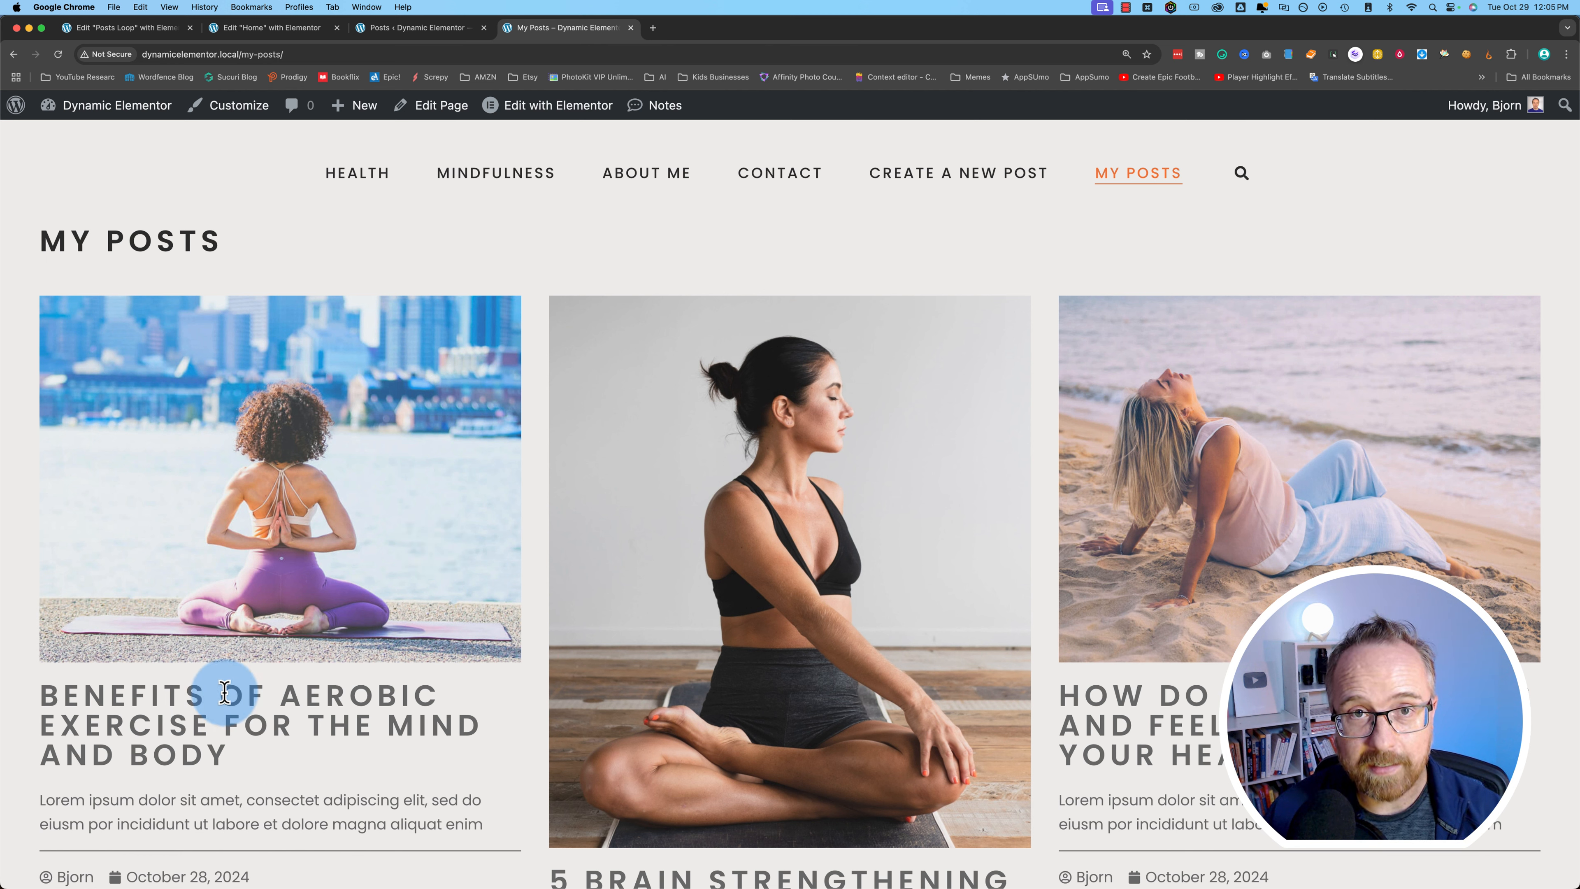
- Log in as the test user in a private window to check My Posts, then return to the admin window
left_click_drag(240, 55, 164, 57)
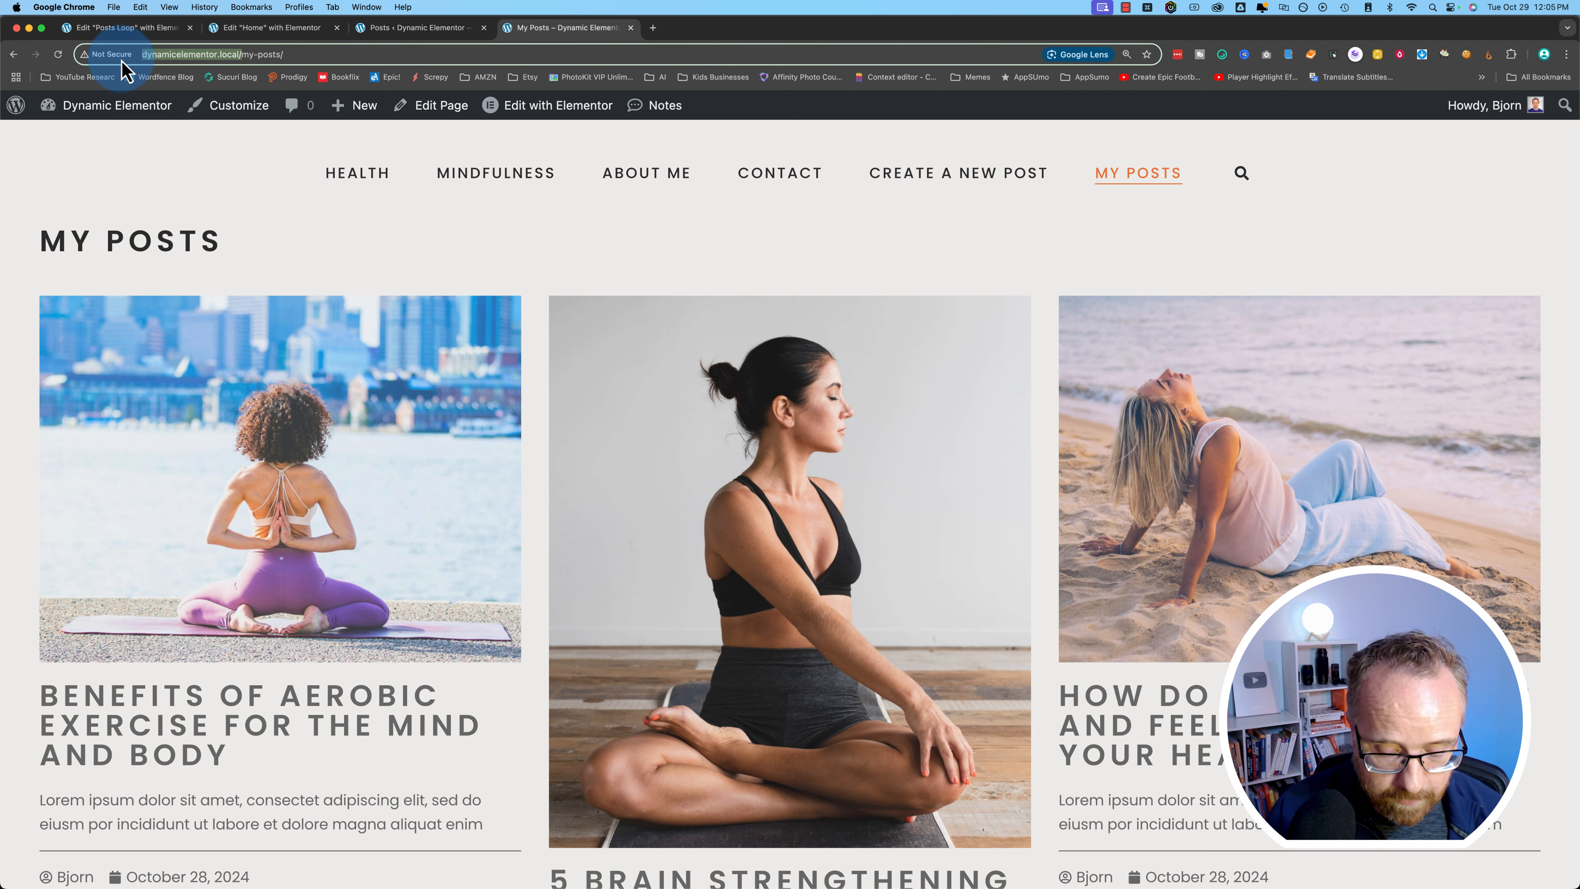
key("super+shift+n")
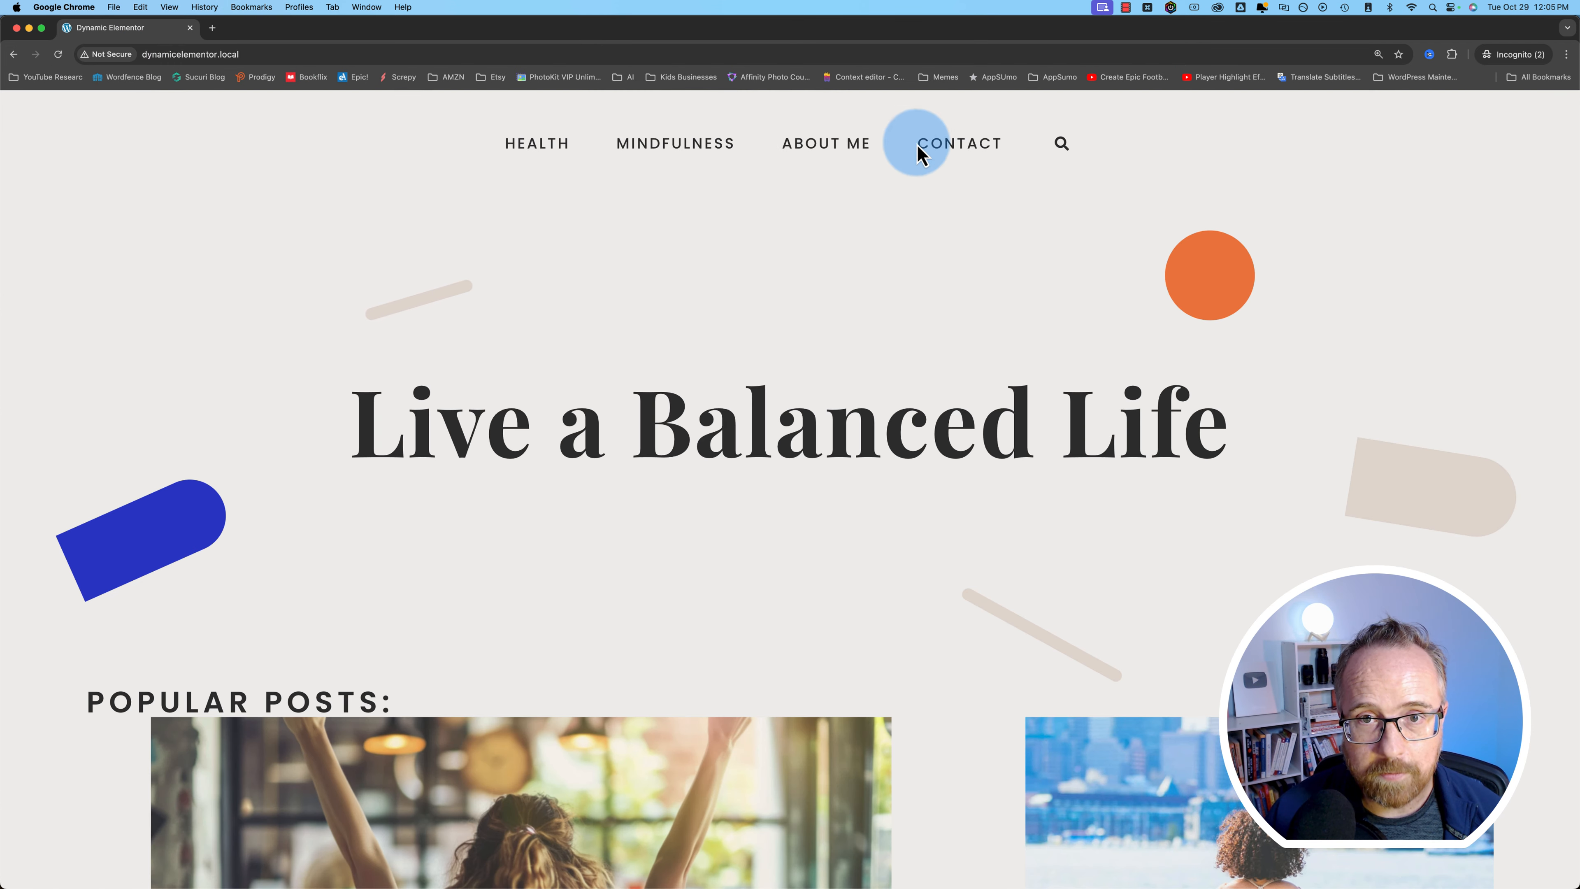
left_click(294, 52)
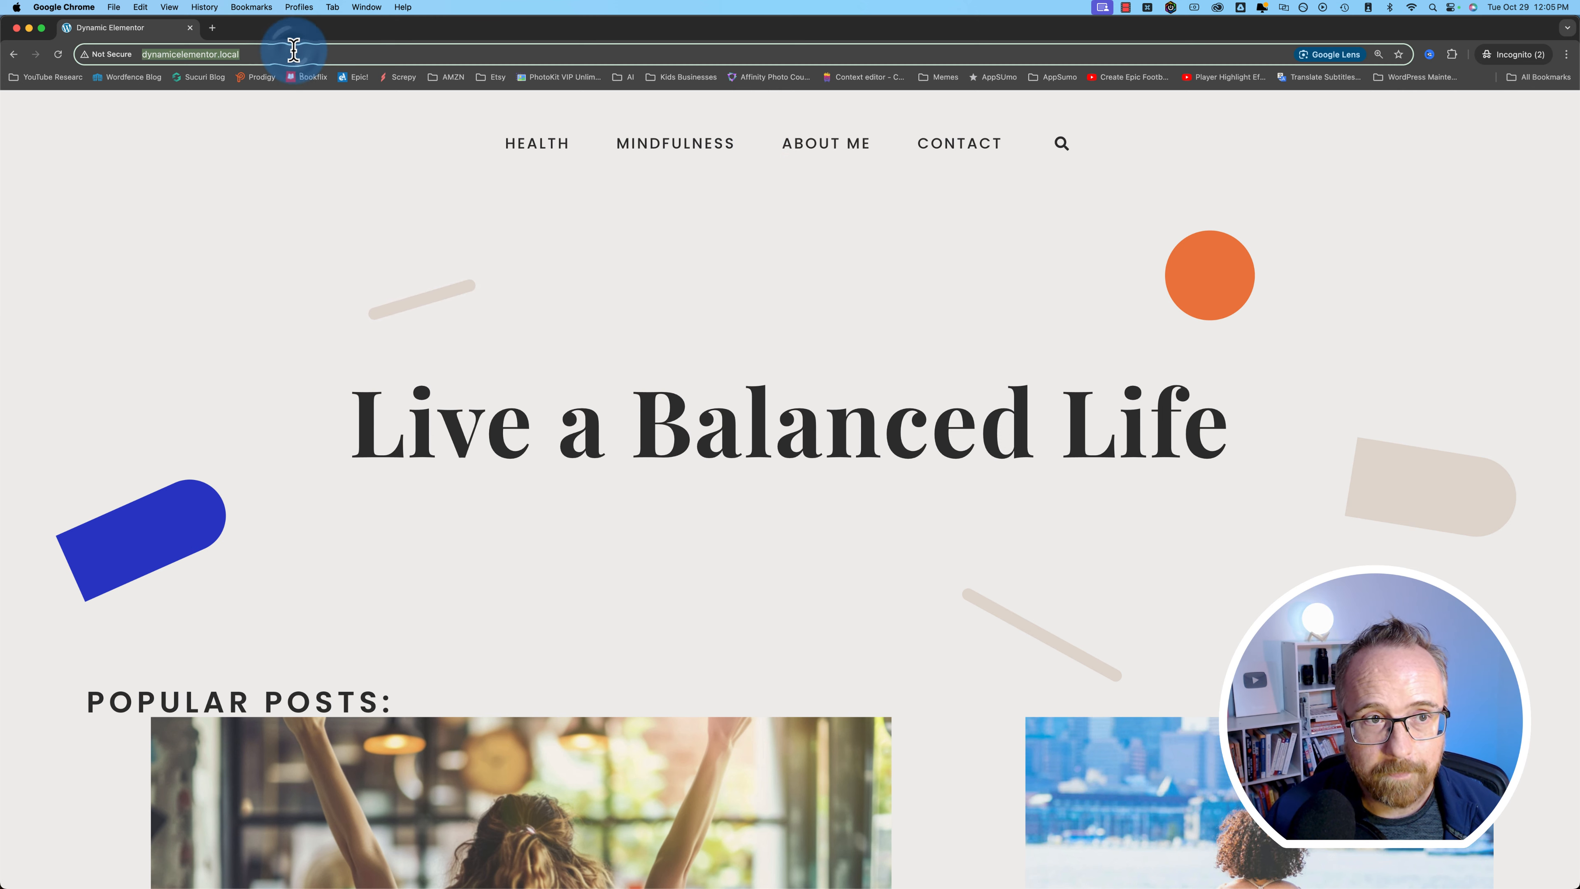
type("test")
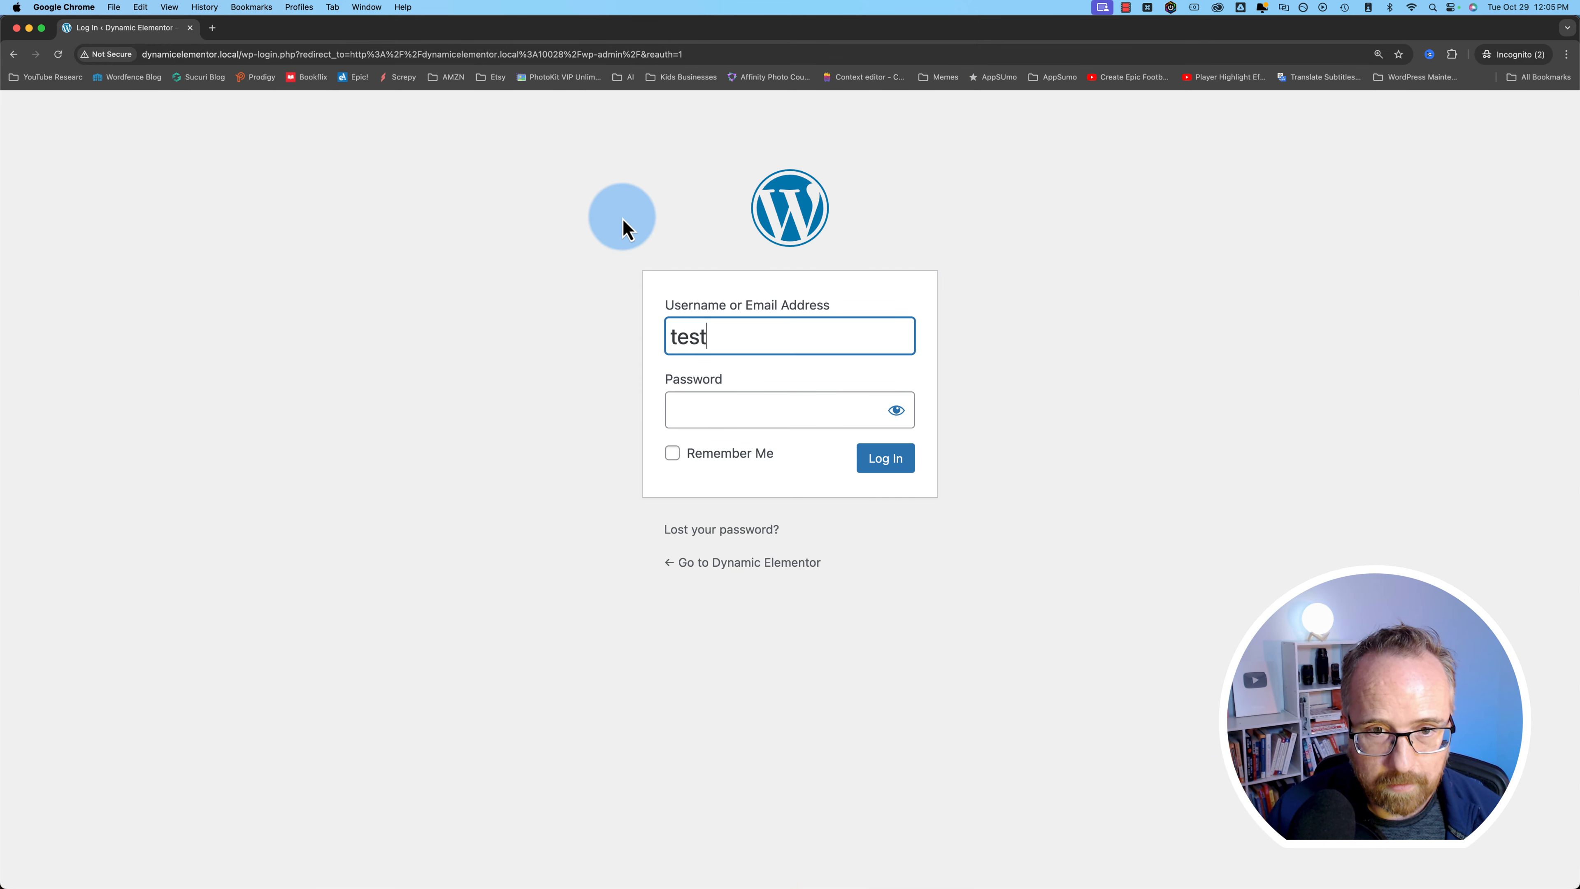
type("•")
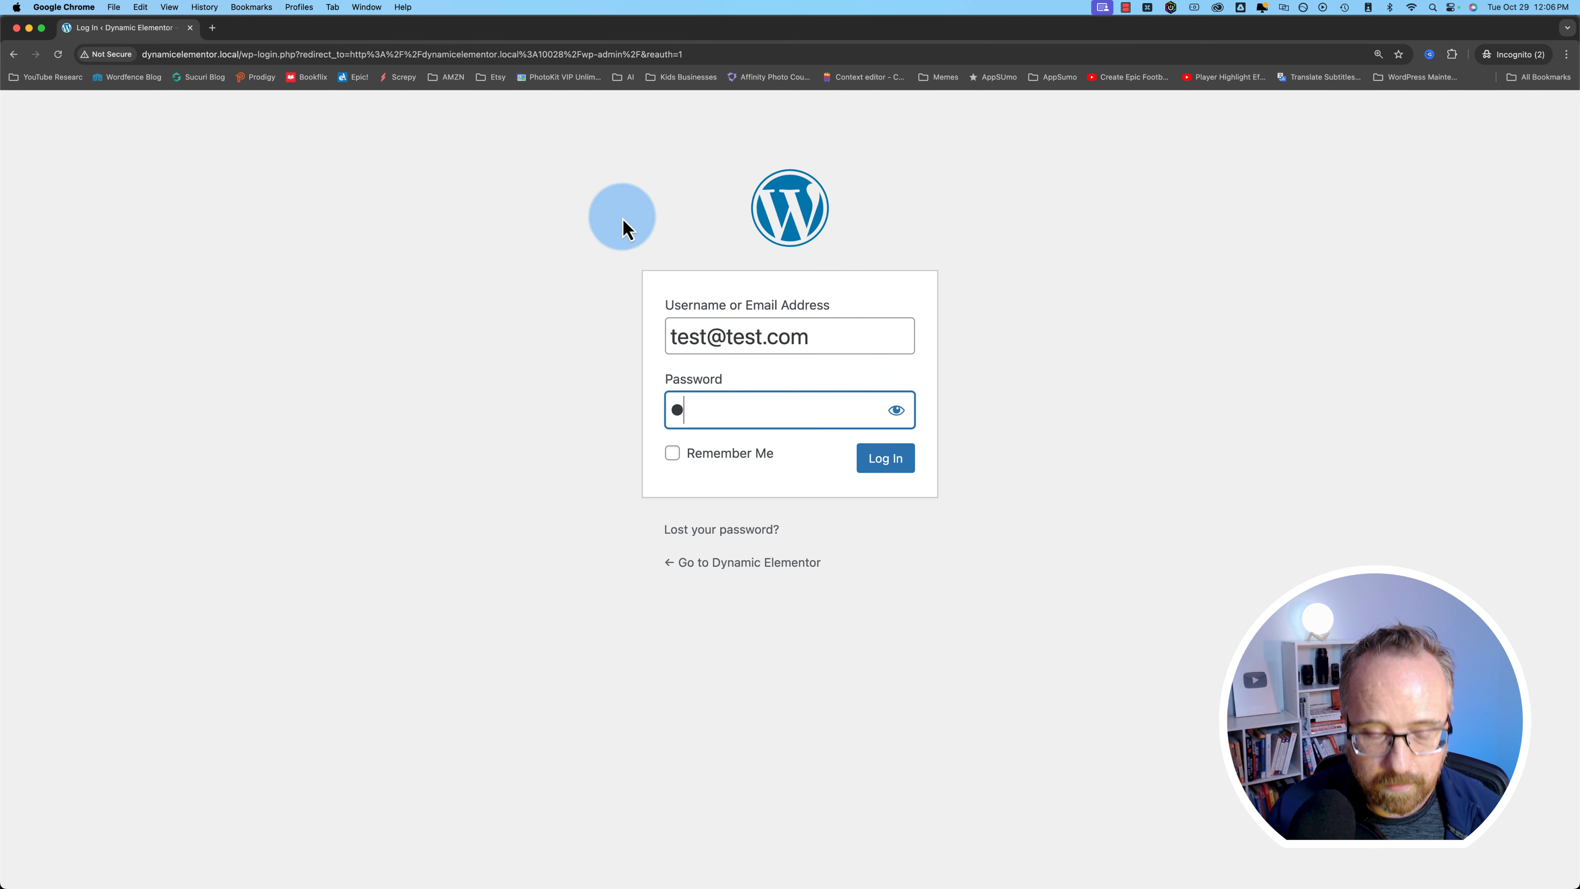
type("••••••")
left_click(899, 452)
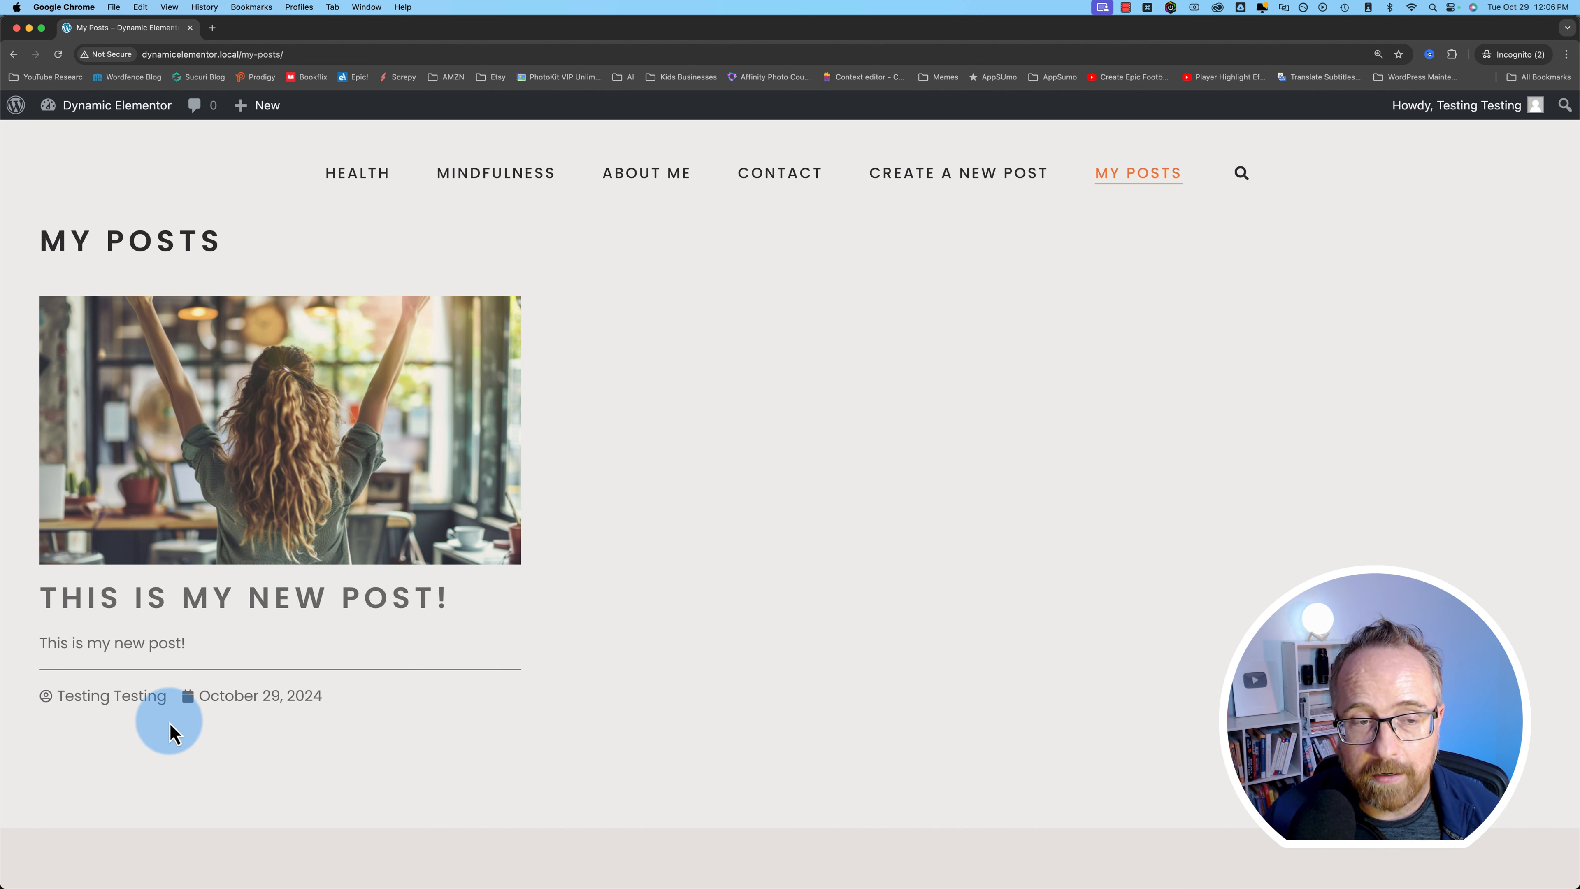
key("super+grave")
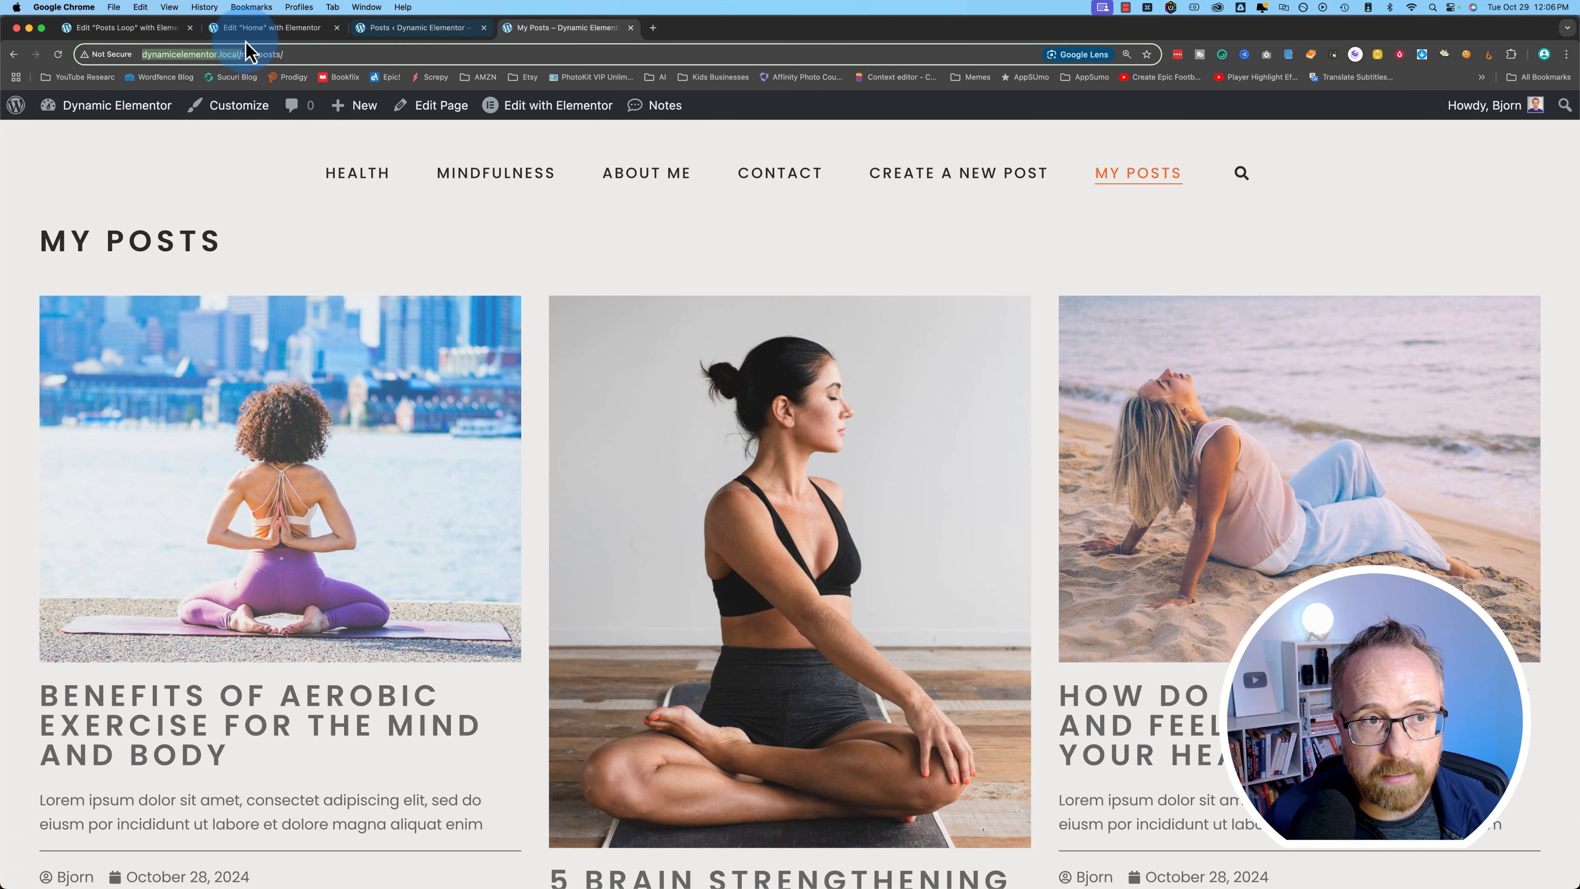
- Let Editor and Author roles see the Posts Loop Edit Post button, then open the test post's edit page
left_click(122, 32)
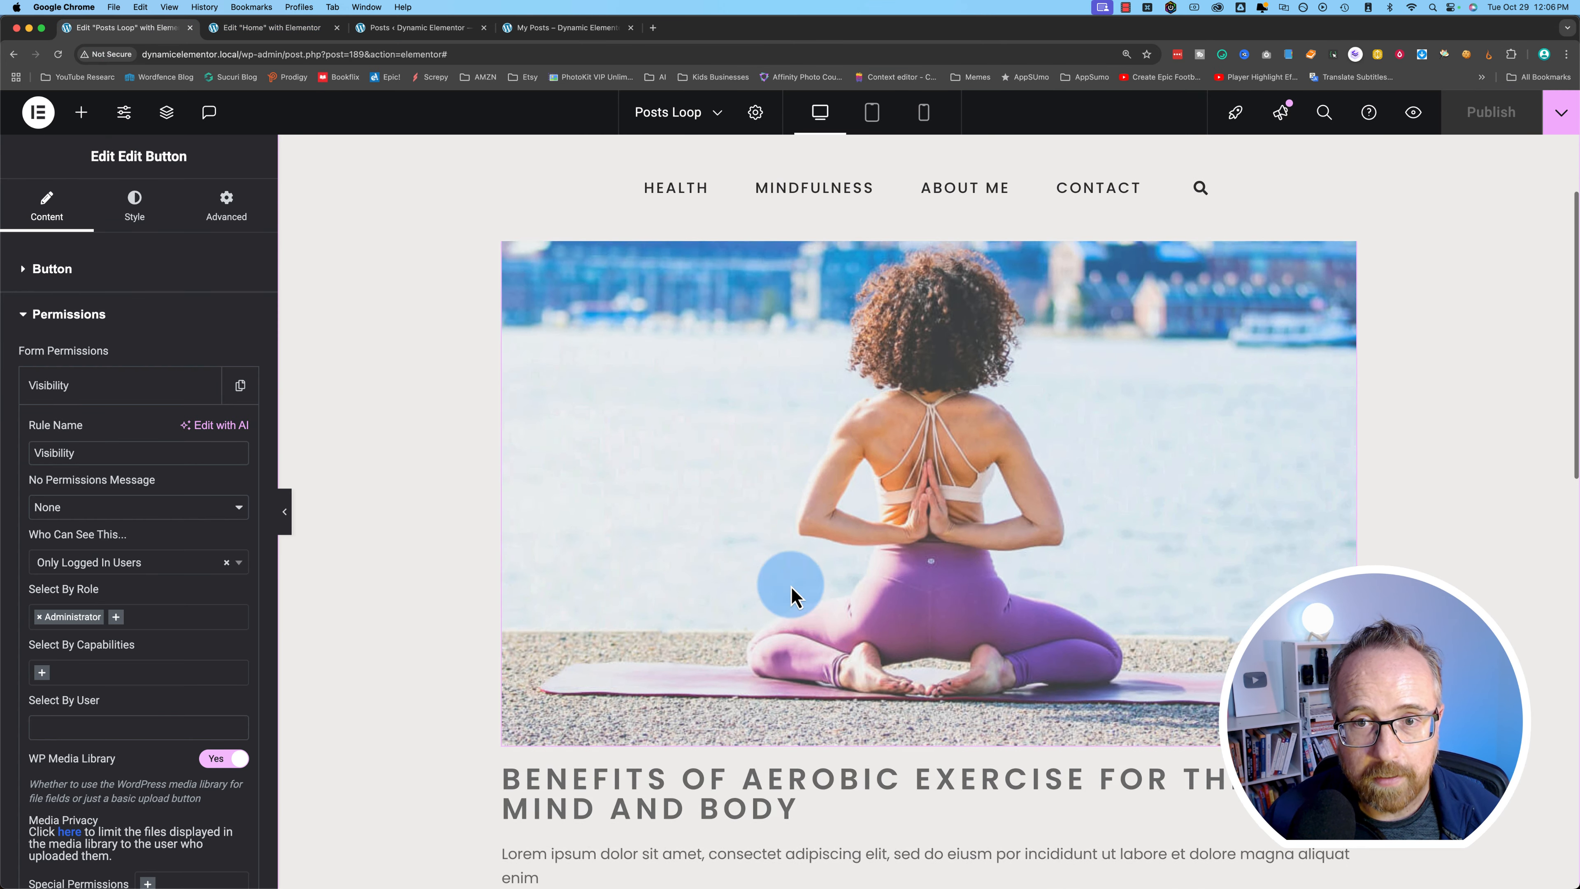
scroll(745, 633, "down", 8)
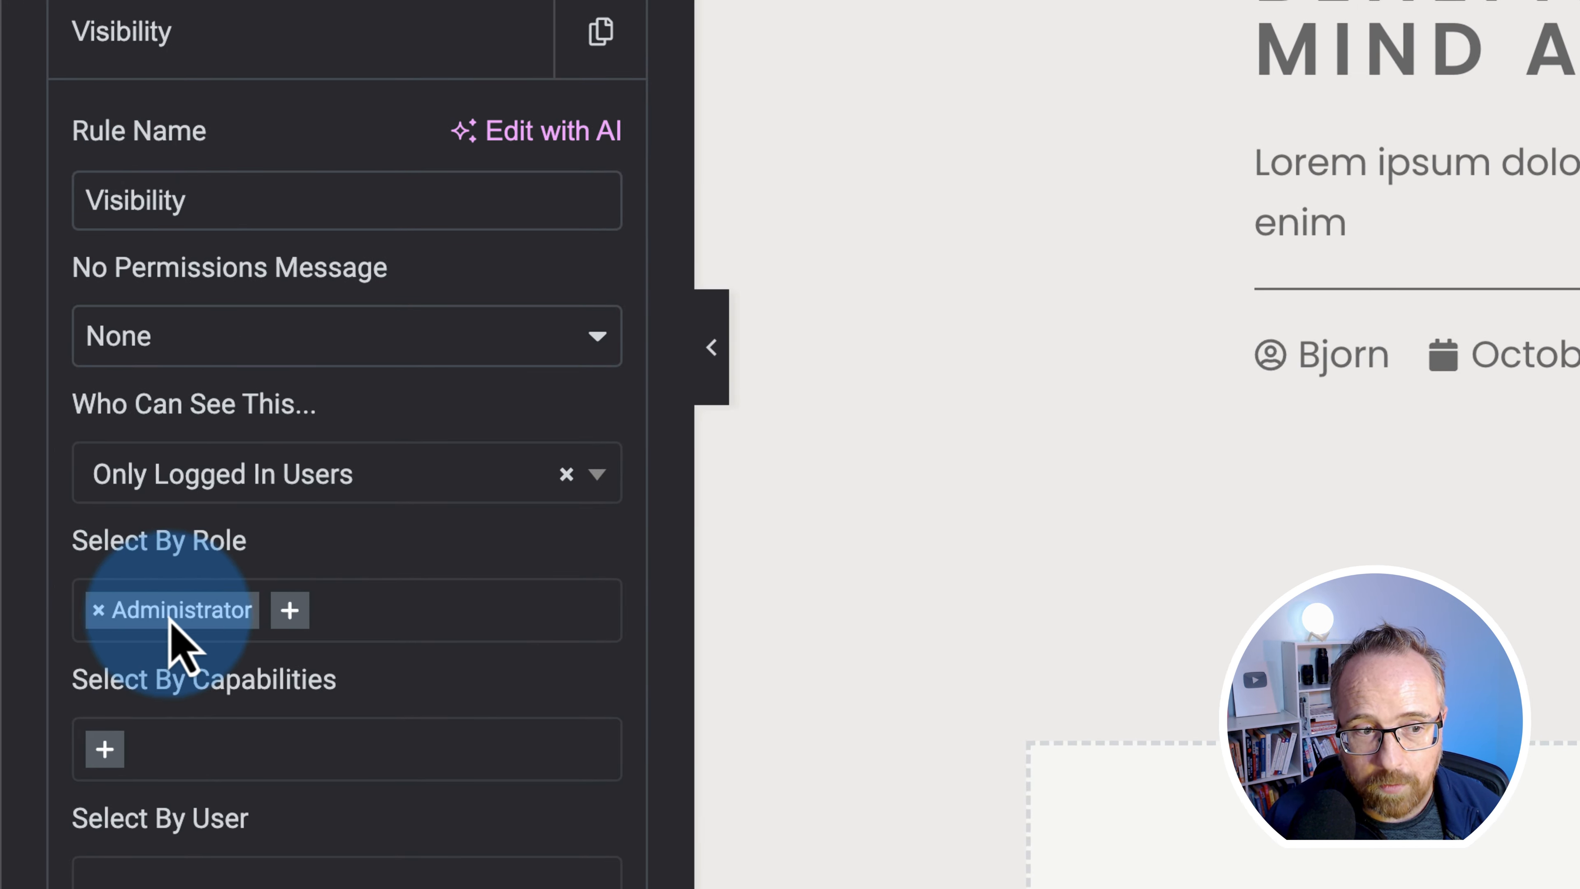
left_click(291, 616)
left_click(199, 802)
left_click(388, 619)
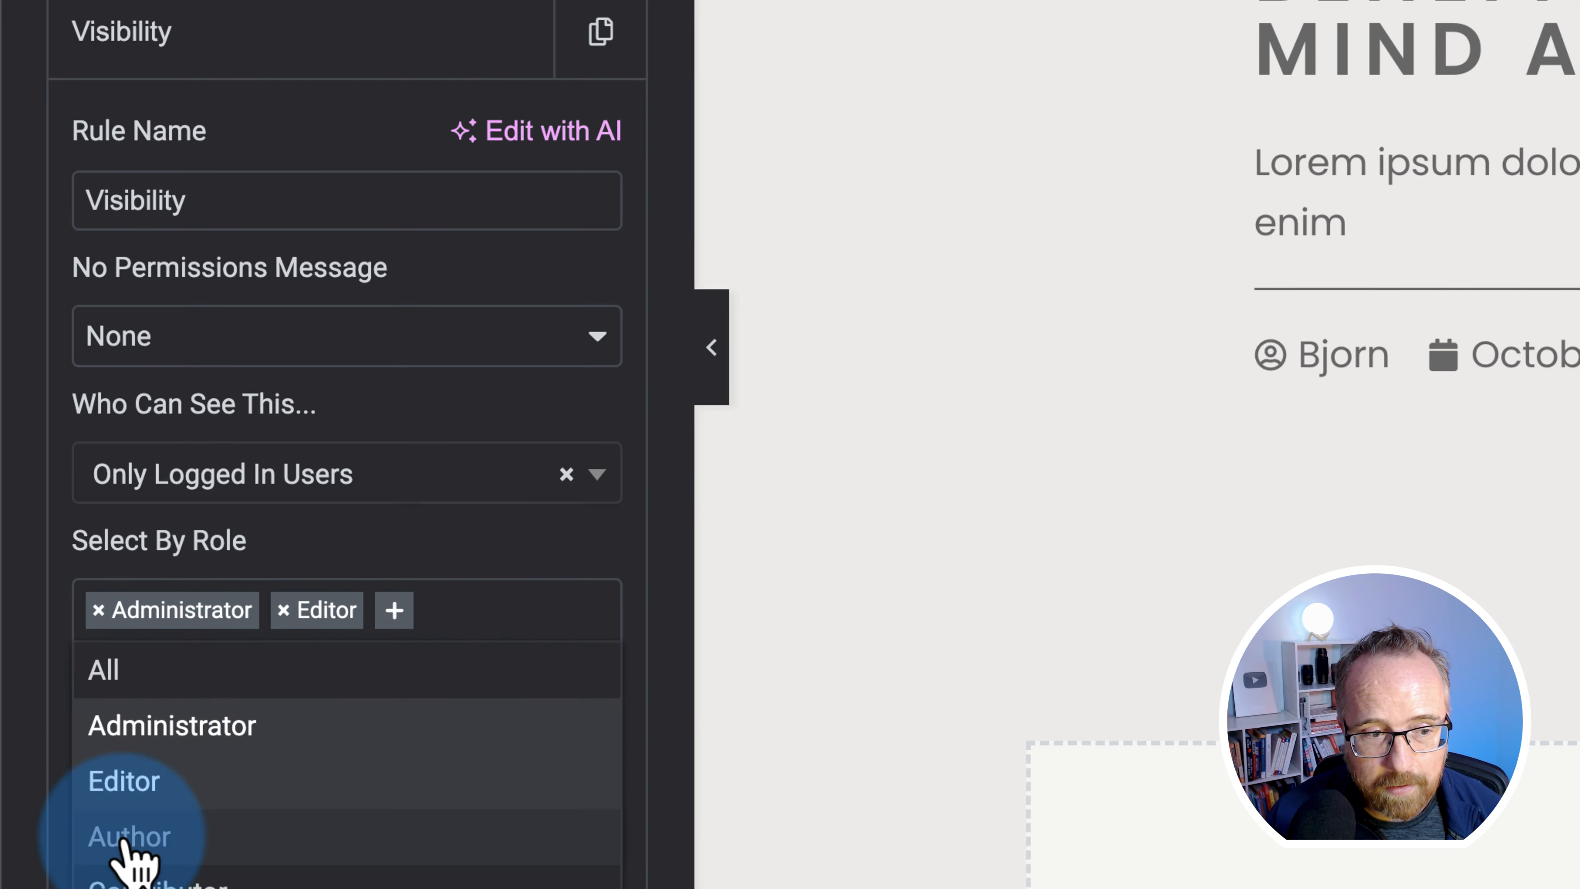
left_click(134, 853)
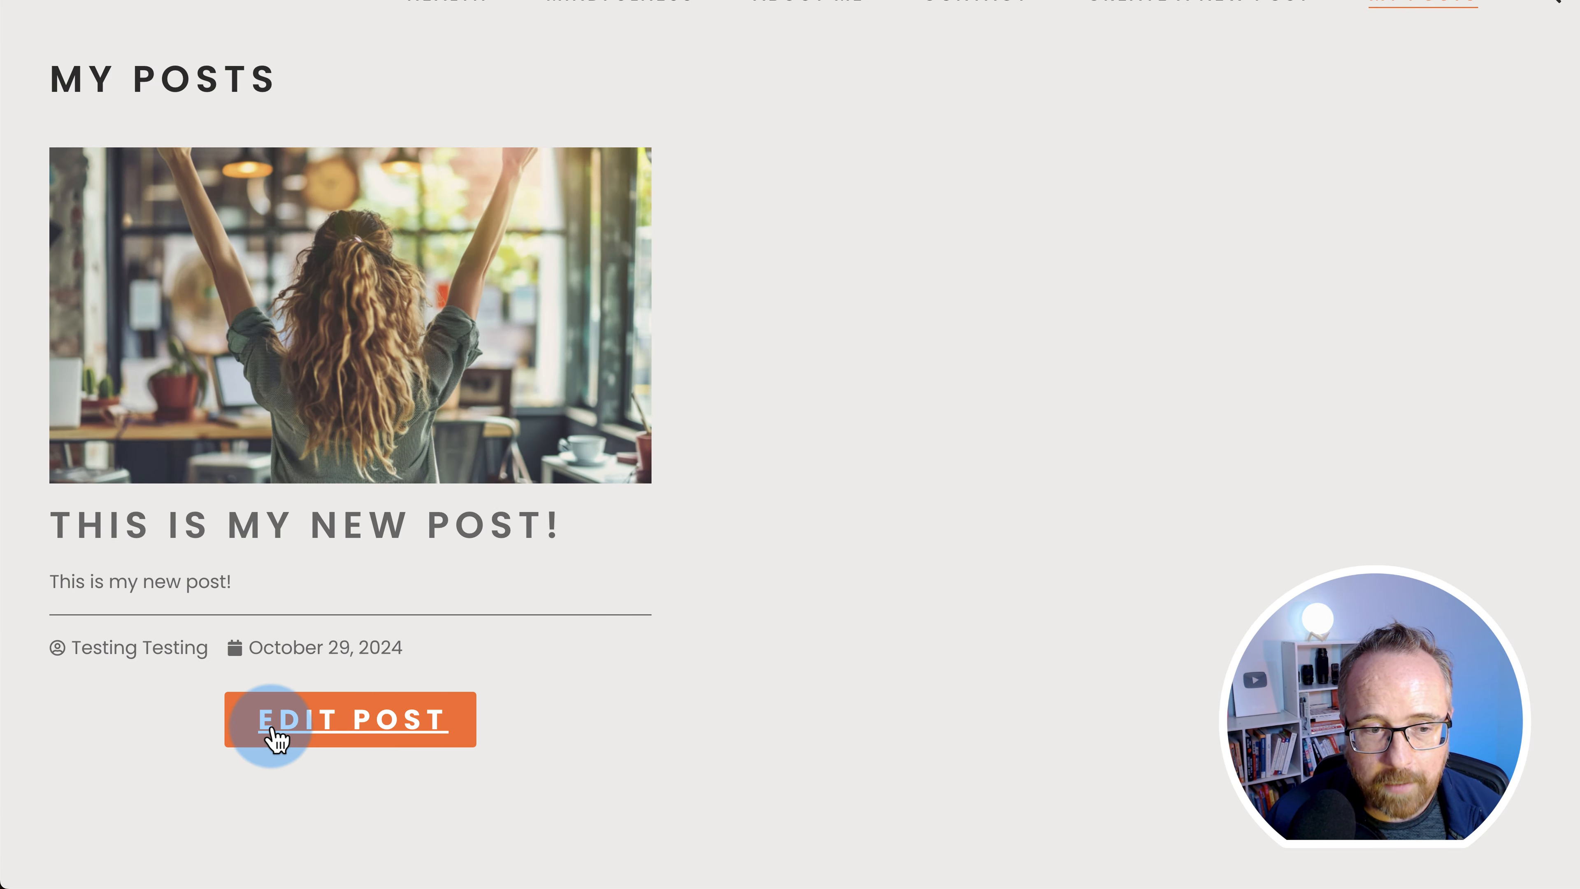
left_click(274, 737)
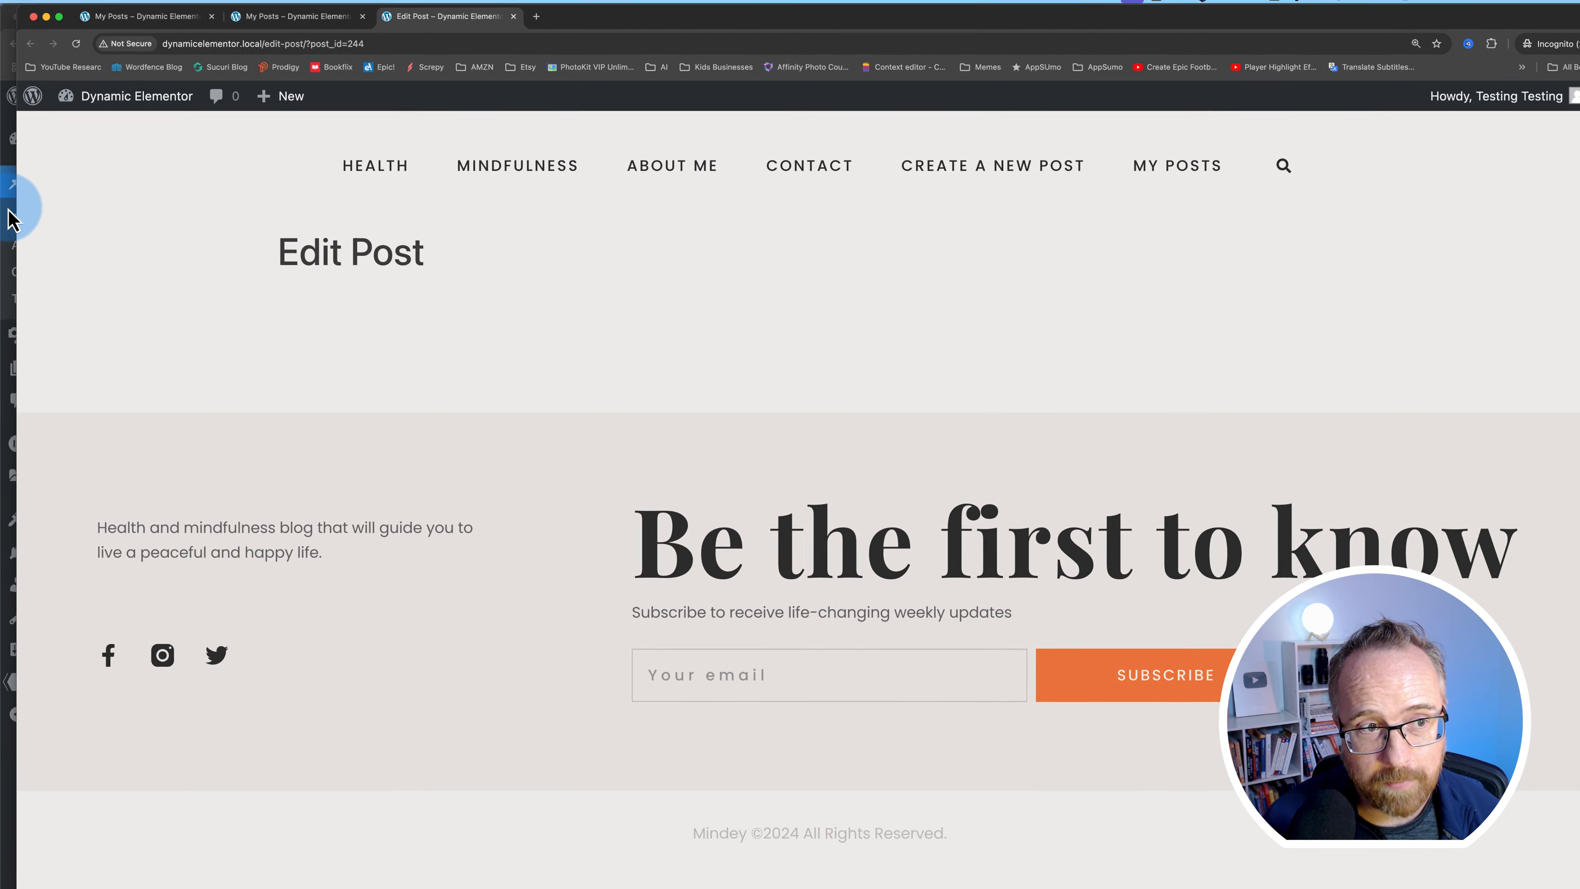
- Open the Frontend Admin Edit Post Form for editing
left_click(8, 209)
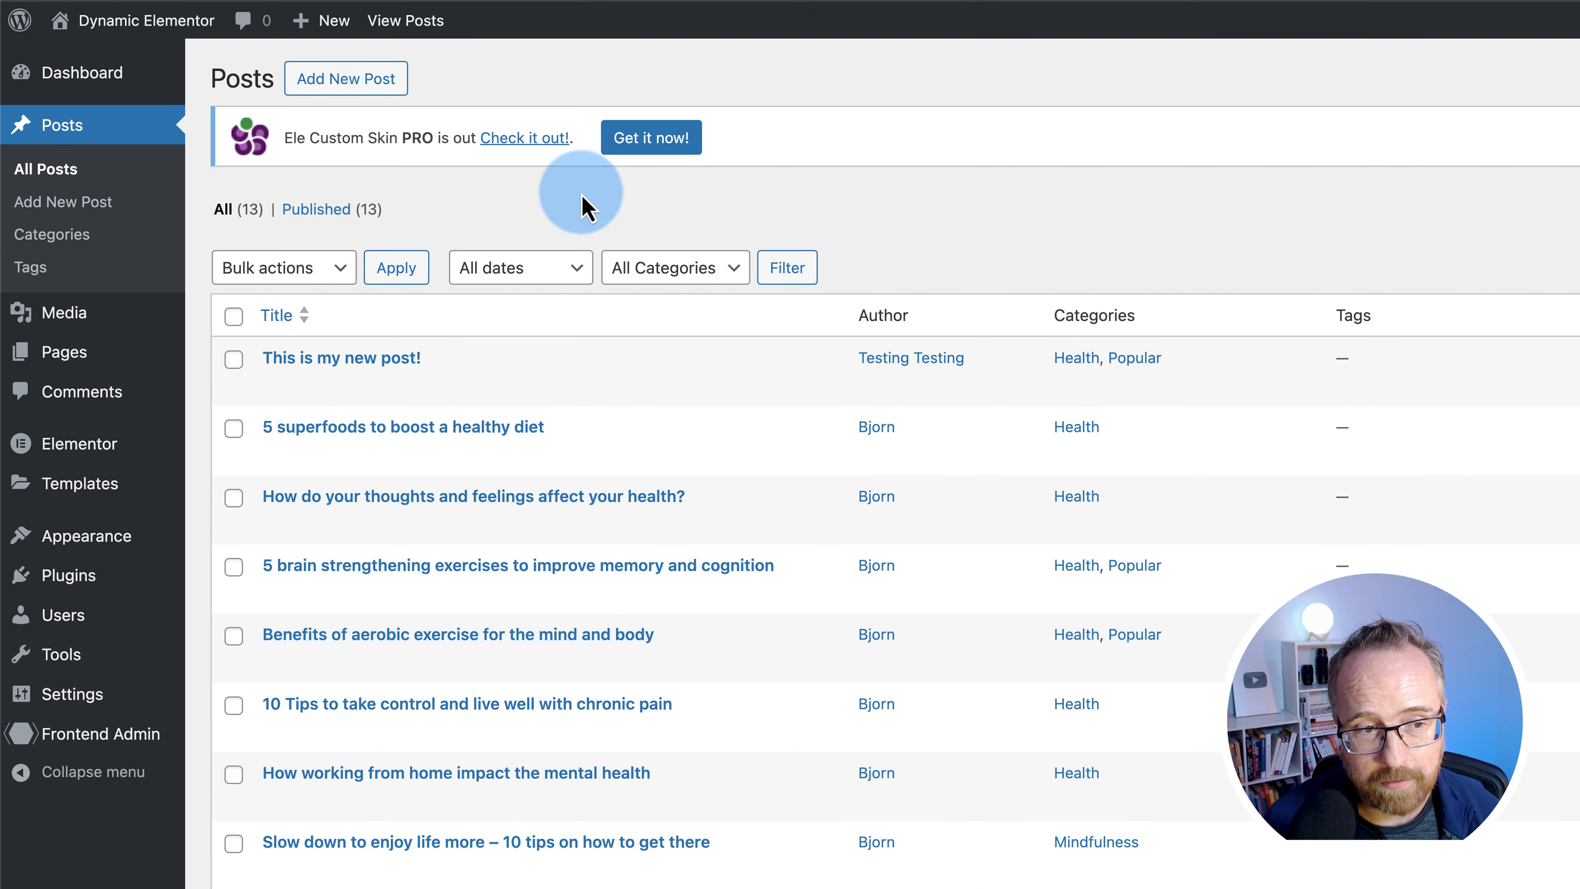
mouse_move(78, 688)
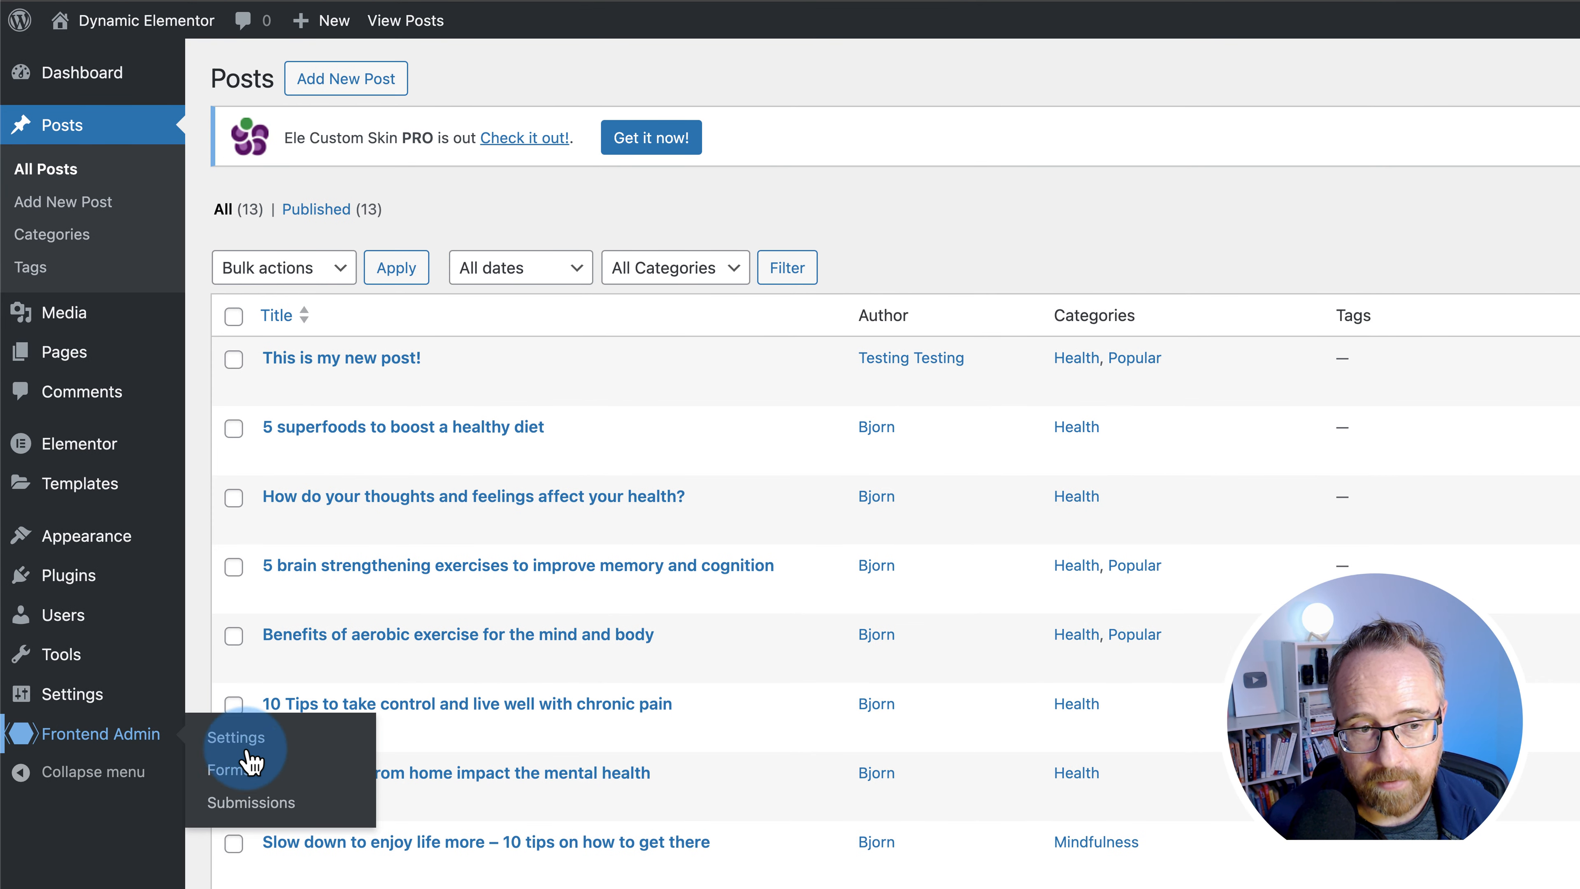
left_click(230, 768)
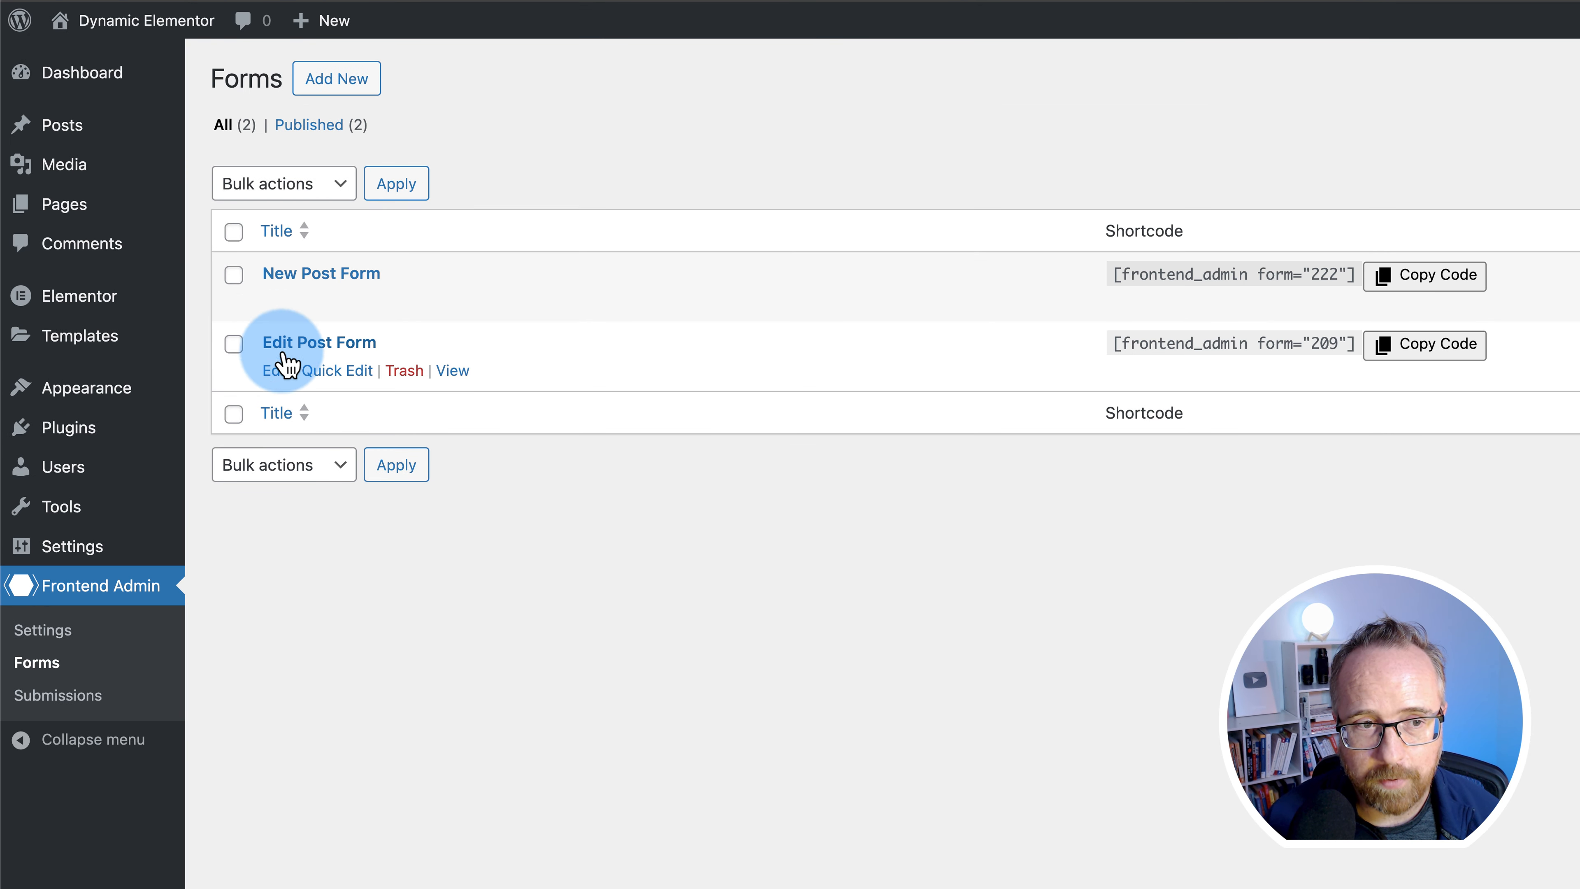
left_click(275, 373)
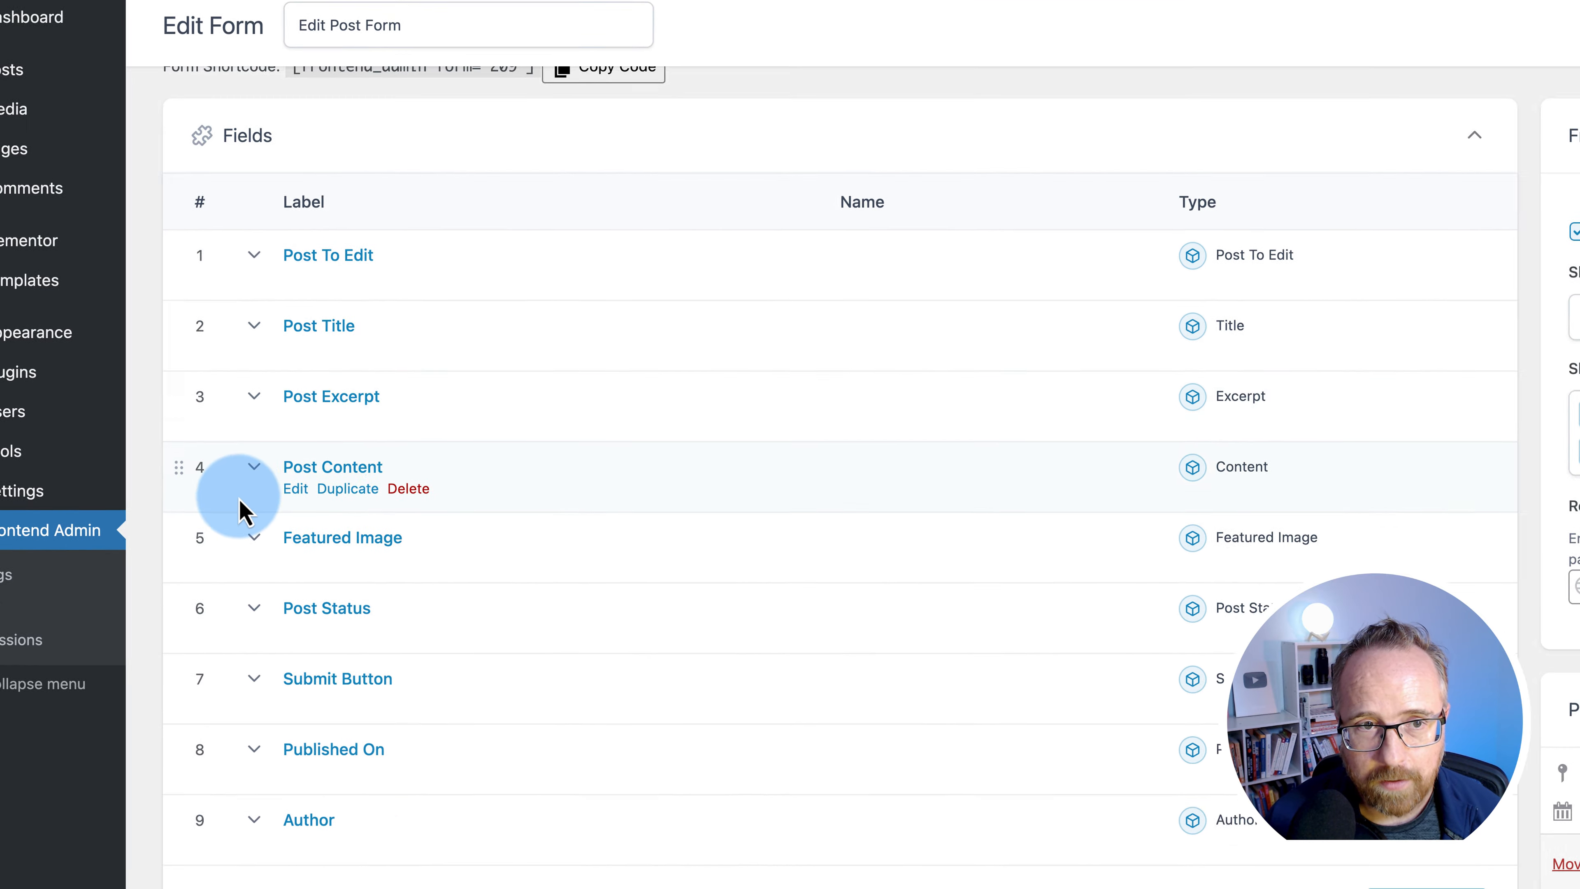
scroll(206, 473, "down", 10)
scroll(174, 445, "down", 3)
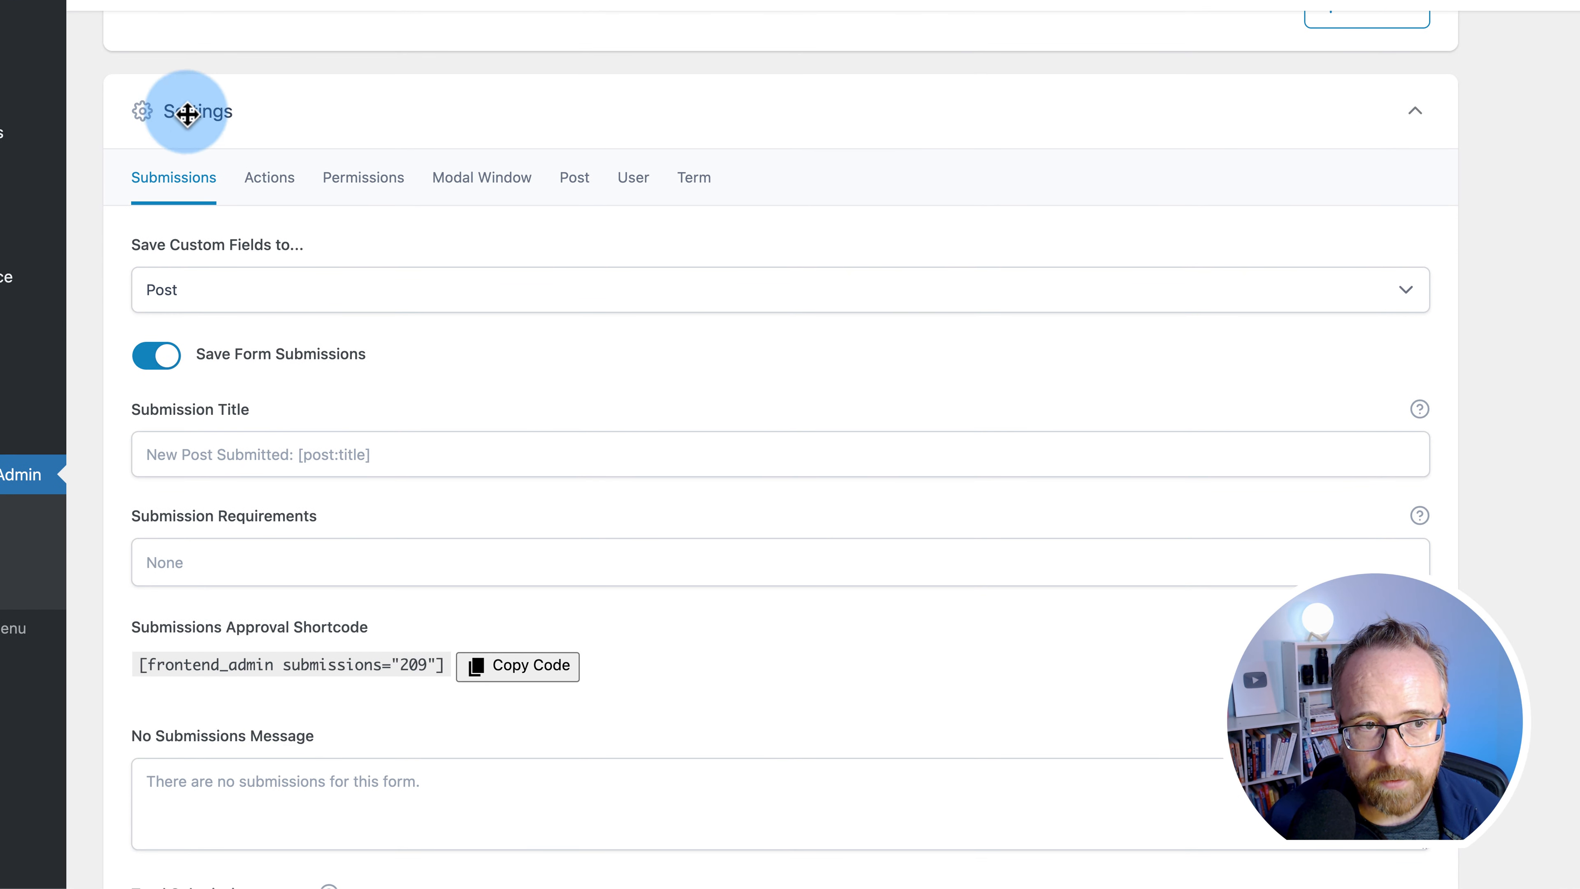
- Add Editor and Author to the form's Select By Role permission condition
left_click(363, 178)
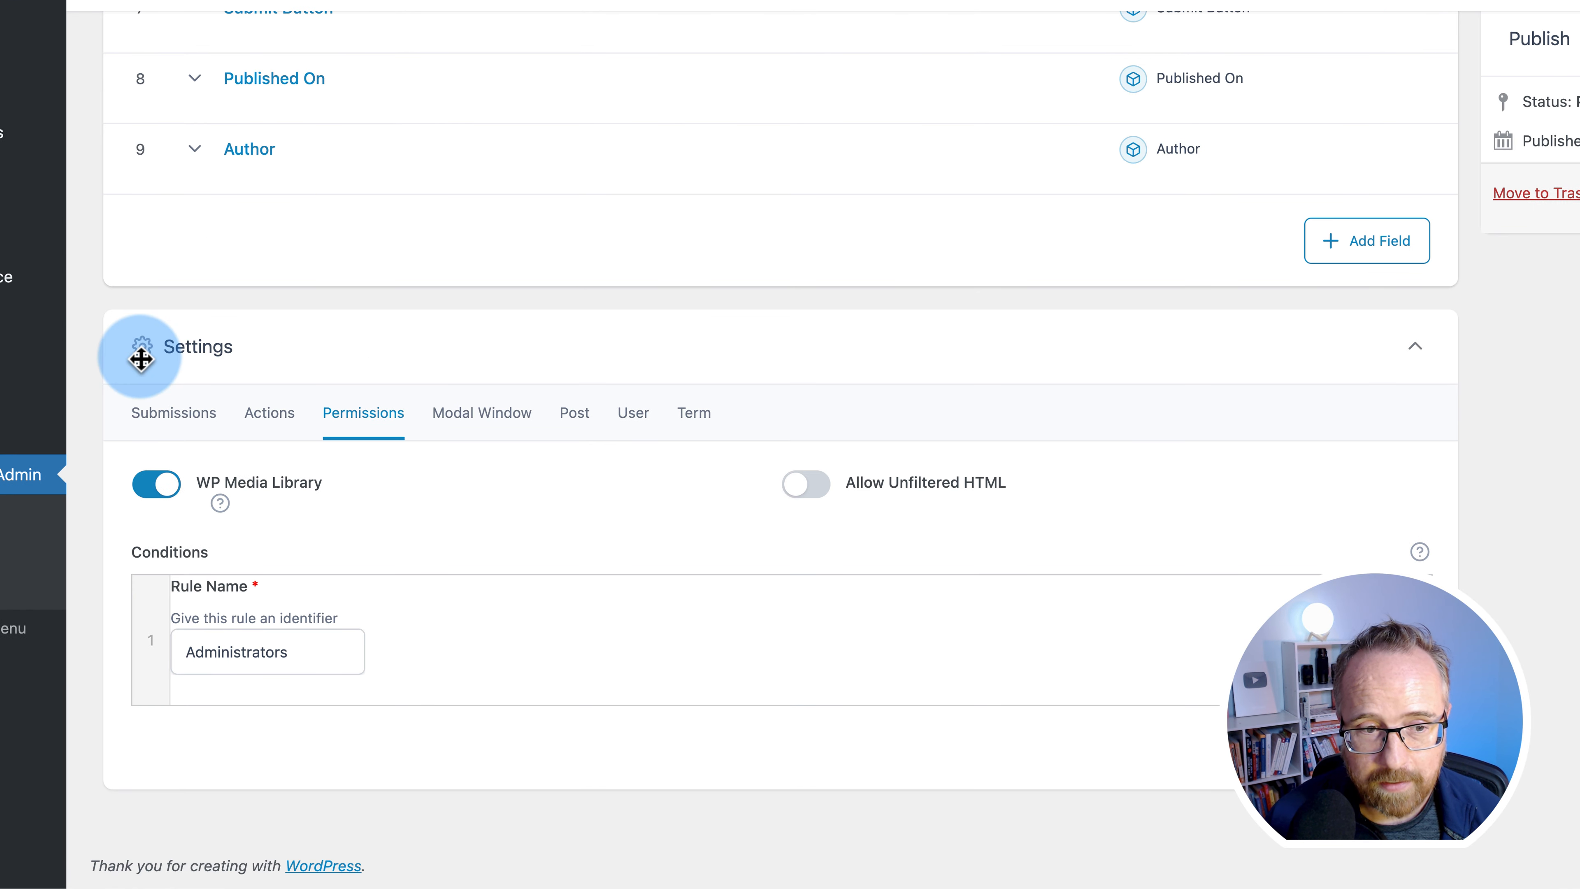
left_click(143, 576)
scroll(143, 579, "down", 10)
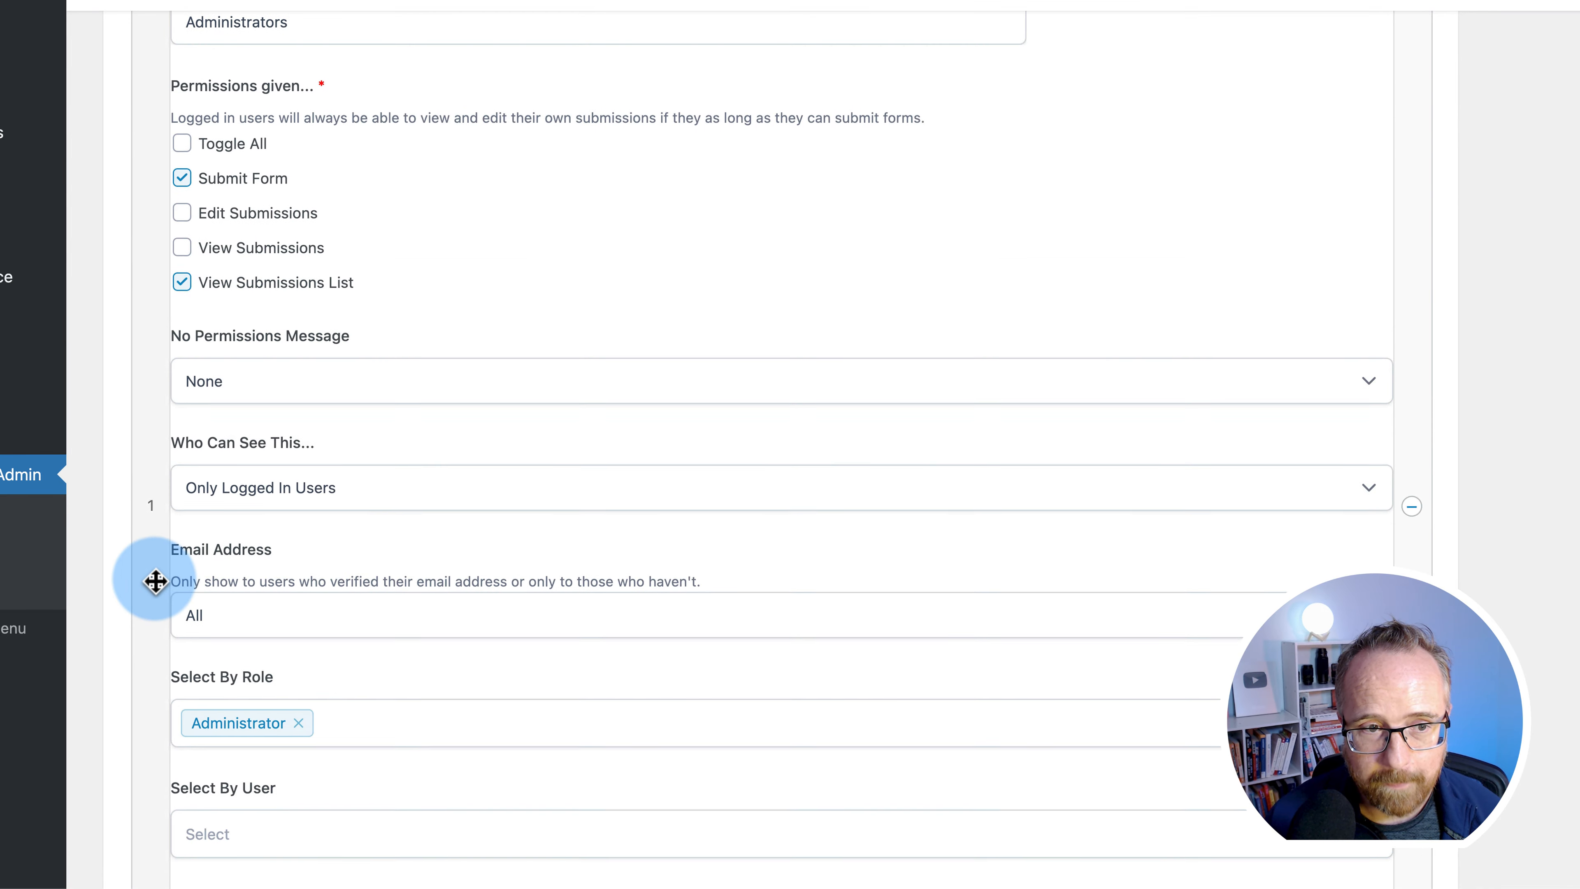
scroll(166, 444, "down", 5)
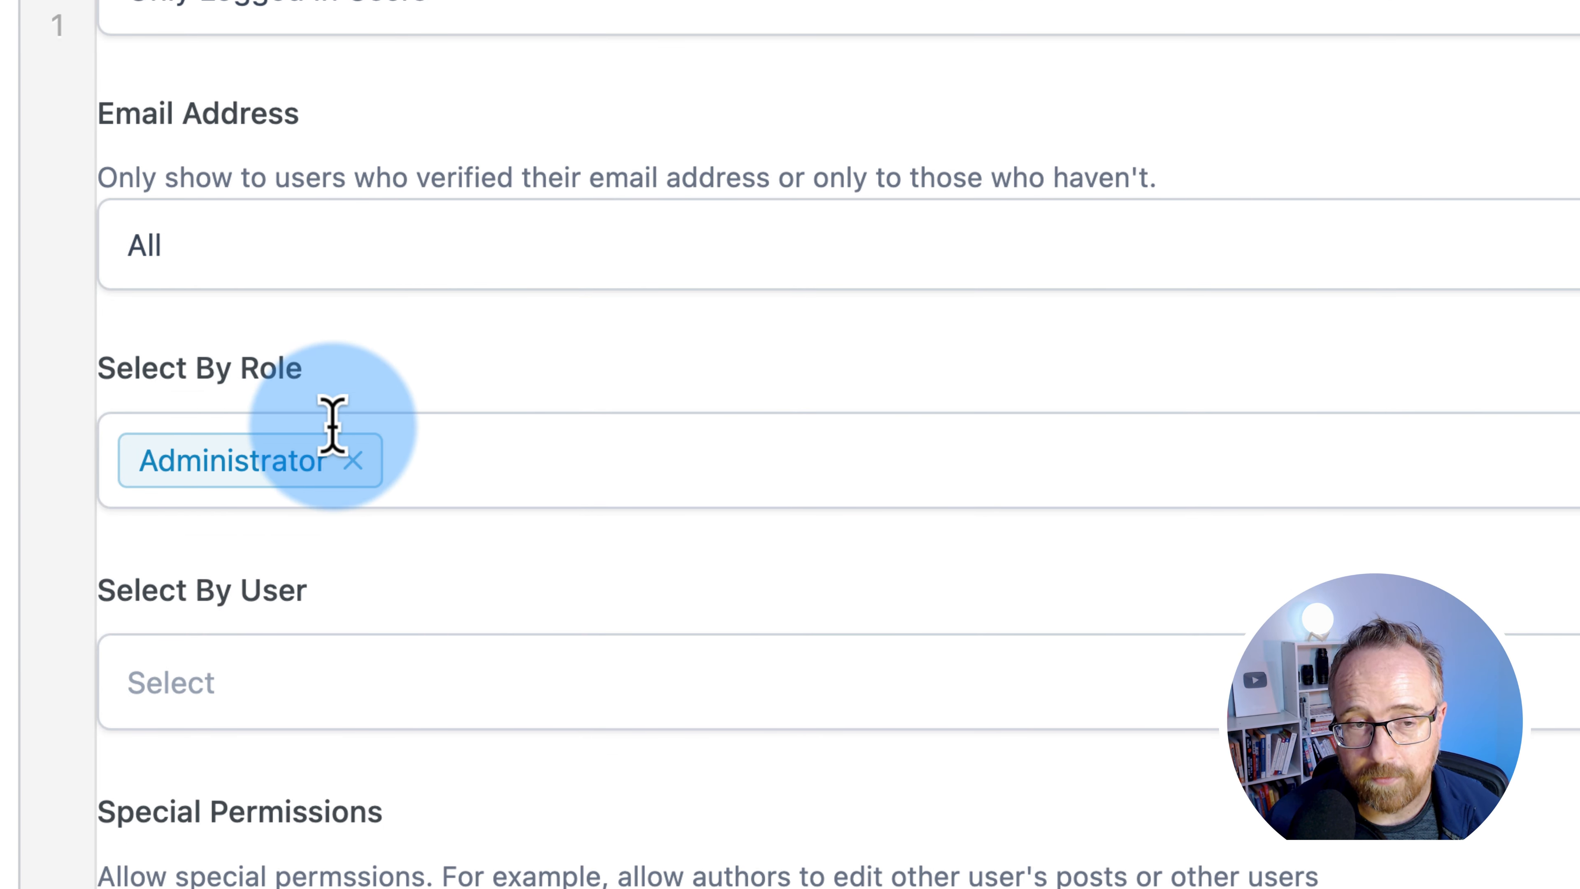
left_click(333, 427)
left_click(425, 599)
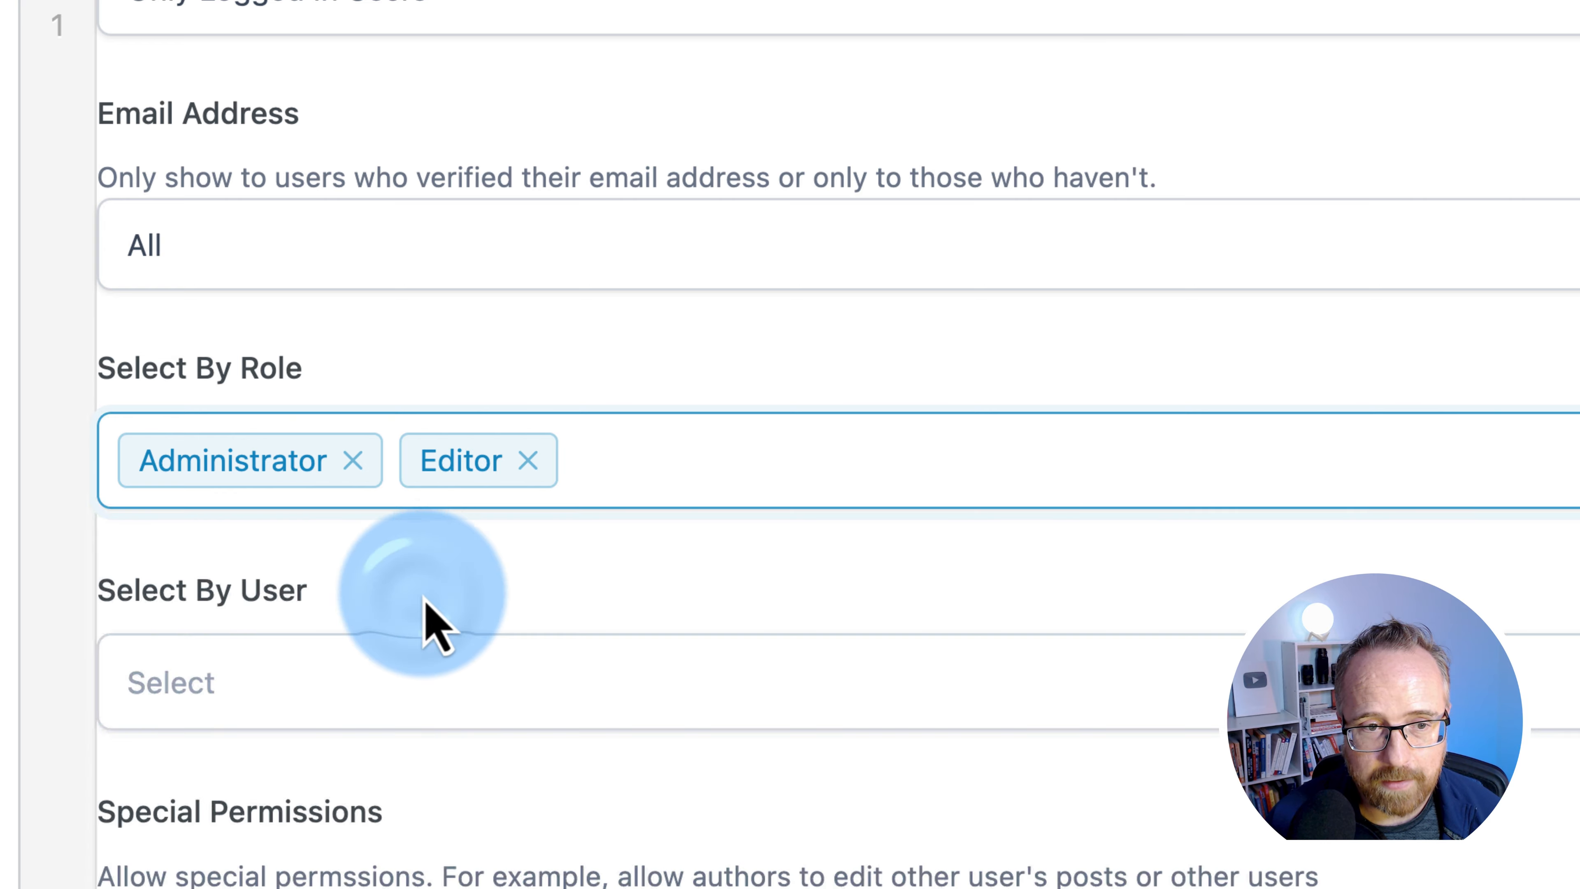
left_click(645, 466)
left_click(353, 669)
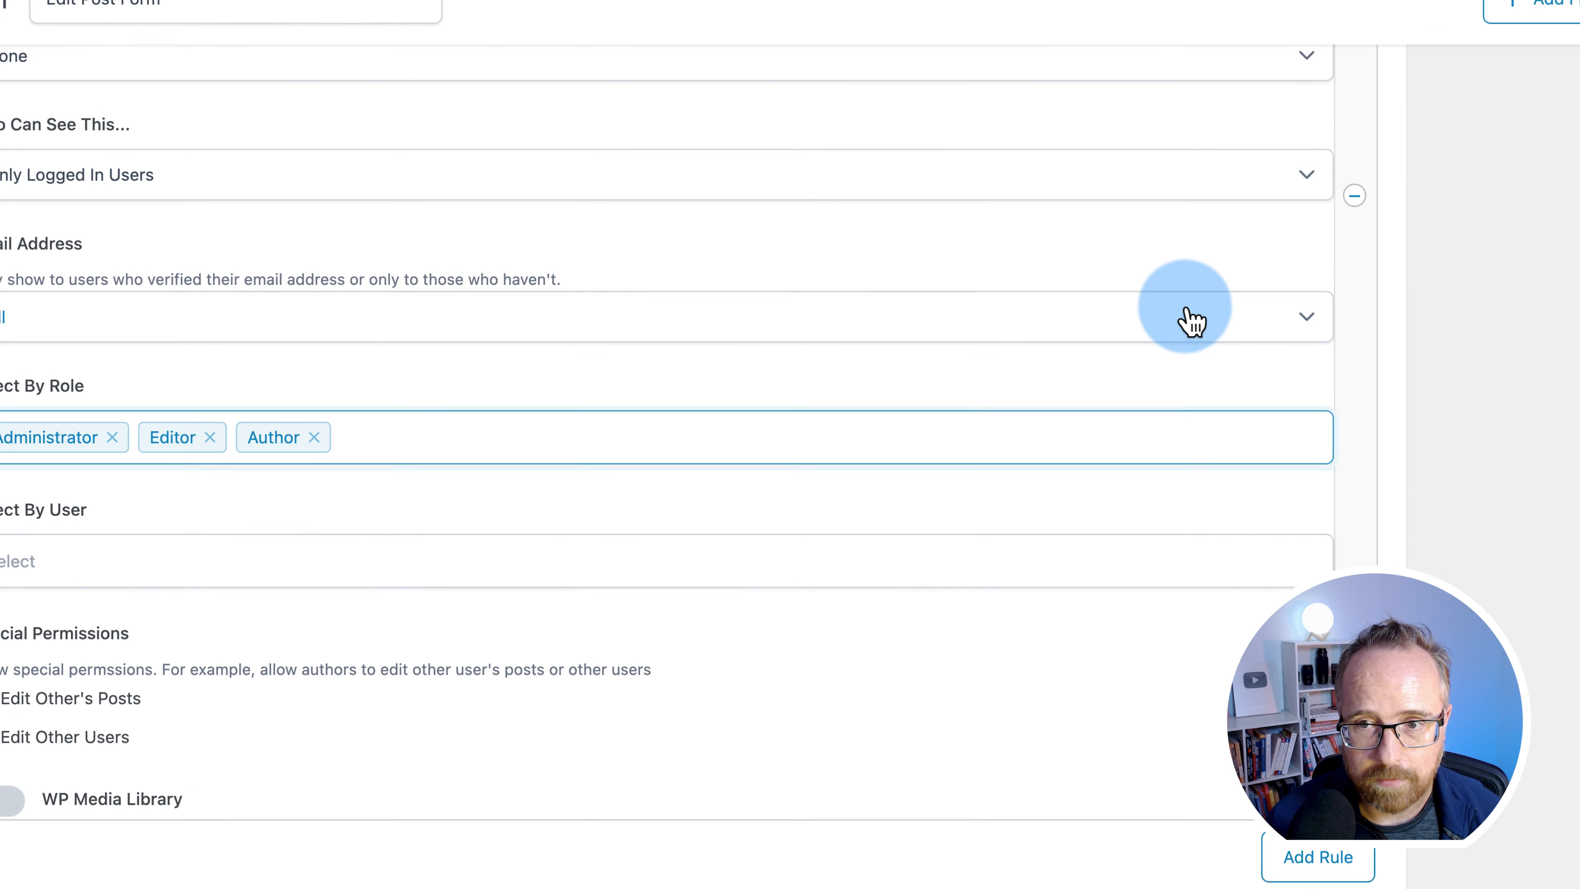
- Save the Edit Post Form changes and open the Create A New Post page
left_click(1512, 42)
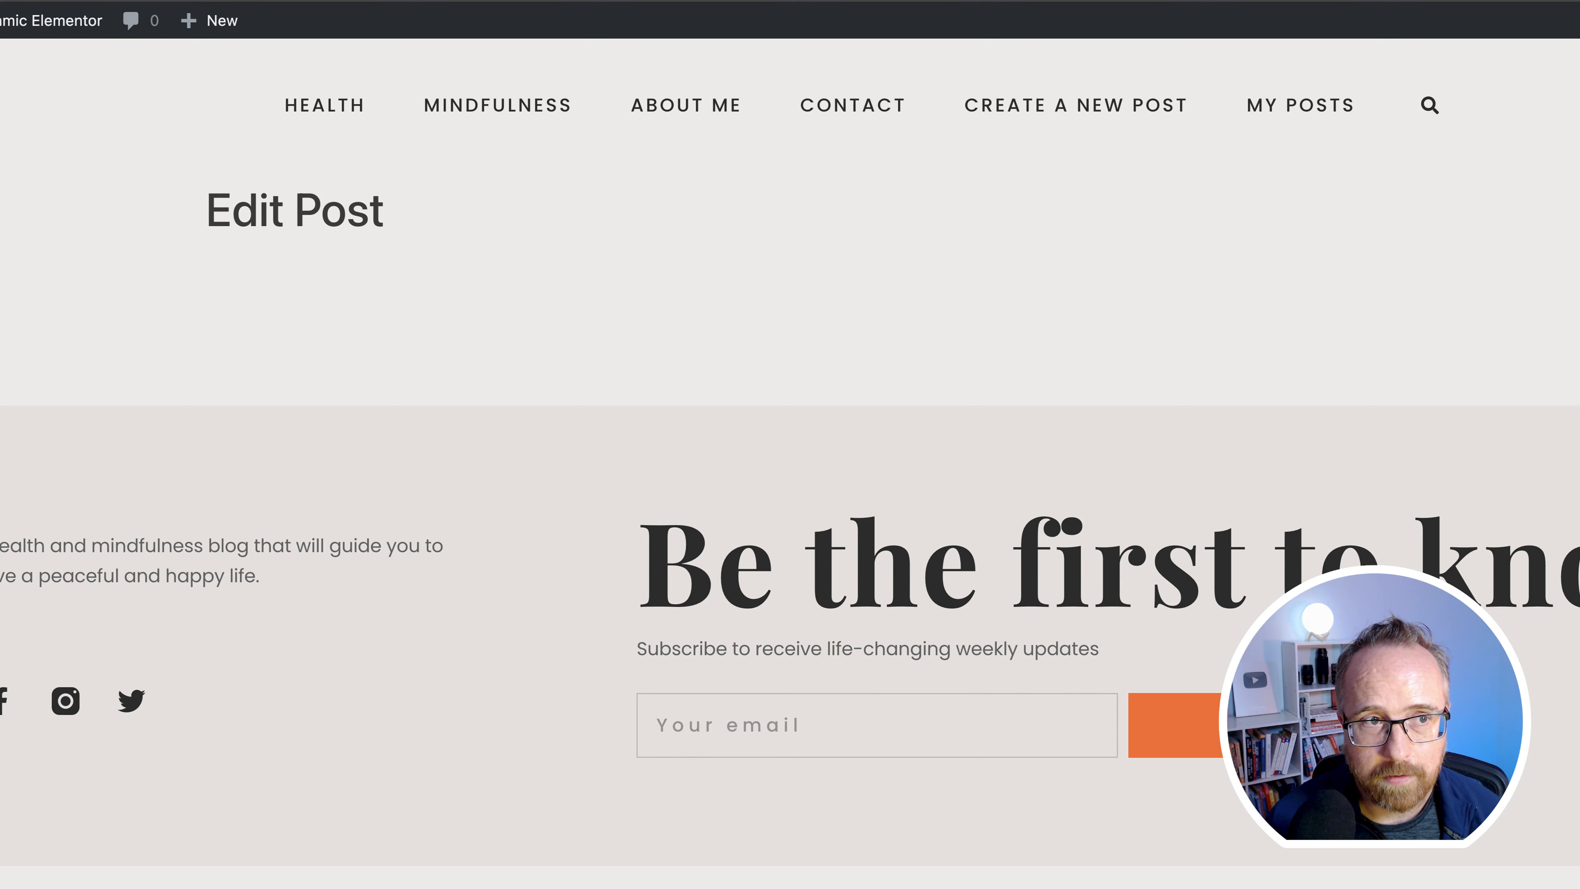
scroll(163, 439, "down", 15)
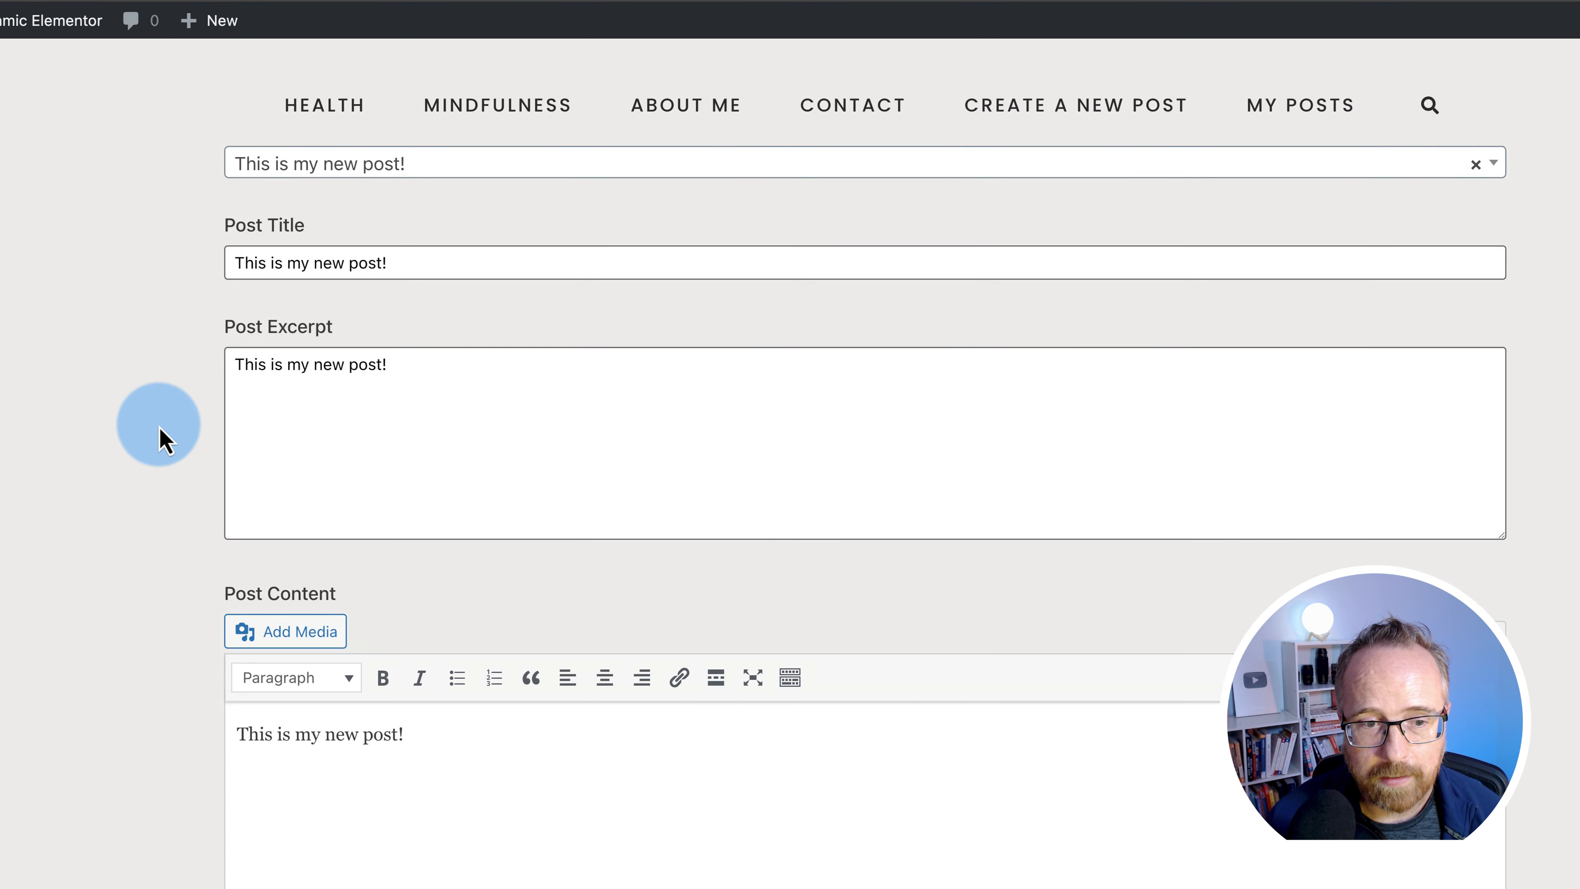
scroll(161, 439, "down", 8)
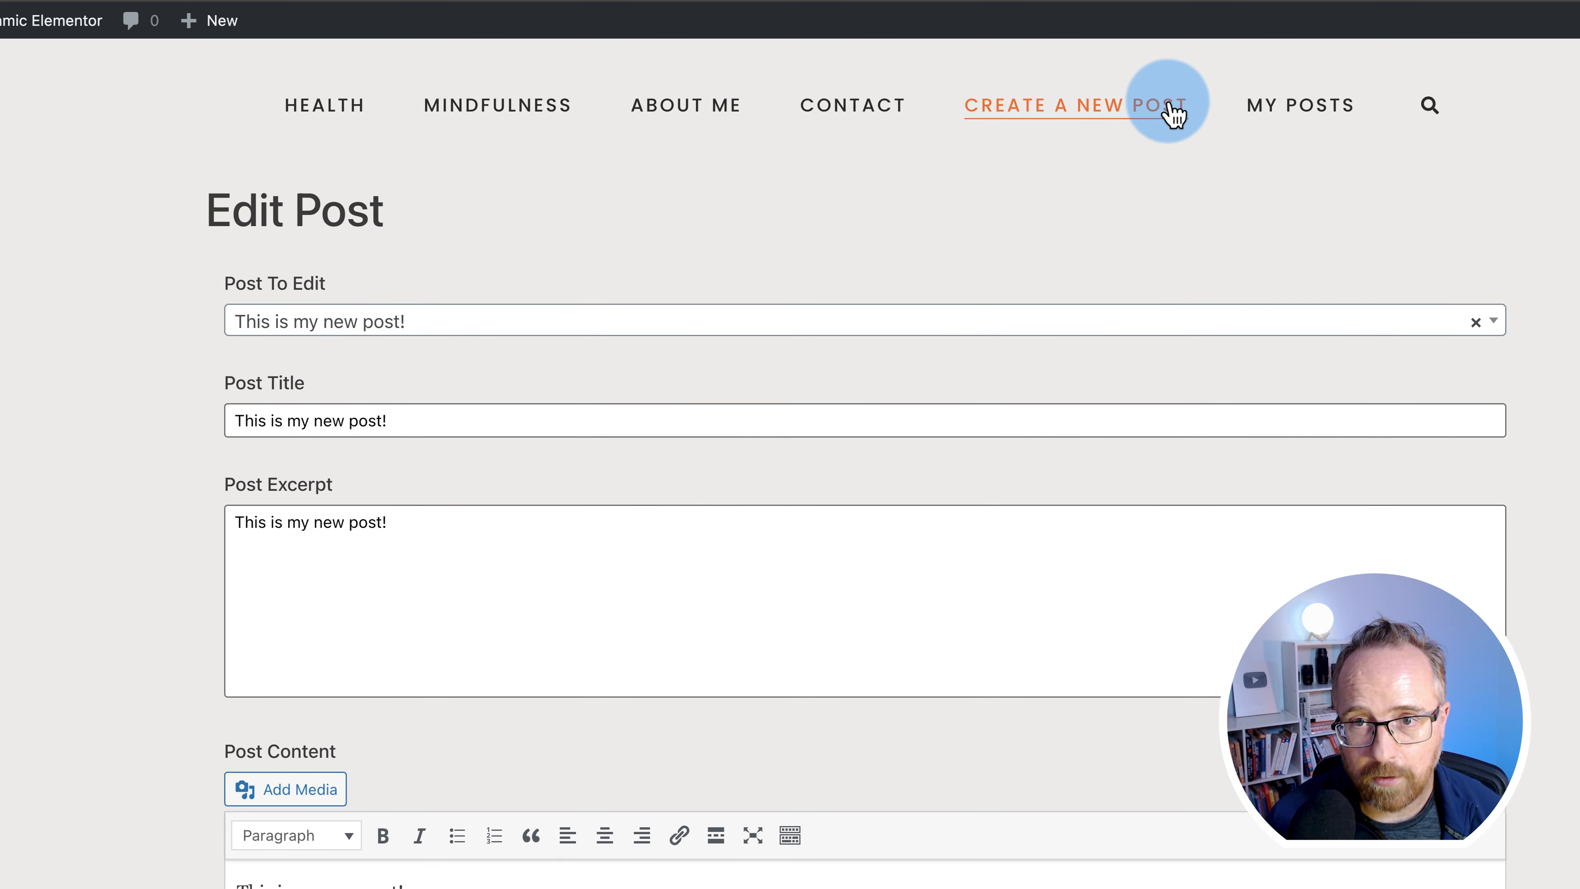
left_click(1161, 115)
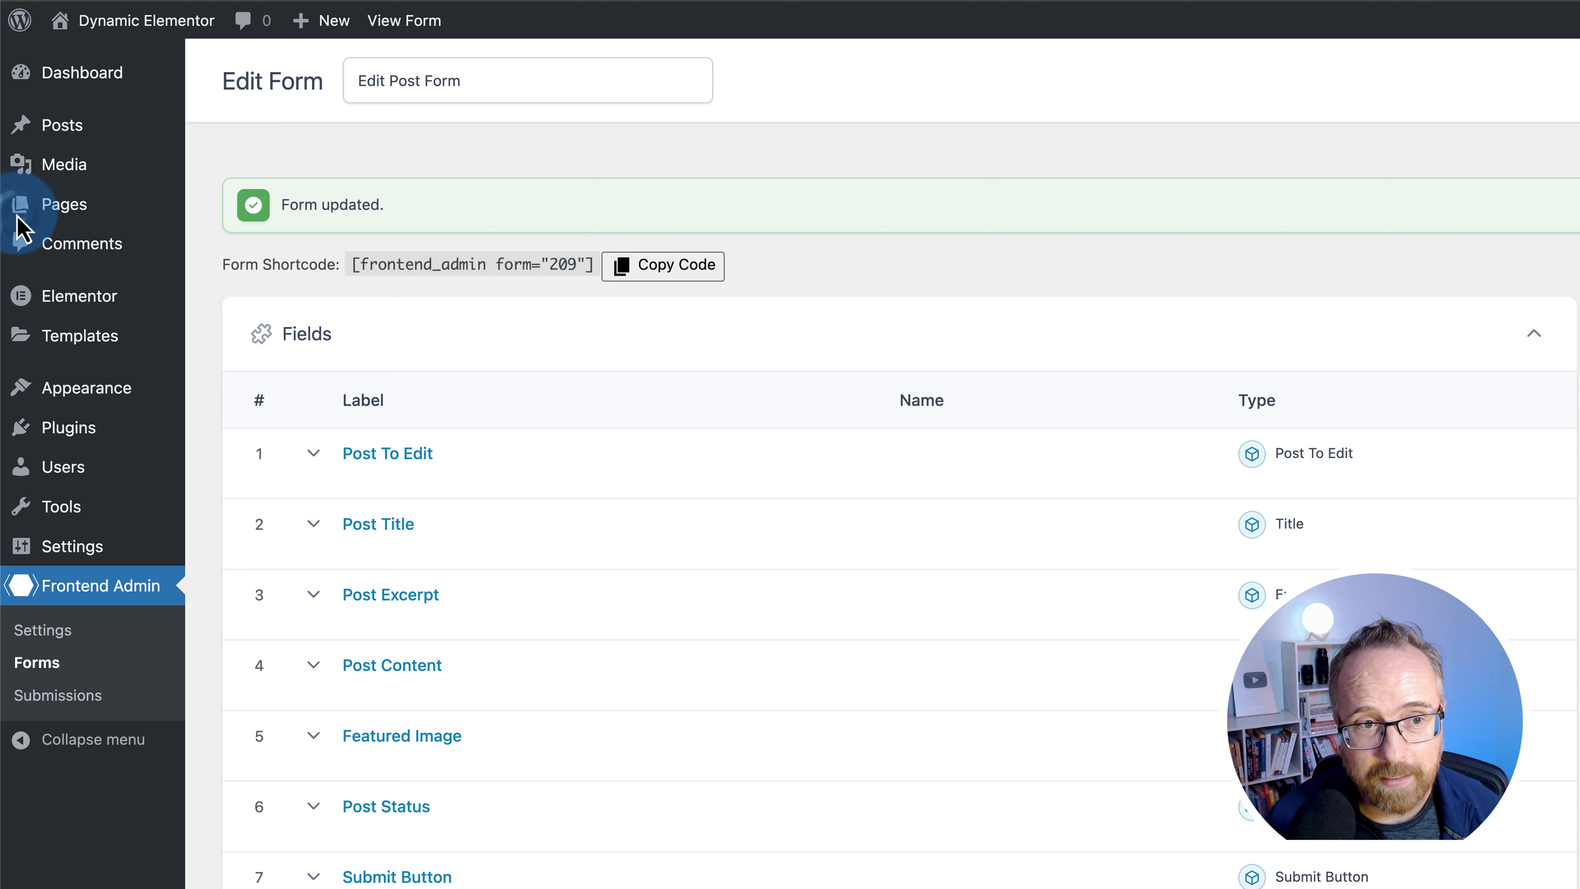
- Open the New Post Form from the forms list and show its permission settings
left_click(37, 662)
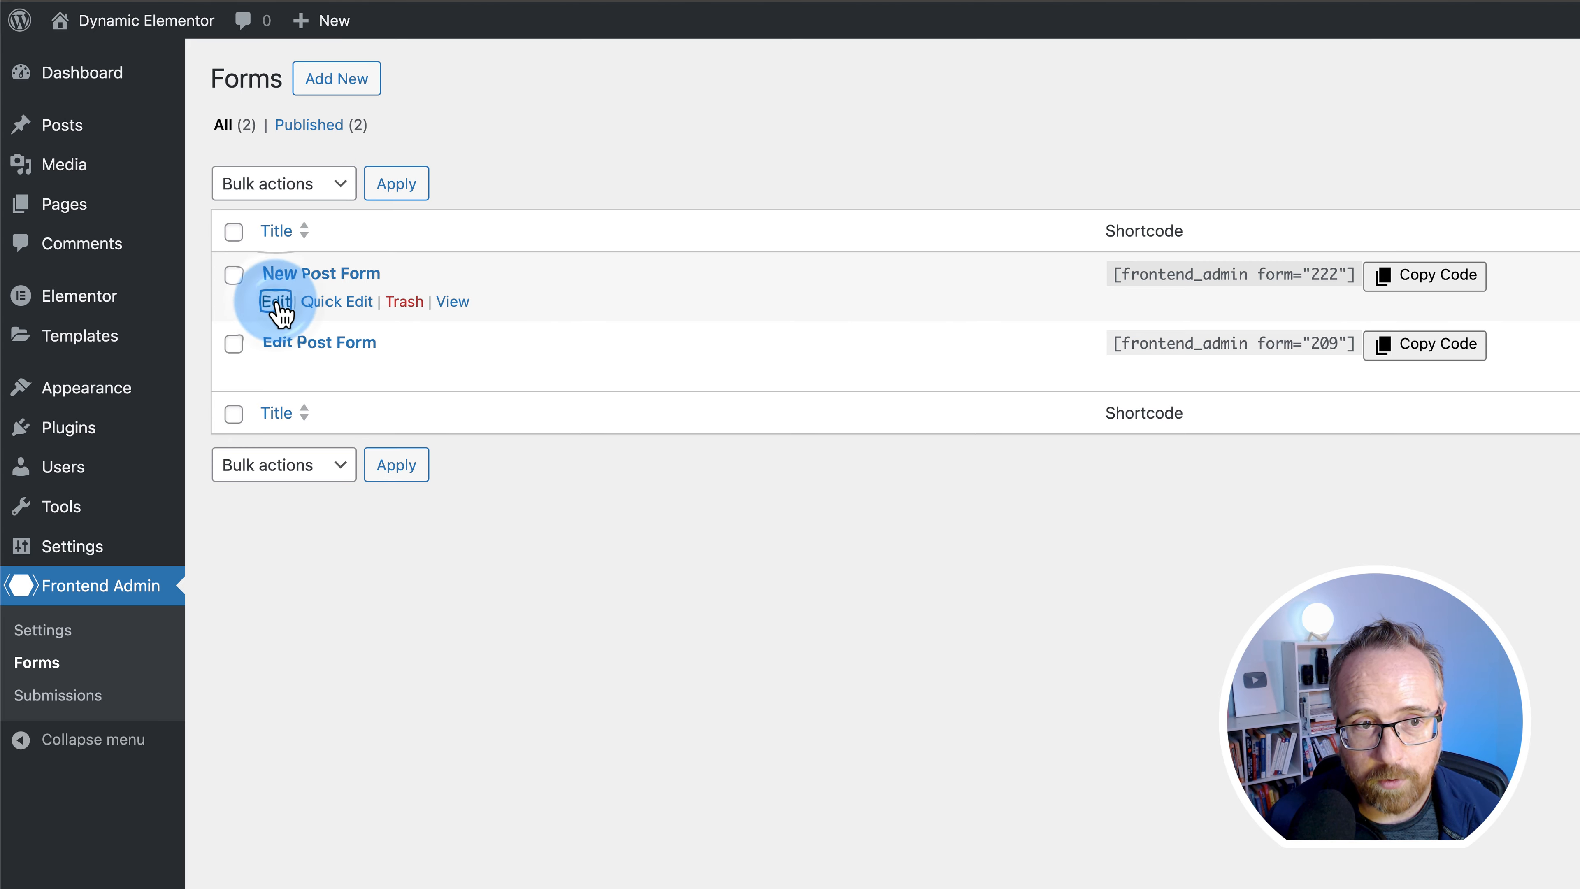
left_click(281, 311)
scroll(279, 623, "down", 10)
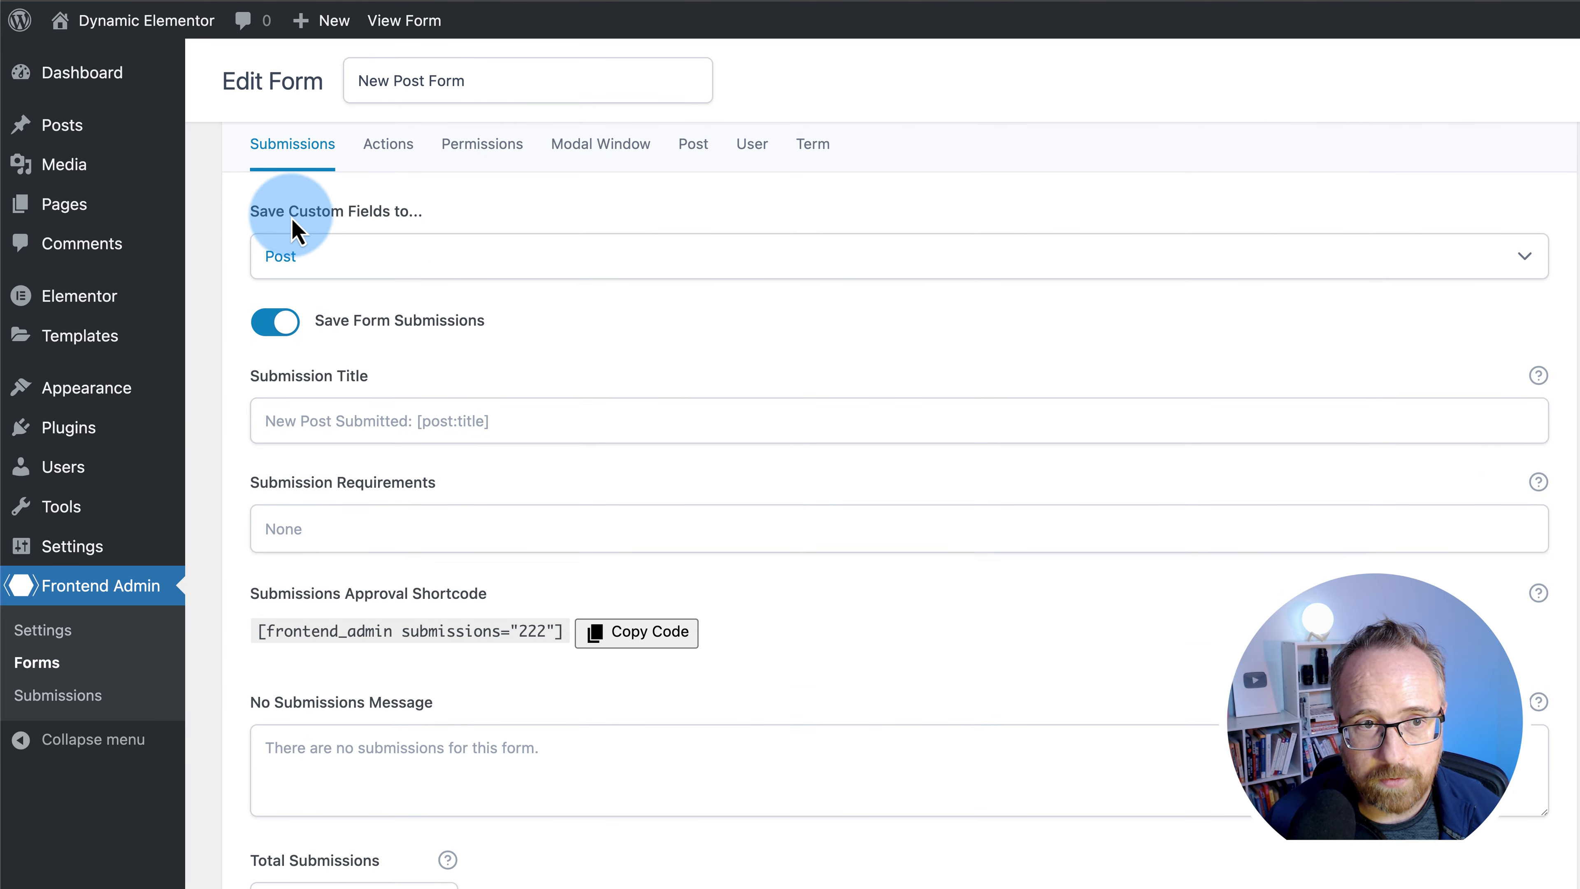
scroll(324, 218, "up", 3)
left_click(494, 257)
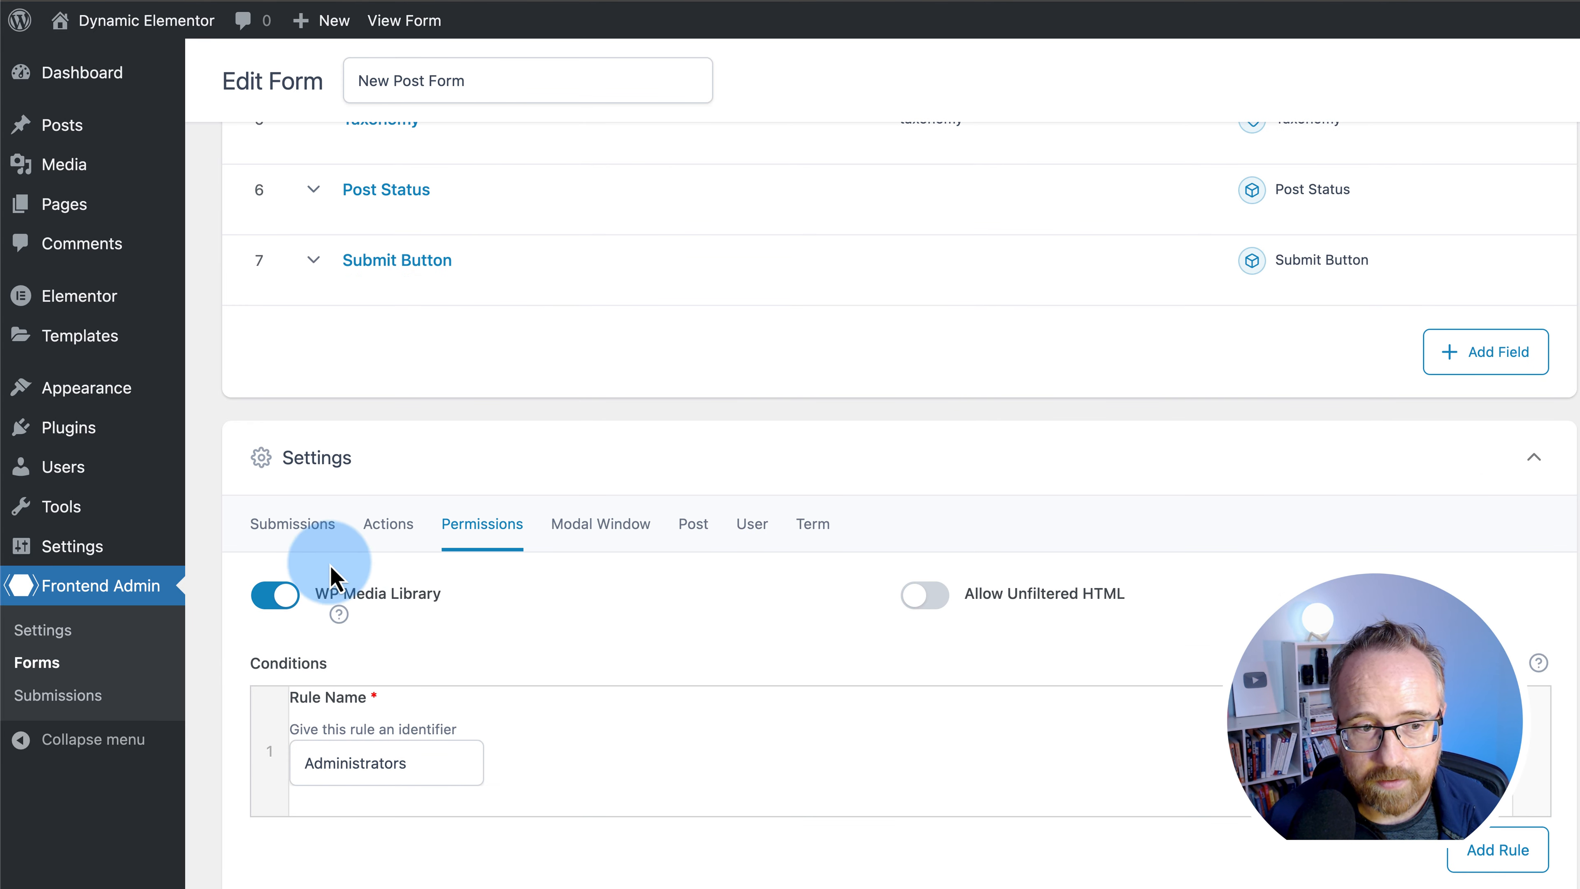
- Add Editor and Author to the first role-based permission rule, save, then view My Posts
left_click(275, 696)
scroll(275, 696, "down", 15)
left_click(468, 495)
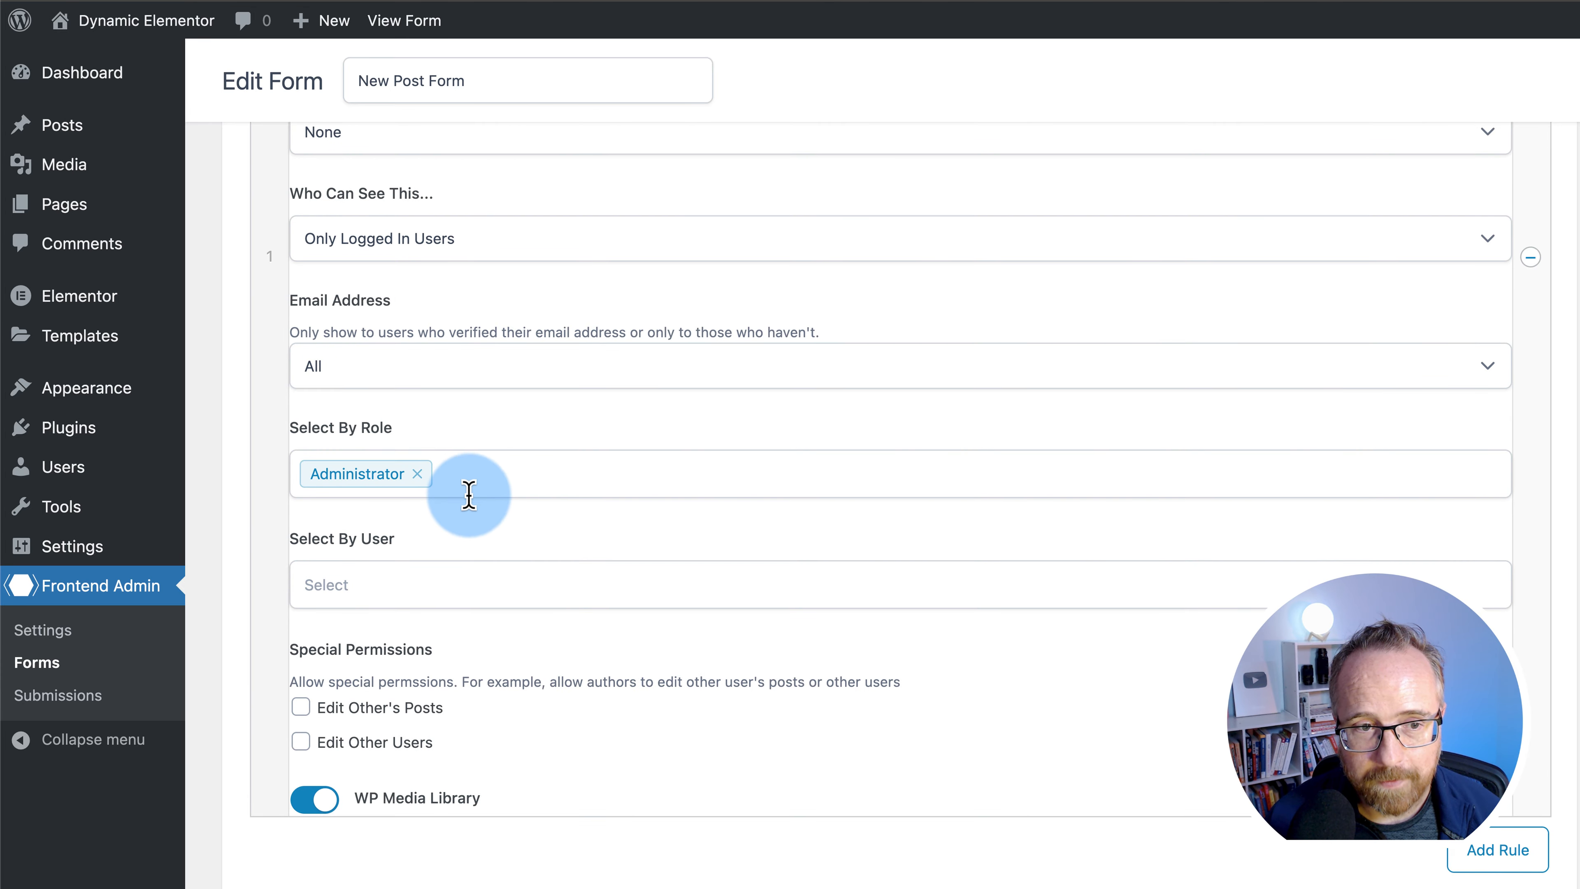
left_click(392, 548)
left_click(522, 494)
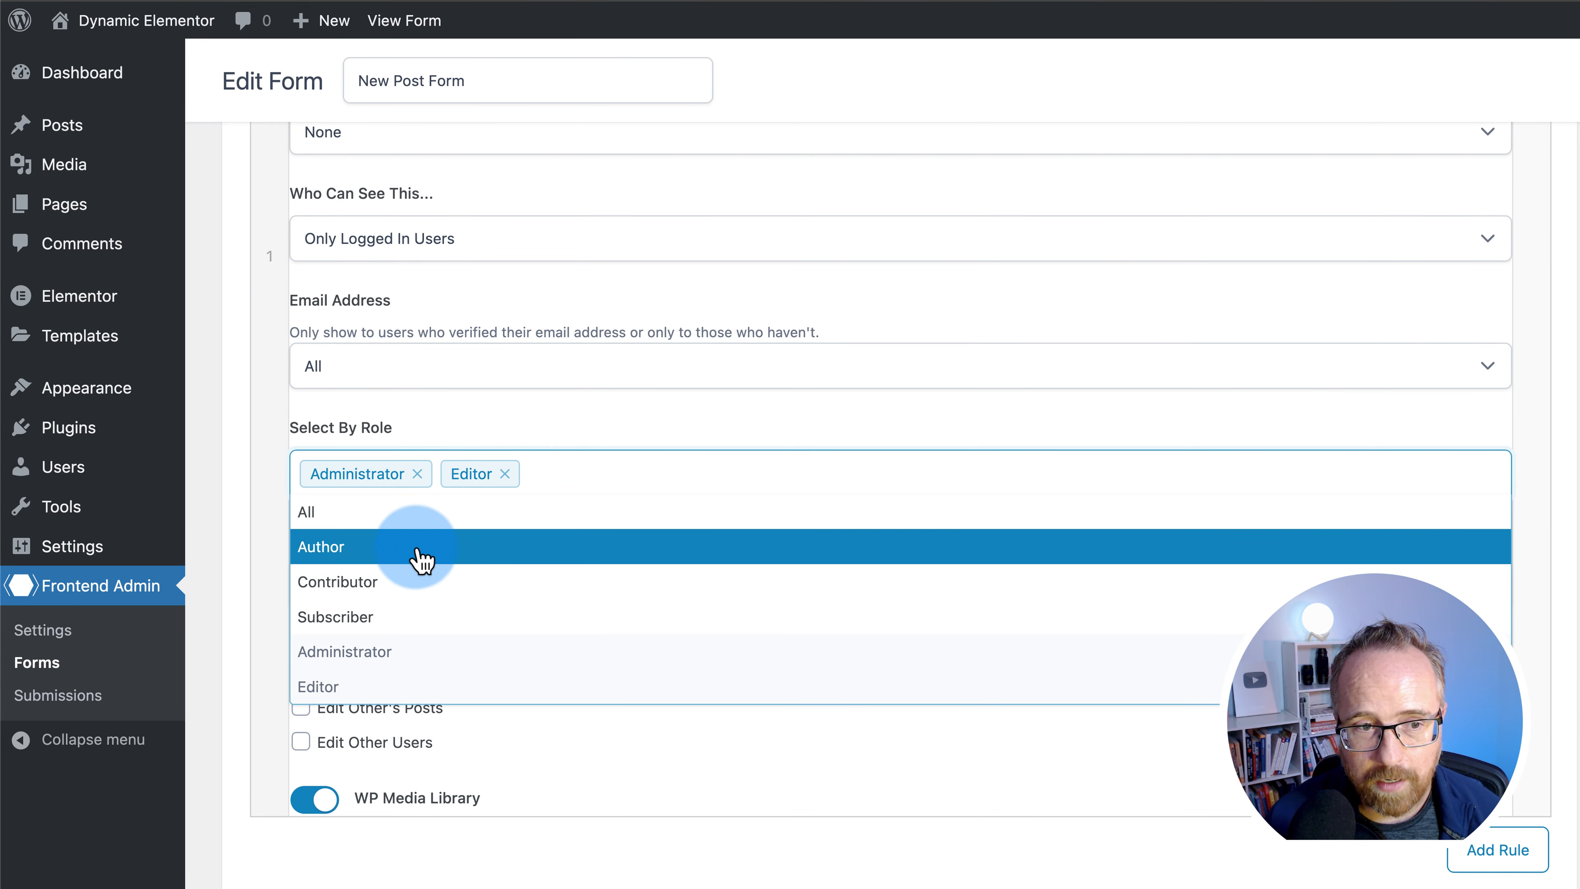
left_click(421, 560)
left_click(1478, 84)
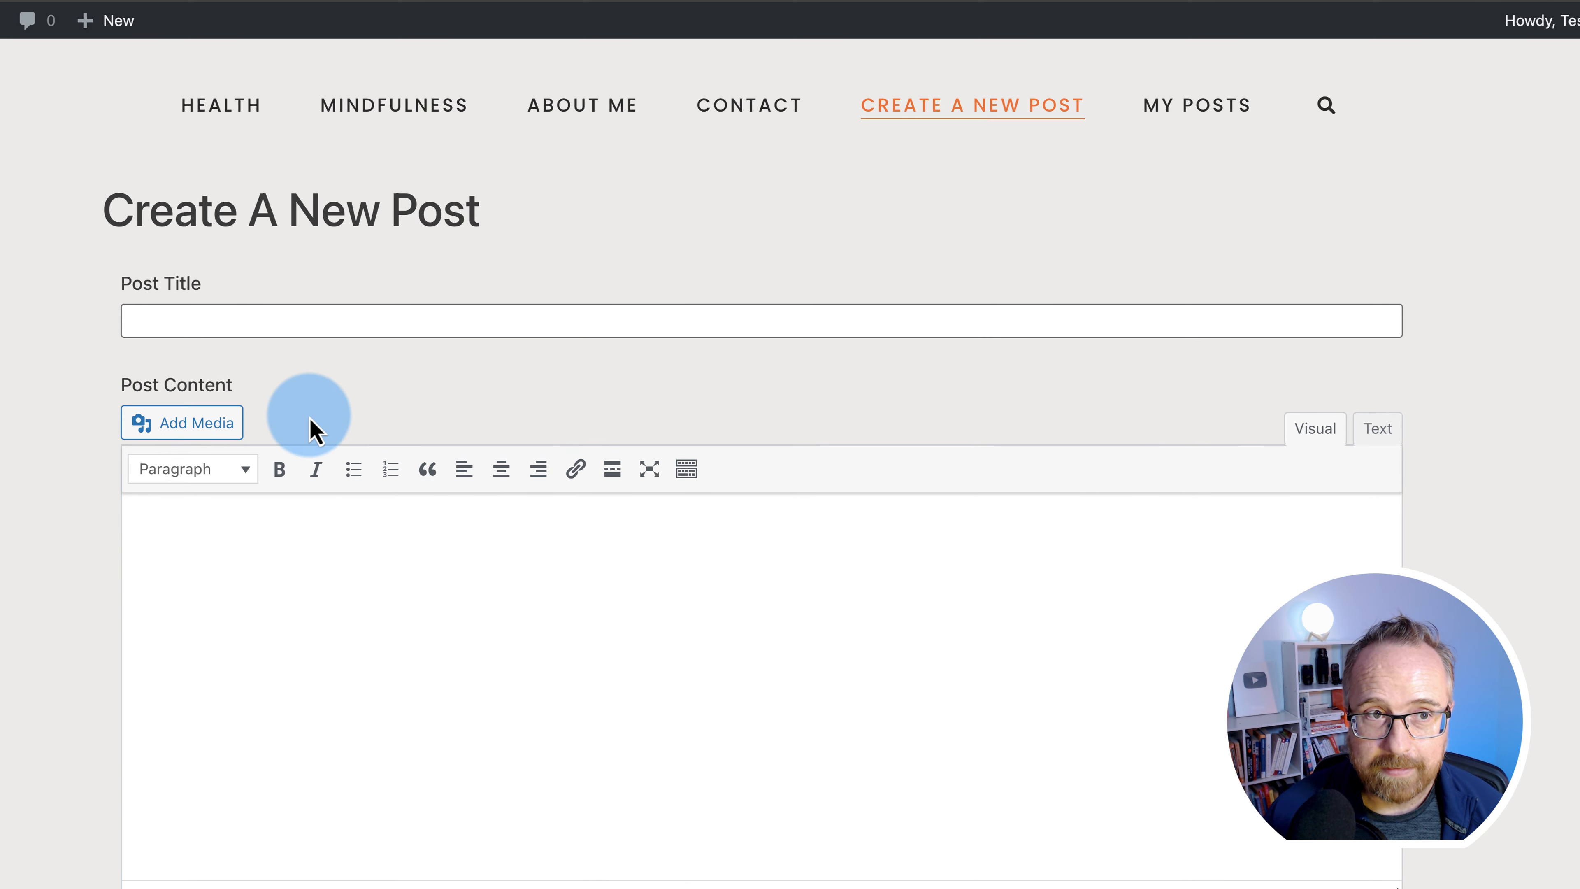
left_click(1192, 115)
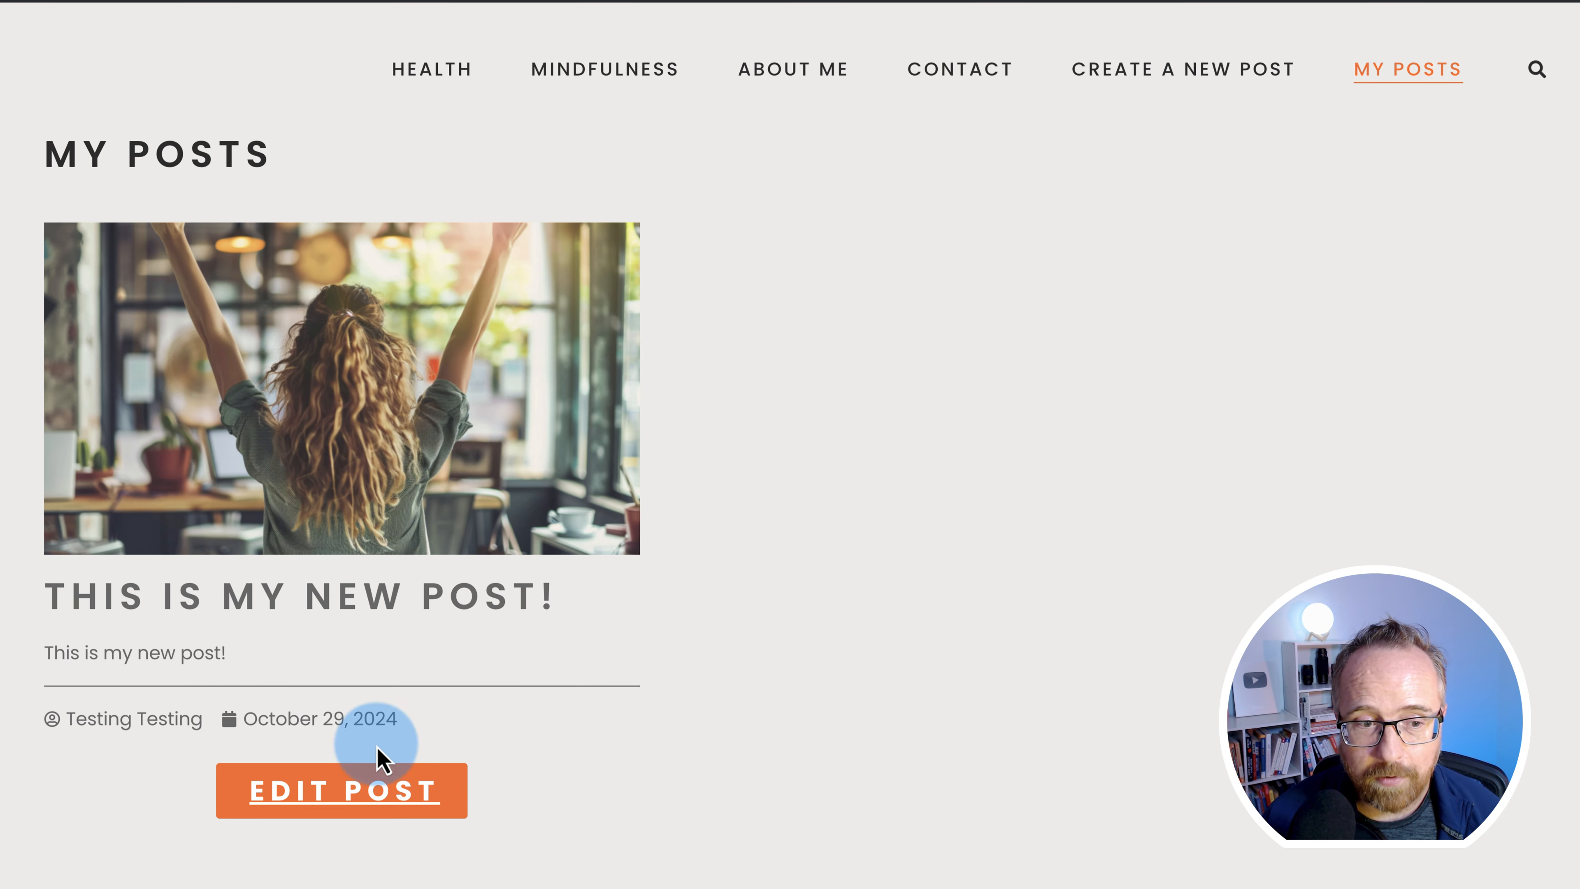
- From the post's Edit Post form, reach Uploads Privacy and save Media Uploads Privacy as Yes
left_click(367, 787)
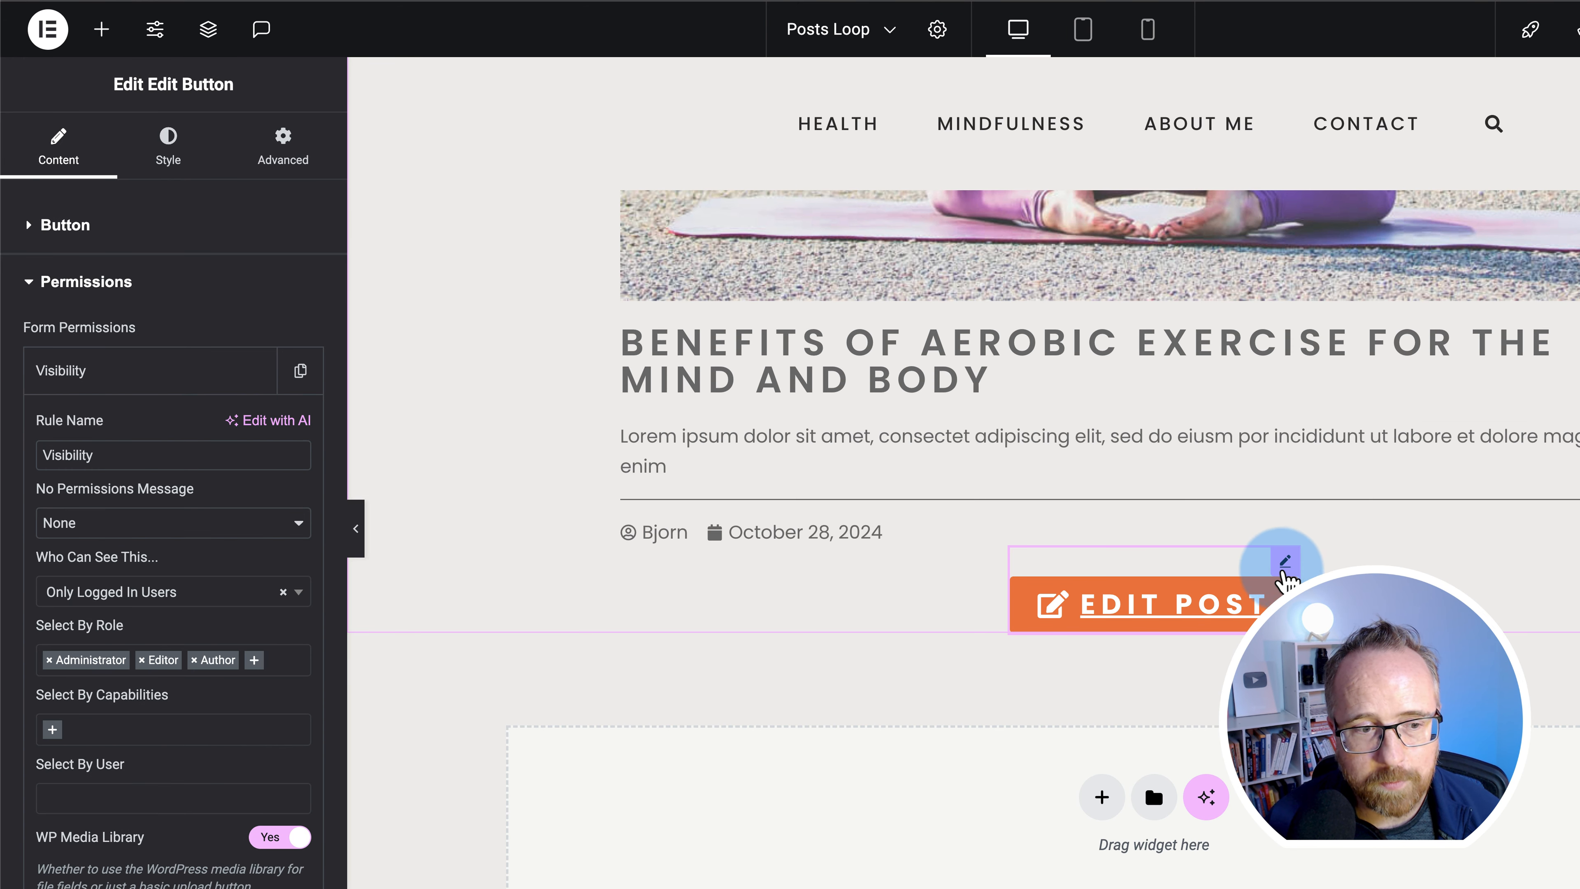
scroll(218, 758, "down", 3)
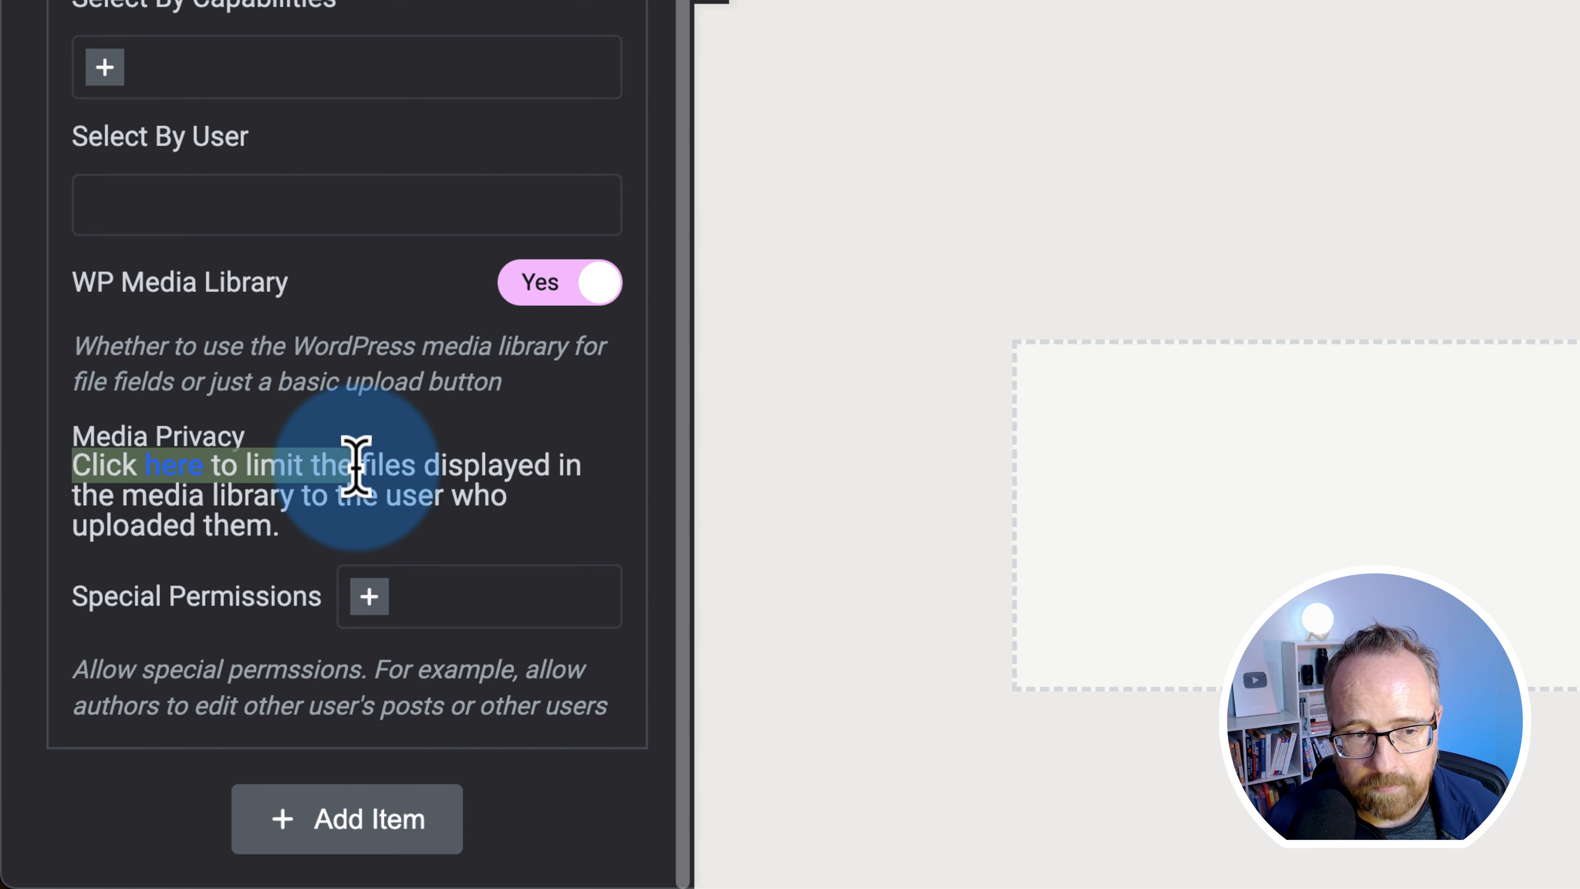
left_click(173, 478)
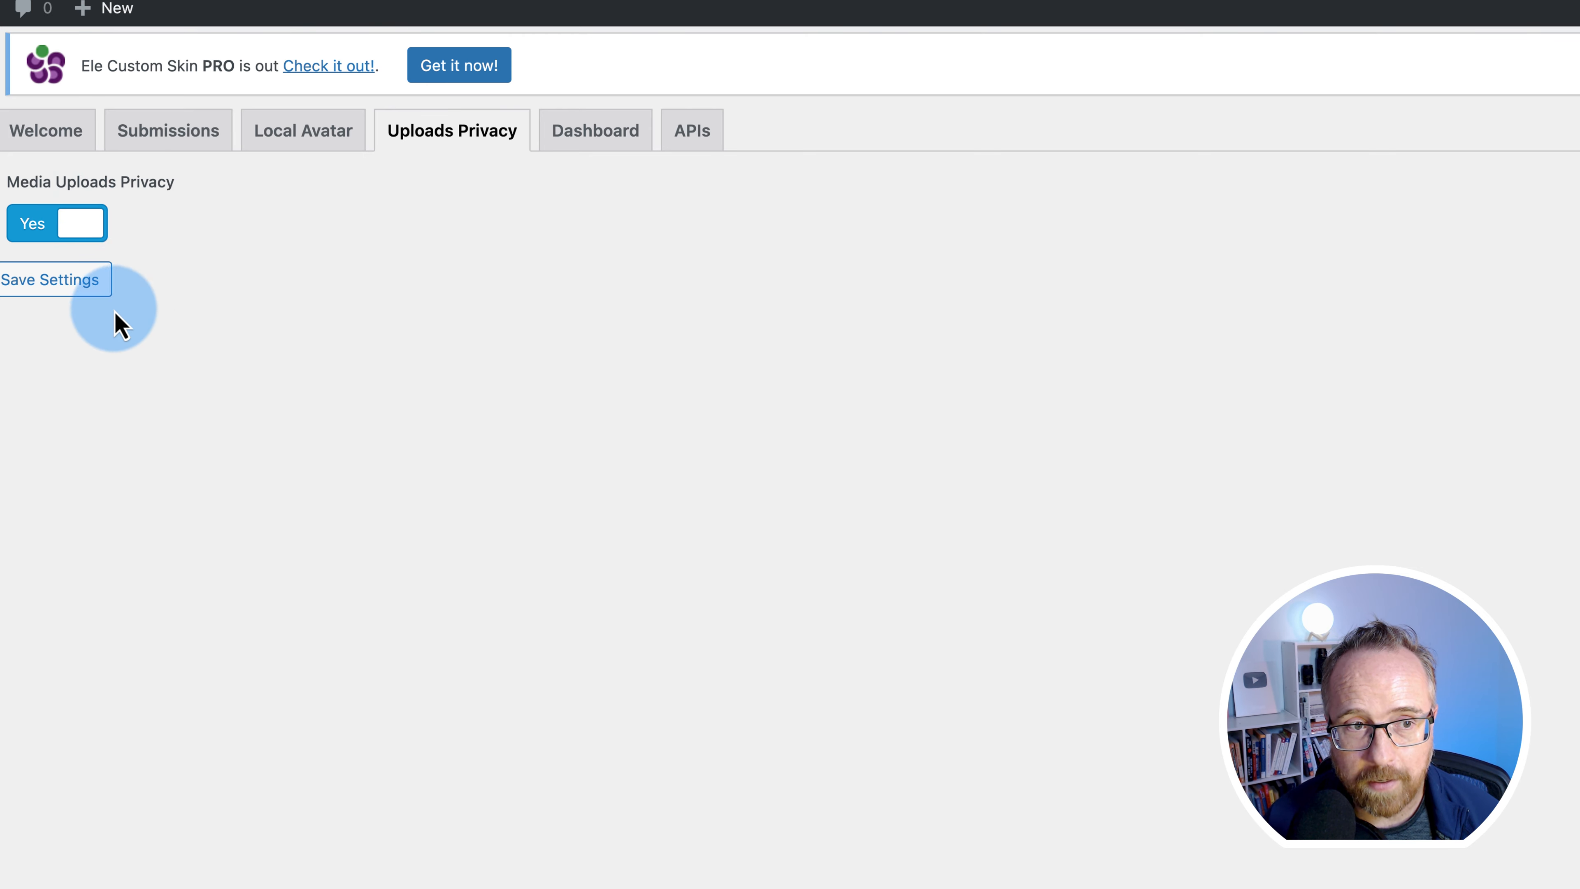
left_click(68, 288)
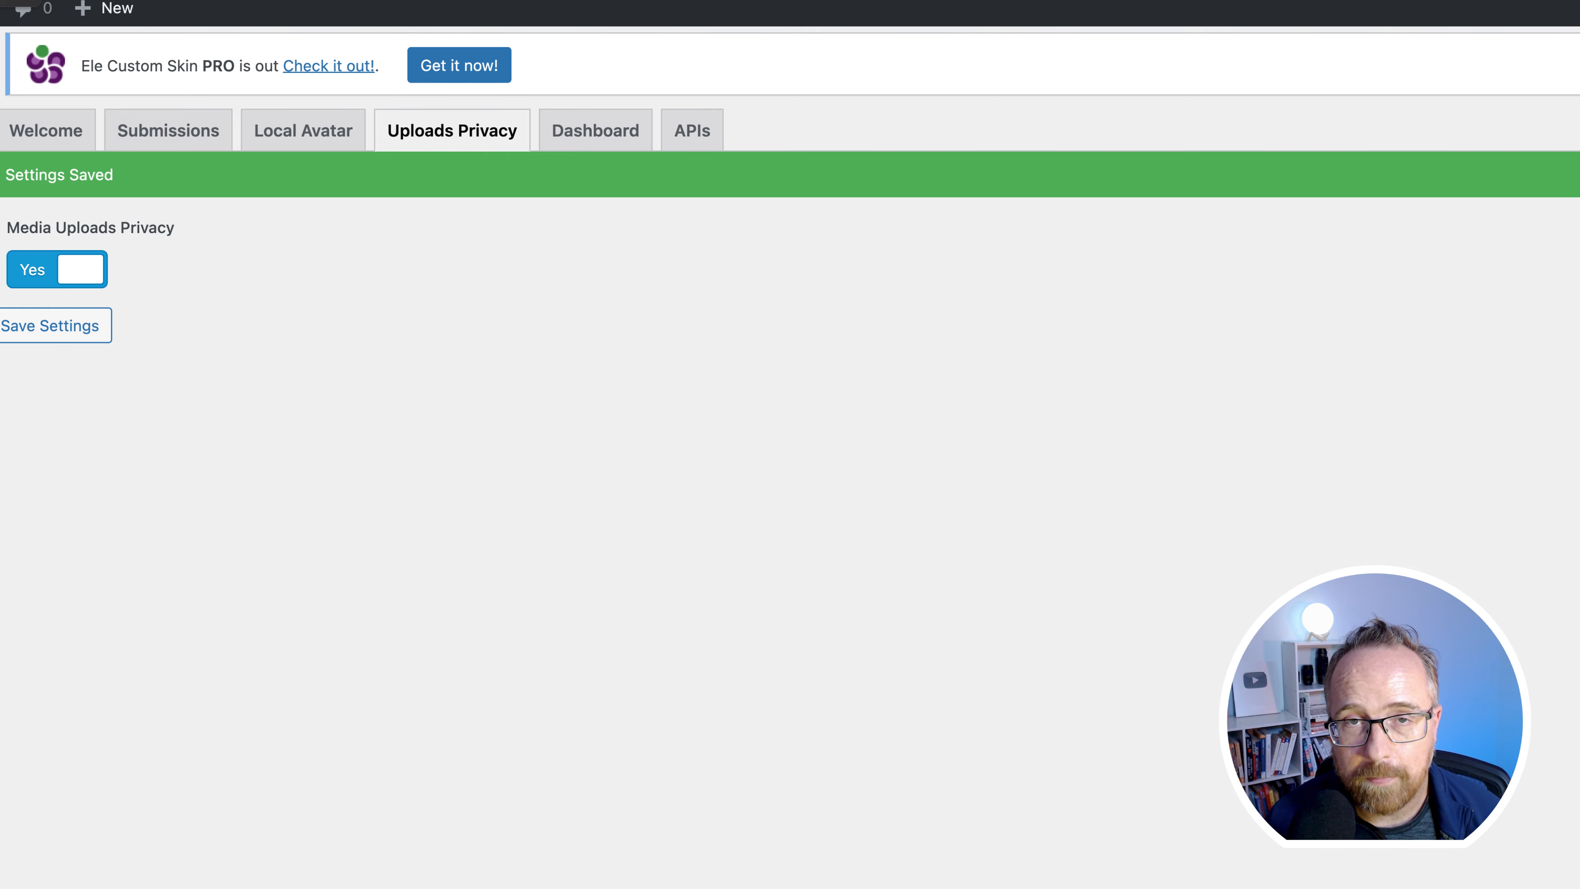
left_click(1000, 180)
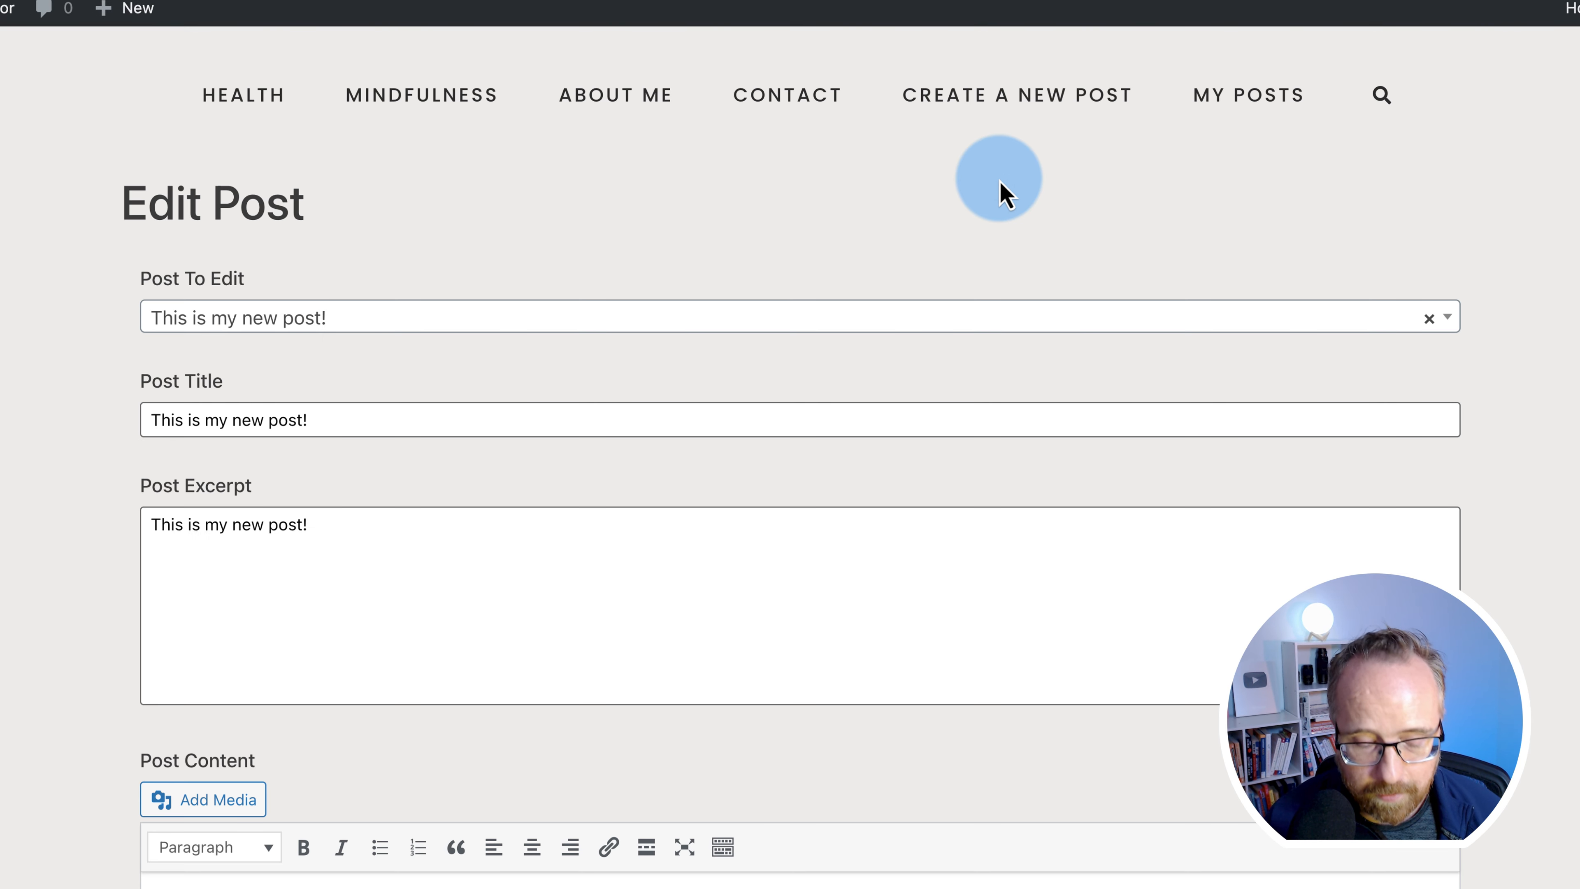
- Start a new post titled 'New Testing Post', pasting the same text into content and excerpt
left_click(1009, 99)
left_click(246, 314)
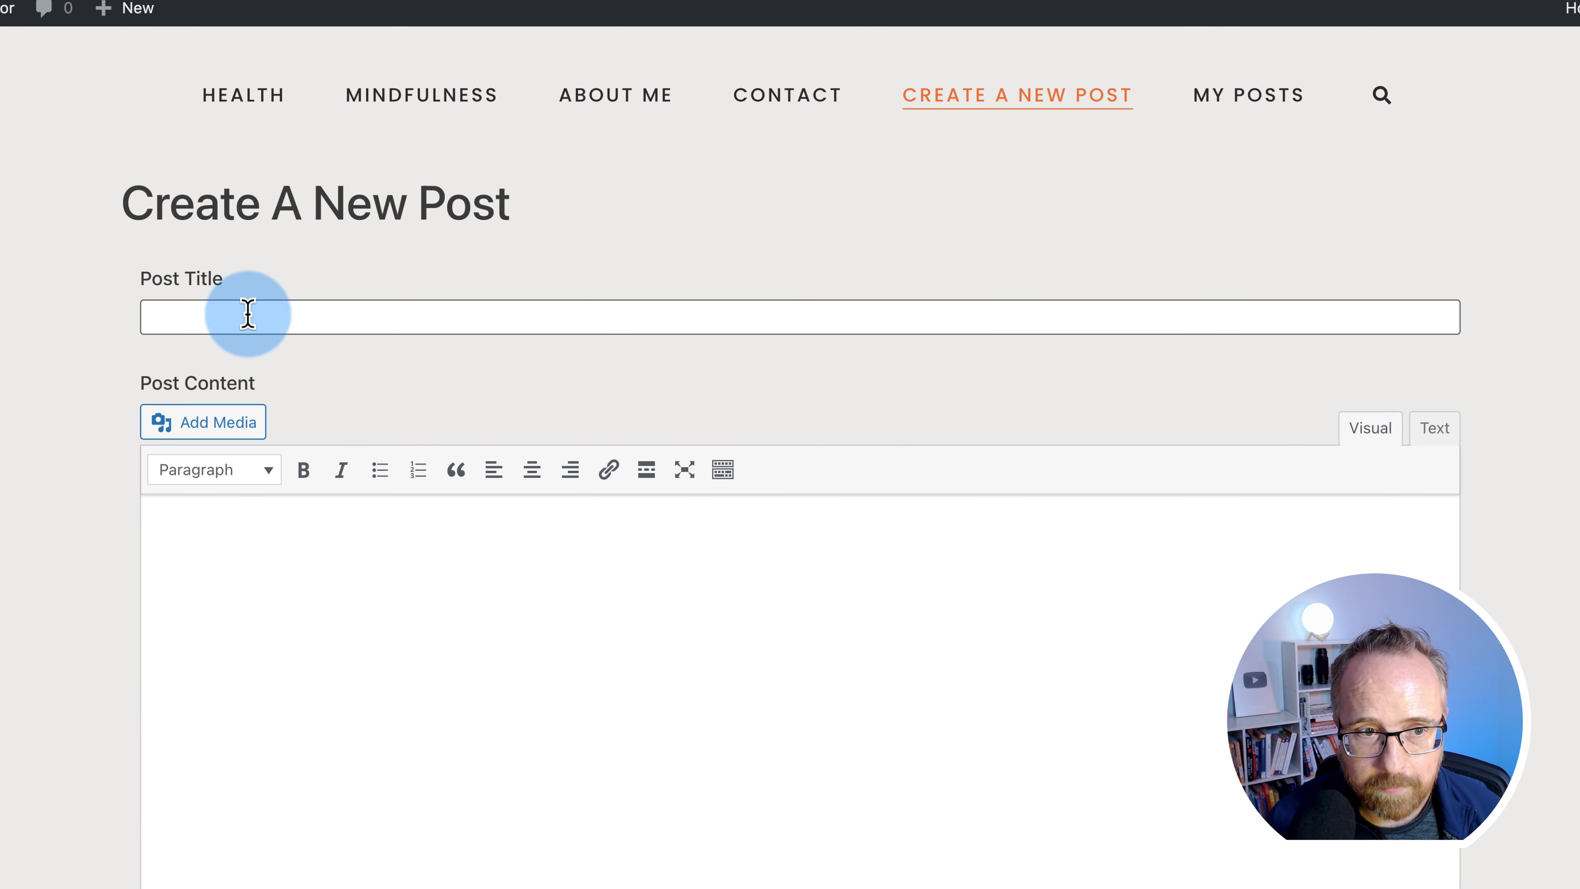
type("New Testing Post")
left_click(141, 607)
type("New Testing Post")
scroll(95, 645, "down", 10)
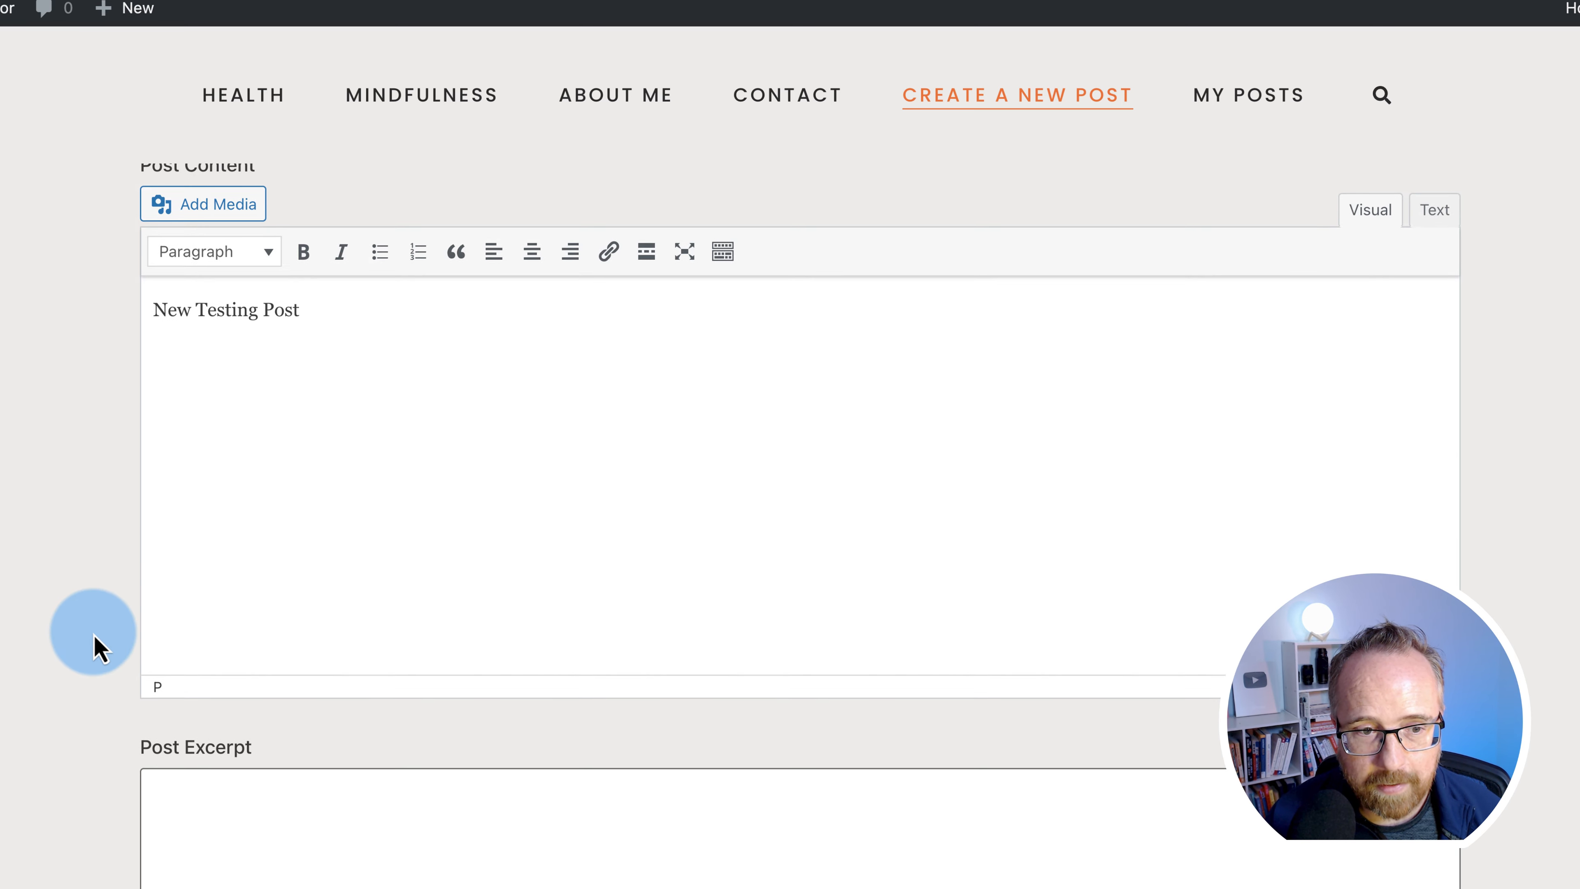
left_click(247, 363)
type("New Testing Post")
scroll(18, 518, "down", 2)
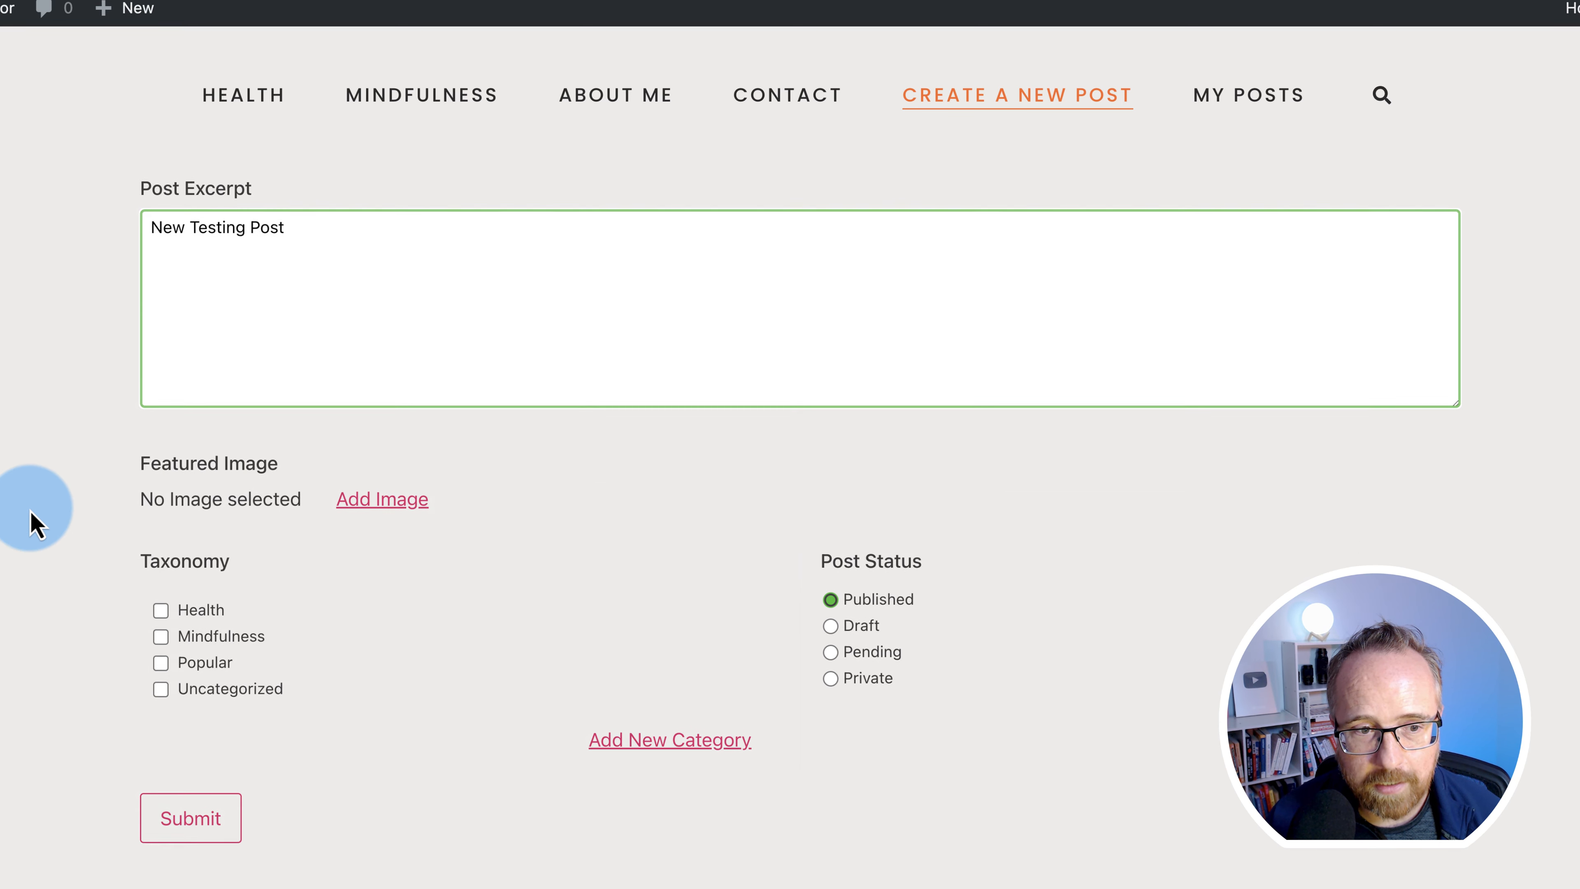
- Tick the Mindfulness and Popular categories for the post
left_click(161, 607)
left_click(161, 607)
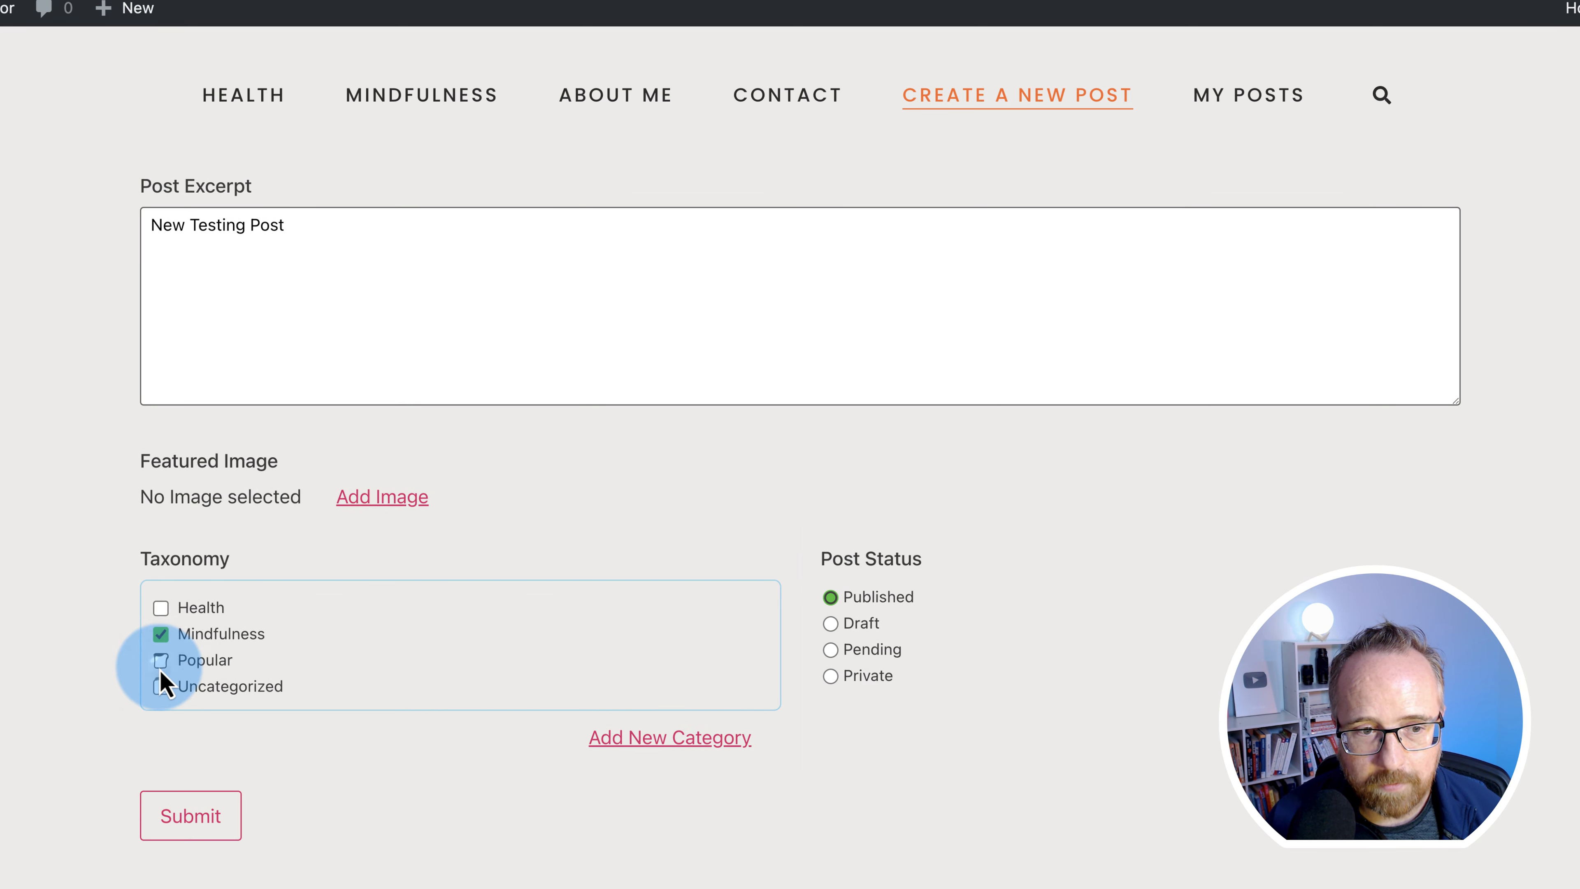
left_click(161, 659)
- Upload the mountain photo and set it as the post's featured image
left_click(385, 512)
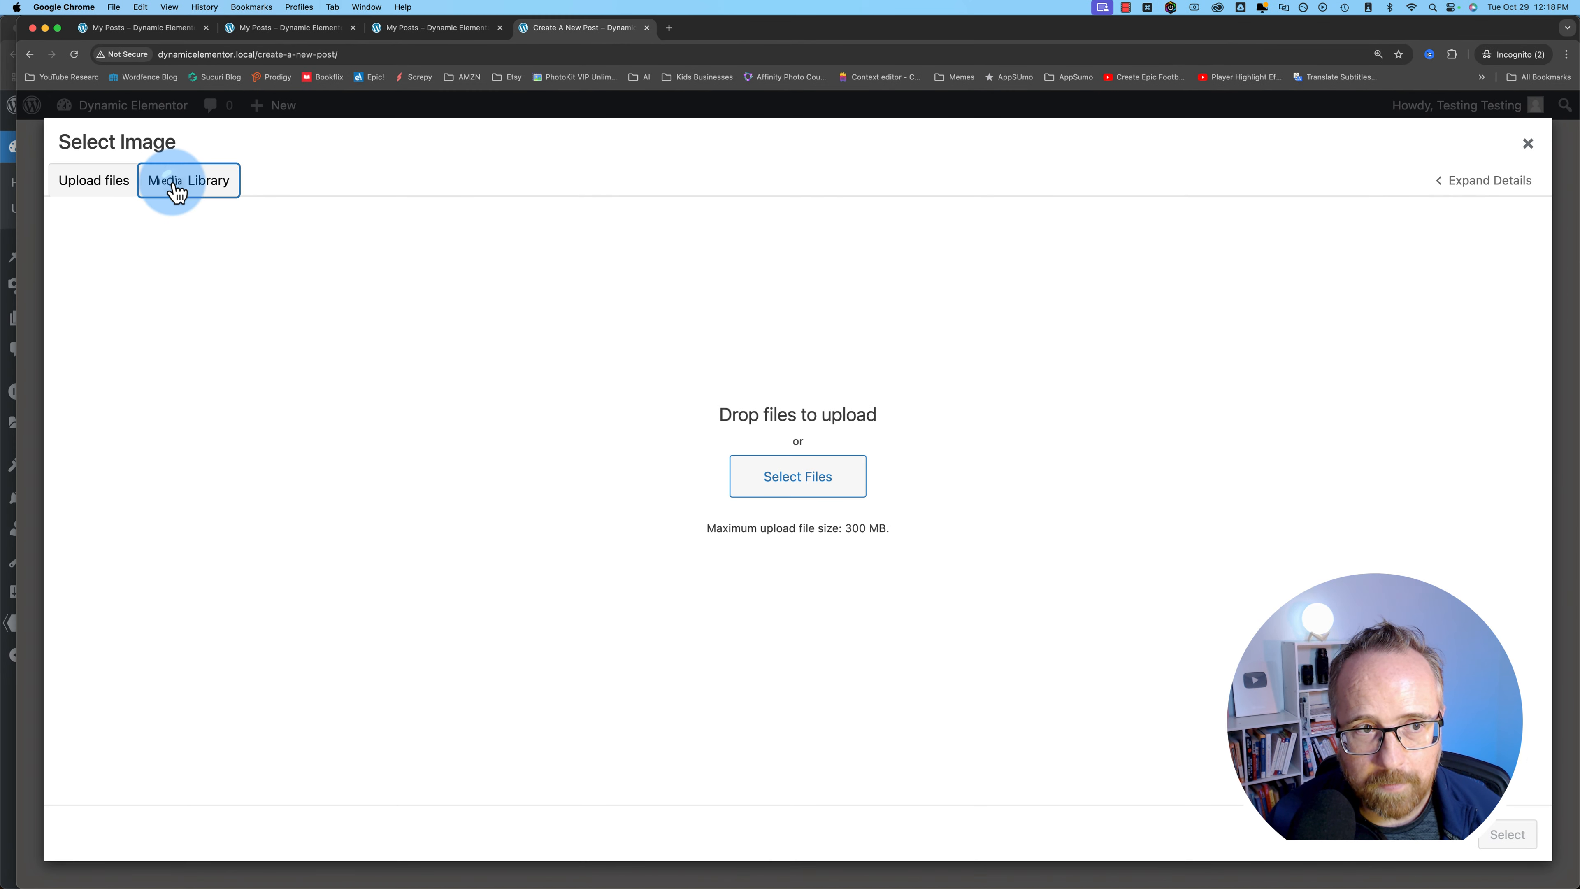
left_click(178, 187)
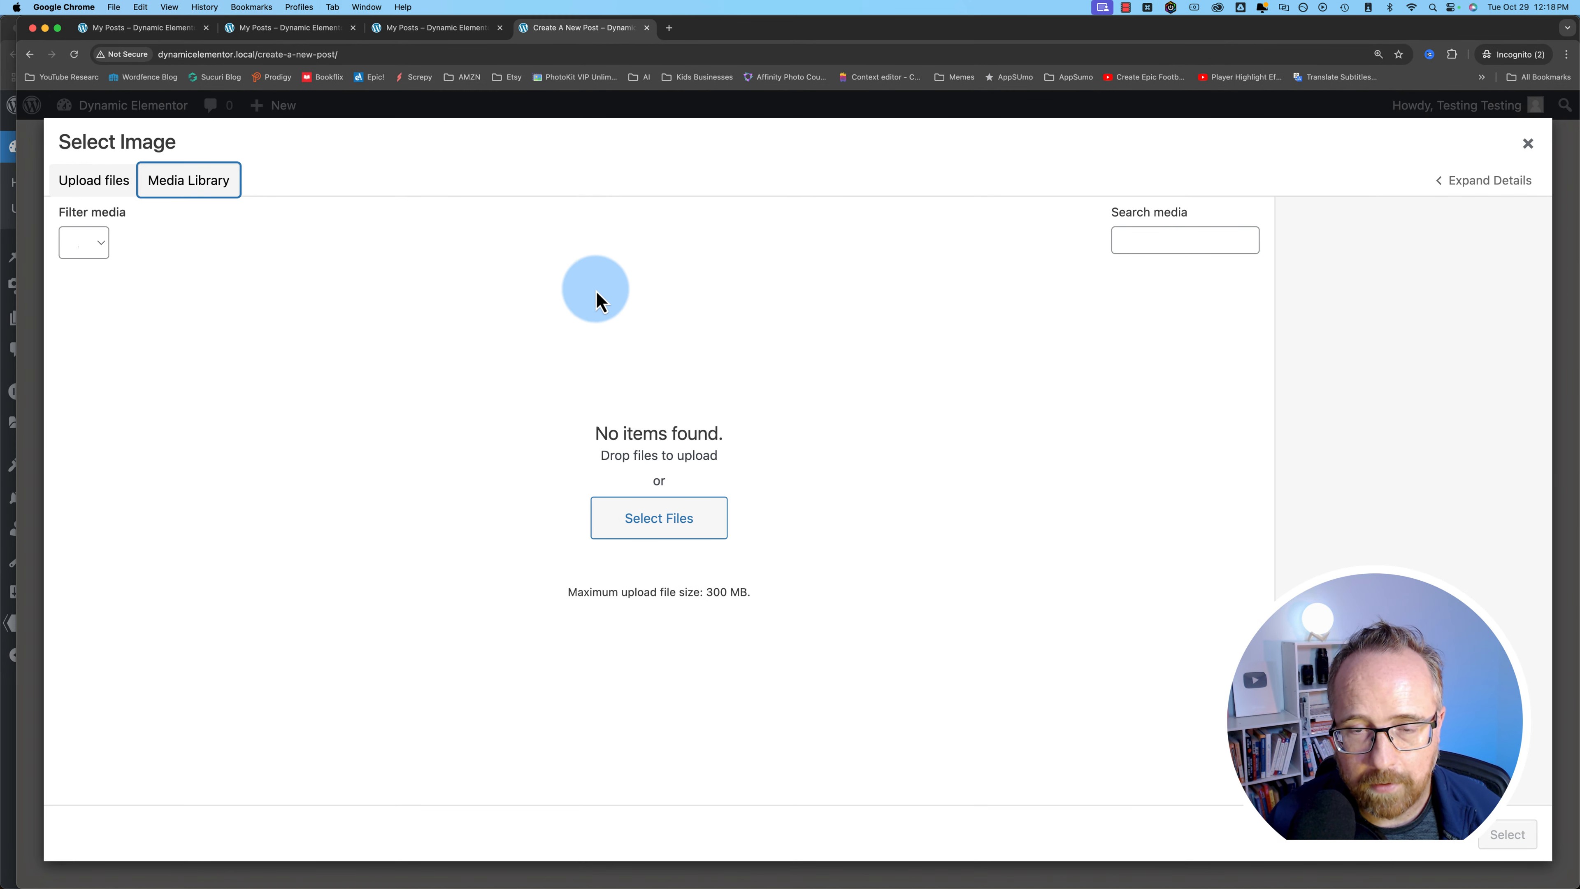
left_click(99, 186)
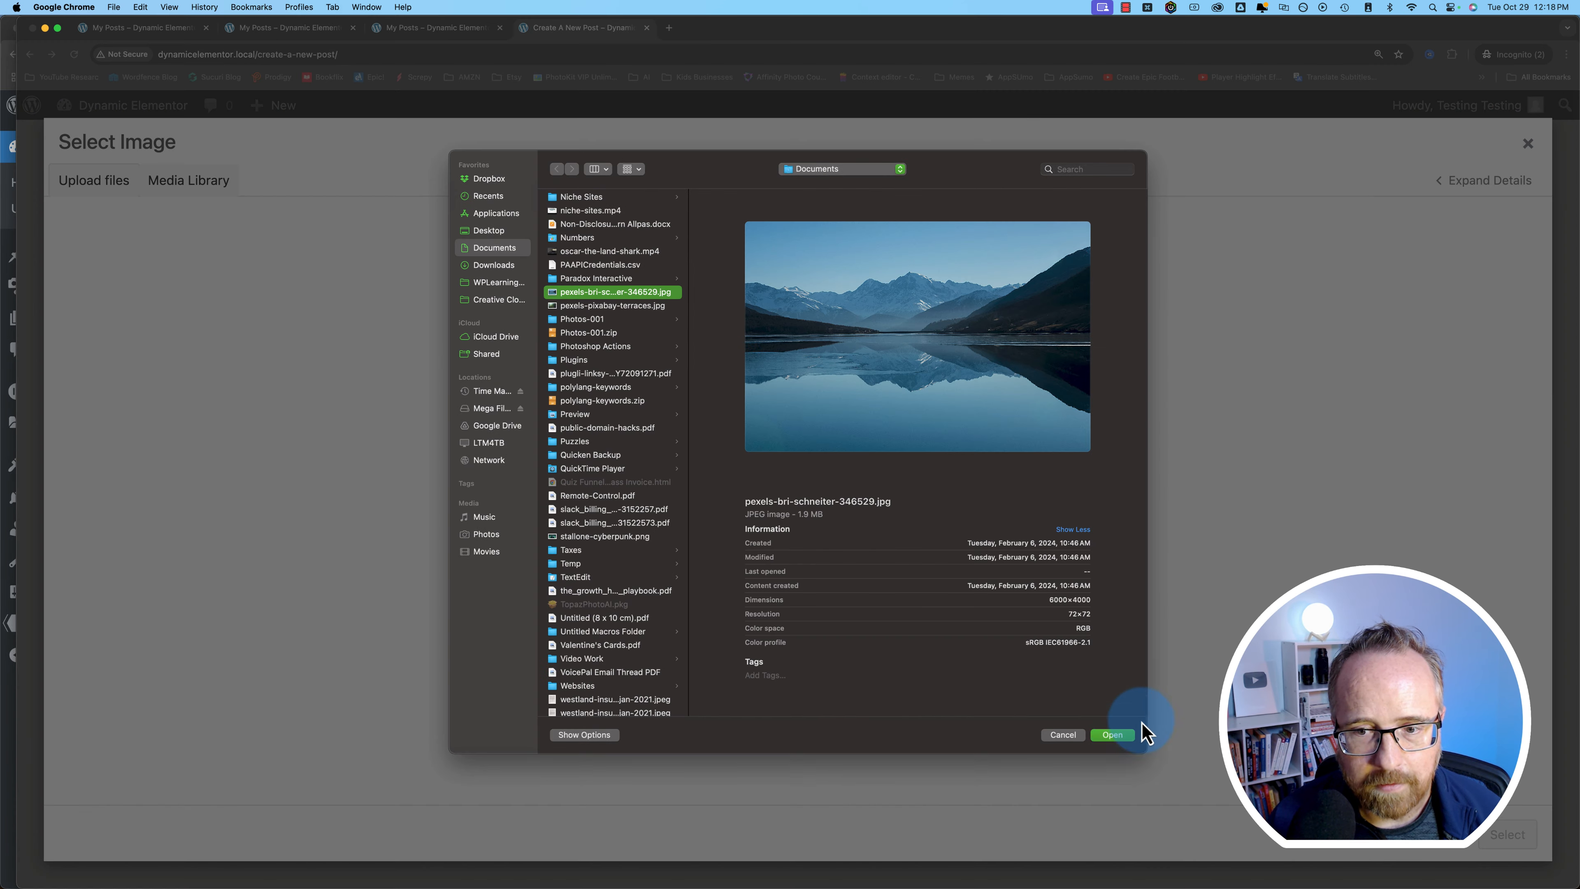
left_click(1124, 738)
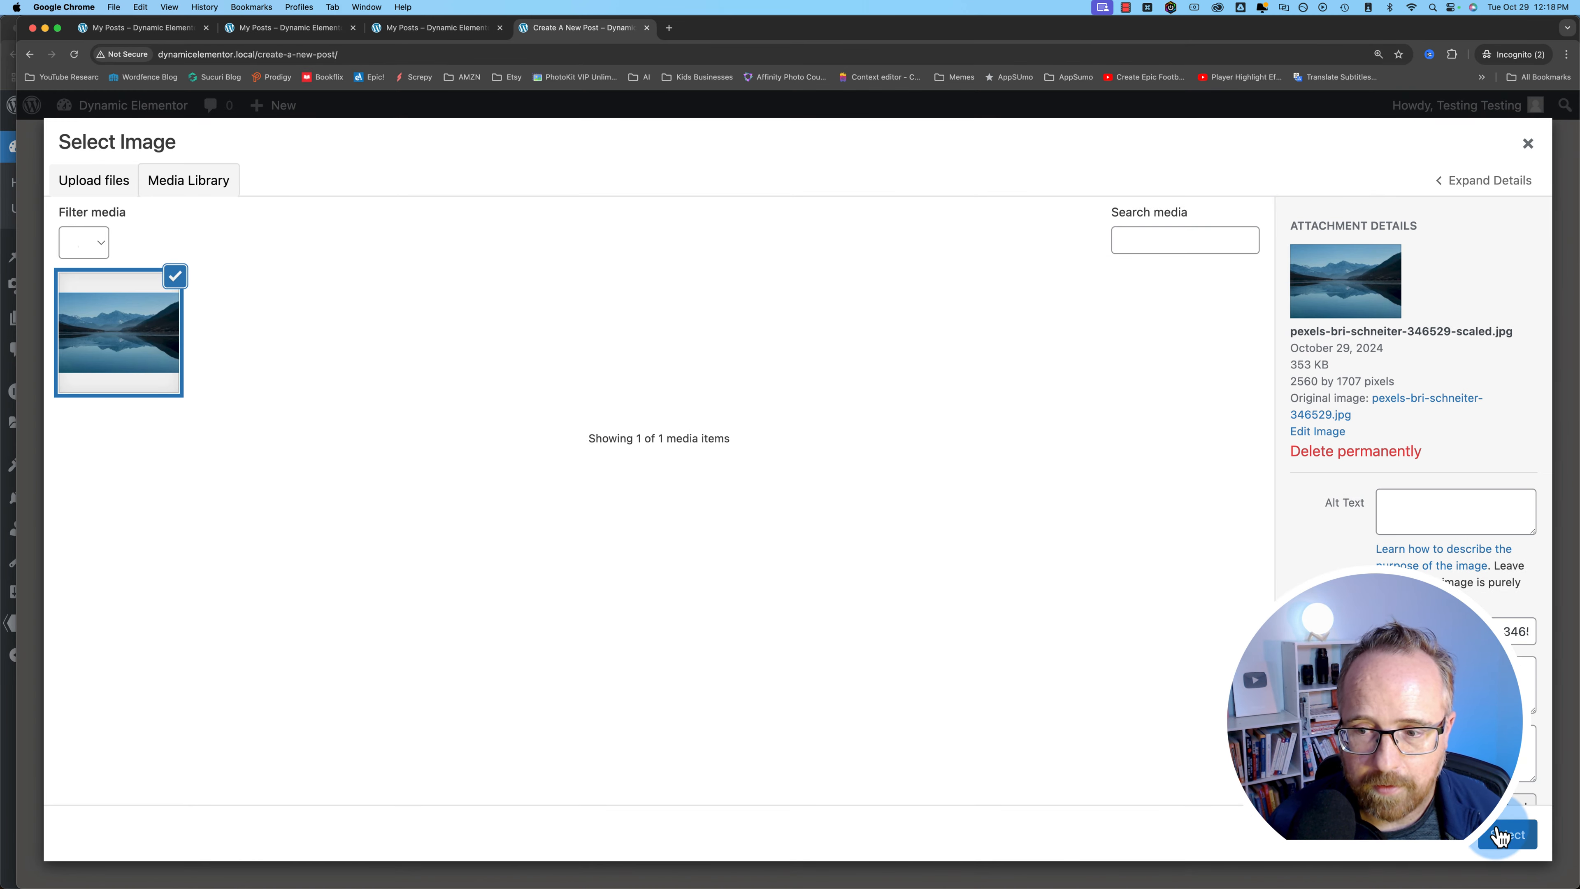
left_click(1499, 832)
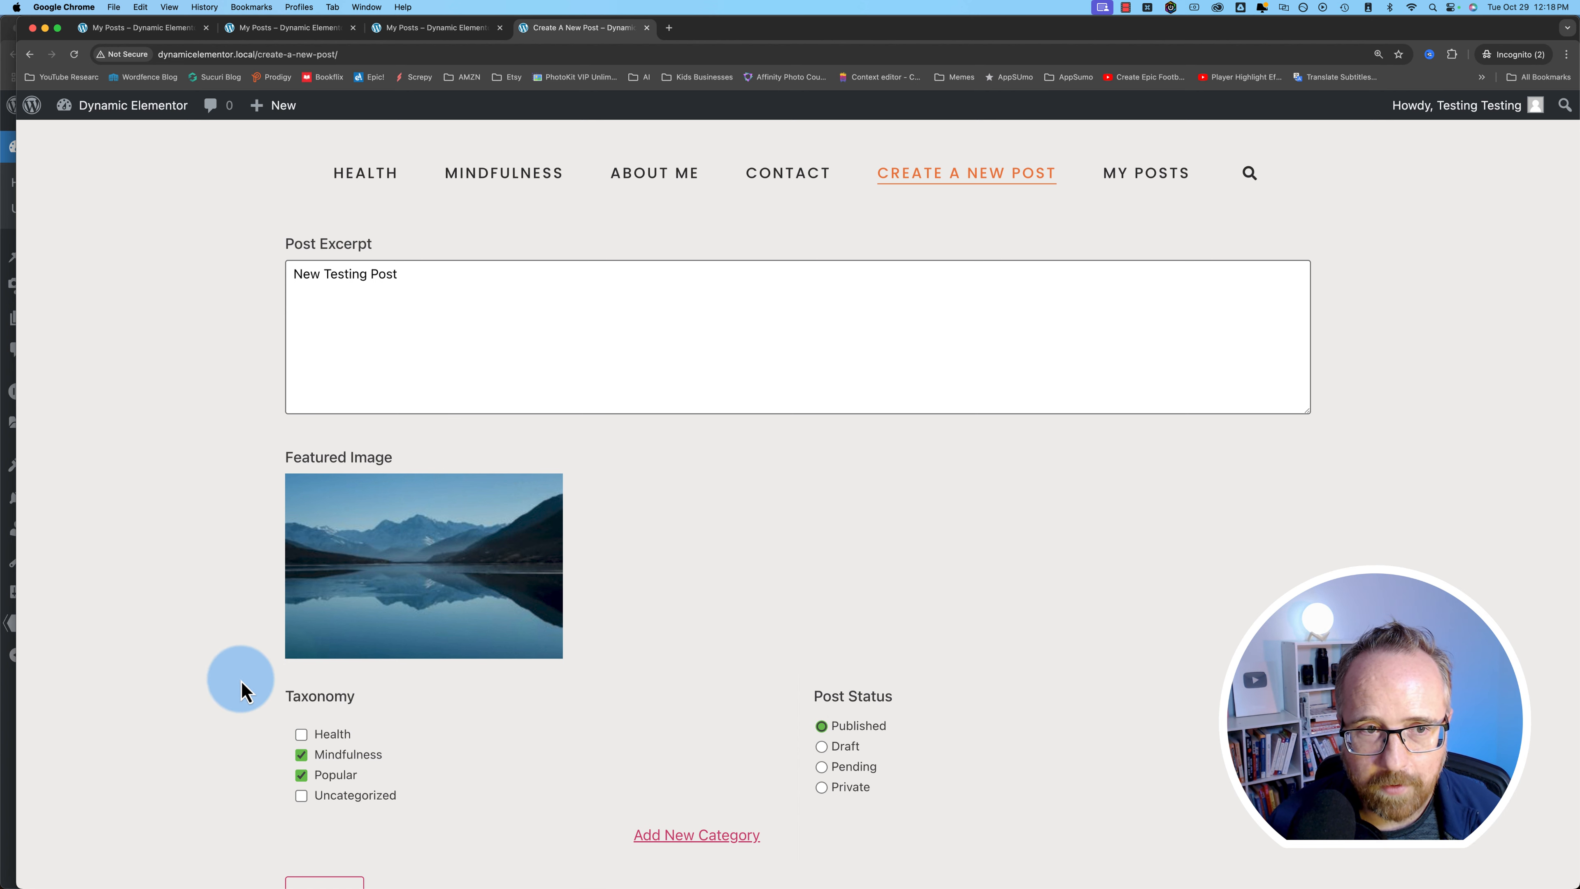
scroll(224, 703, "down", 4)
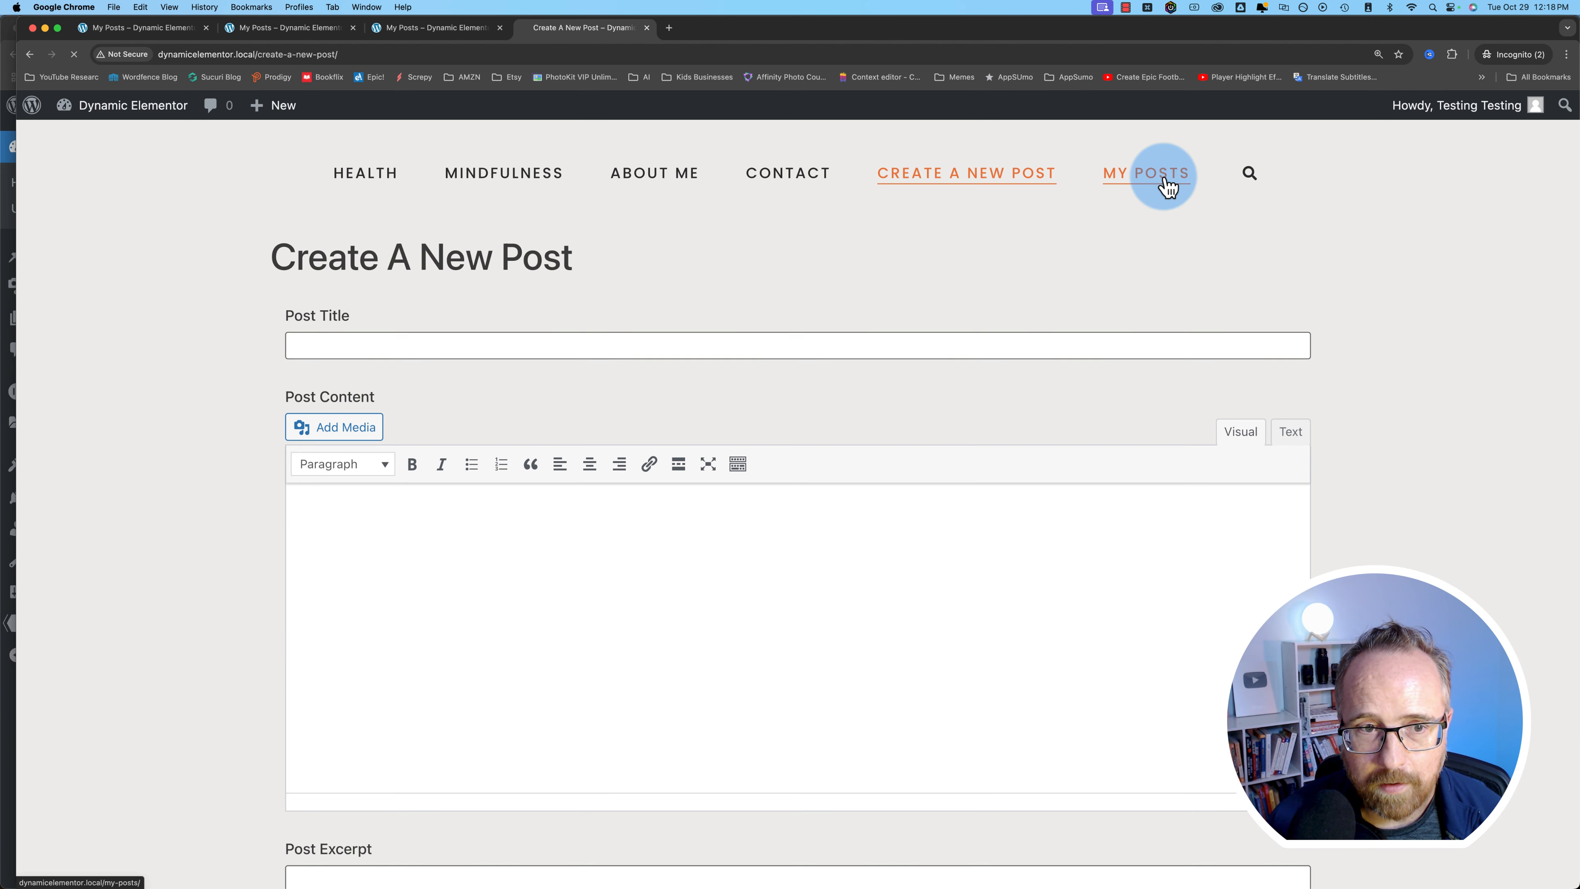
- Submit New Testing Post, check the media library in the image picker, then view My Posts
left_click(1167, 181)
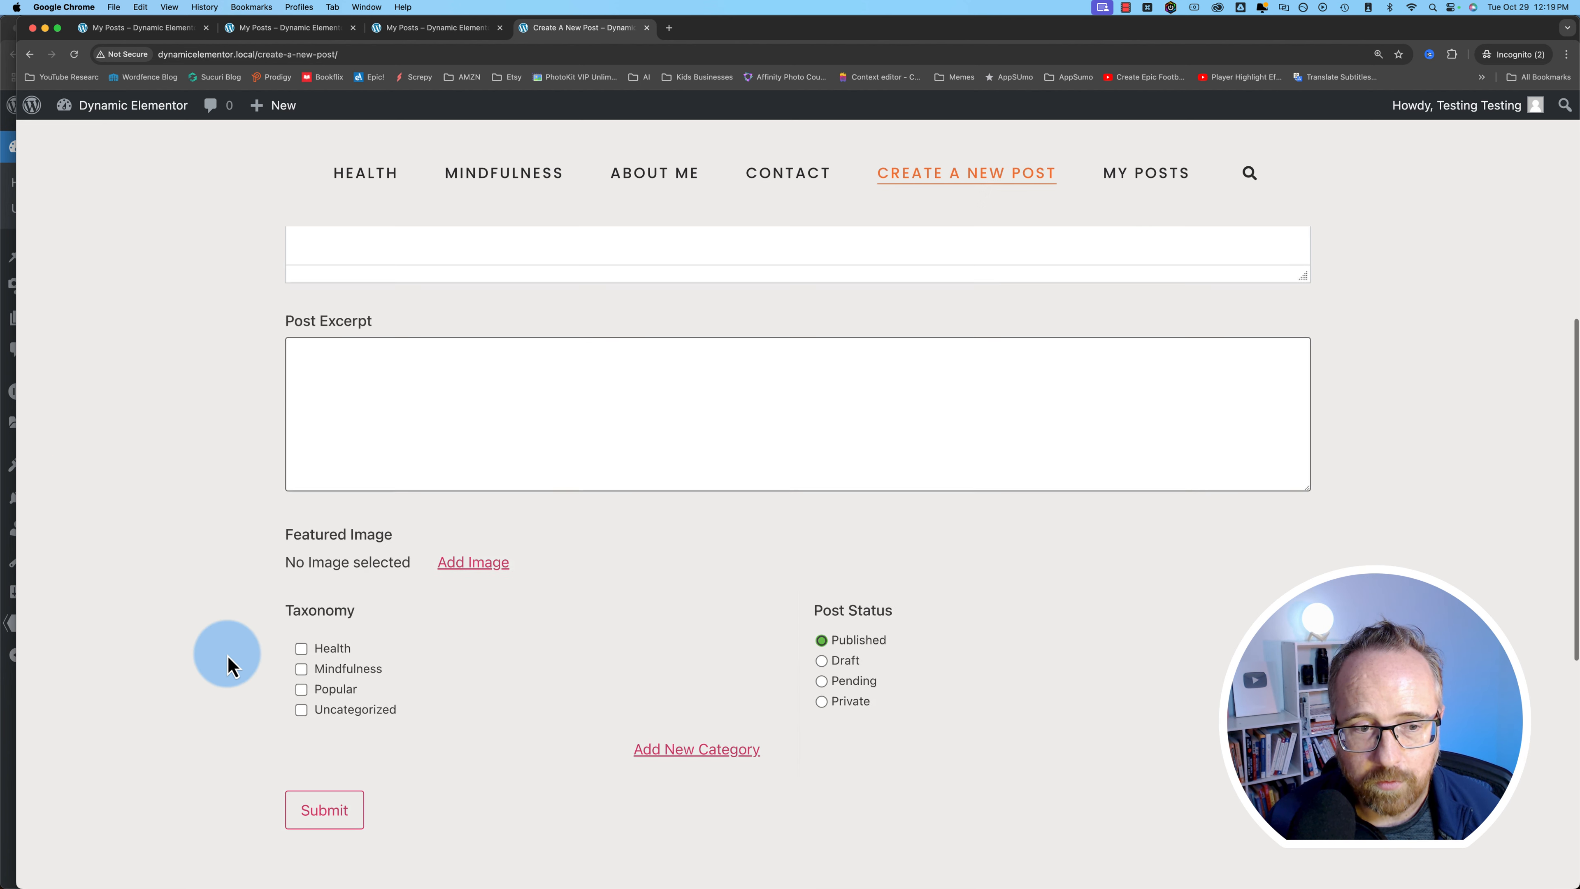
scroll(229, 658, "down", 1)
left_click(501, 532)
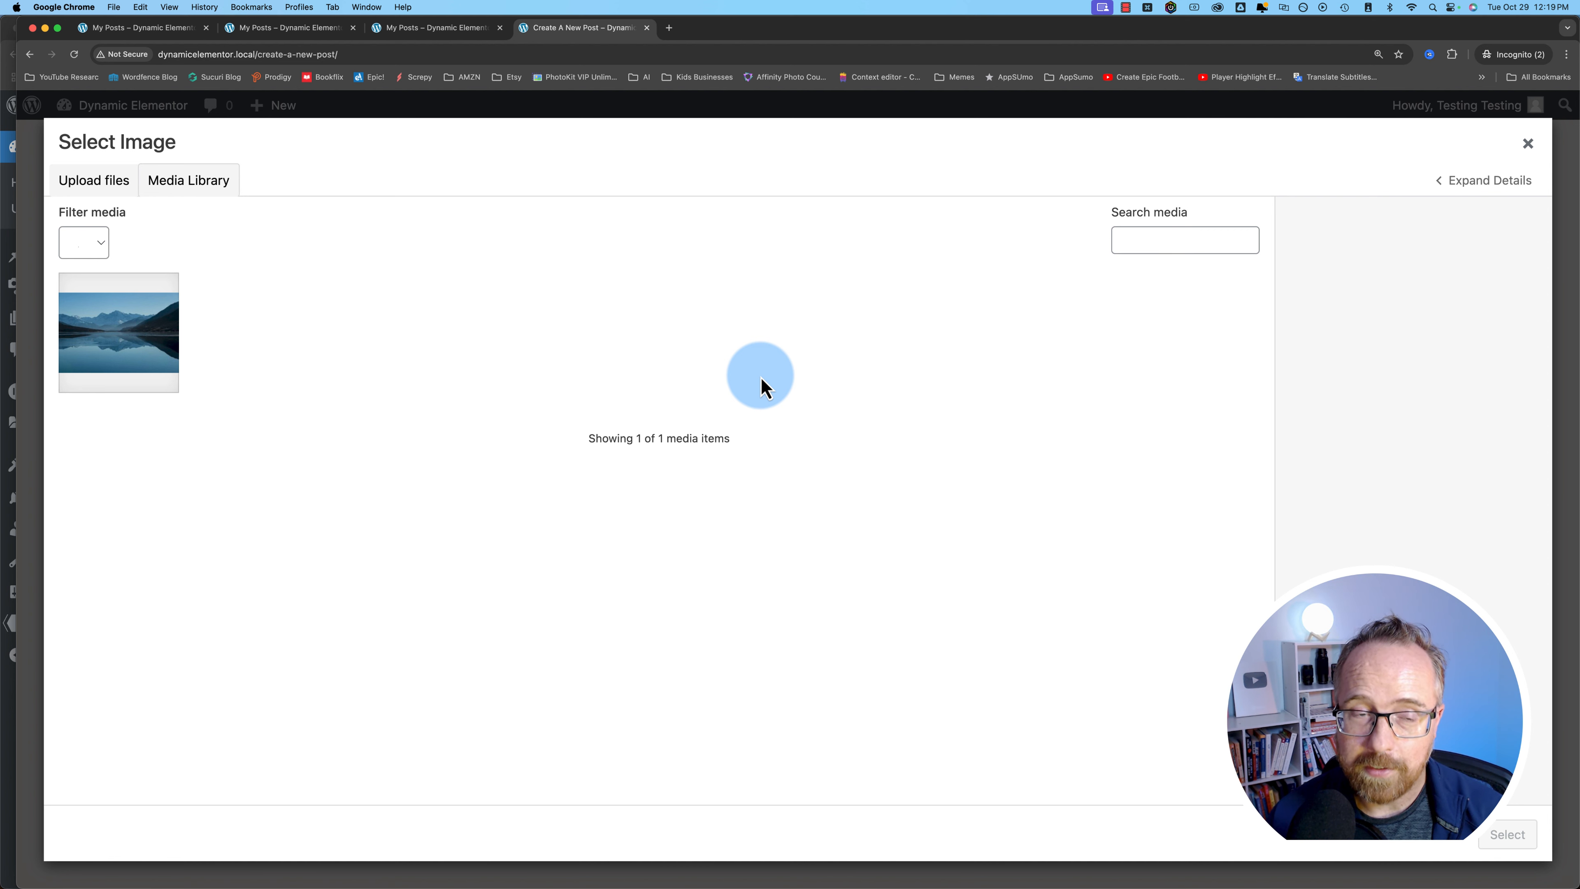
left_click(1531, 146)
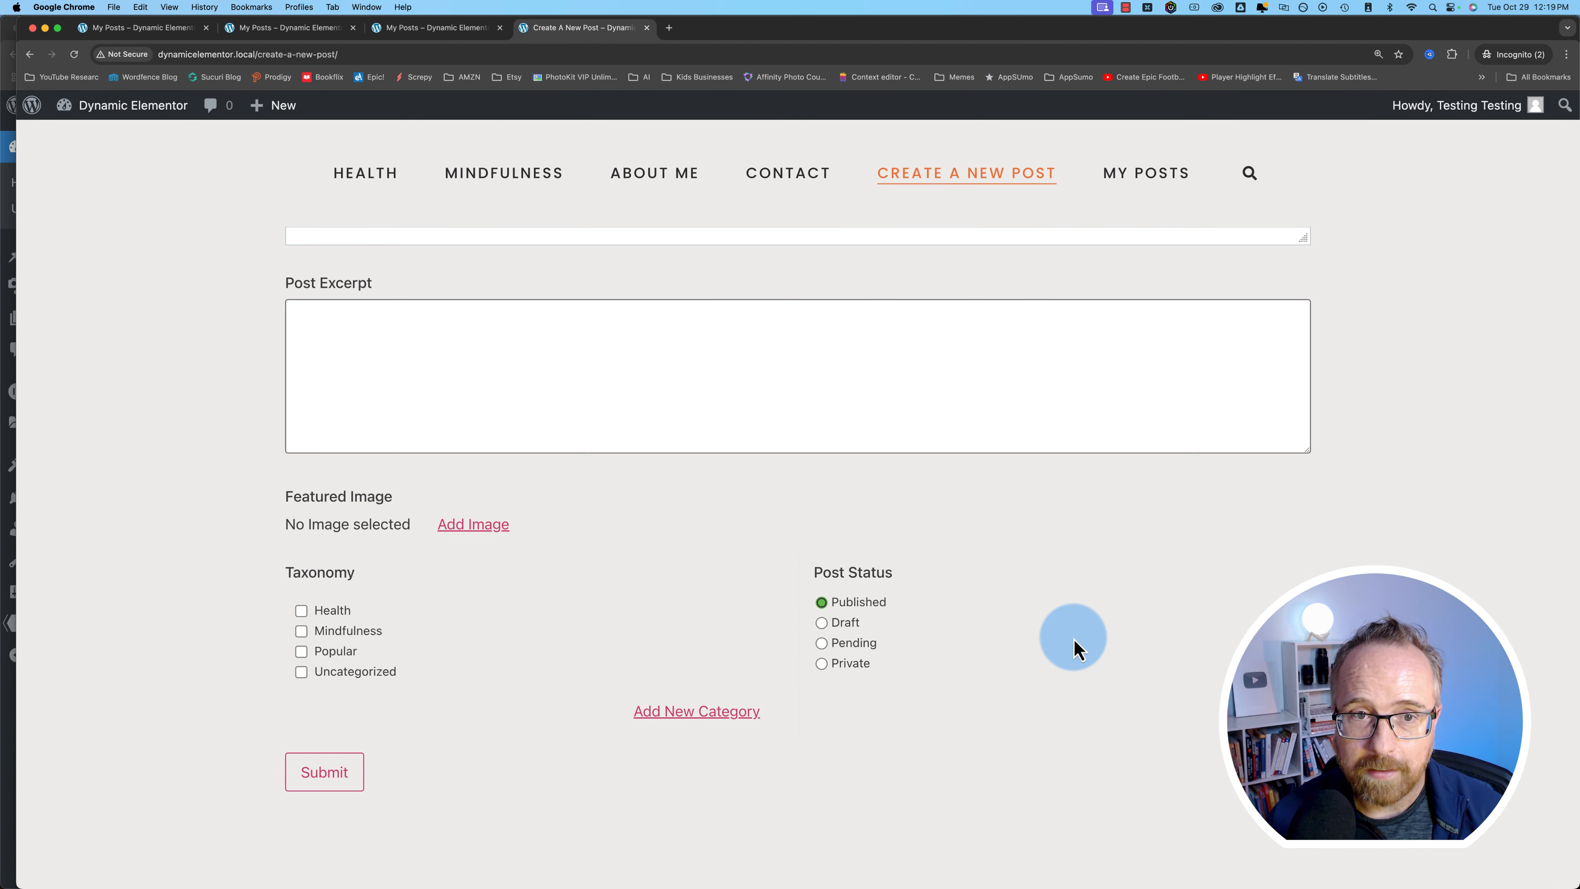
scroll(421, 406, "up", 10)
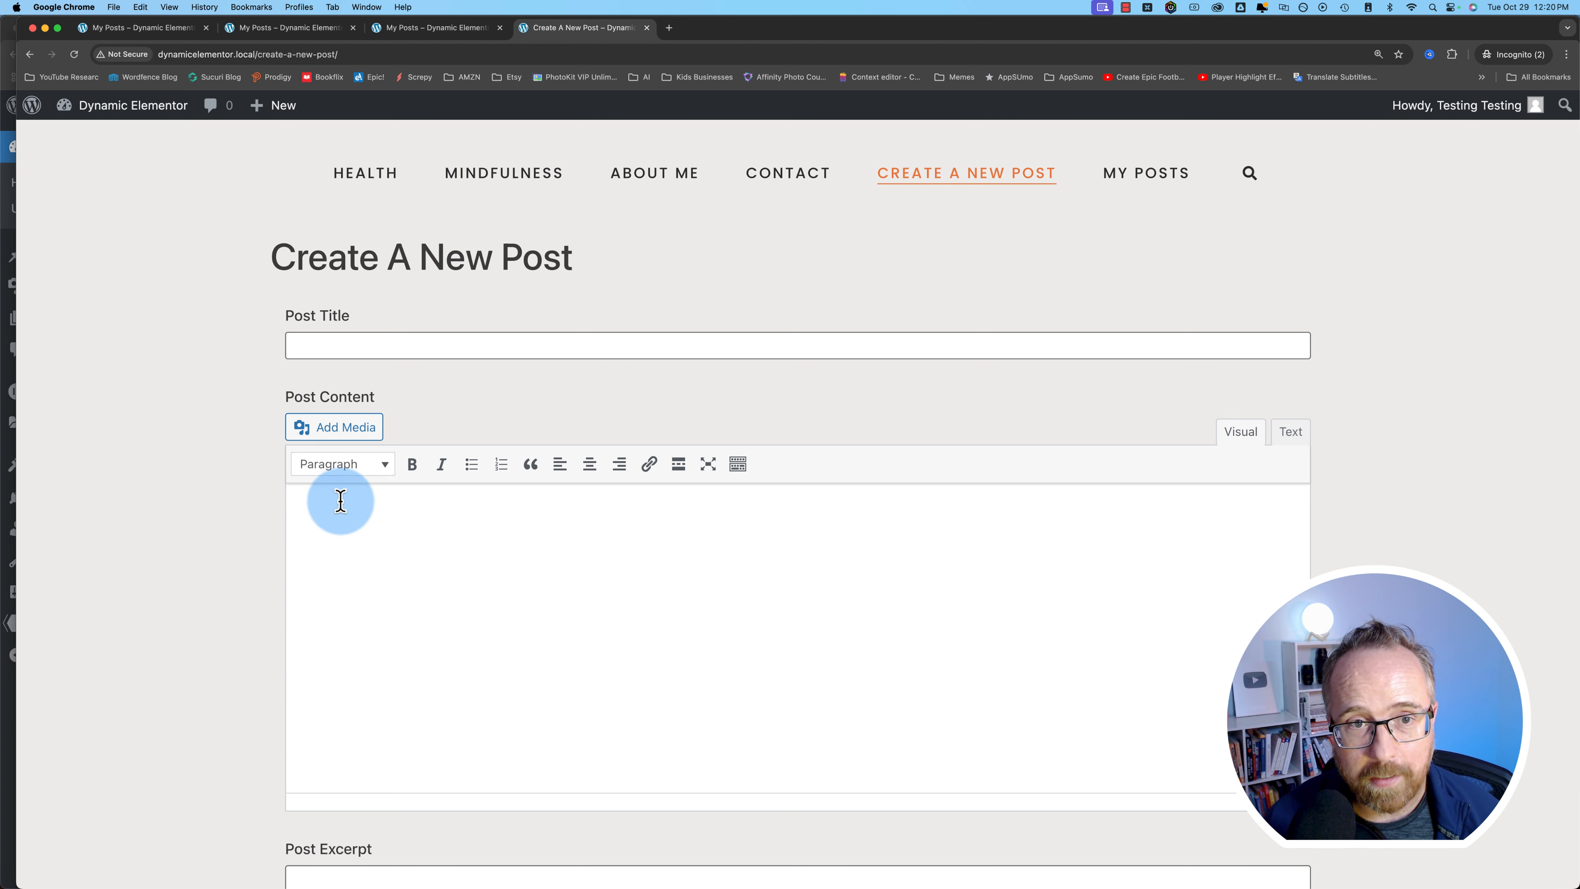
left_click(1130, 180)
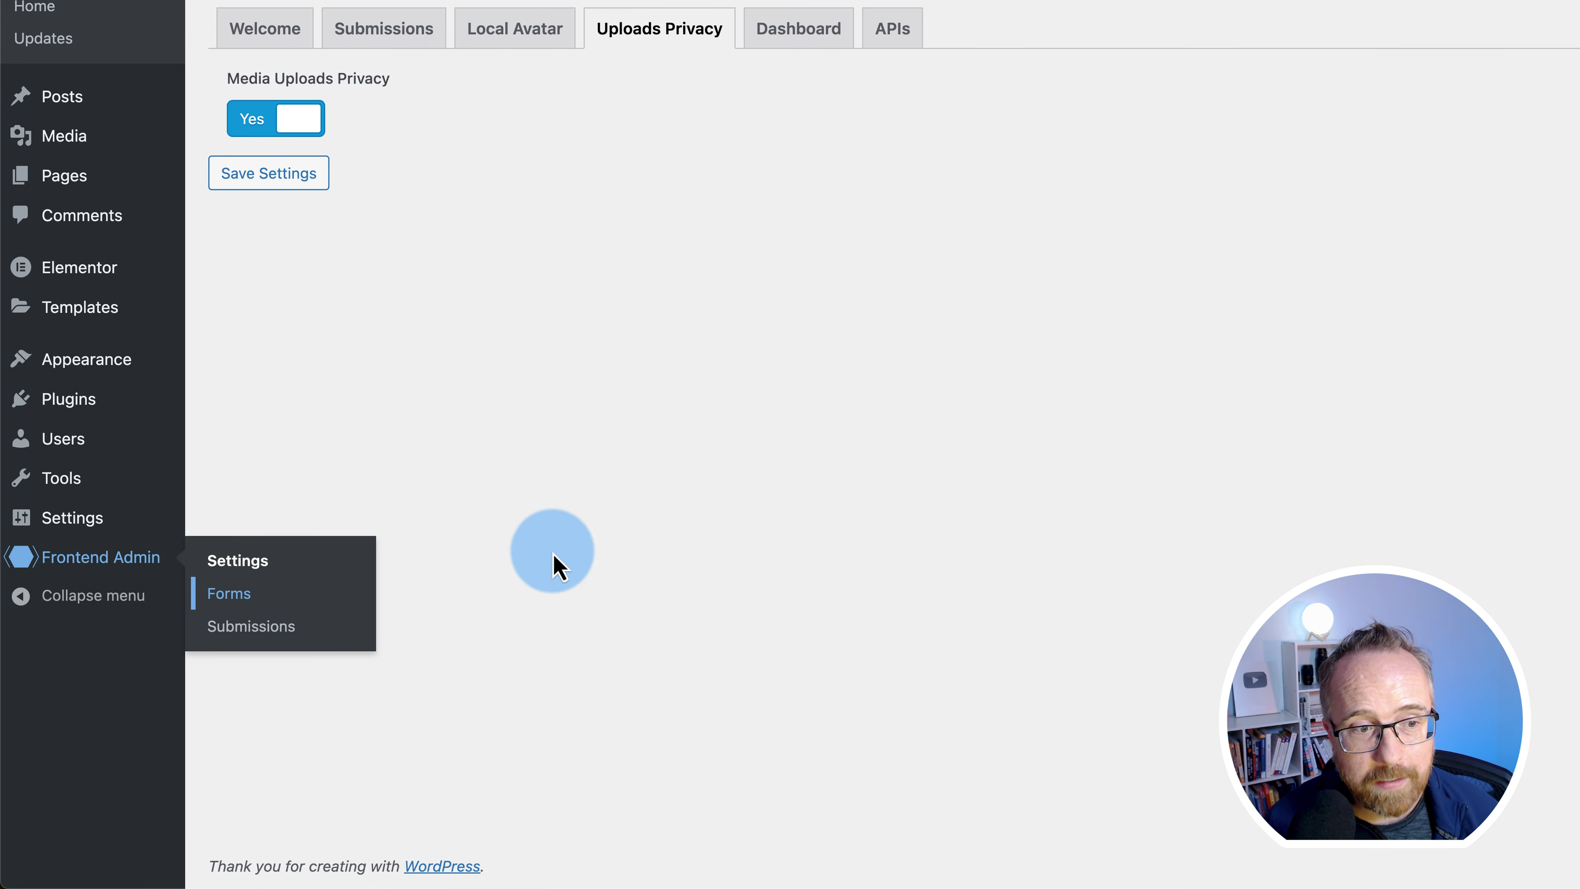
- Set the New Post Form's Submission Requirements to Admin Approval, then open the Submissions list
left_click(247, 598)
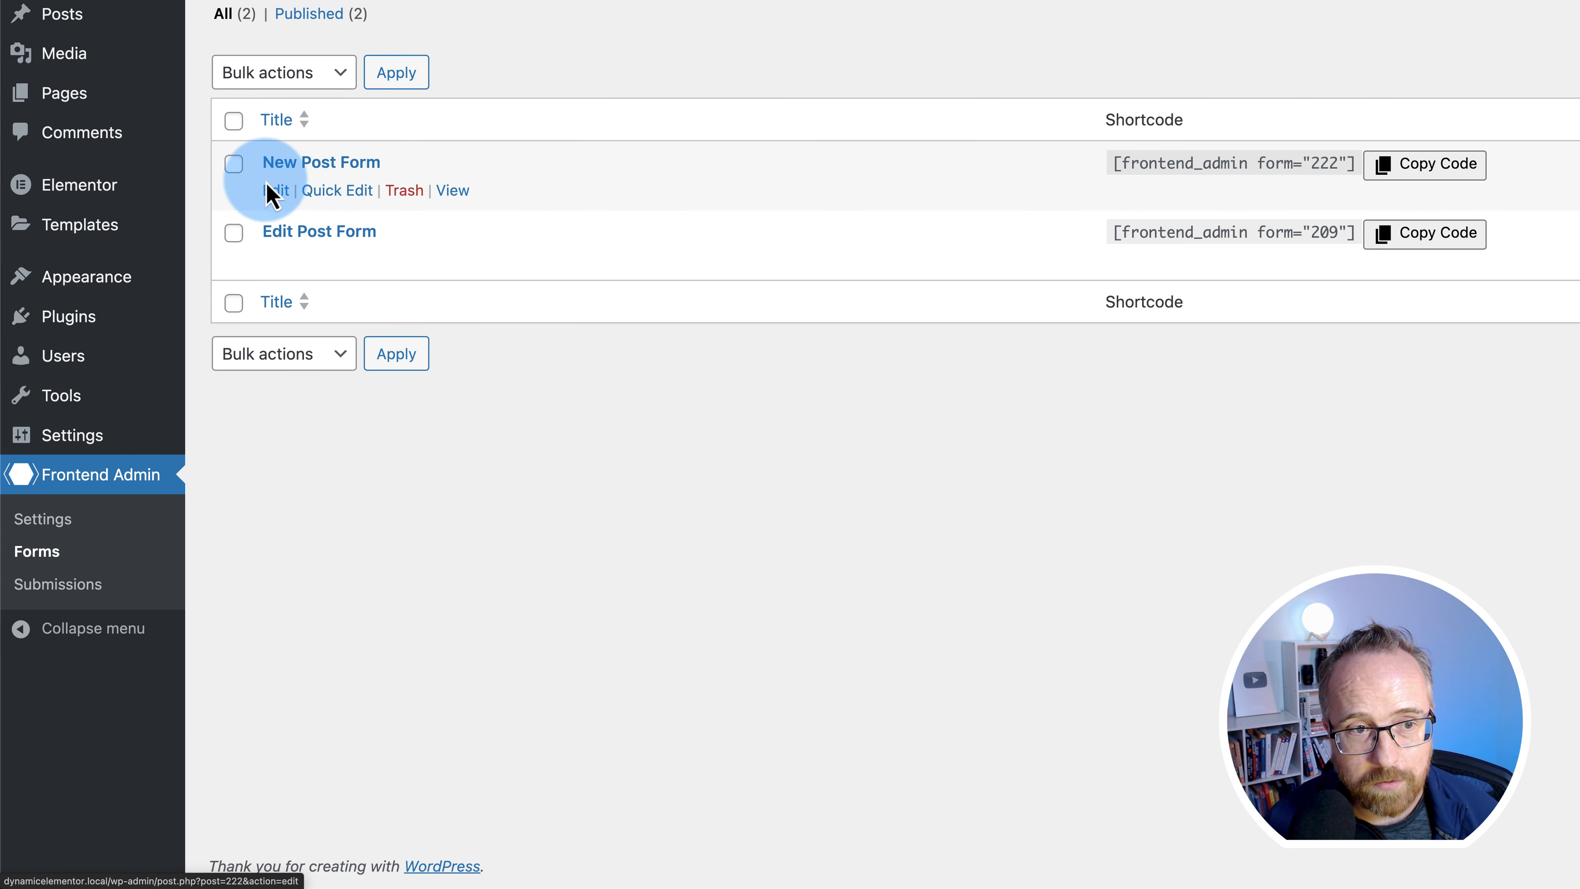
left_click(276, 189)
scroll(89, 554, "down", 5)
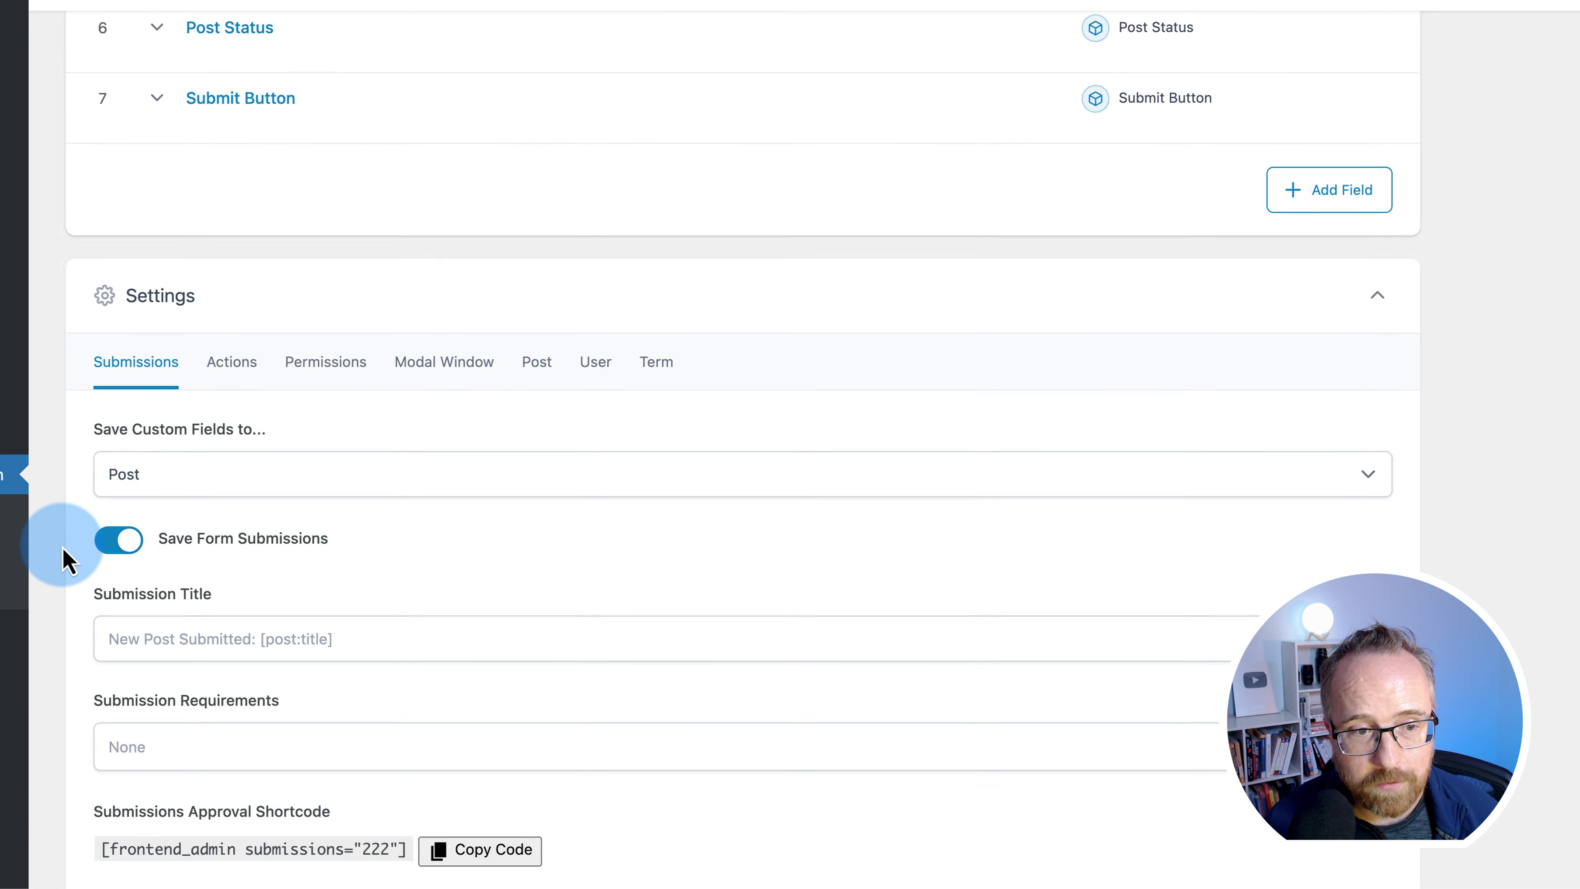
scroll(85, 406, "down", 3)
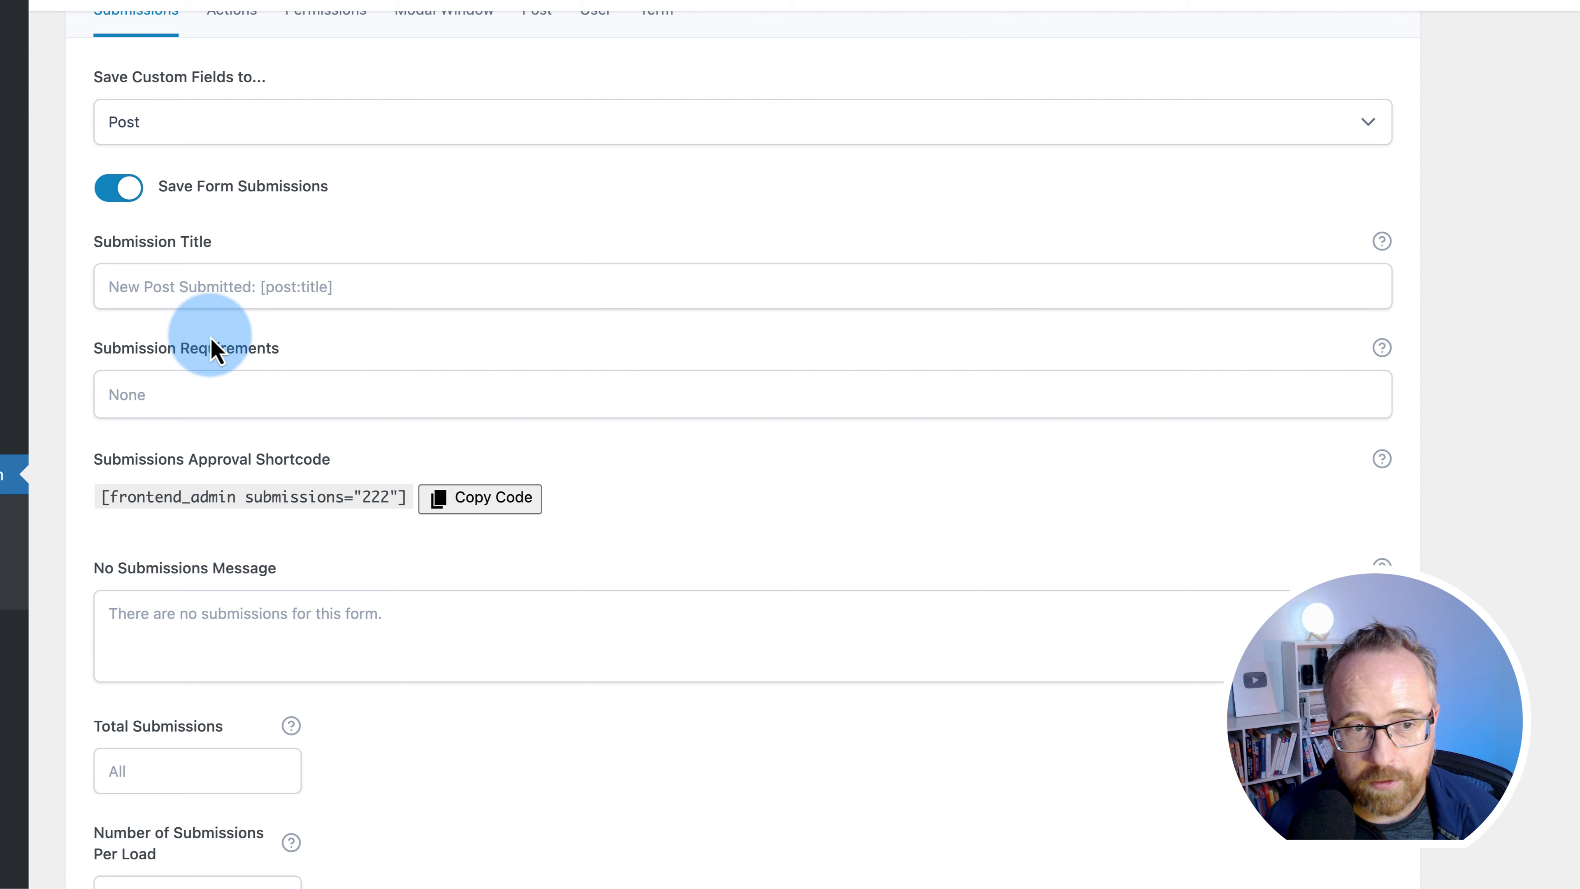
left_click(211, 364)
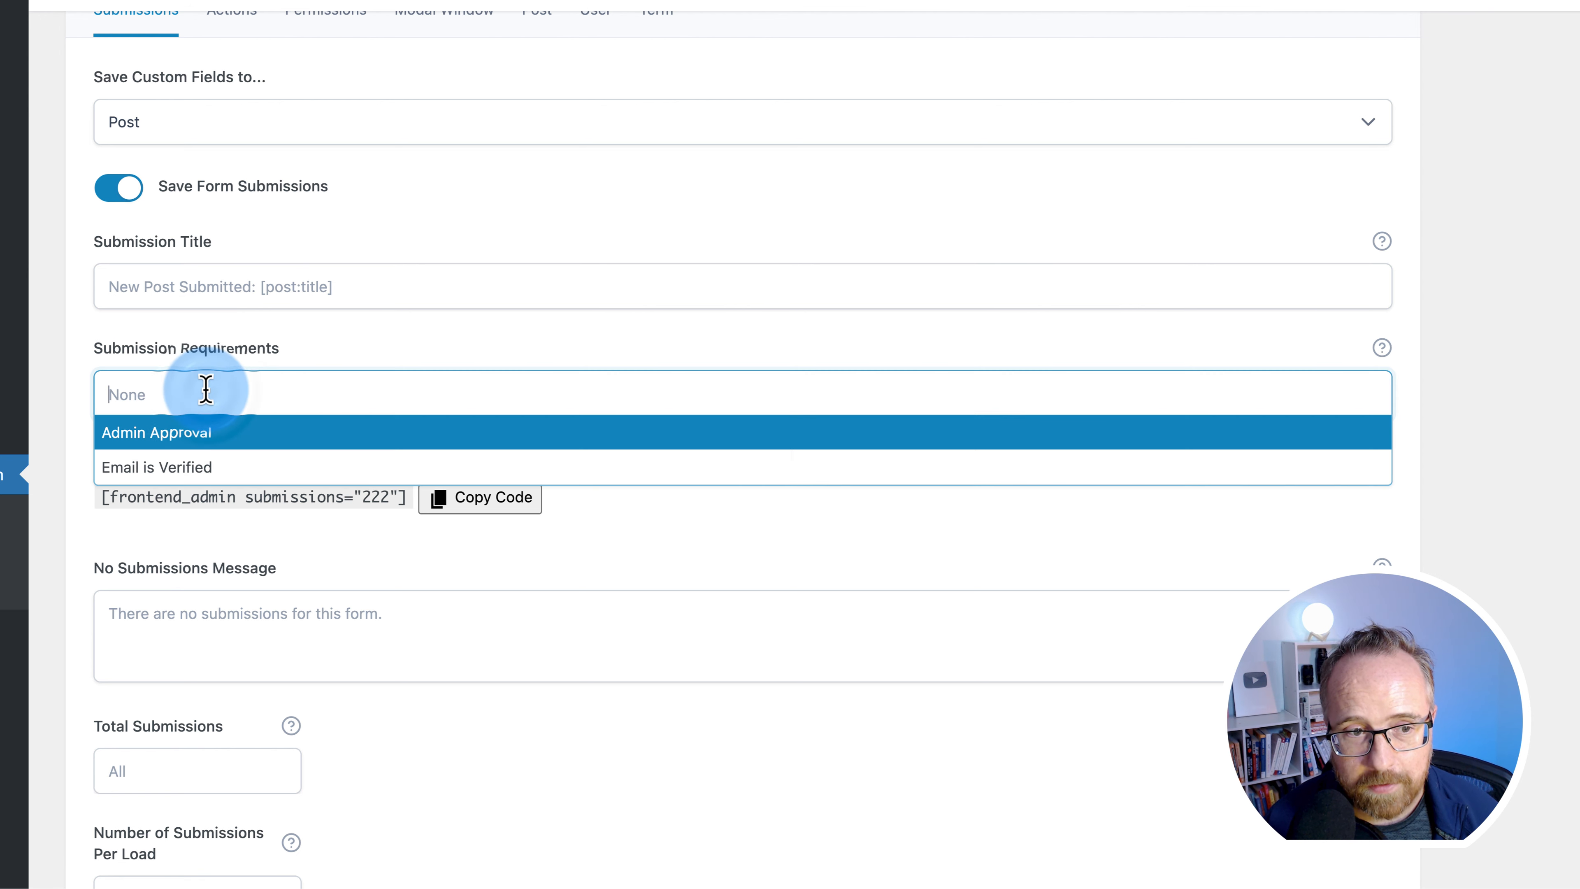
left_click(144, 436)
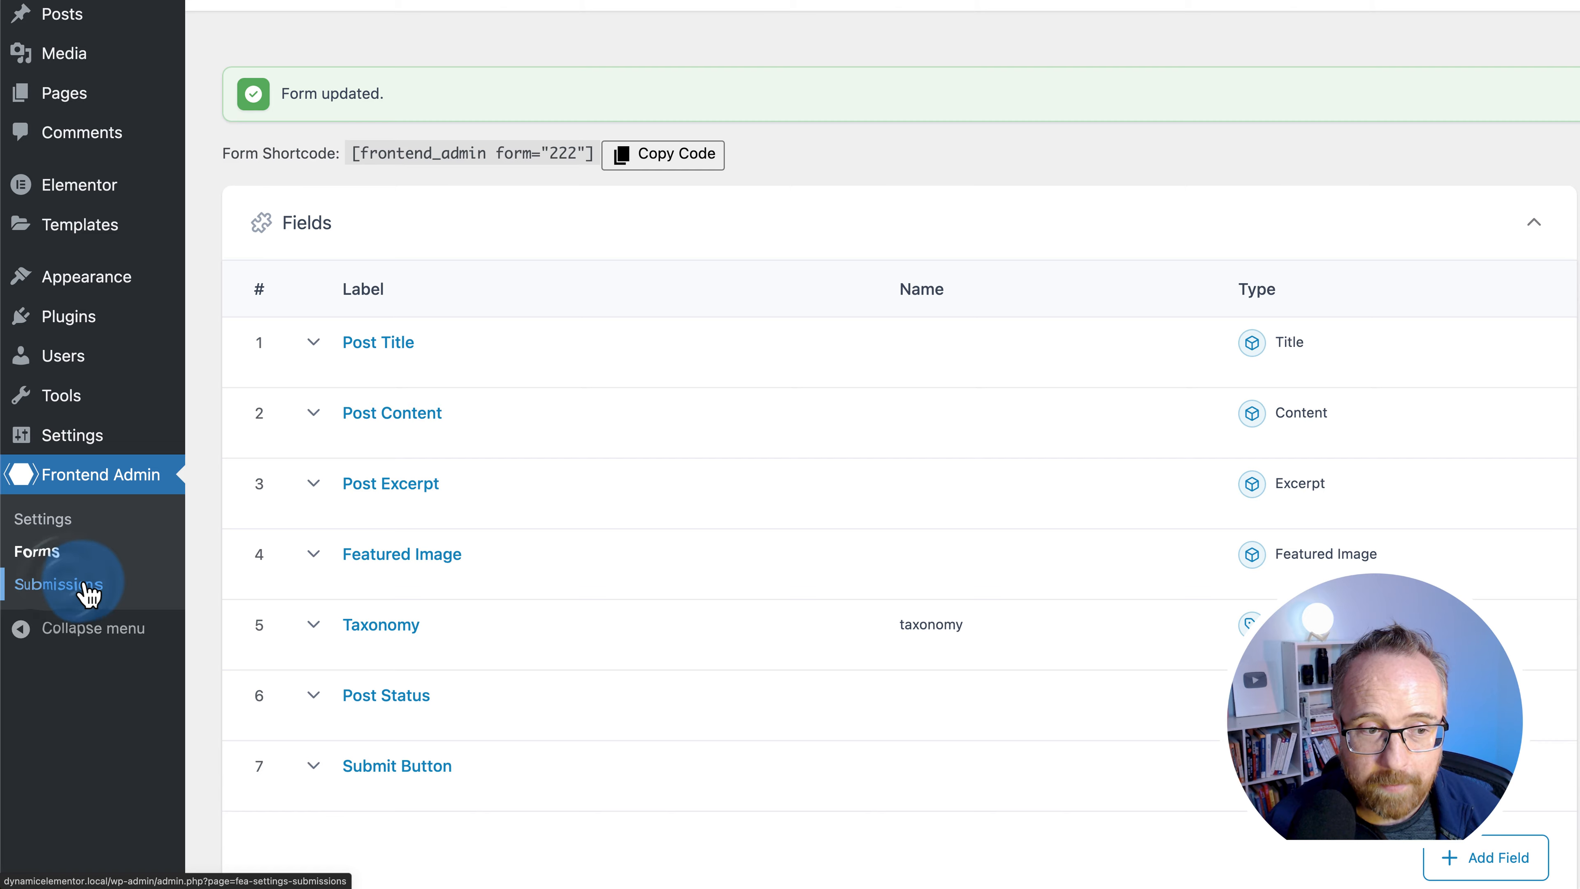
left_click(88, 594)
- Review the form submission entries, then return to the test user's My Posts window
mouse_move(286, 249)
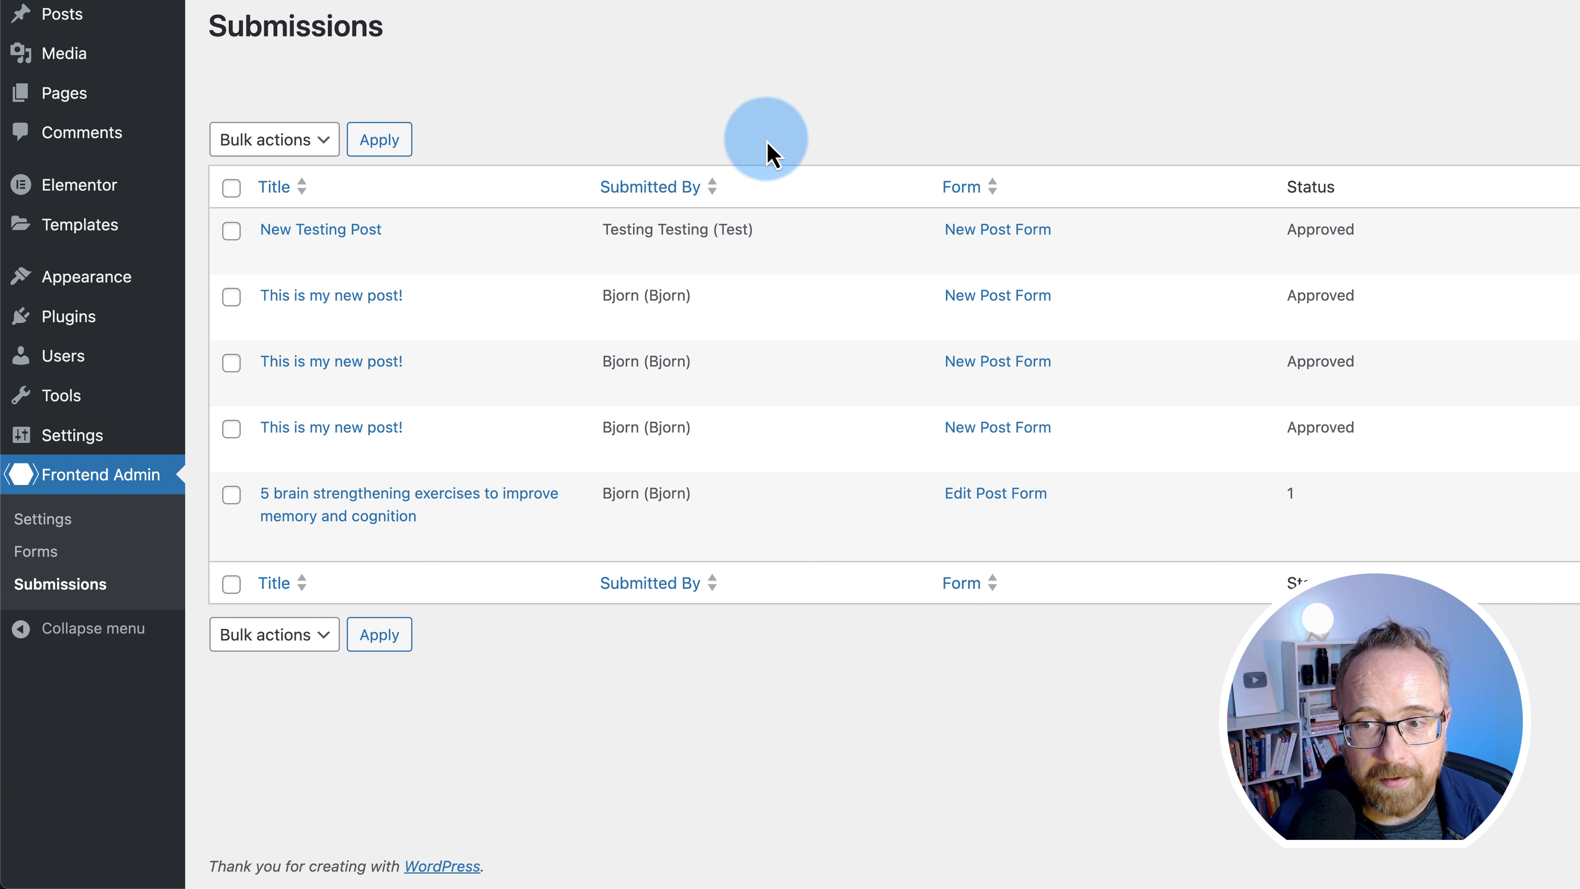
left_click_drag(1096, 515, 858, 510)
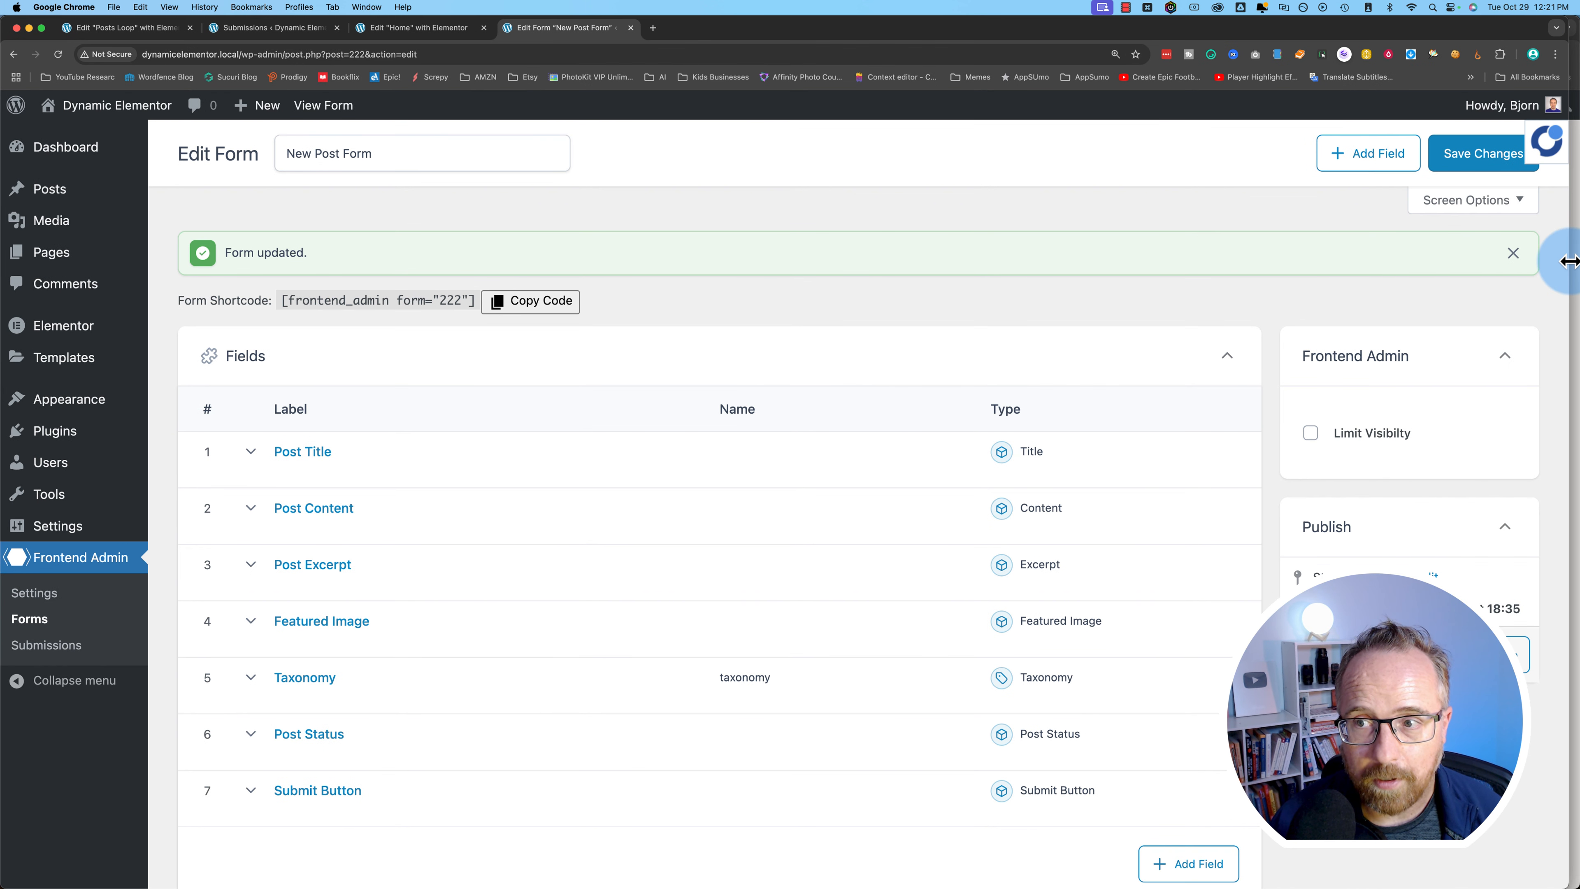
left_click(1576, 262)
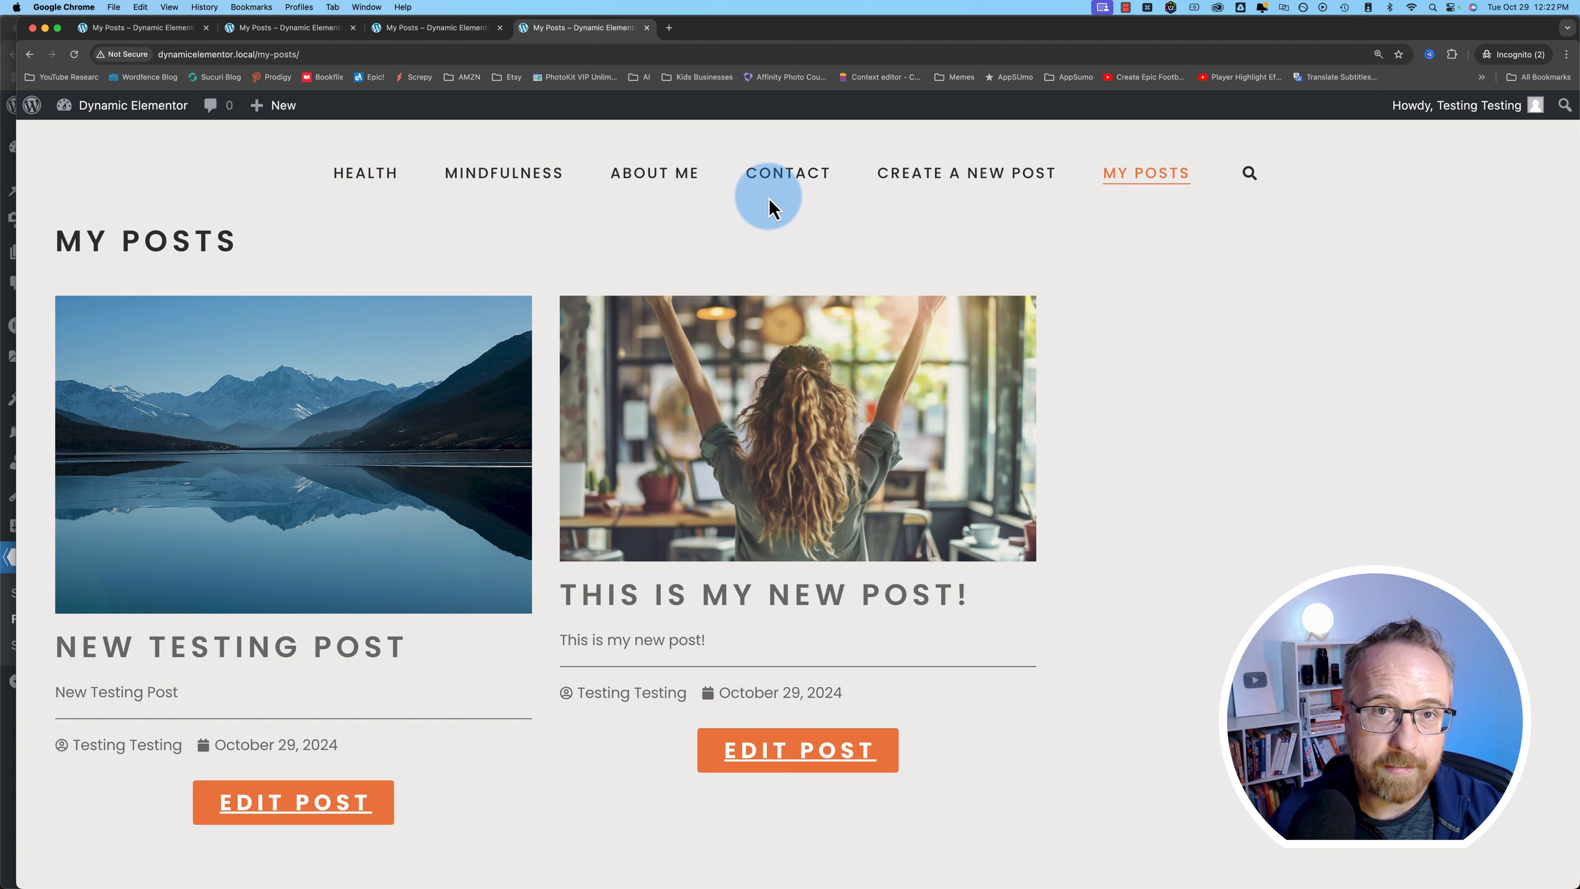
- Open dynamiapps.com/frontend-admin in a new browser tab
mouse_move(118, 107)
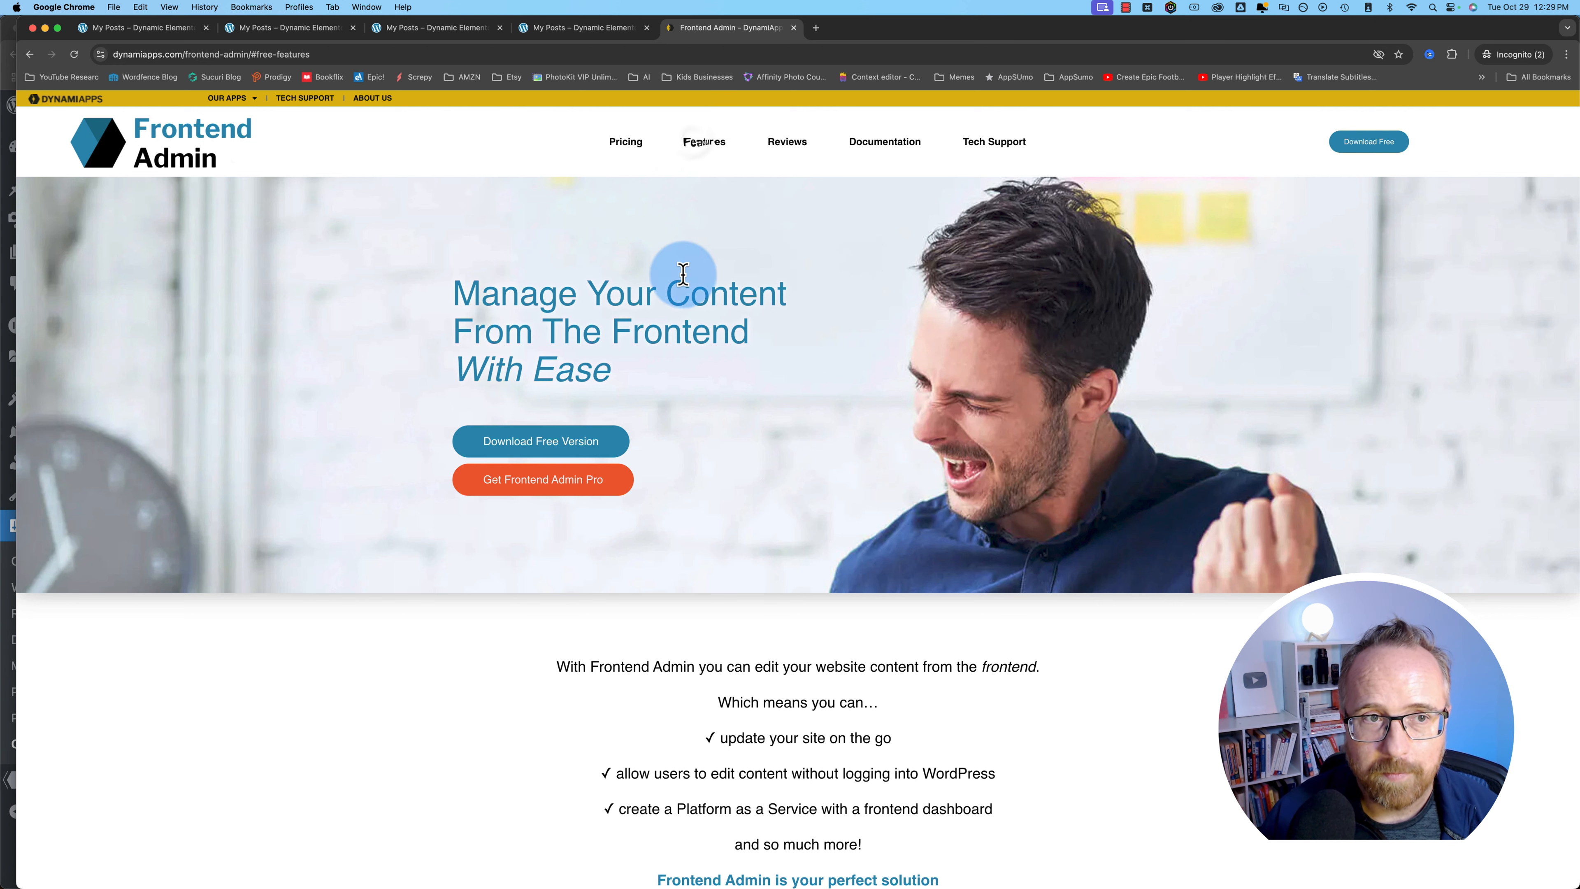
- Browse the plugin's Free and Pro features, highlighting Paypal Integration
left_click(700, 137)
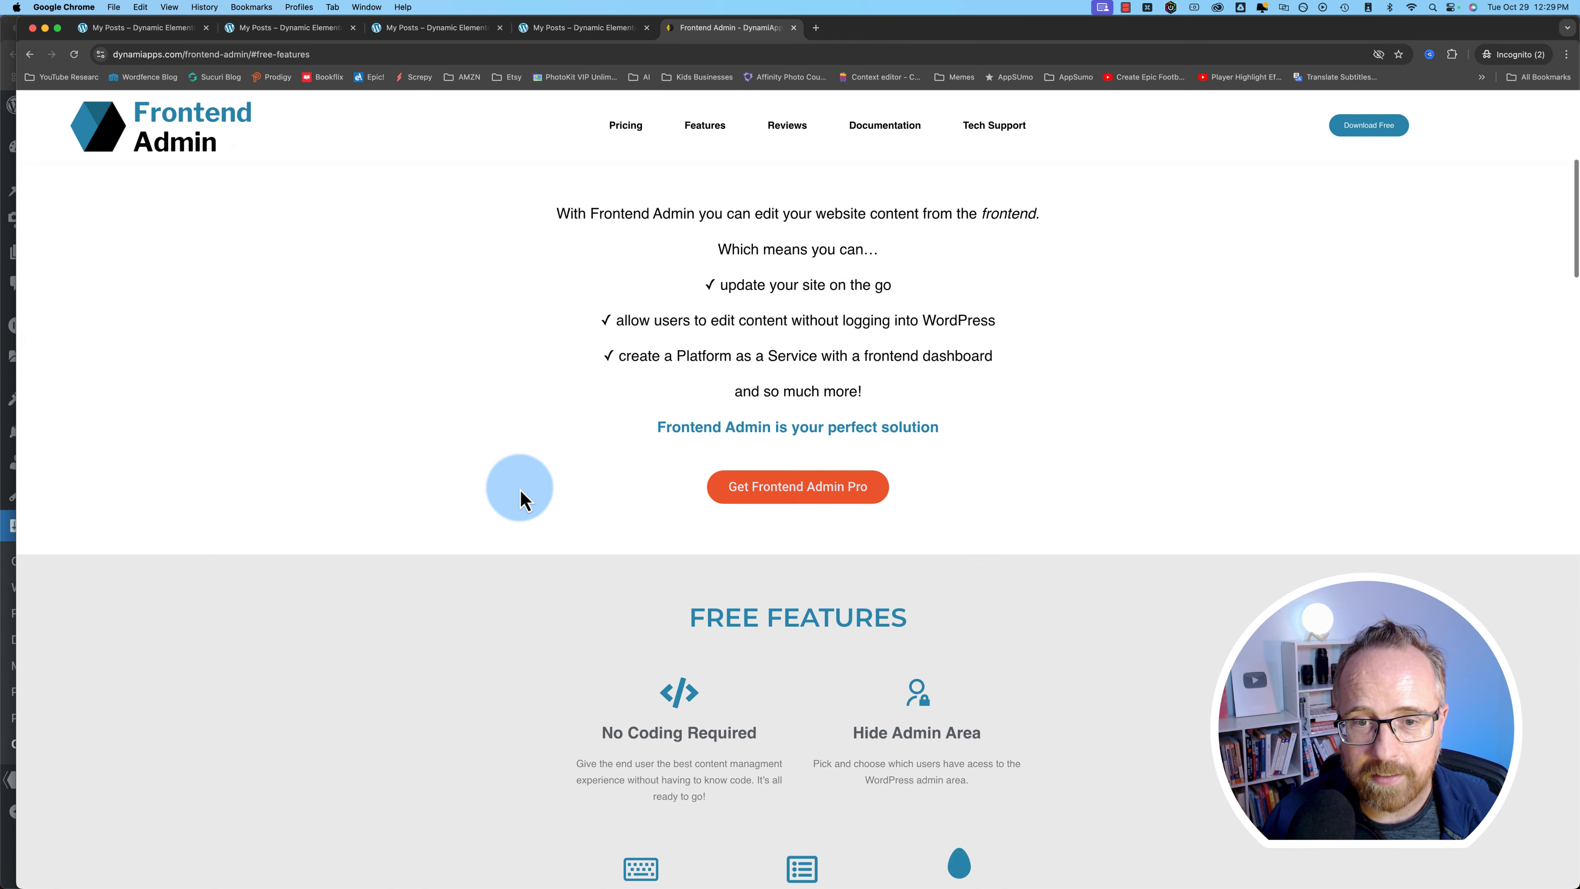
scroll(518, 497, "down", 5)
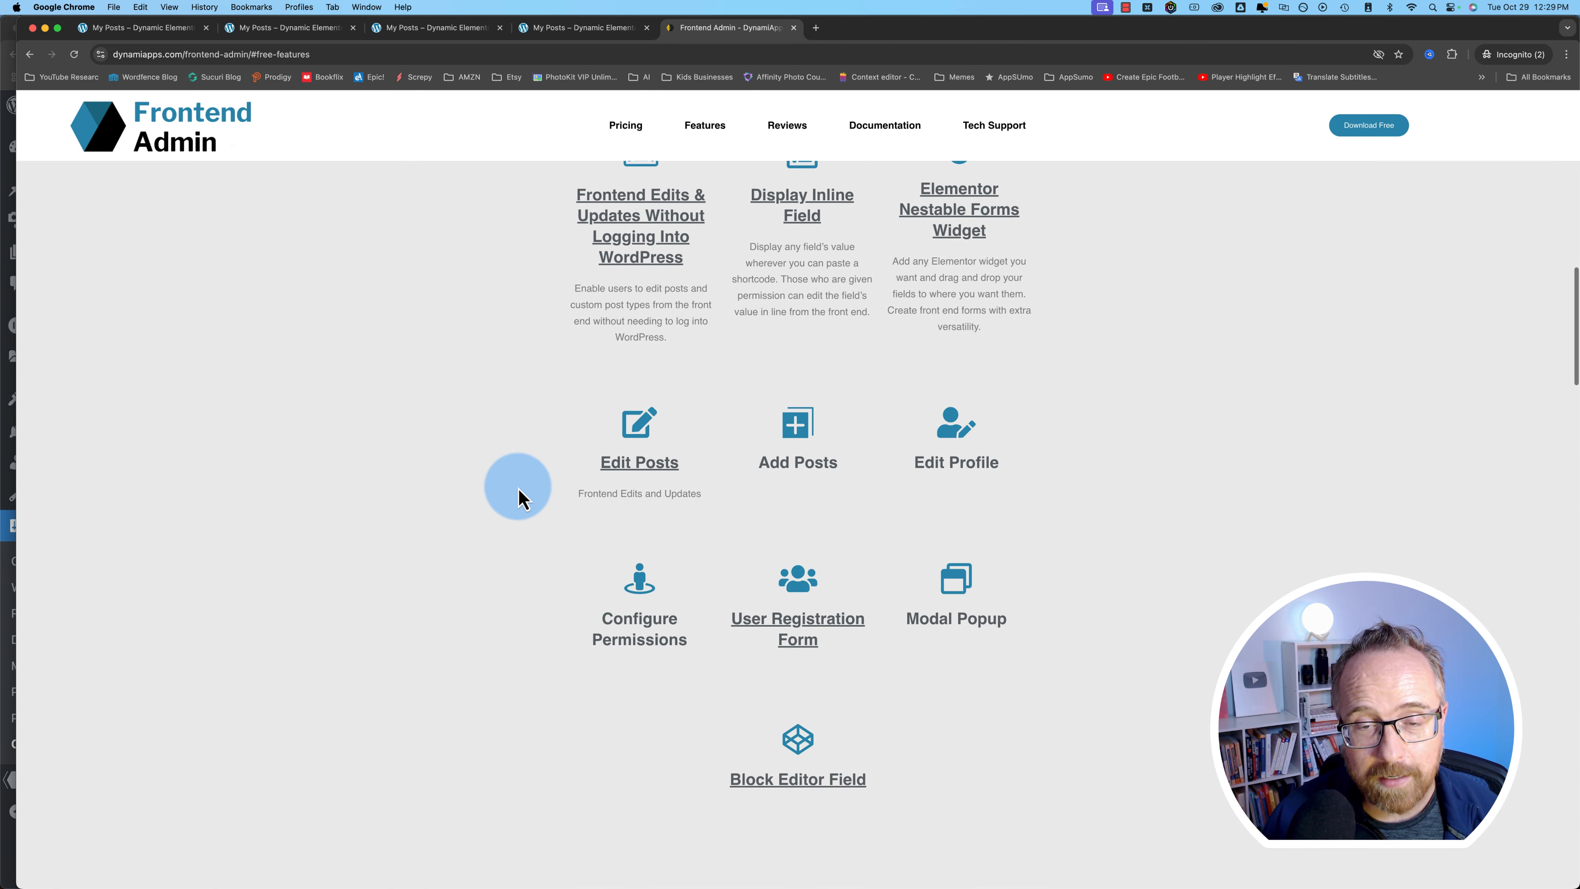
scroll(518, 498, "down", 5)
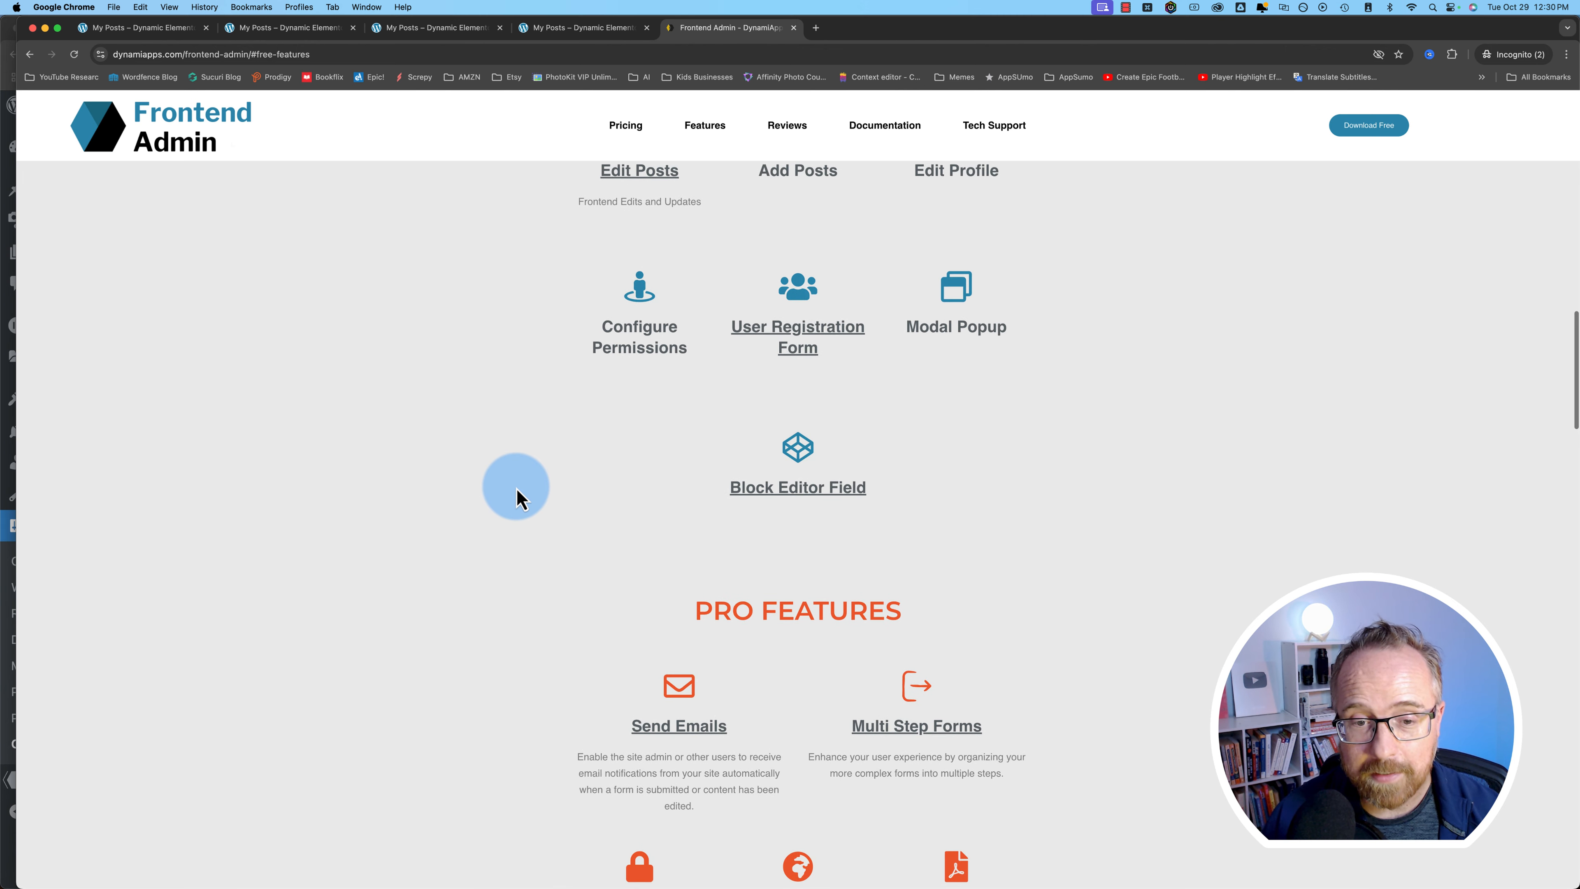
scroll(518, 498, "down", 10)
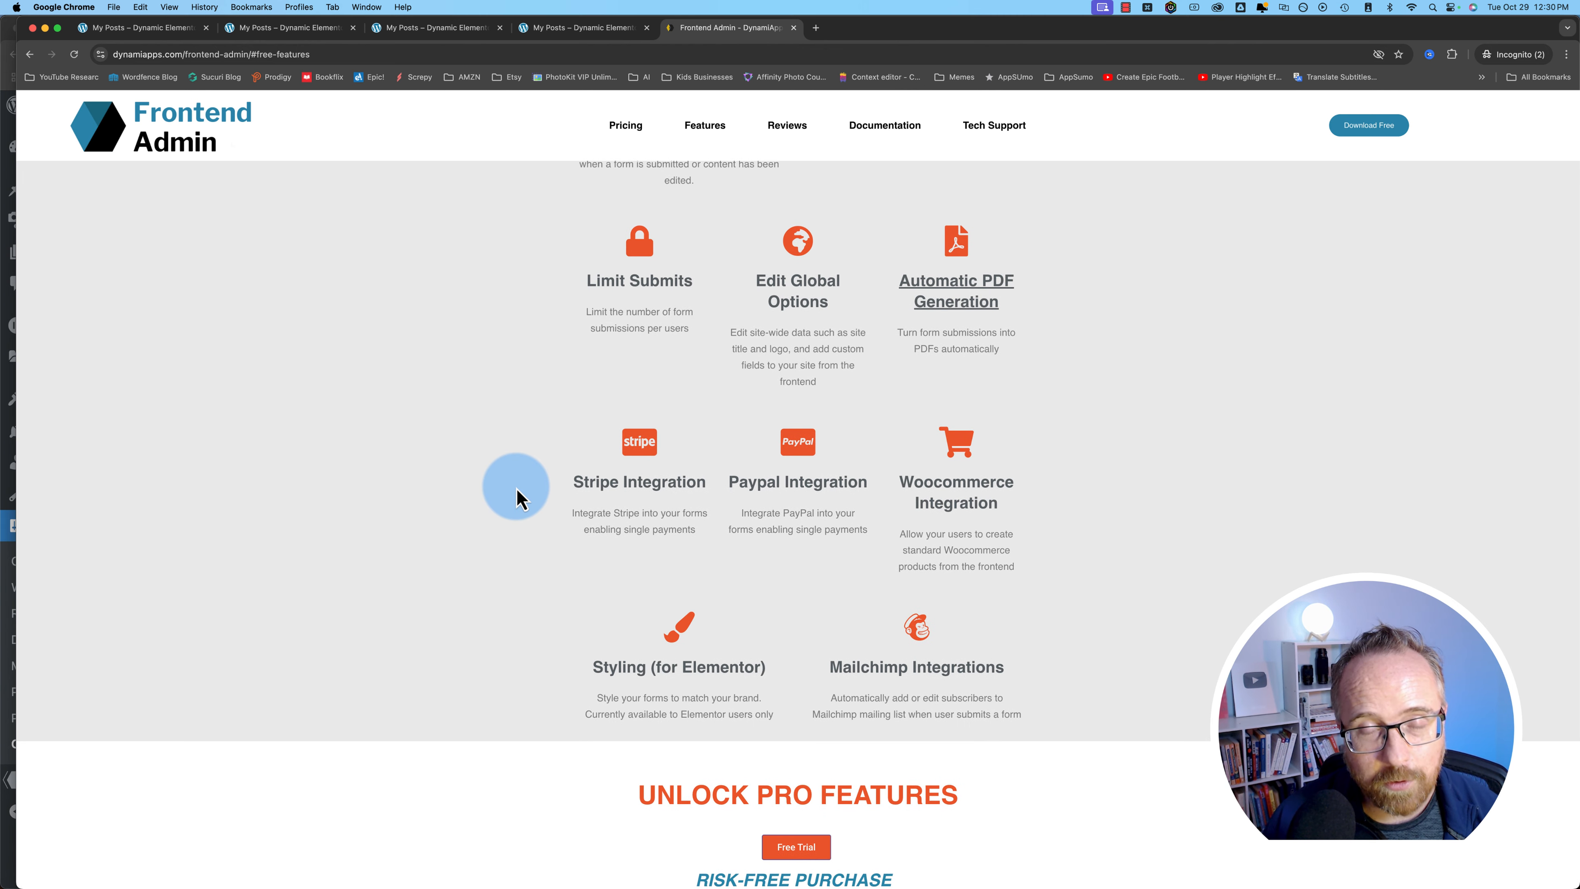
left_click_drag(518, 498, 871, 490)
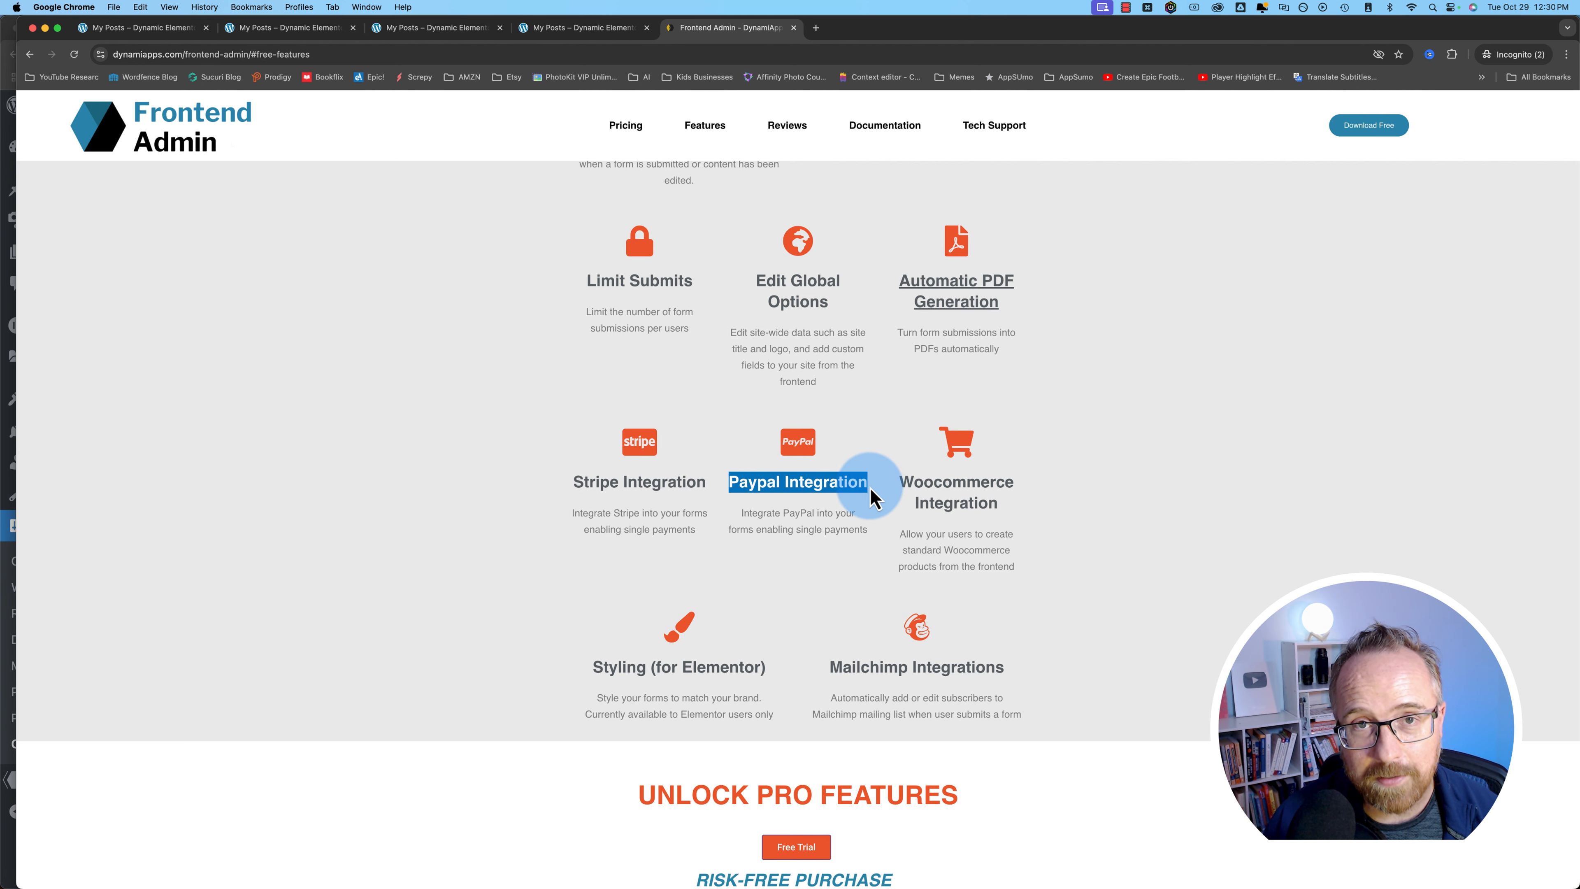
scroll(557, 554, "up", 10)
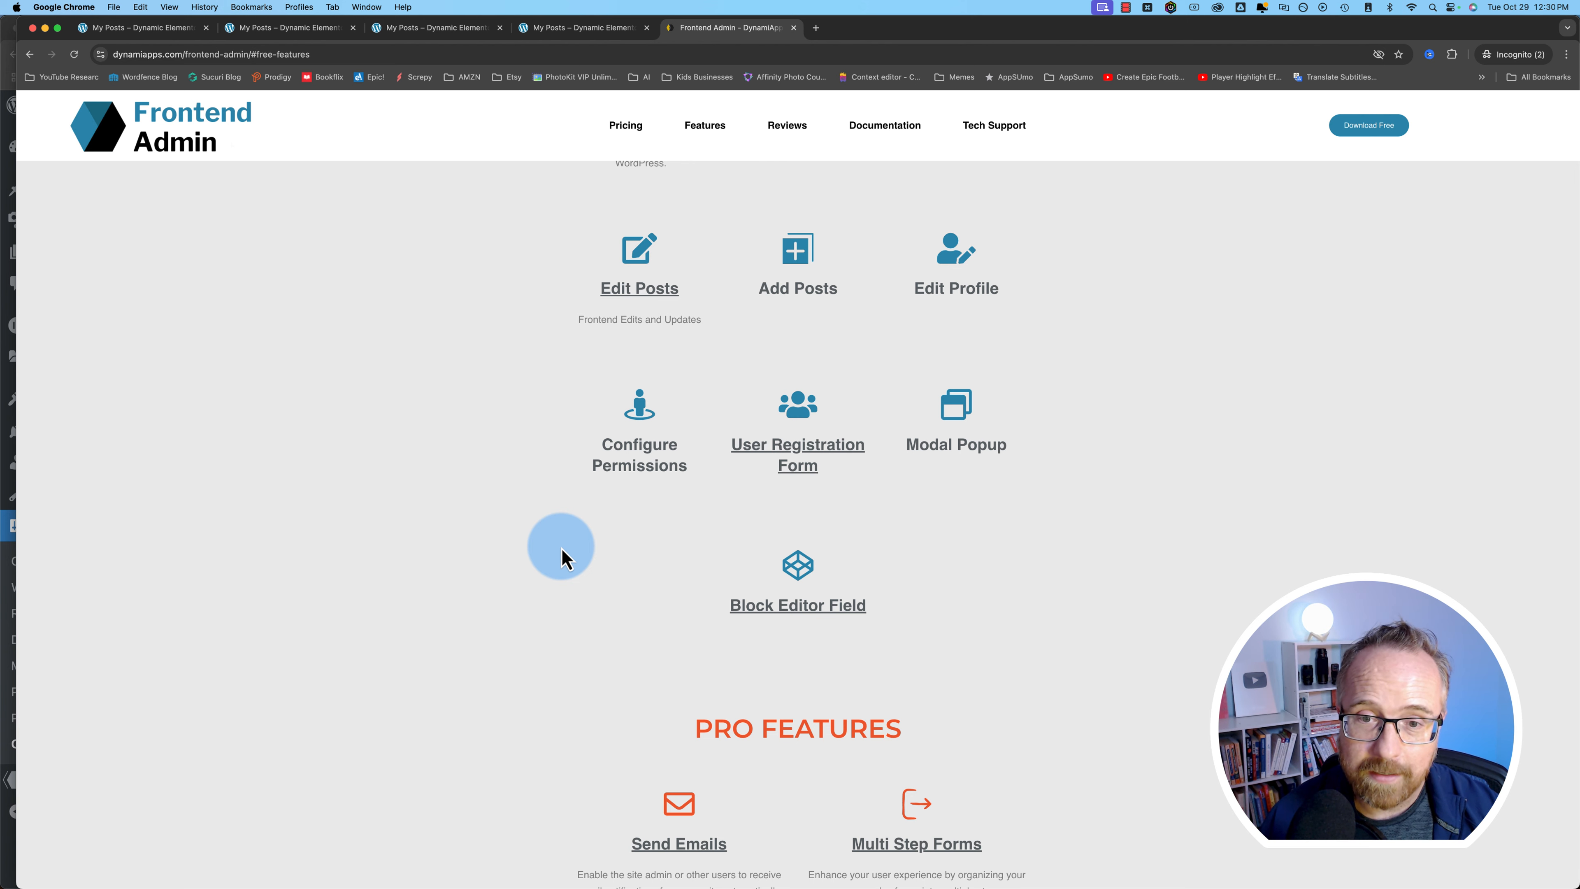
- Scroll to the annual pricing plans and highlight the Beginner plan's $44.99/year price
scroll(562, 548, "down", 5)
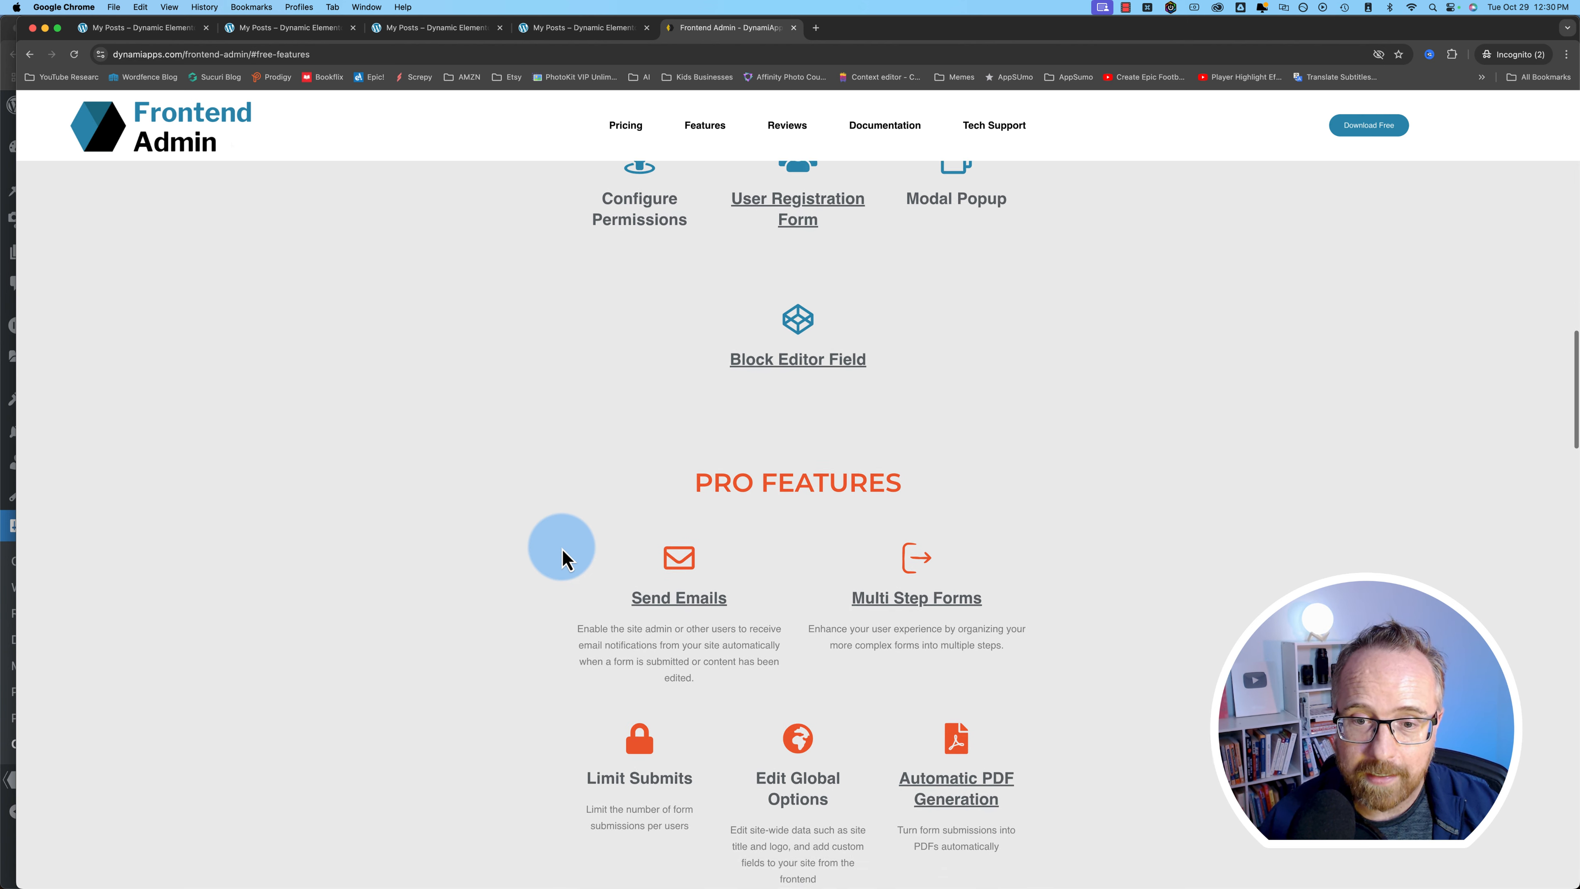
scroll(562, 549, "down", 15)
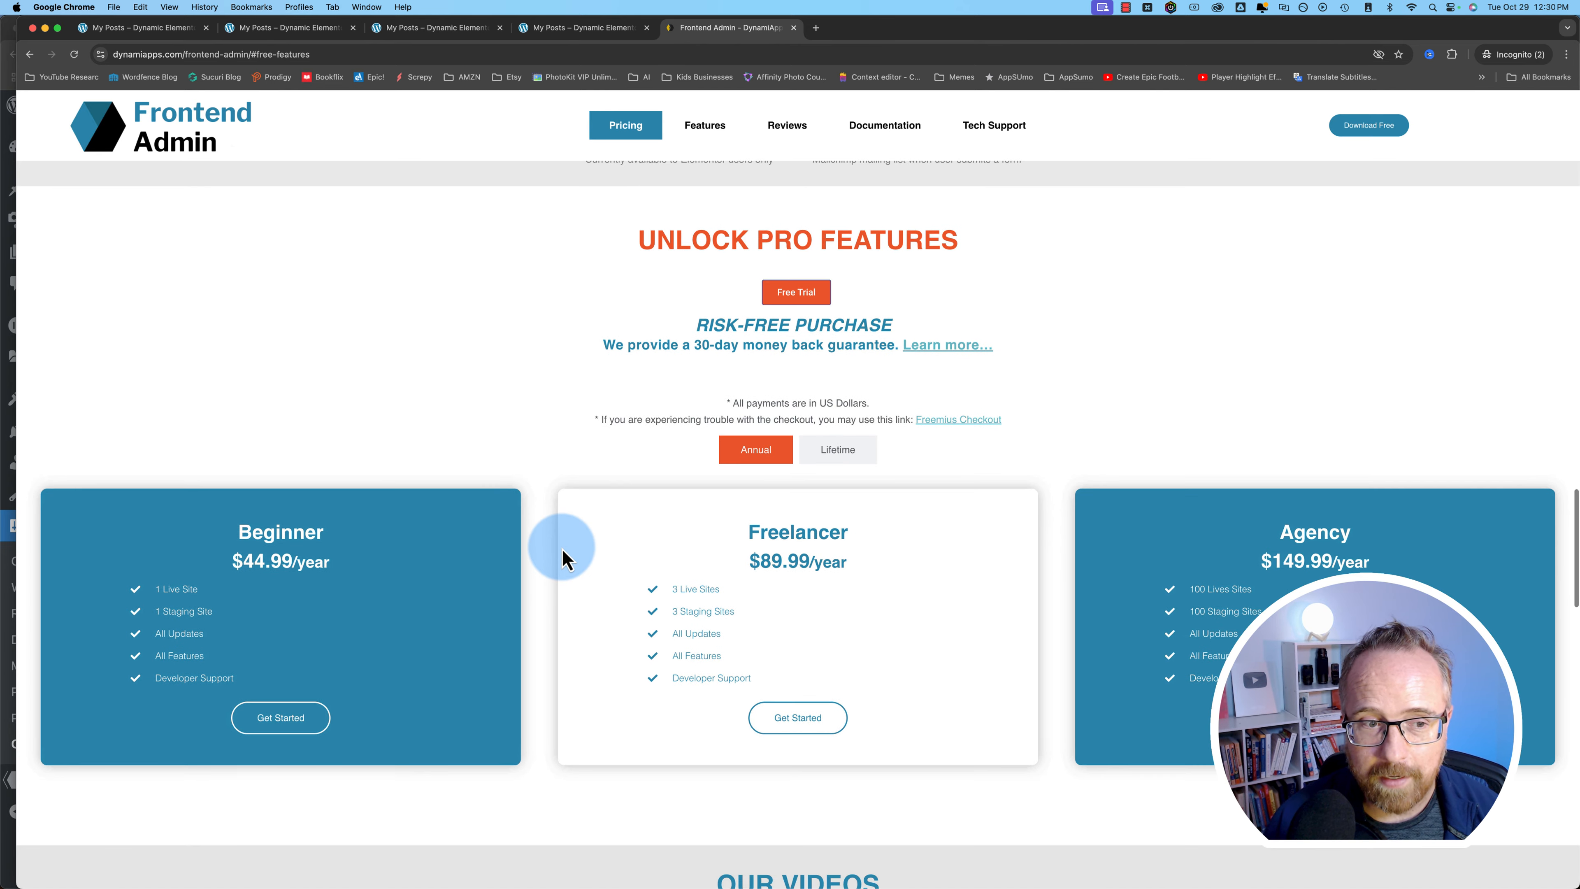
scroll(562, 548, "down", 3)
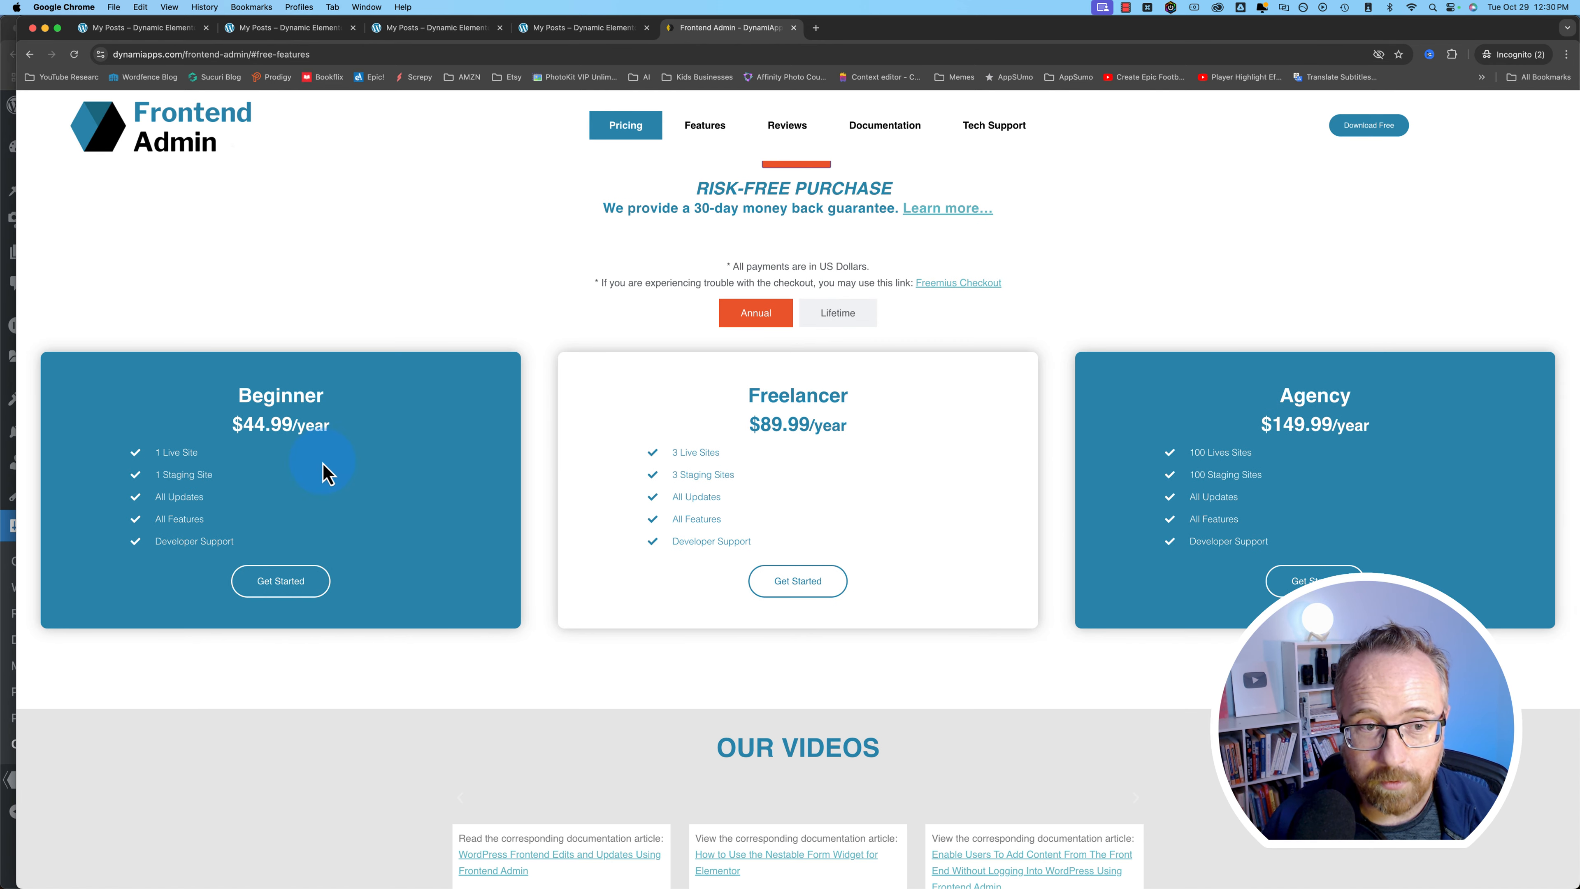
mouse_move(243, 429)
left_mouse_down()
mouse_move(346, 435)
mouse_move(233, 428)
left_mouse_up()
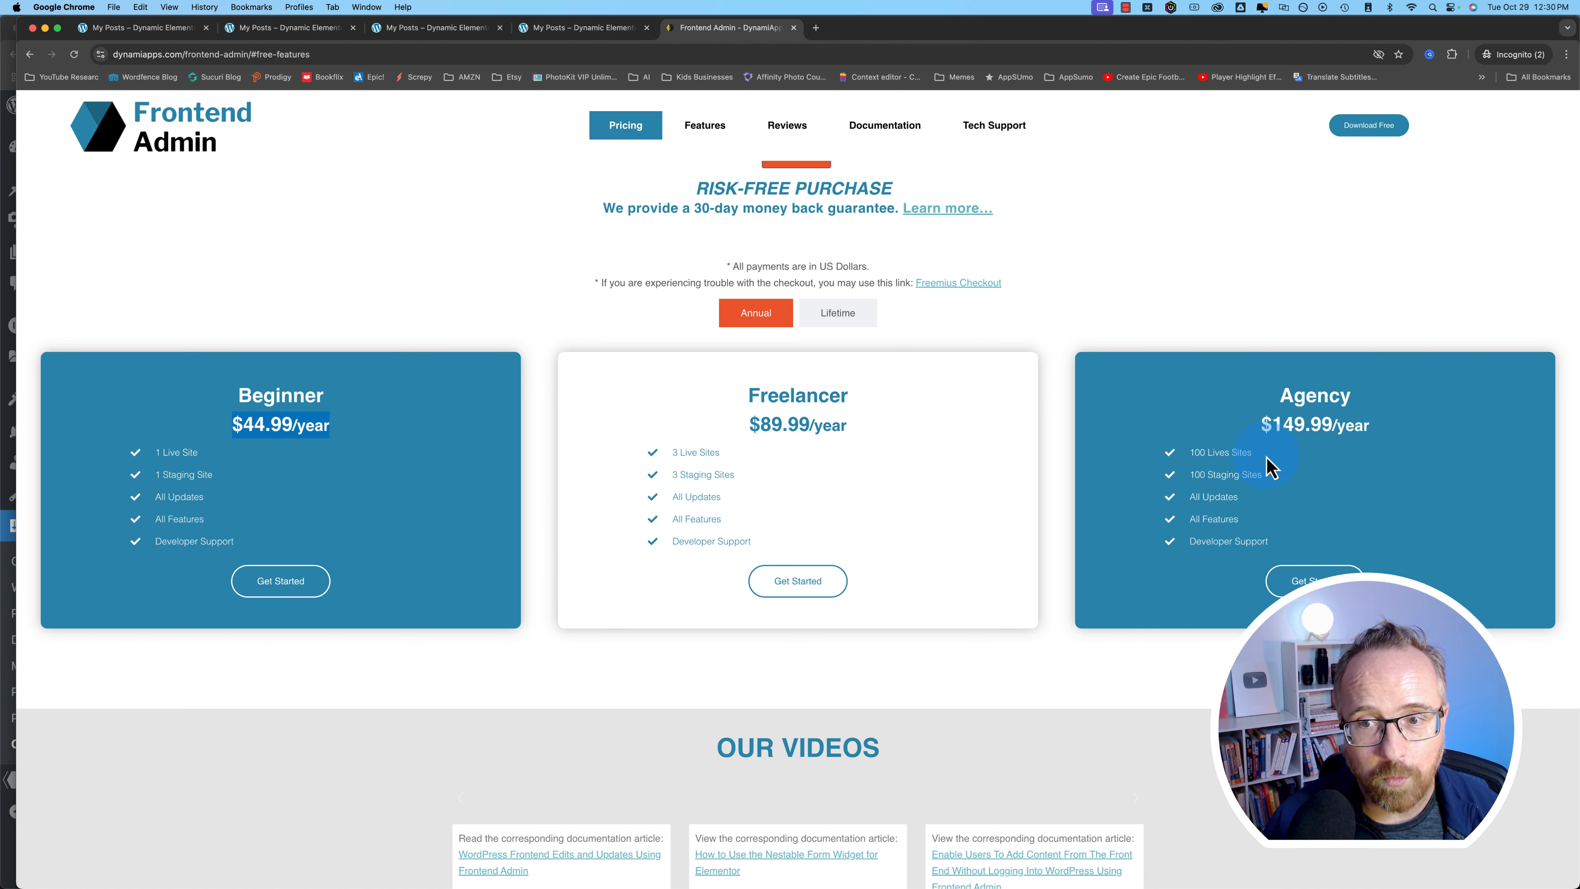
- Show lifetime pricing, highlighting Beginner $169.99, Freelancer $339.99 and Agency's 50 live sites
left_click(826, 312)
left_click_drag(317, 424, 235, 438)
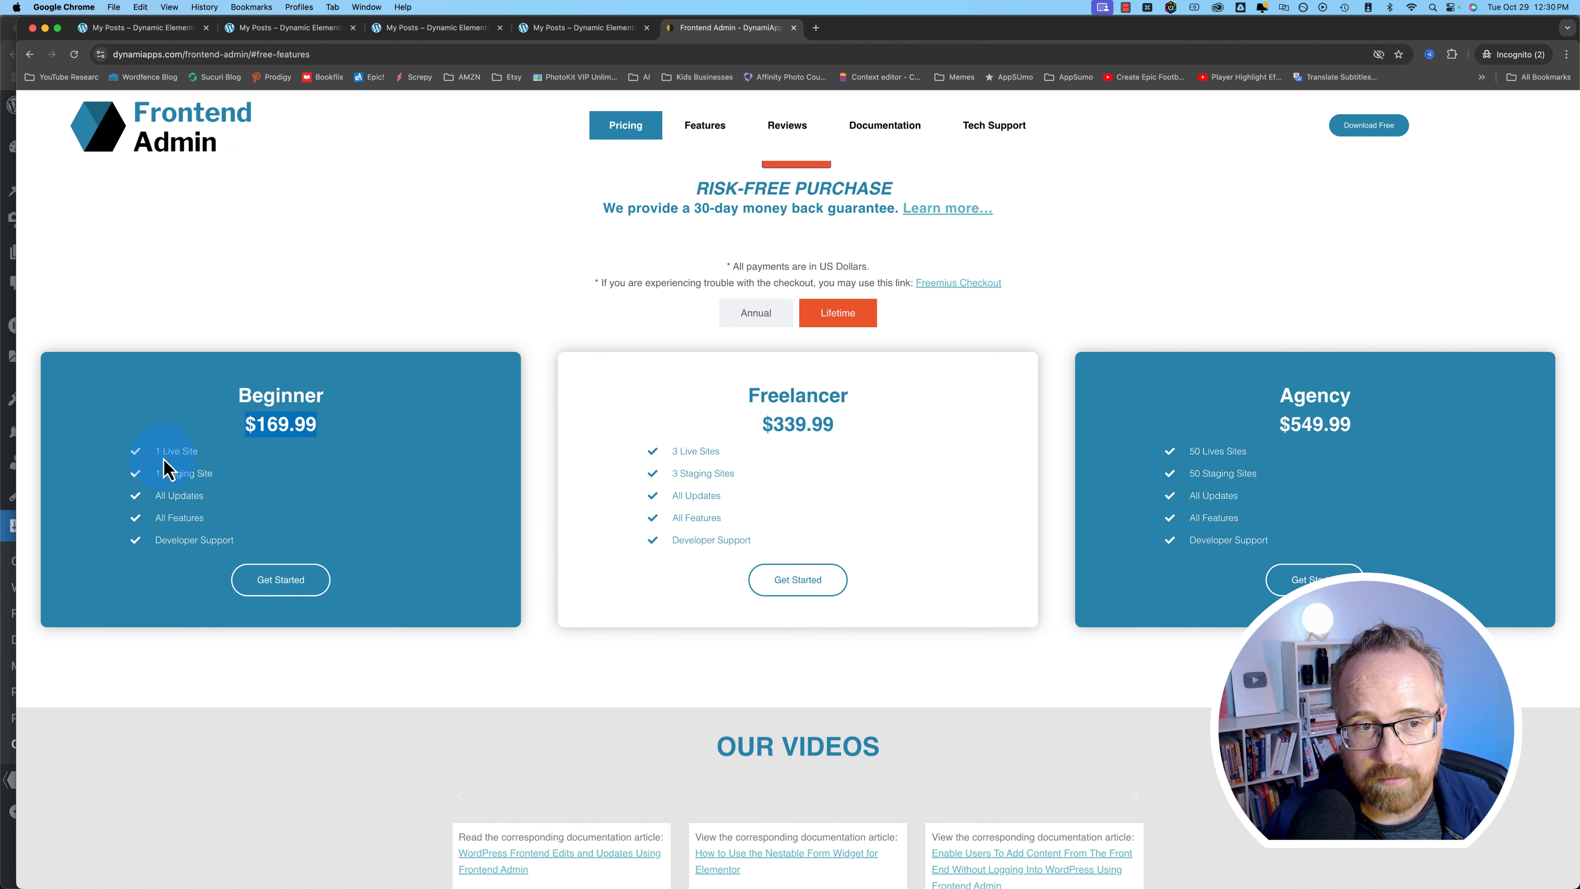
left_click_drag(773, 426, 1030, 441)
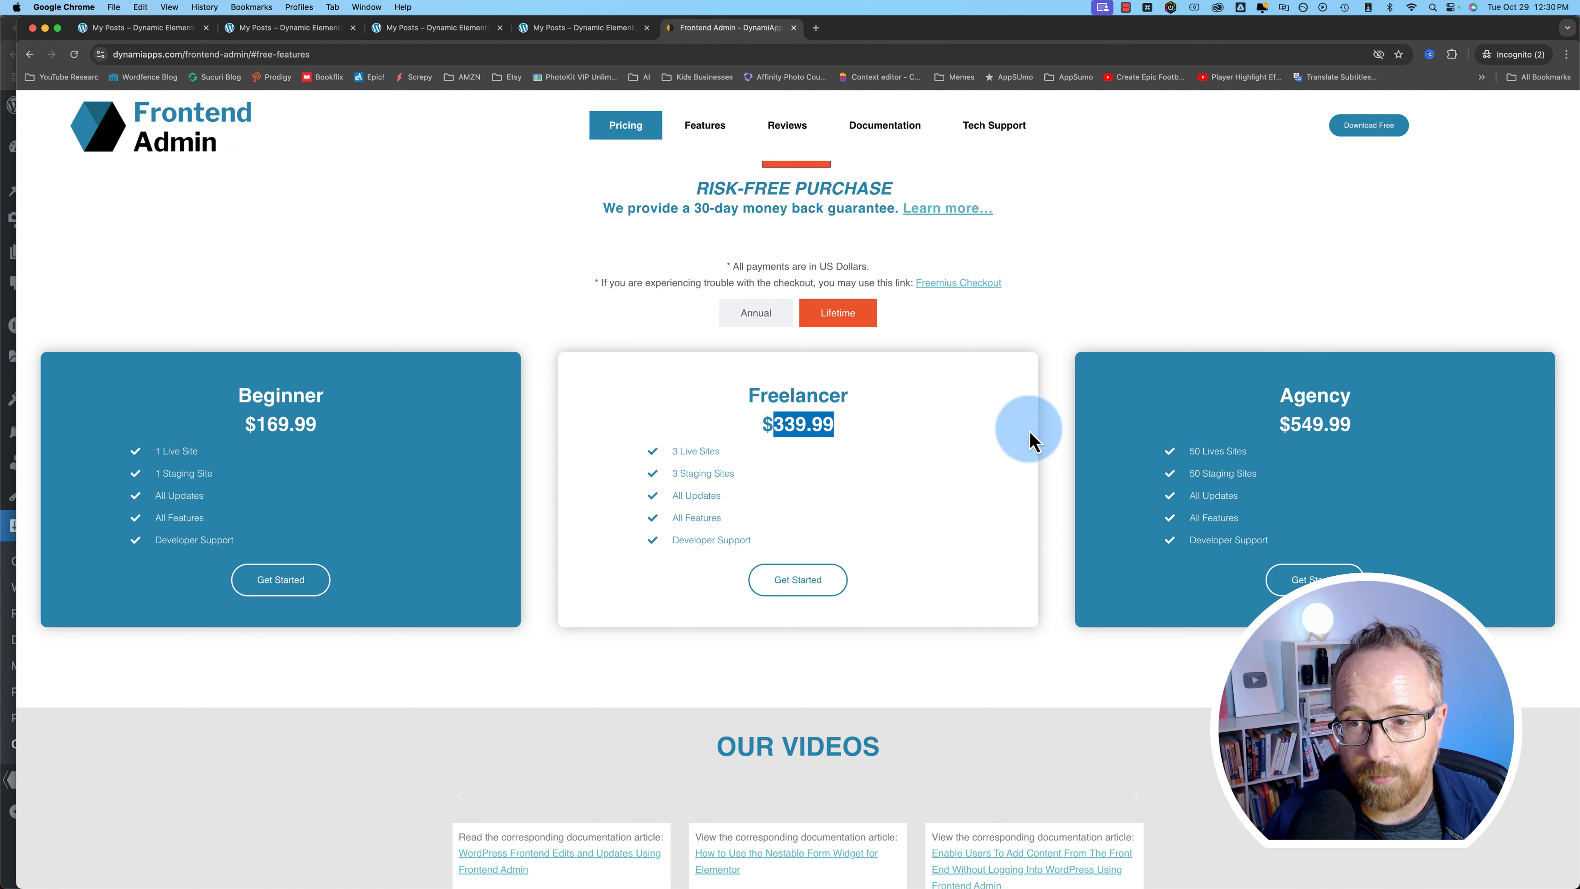
left_click_drag(1283, 424, 1076, 453)
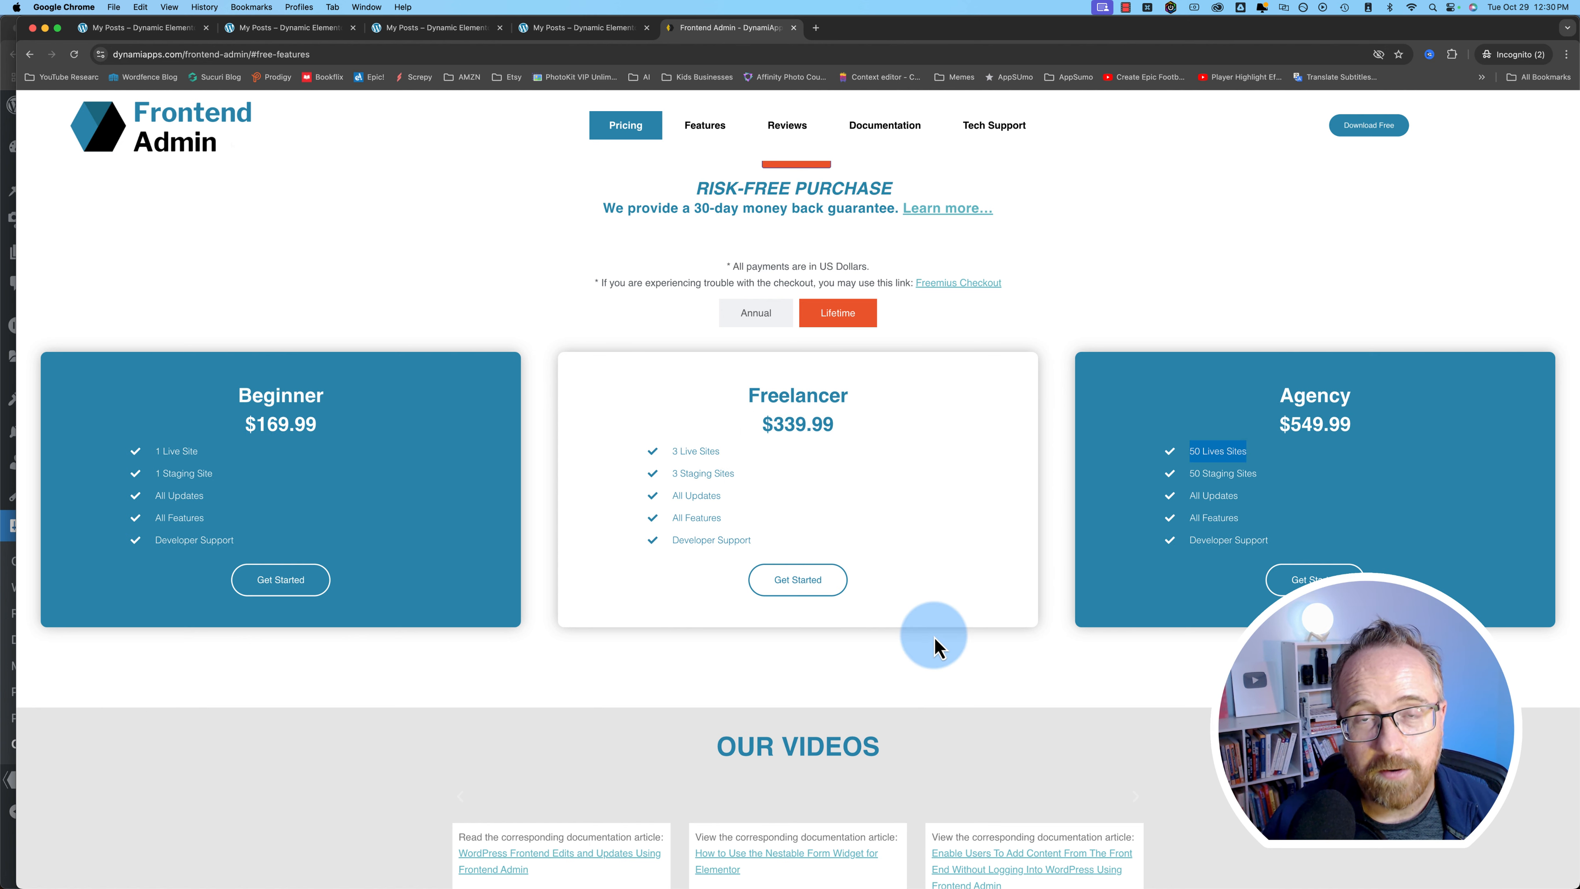
left_click(781, 626)
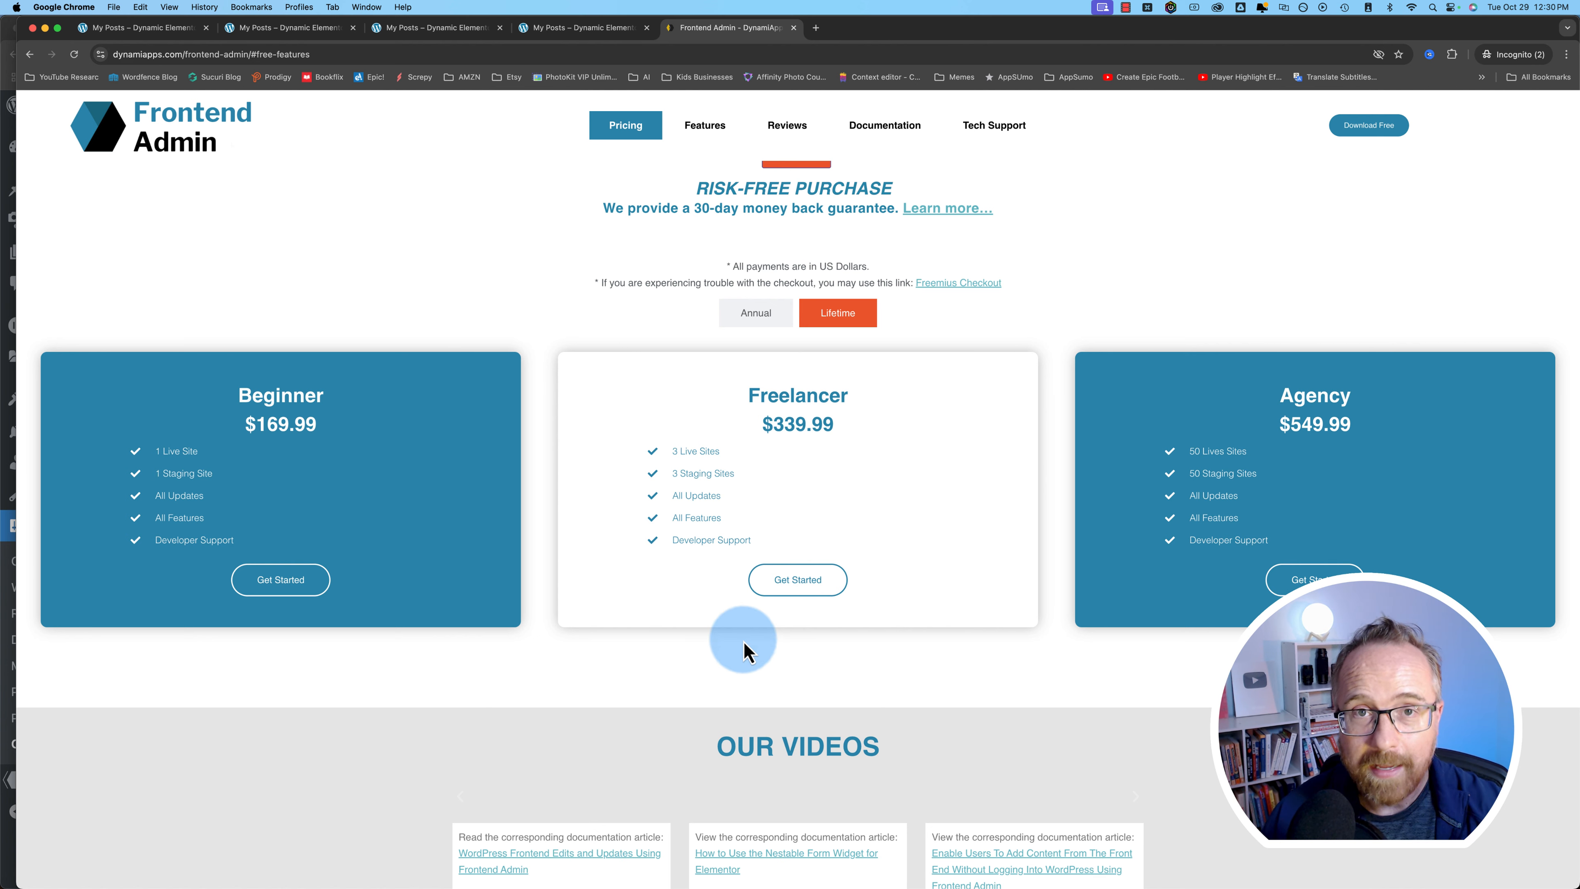
- Scroll to Our Videos and play the Automatically Generate PDFs tutorial
scroll(710, 663, "down", 10)
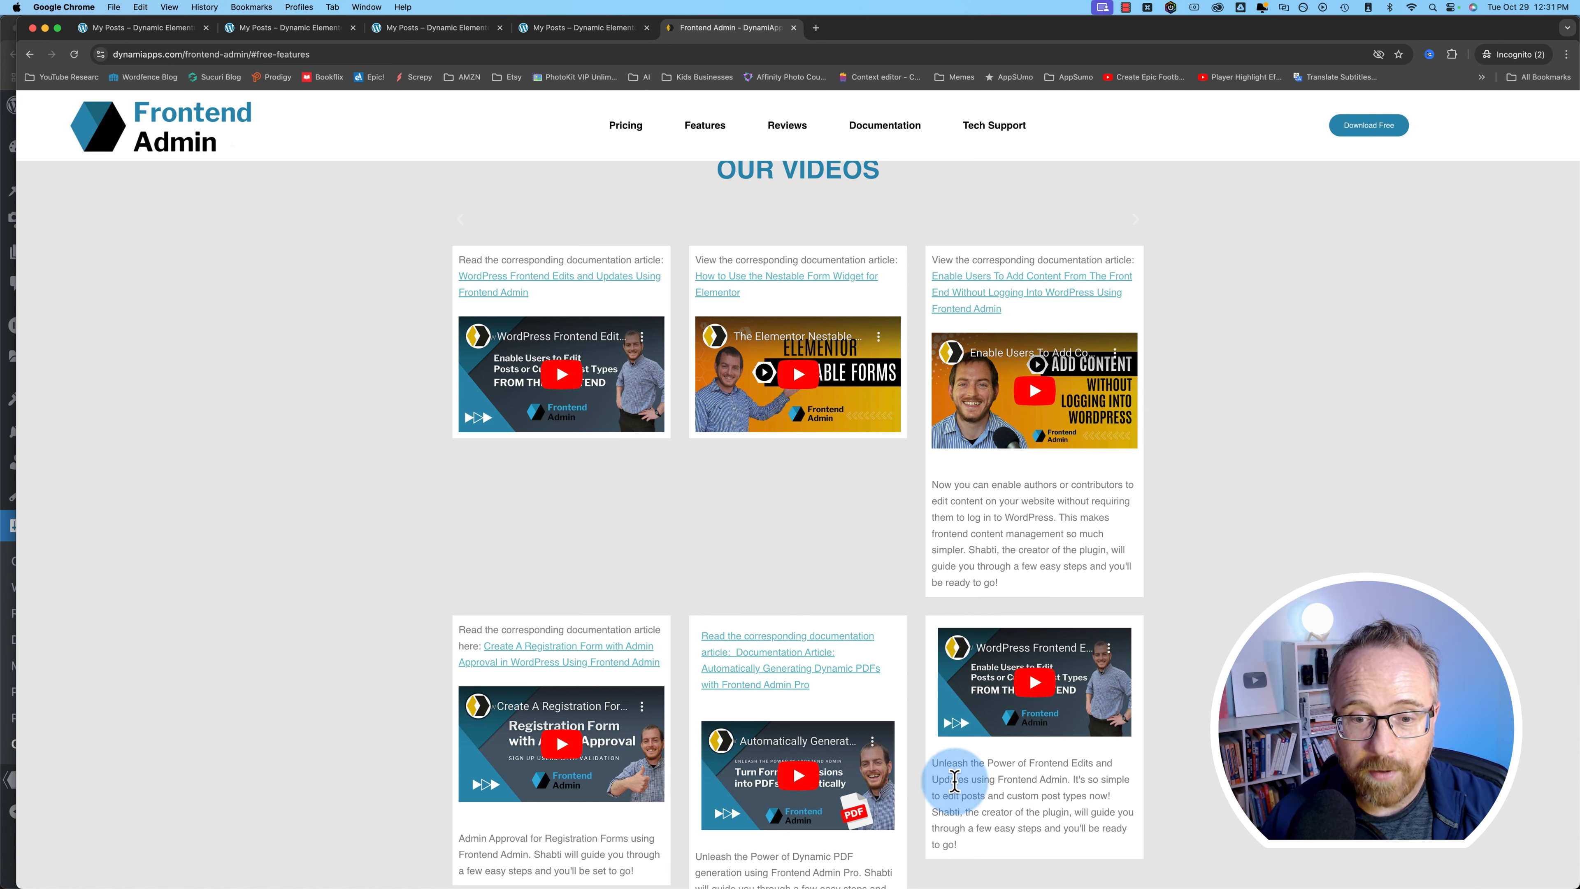
scroll(1039, 685, "down", 6)
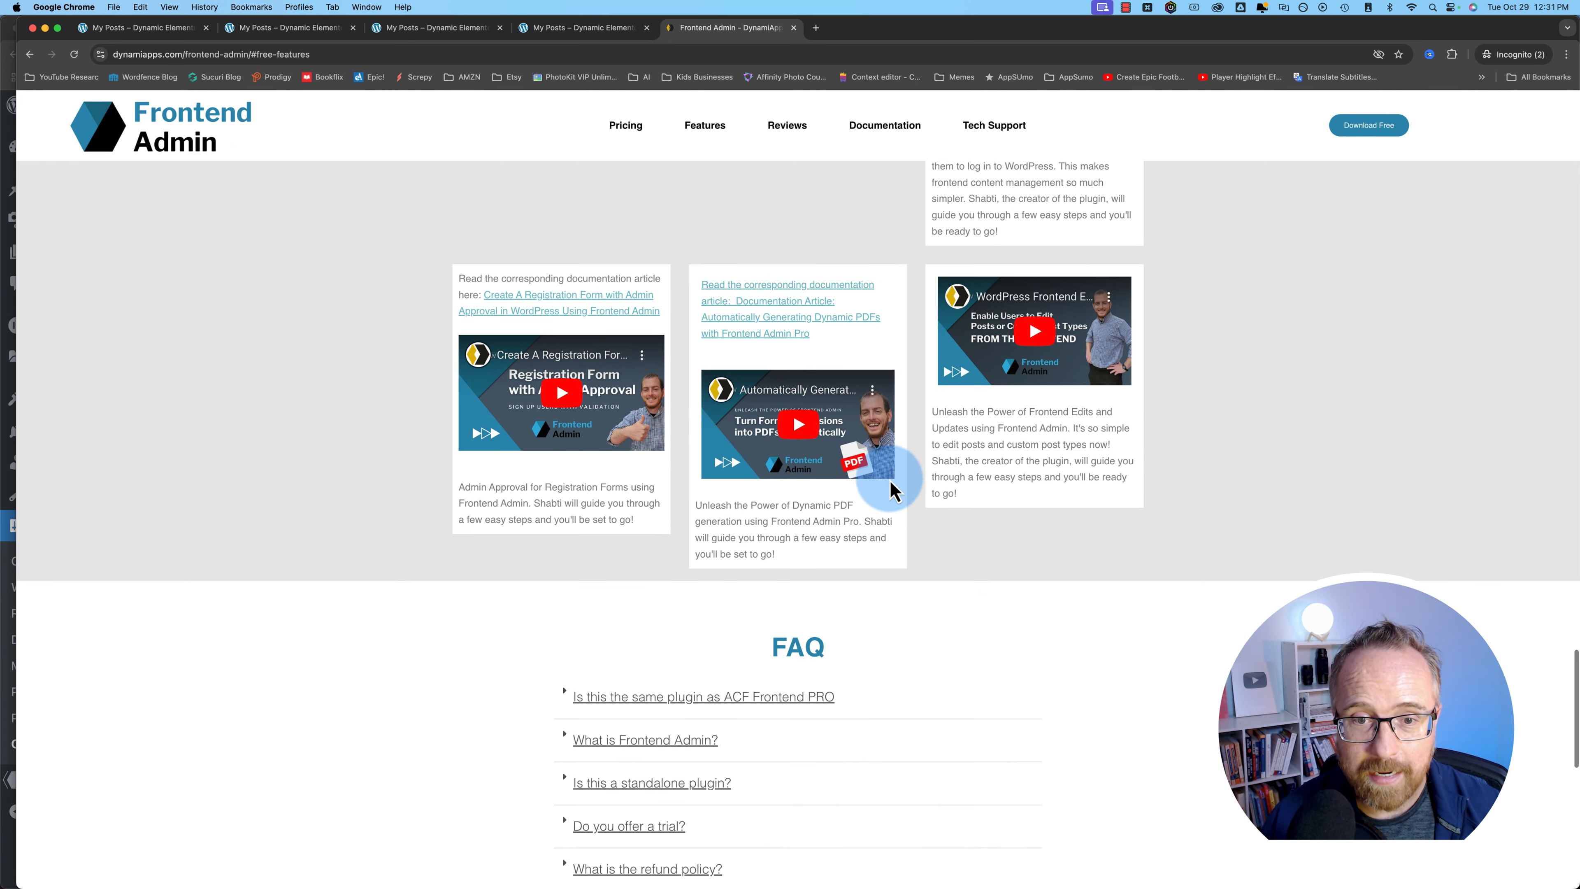
left_click(864, 393)
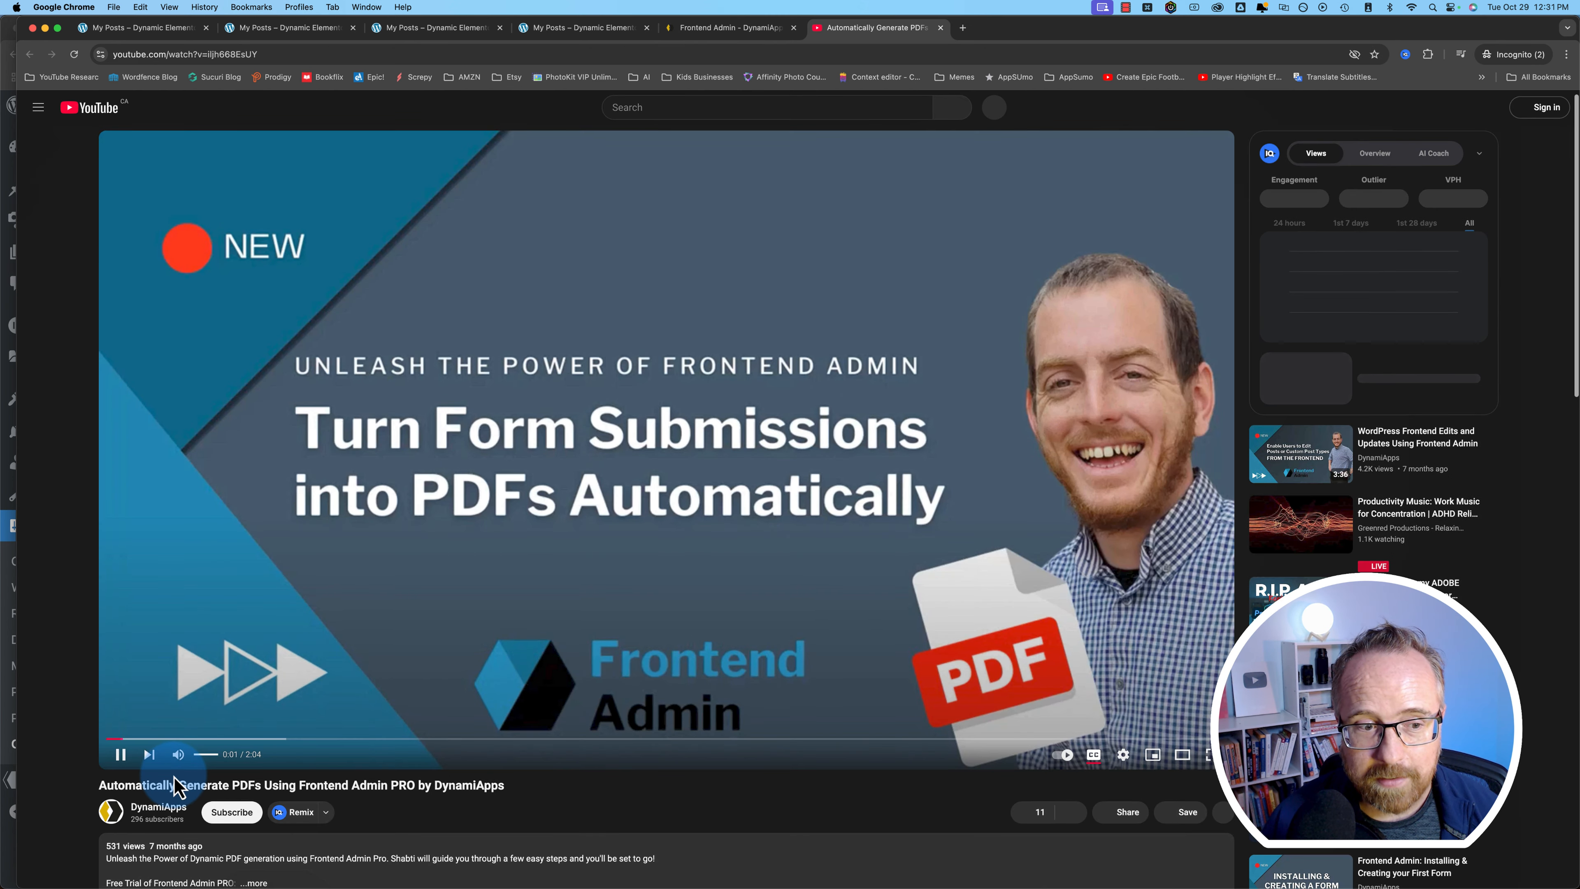
- Go to the DynamiApps channel's Videos tab and highlight its 16-video count
left_click(158, 806)
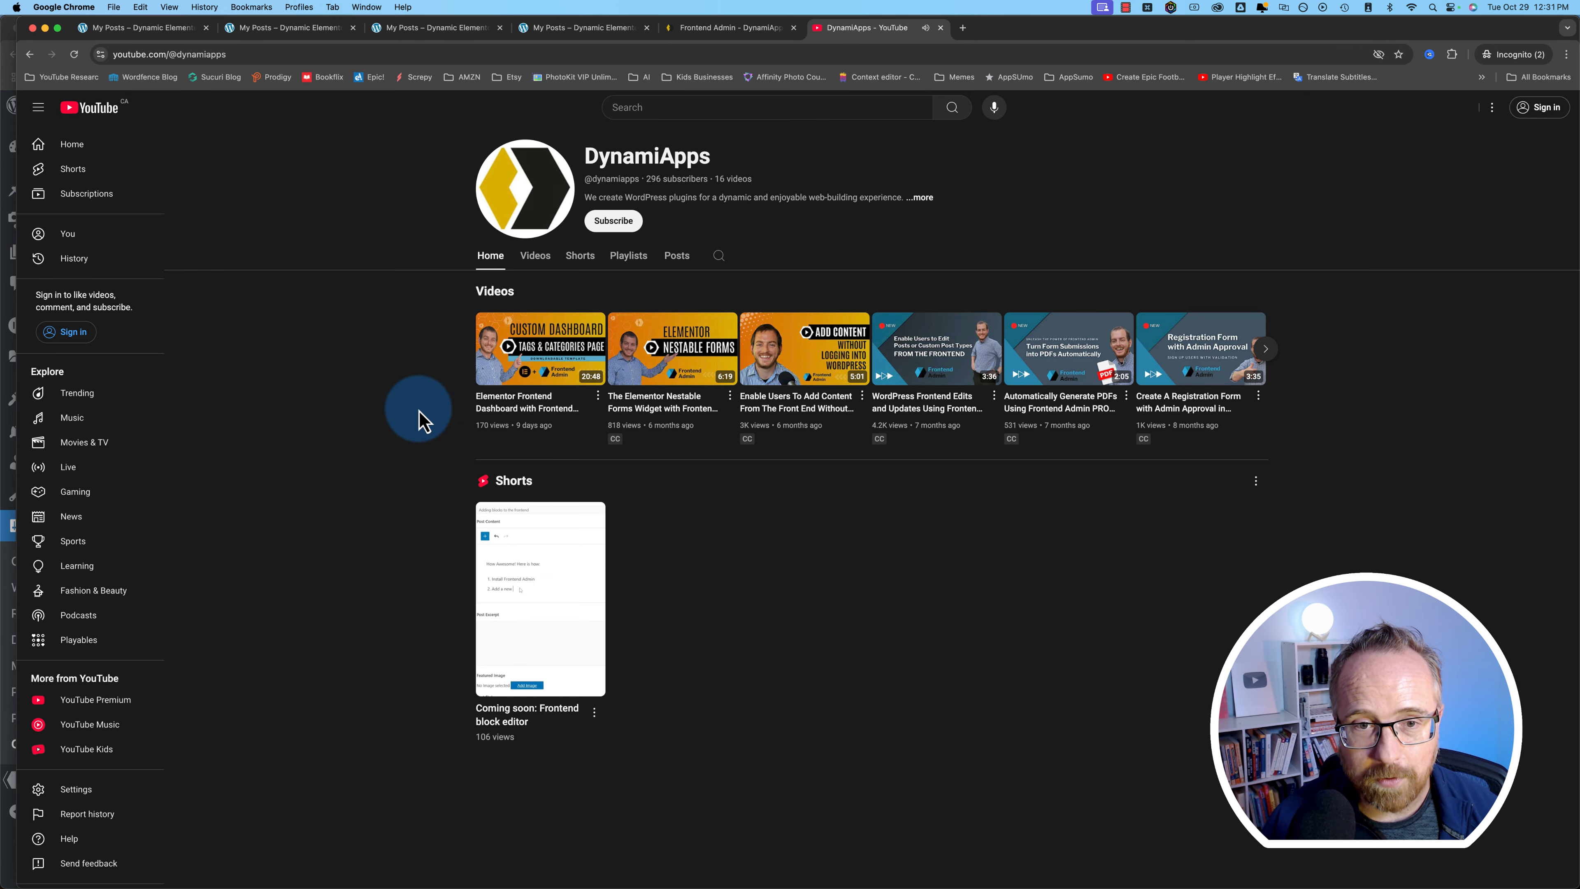
left_click(543, 268)
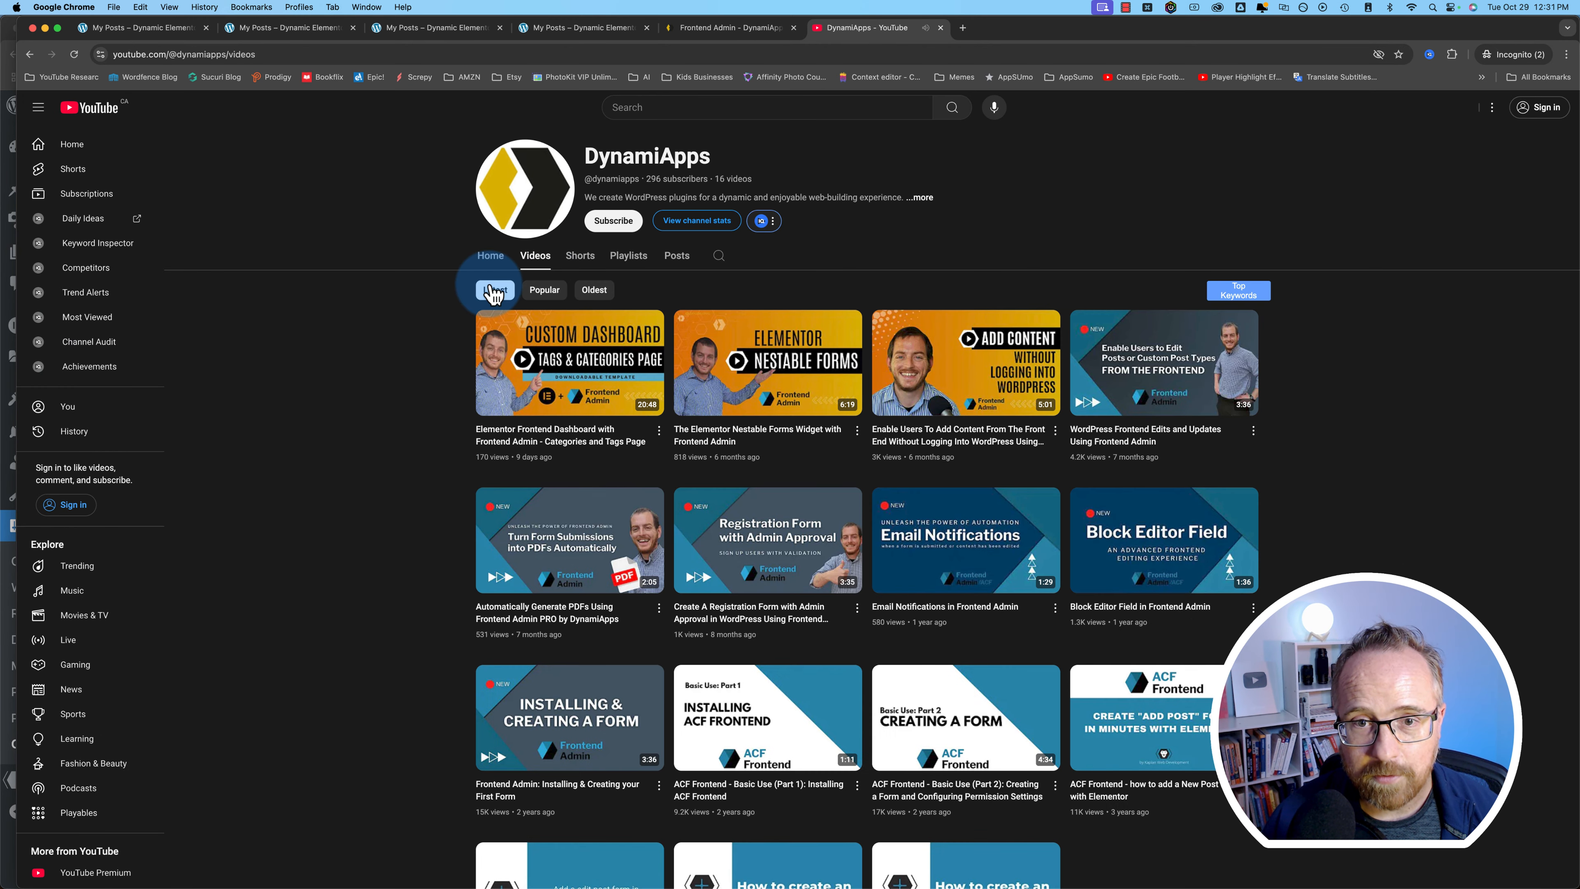
left_click_drag(715, 179, 787, 179)
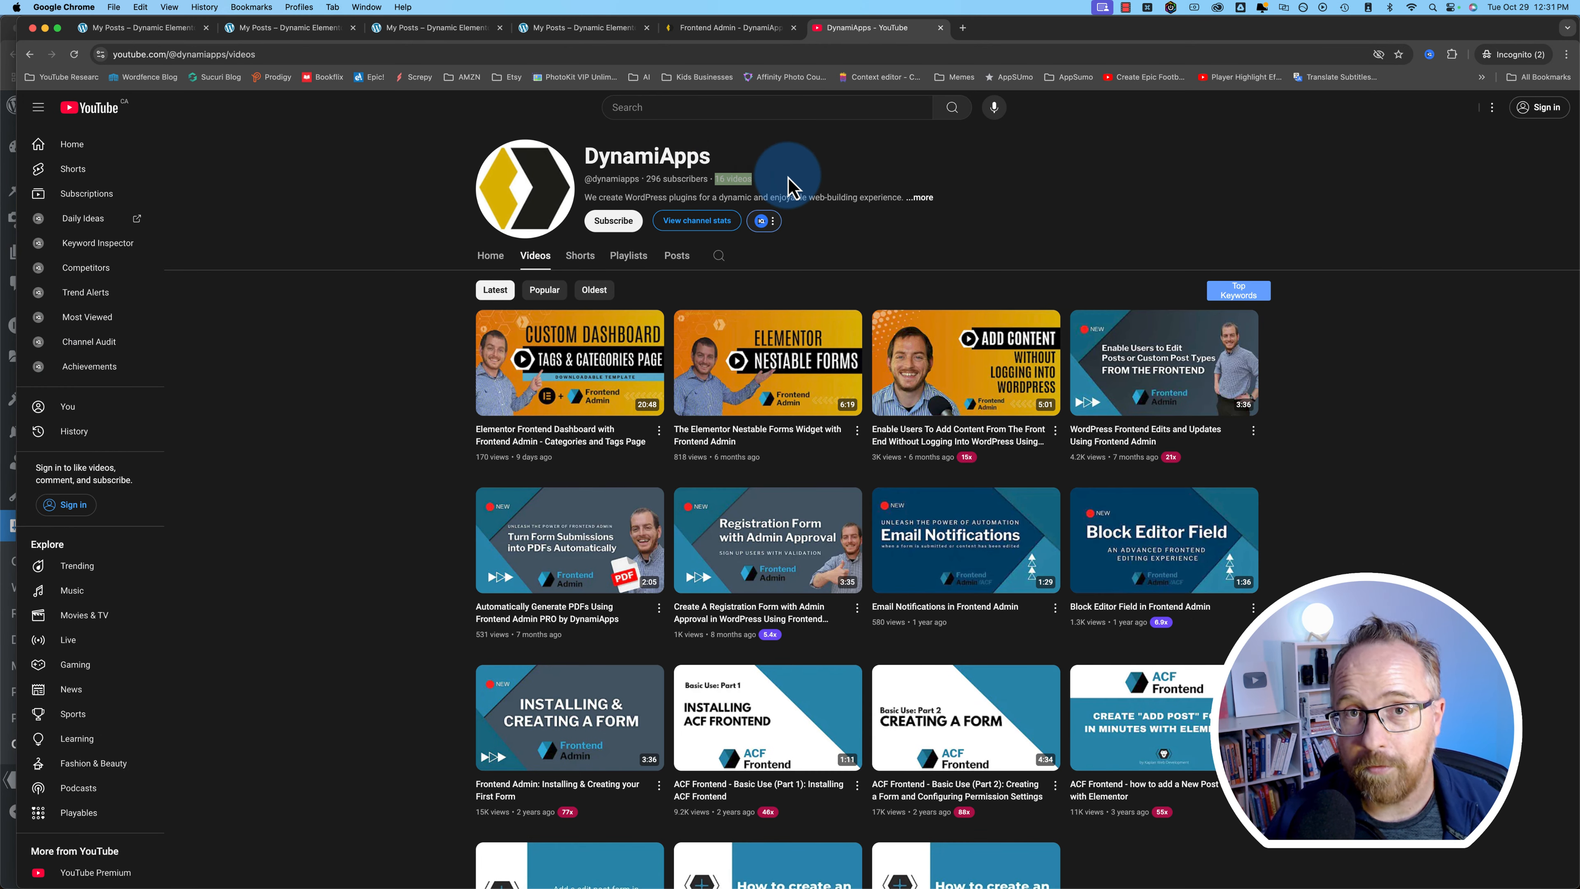